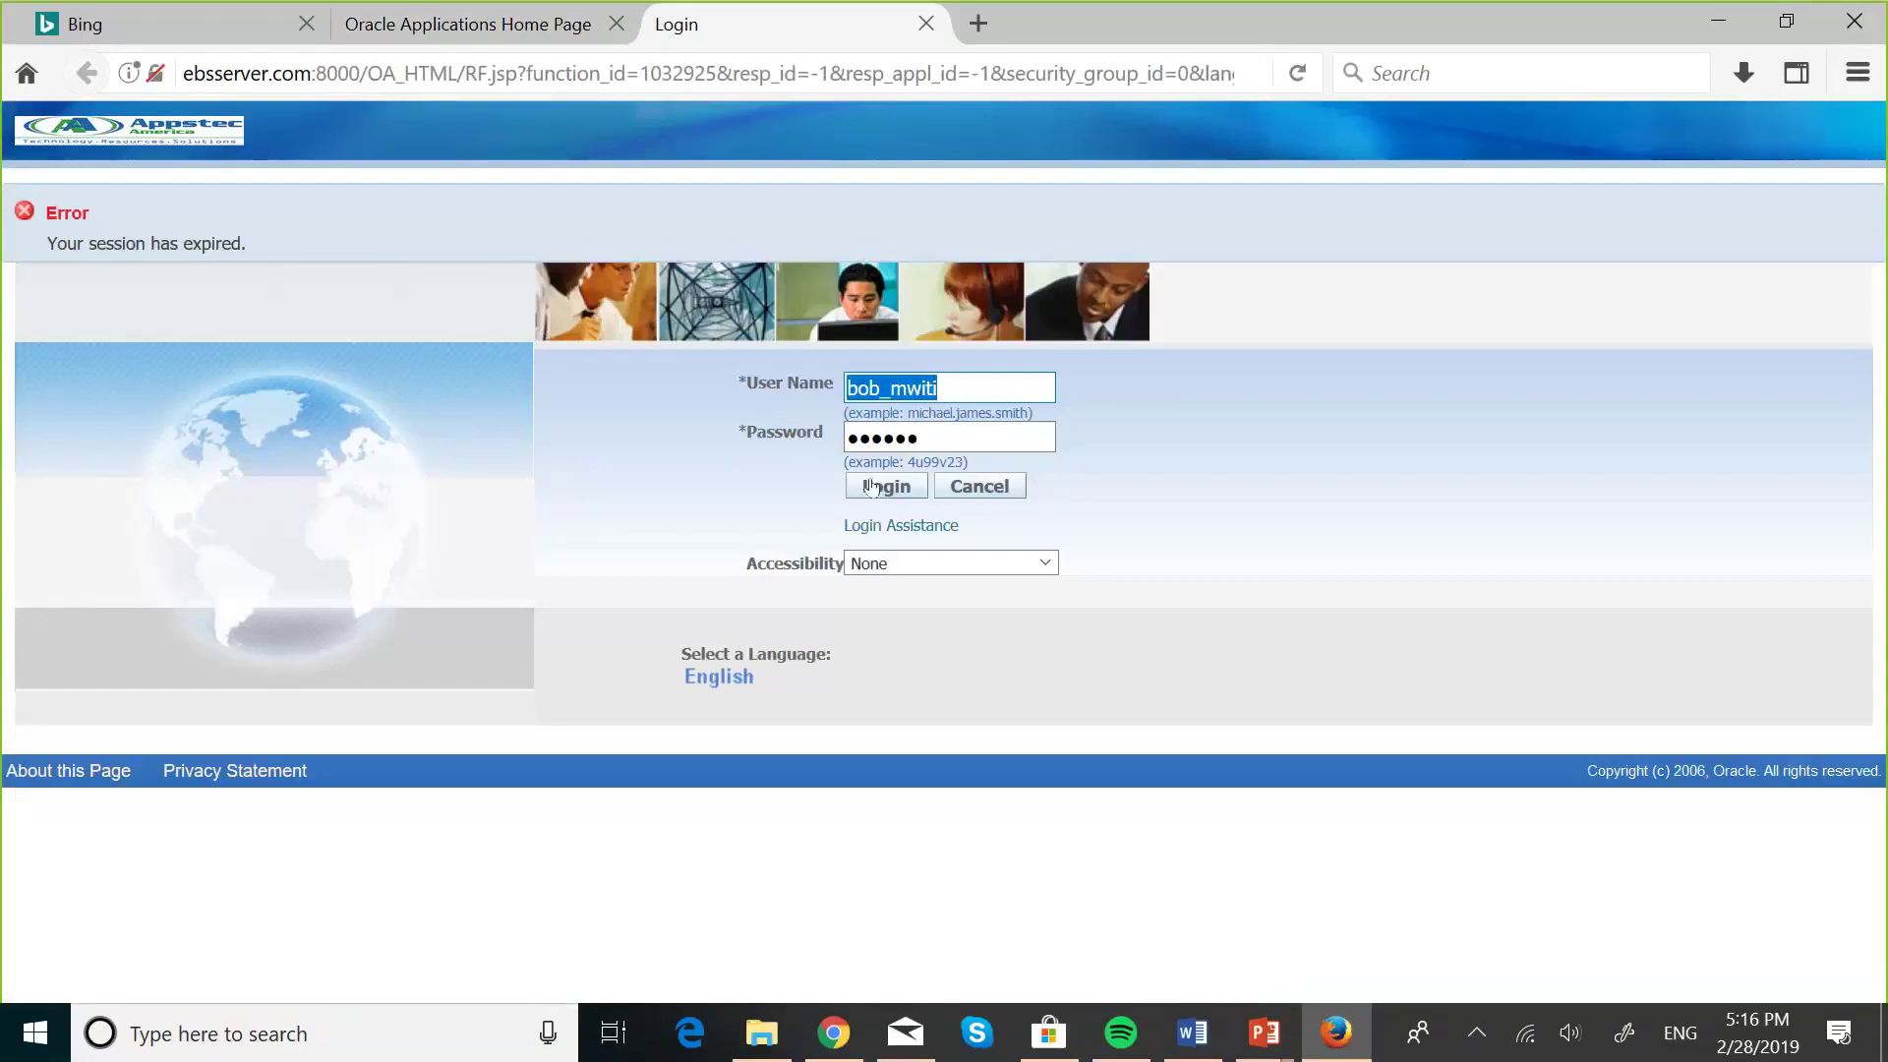
- Log in with the prefilled credentials and set the new transaction source's legal entity to the MASKANI DEVELOPERS legal entity
{"action": "left_click", "coordinate": [874, 488]}
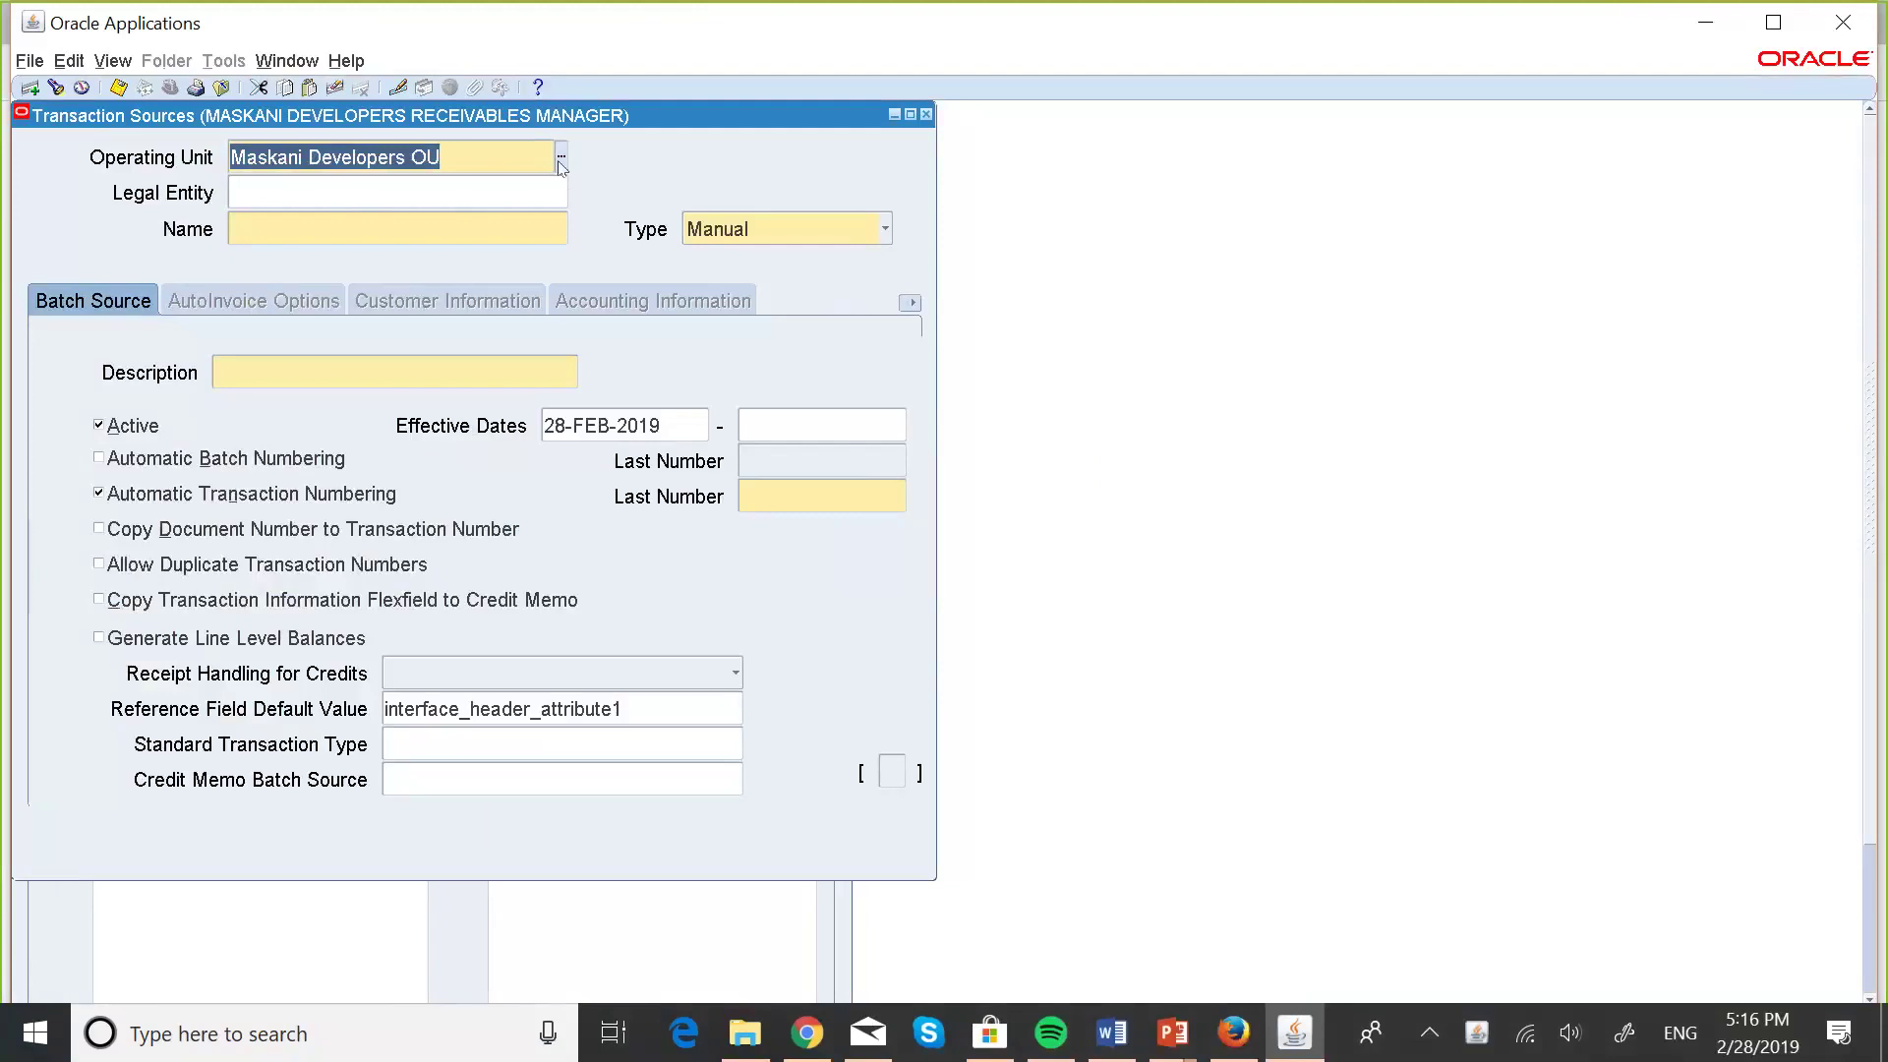
{"action": "key", "text": "Tab"}
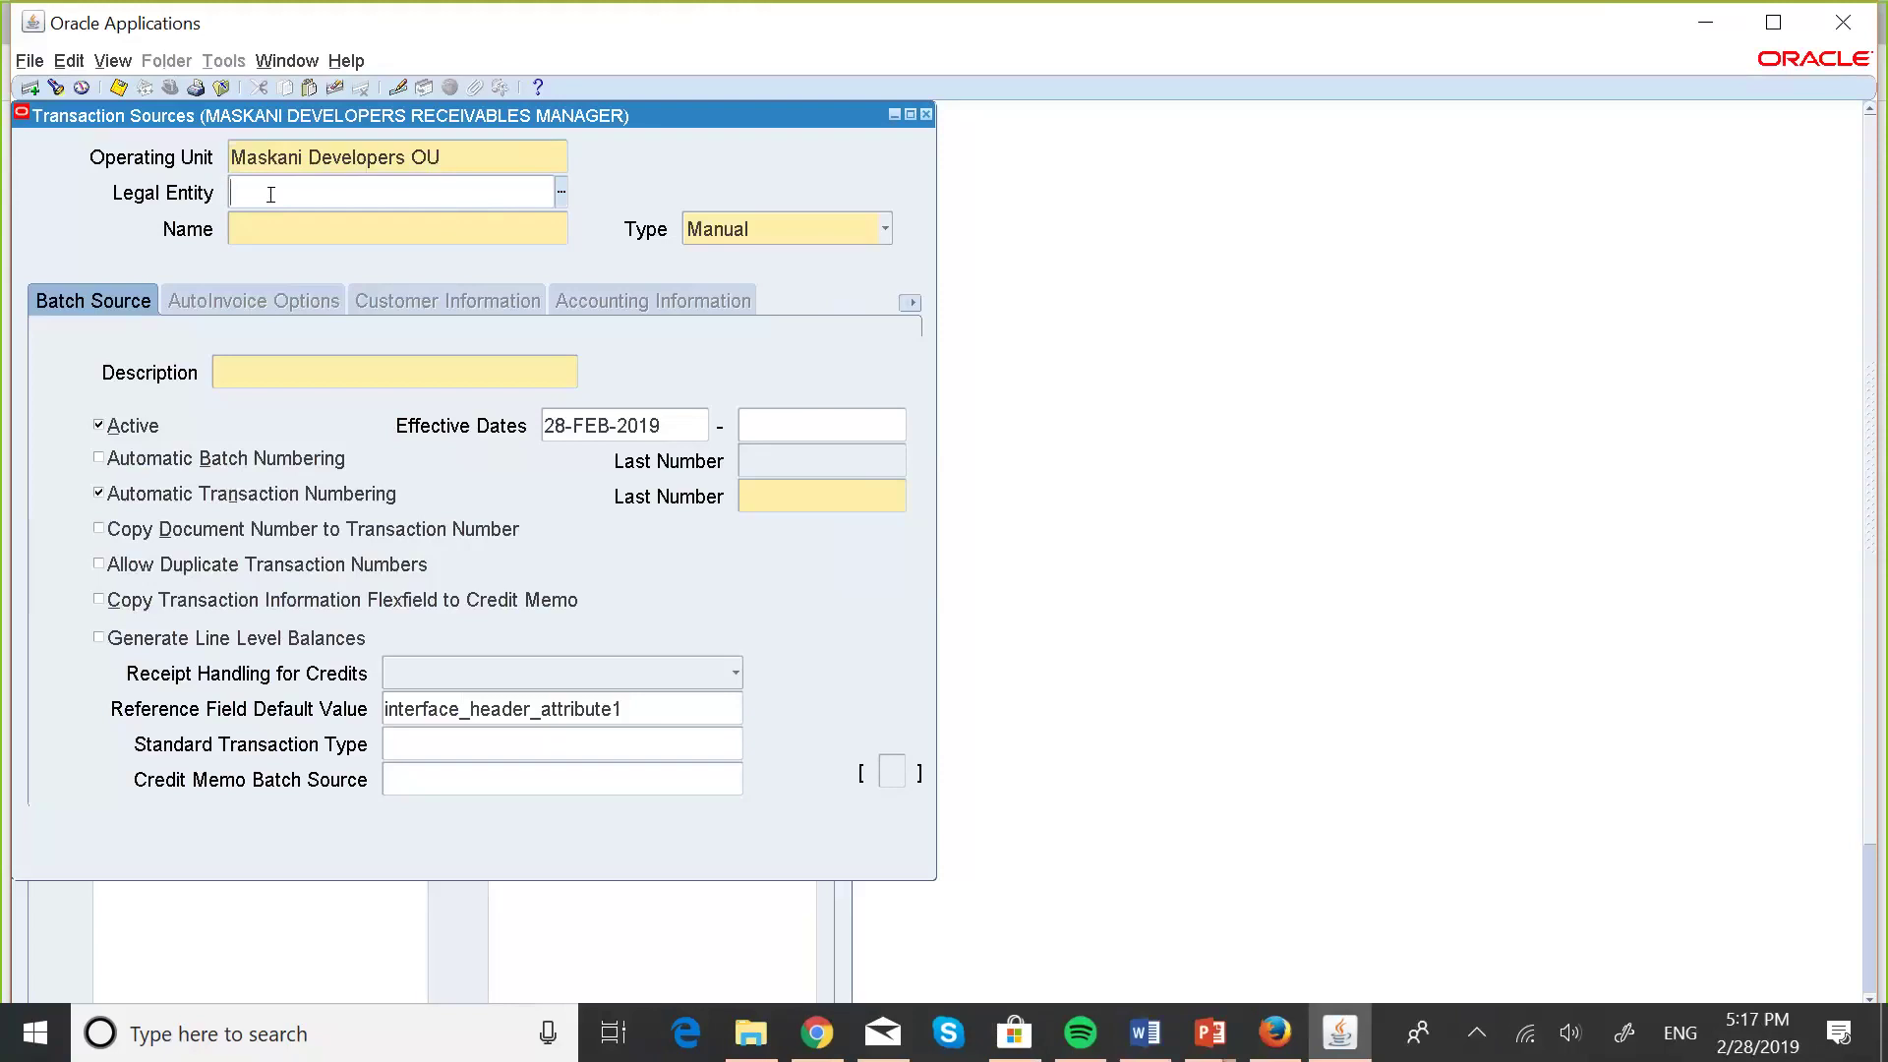
{"action": "left_click", "coordinate": [270, 194]}
{"action": "left_click", "coordinate": [564, 205]}
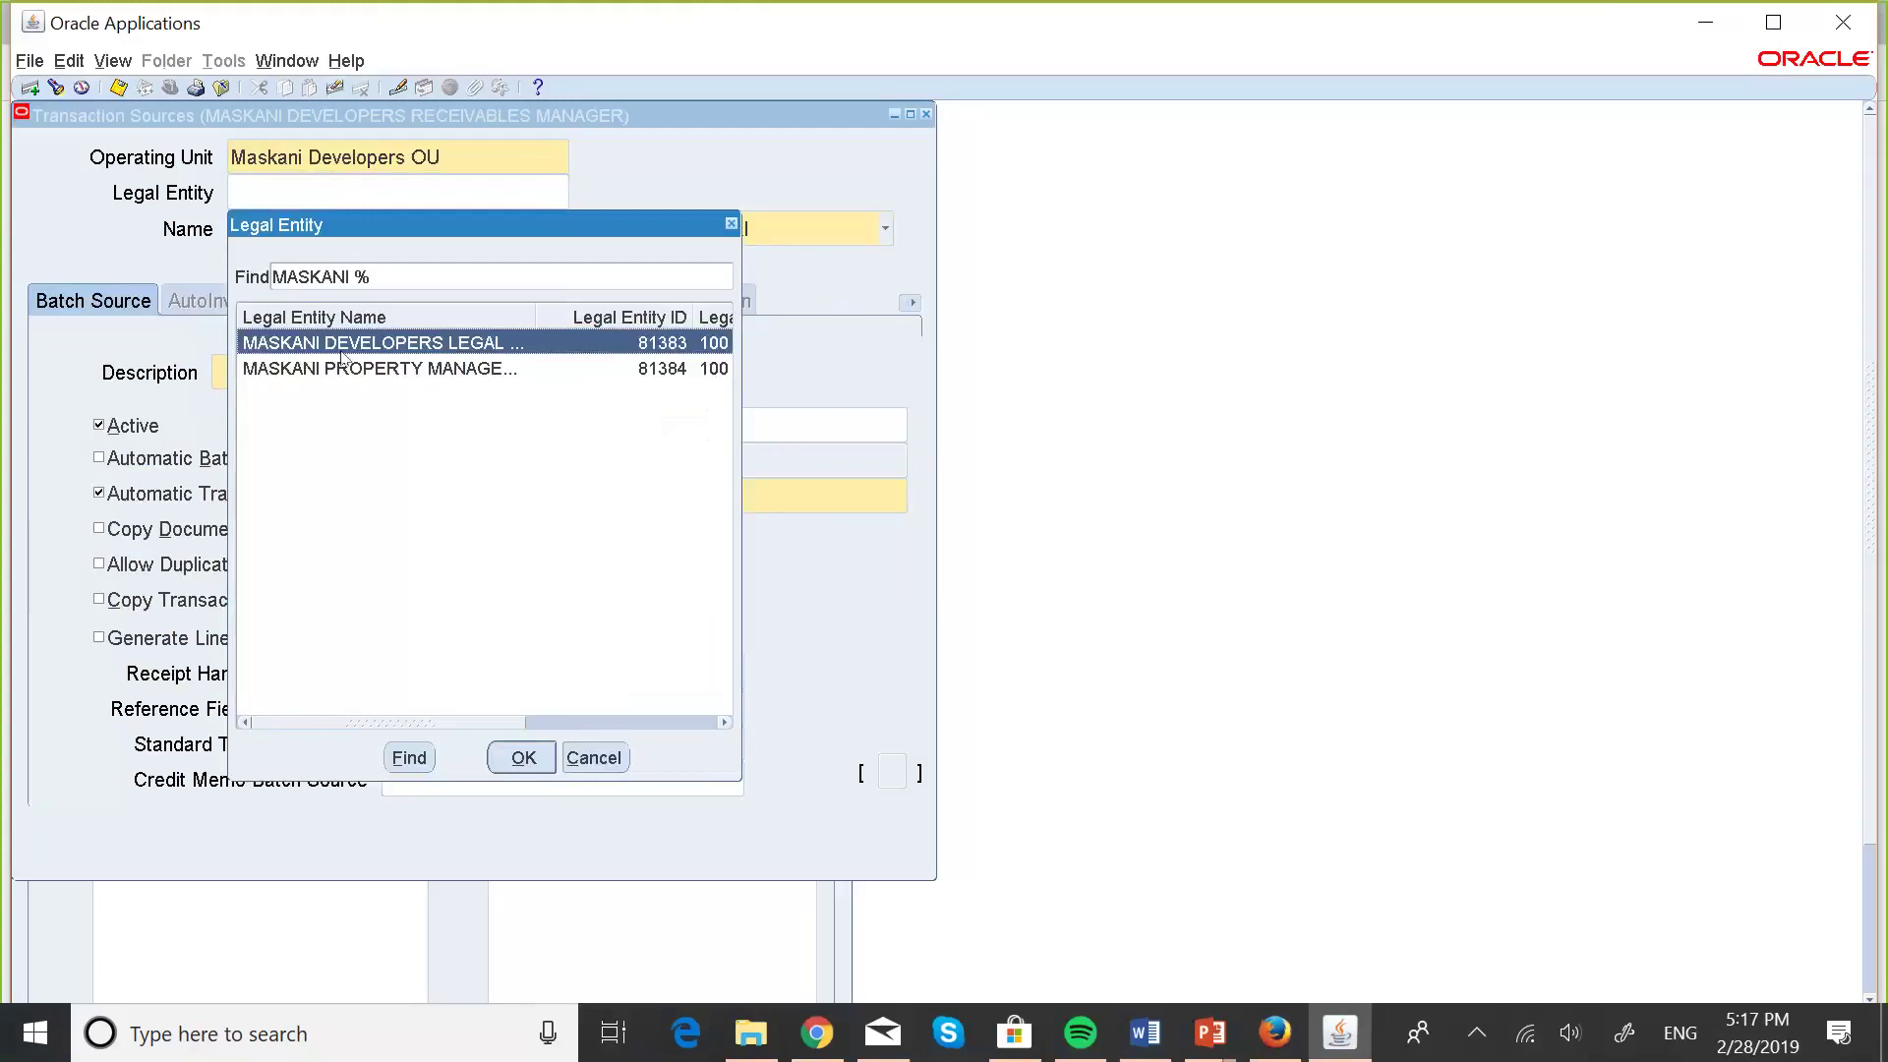
{"action": "left_click", "coordinate": [501, 759]}
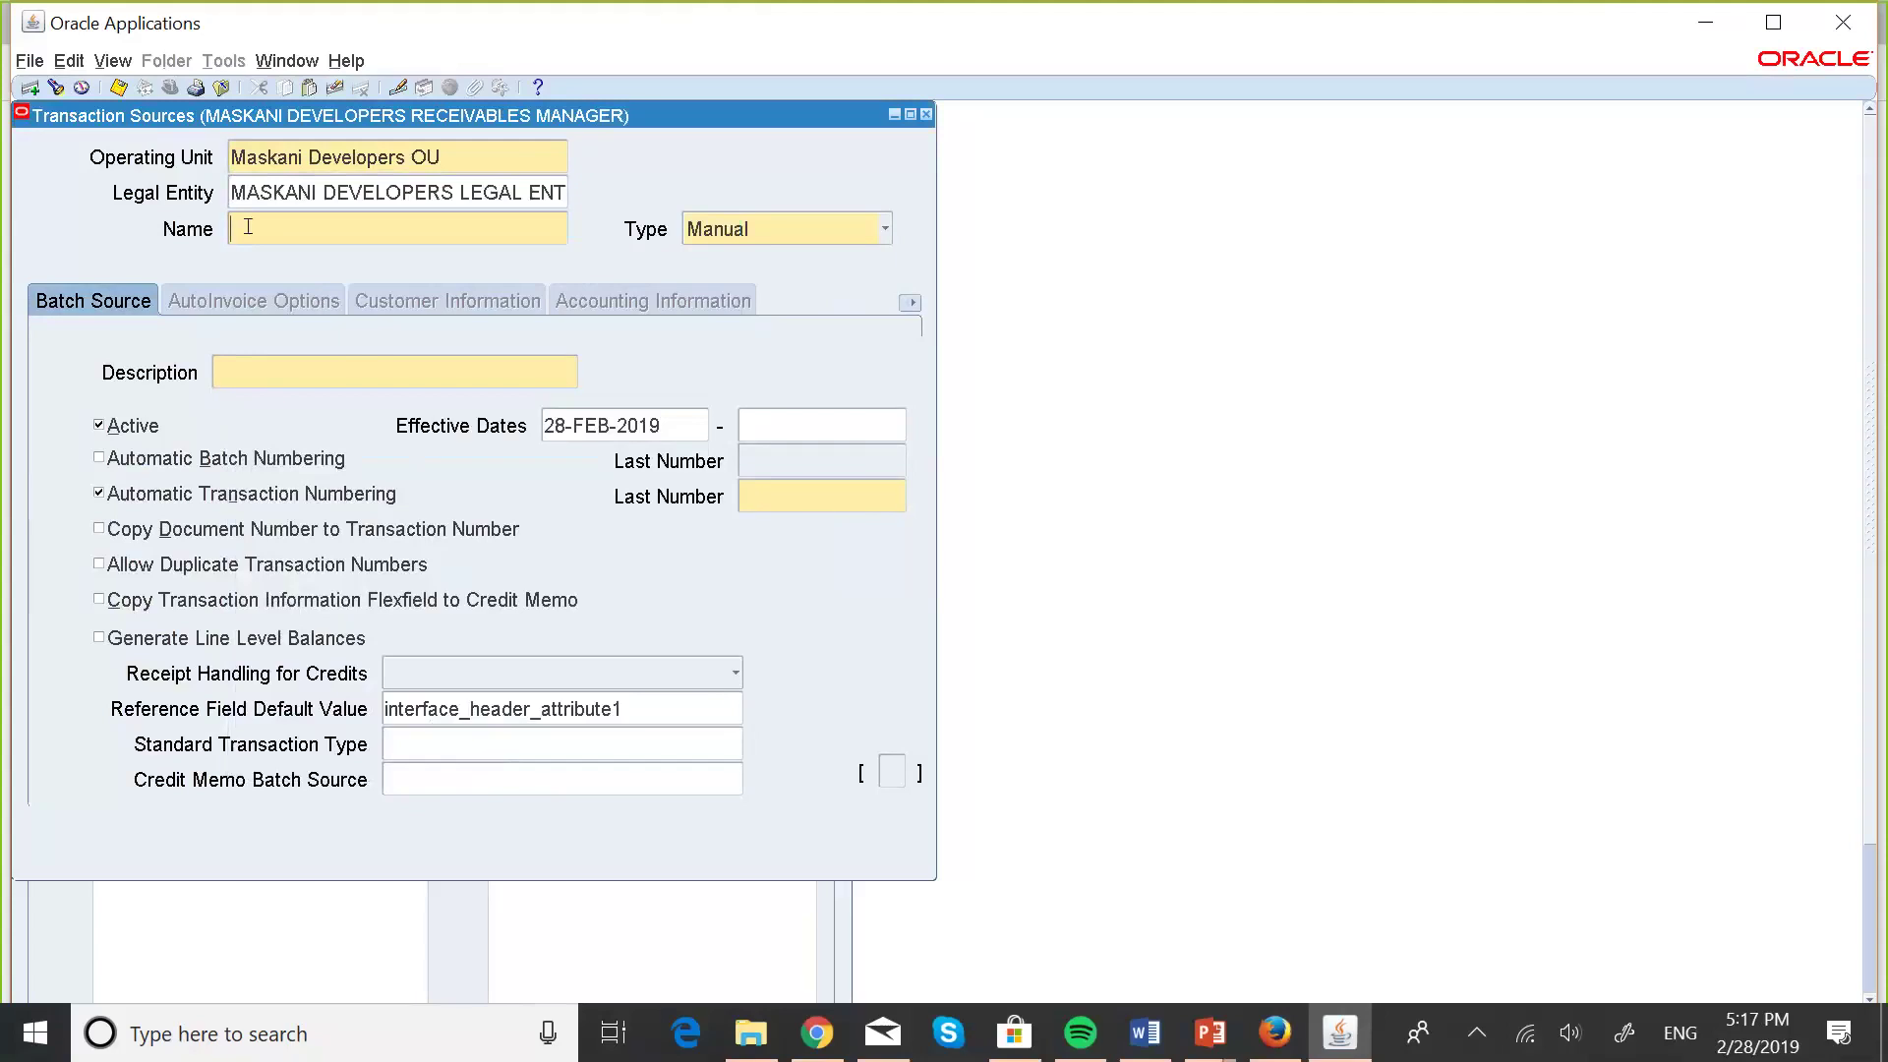
- Name the transaction source "Maskani Developers Manual" and choose Manual as its type
{"action": "key", "text": "Caps_Lock"}
{"action": "type", "text": "M"}
{"action": "key", "text": "Caps_Lock"}
{"action": "type", "text": "a"}
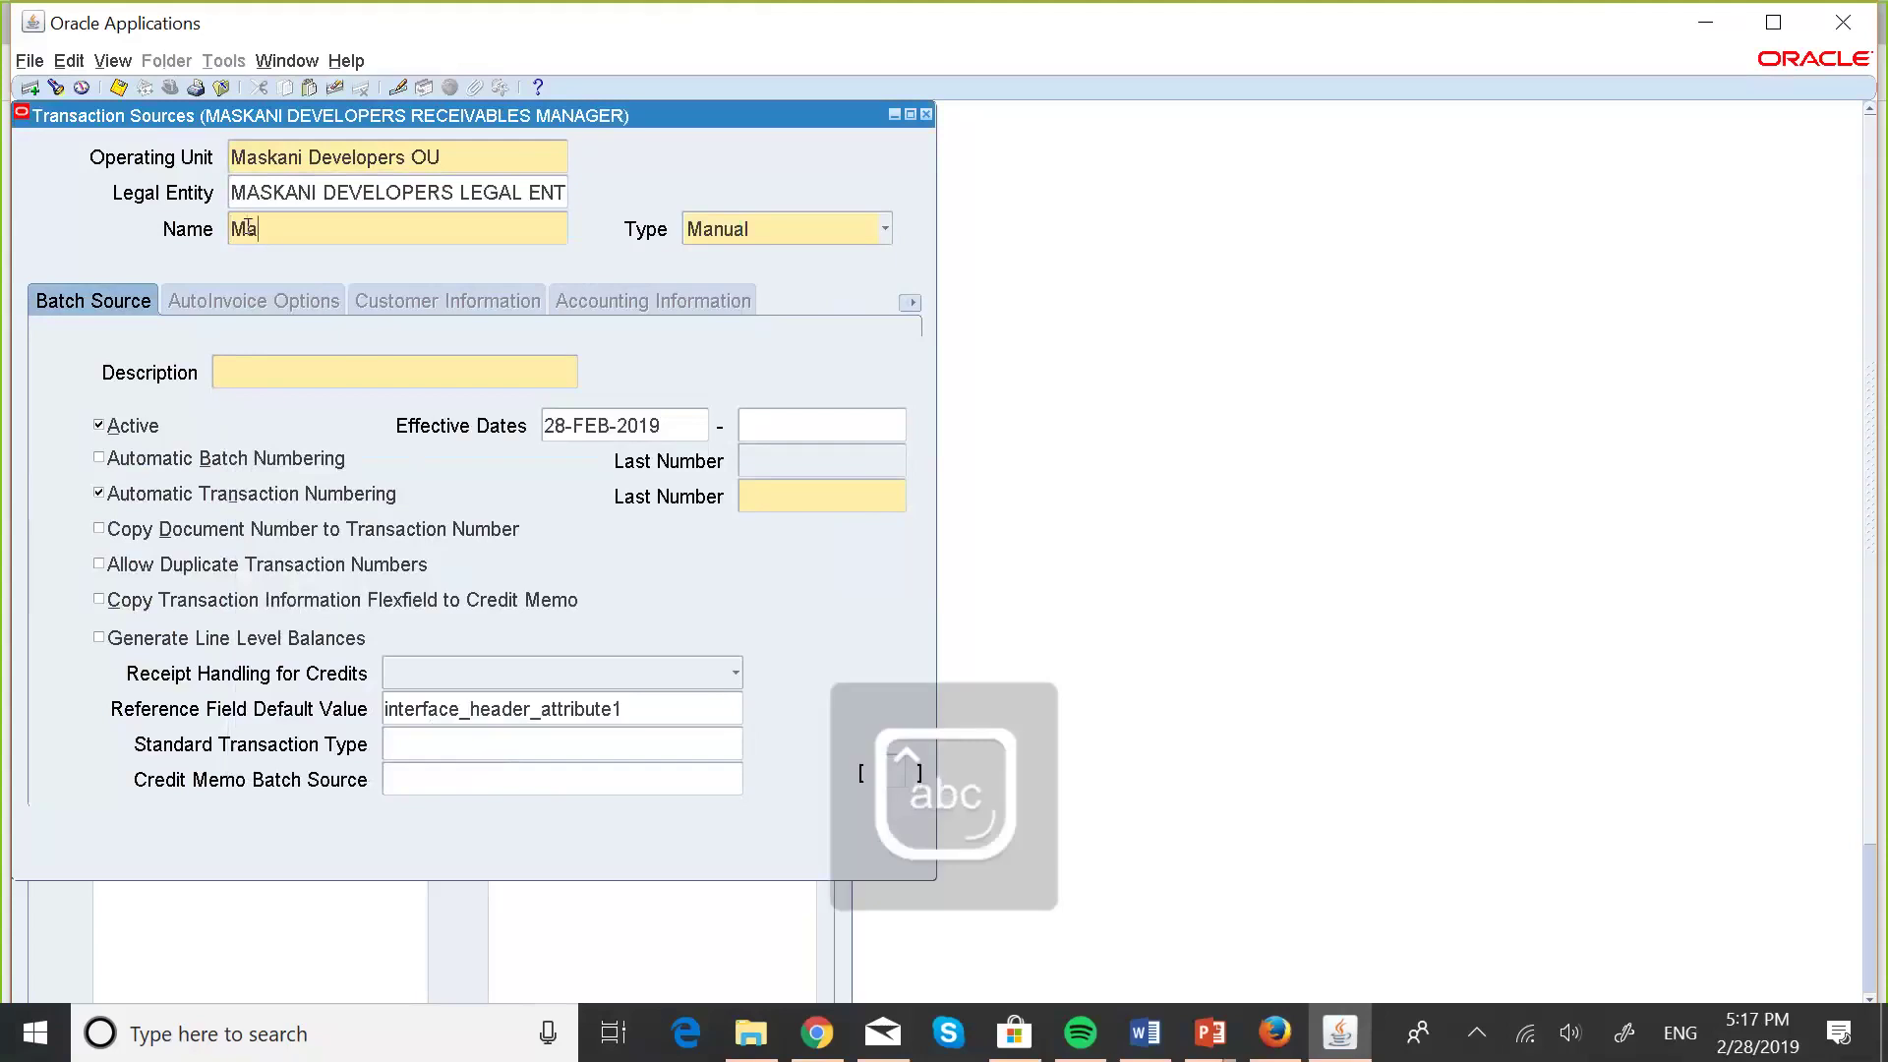
{"action": "type", "text": "skani"}
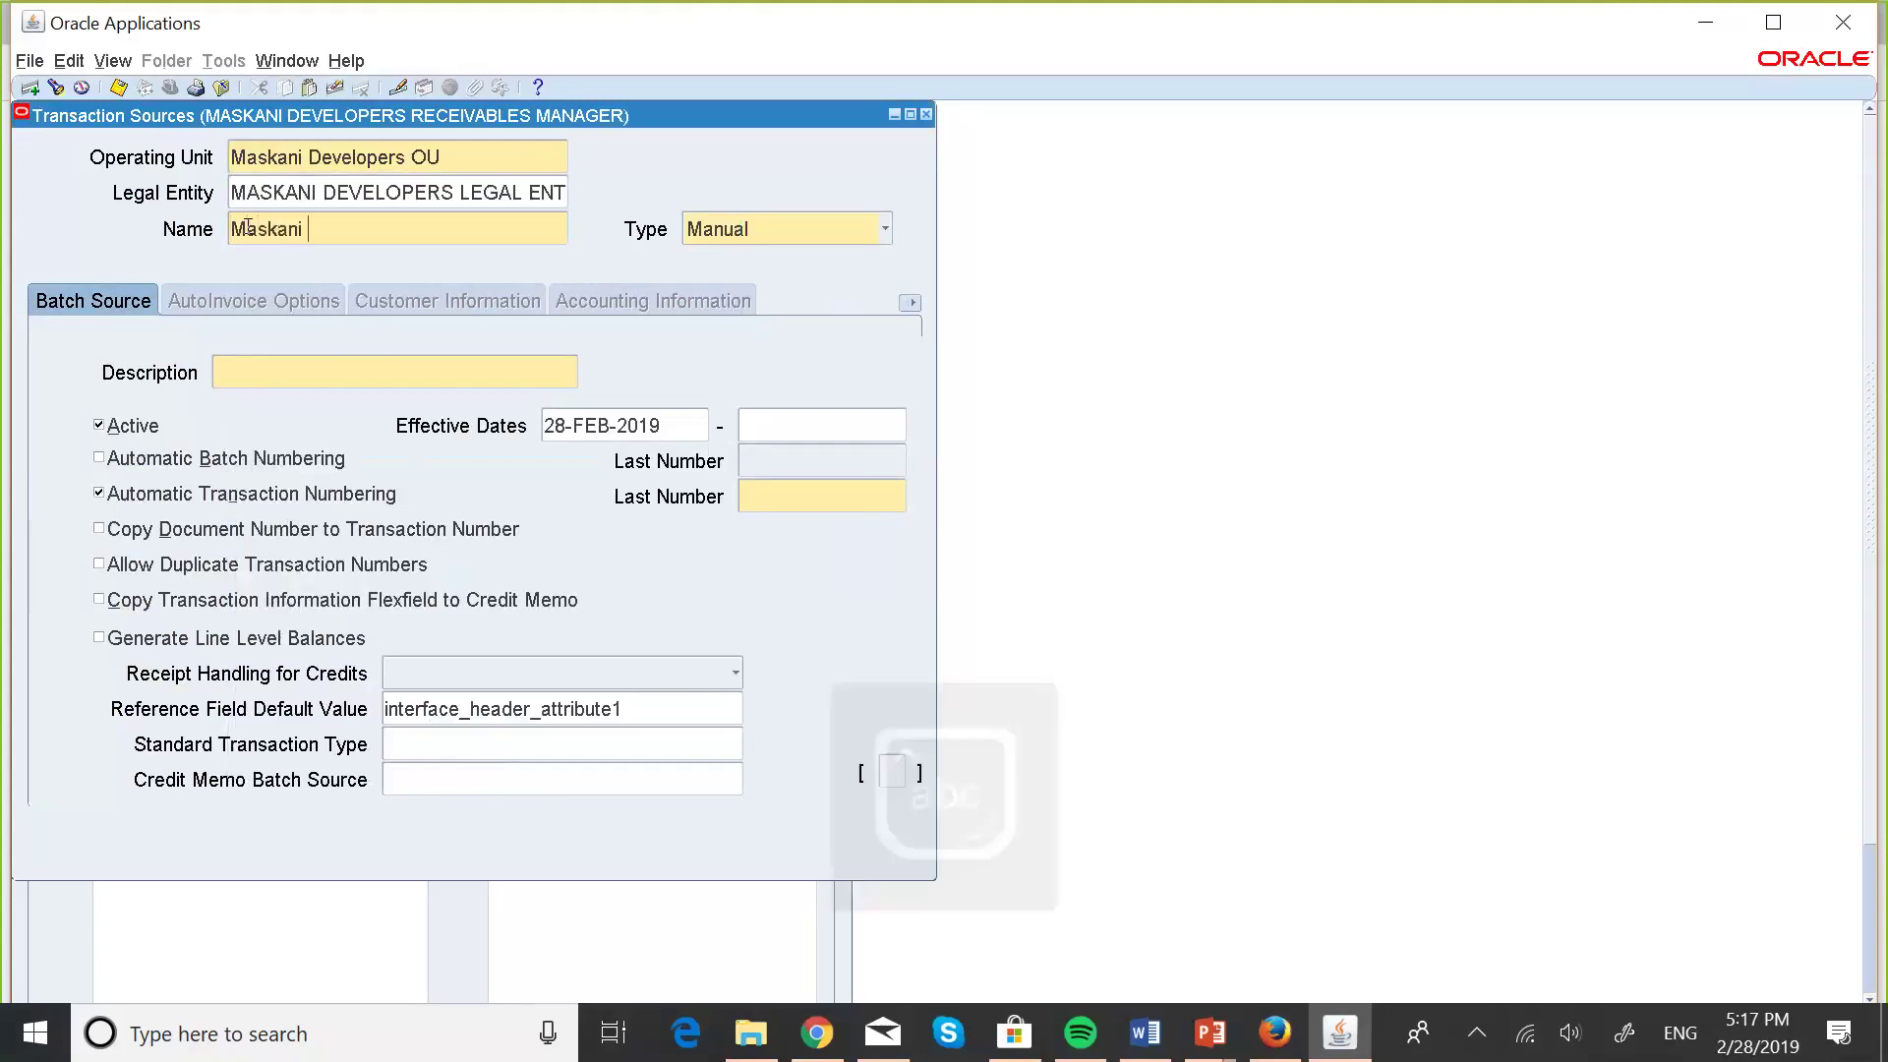
{"action": "key", "text": "Caps_Lock"}
{"action": "type", "text": "D"}
{"action": "key", "text": "Caps_Lock"}
{"action": "type", "text": "evelopers"}
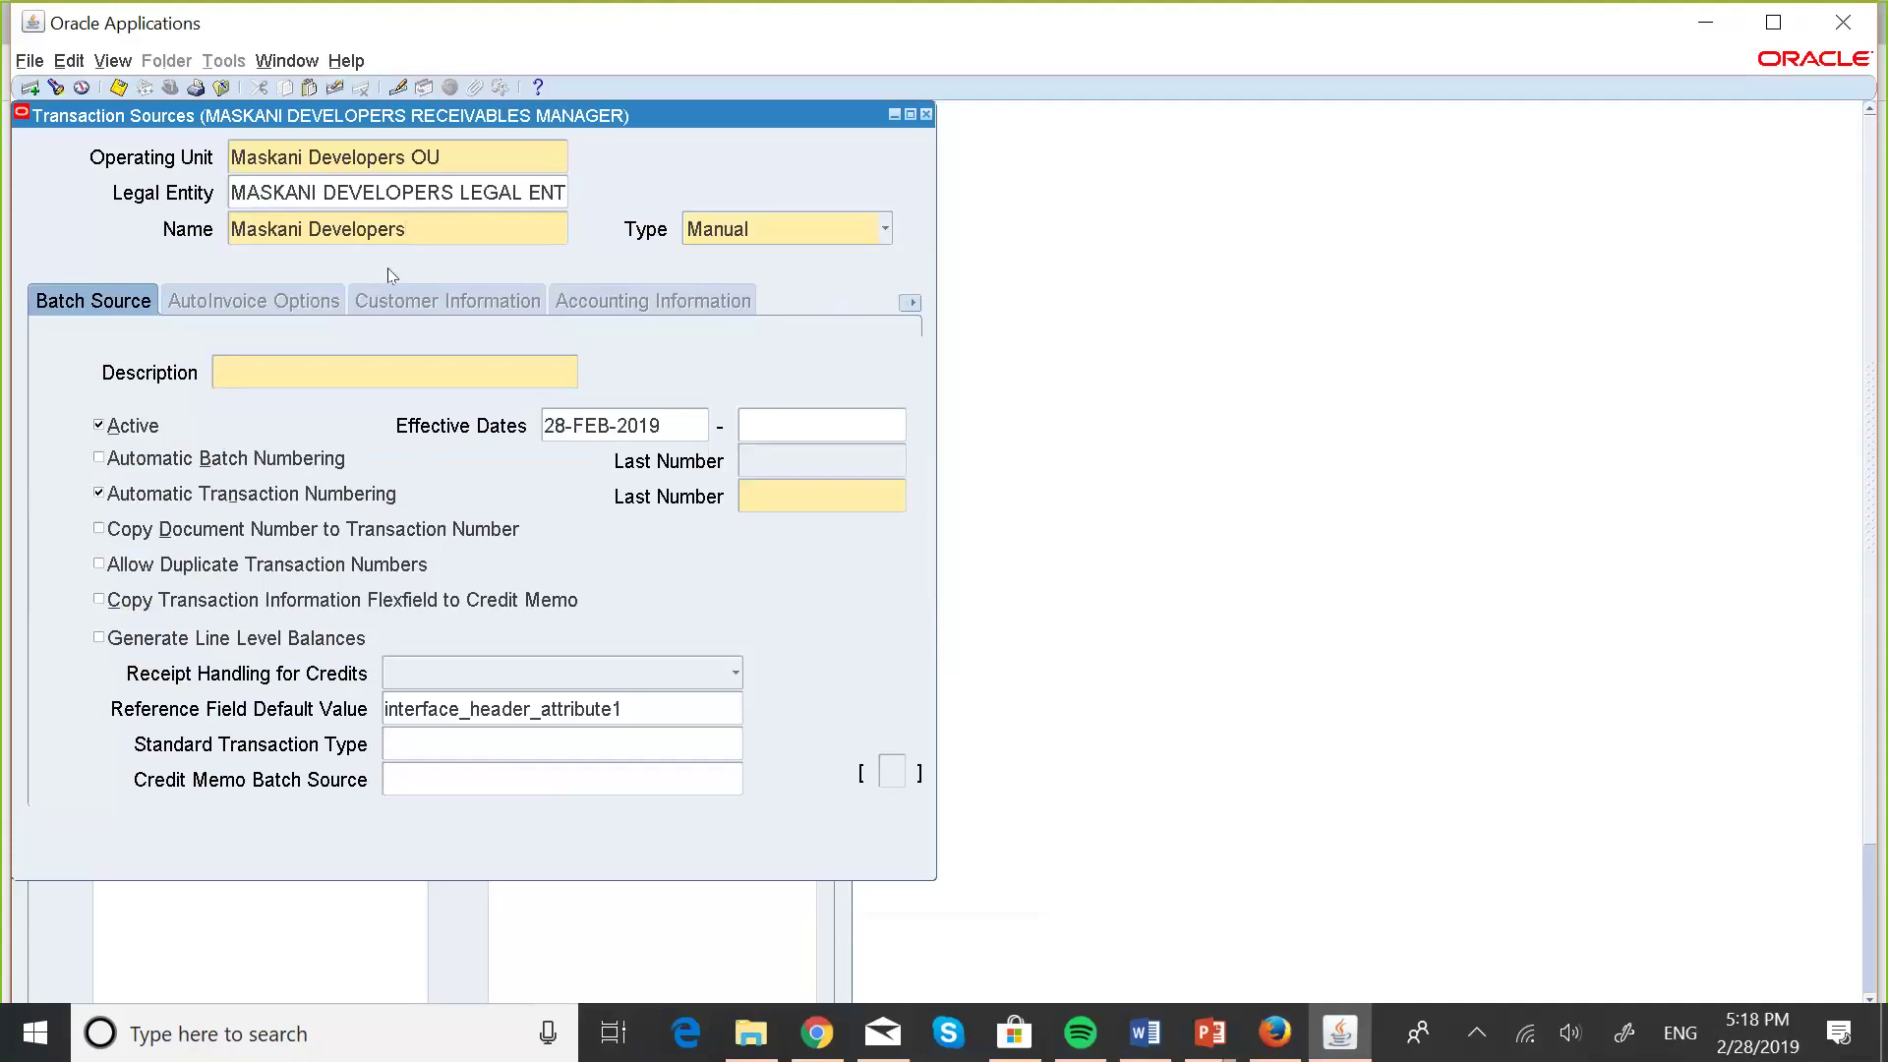
{"action": "type", "text": "Manual"}
{"action": "left_click", "coordinate": [885, 229]}
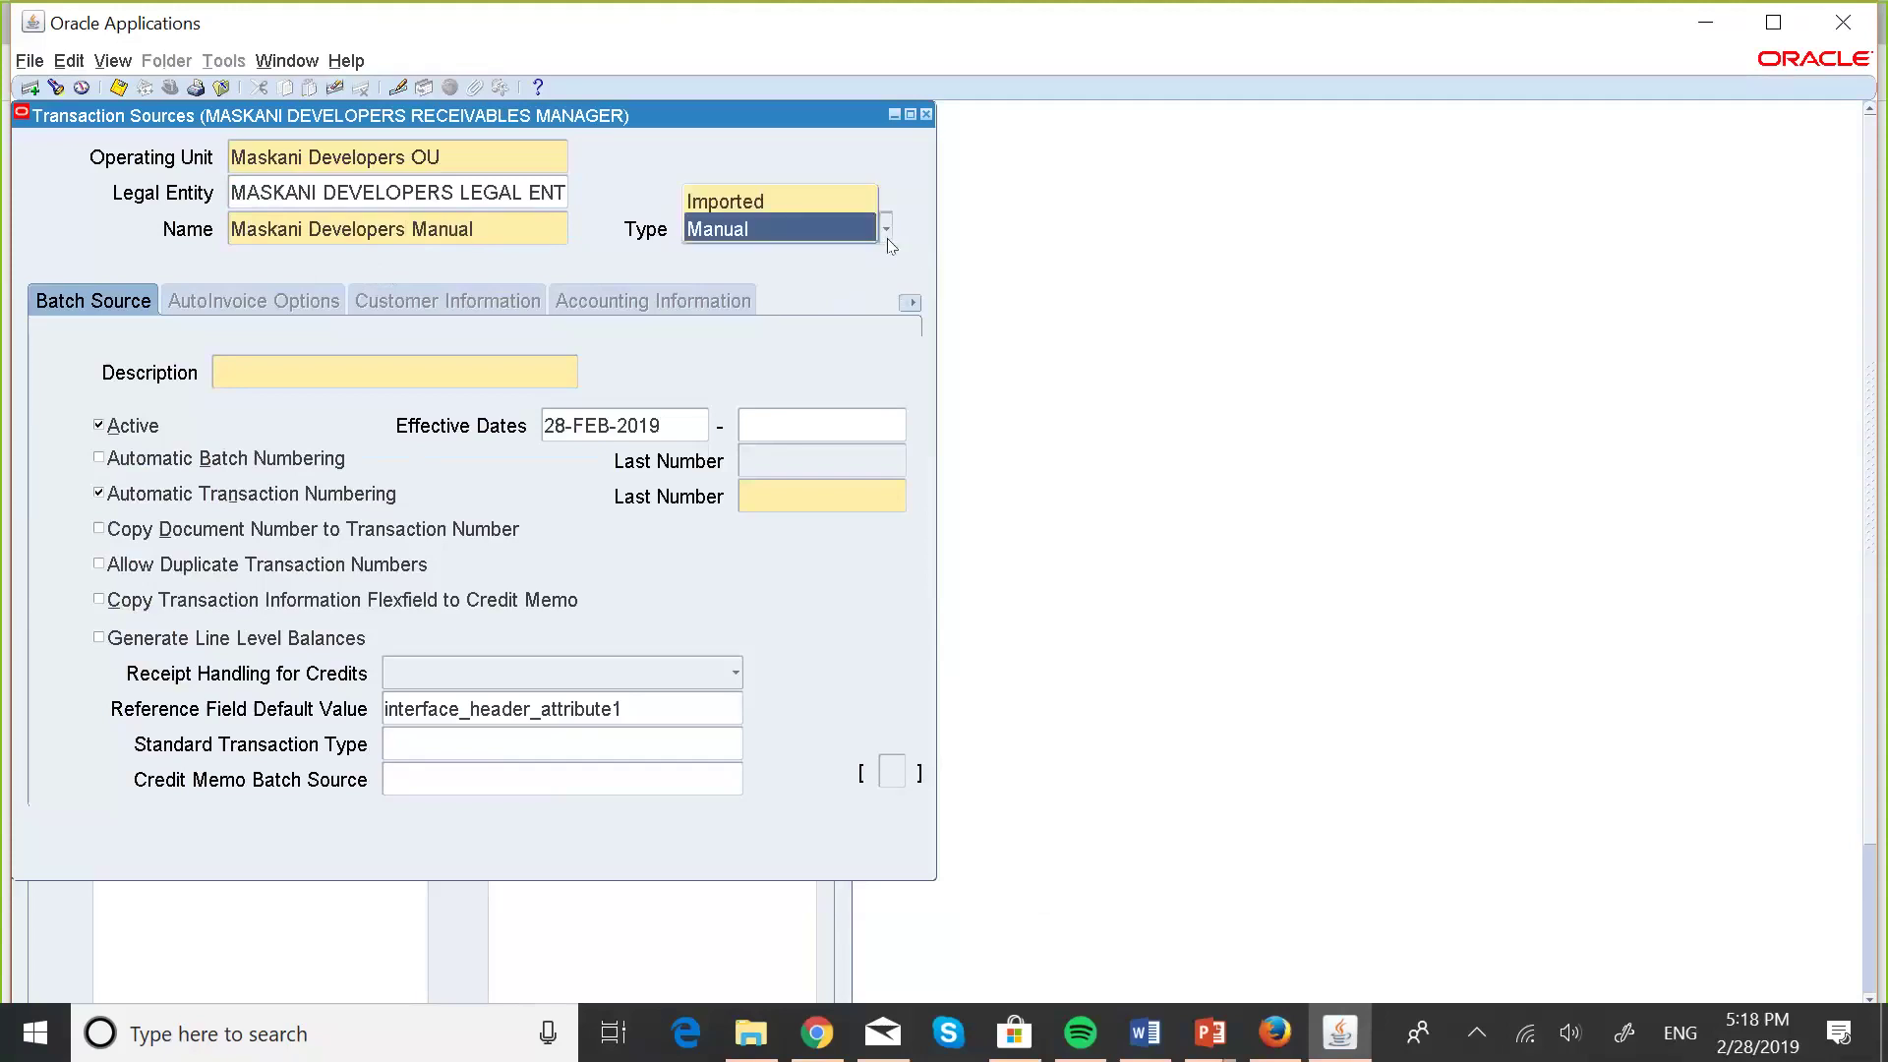
{"action": "left_click", "coordinate": [814, 229]}
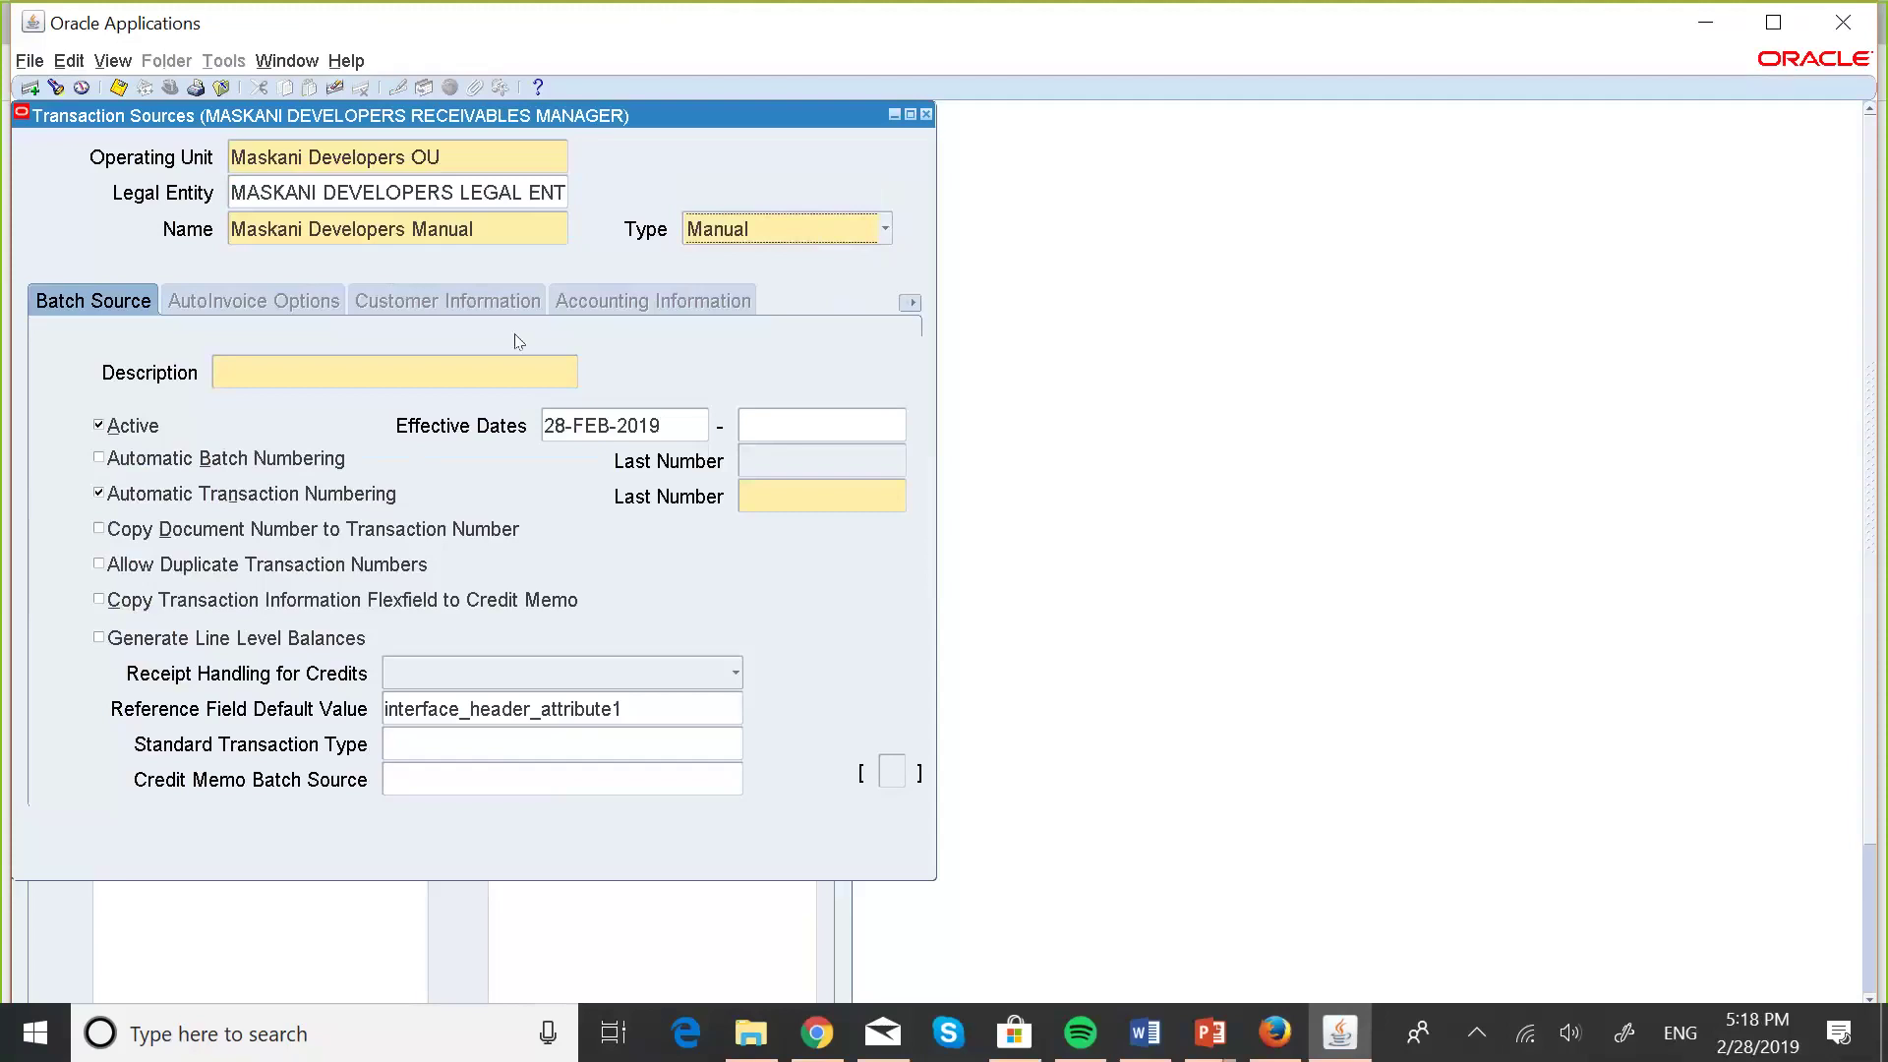
- Copy the source name "Maskani Developers Manual" into the description
{"action": "triple_click", "coordinate": [445, 224]}
{"action": "key", "text": "ctrl+c"}
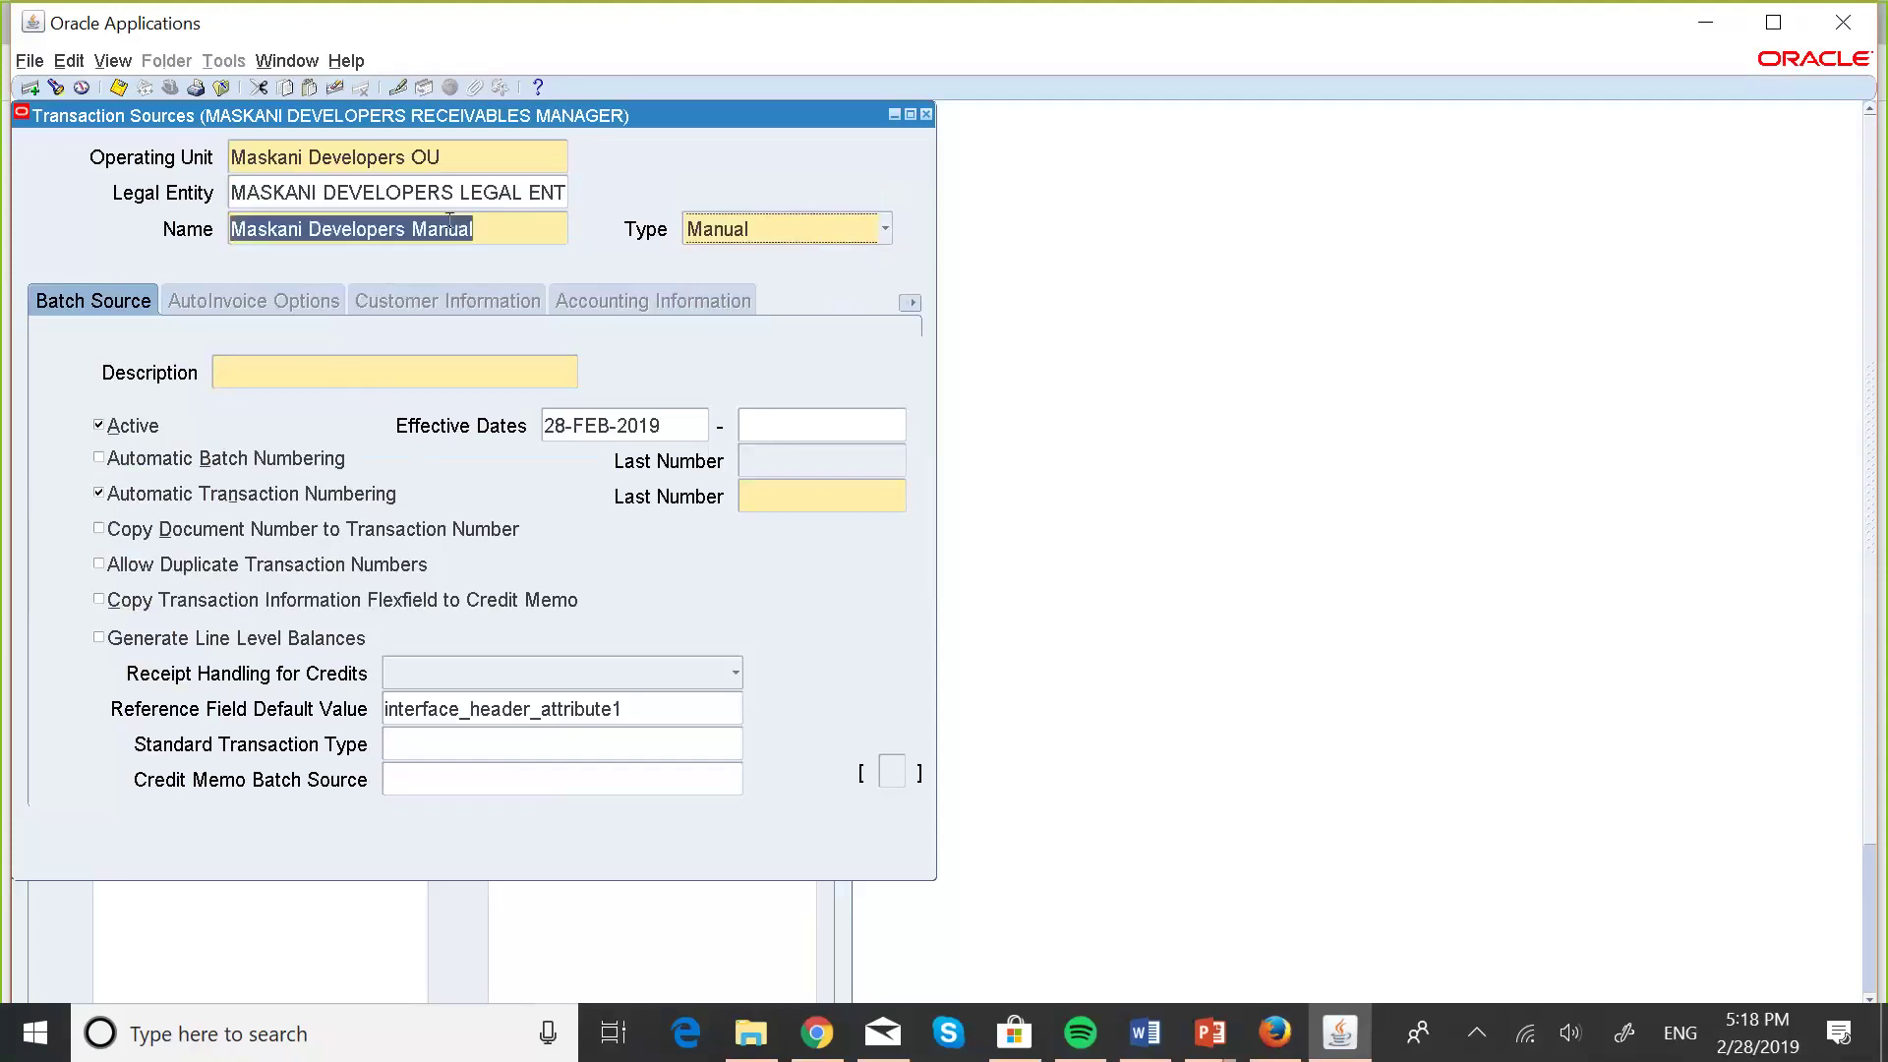
{"action": "left_click", "coordinate": [290, 359]}
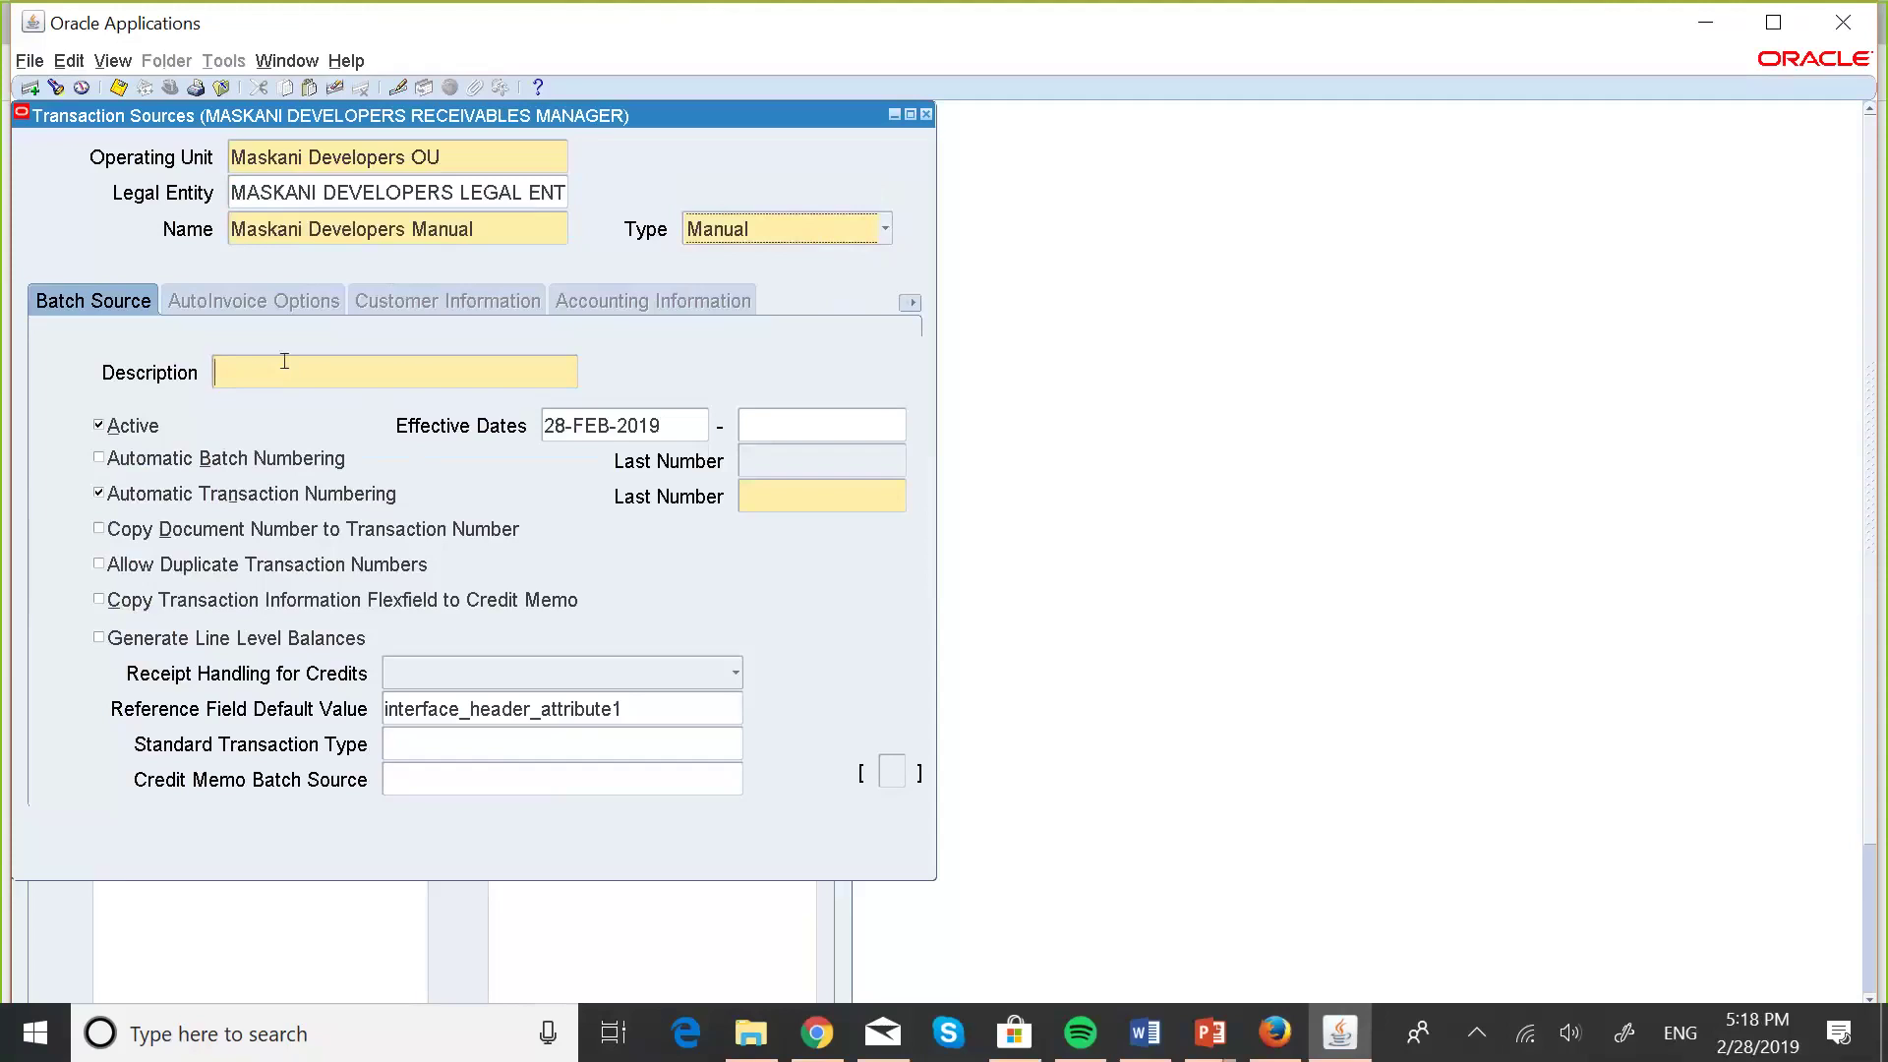
{"action": "key", "text": "ctrl+v"}
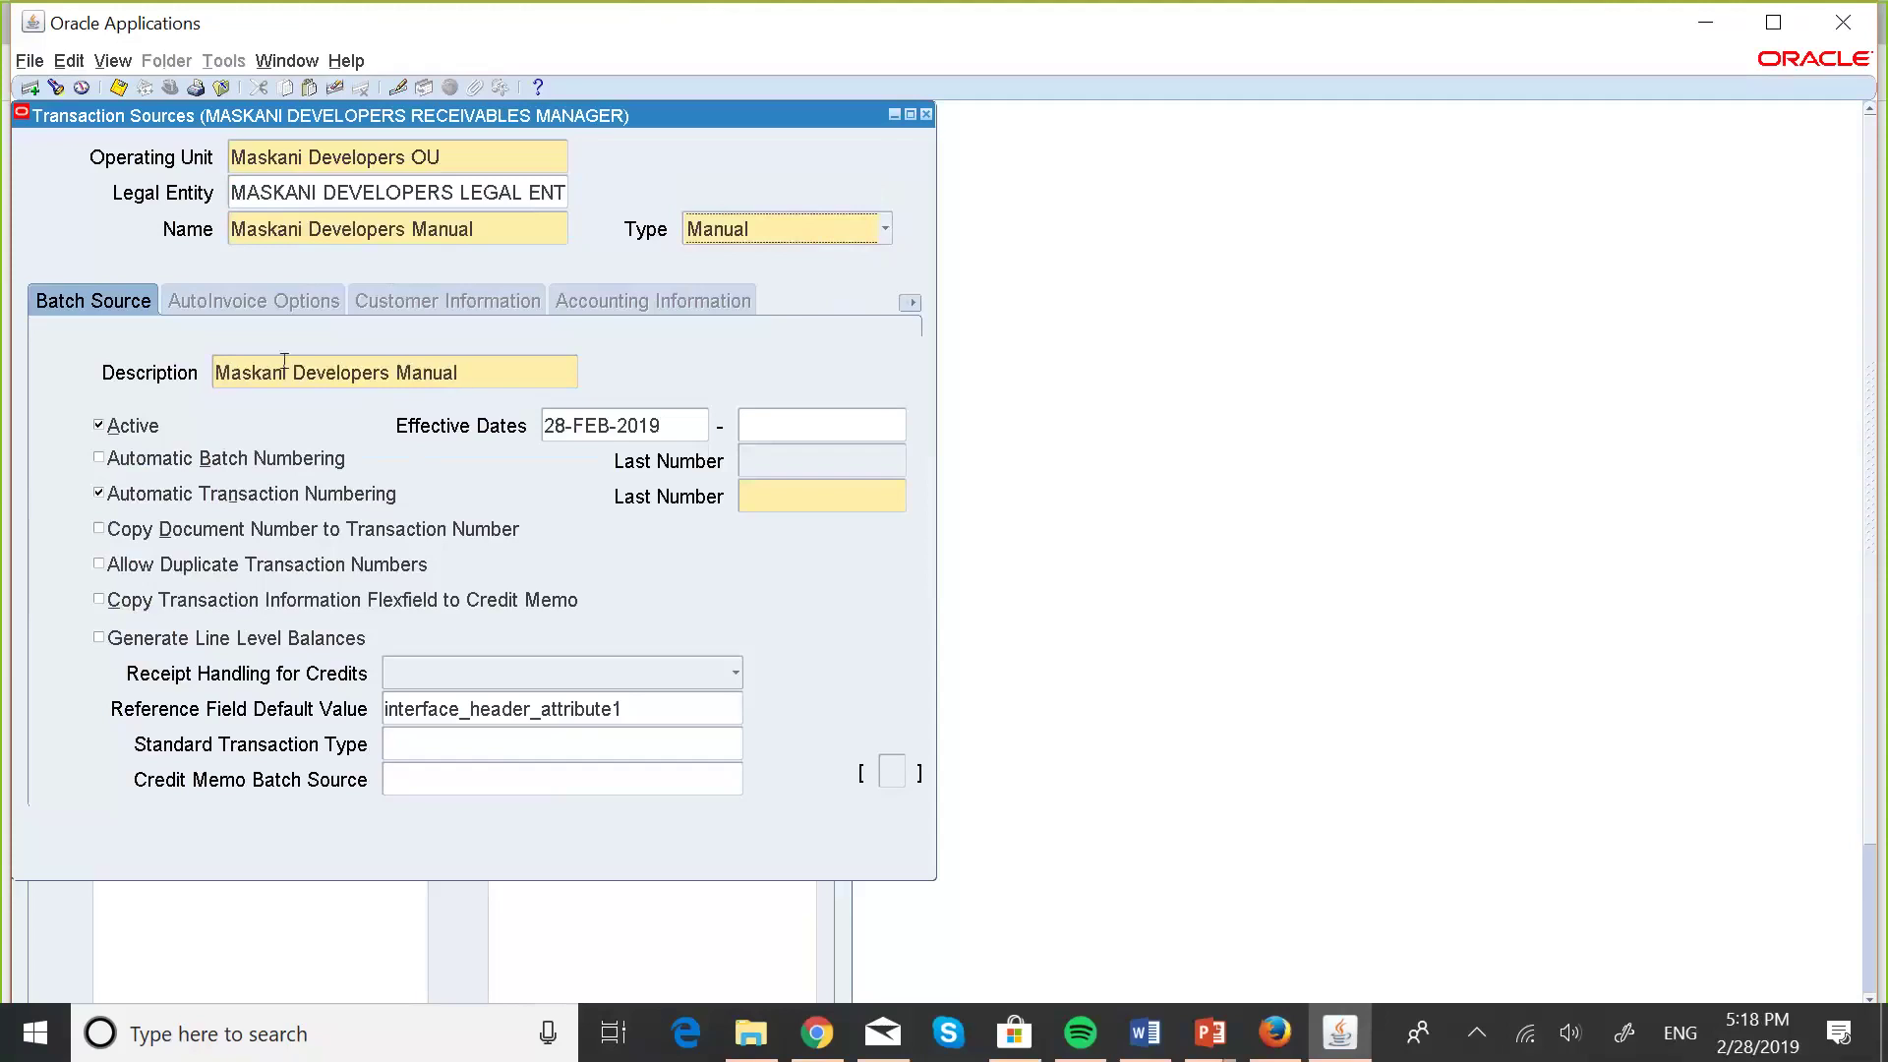
{"action": "key", "text": "Tab"}
- Enable automatic batch numbering and set the last number to 999 for both batches and transactions
{"action": "left_click", "coordinate": [99, 459]}
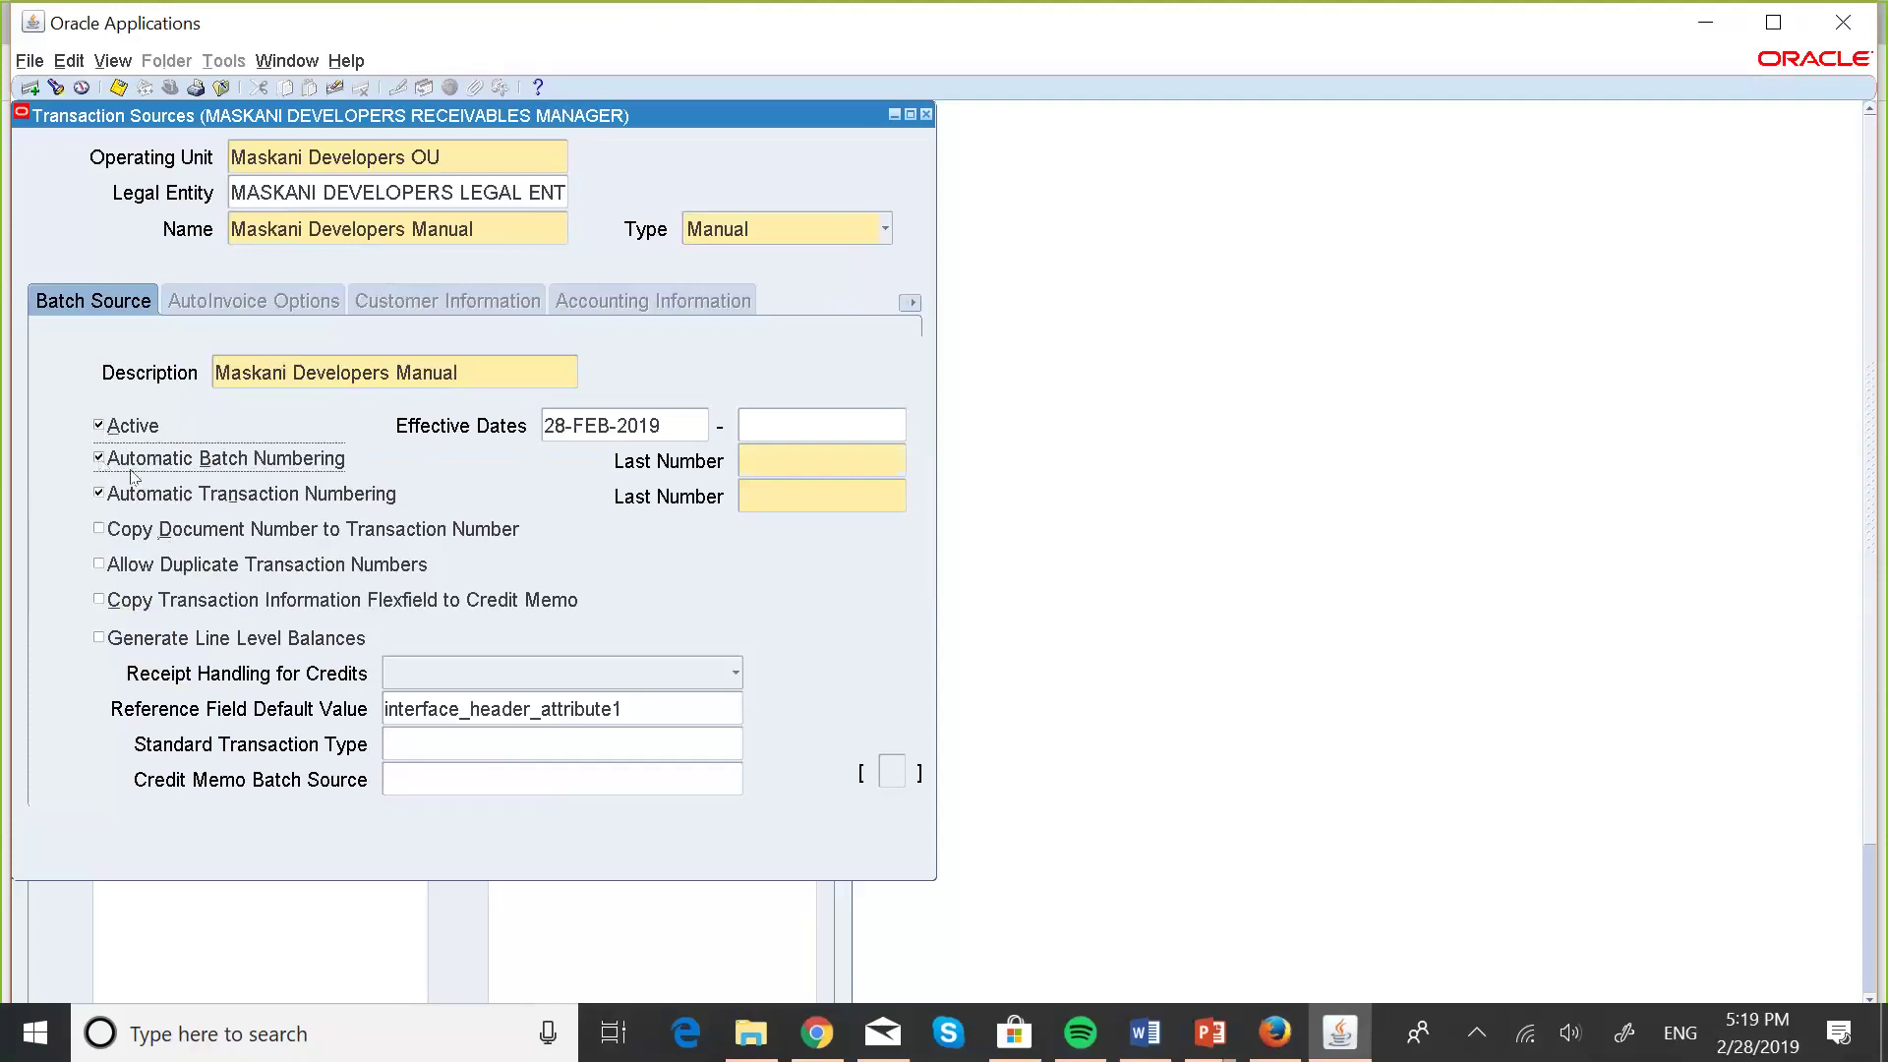
{"action": "left_click", "coordinate": [761, 460]}
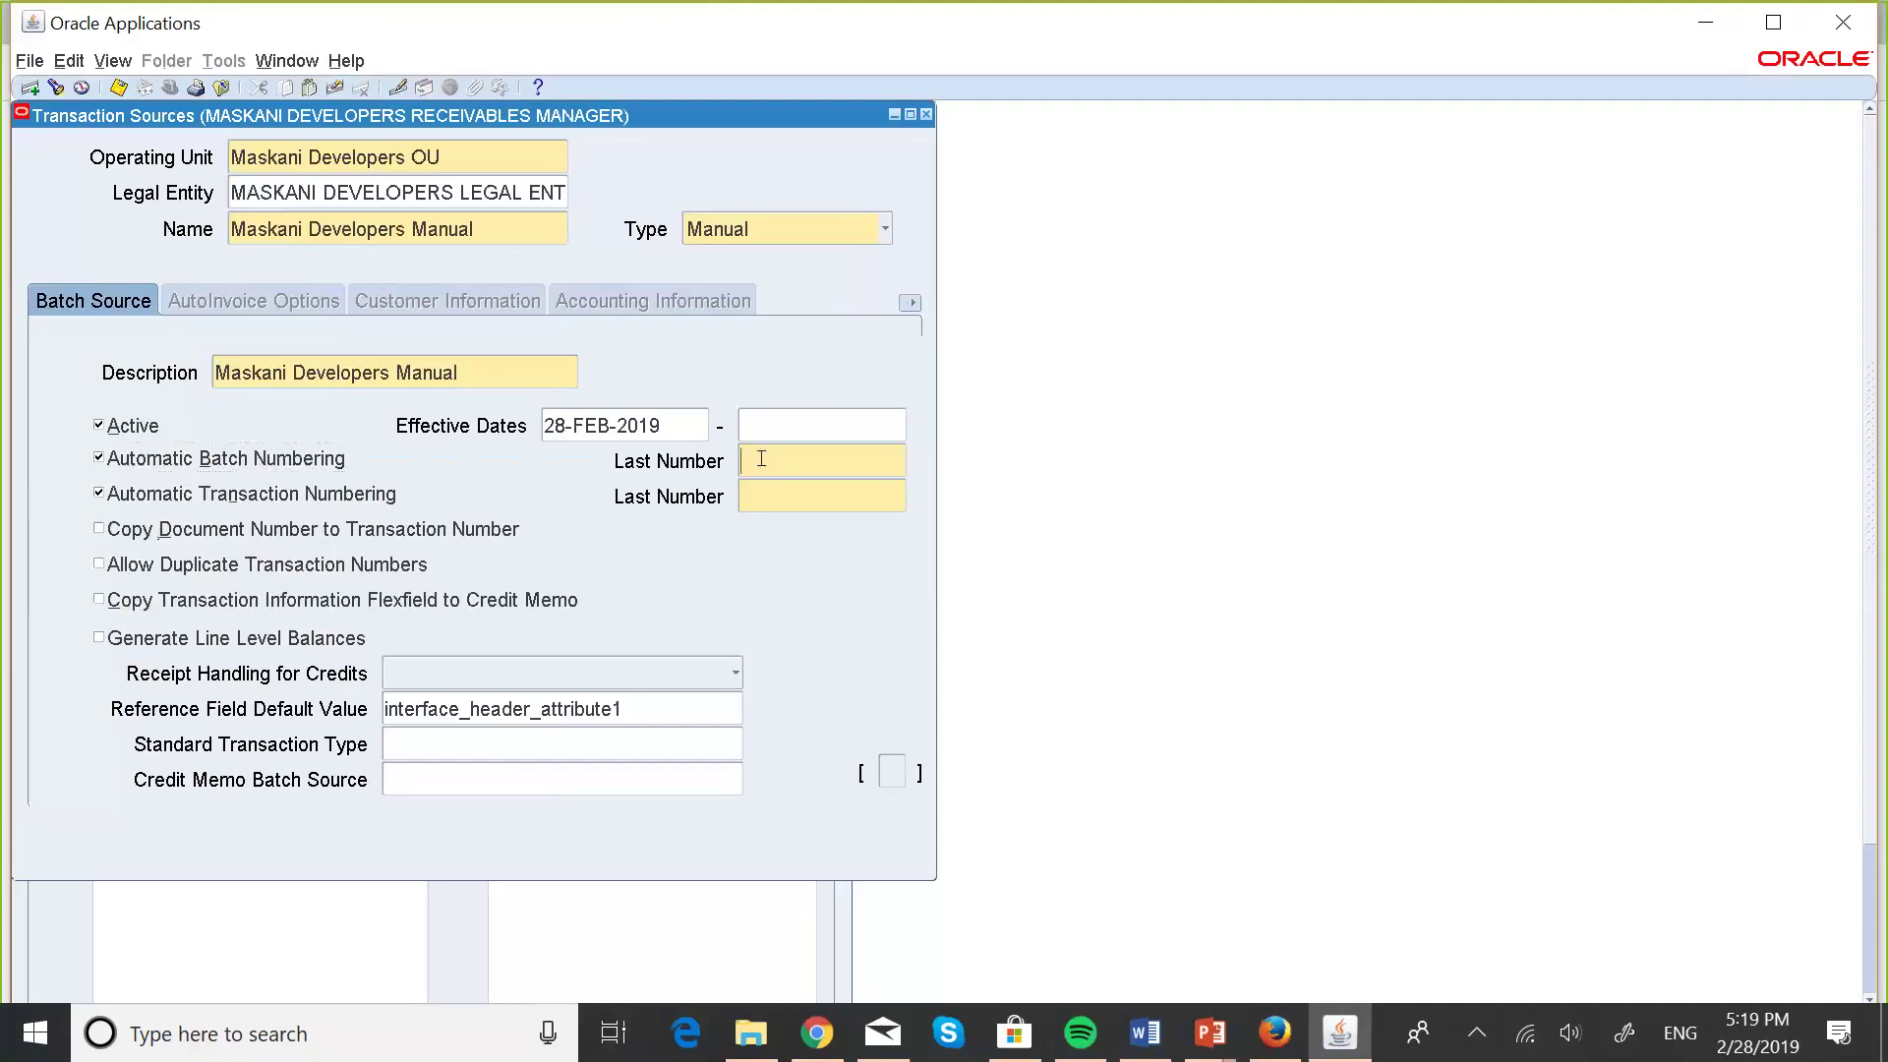
{"action": "type", "text": "99"}
{"action": "type", "text": "9999"}
- Review the available standard transaction types for the source without choosing one
{"action": "left_click", "coordinate": [407, 744]}
{"action": "left_click", "coordinate": [407, 744]}
{"action": "left_click", "coordinate": [736, 744]}
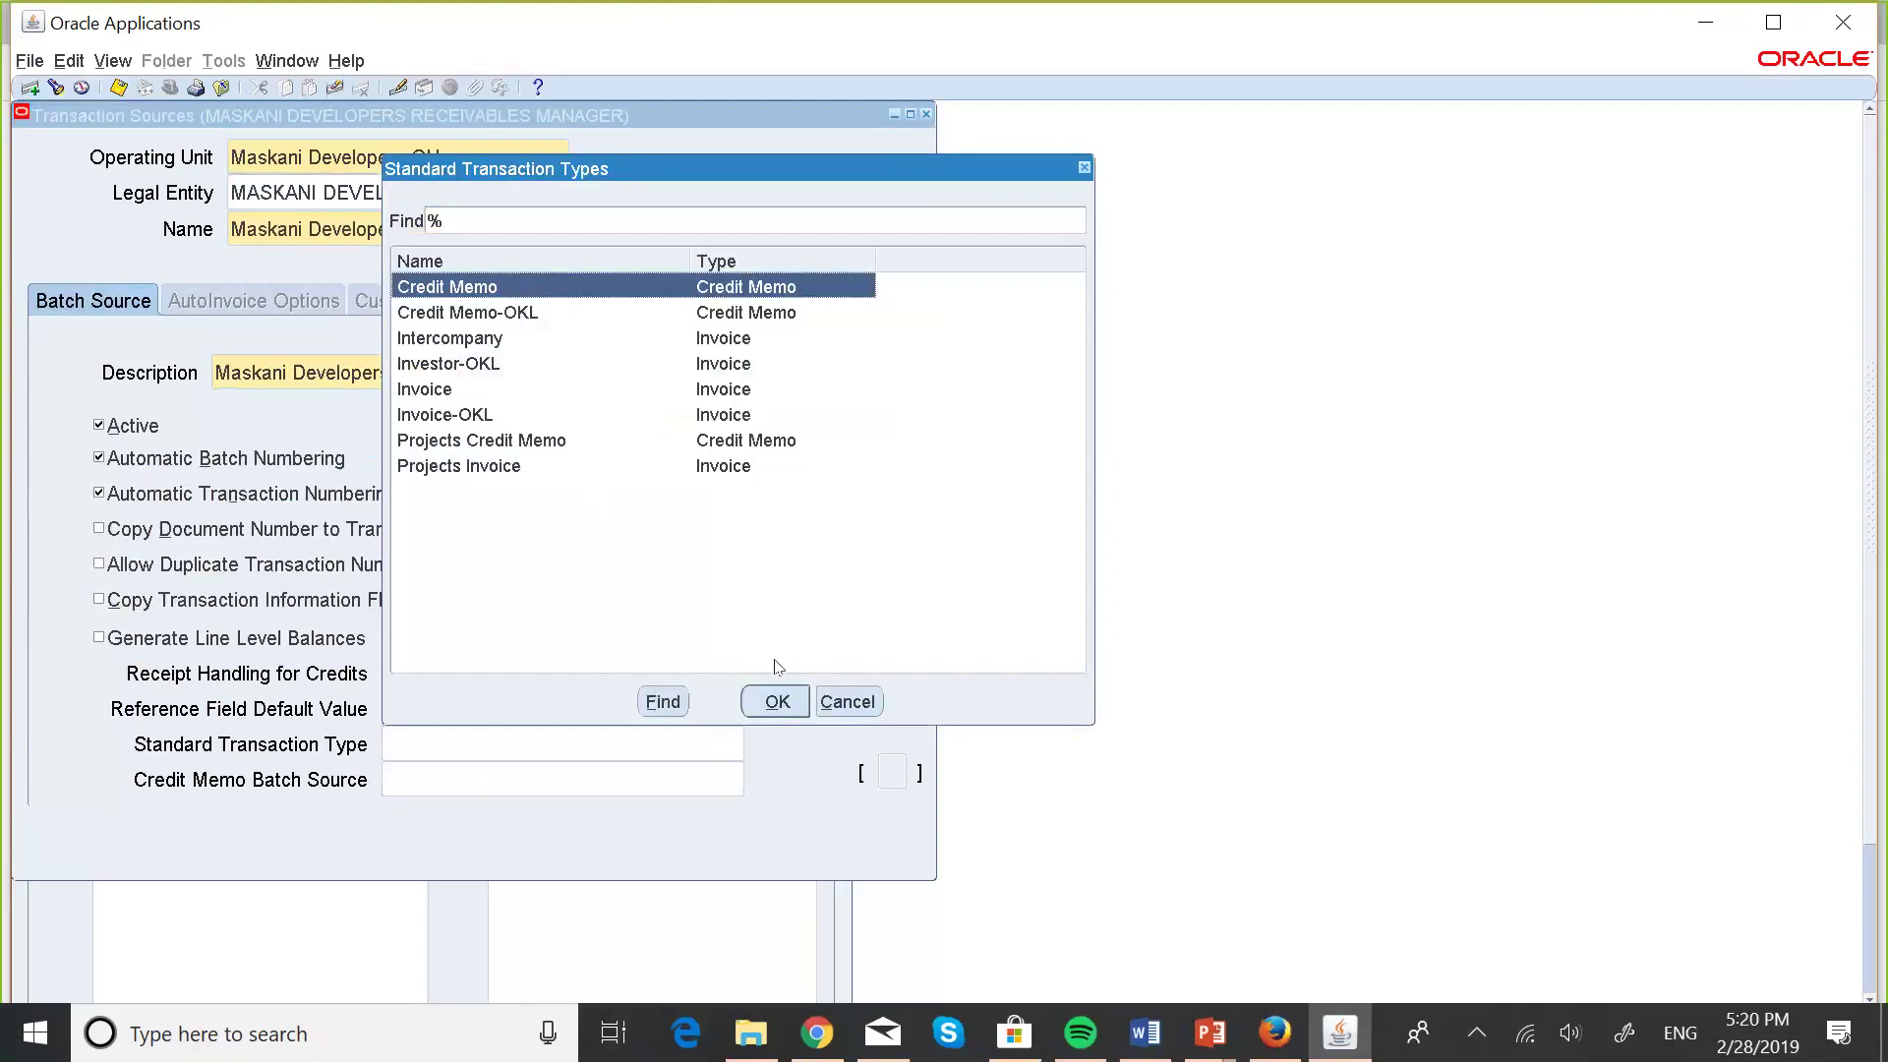
{"action": "left_click", "coordinate": [849, 701]}
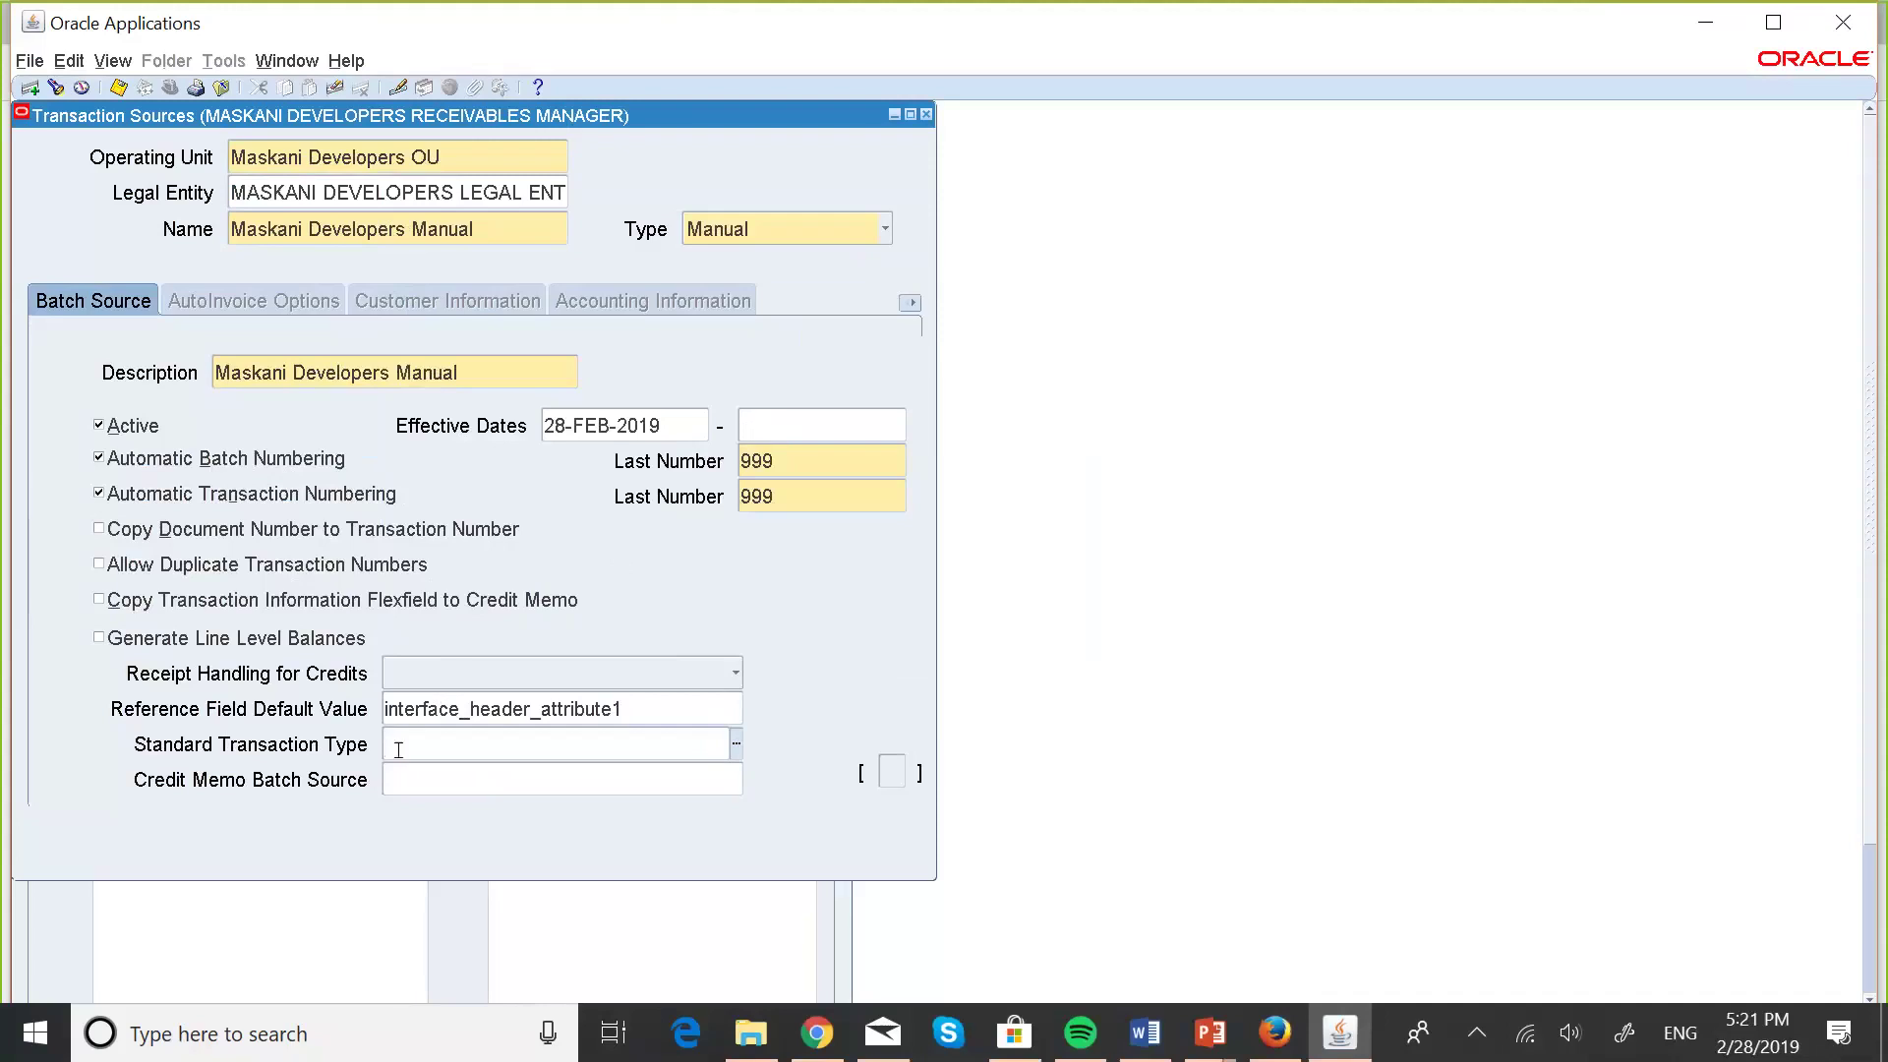
- Save the transaction source and close its form
{"action": "left_click", "coordinate": [115, 86]}
{"action": "left_click", "coordinate": [925, 115]}
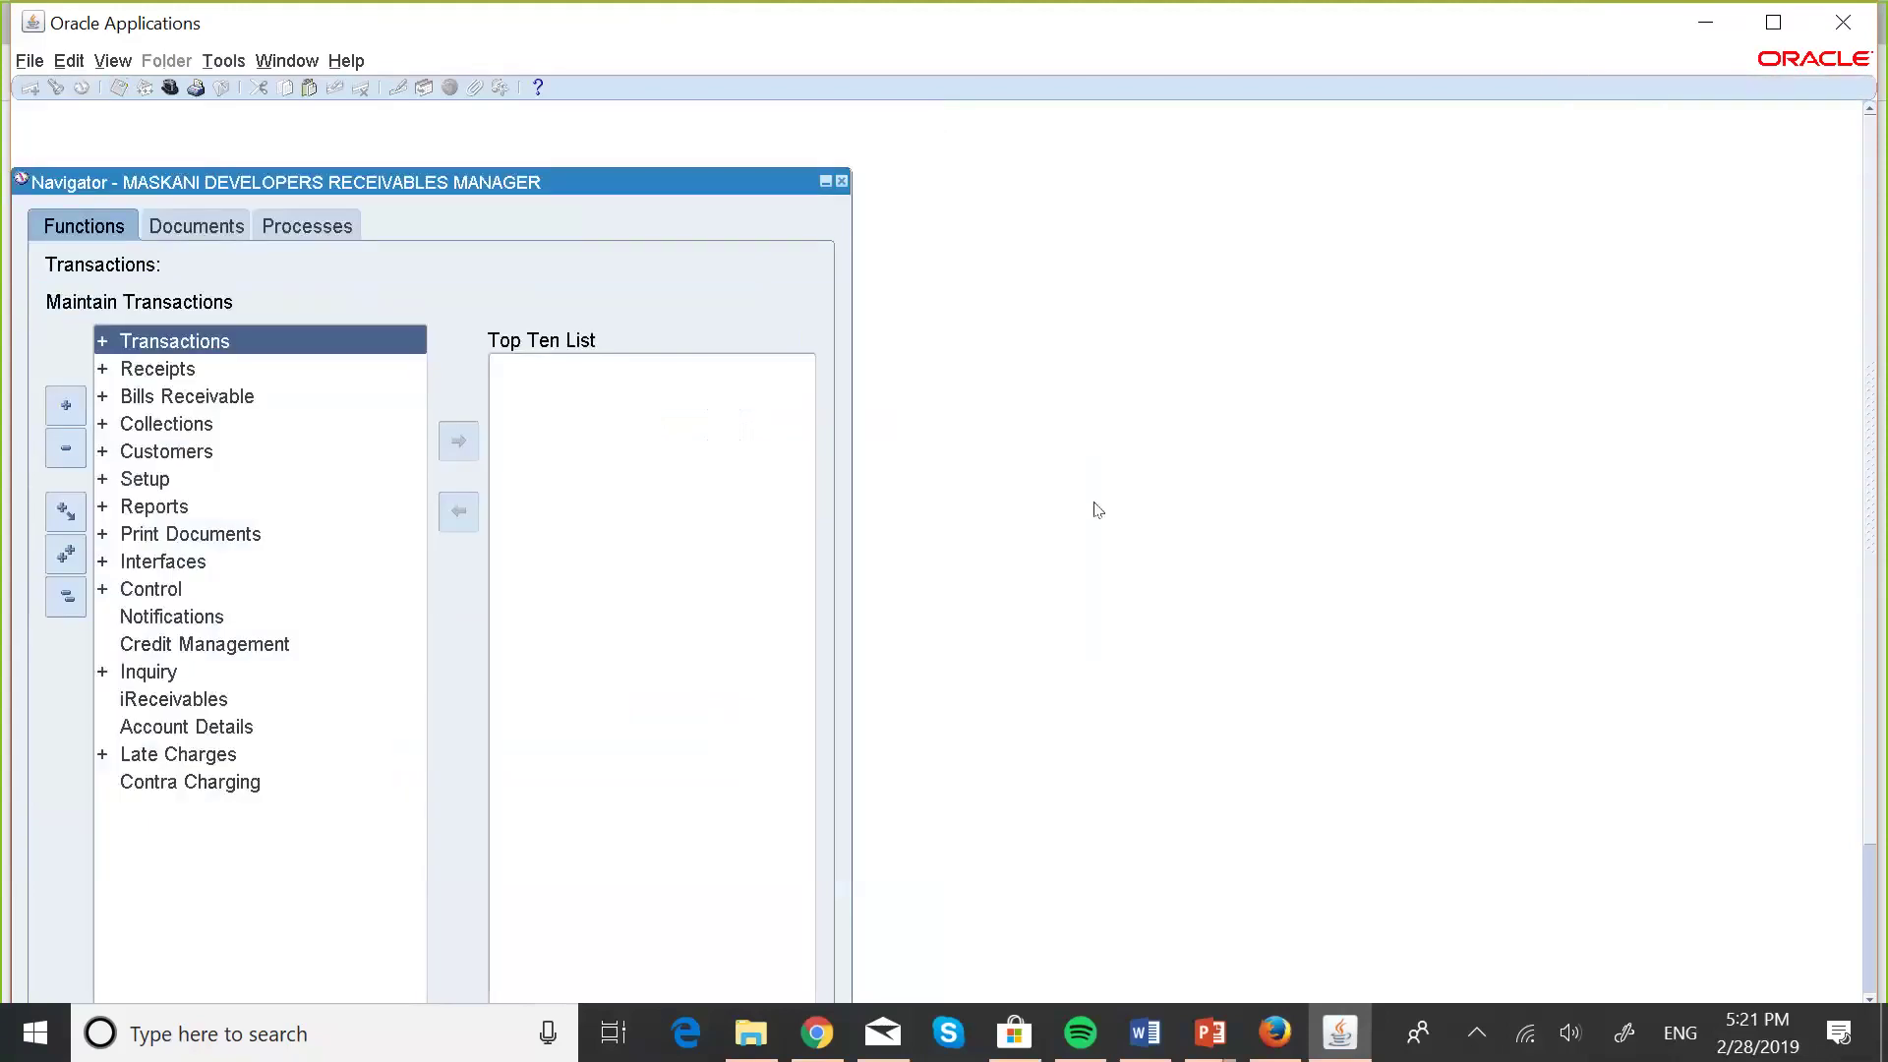
- Switch to the PowerPoint slide show and advance to the Creating Transaction Types slide
{"action": "key", "text": "super+Tab"}
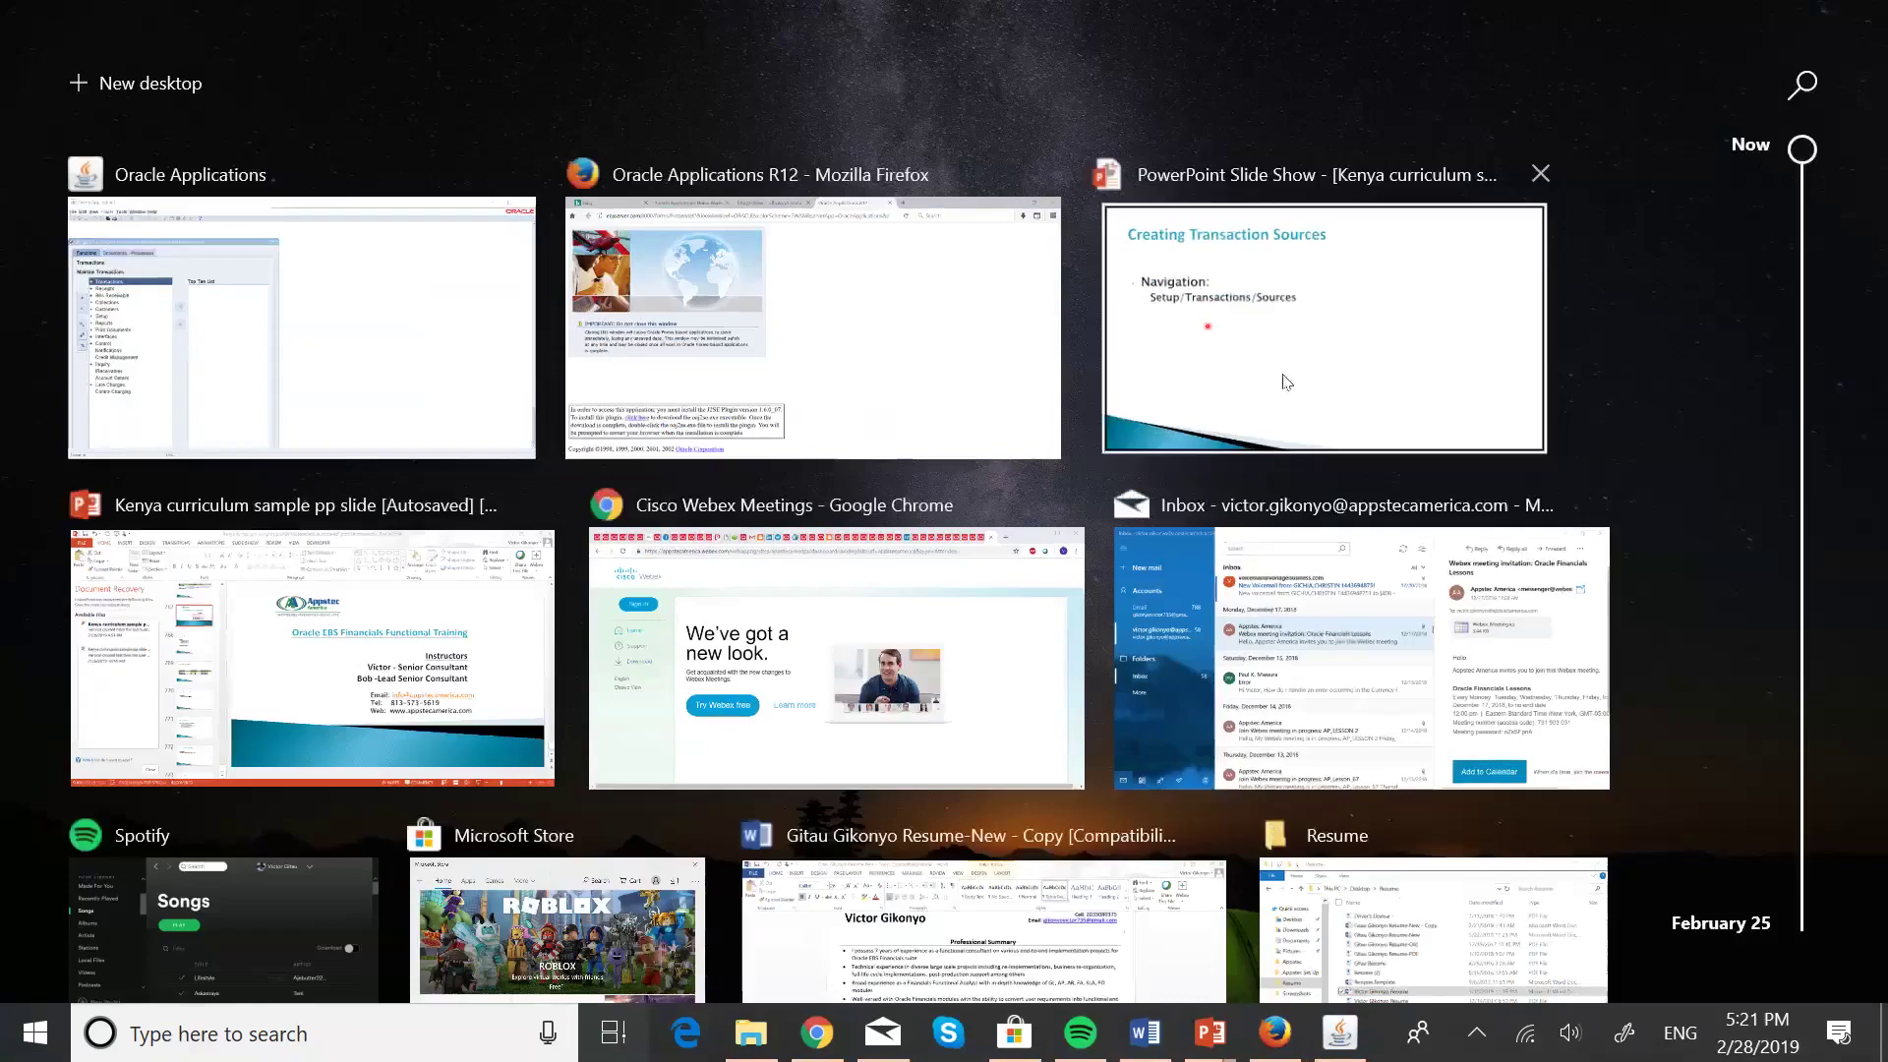
{"action": "left_click", "coordinate": [1283, 381]}
{"action": "key", "text": "Right"}
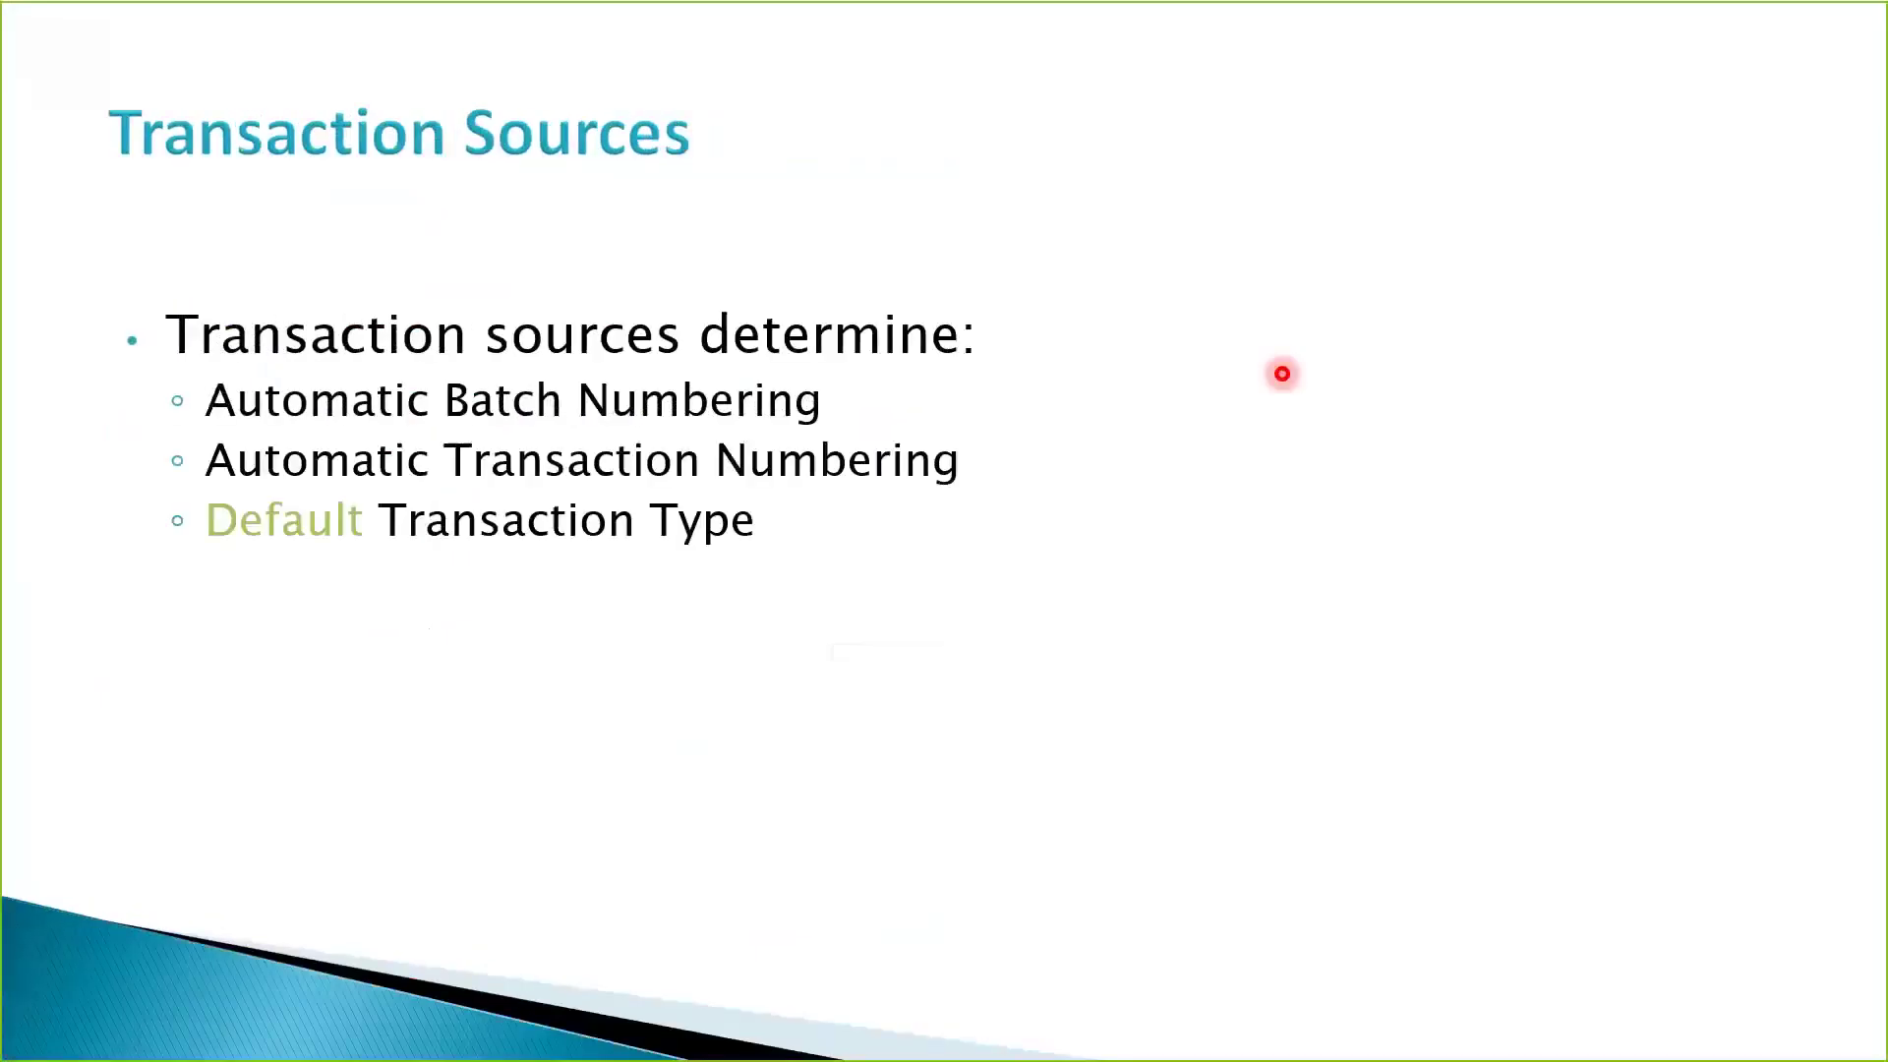
{"action": "key", "text": "Right"}
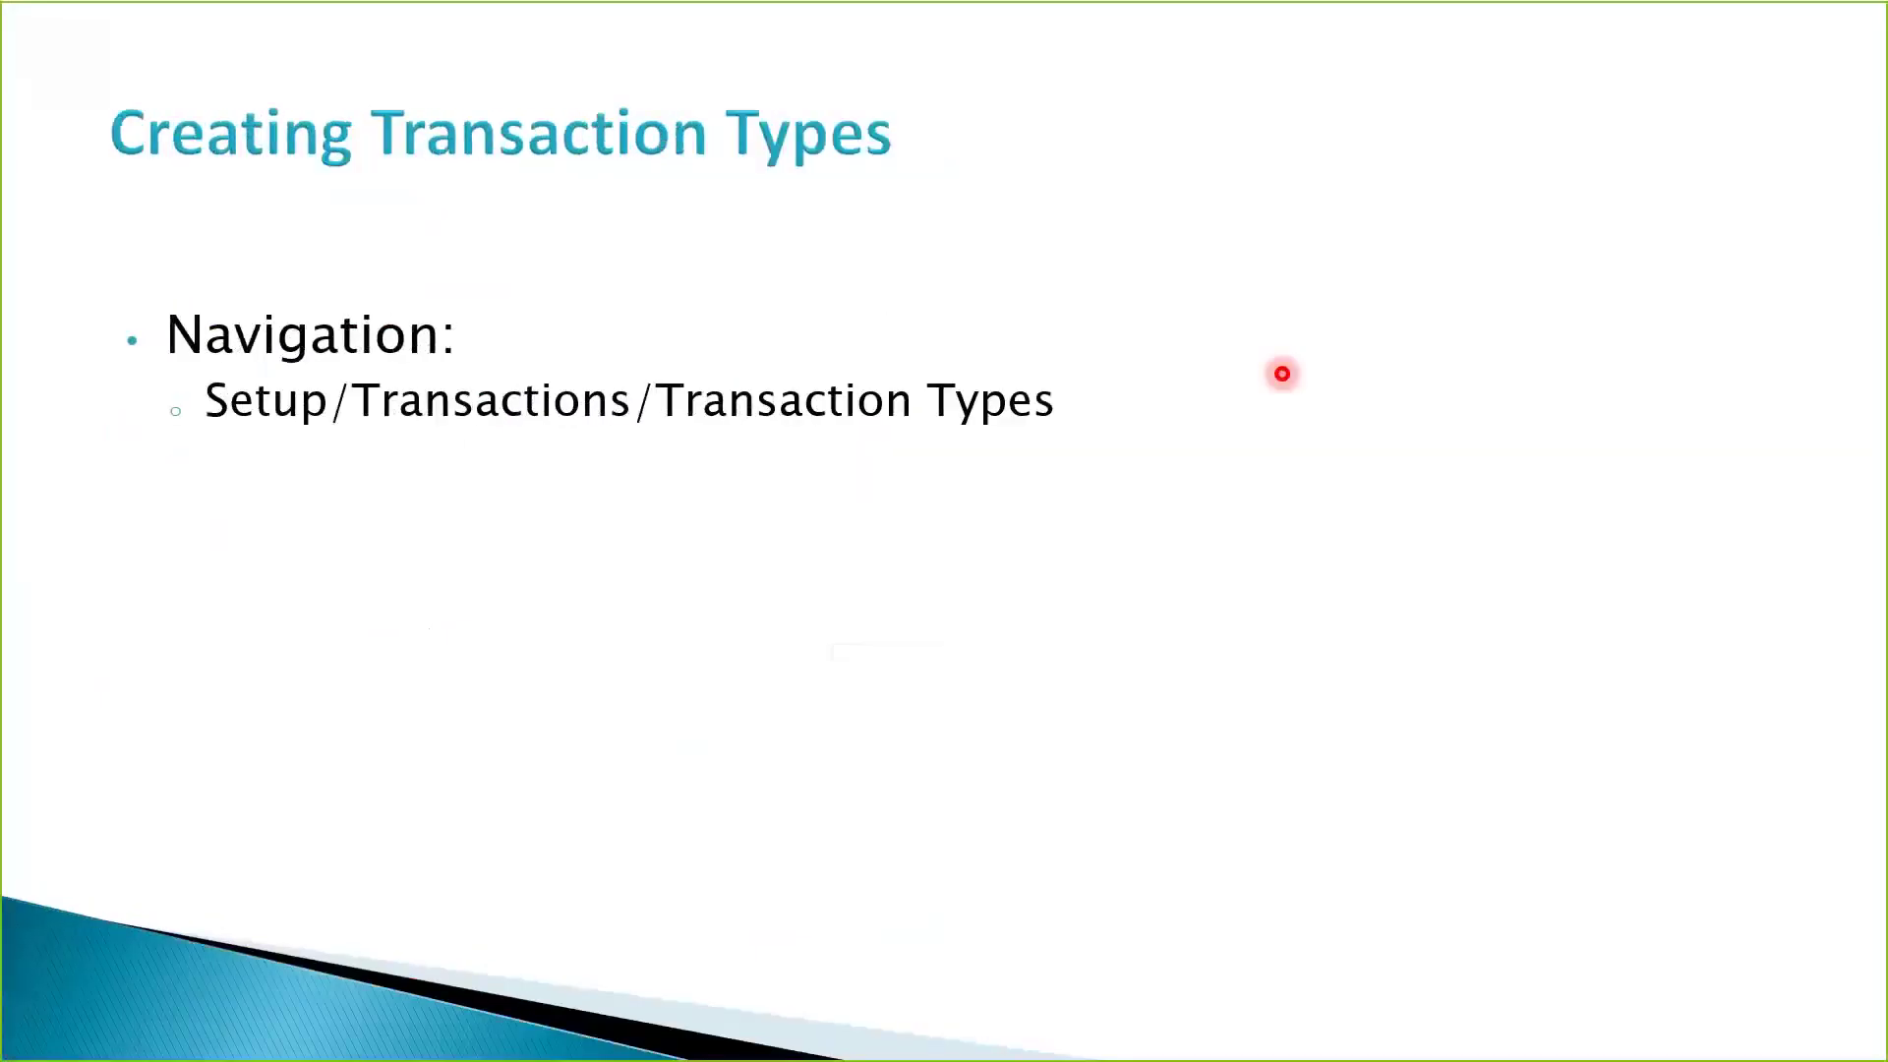
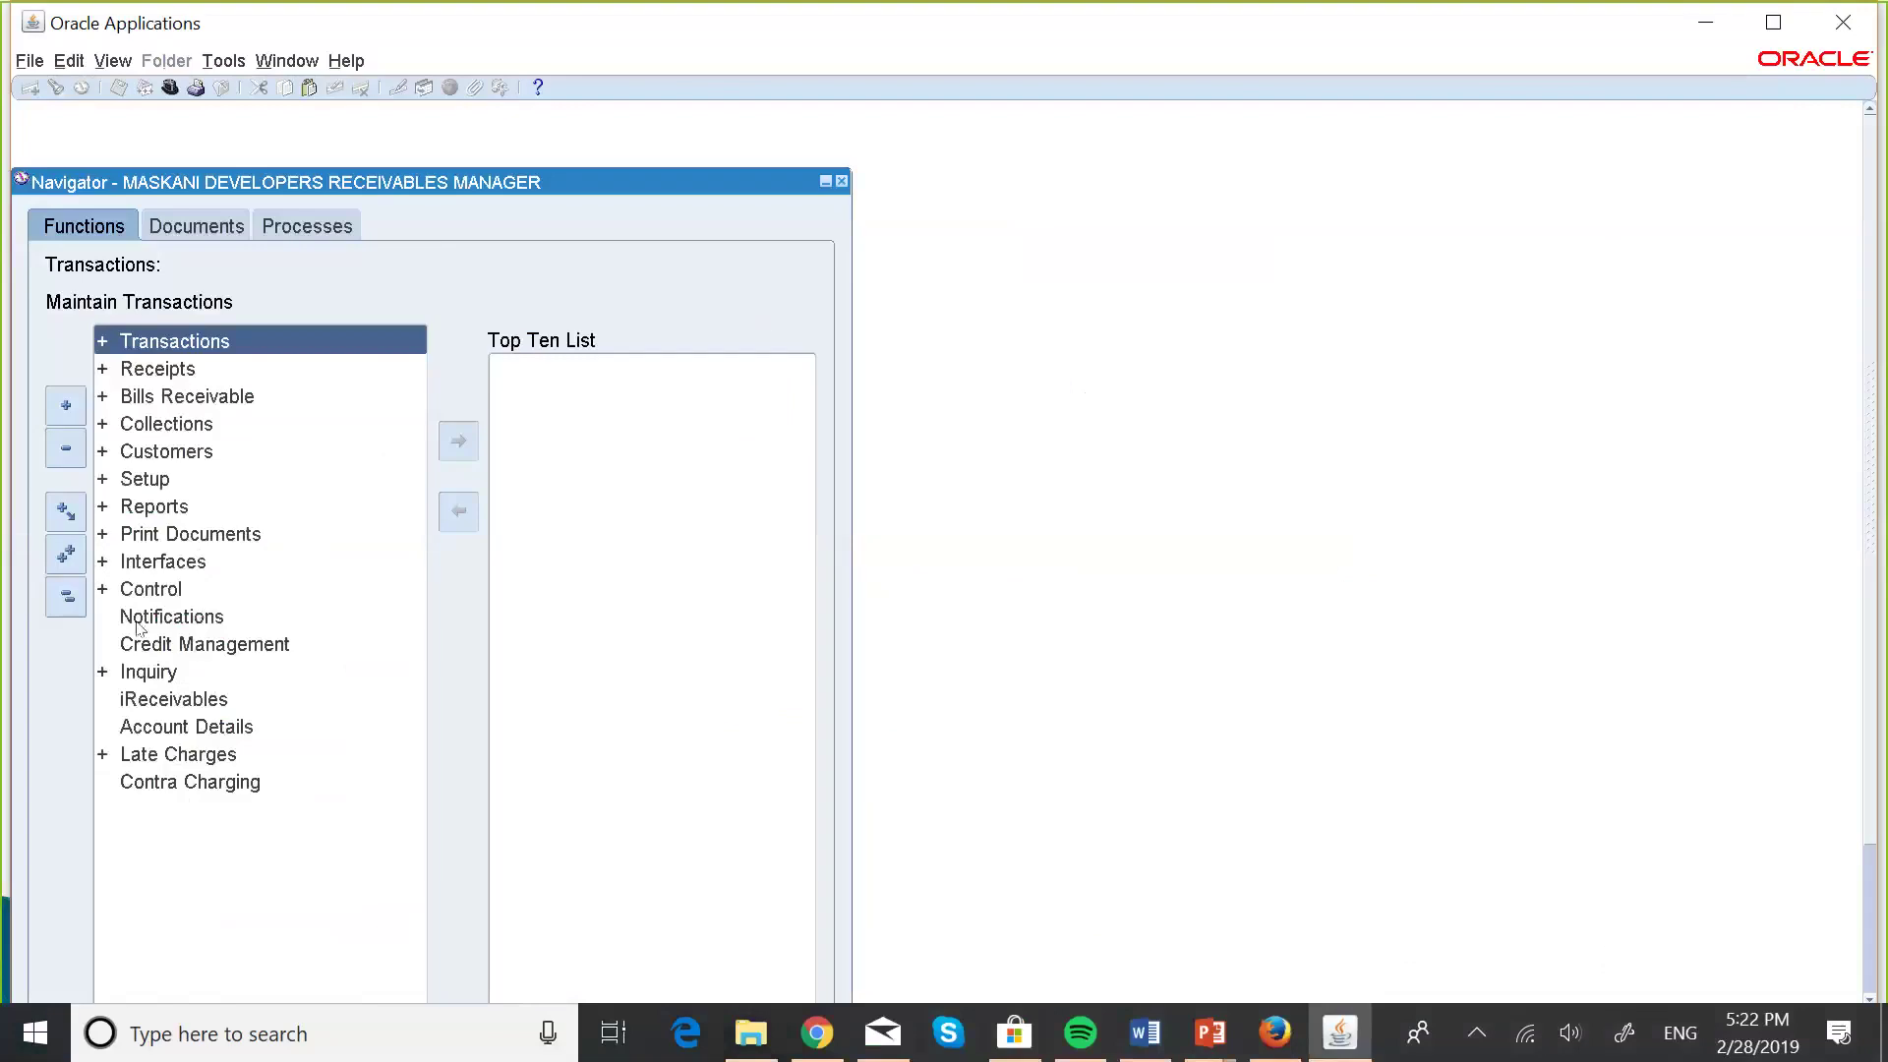
- Open the Transaction Types form from the receivables Setup functions for transactions in Oracle Applications
{"action": "left_click", "coordinate": [144, 481]}
{"action": "double_click", "coordinate": [144, 486]}
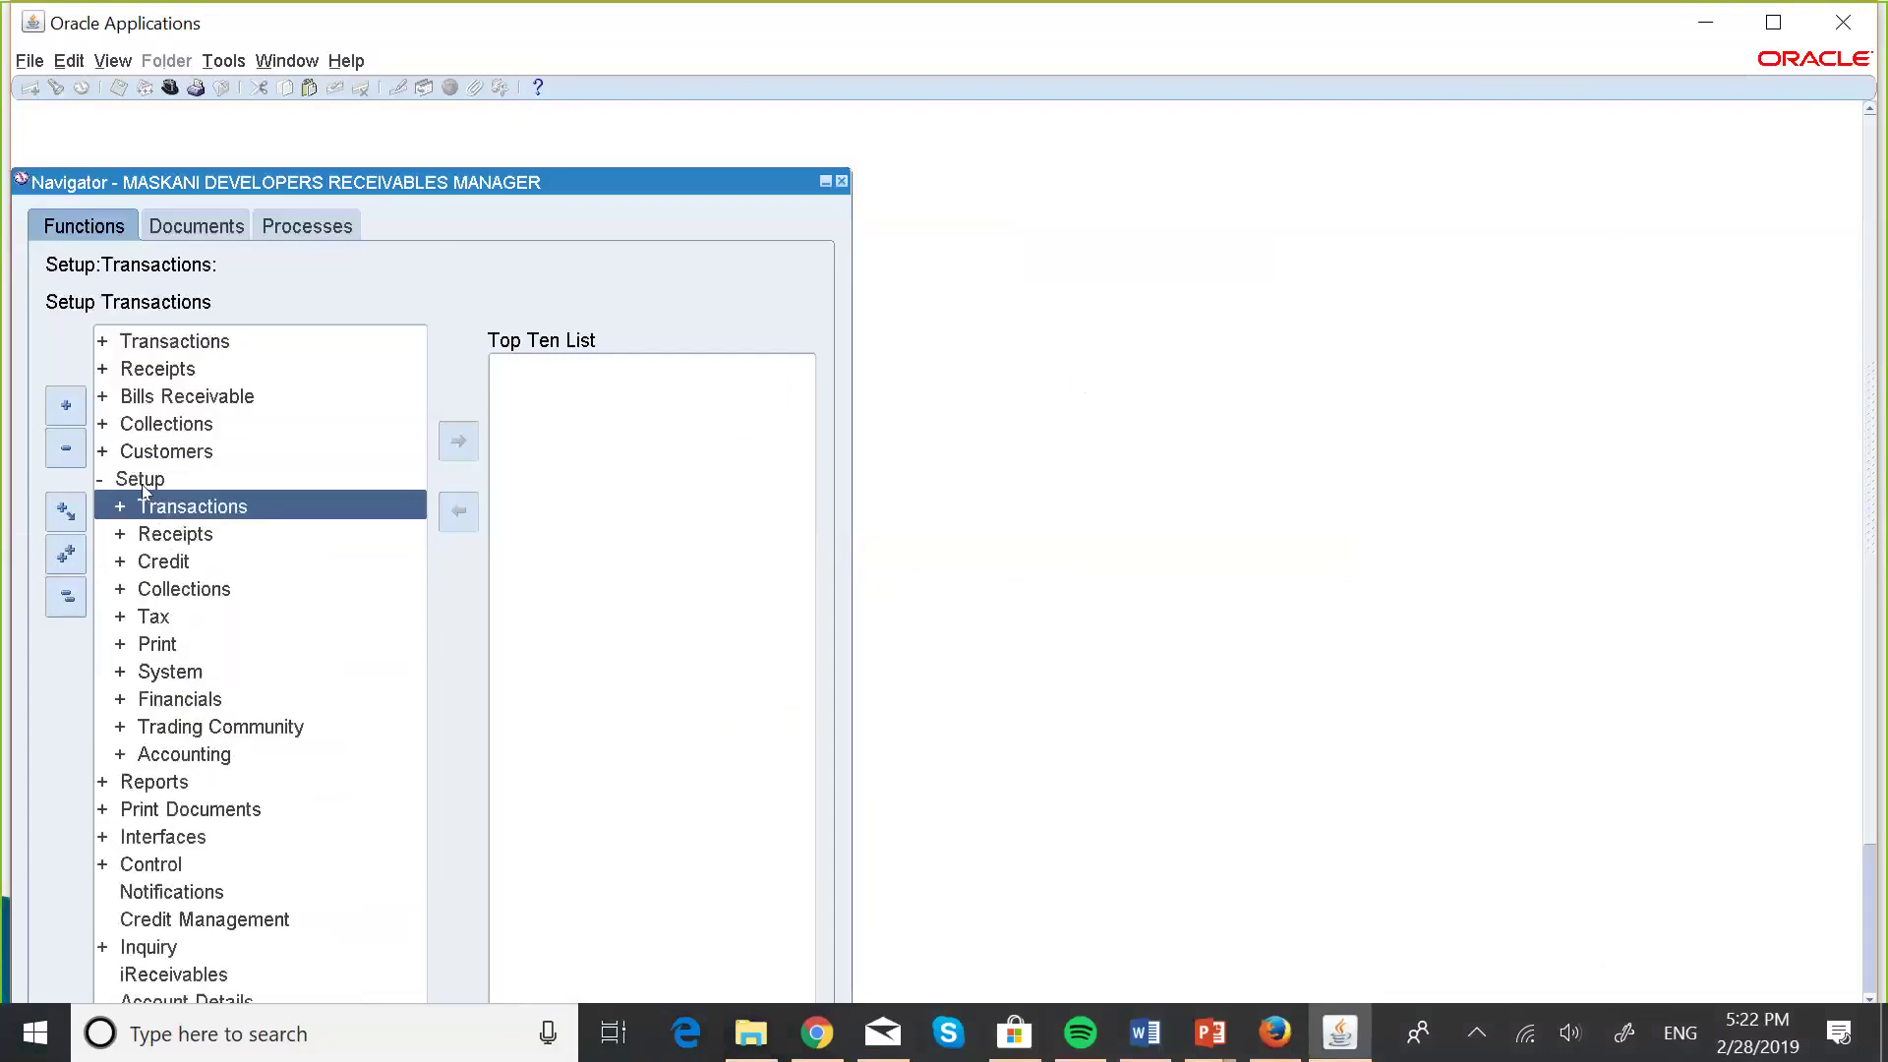
{"action": "key", "text": "Return"}
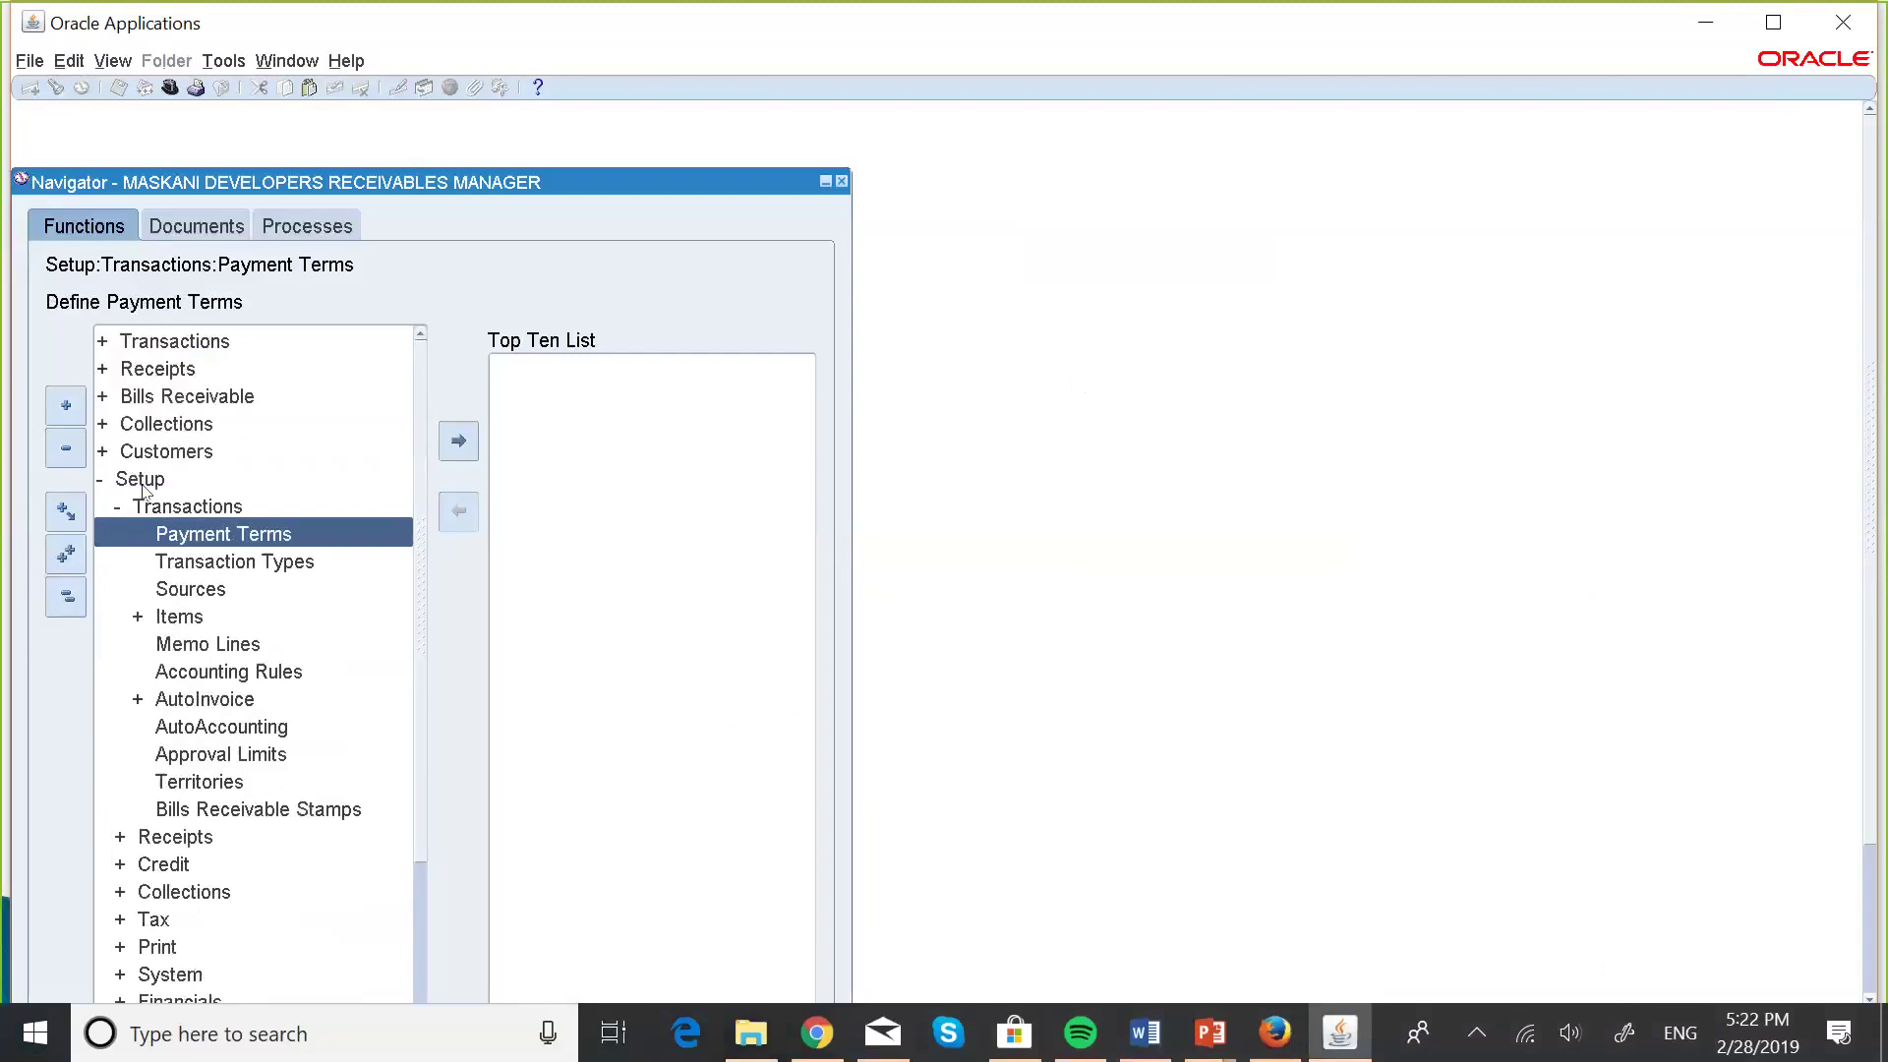
{"action": "key", "text": "Down"}
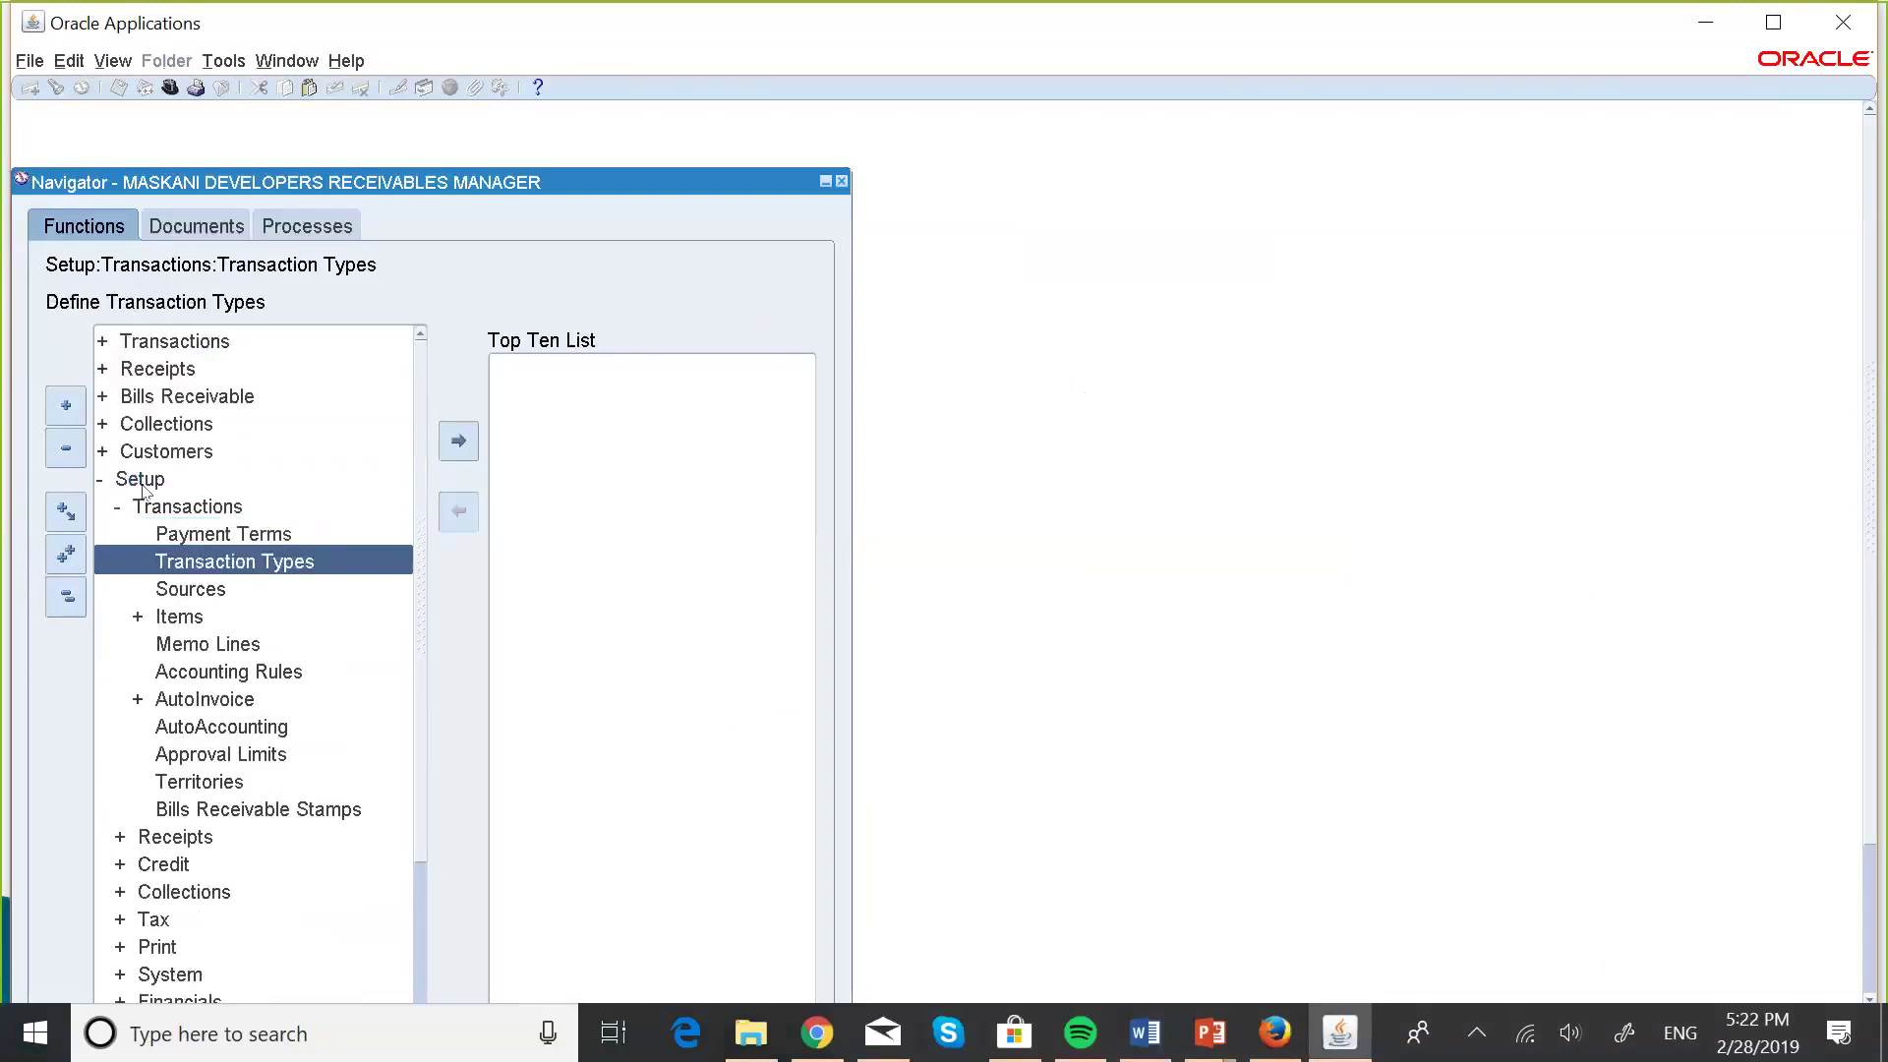
{"action": "key", "text": "Return"}
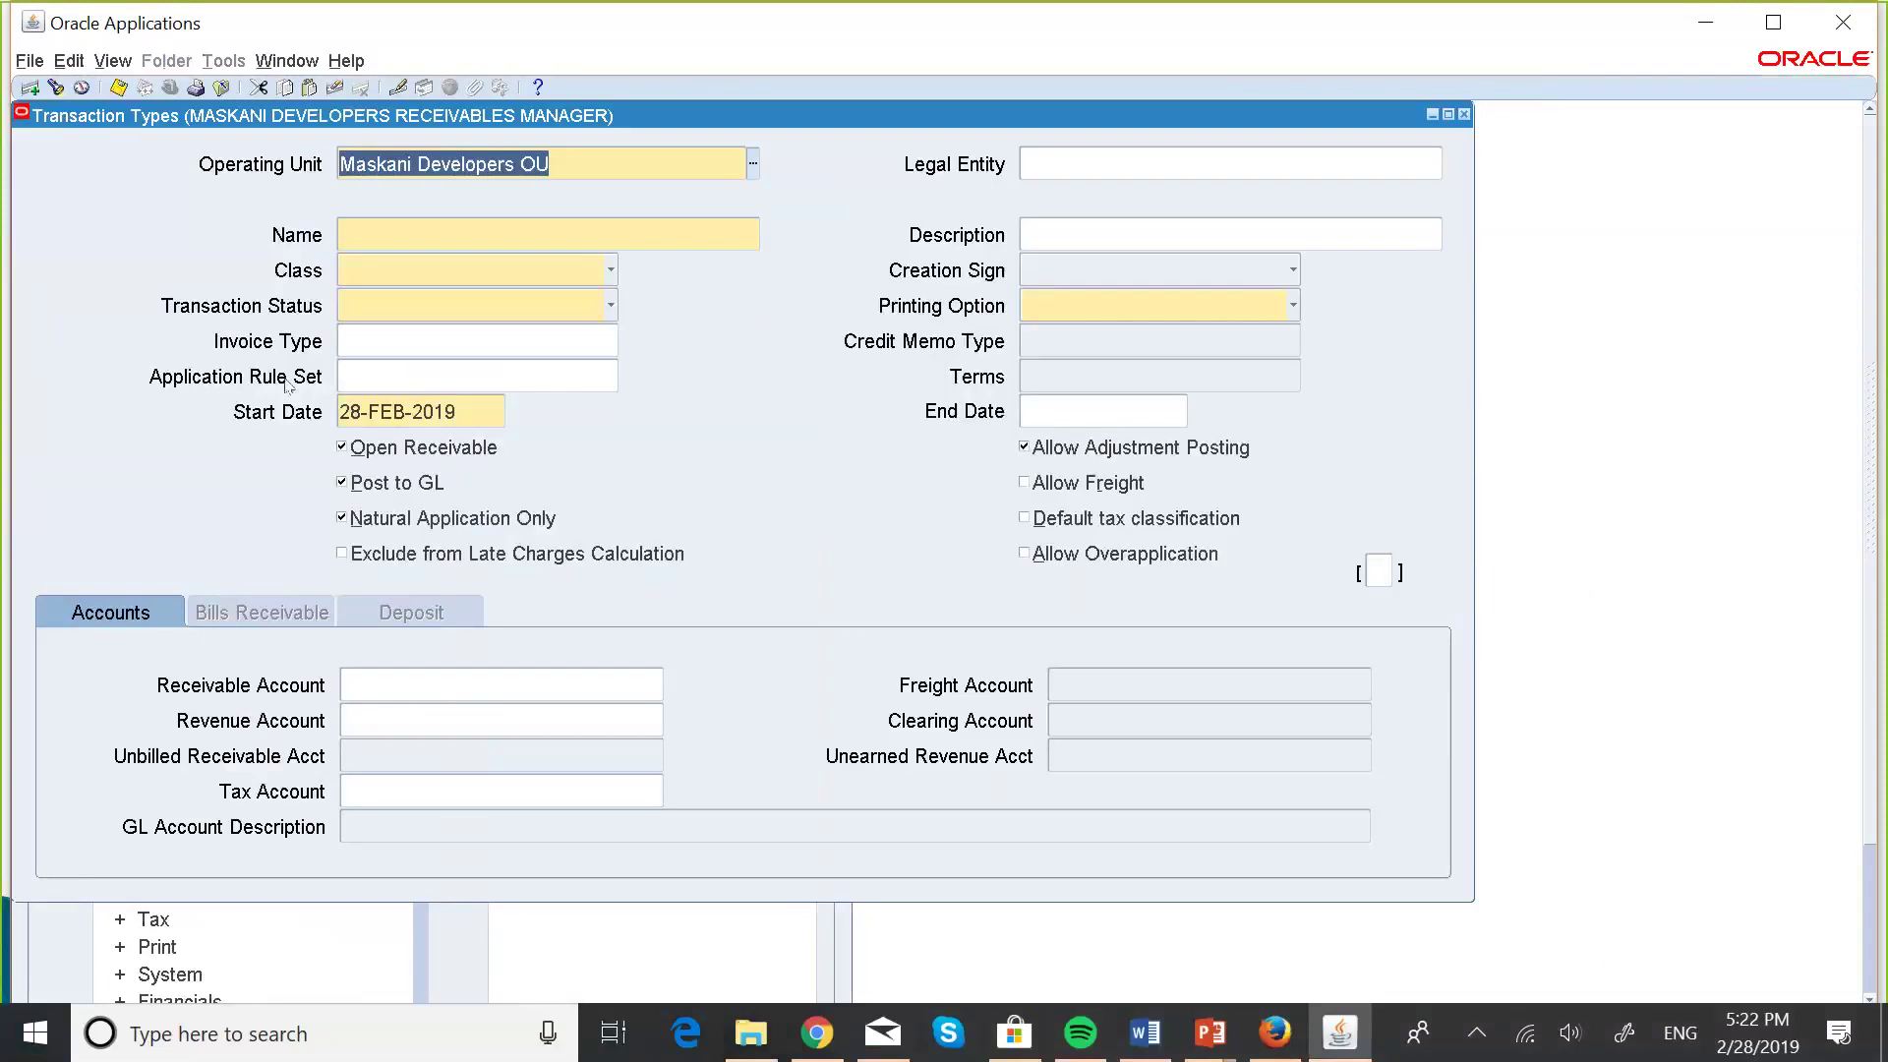
- Set the new transaction type's legal entity to MASKANI DEVELOPERS LEGAL ENTITY
{"action": "key", "text": "Tab"}
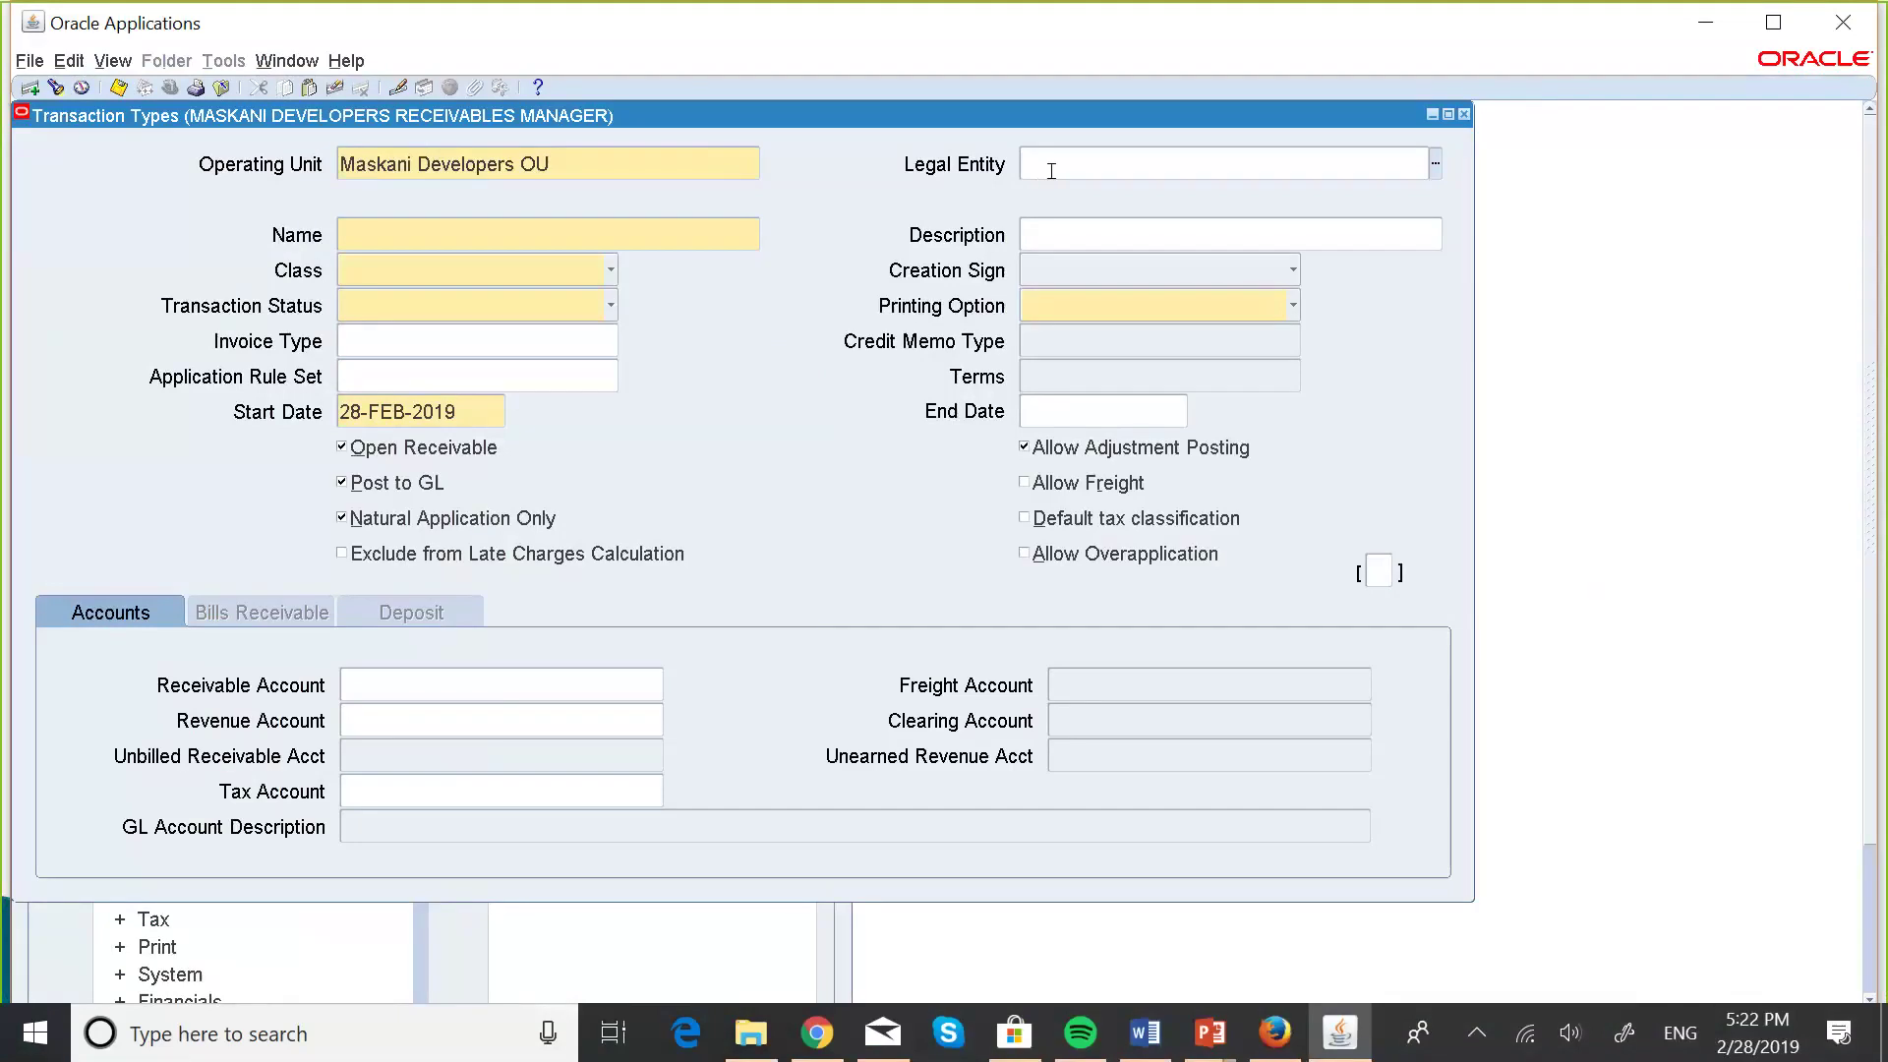
{"action": "left_click", "coordinate": [1436, 173]}
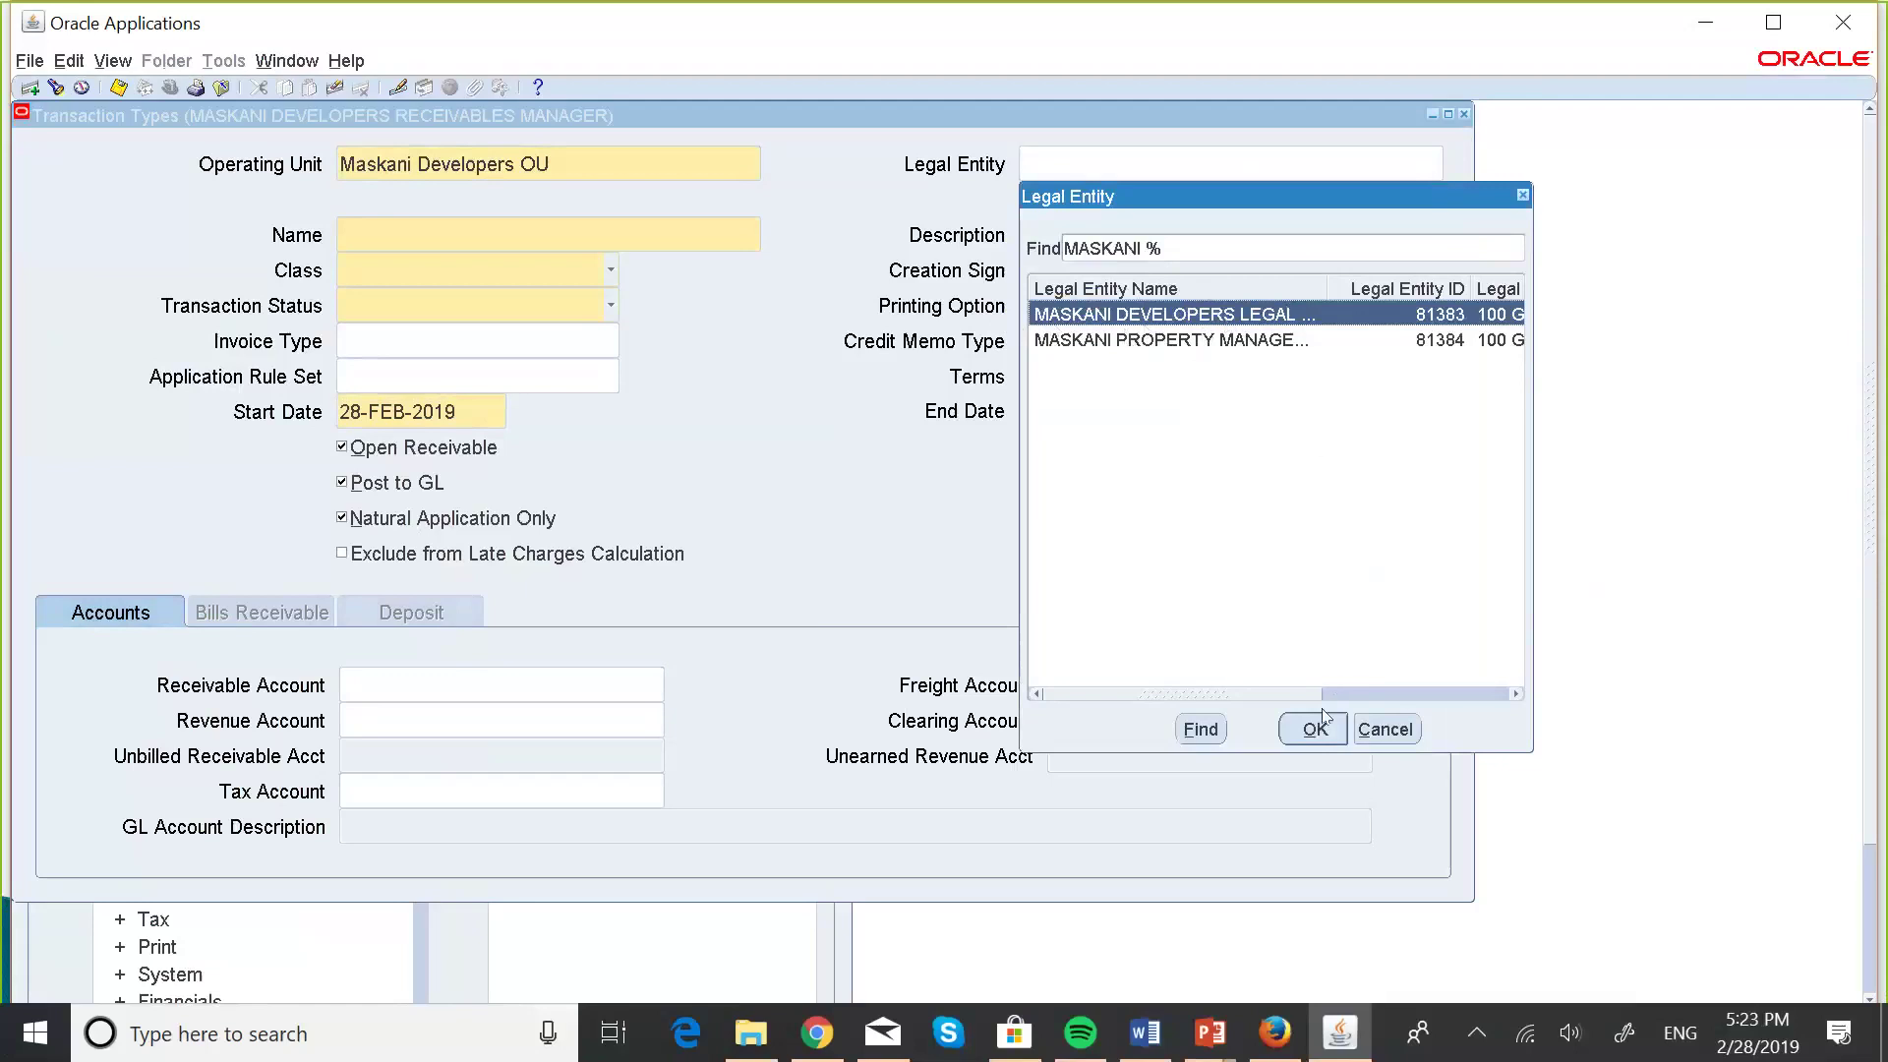
{"action": "left_click", "coordinate": [1302, 732]}
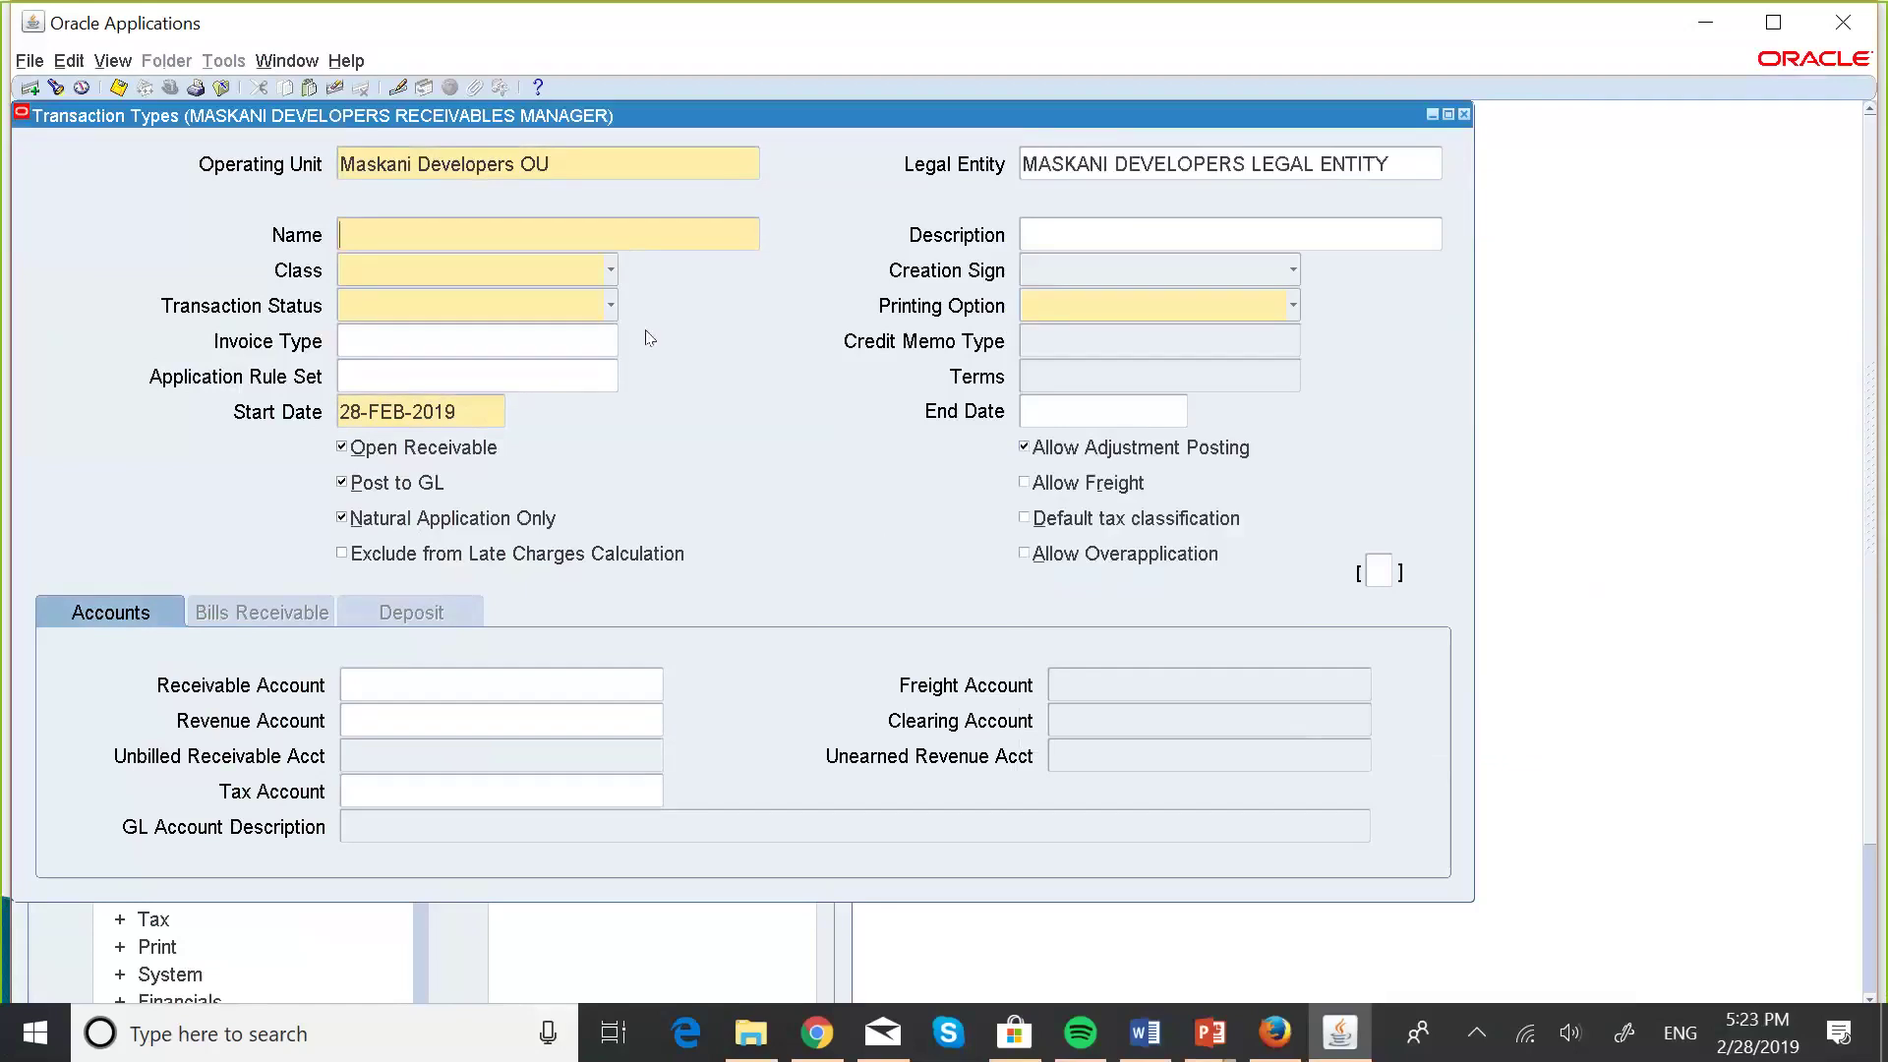
- Name the transaction type "Maskani Project Invo"
{"action": "left_click", "coordinate": [406, 223]}
{"action": "key", "text": "Caps_Lock"}
{"action": "type", "text": "M"}
{"action": "key", "text": "Caps_Lock"}
{"action": "type", "text": "askani"}
{"action": "key", "text": "Caps_Lock"}
{"action": "type", "text": "P"}
{"action": "key", "text": "Caps_Lock"}
{"action": "type", "text": "roject"}
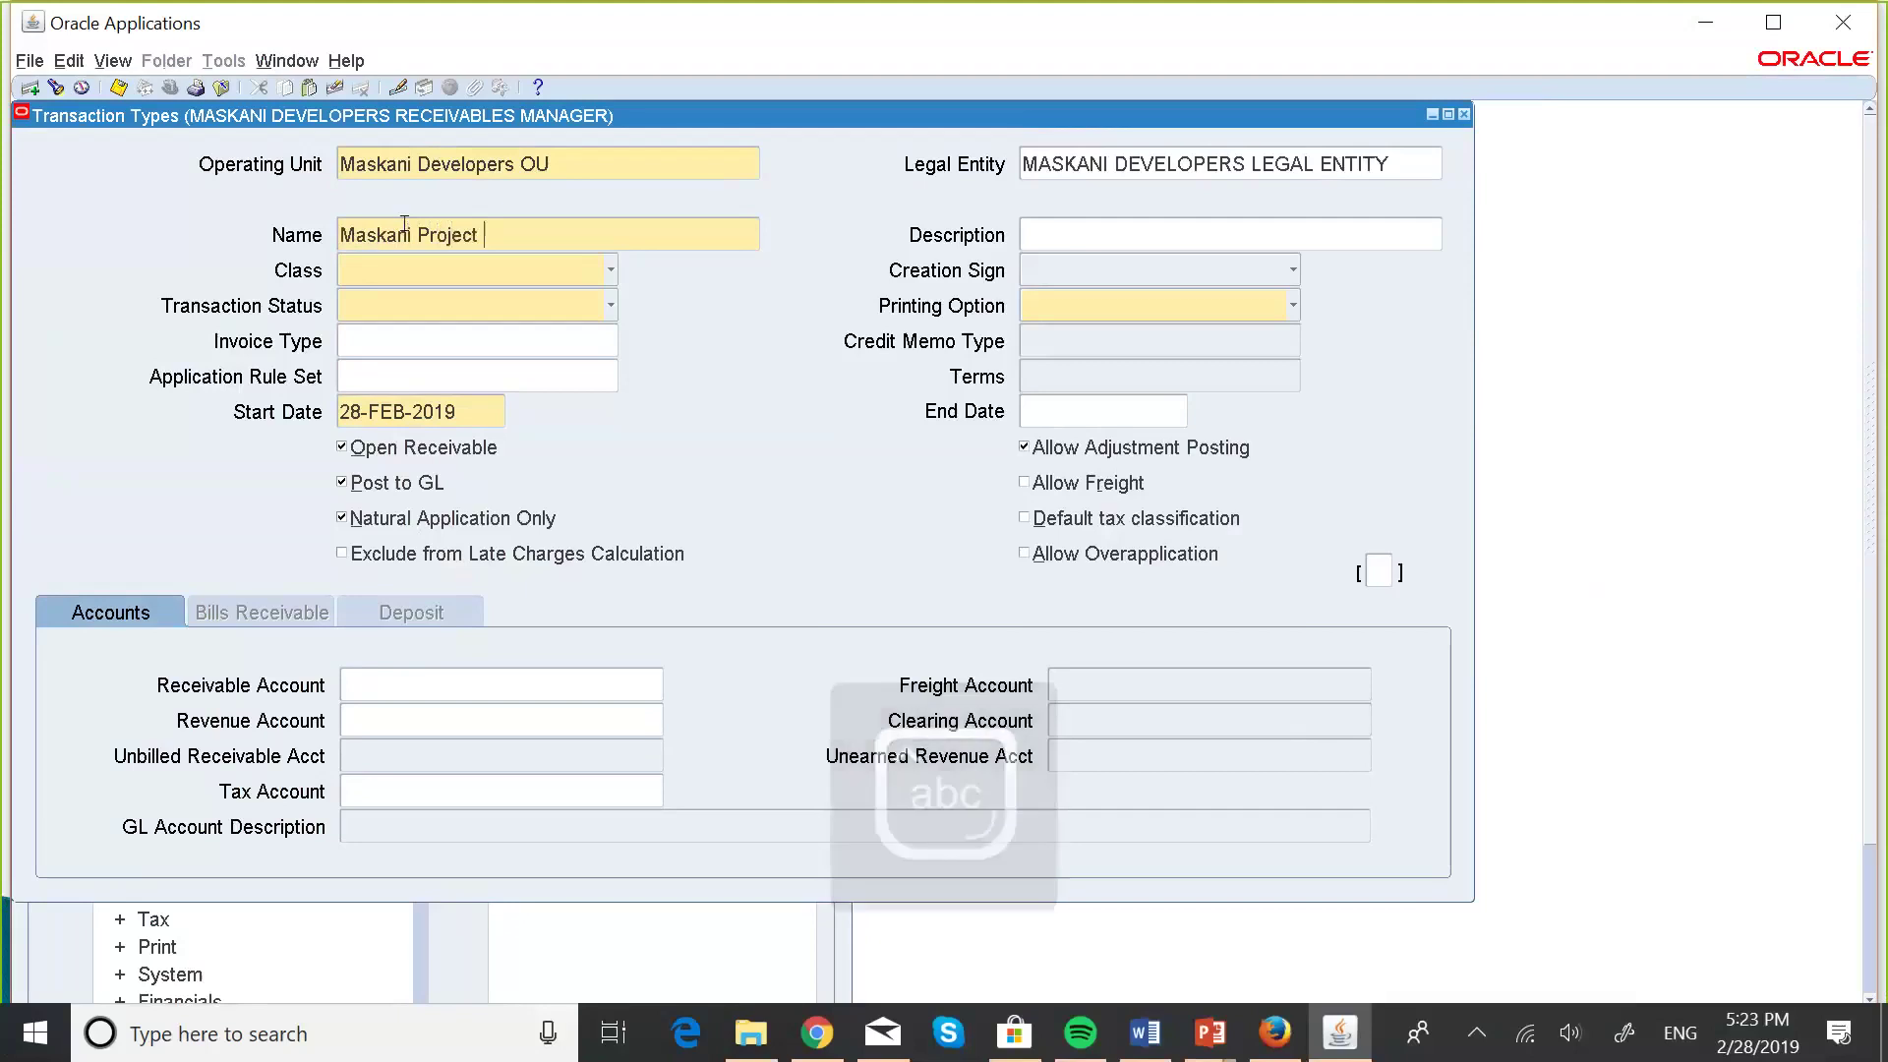
{"action": "key", "text": "Caps_Lock"}
{"action": "type", "text": "I"}
{"action": "key", "text": "Caps_Lock"}
{"action": "type", "text": "nvo"}
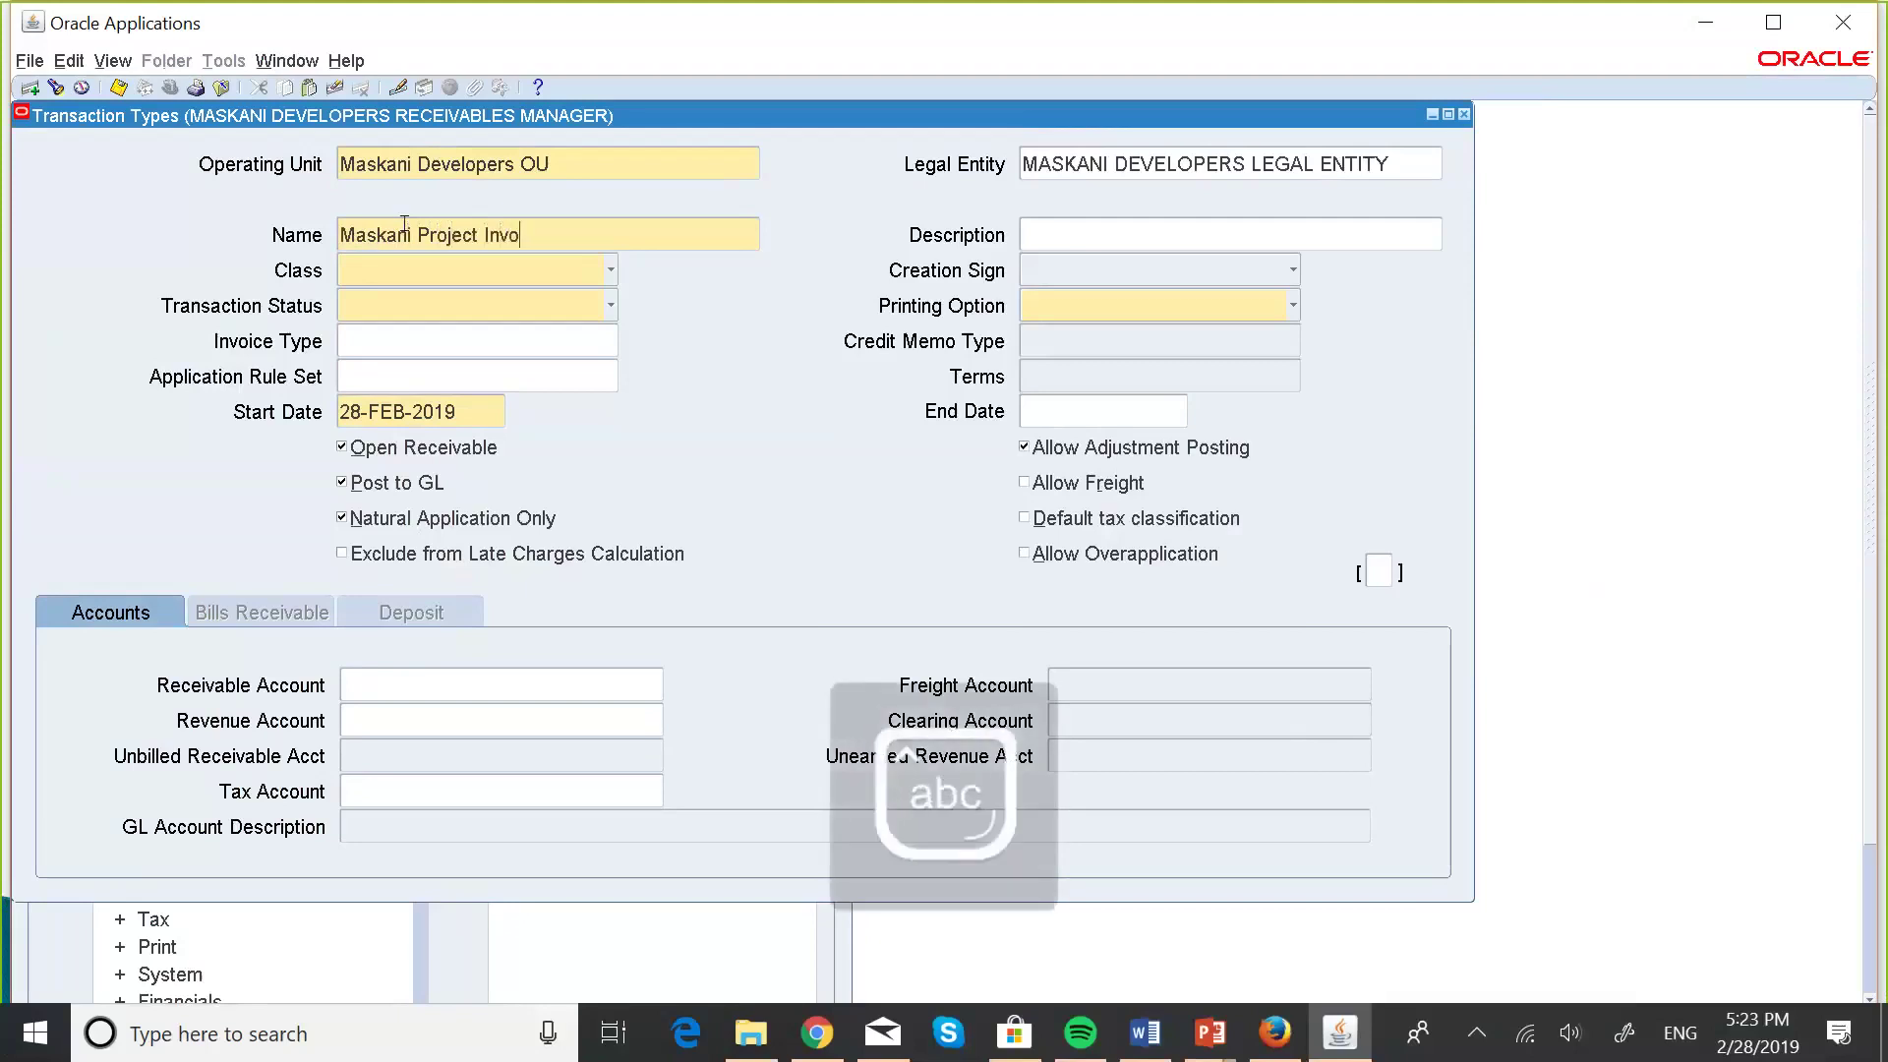
{"action": "key", "text": "BackSpace"}
{"action": "key", "text": "BackSpace"}
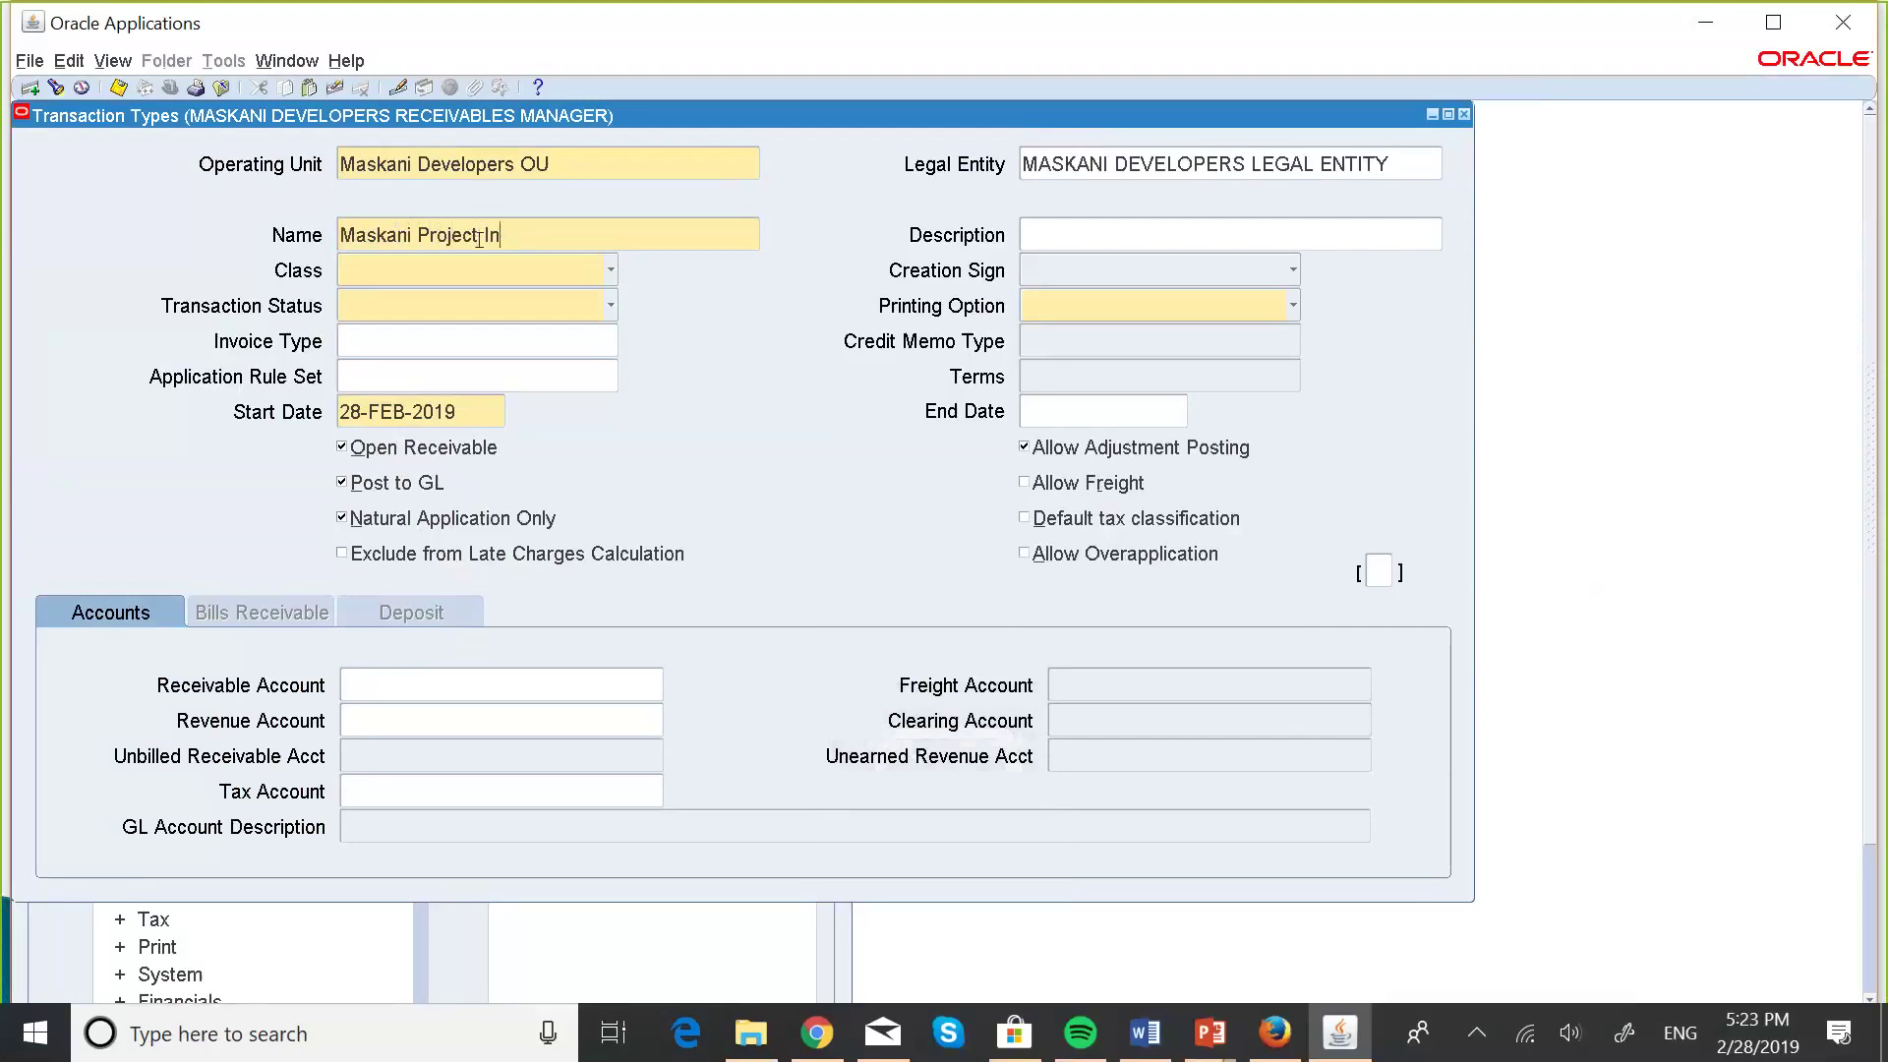
{"action": "type", "text": "vp"}
{"action": "key", "text": "BackSpace"}
{"action": "type", "text": "o"}
- Enter "Maskani Project Invoices" as the transaction type's description
{"action": "left_click", "coordinate": [1120, 236]}
{"action": "key", "text": "Caps_Lock"}
{"action": "type", "text": "M"}
{"action": "key", "text": "Caps_Lock"}
{"action": "type", "text": "askni"}
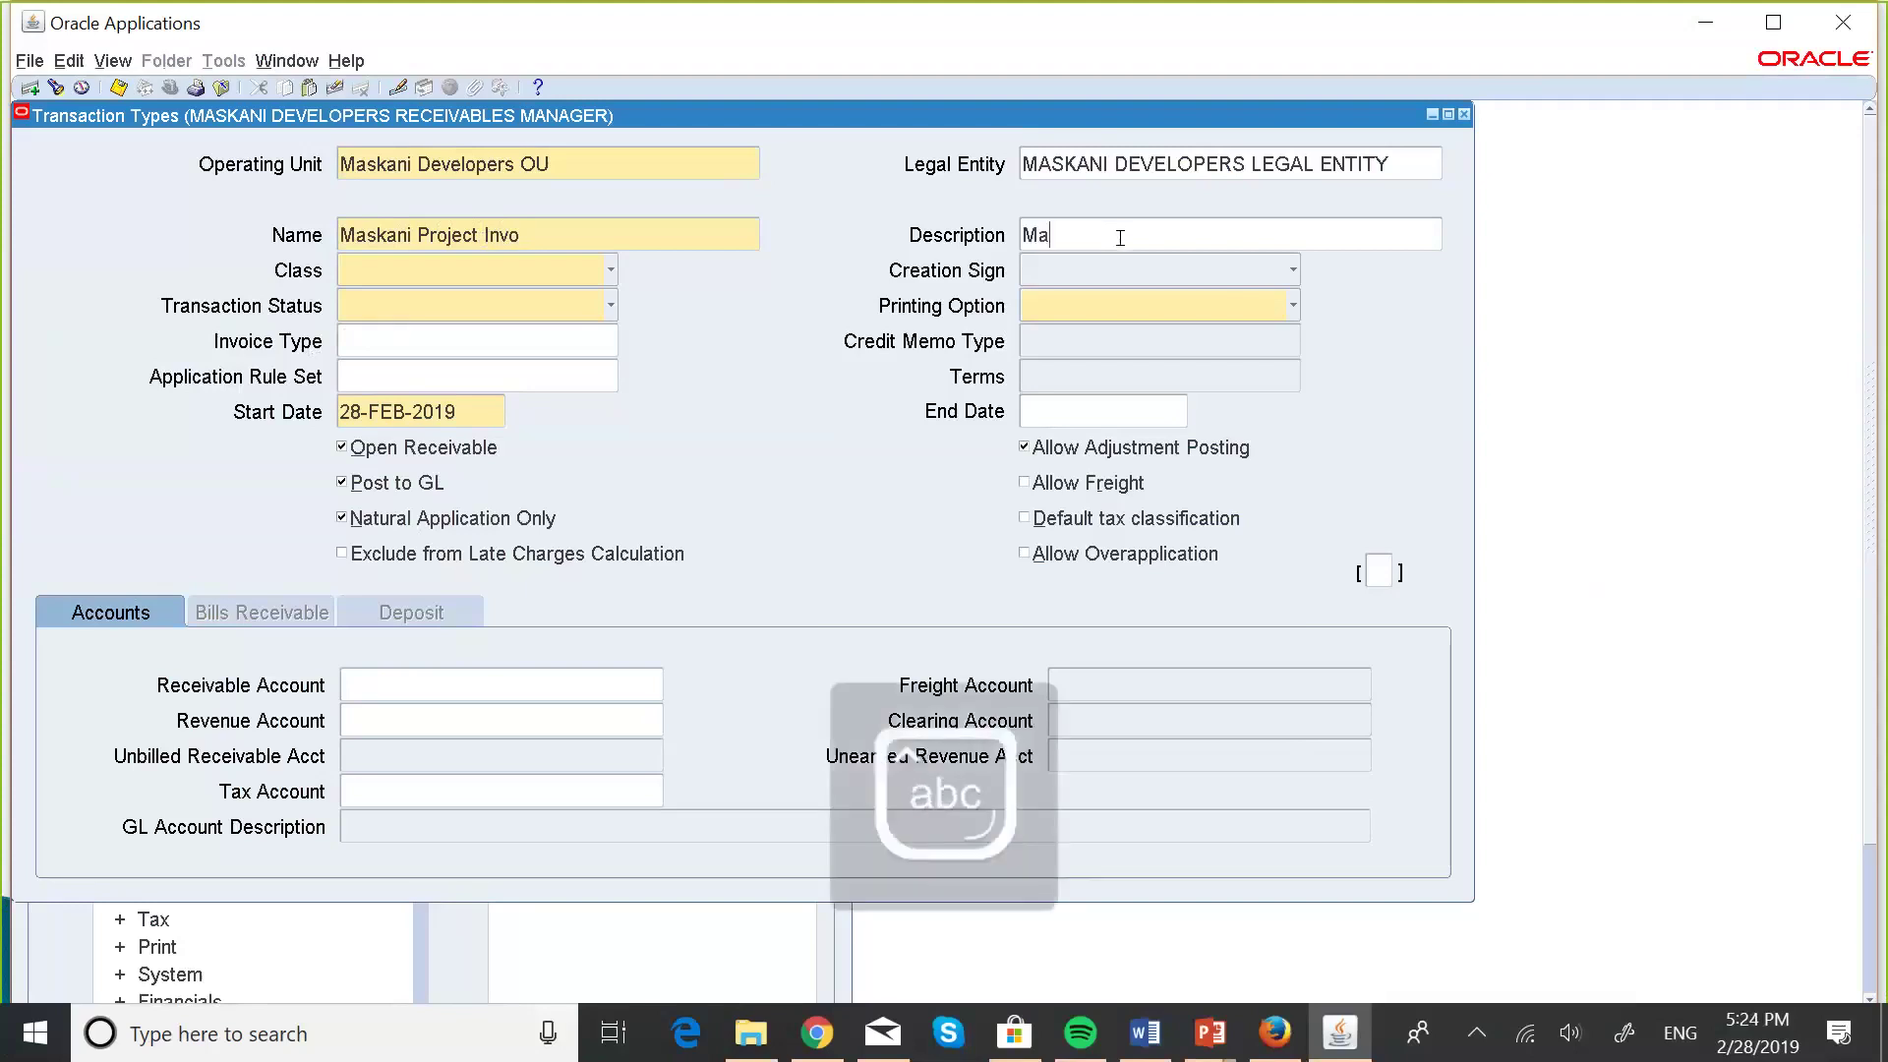
{"action": "key", "text": "BackSpace"}
{"action": "key", "text": "BackSpace"}
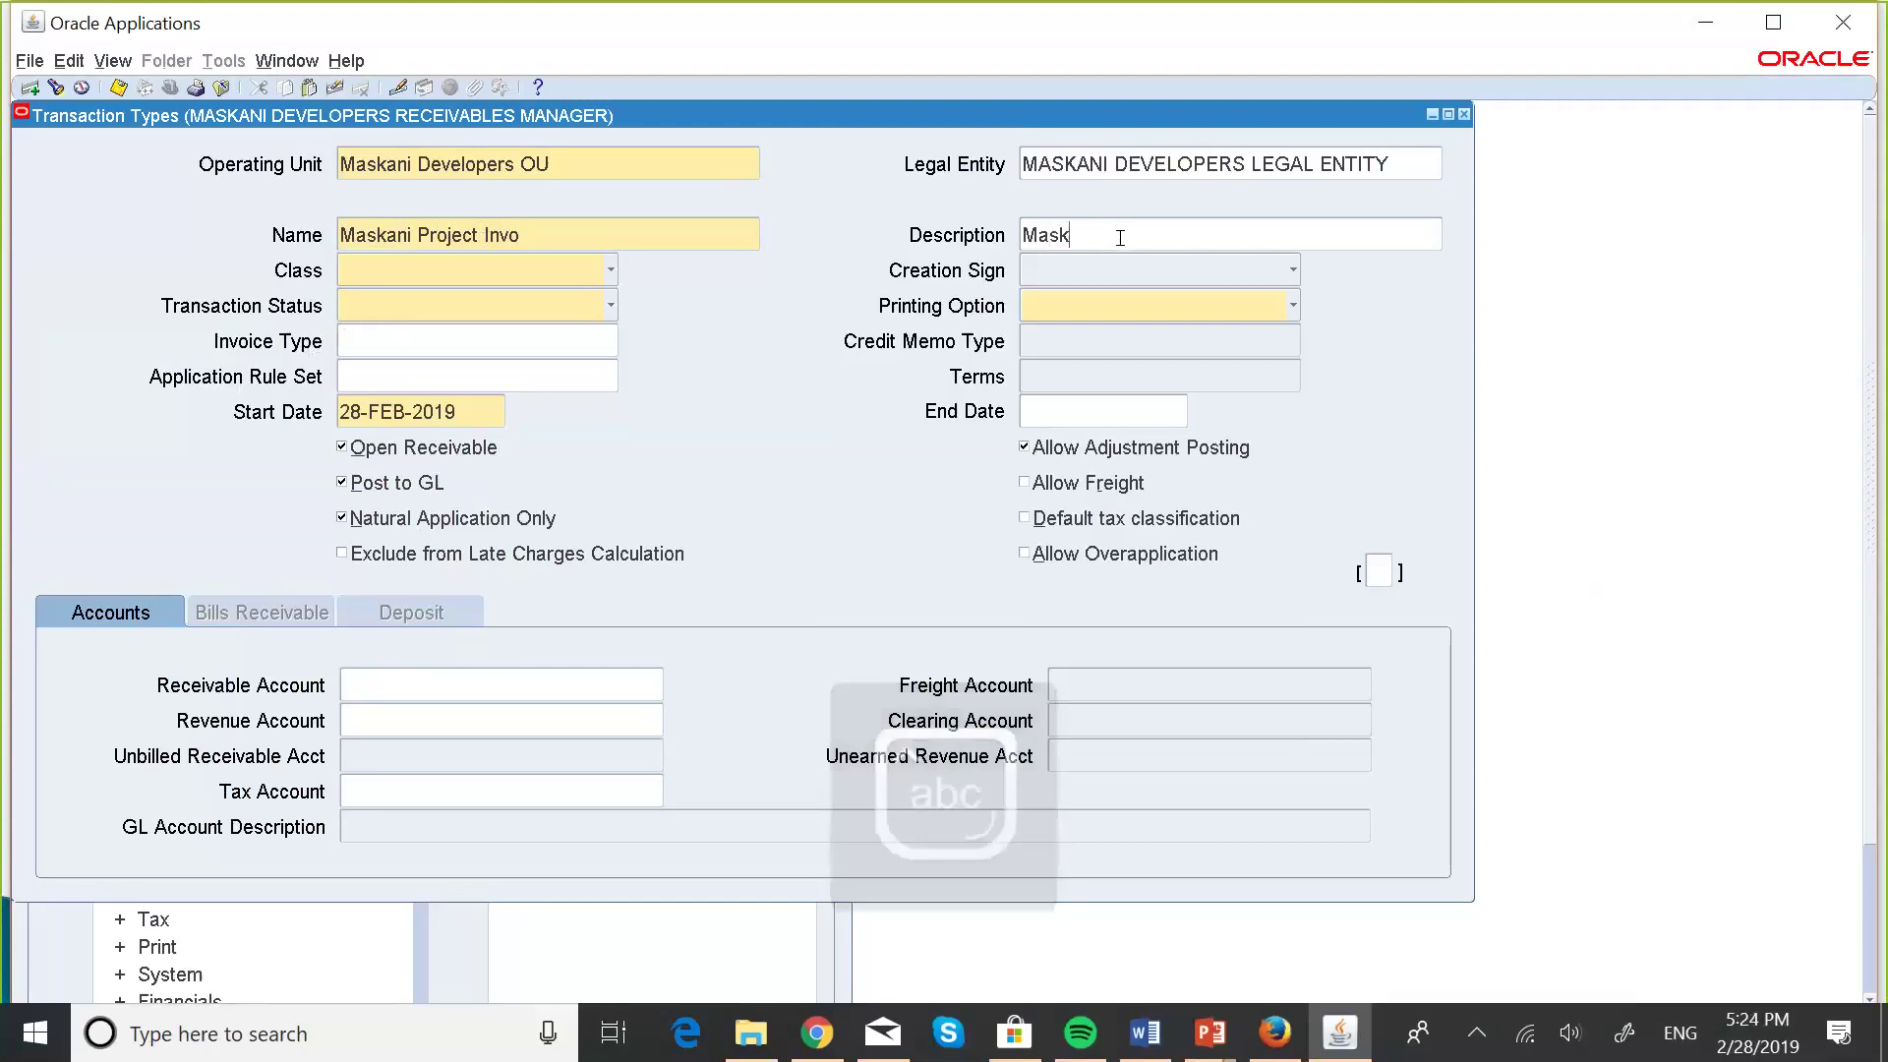
{"action": "type", "text": "ani"}
{"action": "key", "text": "Caps_Lock"}
{"action": "type", "text": "P"}
{"action": "key", "text": "Caps_Lock"}
{"action": "type", "text": "roject "}
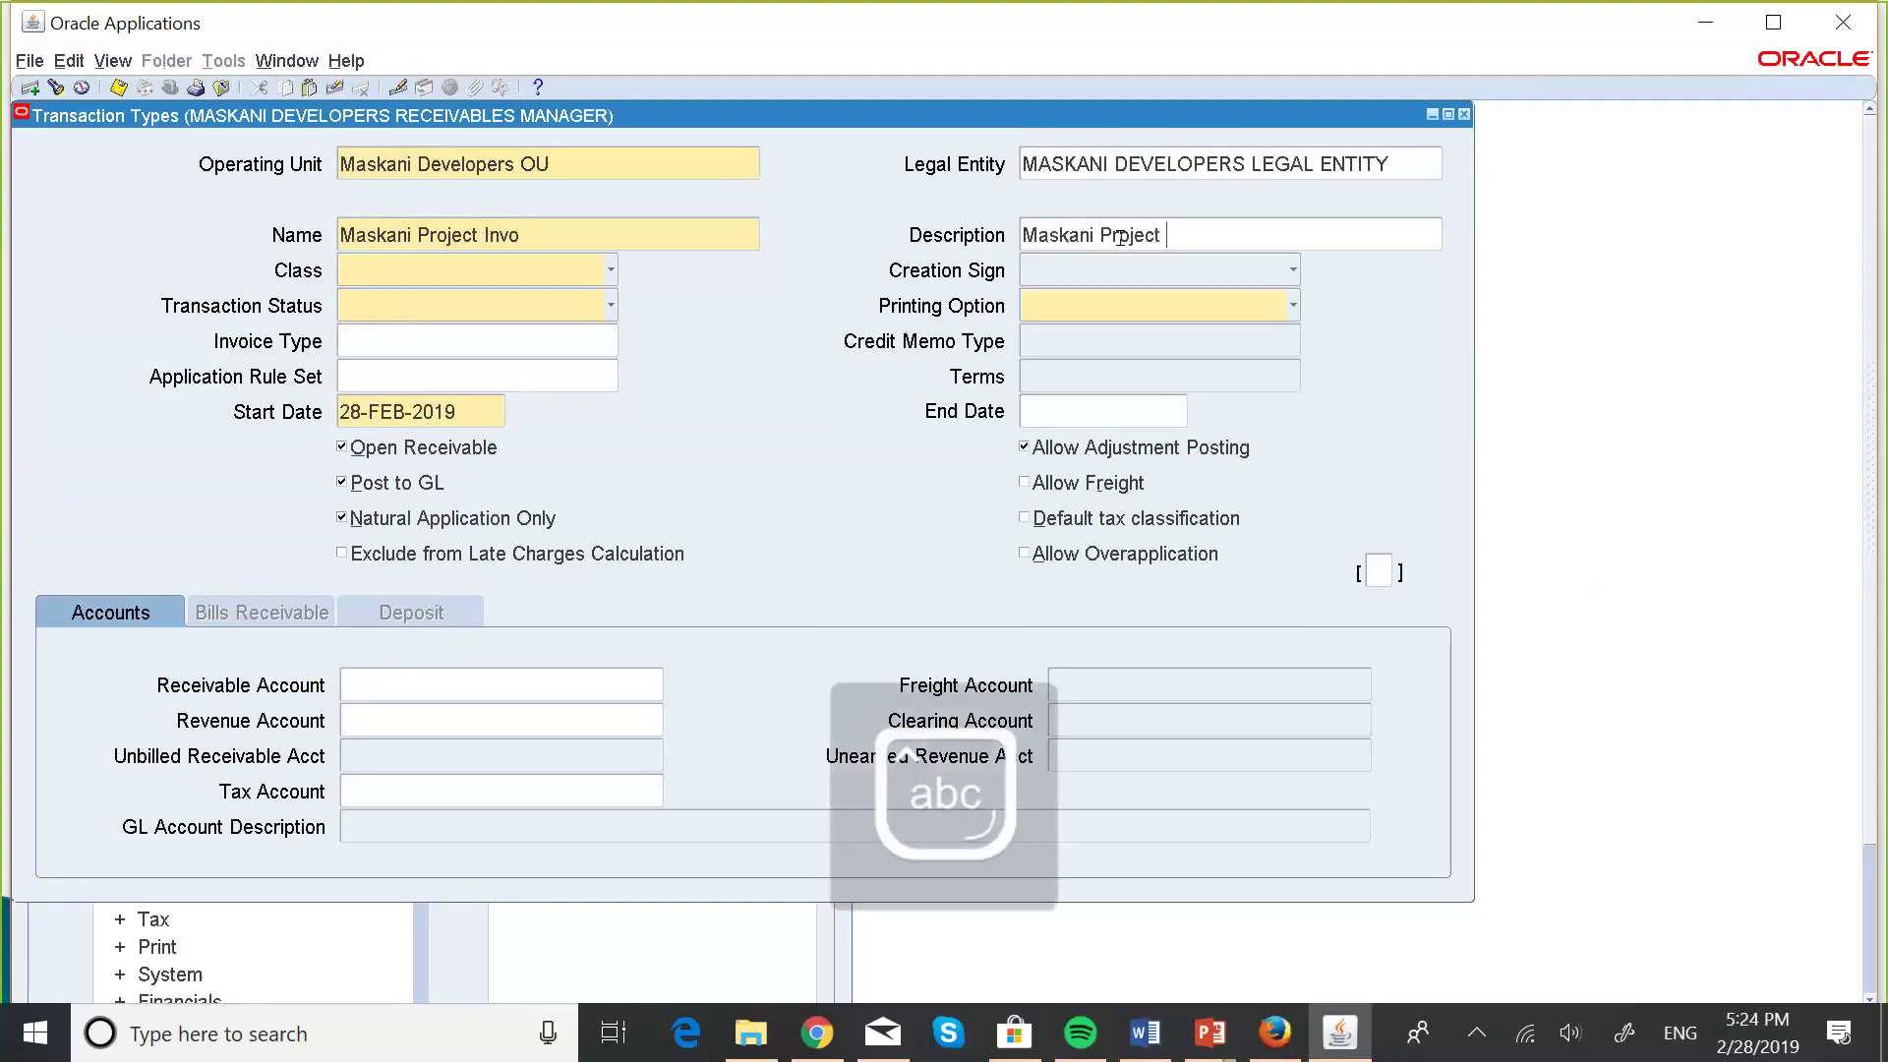
{"action": "type", "text": "Invoices"}
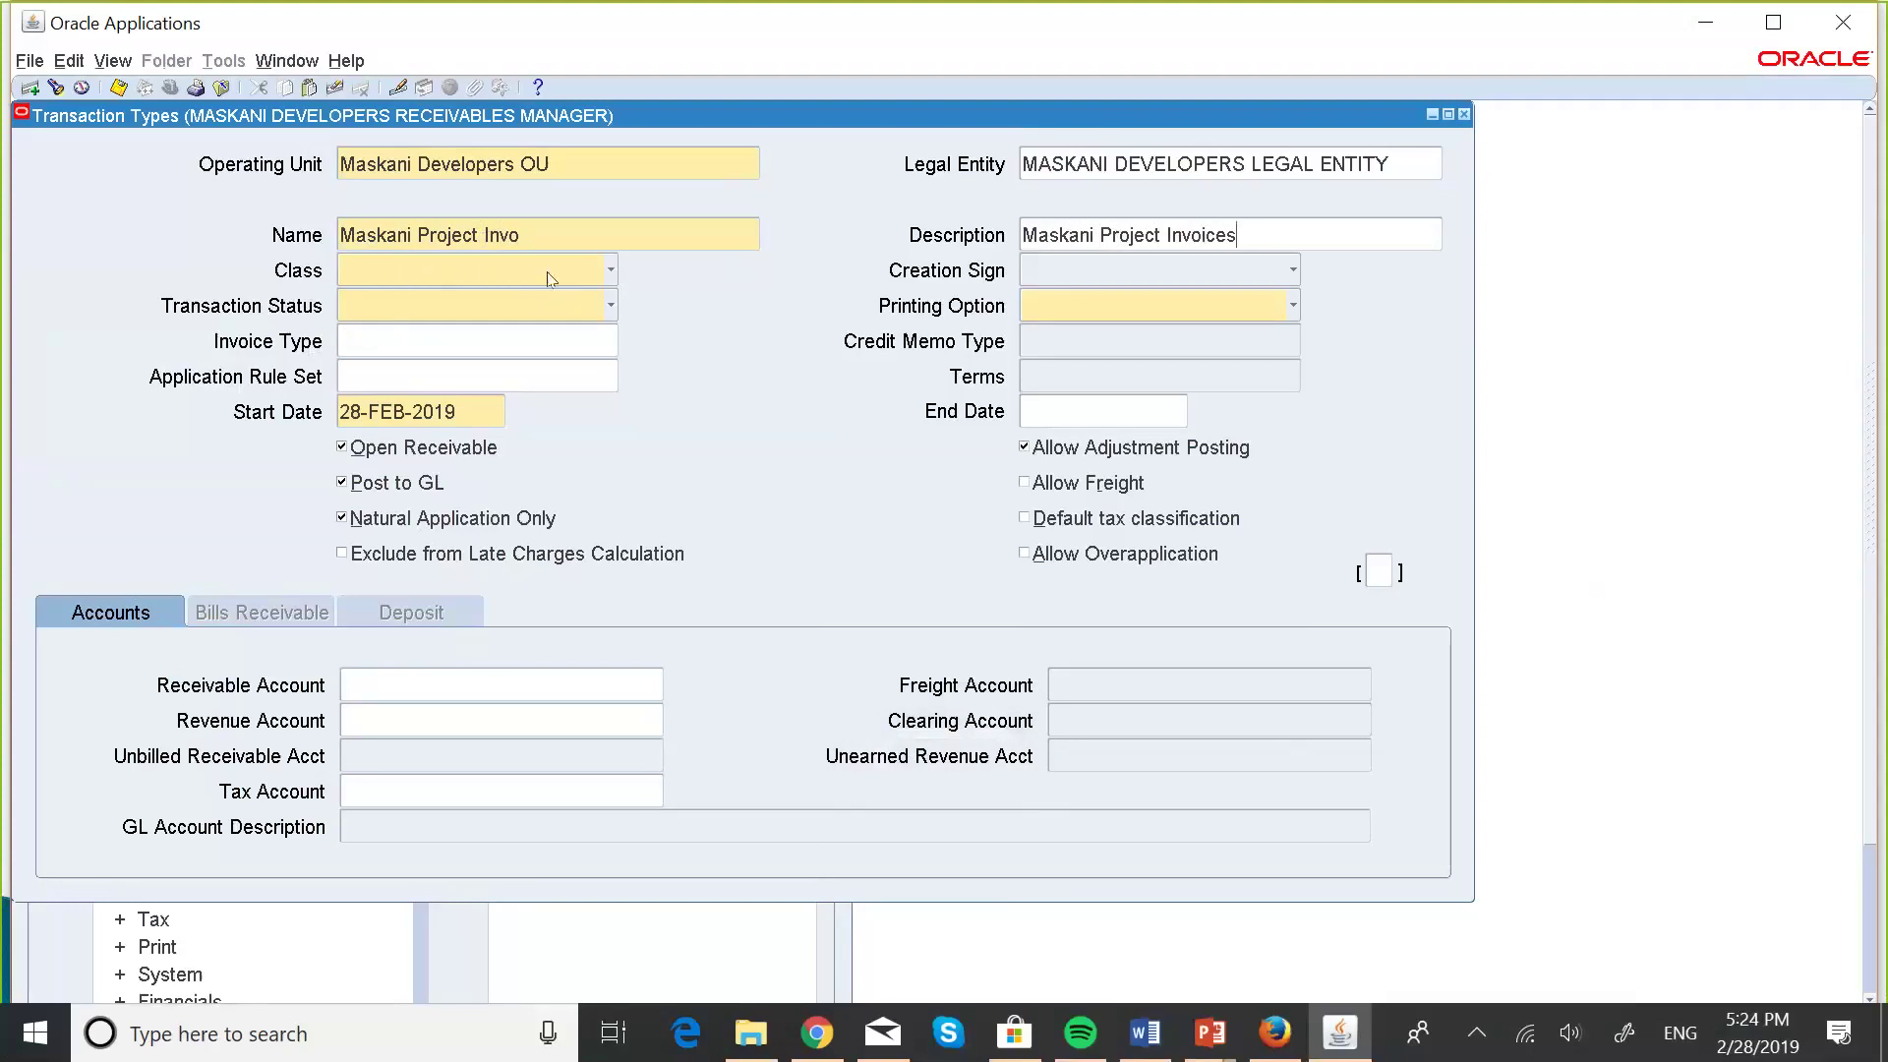
- Set the transaction type's class to Invoice and its creation sign to Positive Sign
{"action": "left_click", "coordinate": [608, 284]}
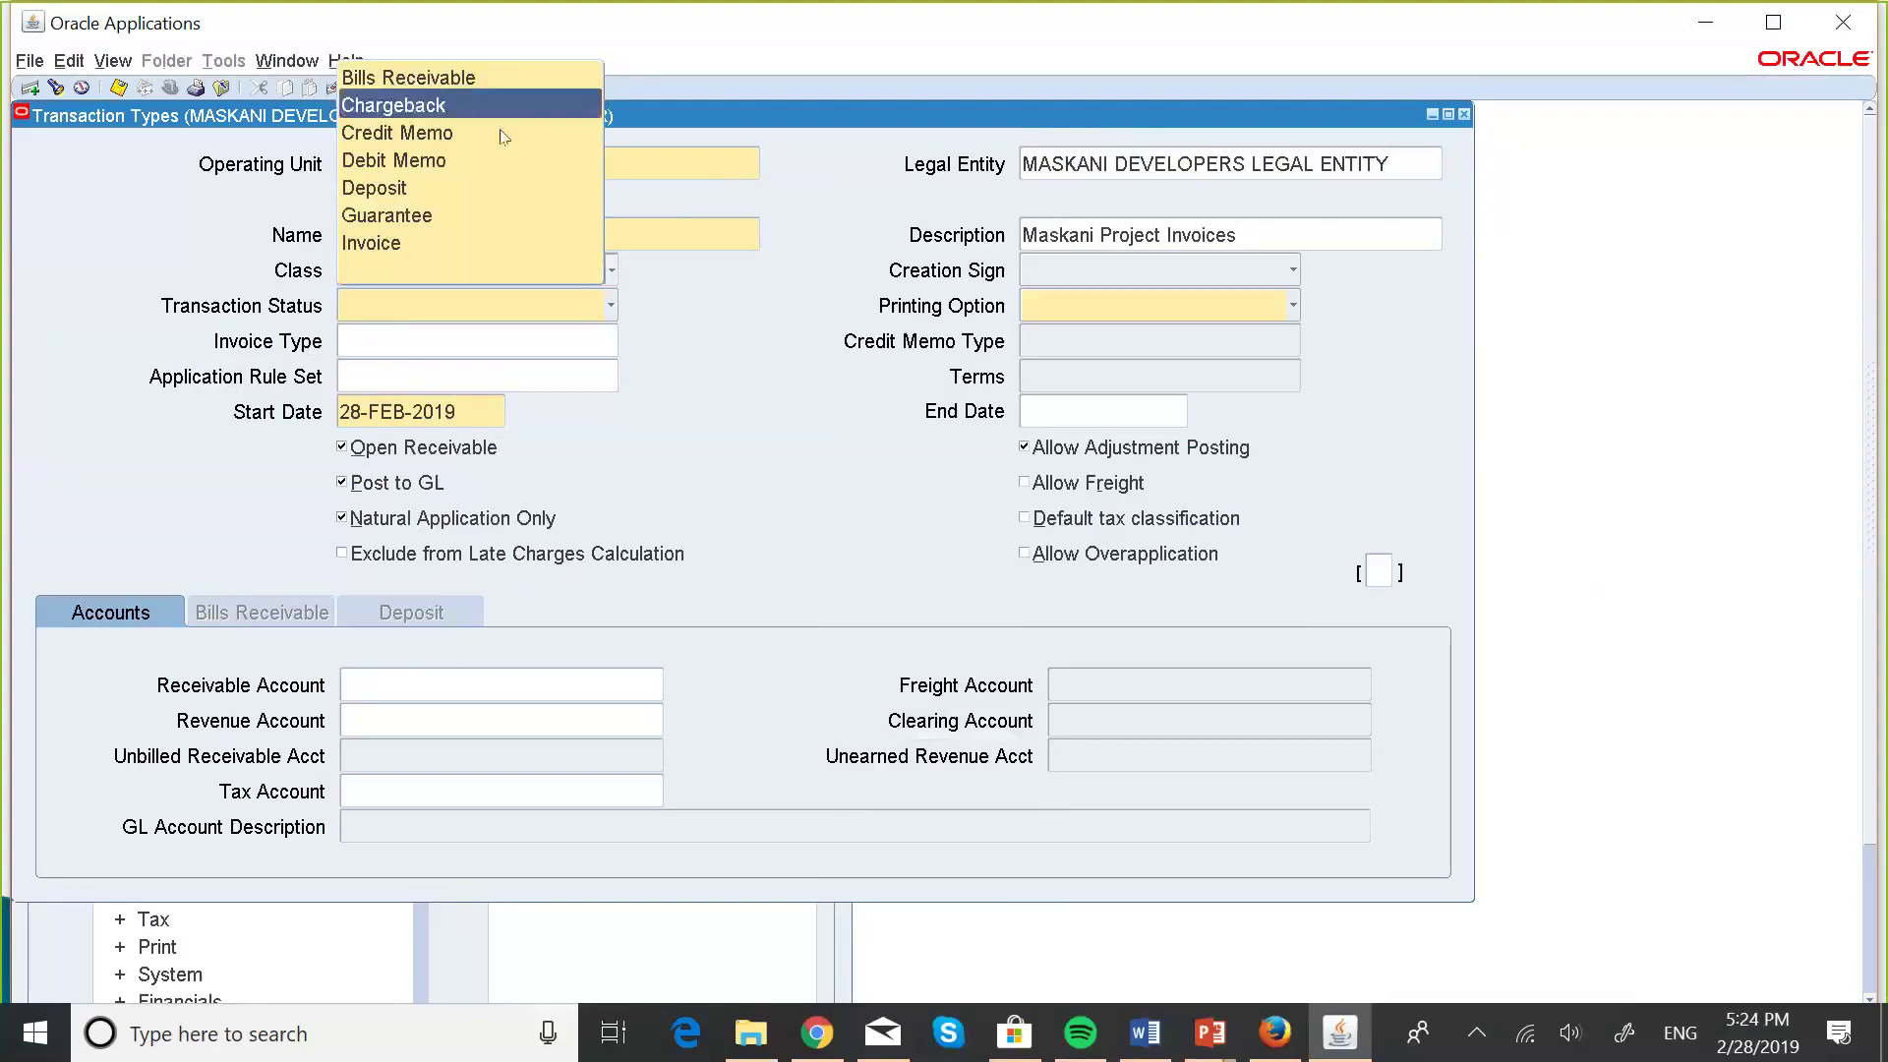
{"action": "left_click", "coordinate": [439, 244]}
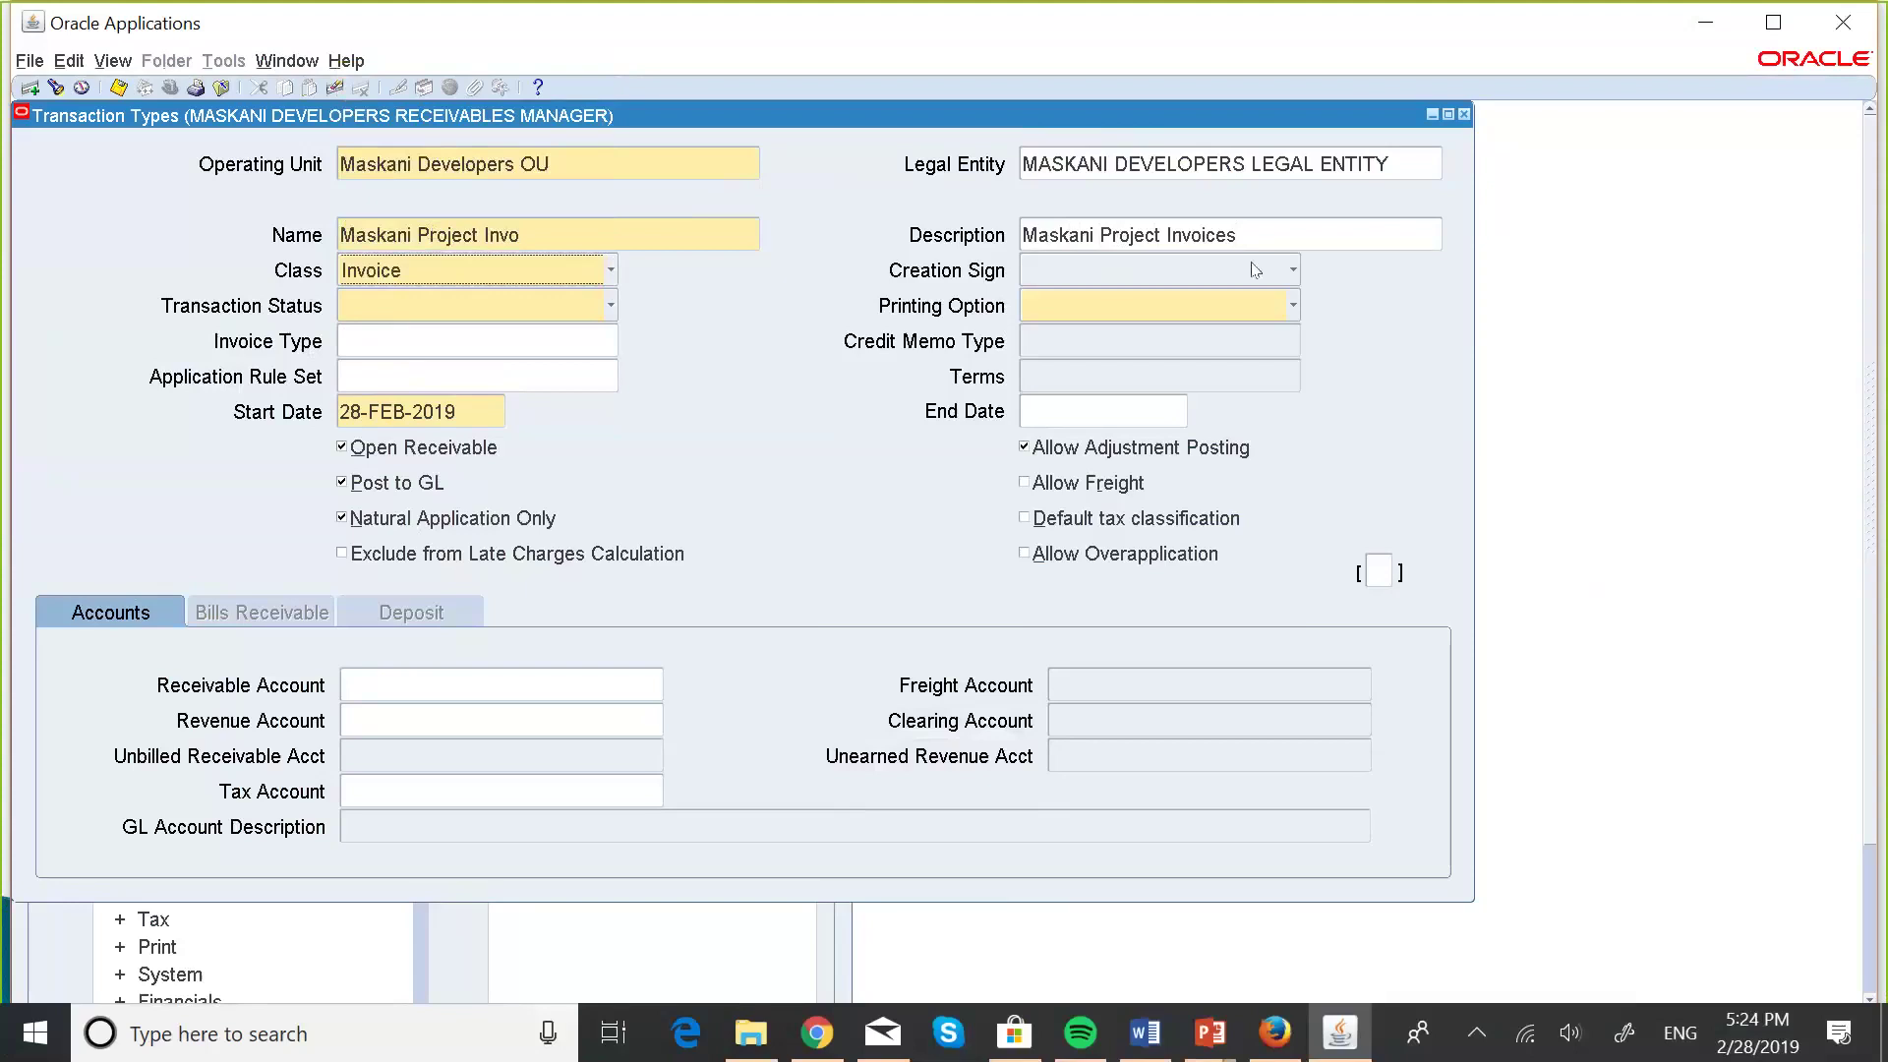
{"action": "left_click", "coordinate": [1293, 273]}
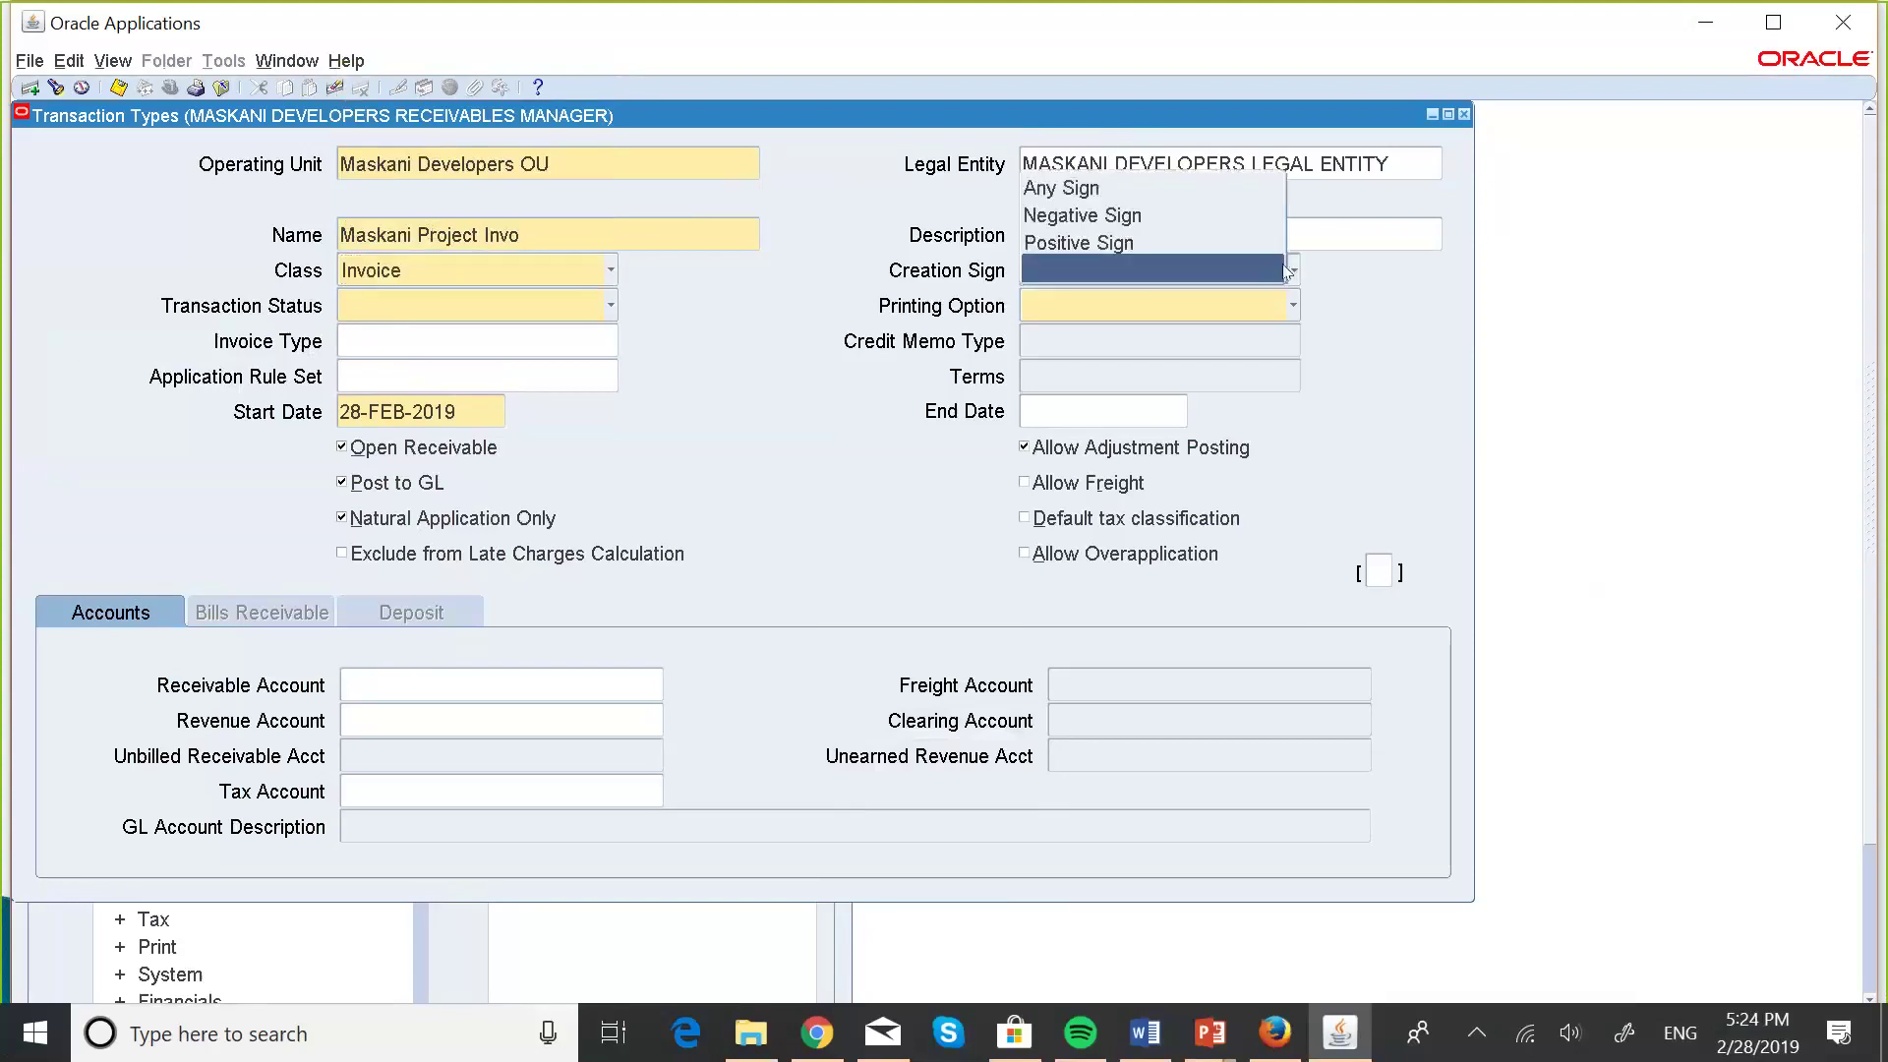
{"action": "left_click", "coordinate": [1058, 248]}
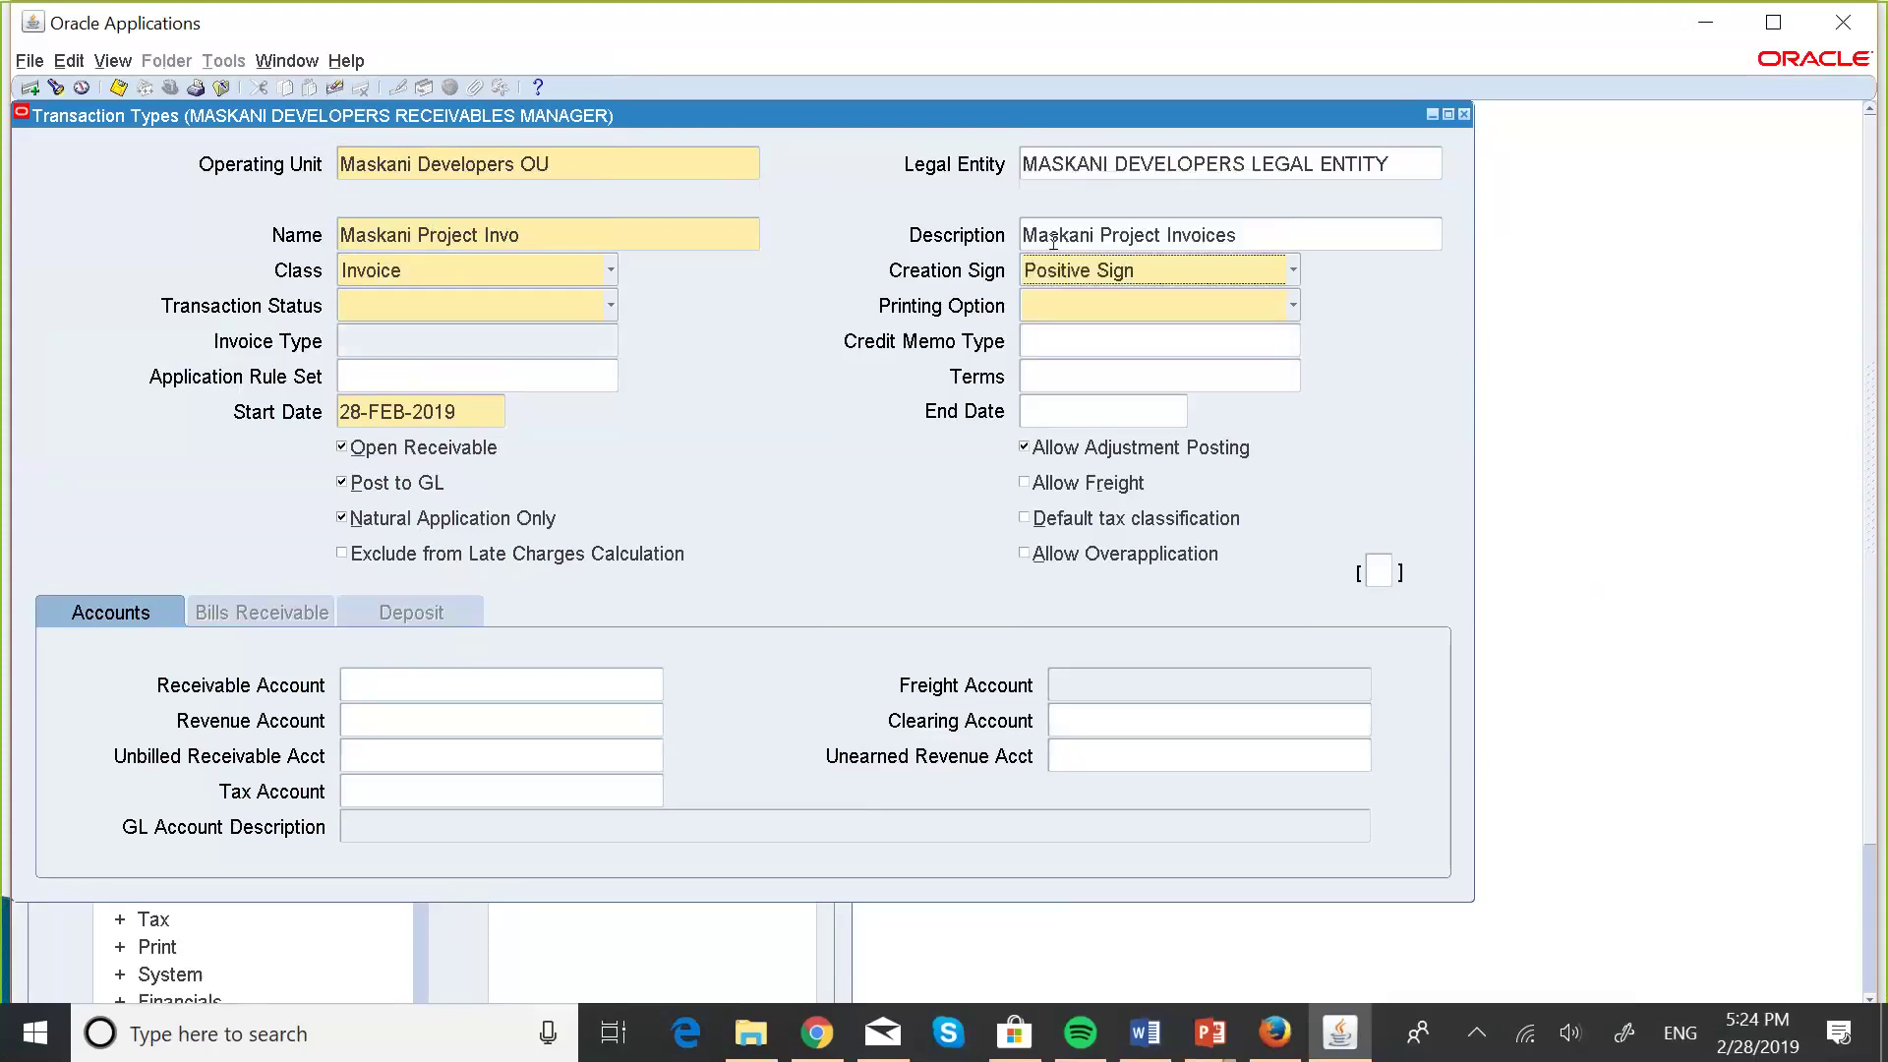
- Set the transaction type's printing option to Print and its transaction status to Open
{"action": "left_click", "coordinate": [1294, 306]}
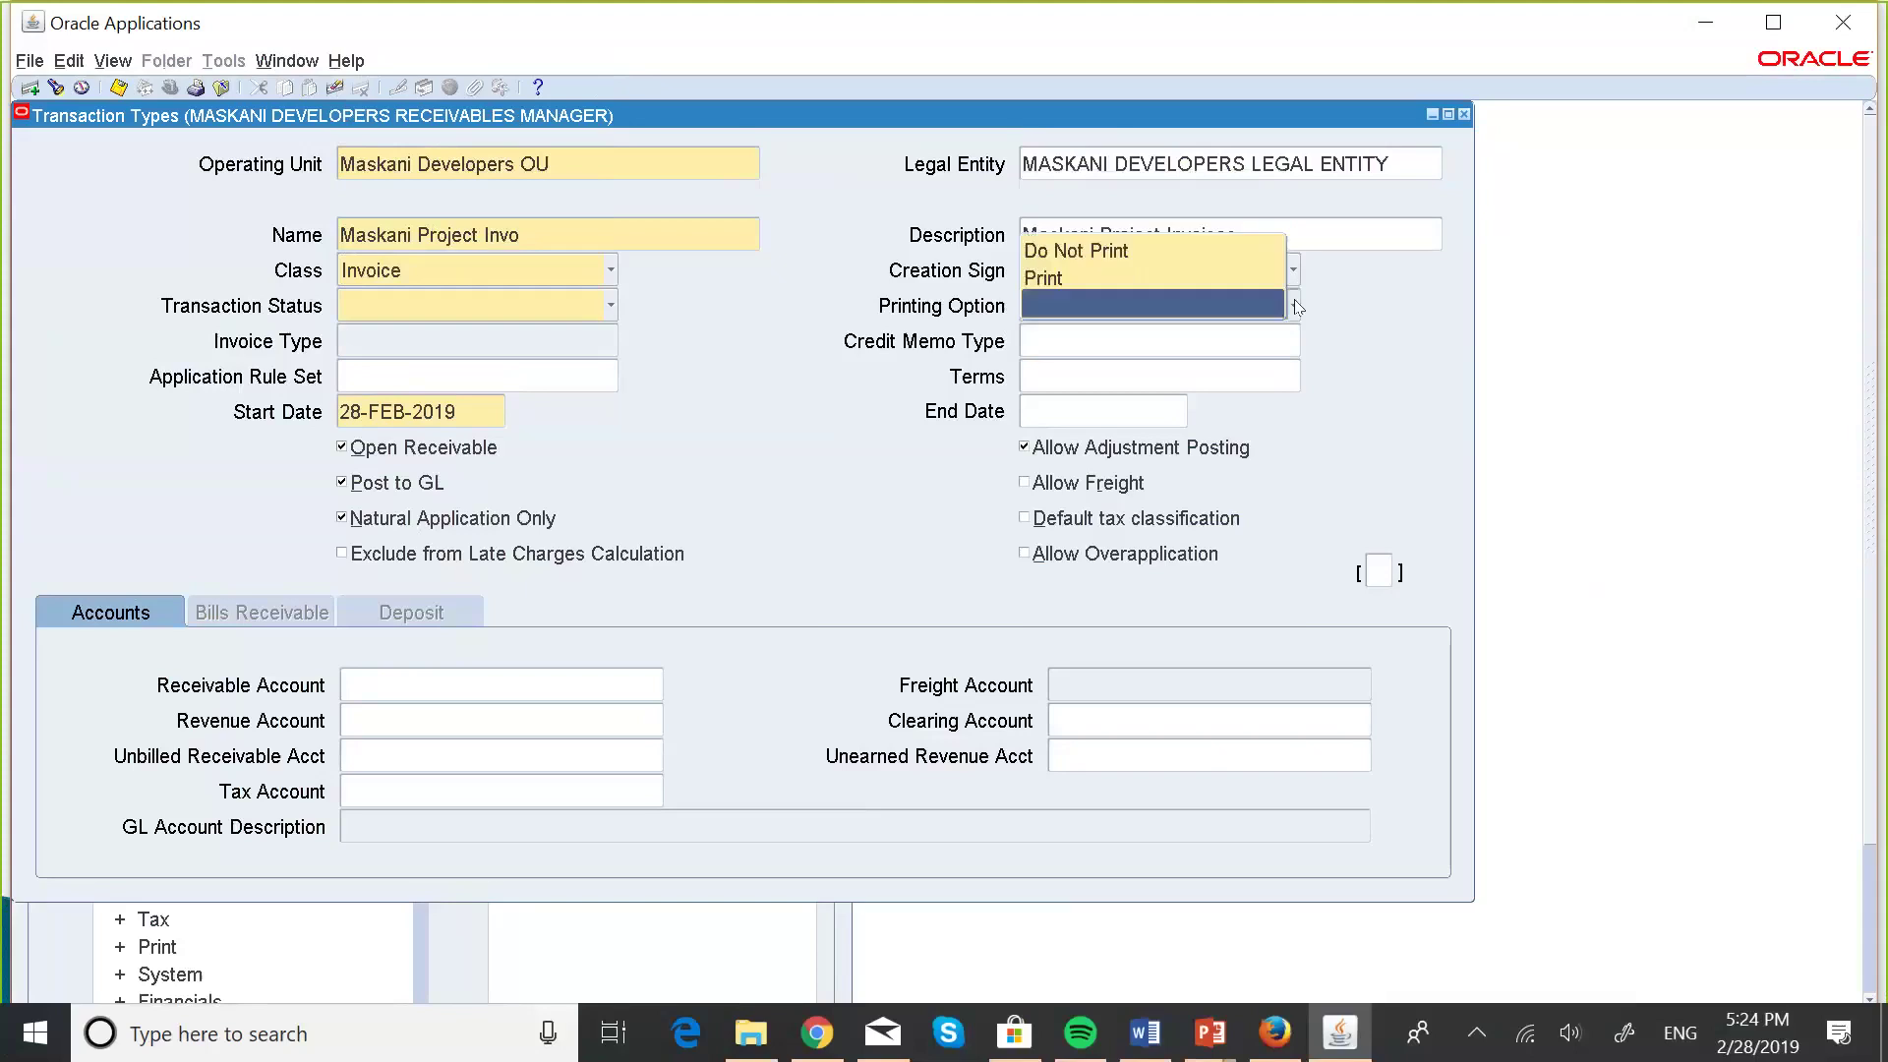
{"action": "left_click", "coordinate": [1199, 280]}
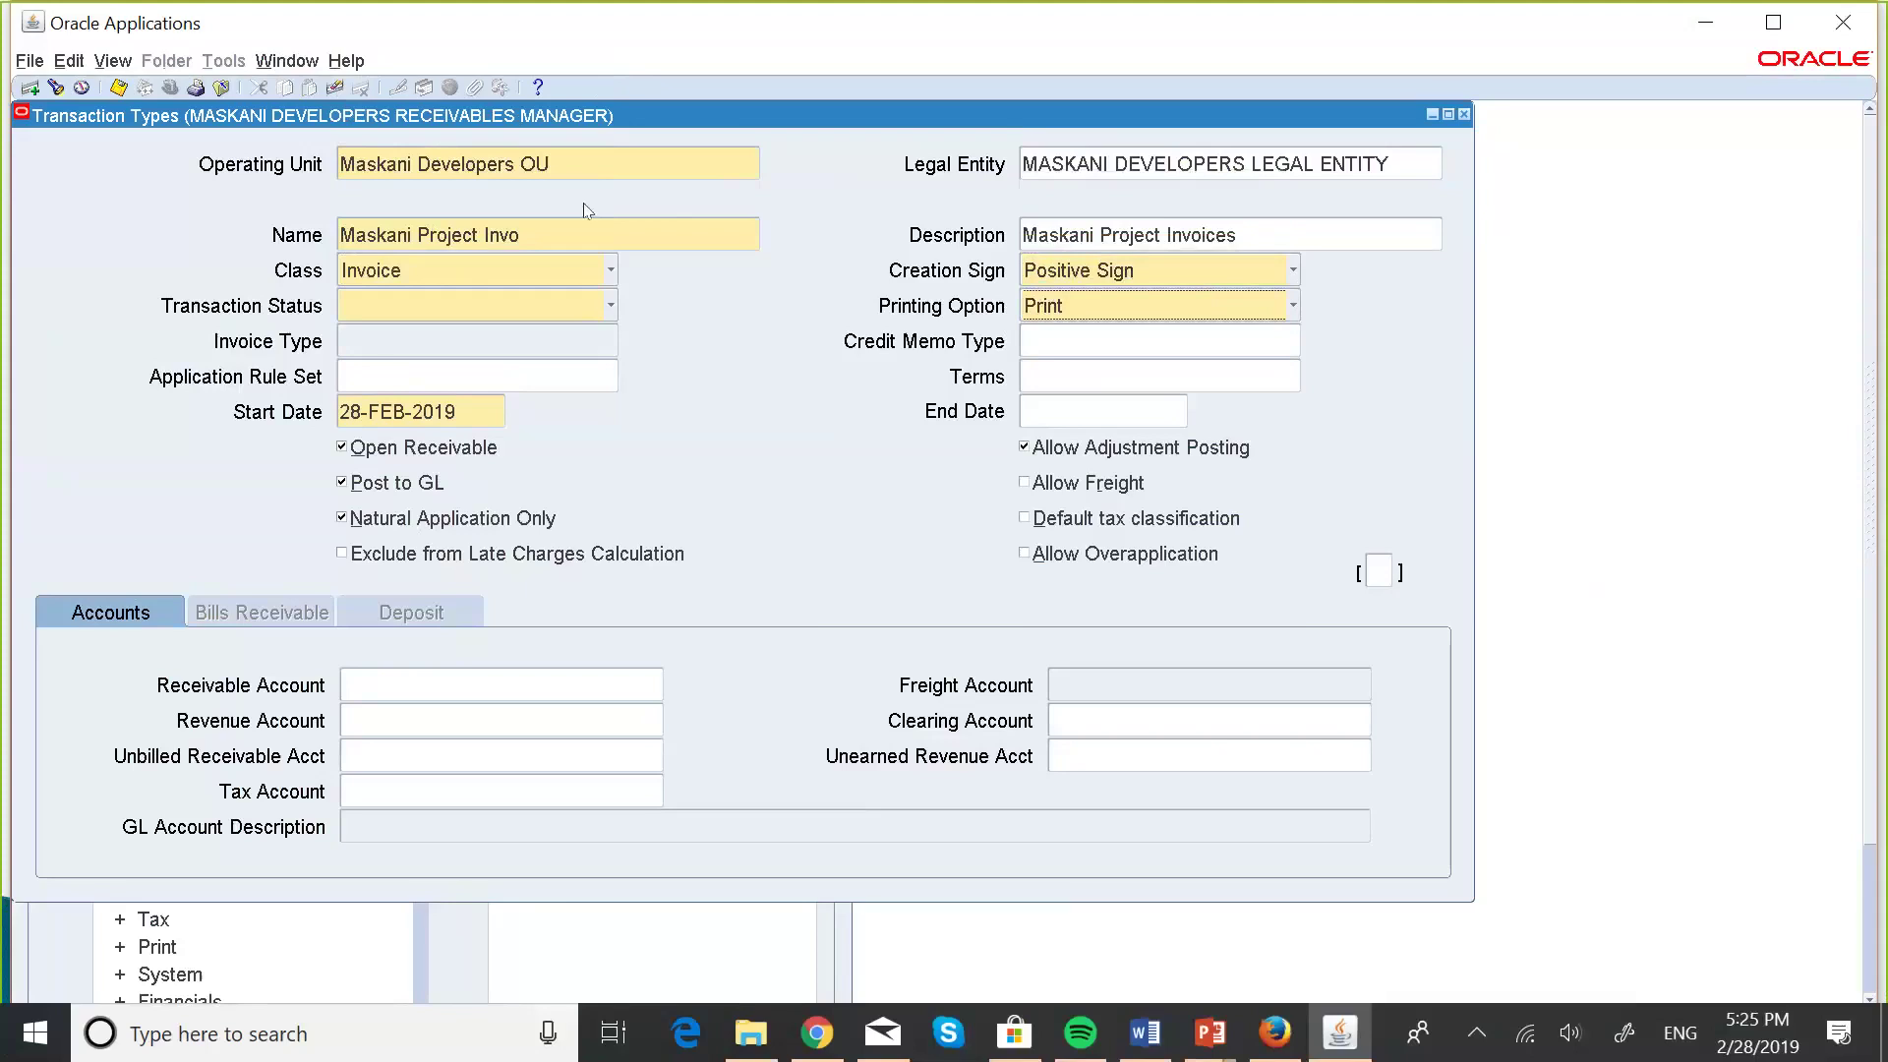
{"action": "left_click", "coordinate": [610, 306]}
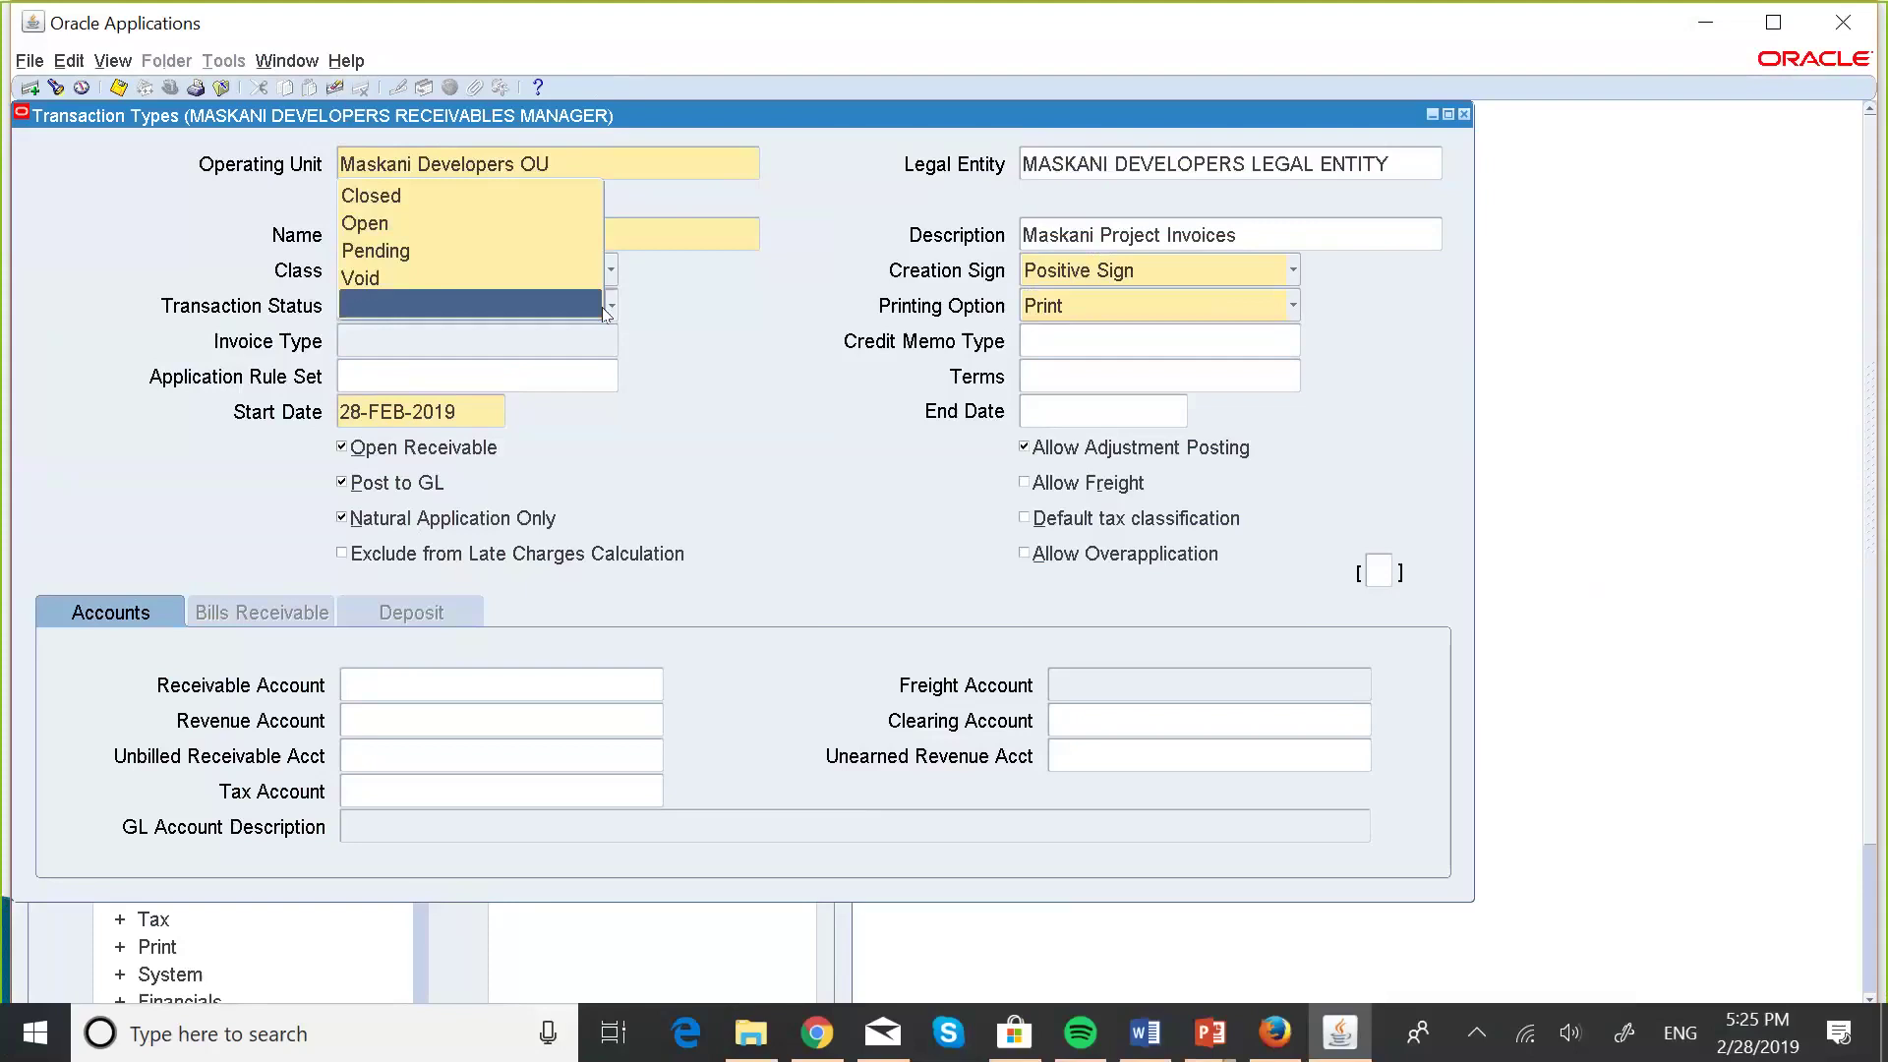
{"action": "left_click", "coordinate": [372, 232]}
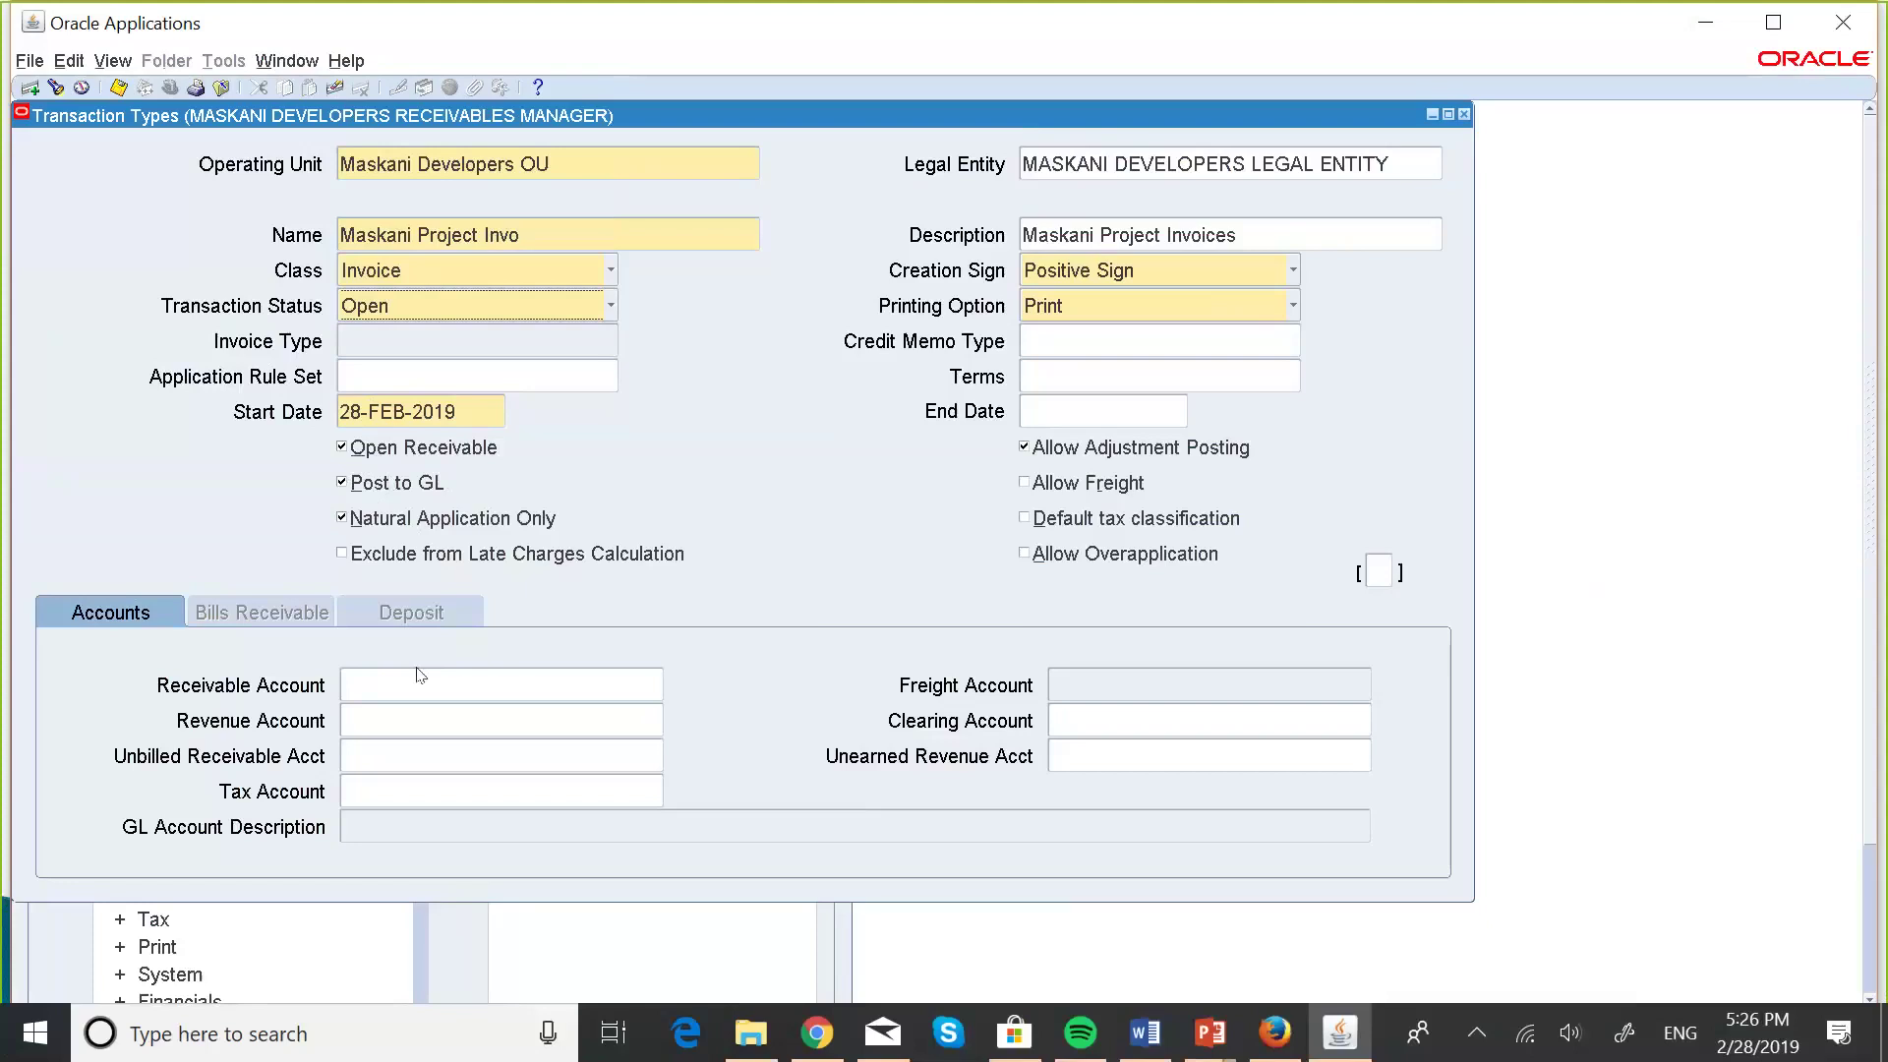
- Start the receivable account combination with company 001 Maskani Developers and account 001200 Receivables
{"action": "left_click", "coordinate": [363, 676]}
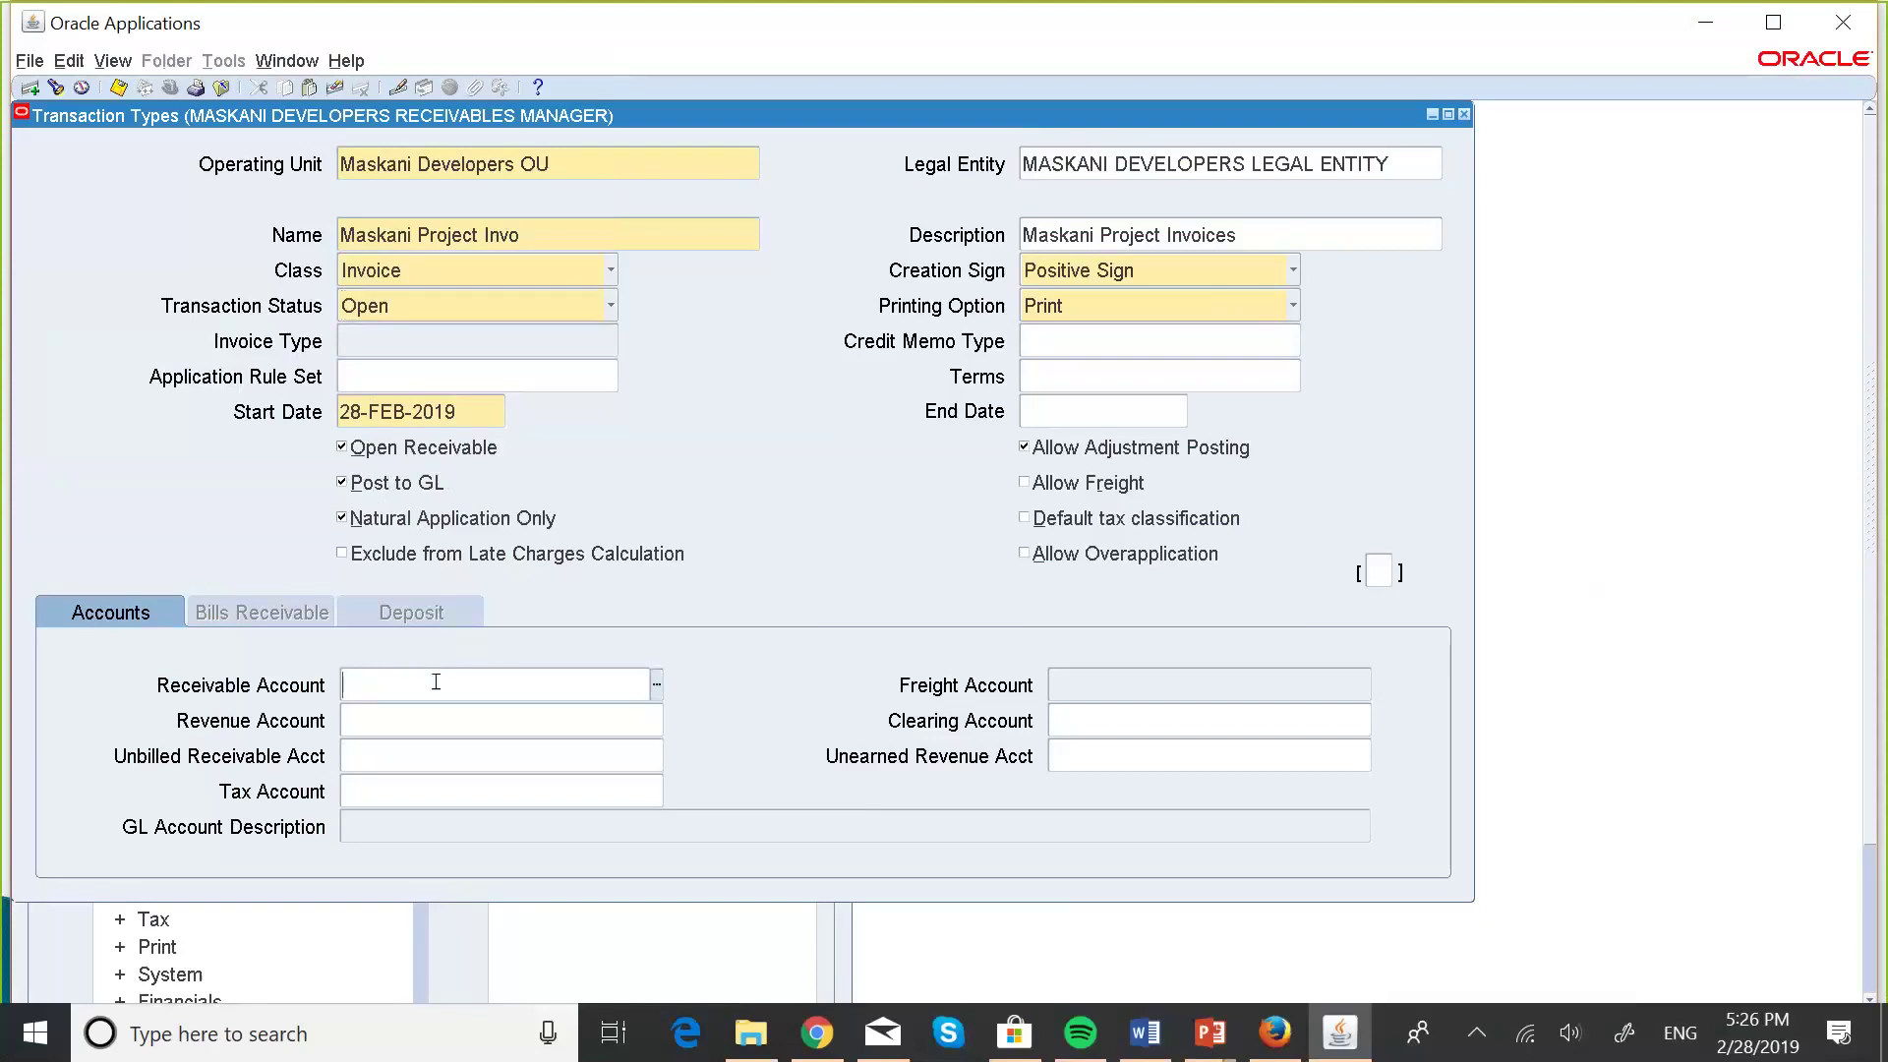
{"action": "left_click", "coordinate": [658, 688]}
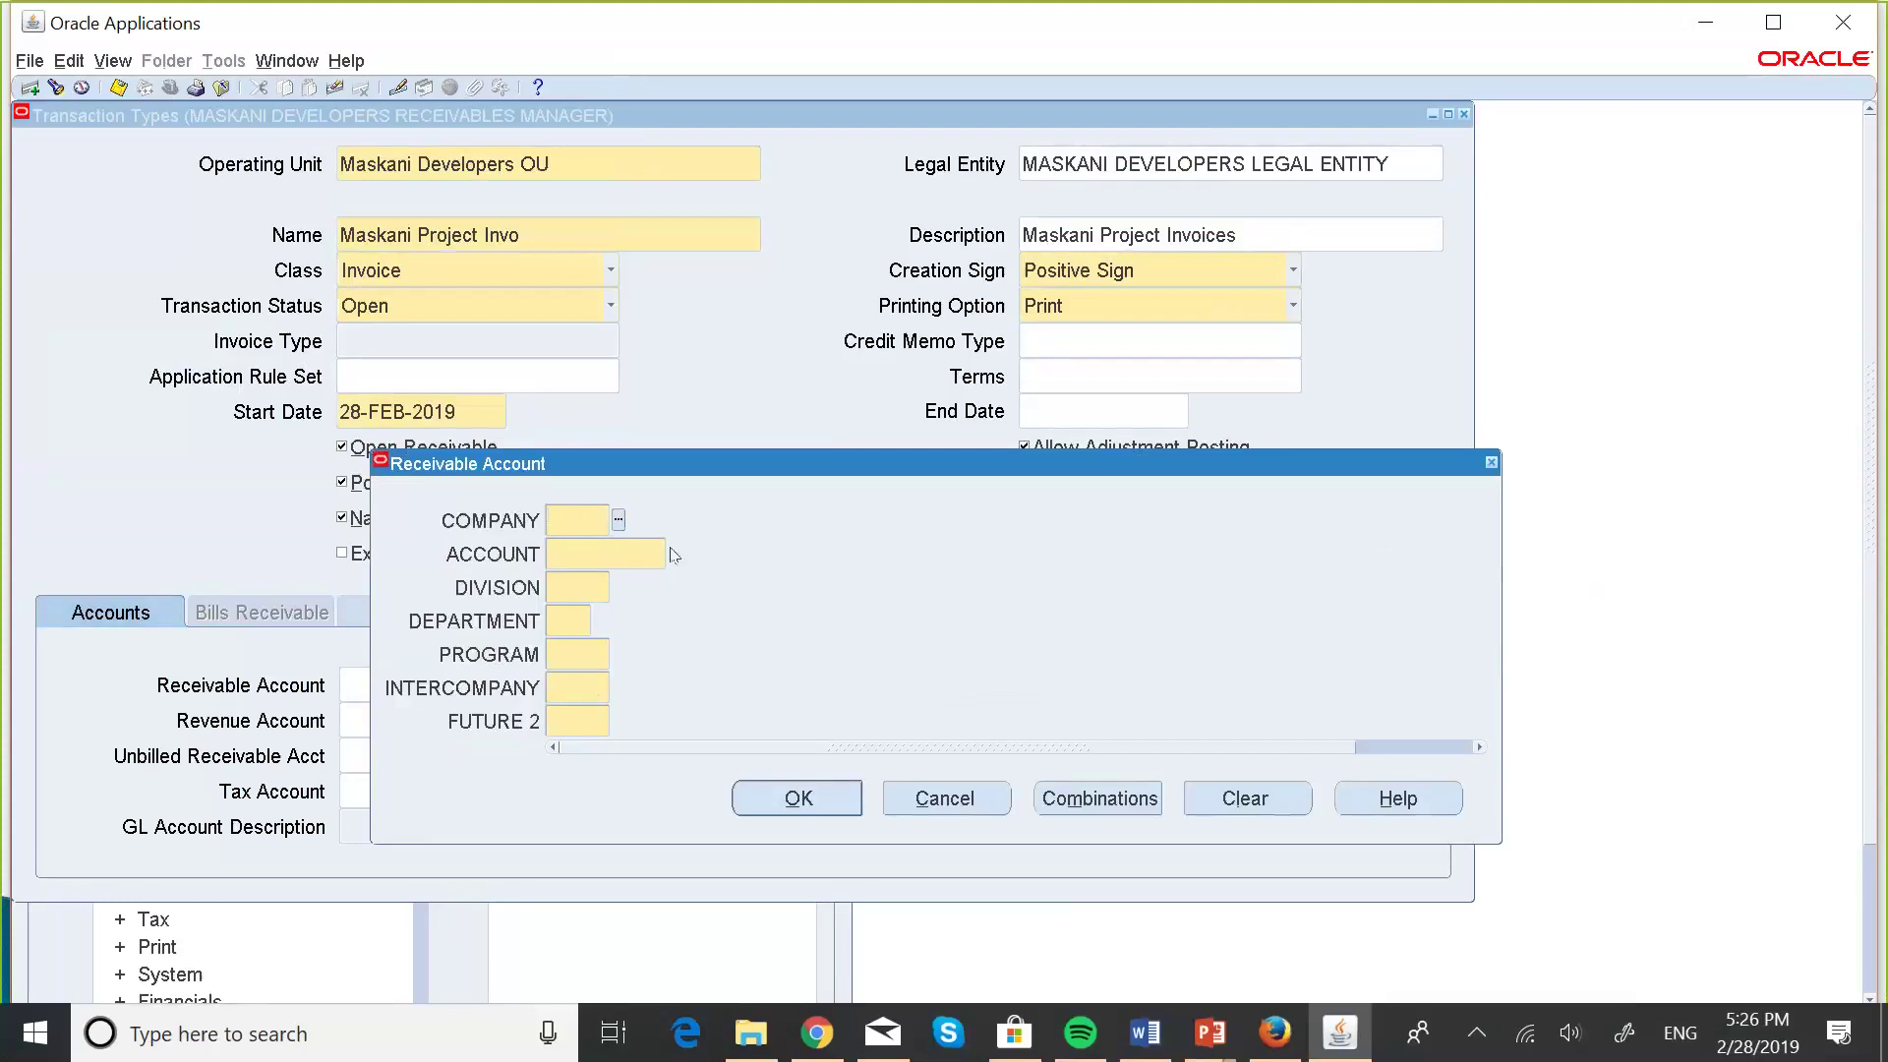
{"action": "left_click", "coordinate": [619, 521]}
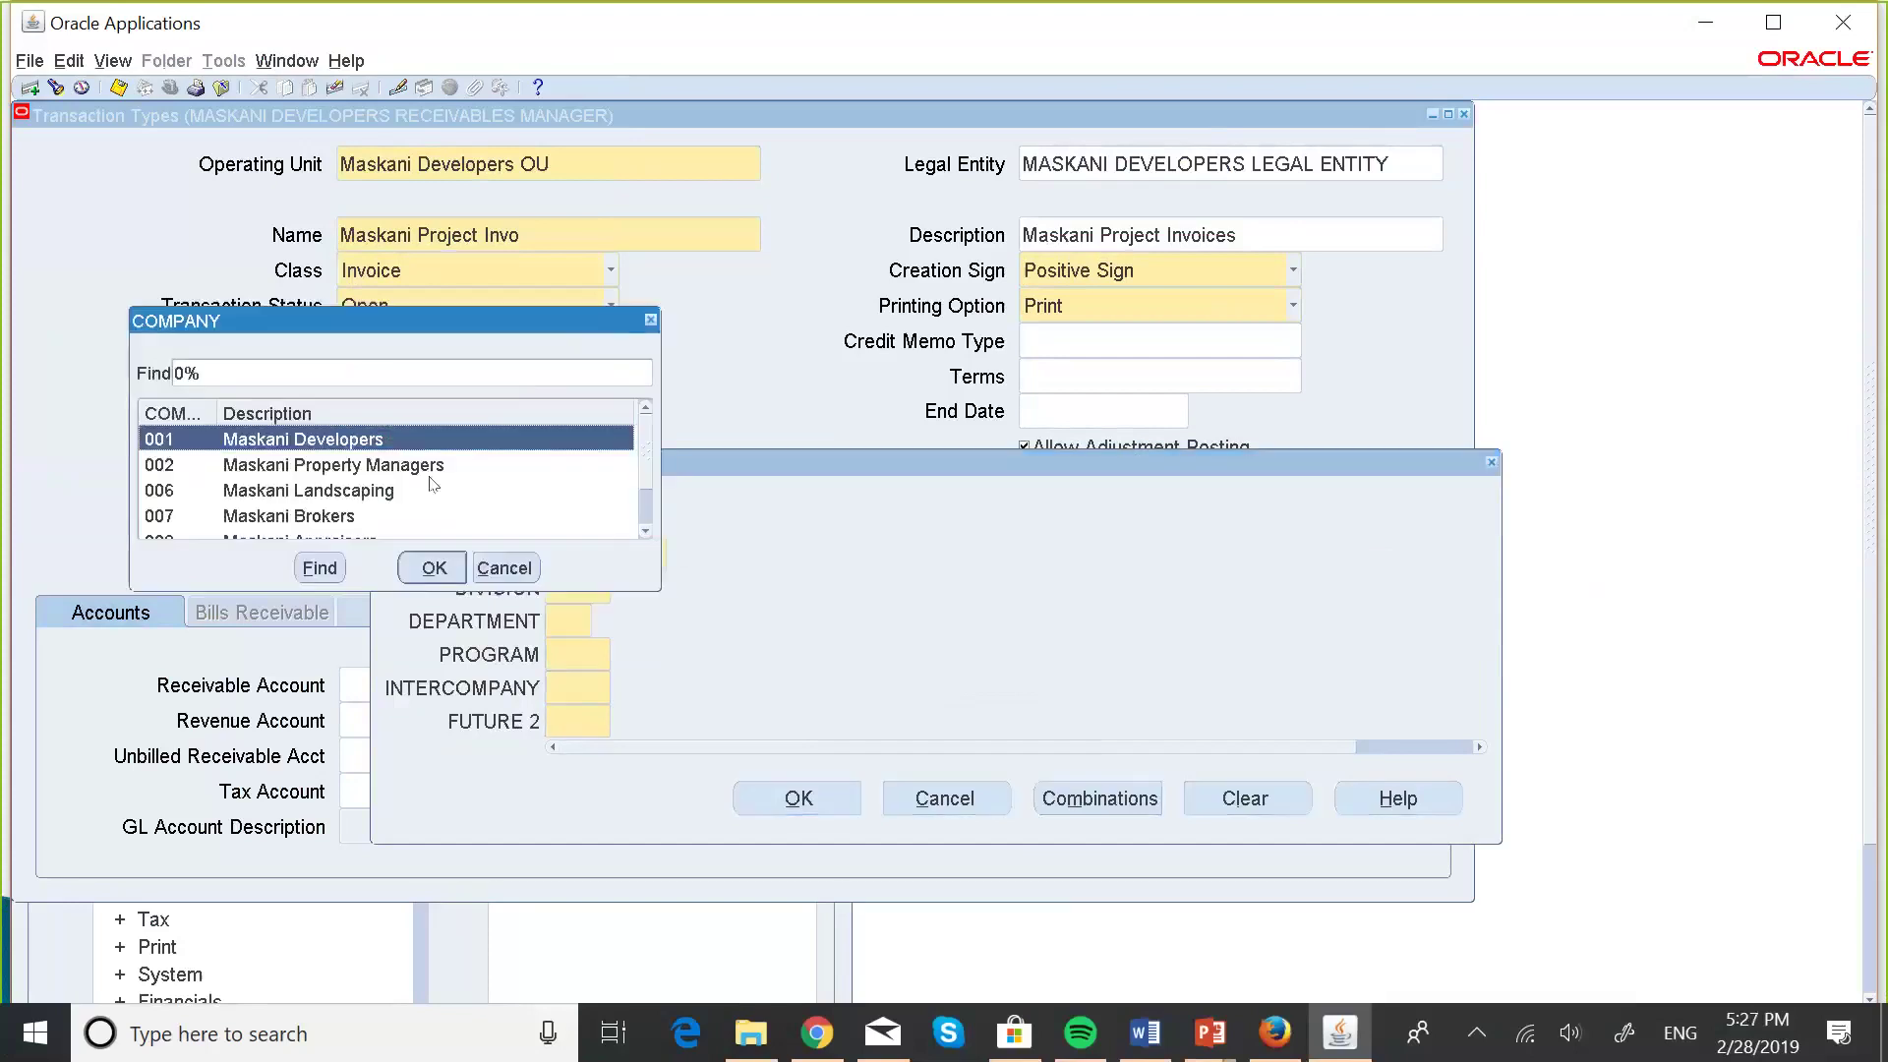
{"action": "left_click", "coordinate": [433, 568]}
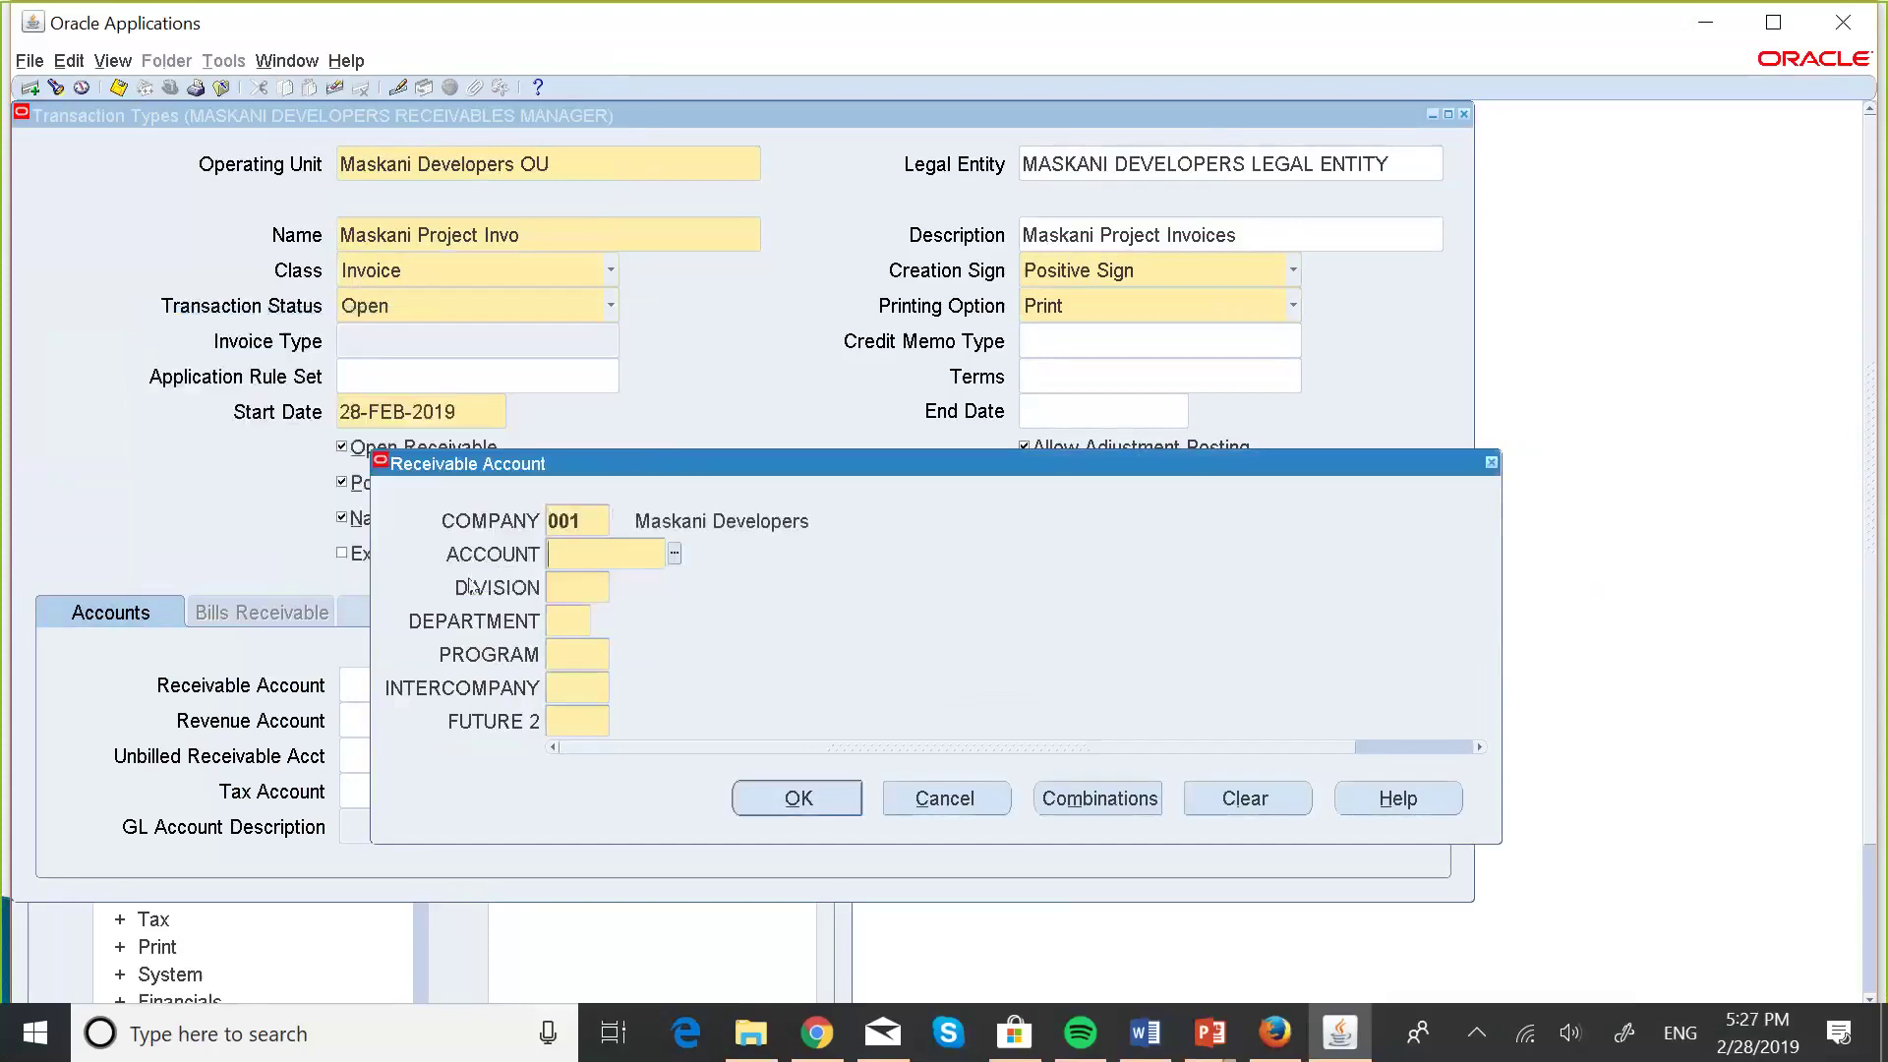
{"action": "left_click", "coordinate": [676, 555]}
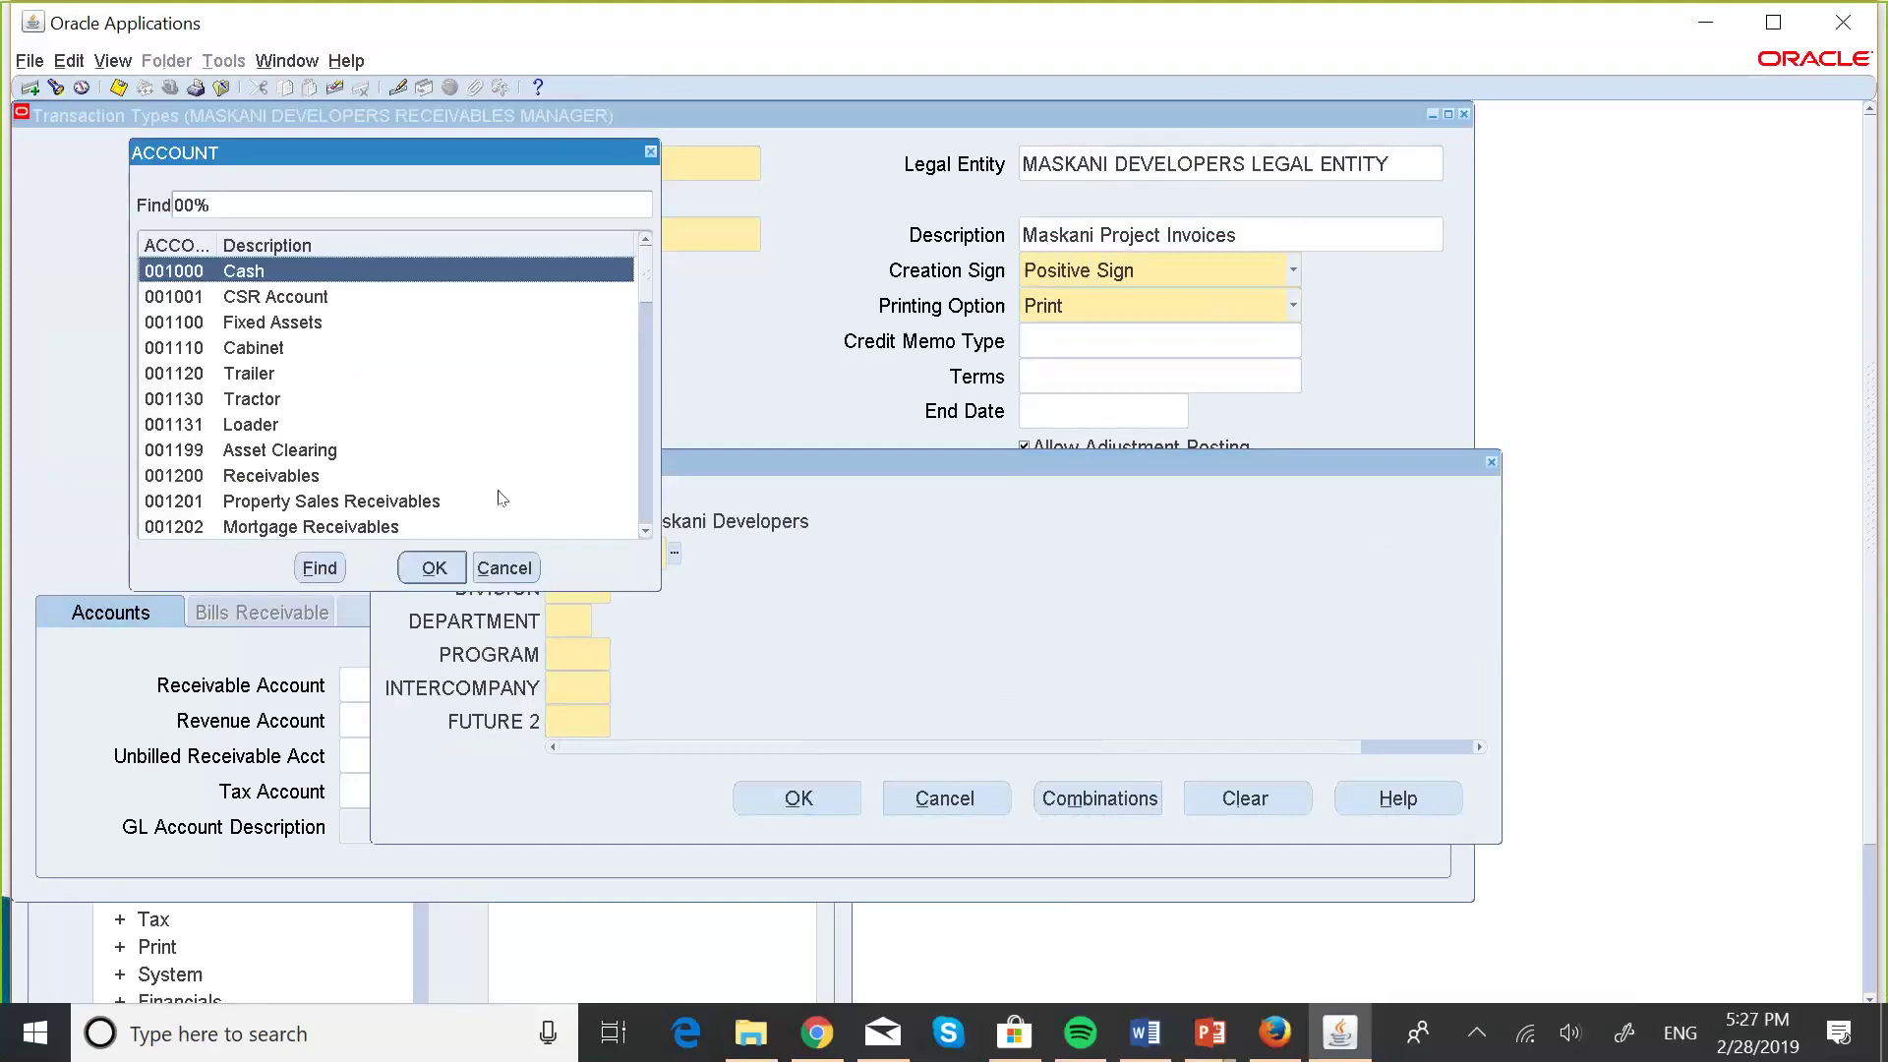
{"action": "left_click", "coordinate": [277, 479]}
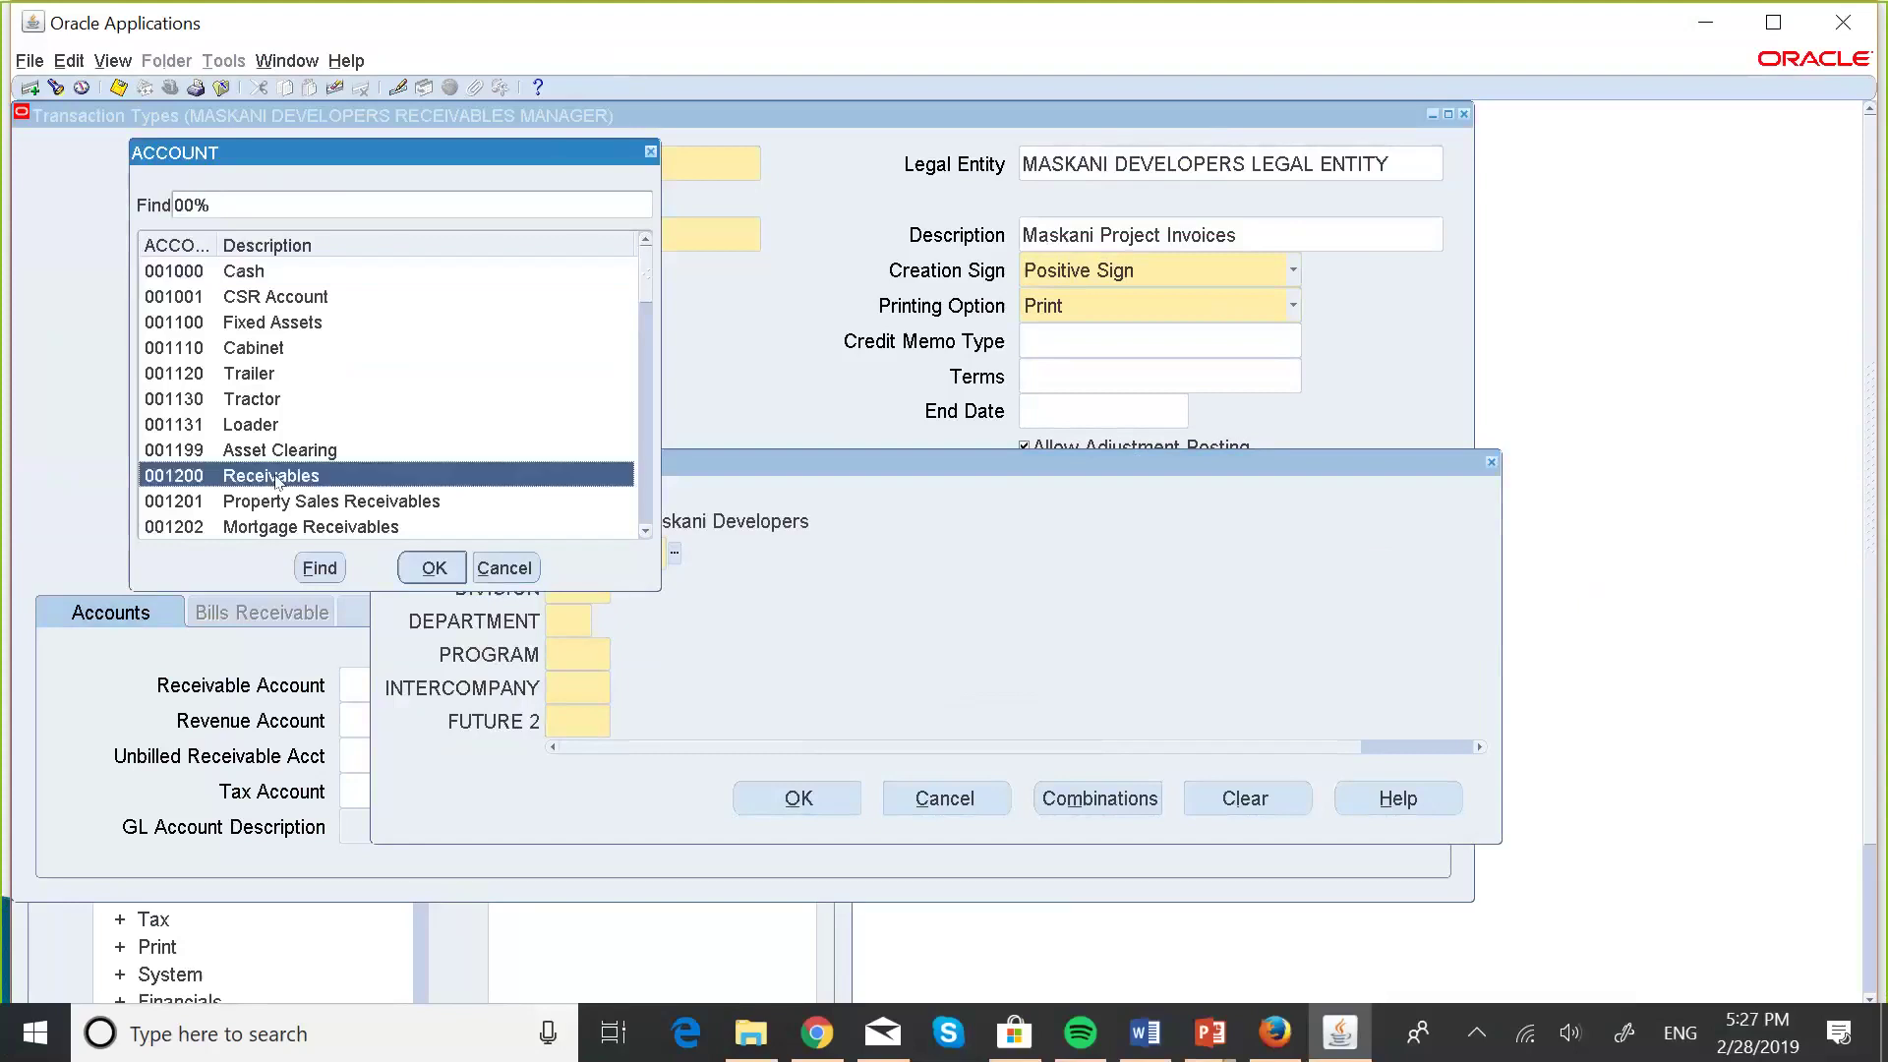
{"action": "left_click", "coordinate": [423, 567]}
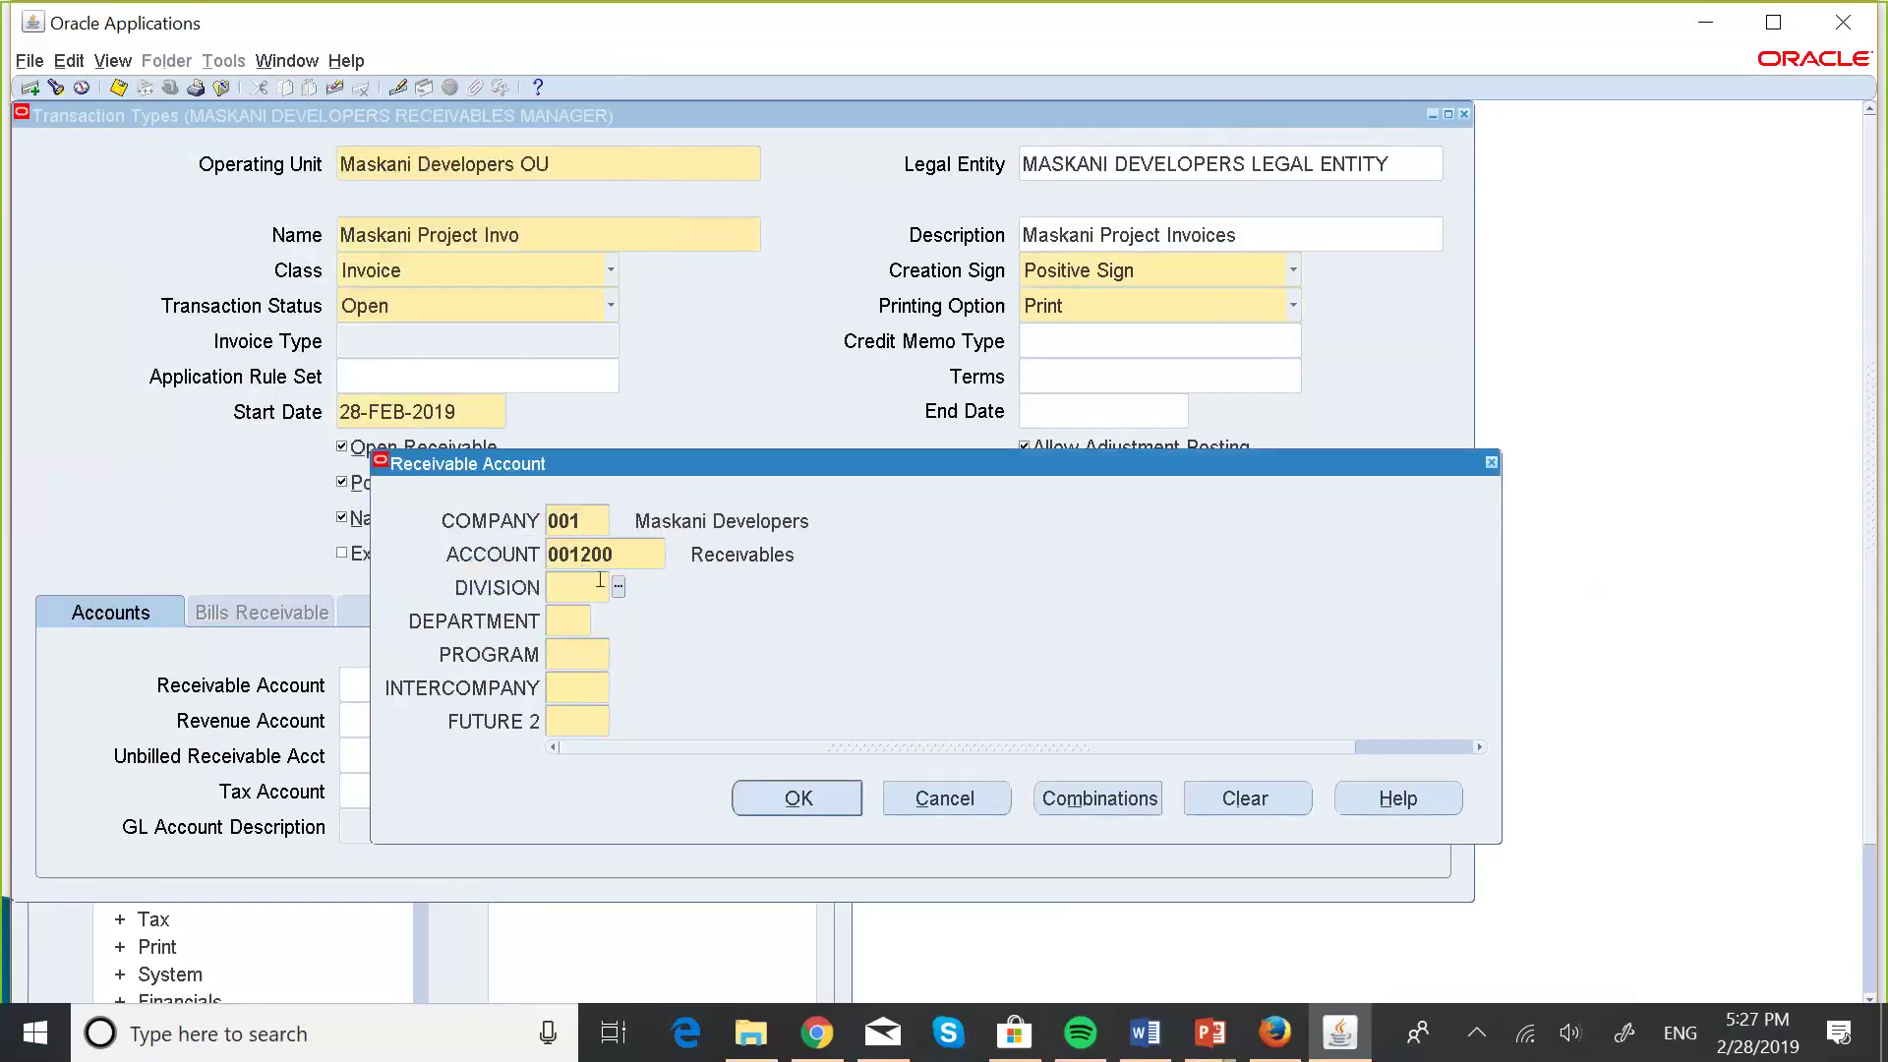
- Complete the receivable account with division 000, department 00, and 000 for program, intercompany and future 2, and accept the combination
{"action": "type", "text": "000"}
{"action": "key", "text": "Tab"}
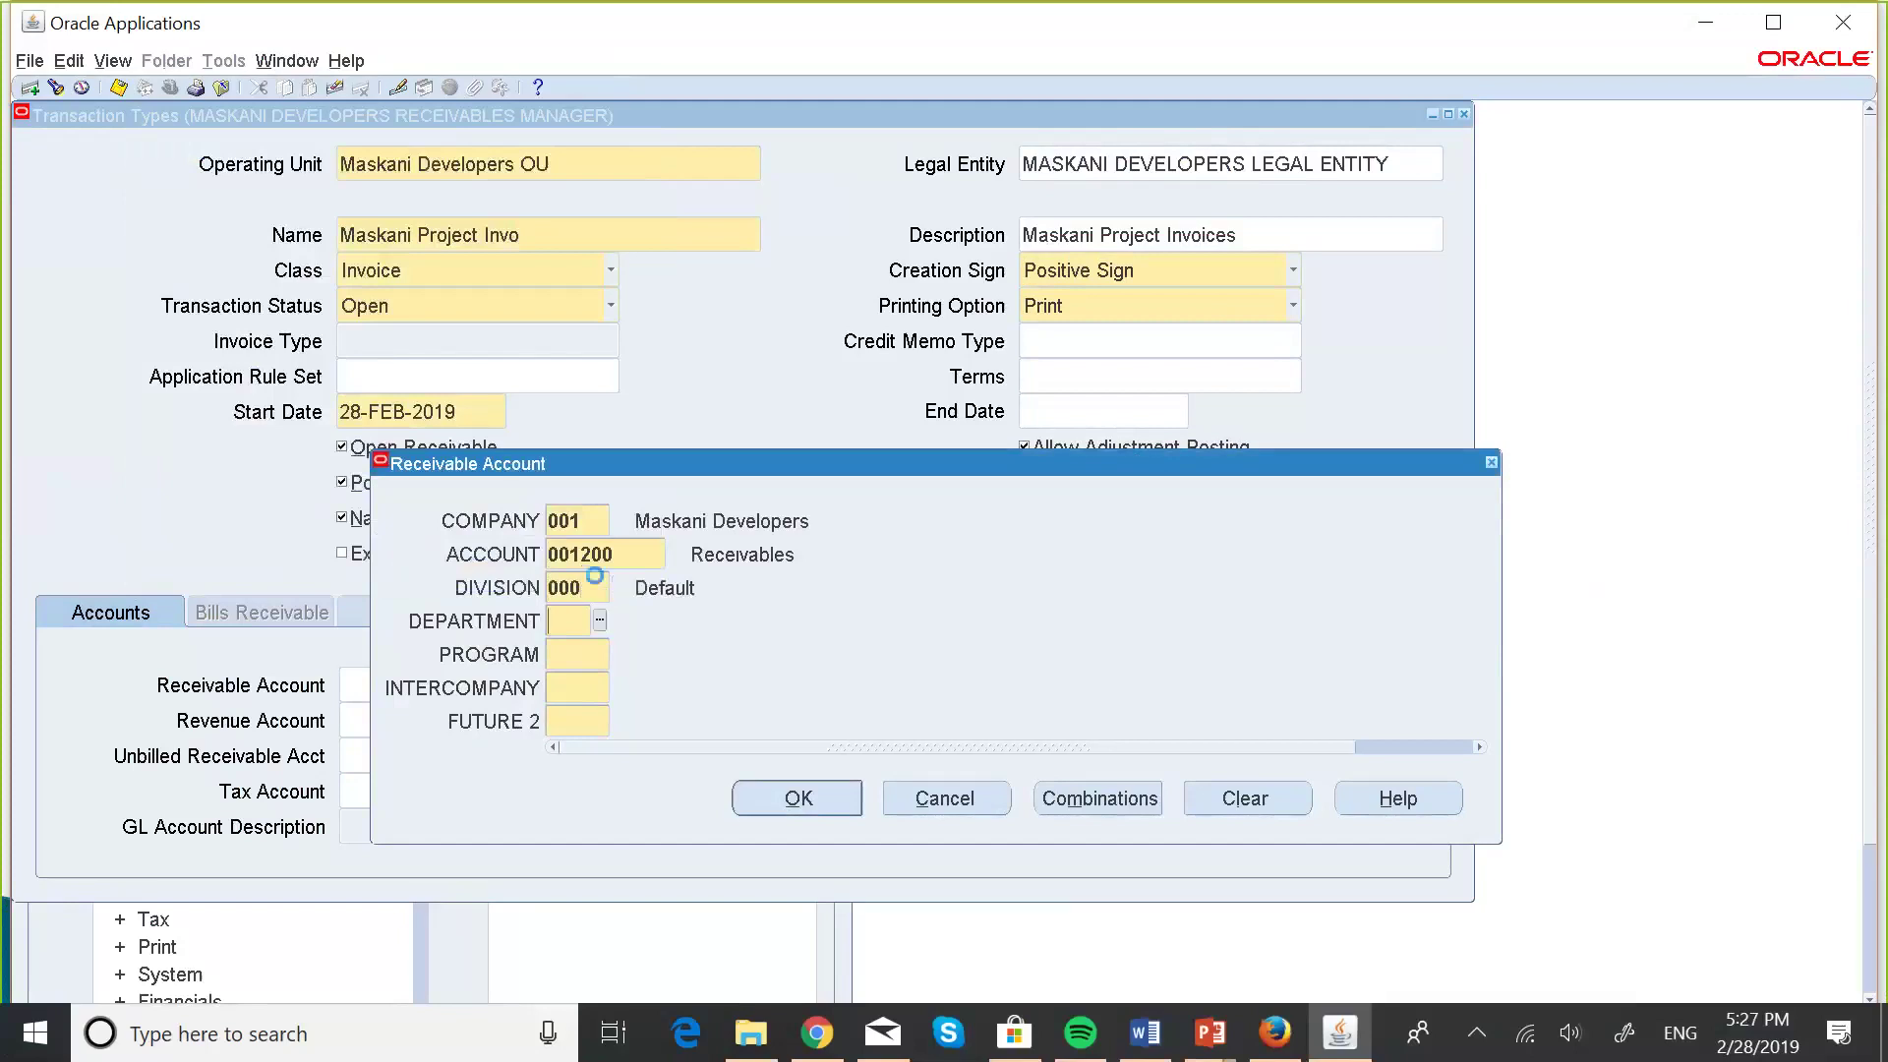
{"action": "type", "text": "00"}
{"action": "key", "text": "Tab"}
{"action": "type", "text": "000"}
{"action": "key", "text": "Tab"}
{"action": "type", "text": "000"}
{"action": "key", "text": "Tab"}
{"action": "type", "text": "000"}
{"action": "key", "text": "Tab"}
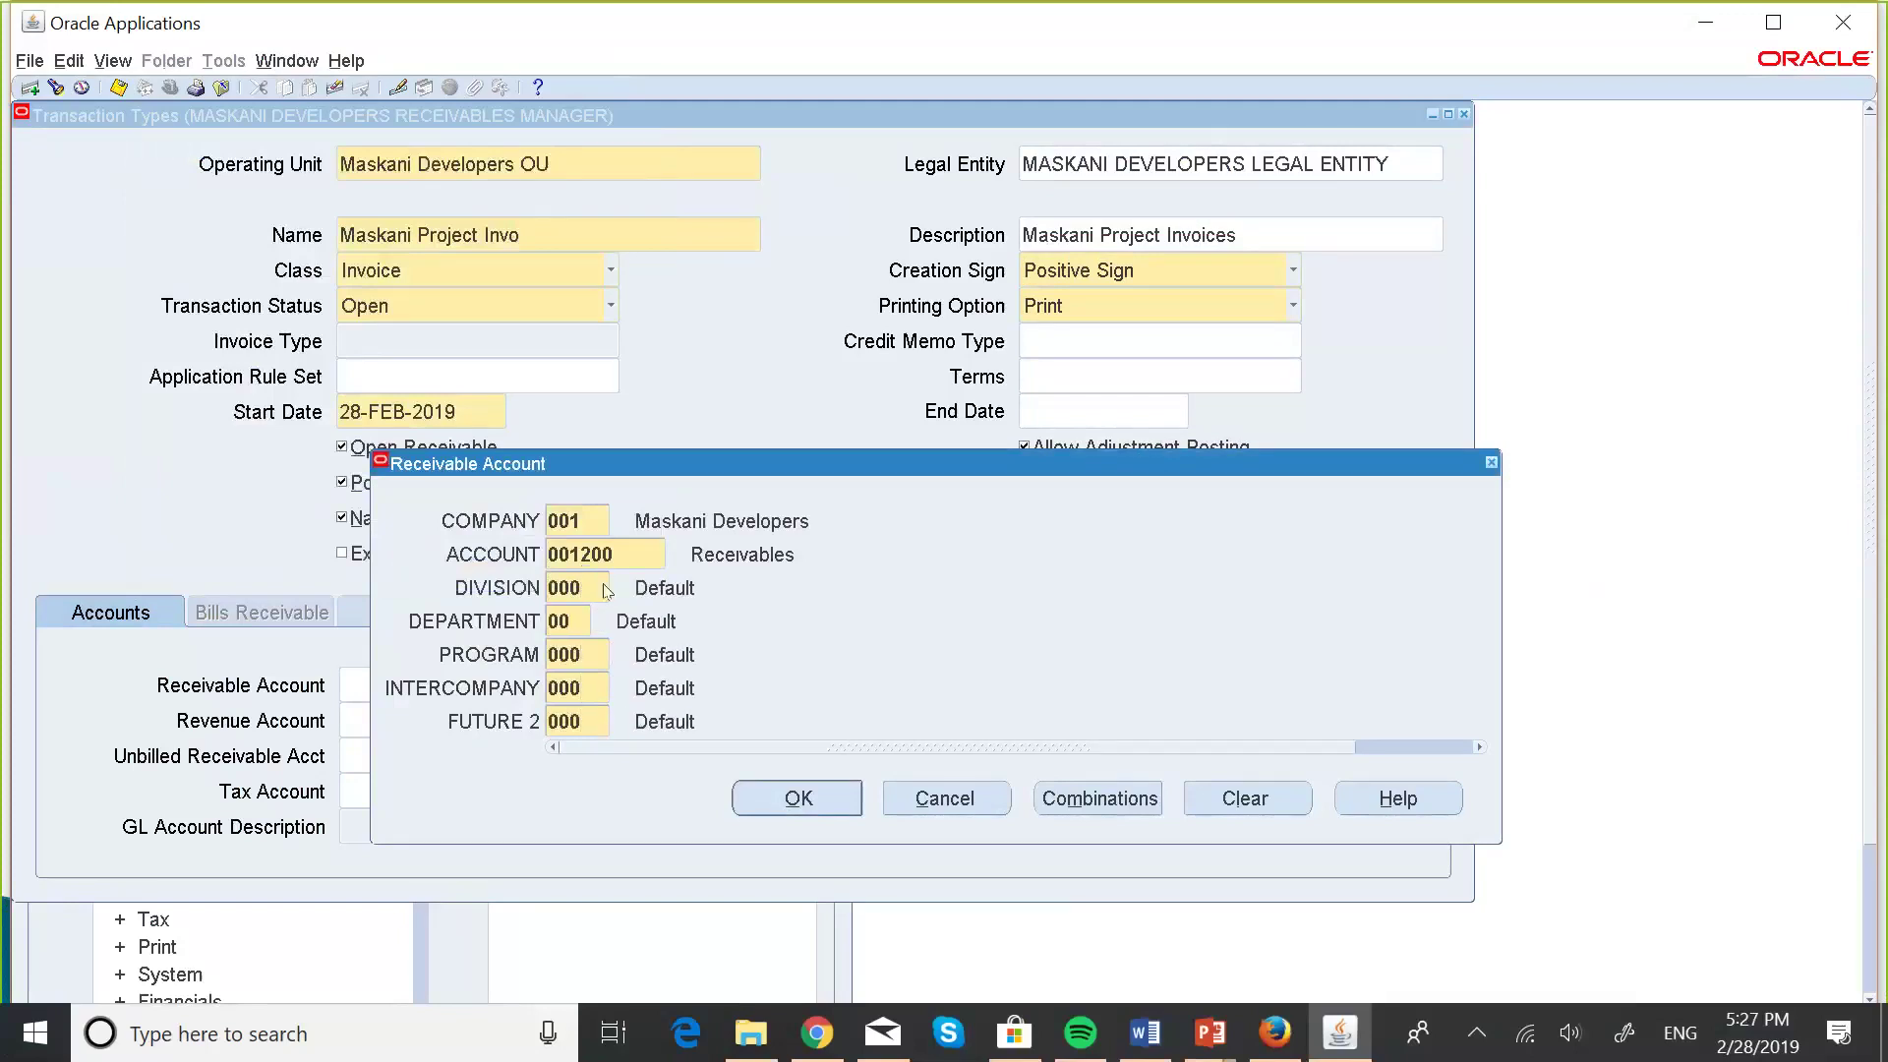
{"action": "left_click", "coordinate": [789, 800]}
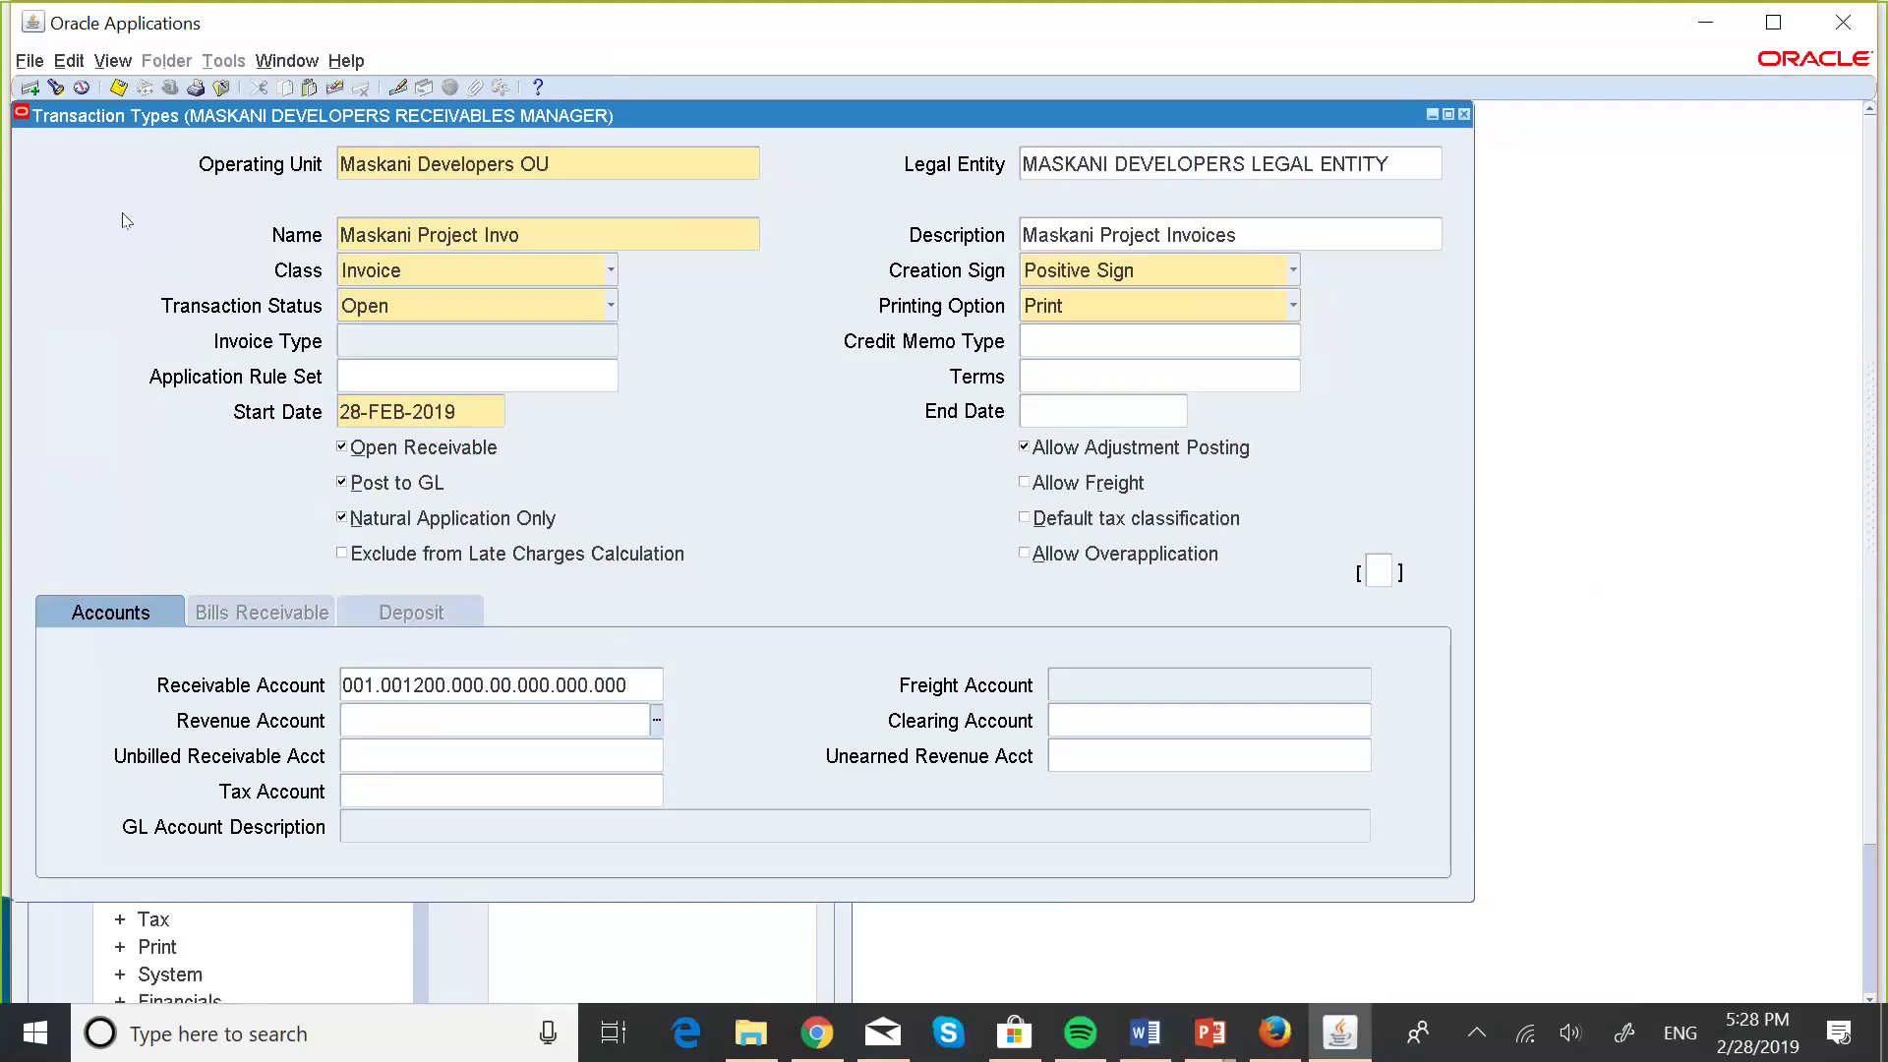
- Save the Maskani Project Invo transaction type and close its form
{"action": "left_click", "coordinate": [117, 90]}
{"action": "left_click", "coordinate": [1464, 116]}
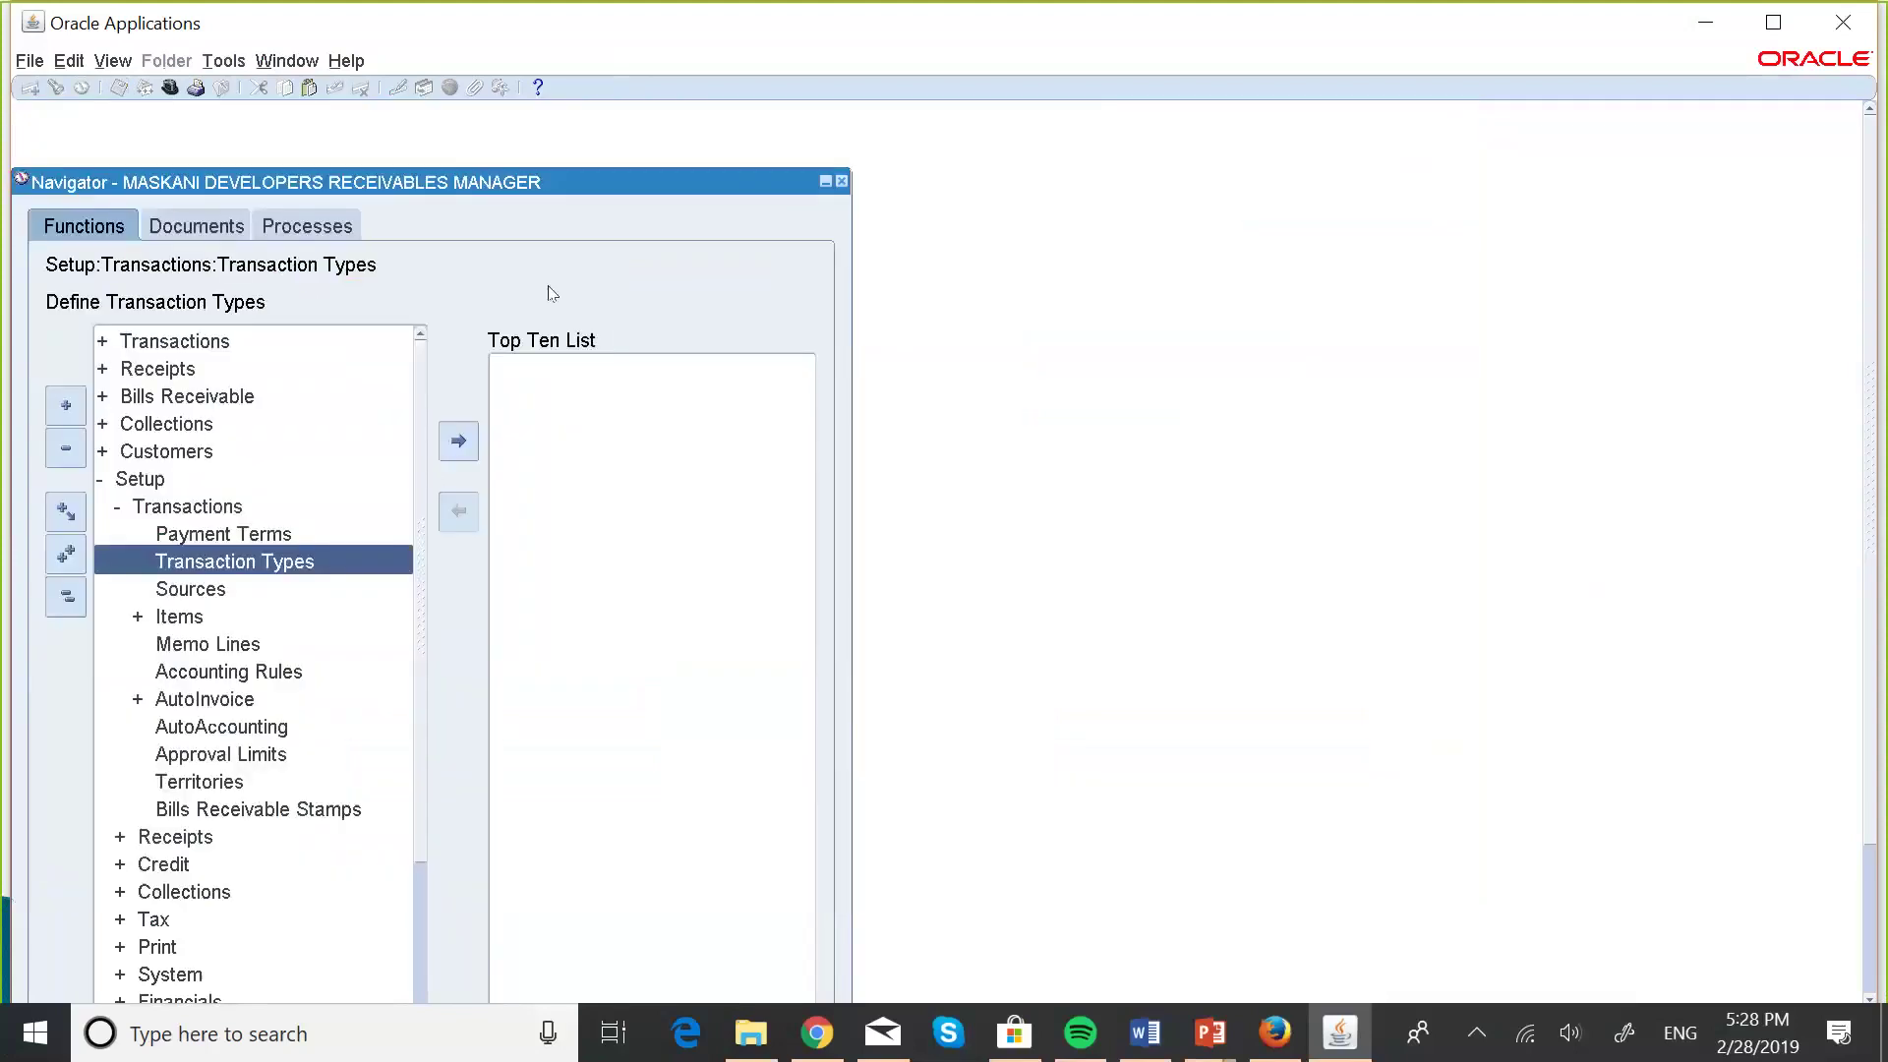
{"action": "left_click", "coordinate": [198, 596]}
{"action": "double_click", "coordinate": [196, 592]}
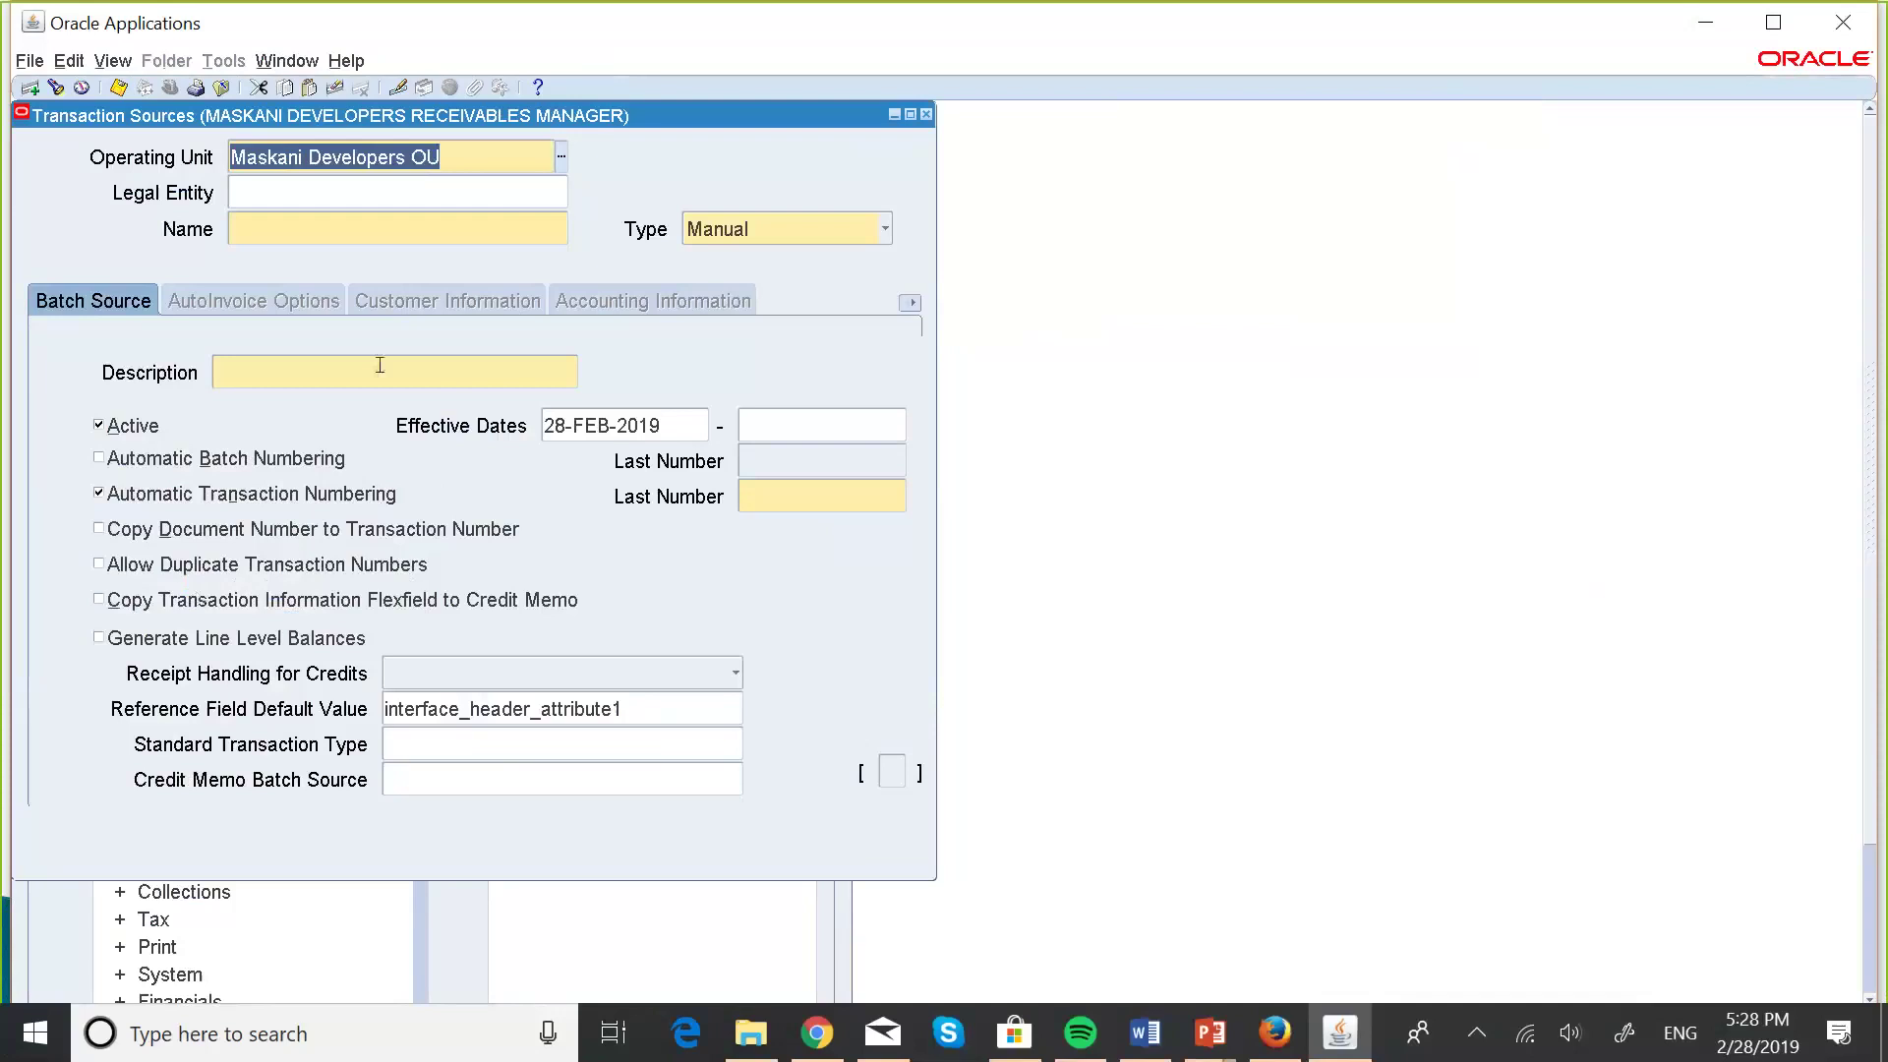
{"action": "left_click", "coordinate": [319, 190]}
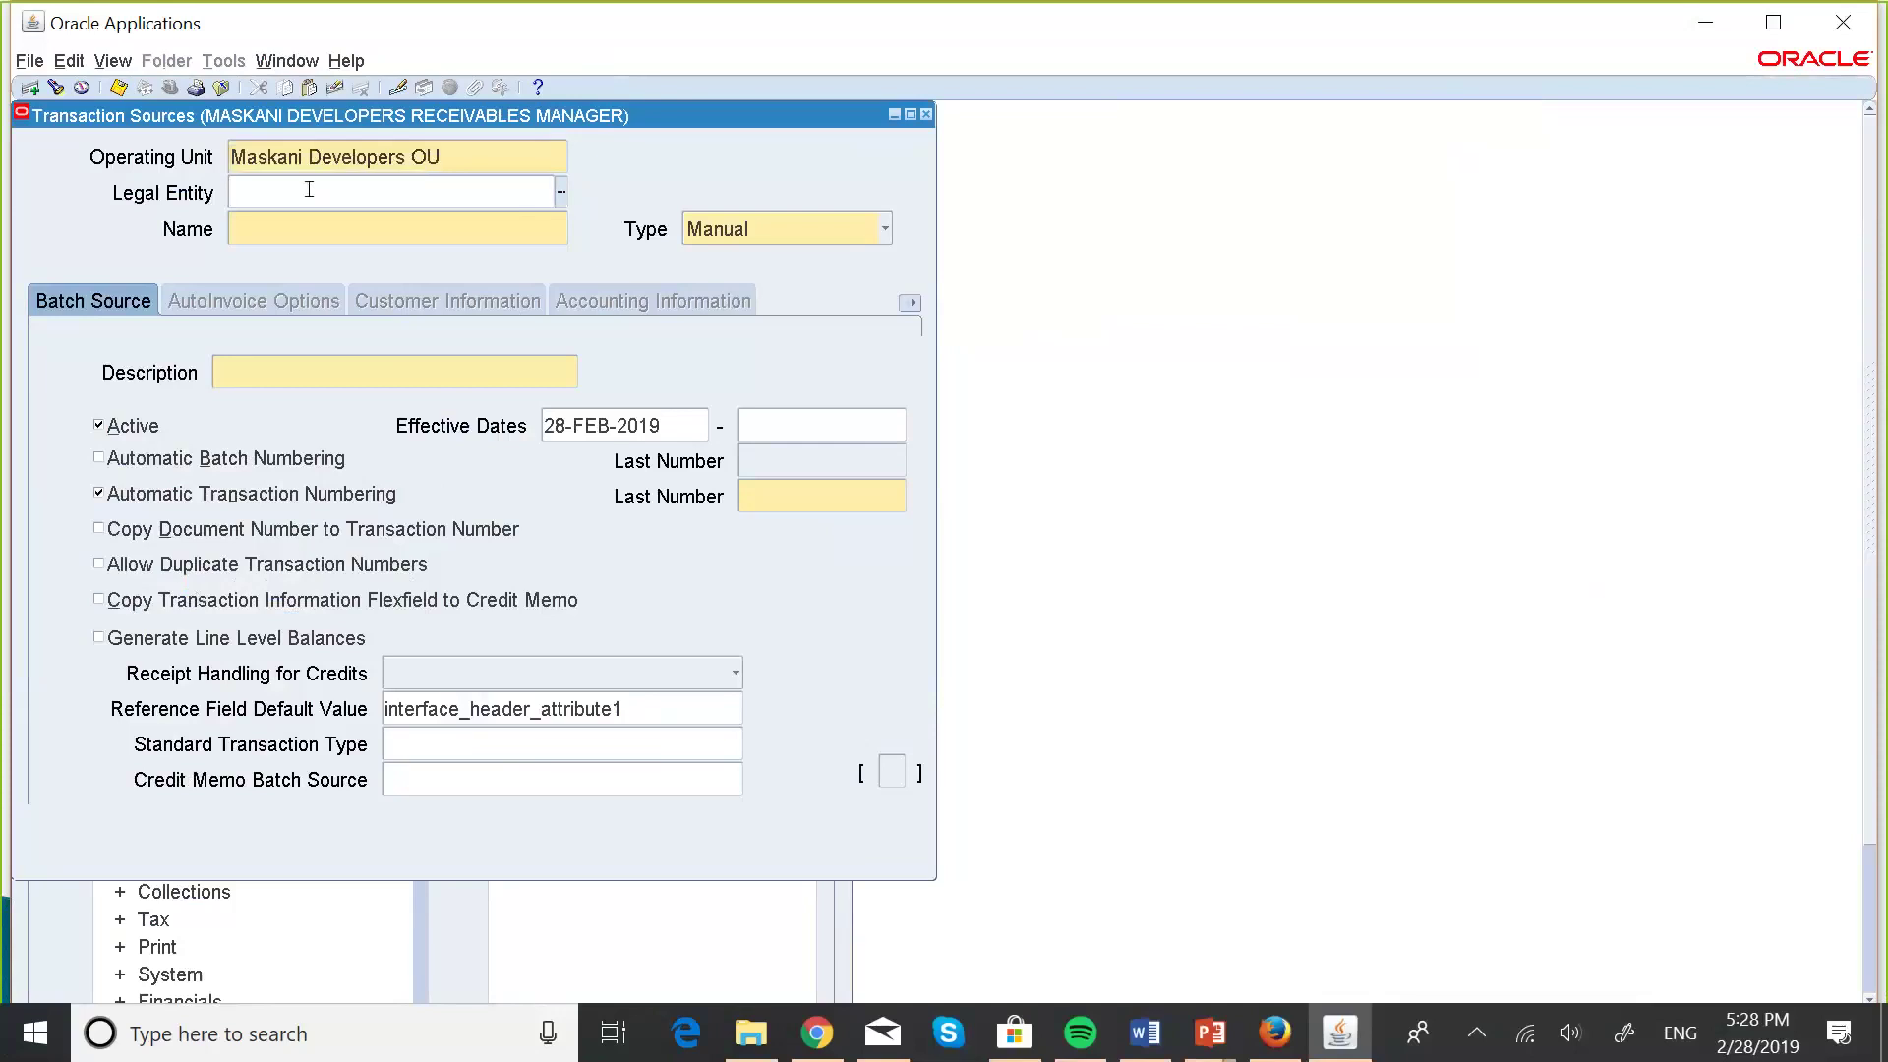
{"action": "left_click", "coordinate": [297, 232]}
{"action": "left_click", "coordinate": [273, 189]}
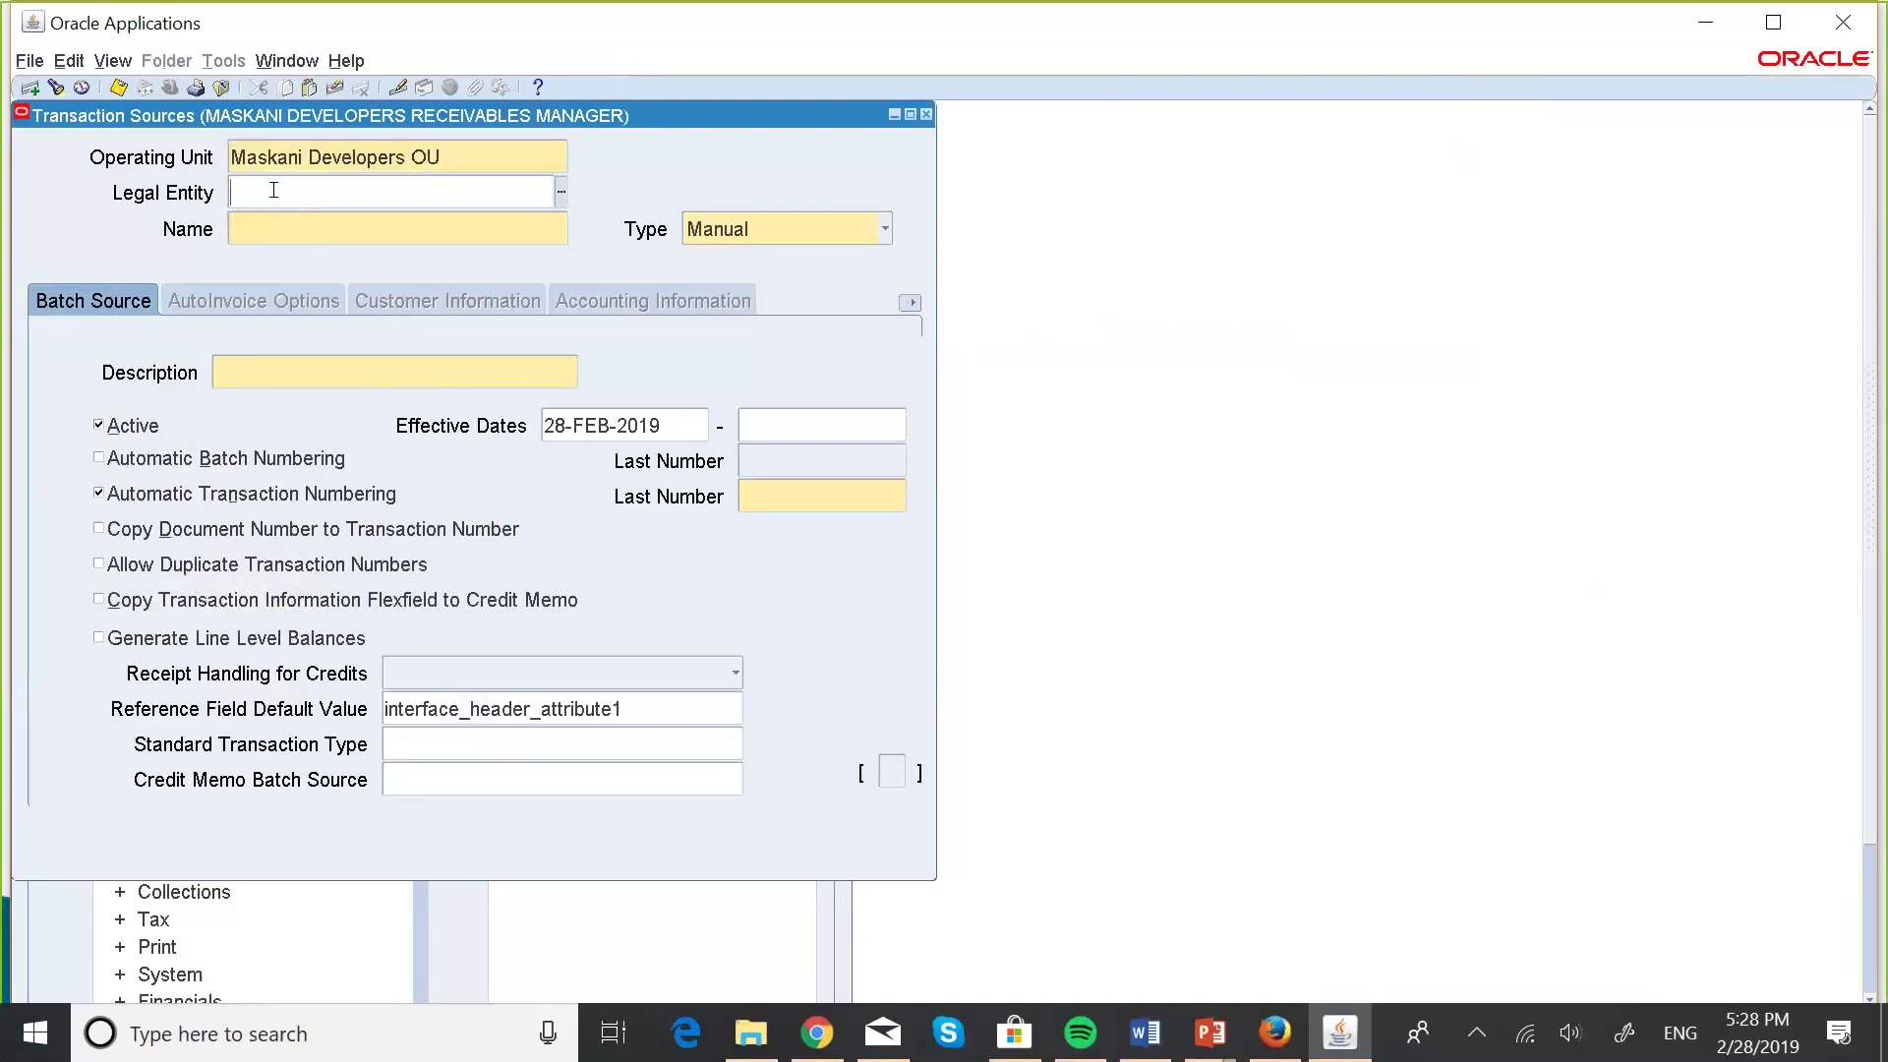
{"action": "left_click", "coordinate": [562, 192]}
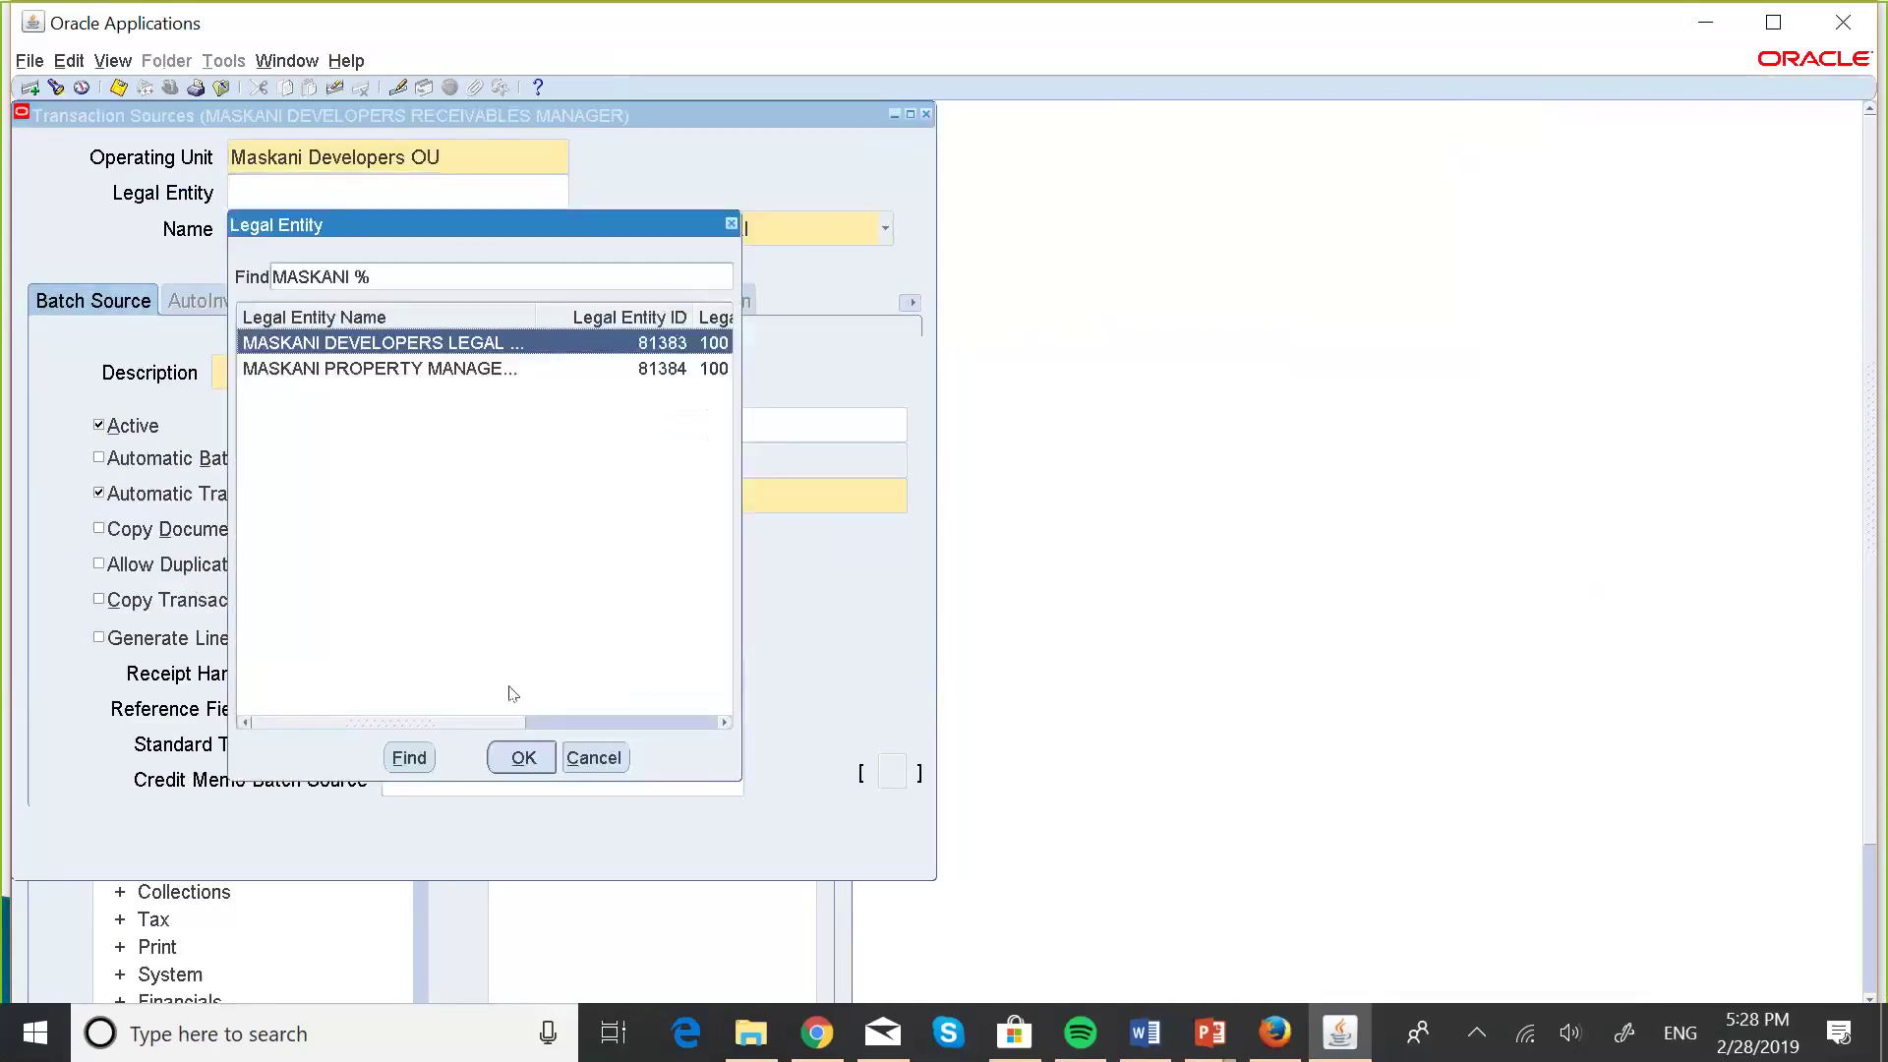
{"action": "left_click", "coordinate": [521, 755]}
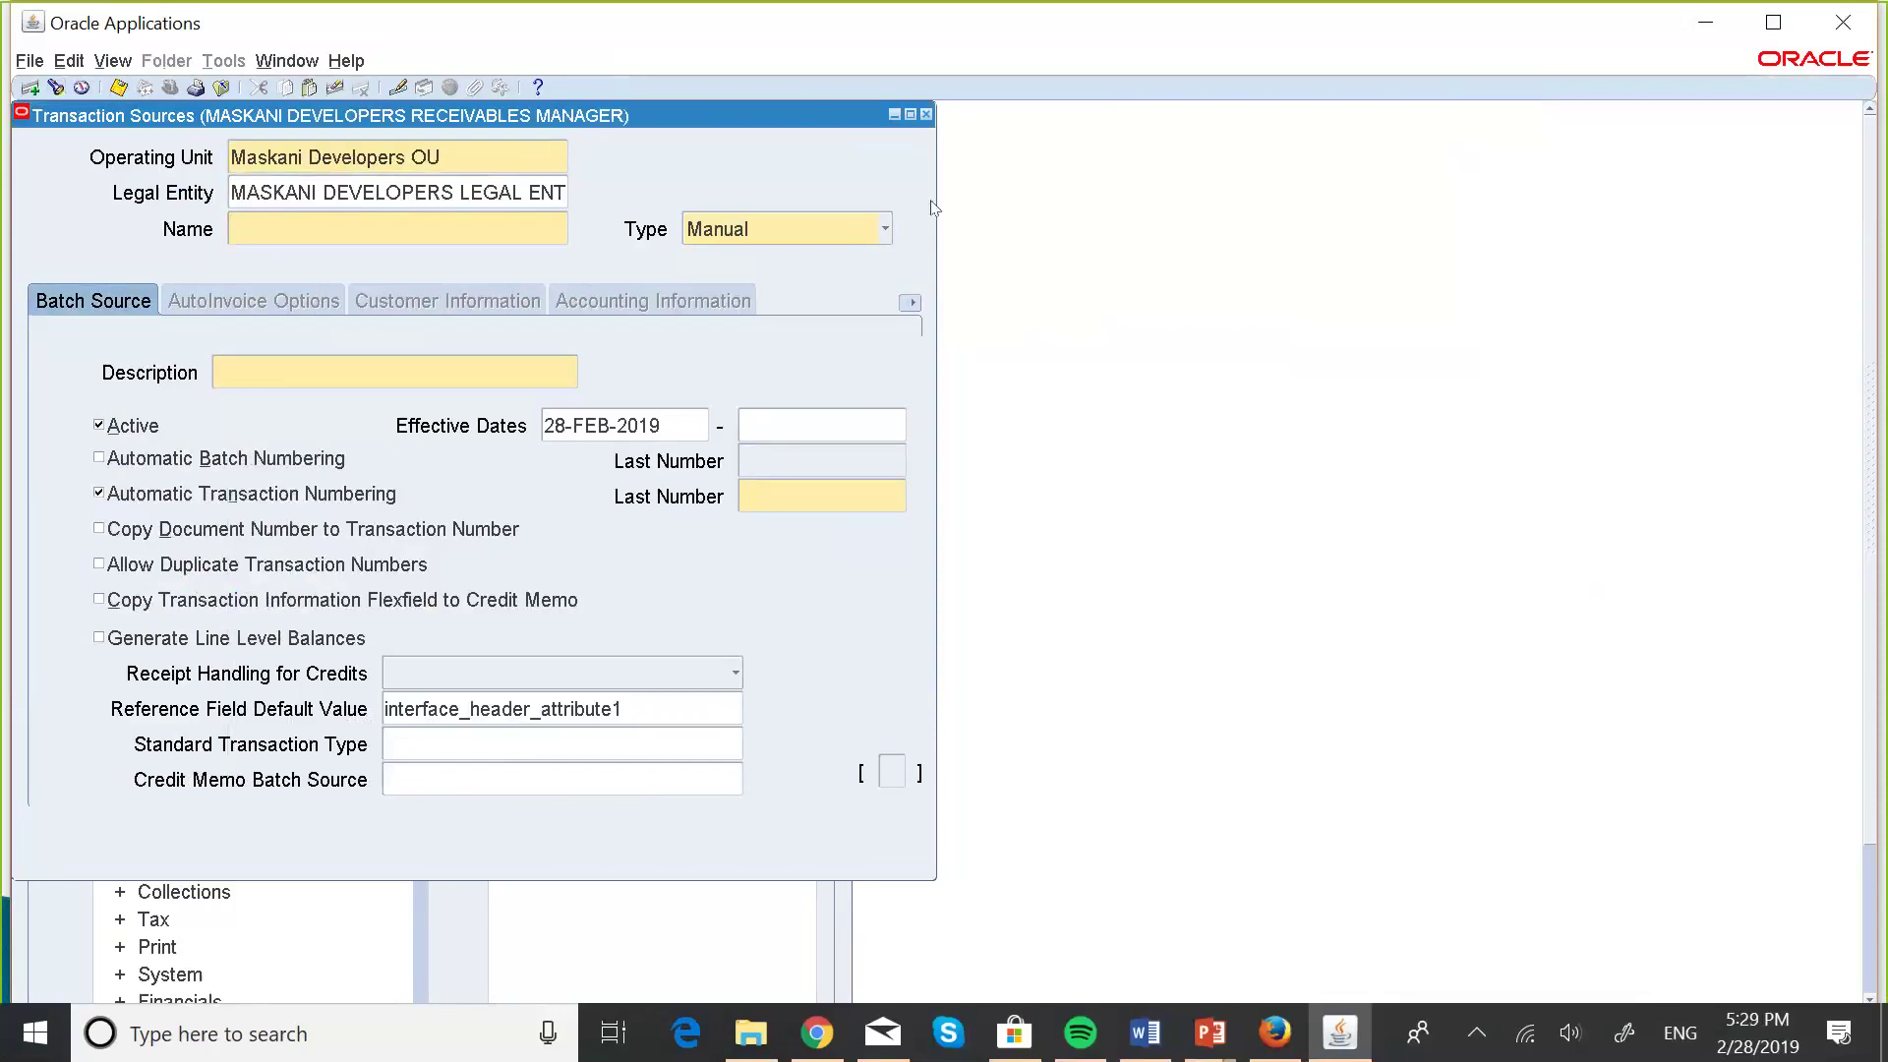
{"action": "left_click", "coordinate": [927, 114]}
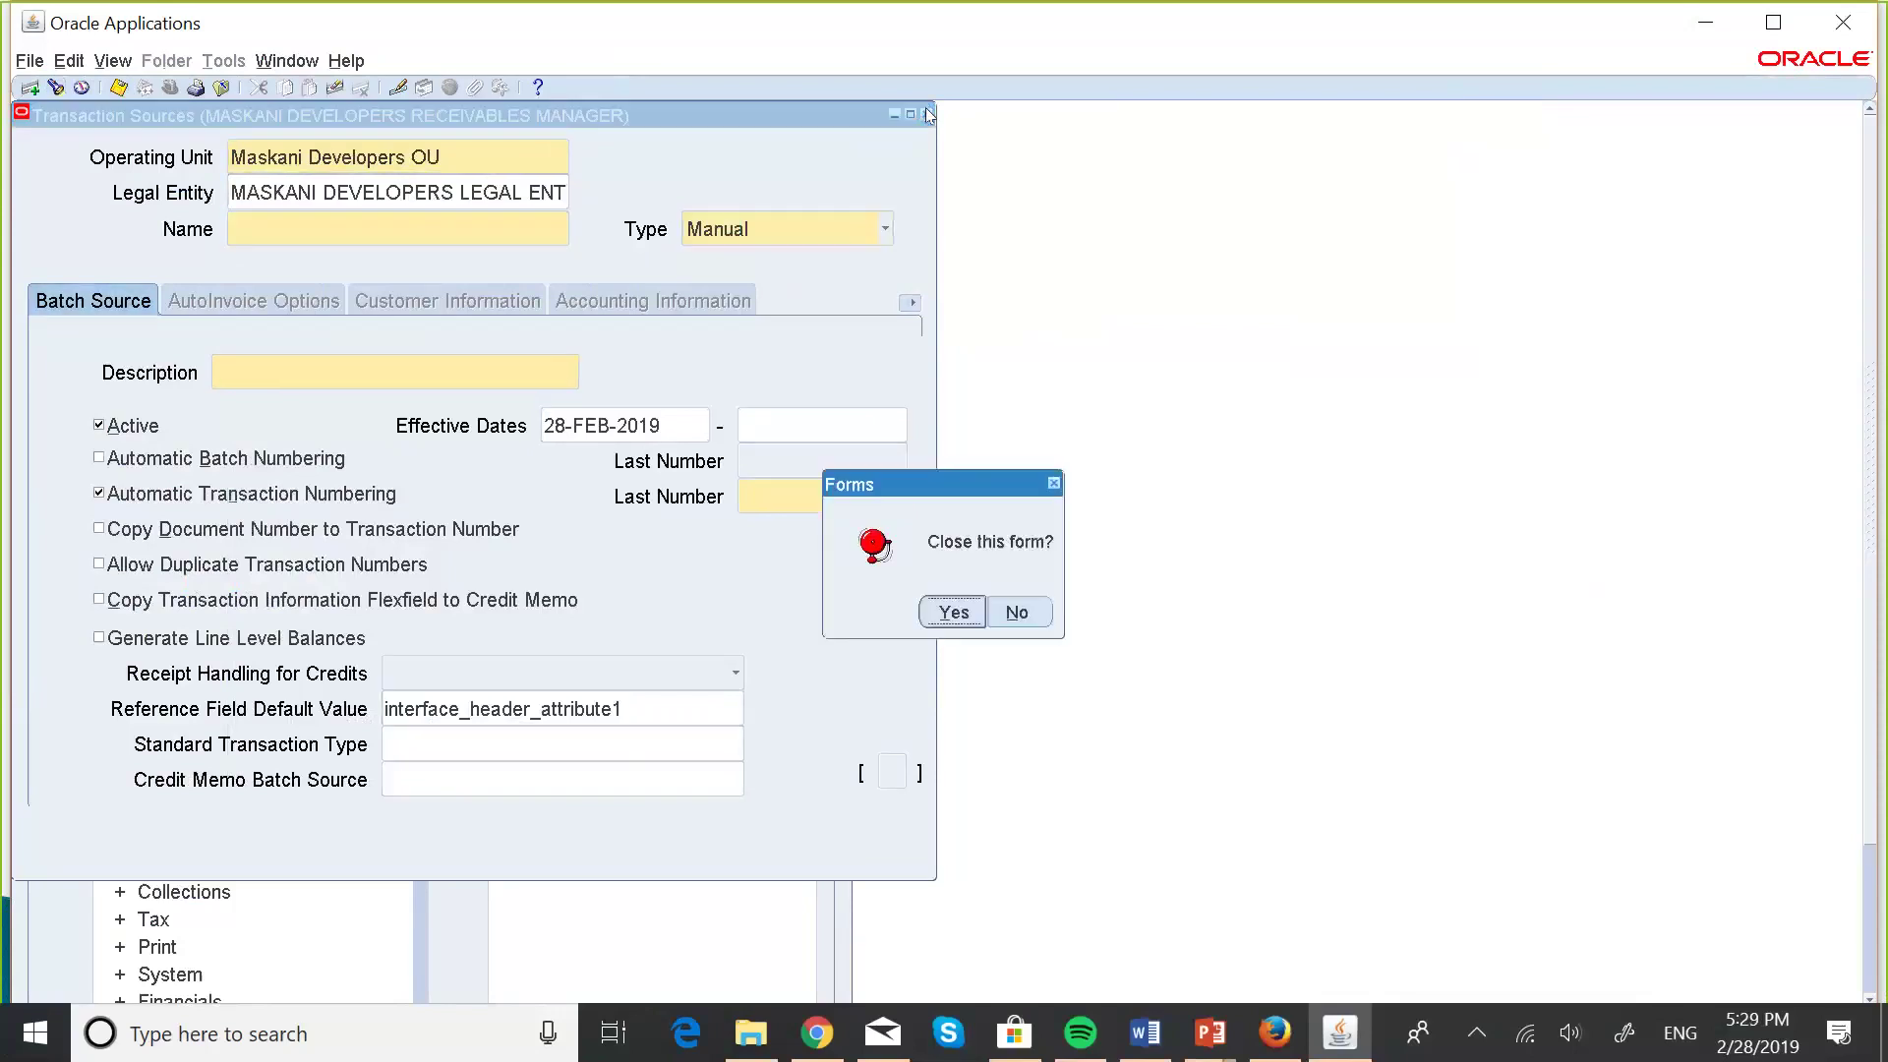
{"action": "left_click", "coordinate": [954, 613]}
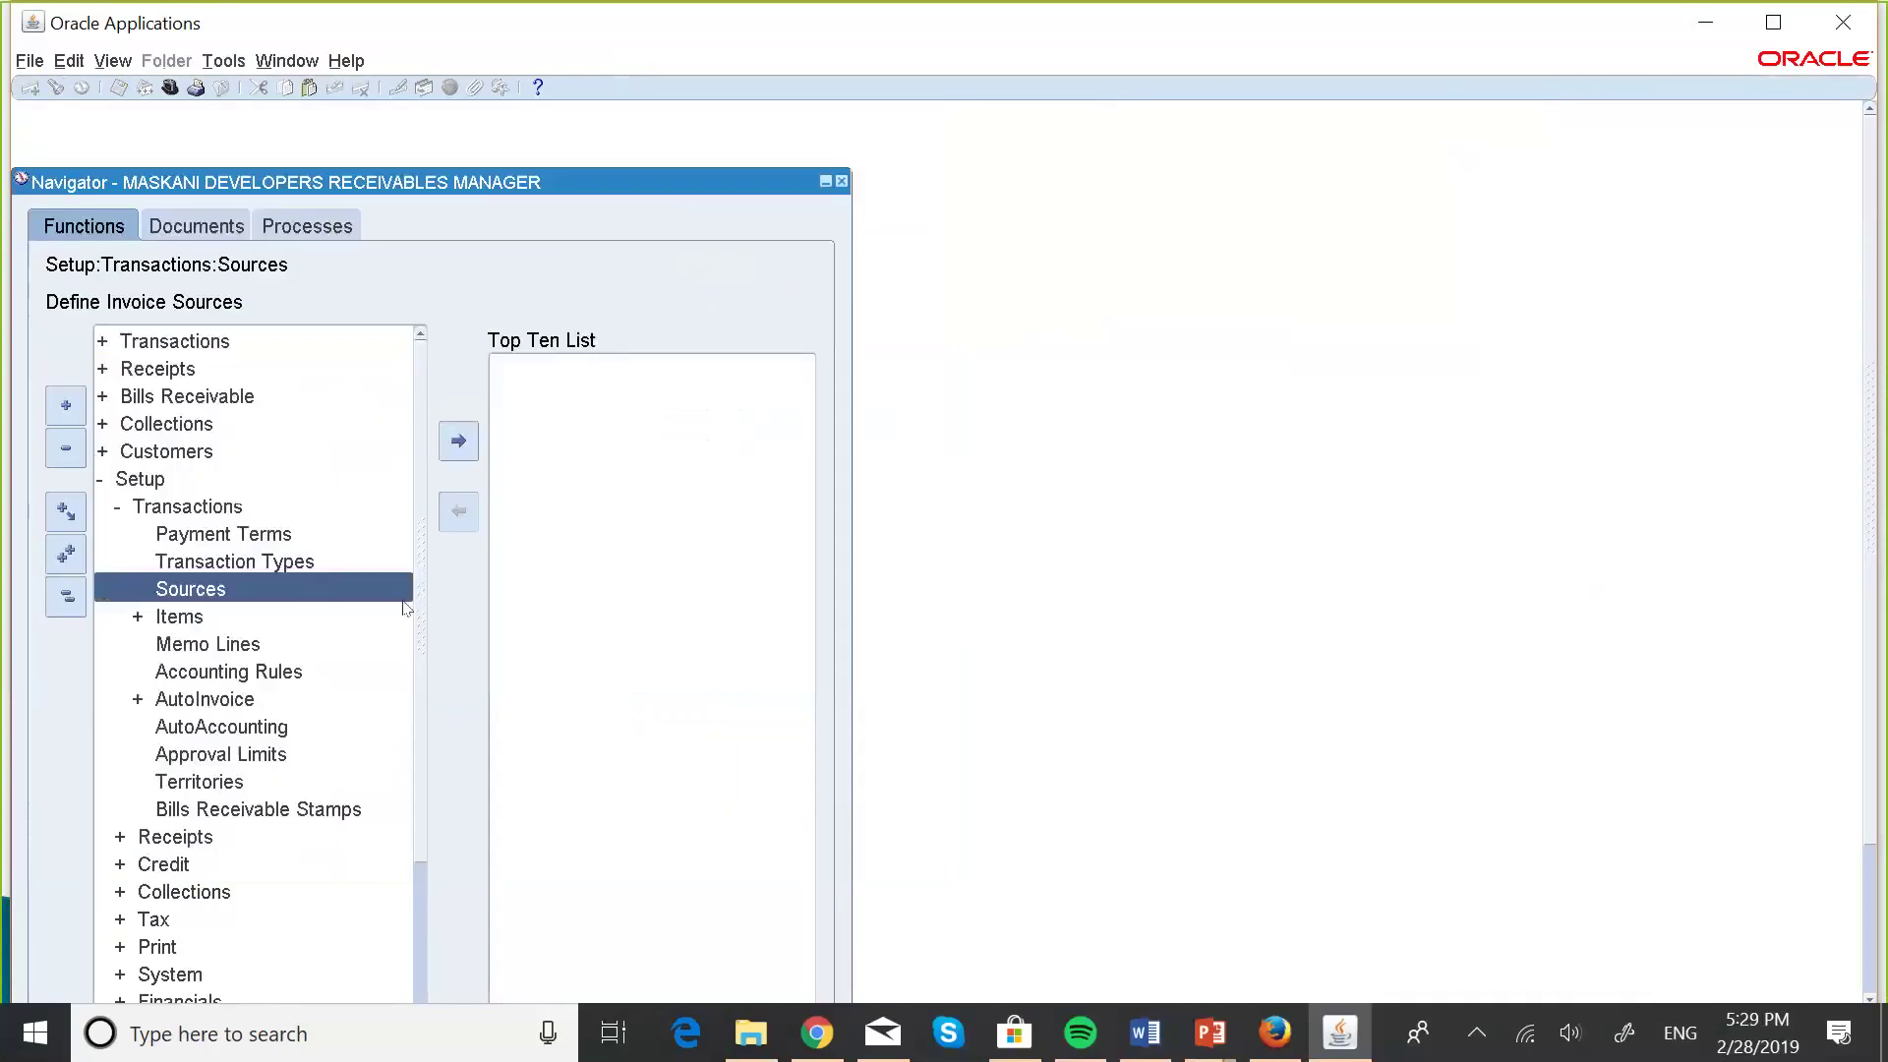
- Open the Transaction Sources form and retrieve the existing Maskani Developers Manual source
{"action": "double_click", "coordinate": [393, 591]}
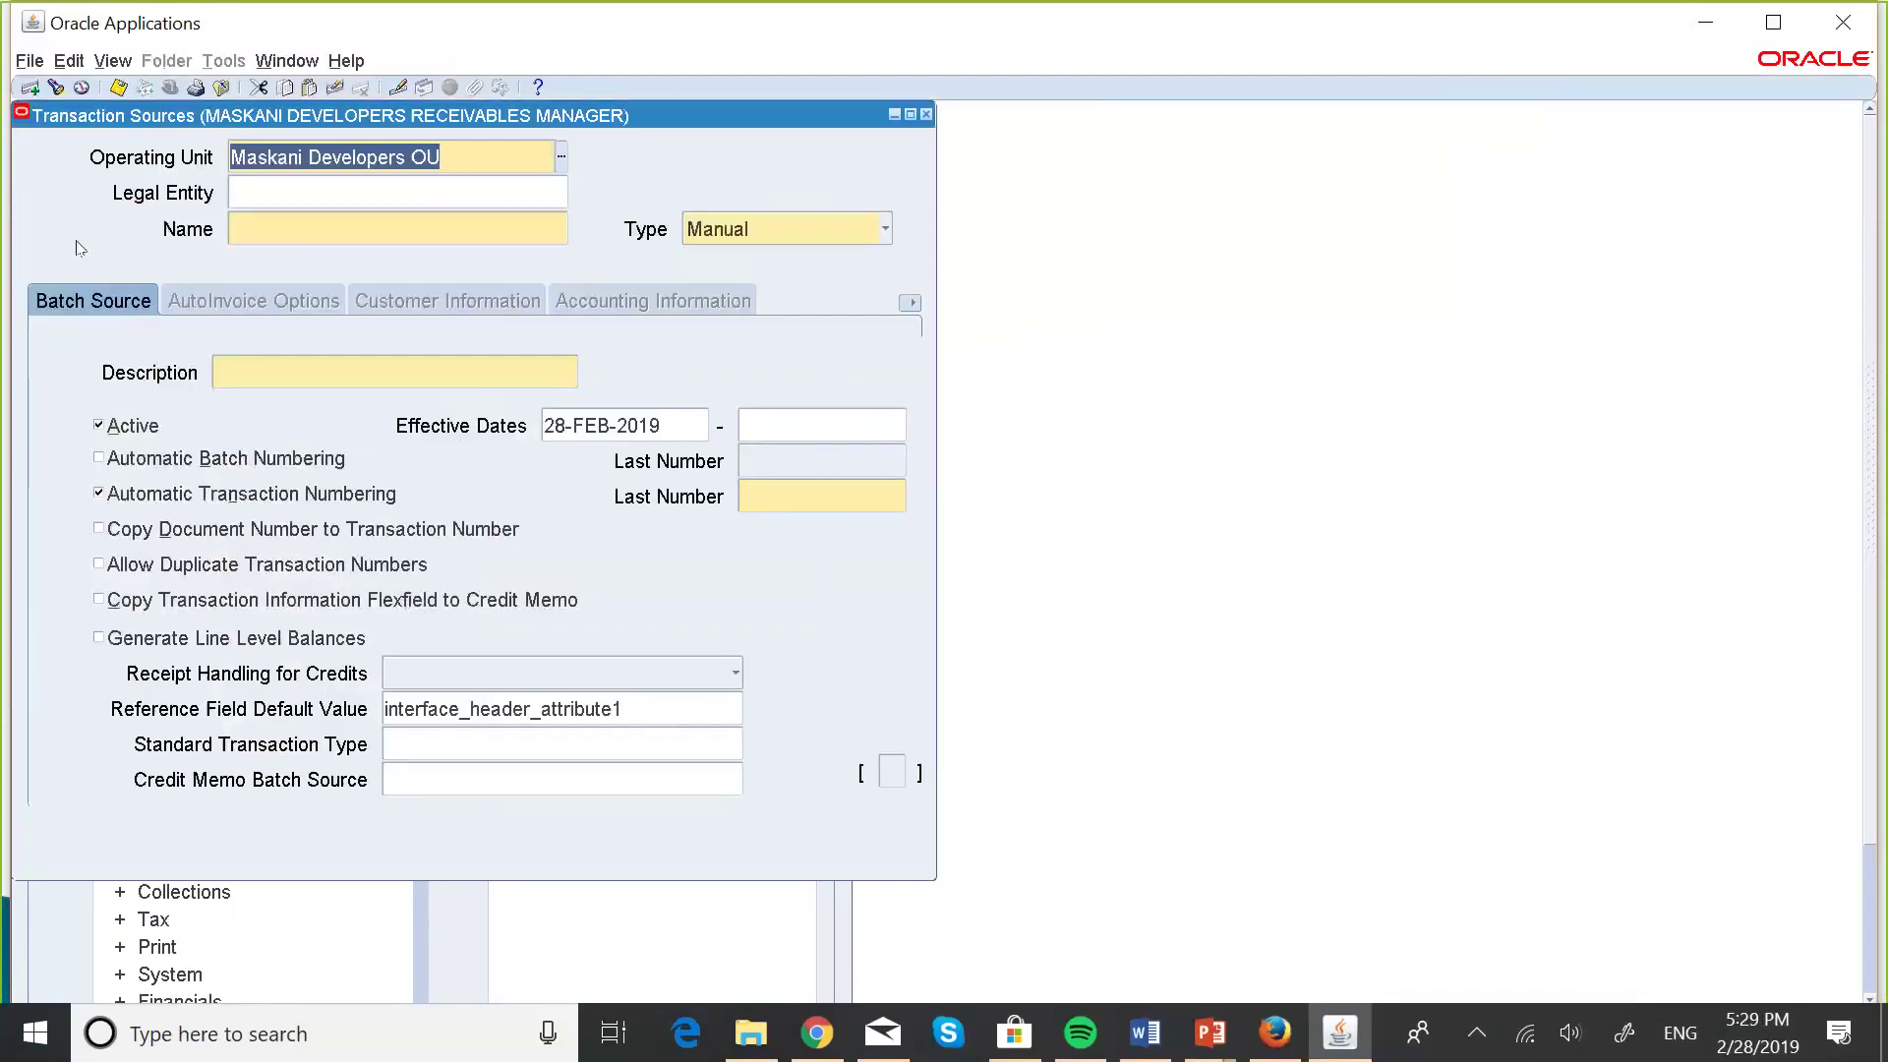
{"action": "left_click", "coordinate": [56, 88]}
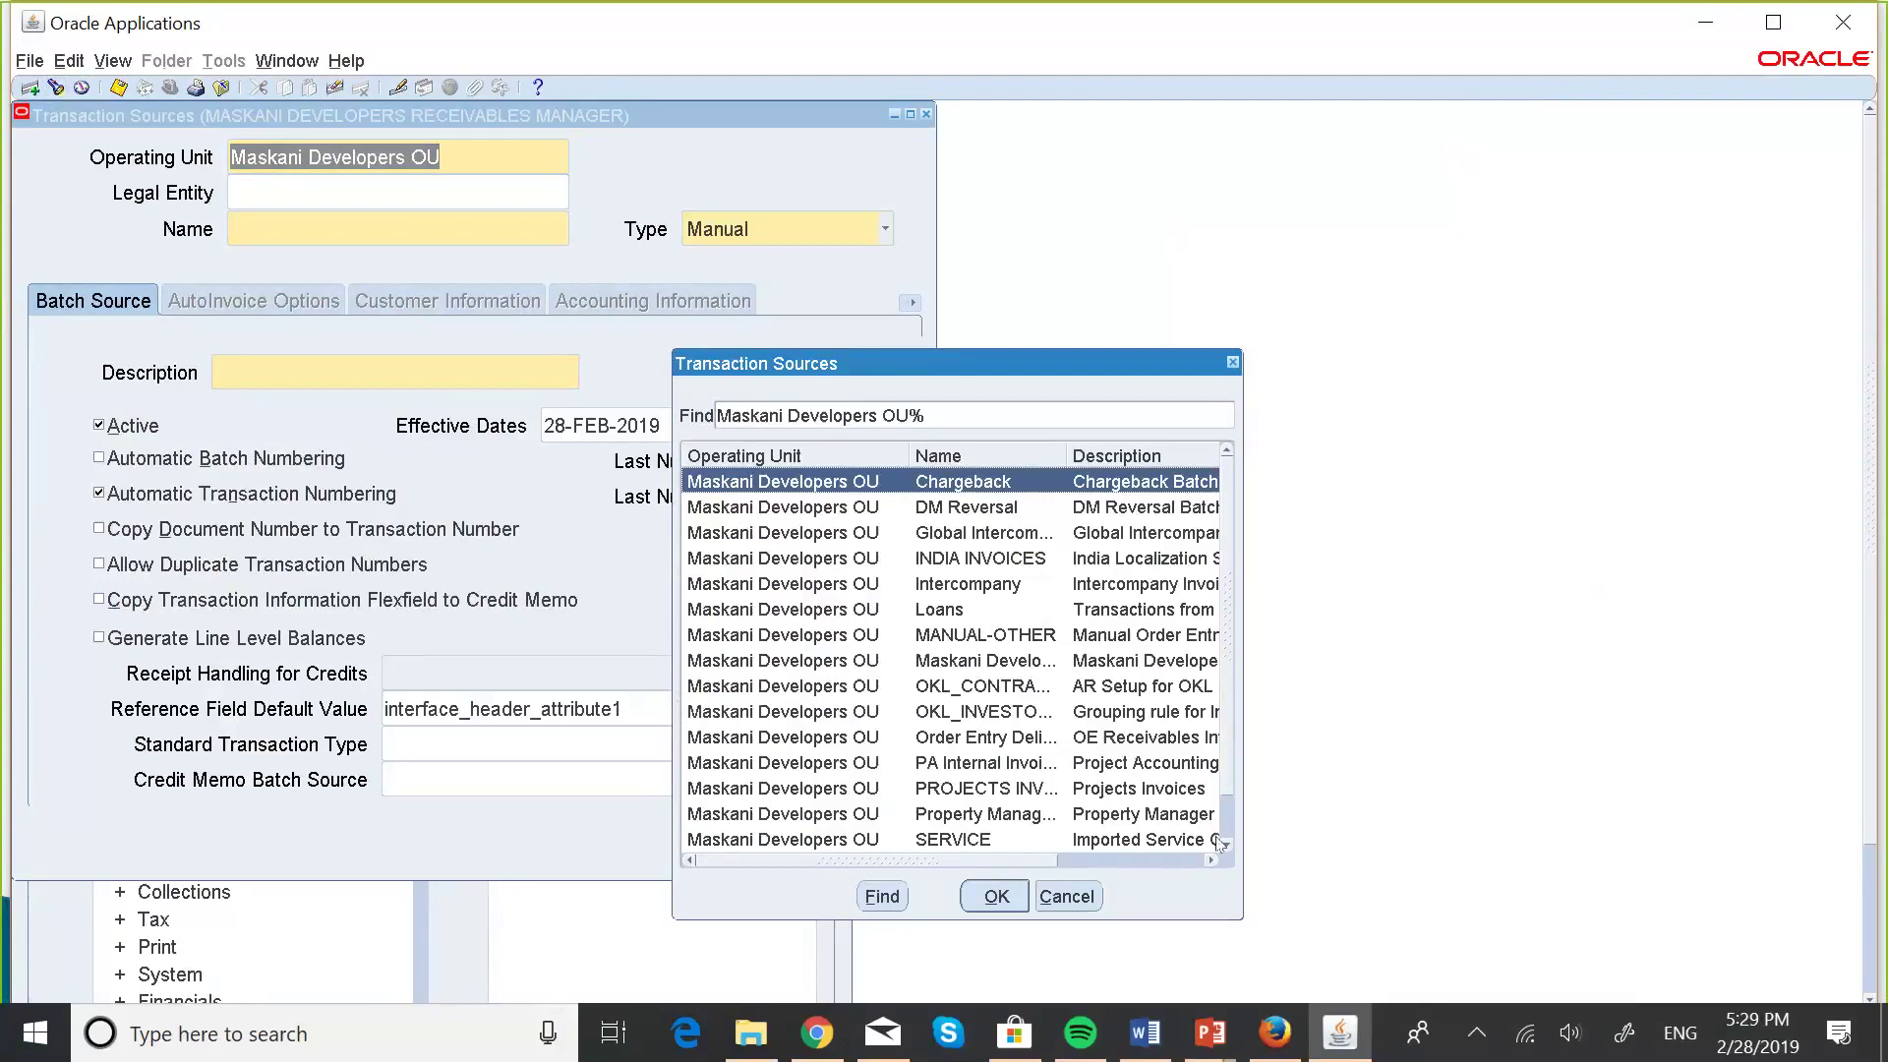
{"action": "left_click", "coordinate": [996, 662]}
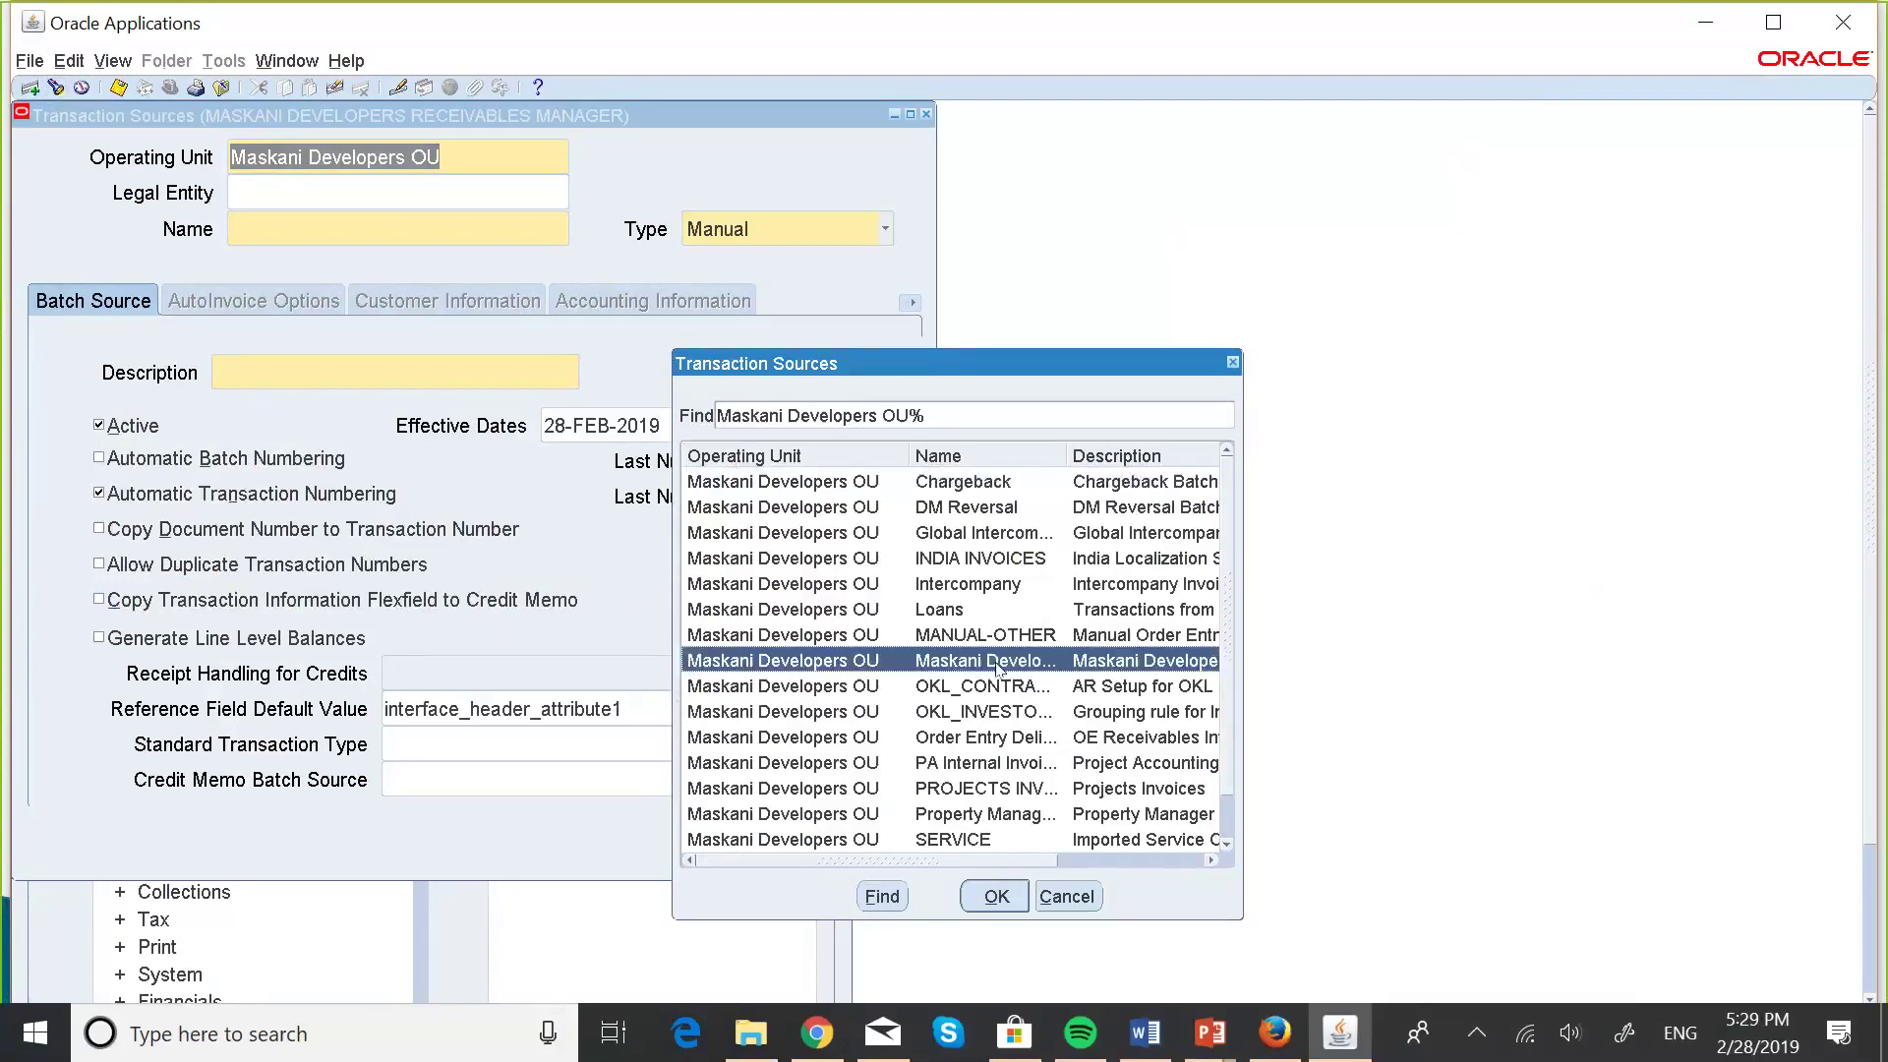
{"action": "left_click", "coordinate": [996, 896]}
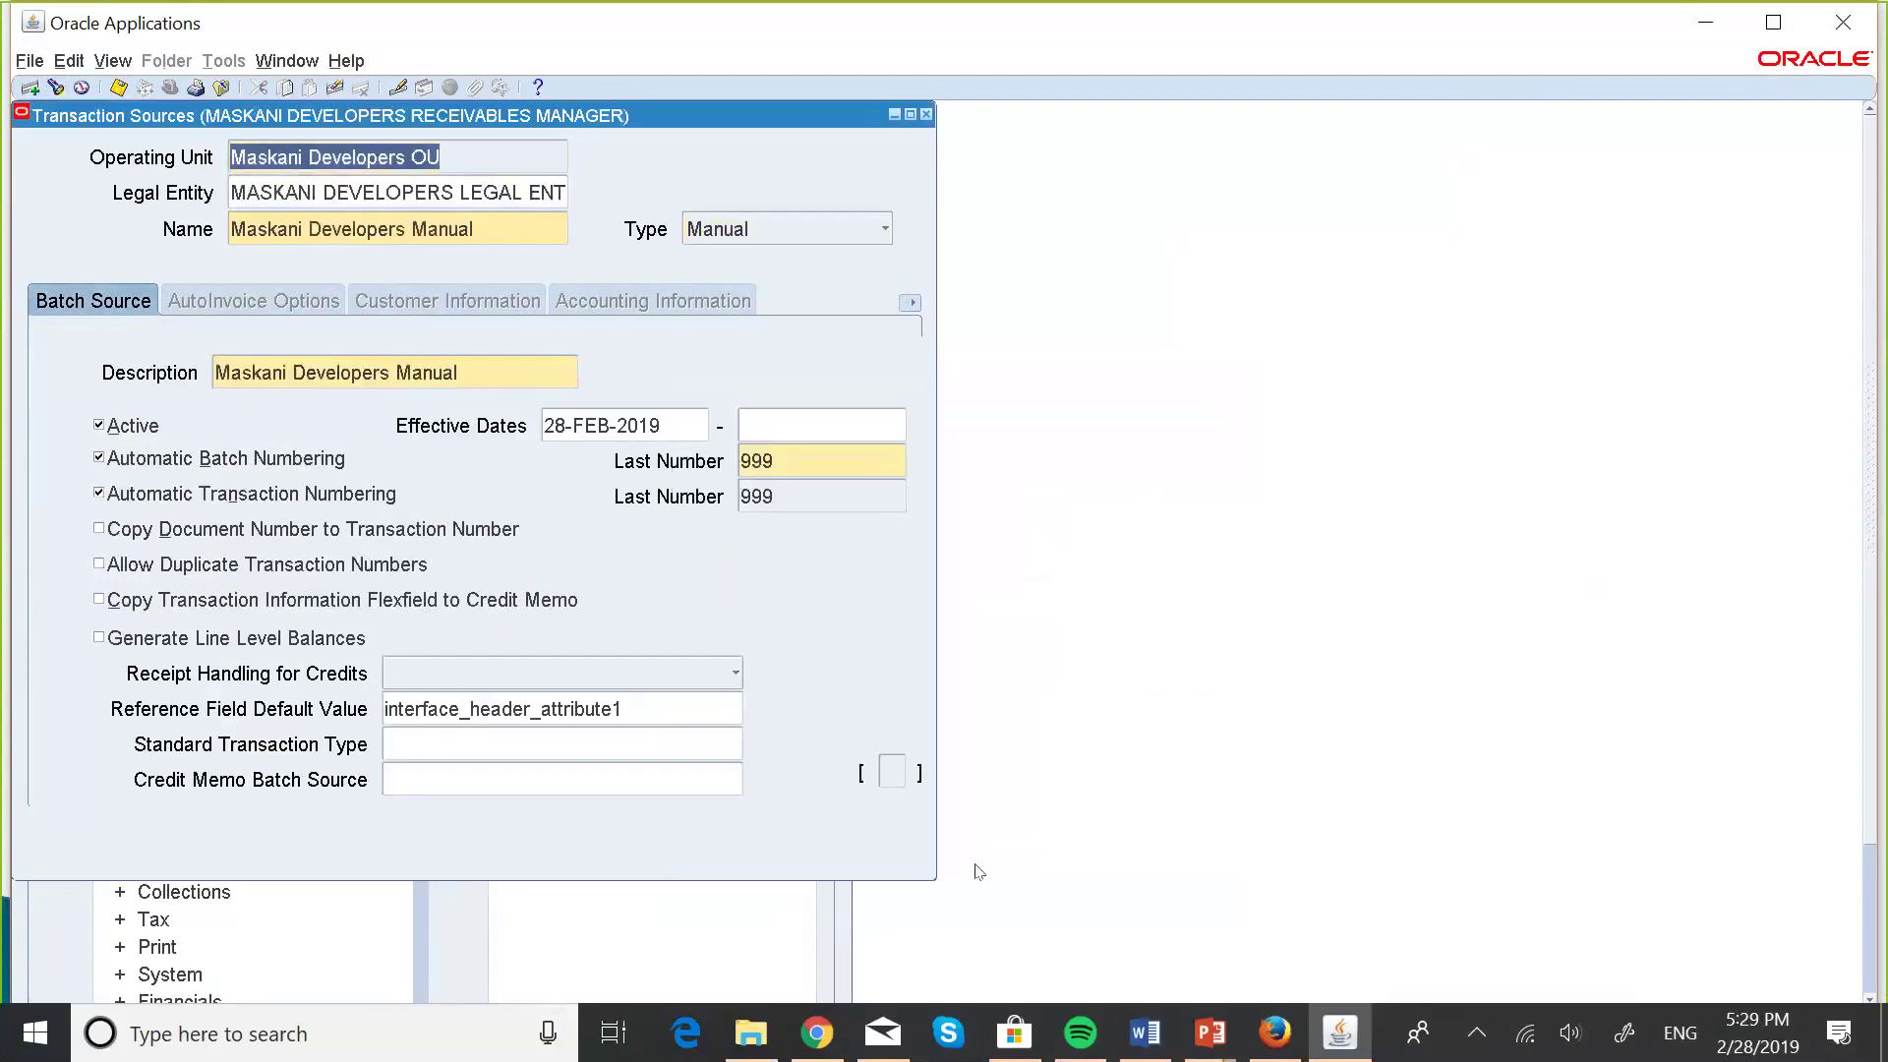
- Assign Maskani Project Invo as the manual source's standard transaction type, then save and close the source
{"action": "left_click", "coordinate": [473, 733]}
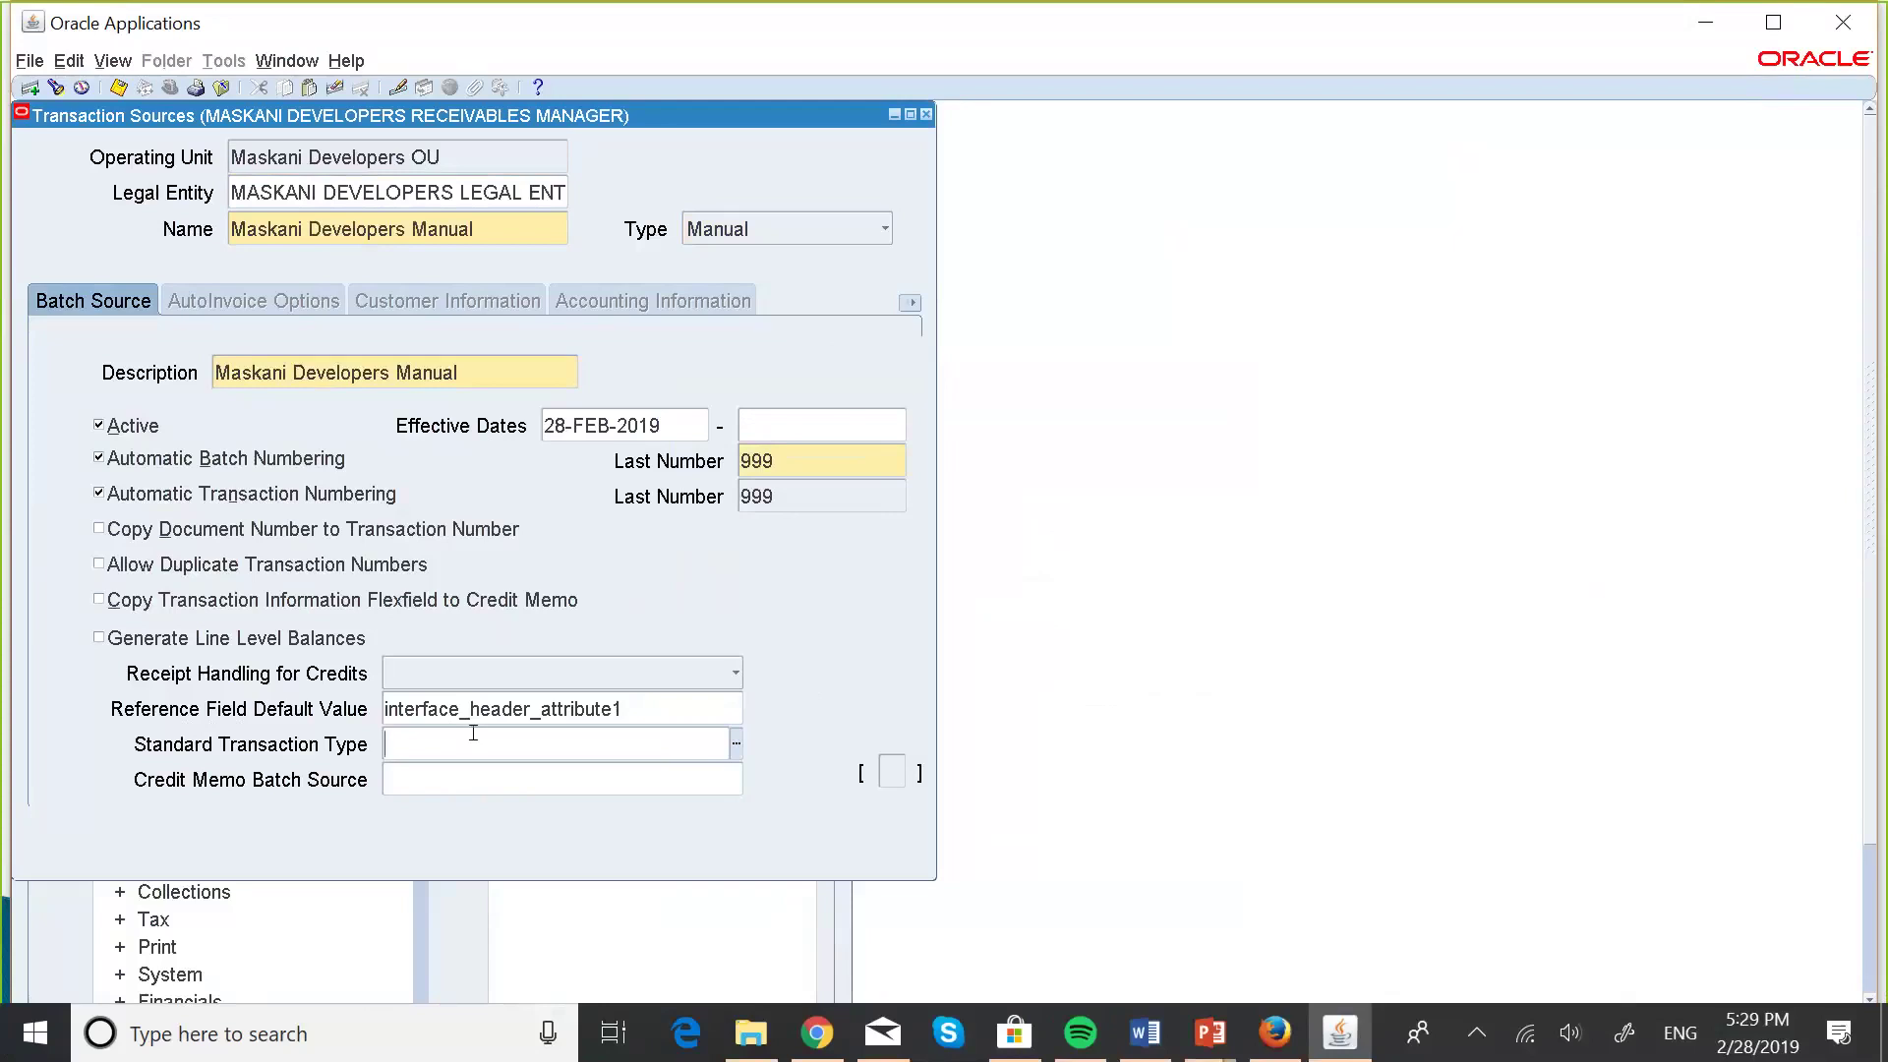
{"action": "left_click", "coordinate": [739, 752]}
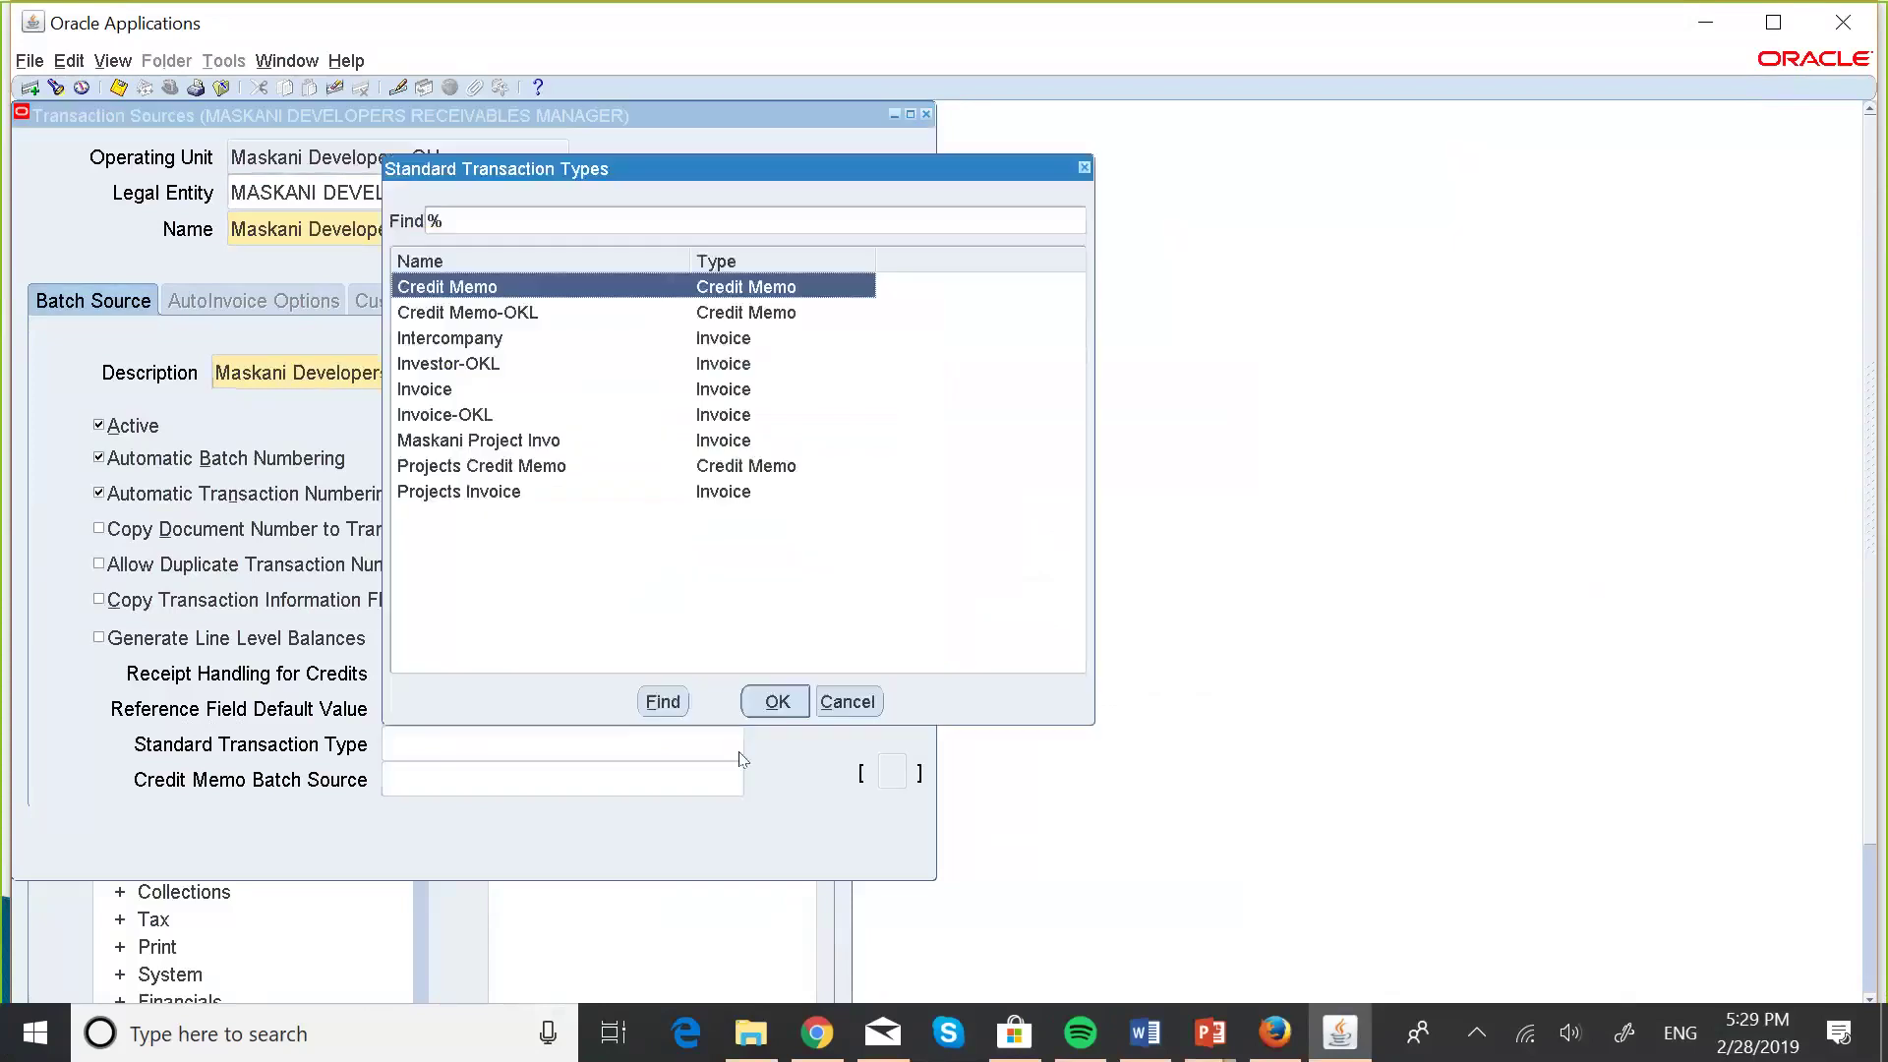
{"action": "left_click", "coordinate": [531, 444]}
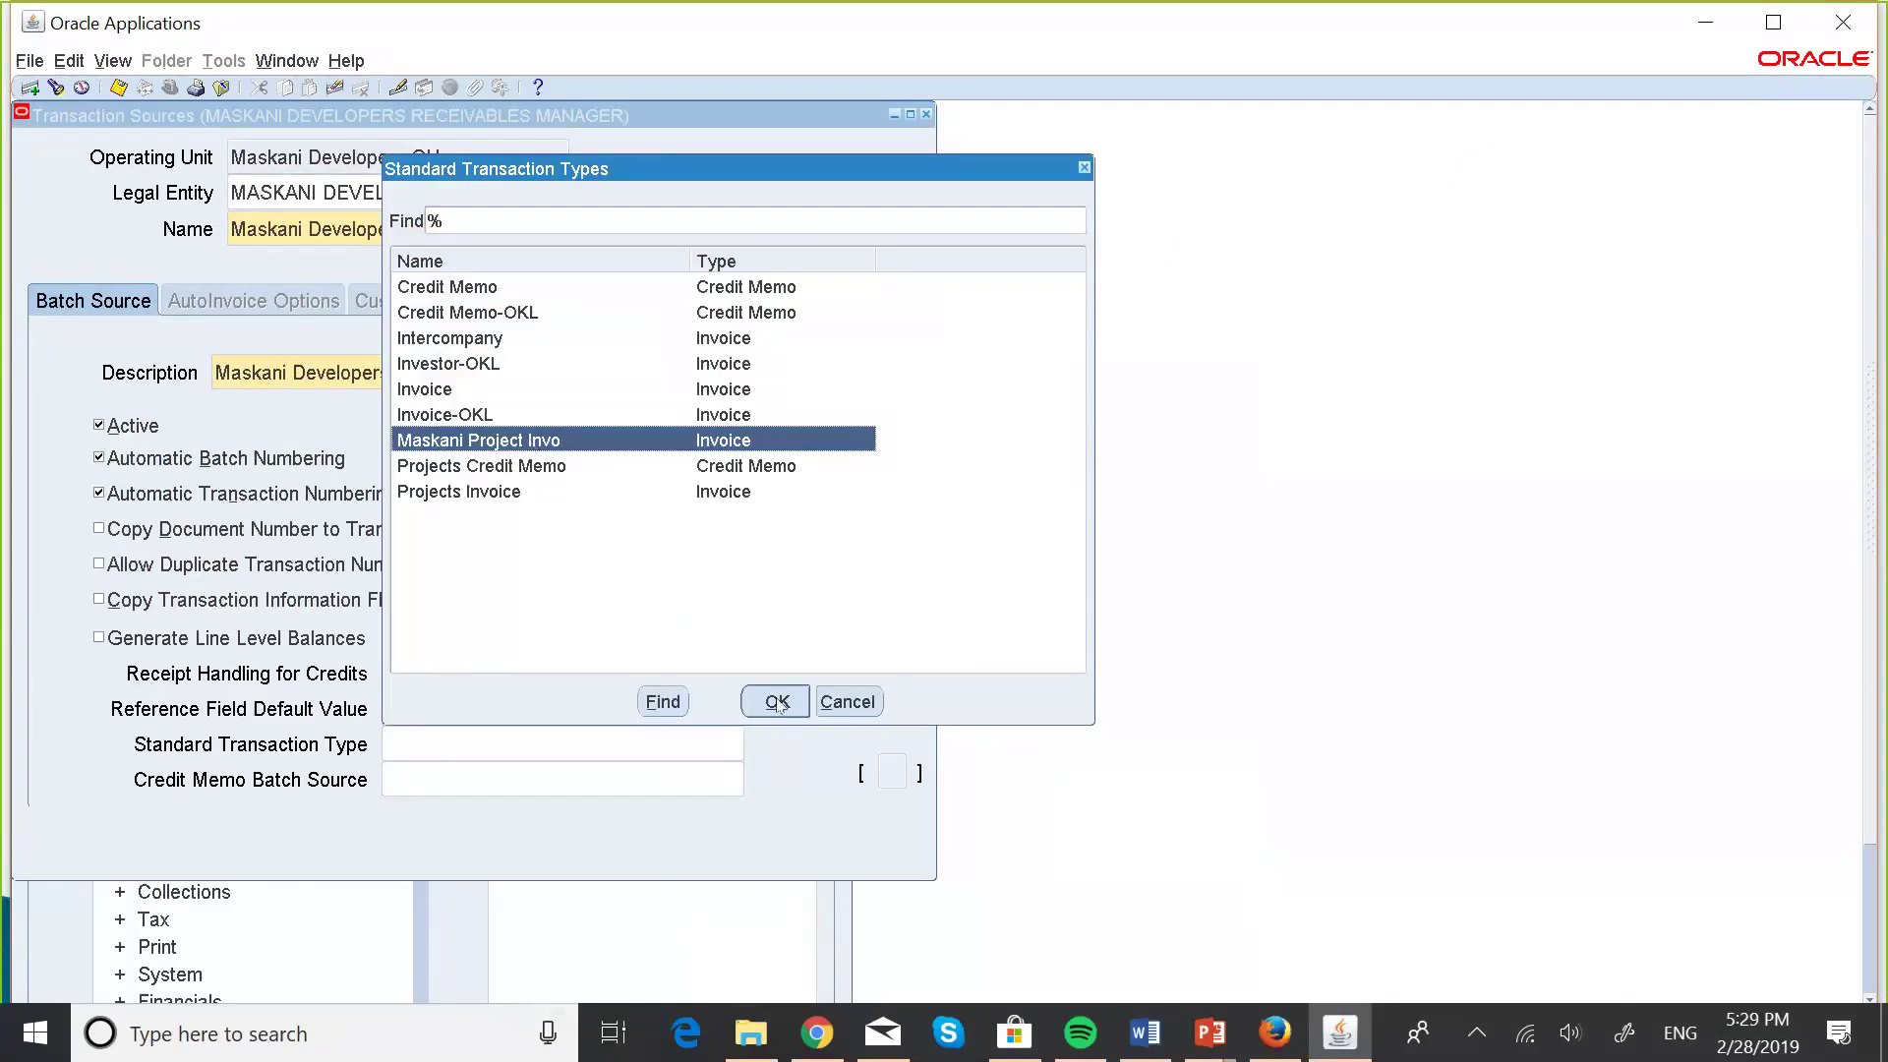
{"action": "left_click", "coordinate": [777, 702]}
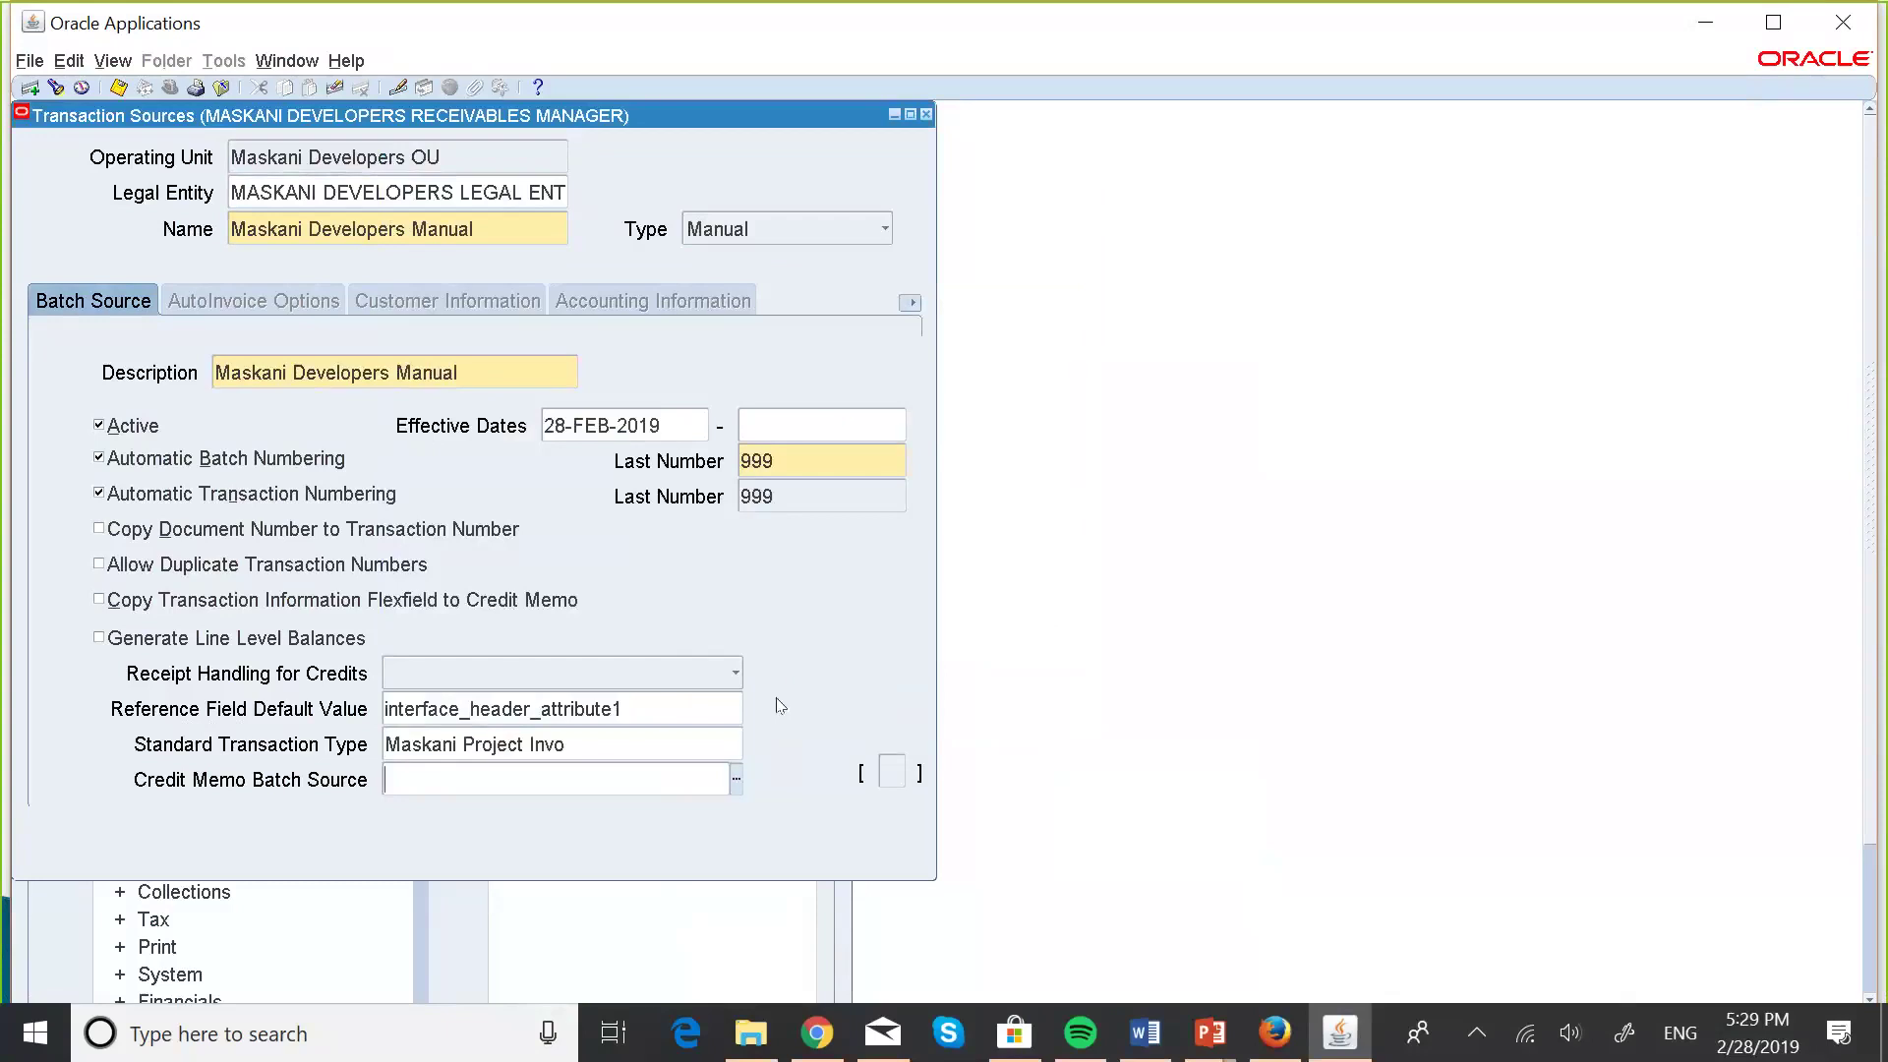
{"action": "left_click", "coordinate": [117, 88]}
{"action": "left_click", "coordinate": [927, 115]}
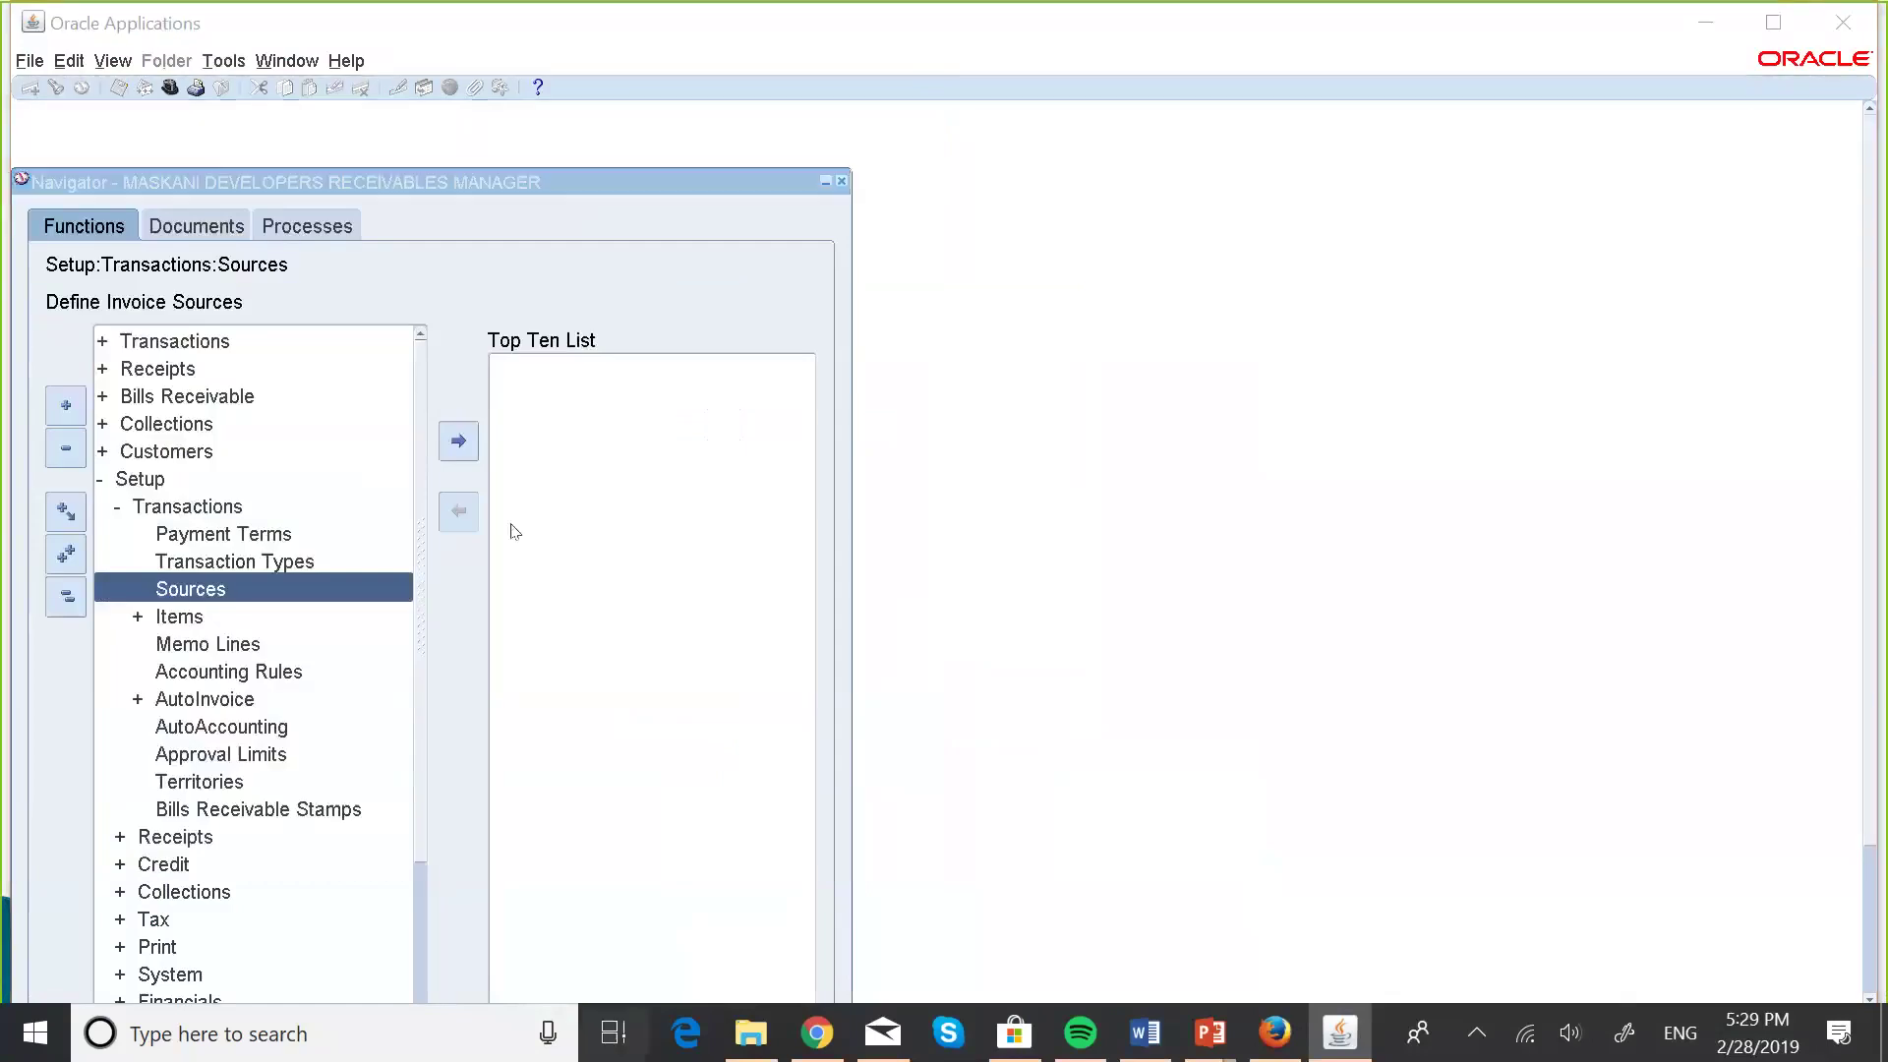
- Switch to the PowerPoint slide show and advance to the Standard Memo Lines slide
{"action": "key", "text": "super+Tab"}
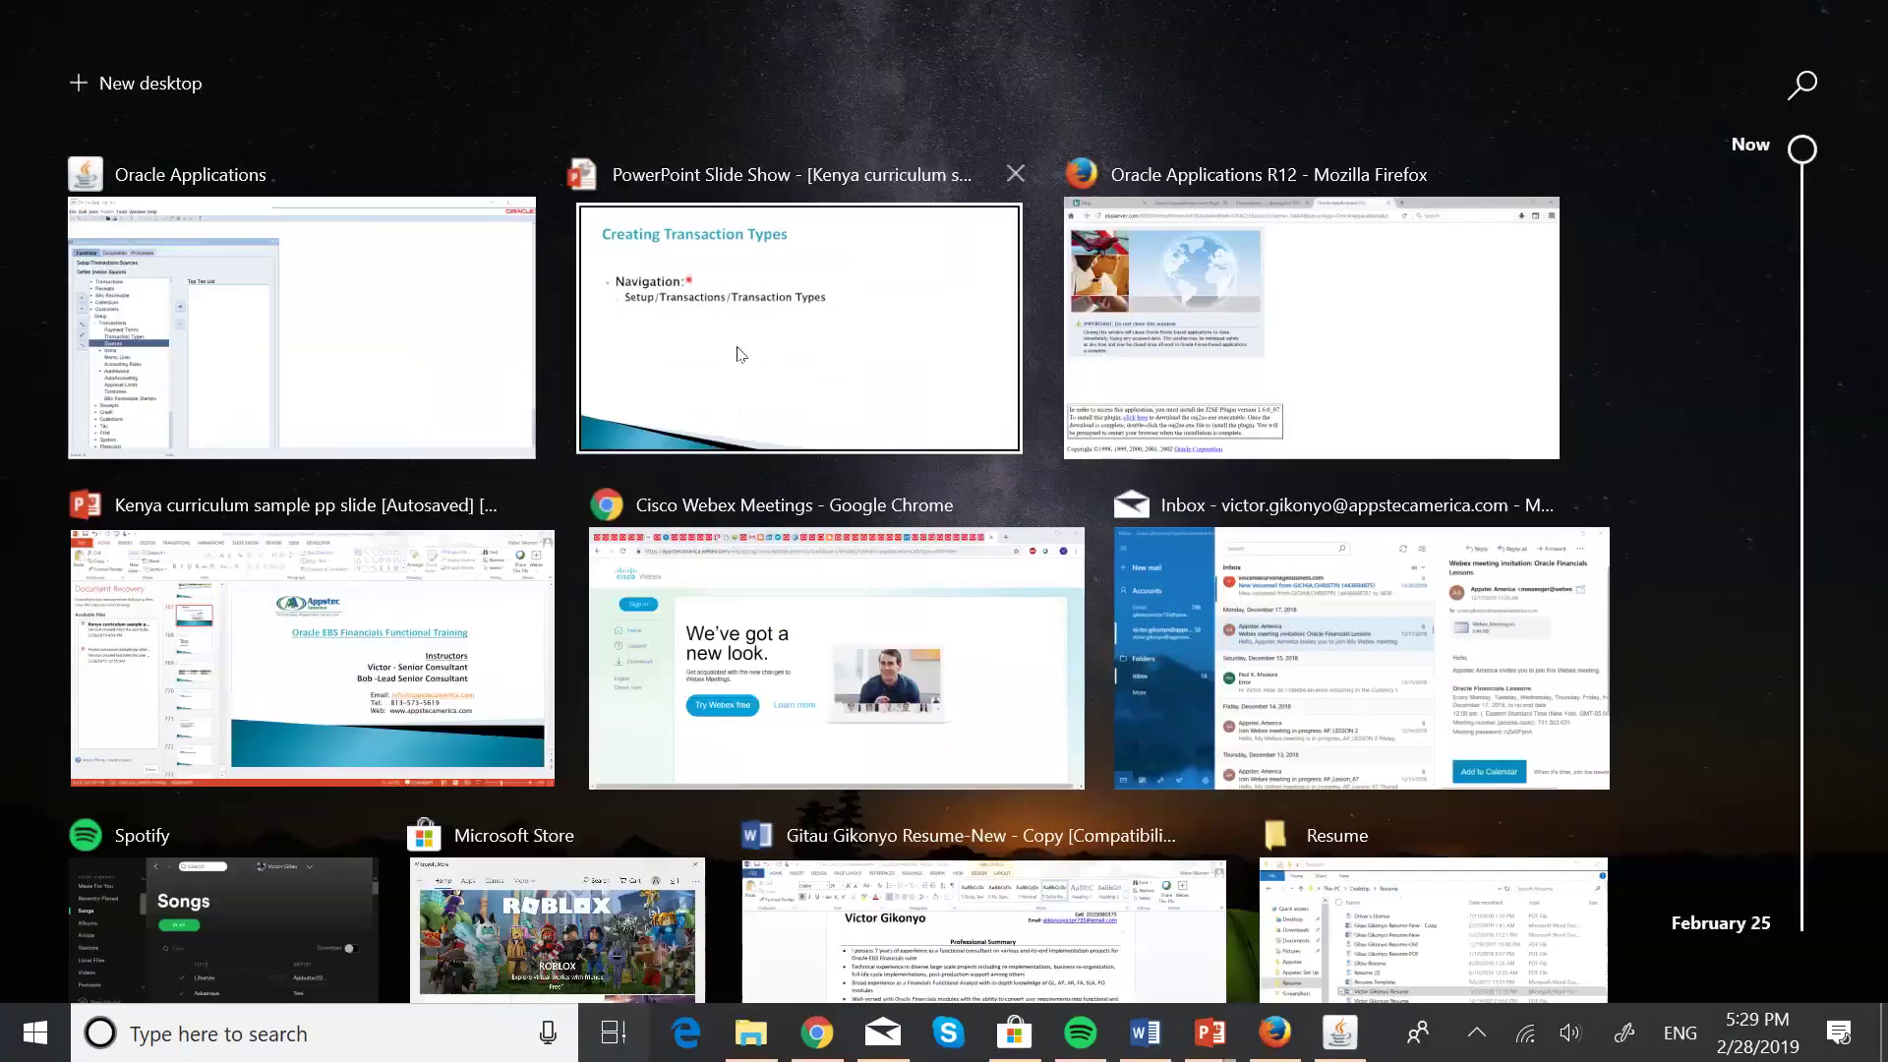
{"action": "left_click", "coordinate": [738, 350]}
{"action": "left_click", "coordinate": [736, 345]}
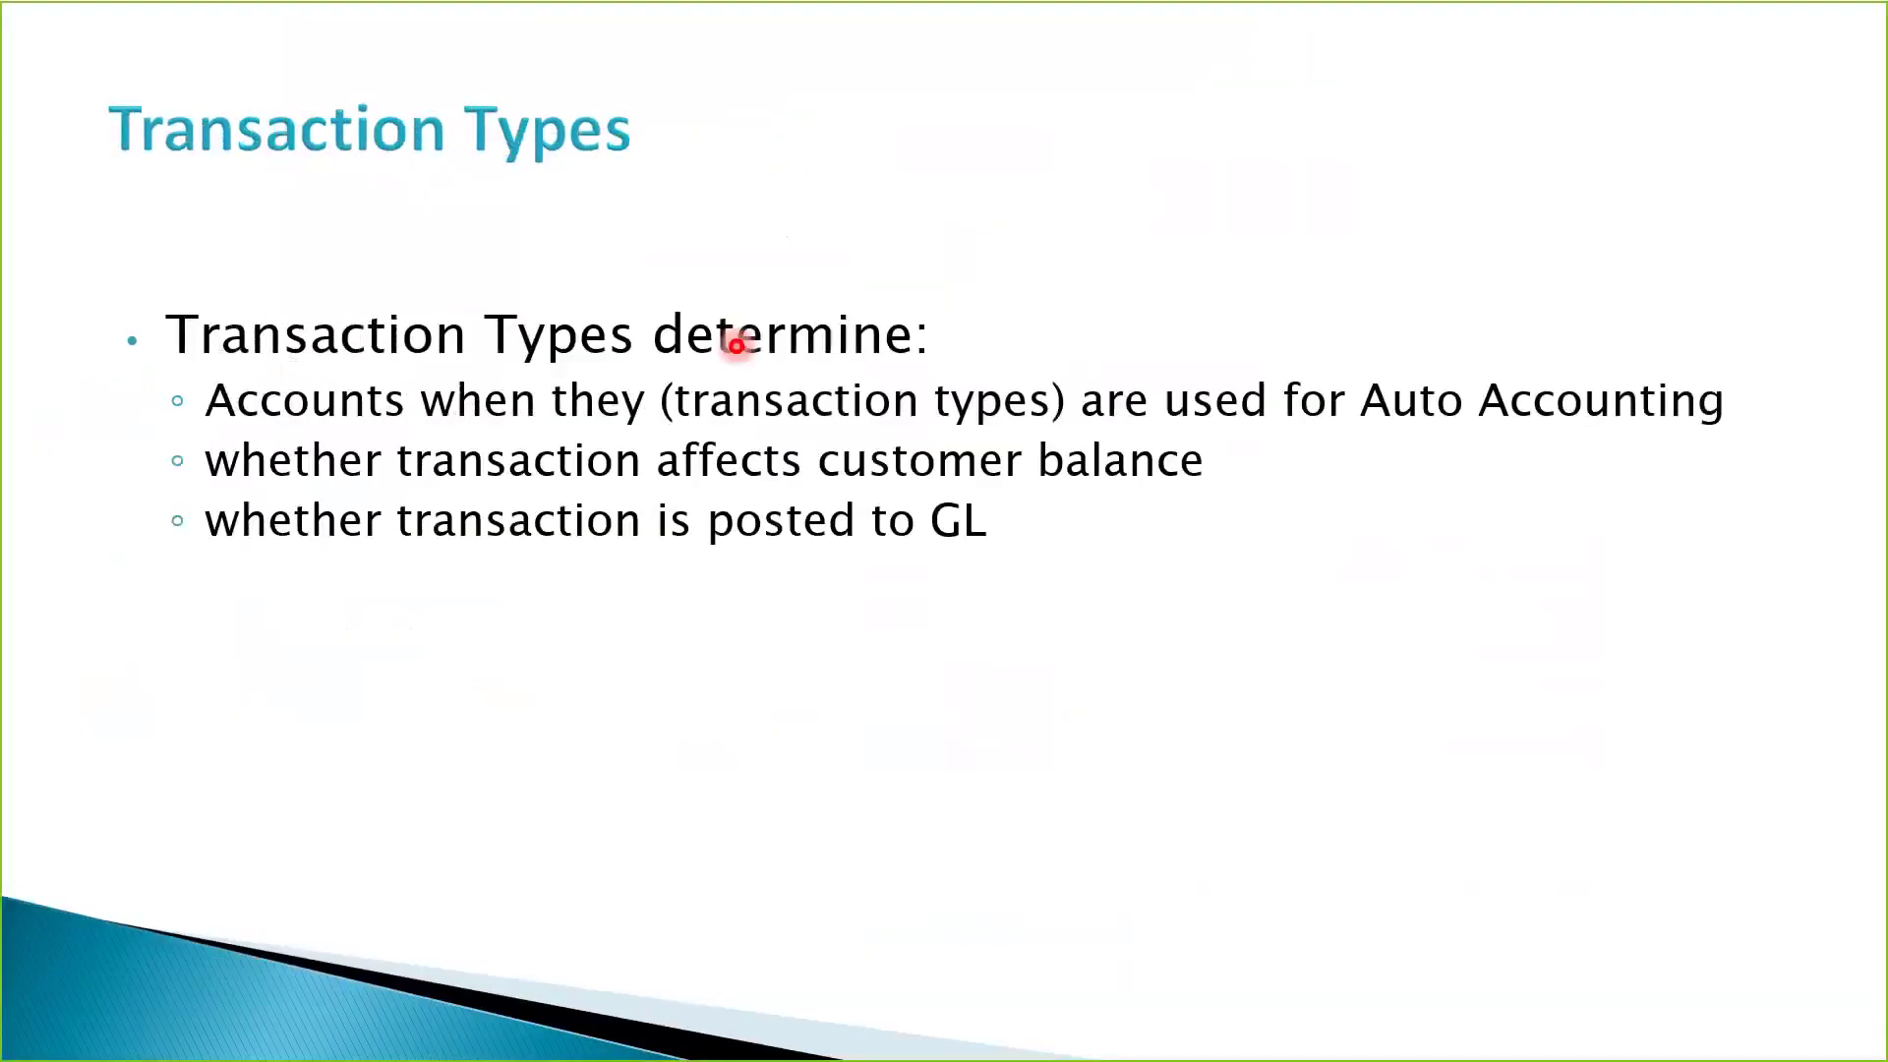
{"action": "left_click", "coordinate": [736, 345]}
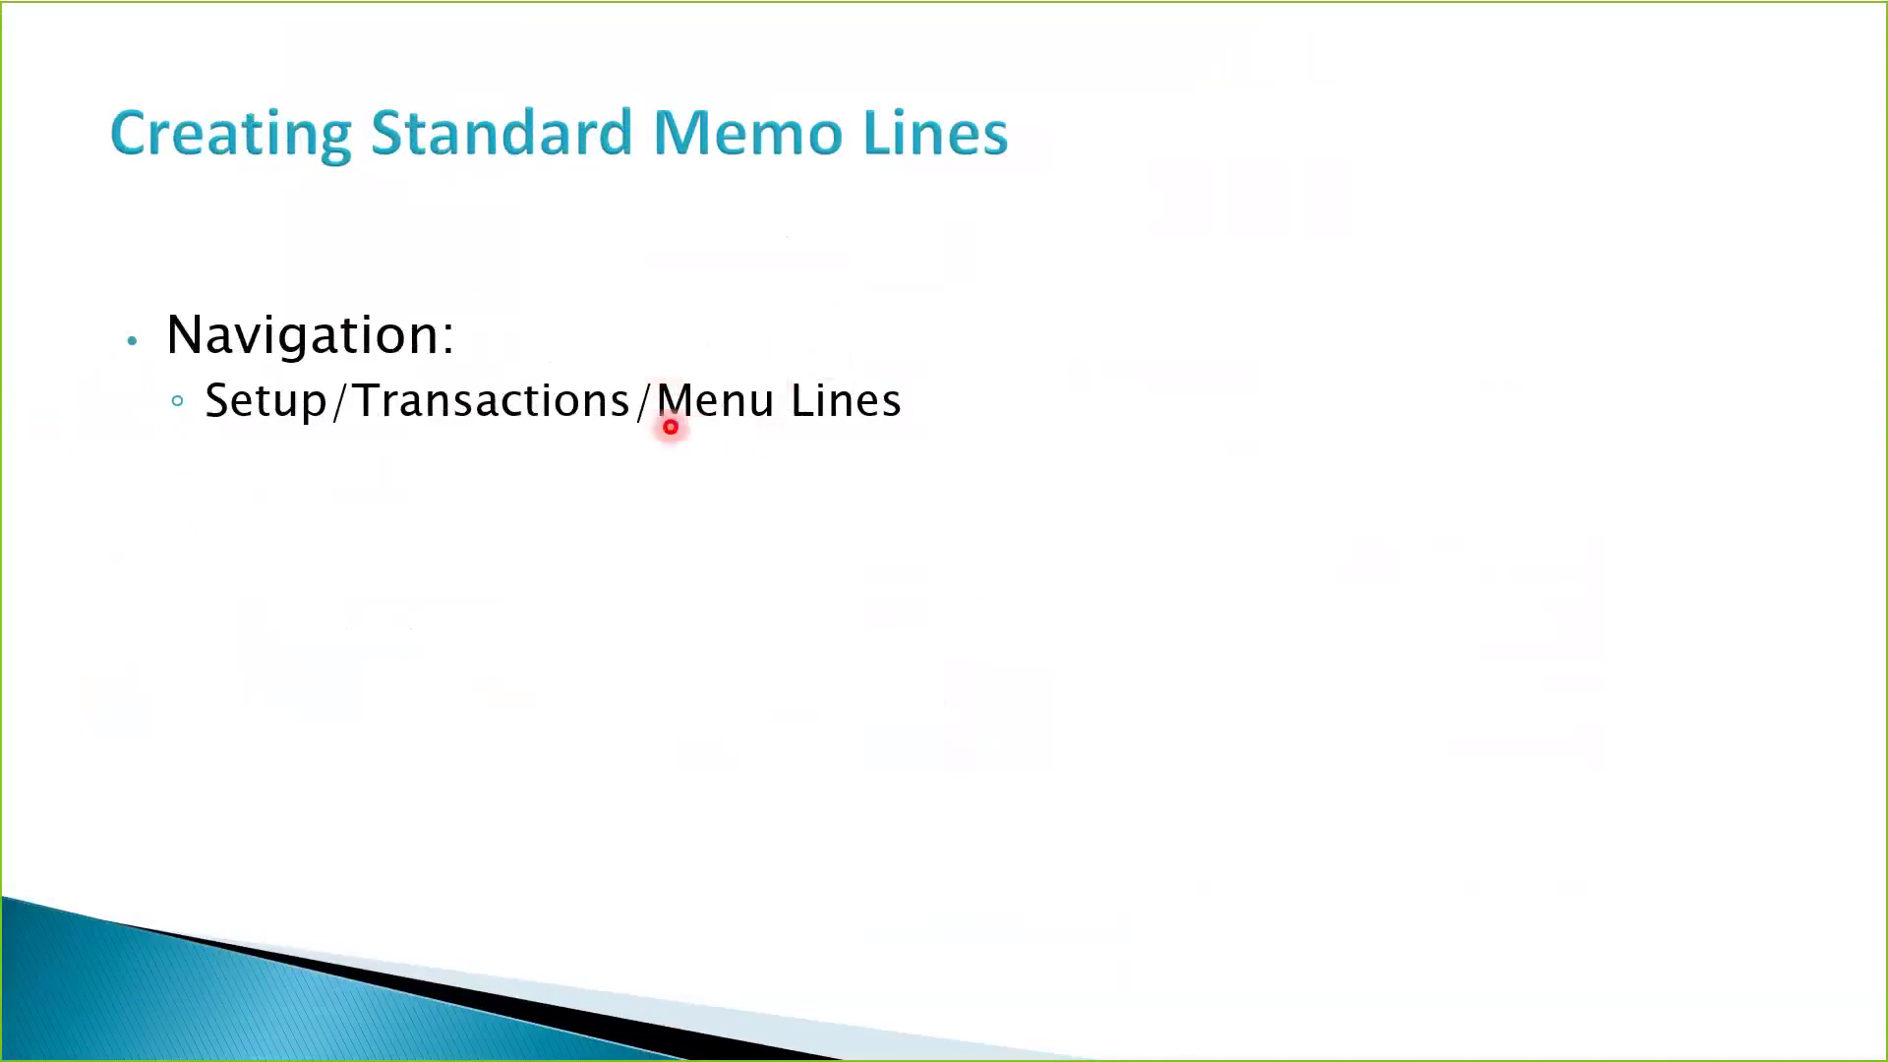
{"action": "left_click", "coordinate": [671, 427]}
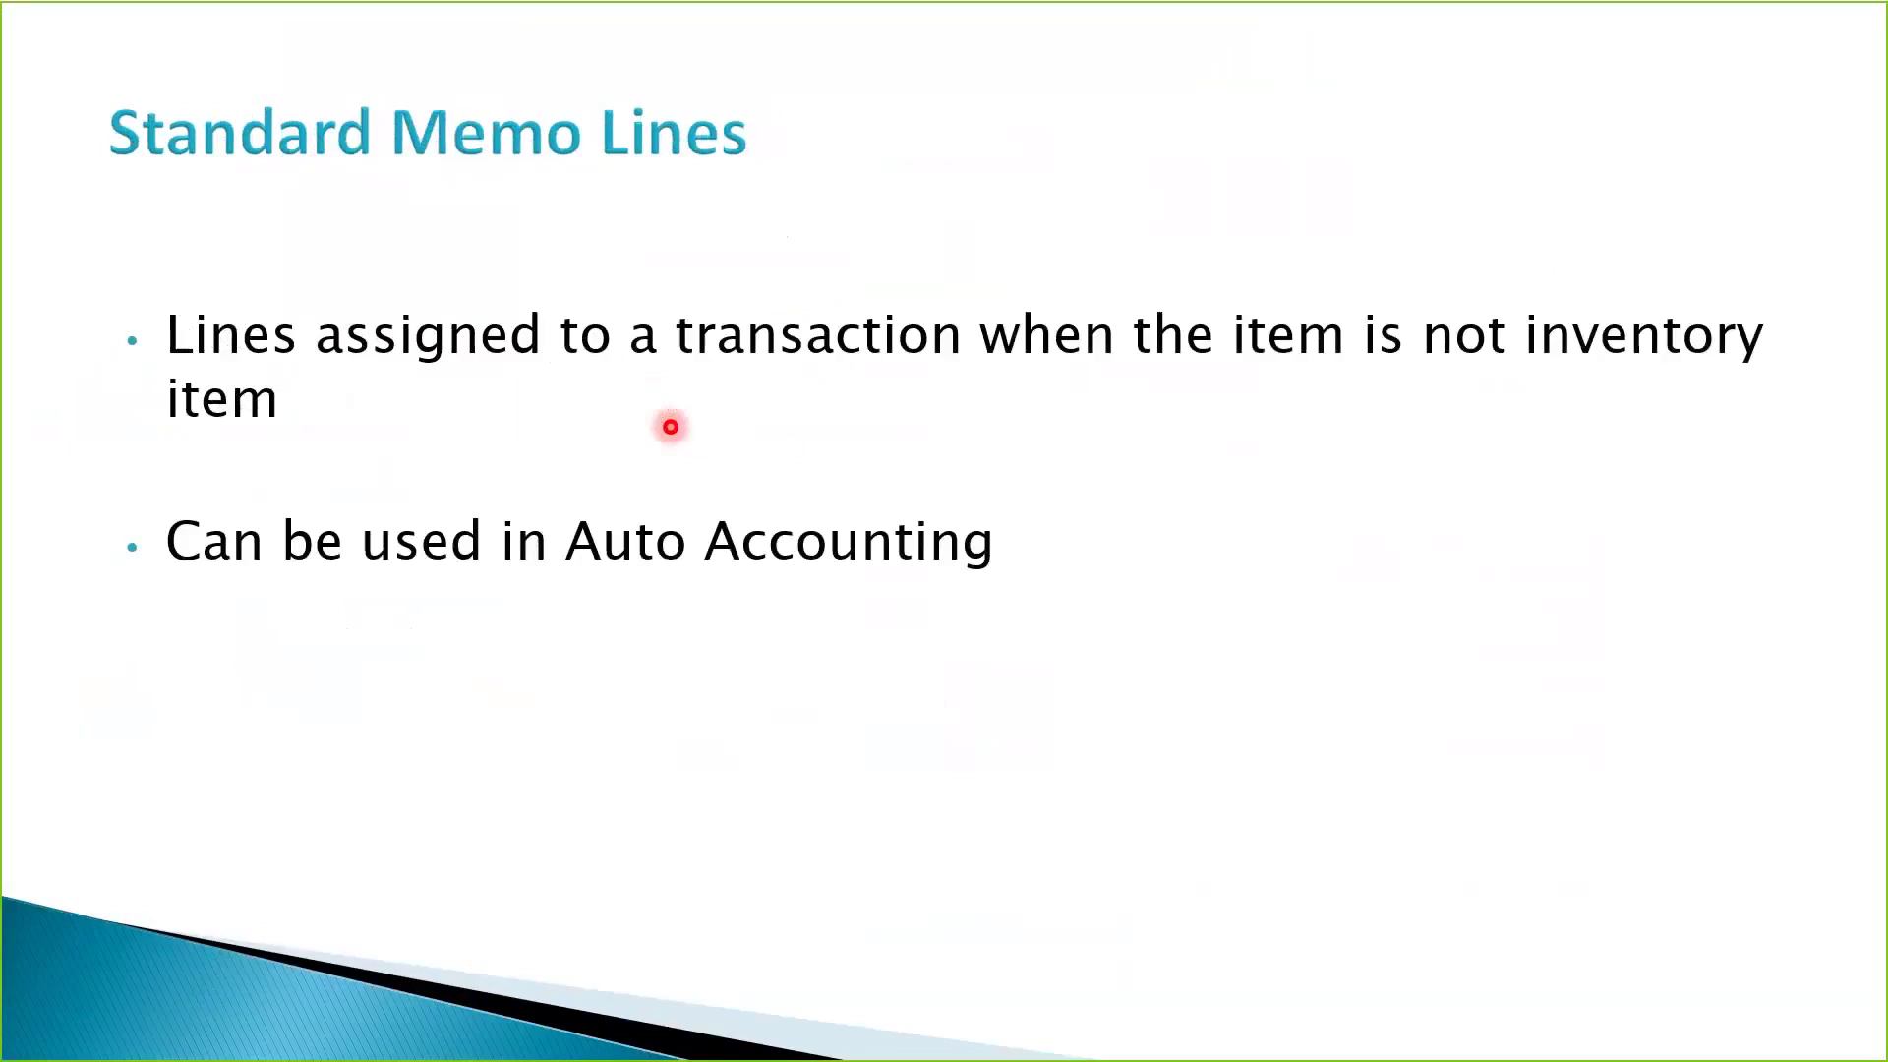
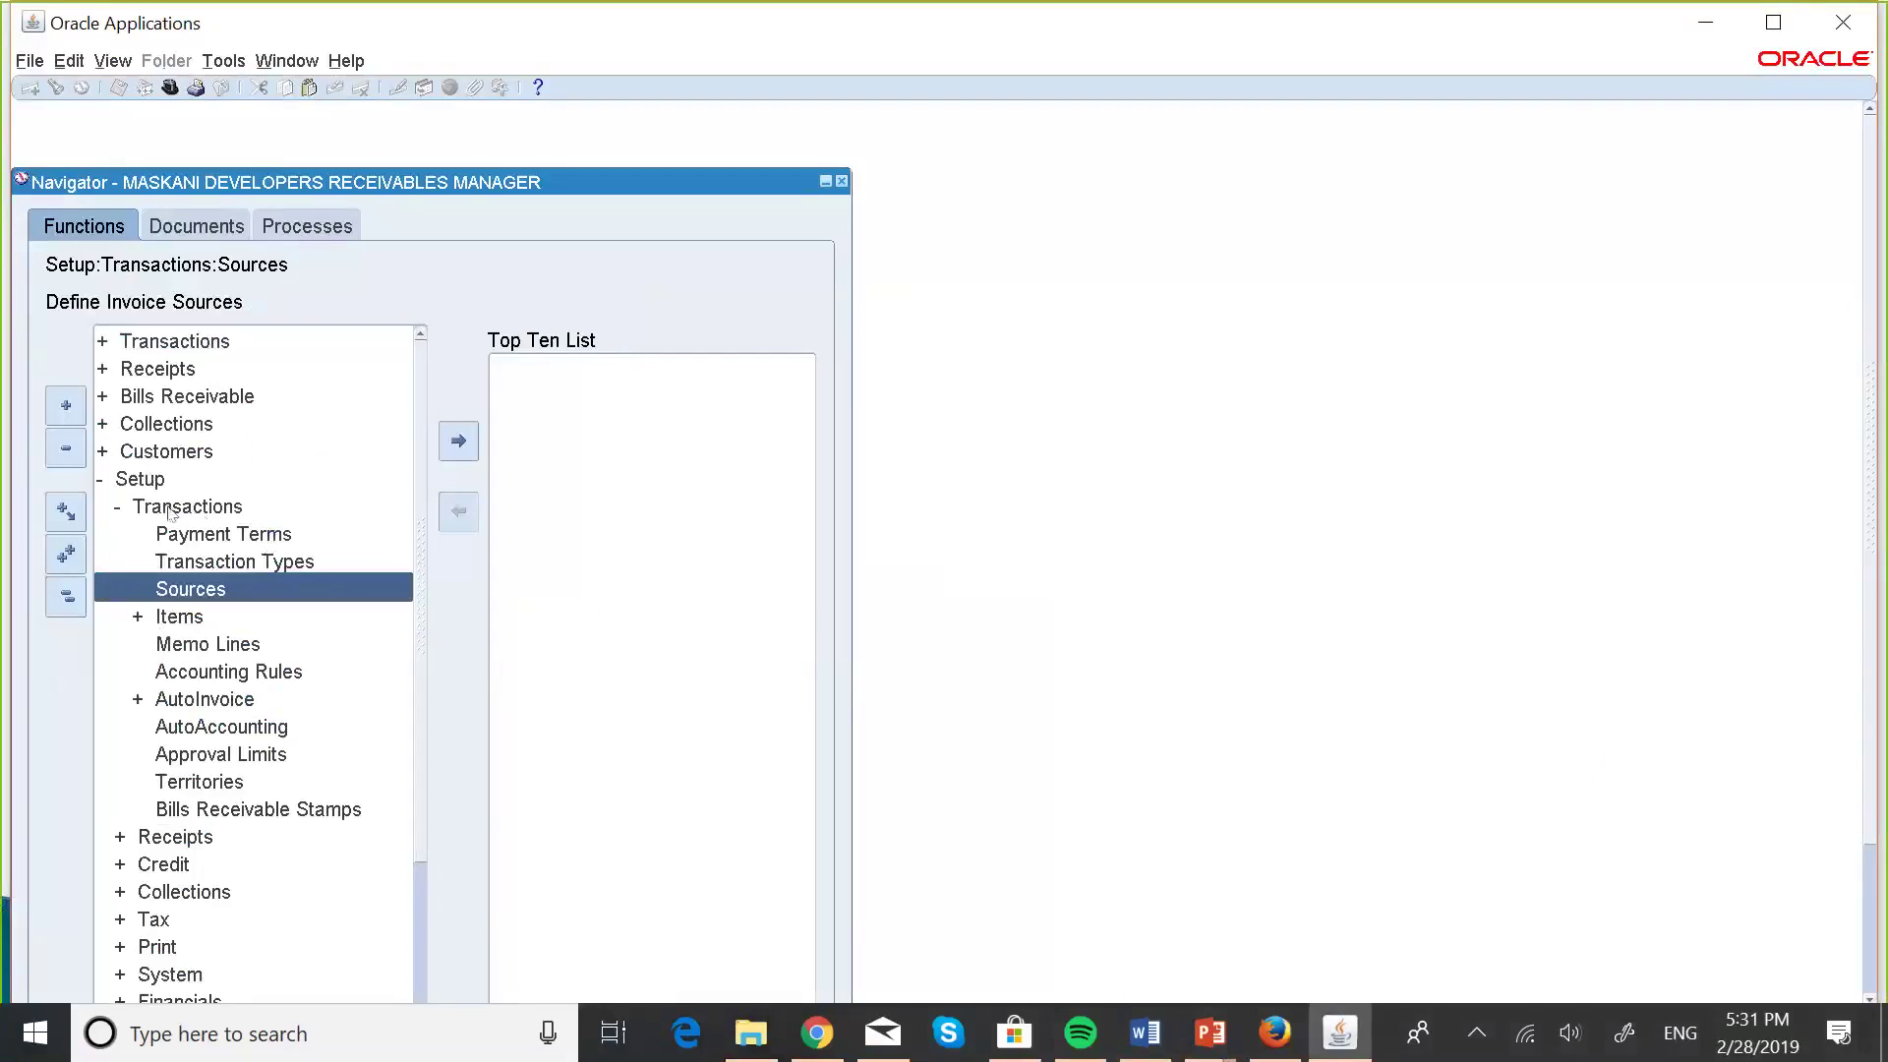
- In Oracle Applications, open the Standard Memo Lines form and name the new memo line Consulting Services
{"action": "double_click", "coordinate": [228, 644]}
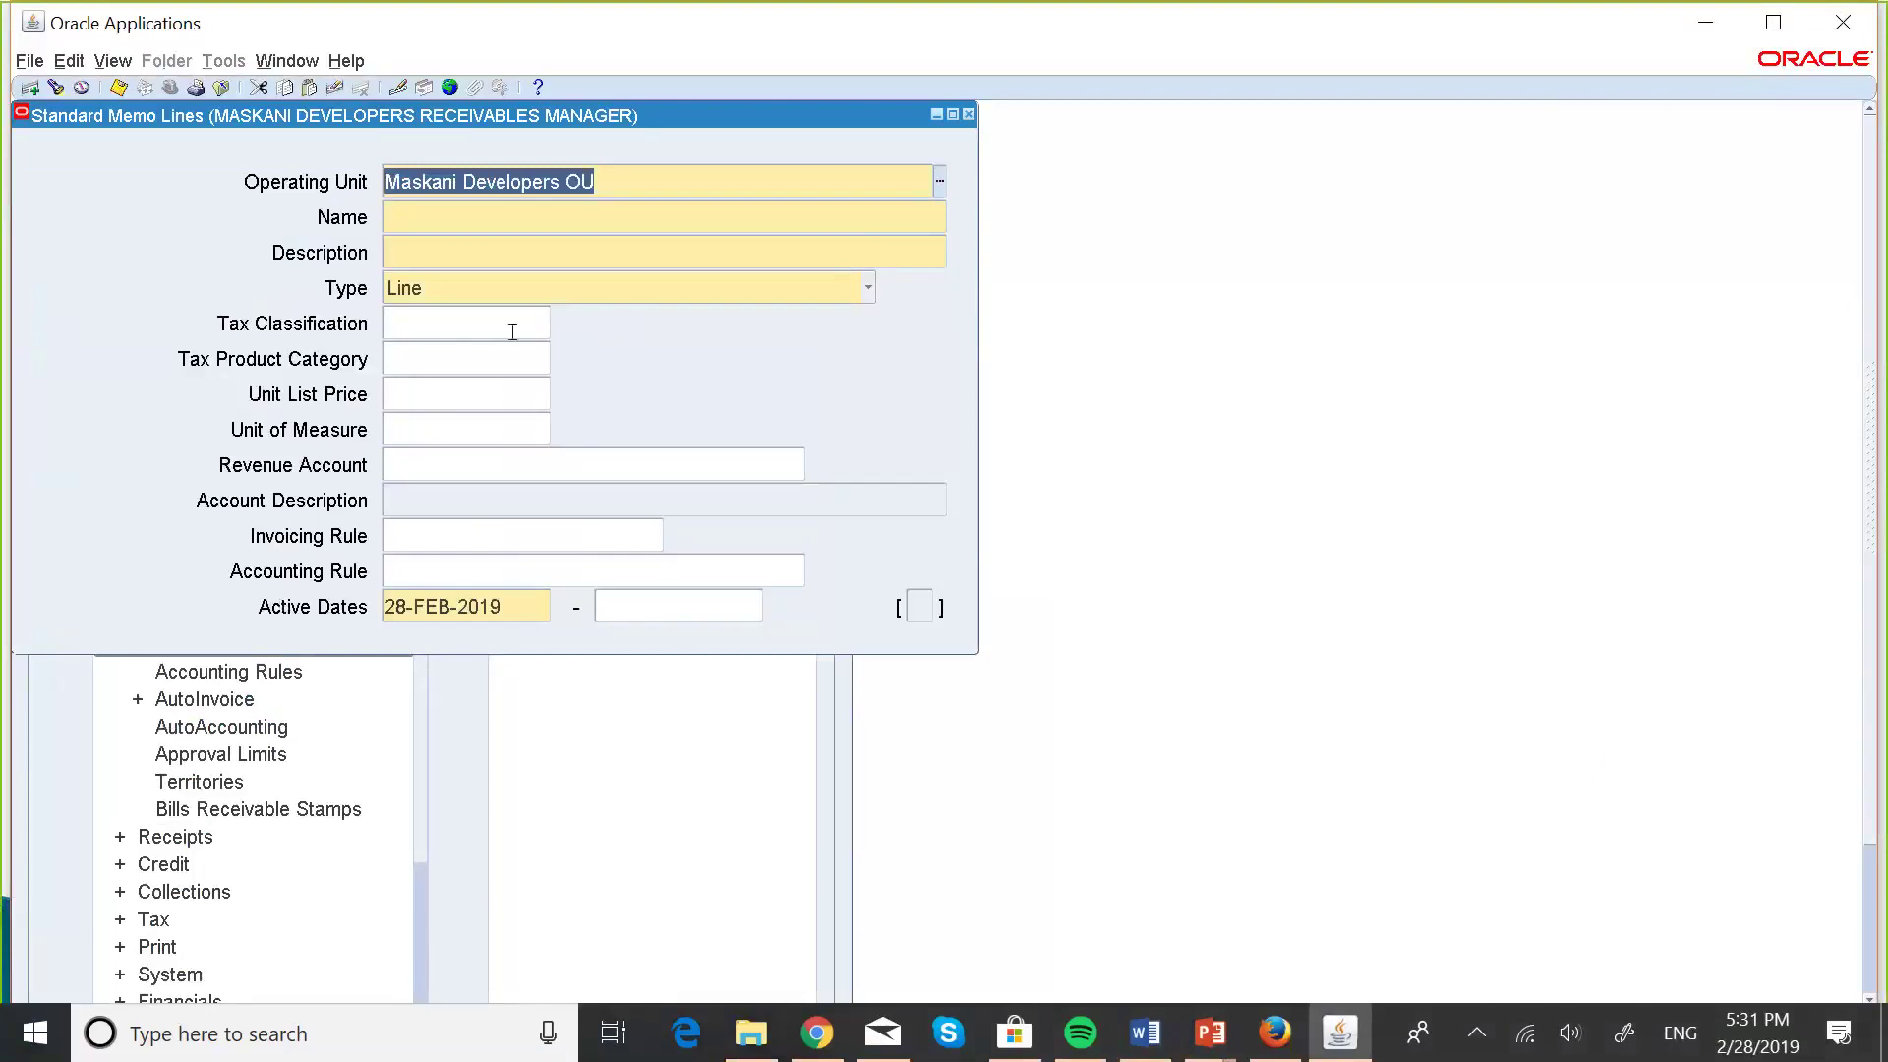
{"action": "left_click", "coordinate": [455, 206]}
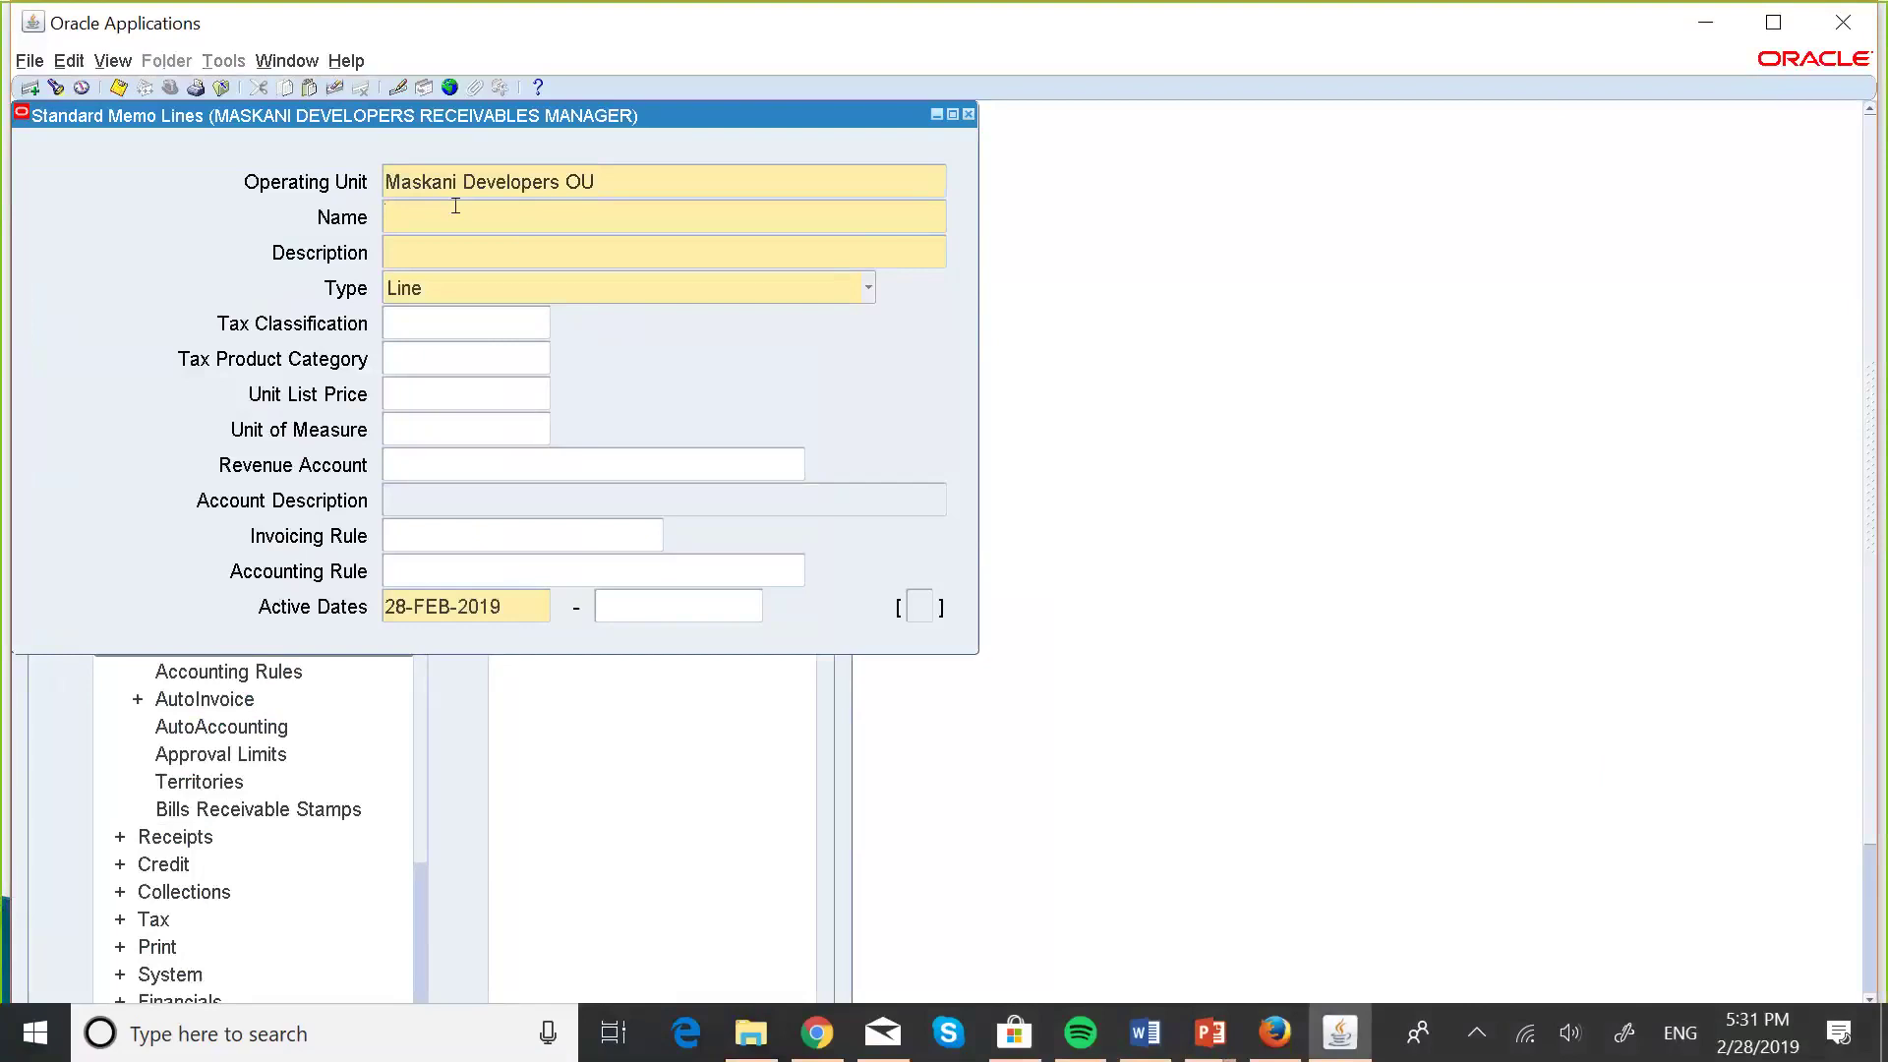
{"action": "key", "text": "Caps_Lock"}
{"action": "type", "text": "C"}
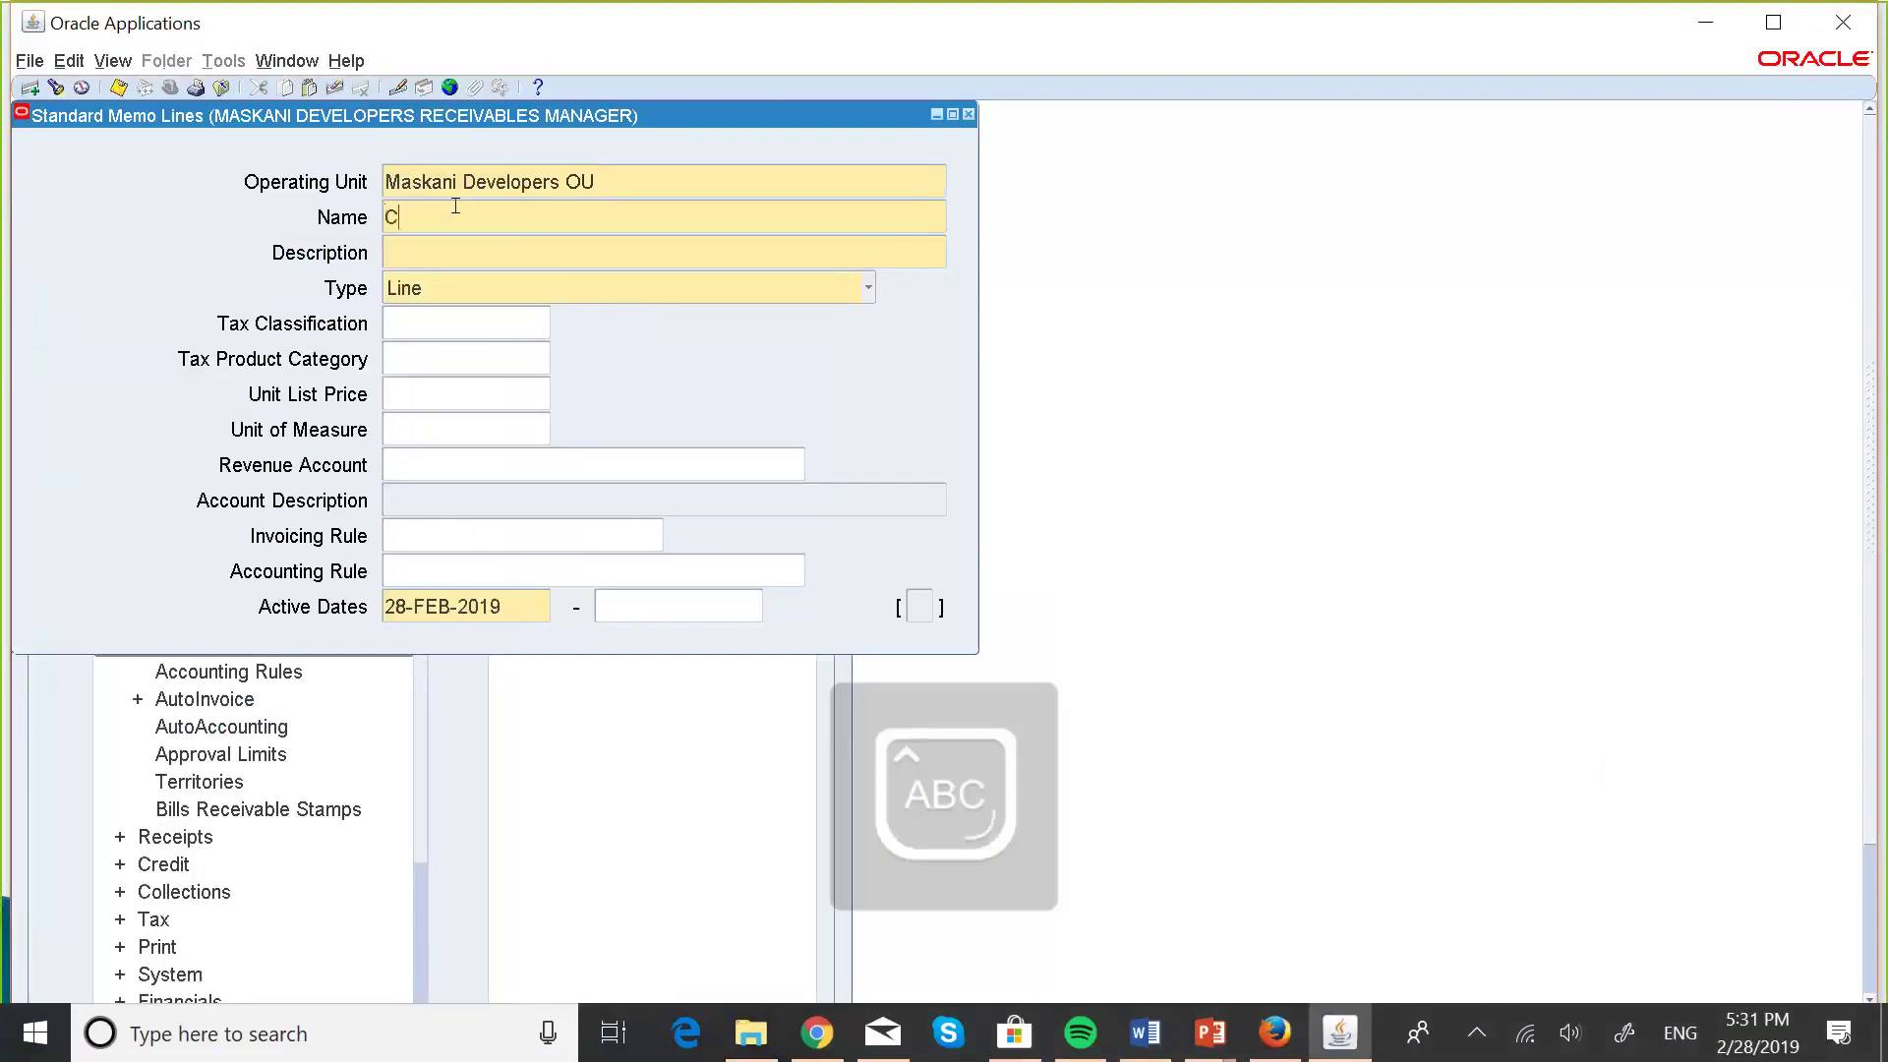
{"action": "key", "text": "Caps_Lock"}
{"action": "type", "text": "ons"}
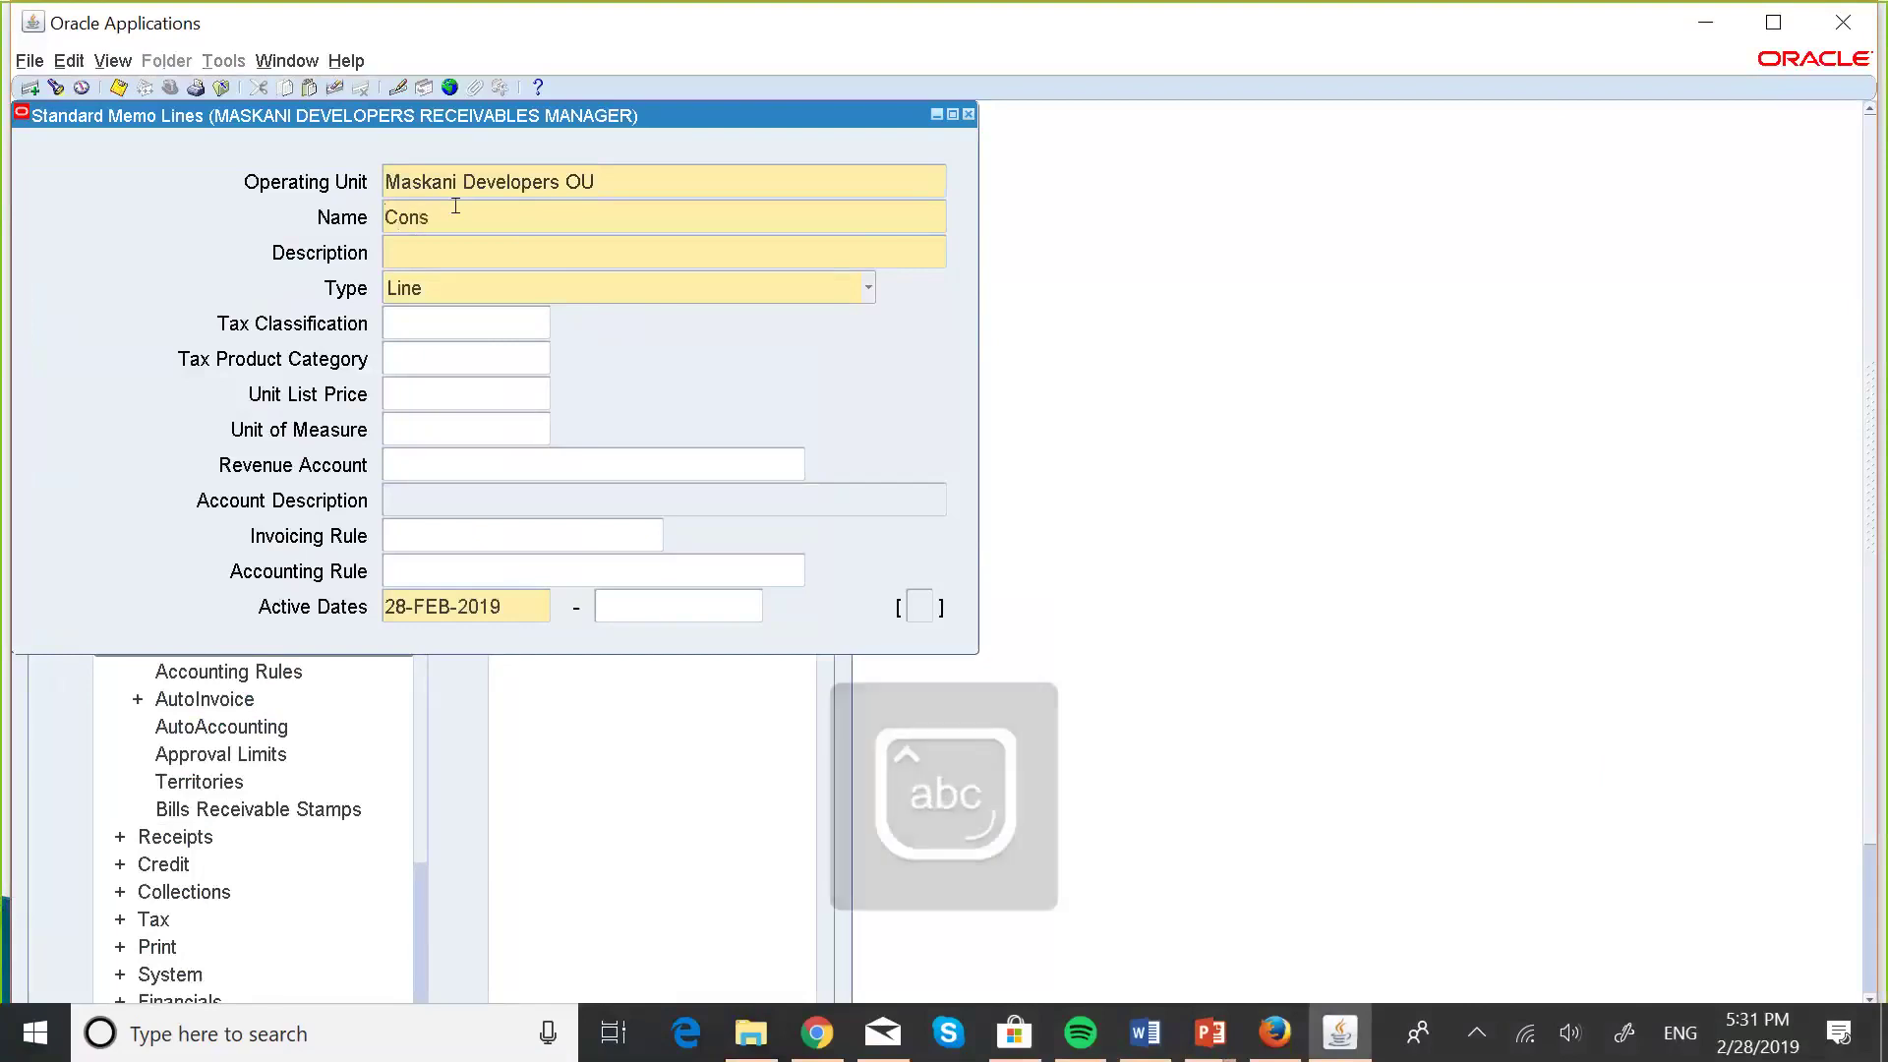
{"action": "type", "text": "ulting"}
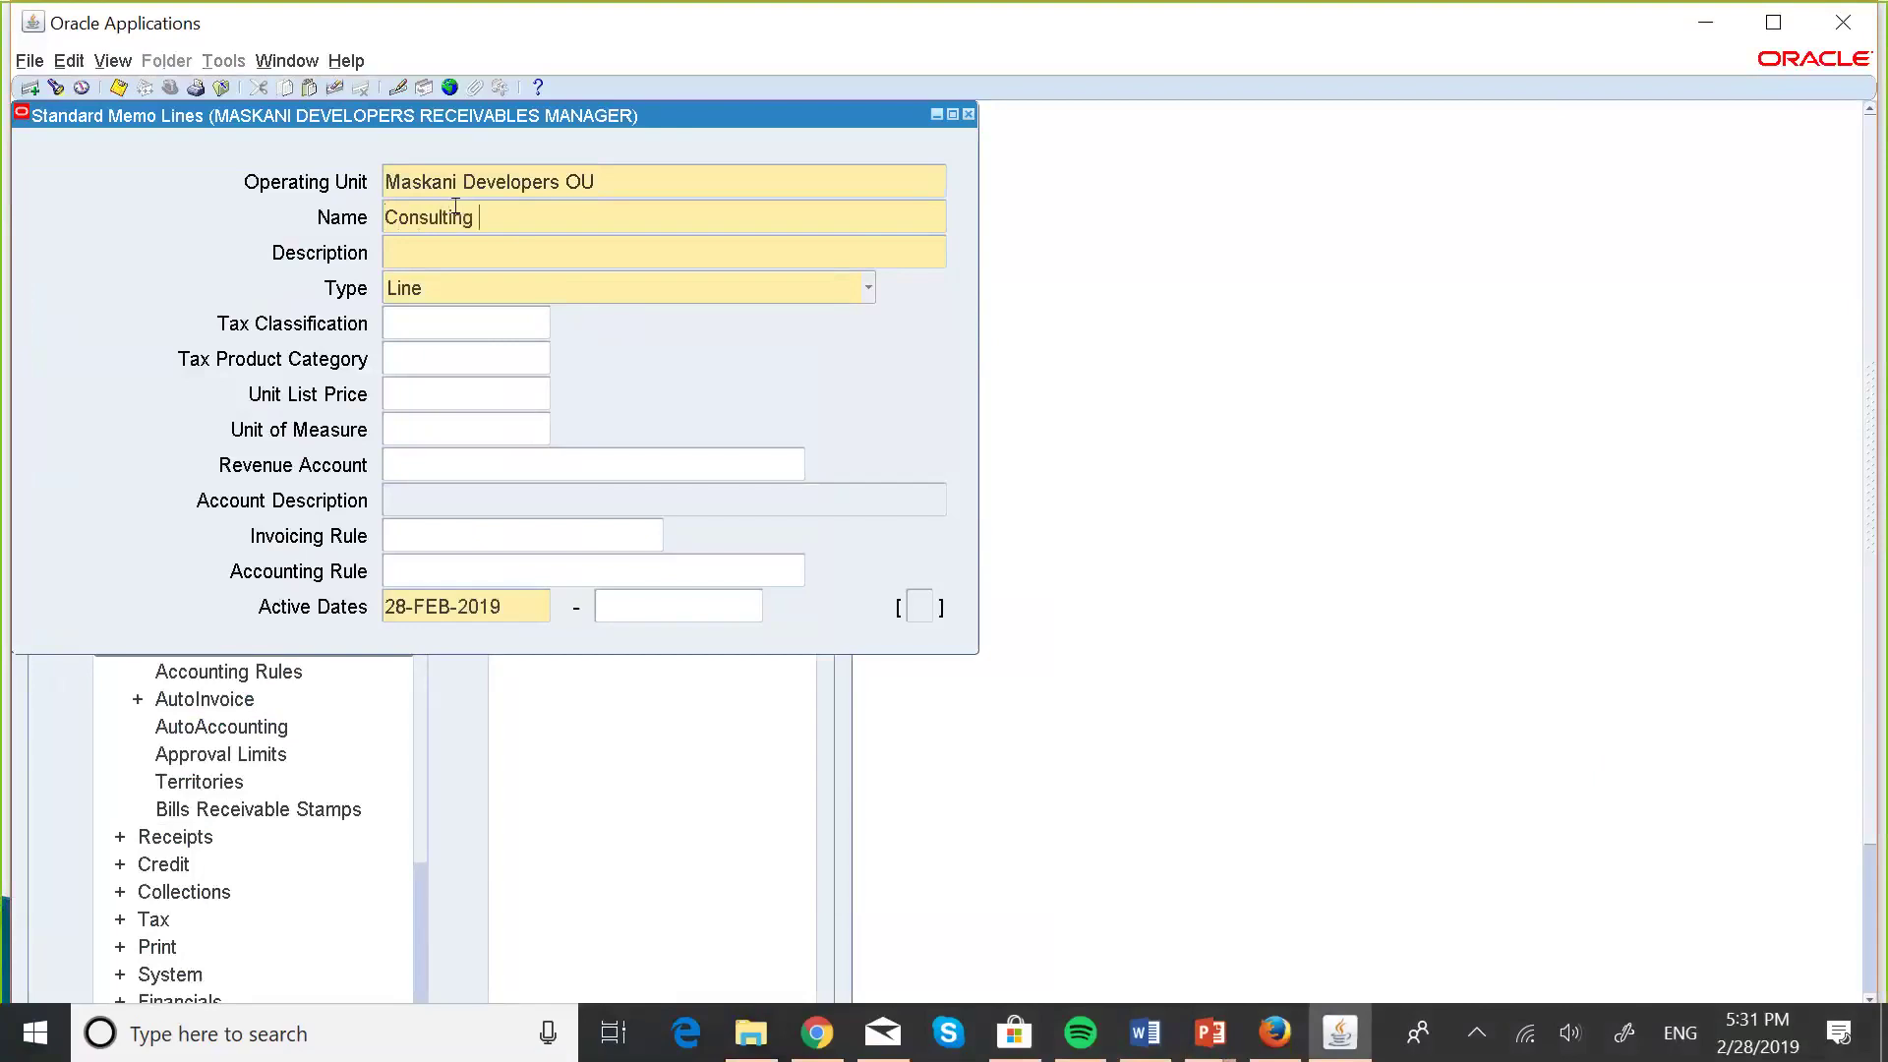
{"action": "key", "text": "Caps_Lock"}
{"action": "type", "text": "Serv"}
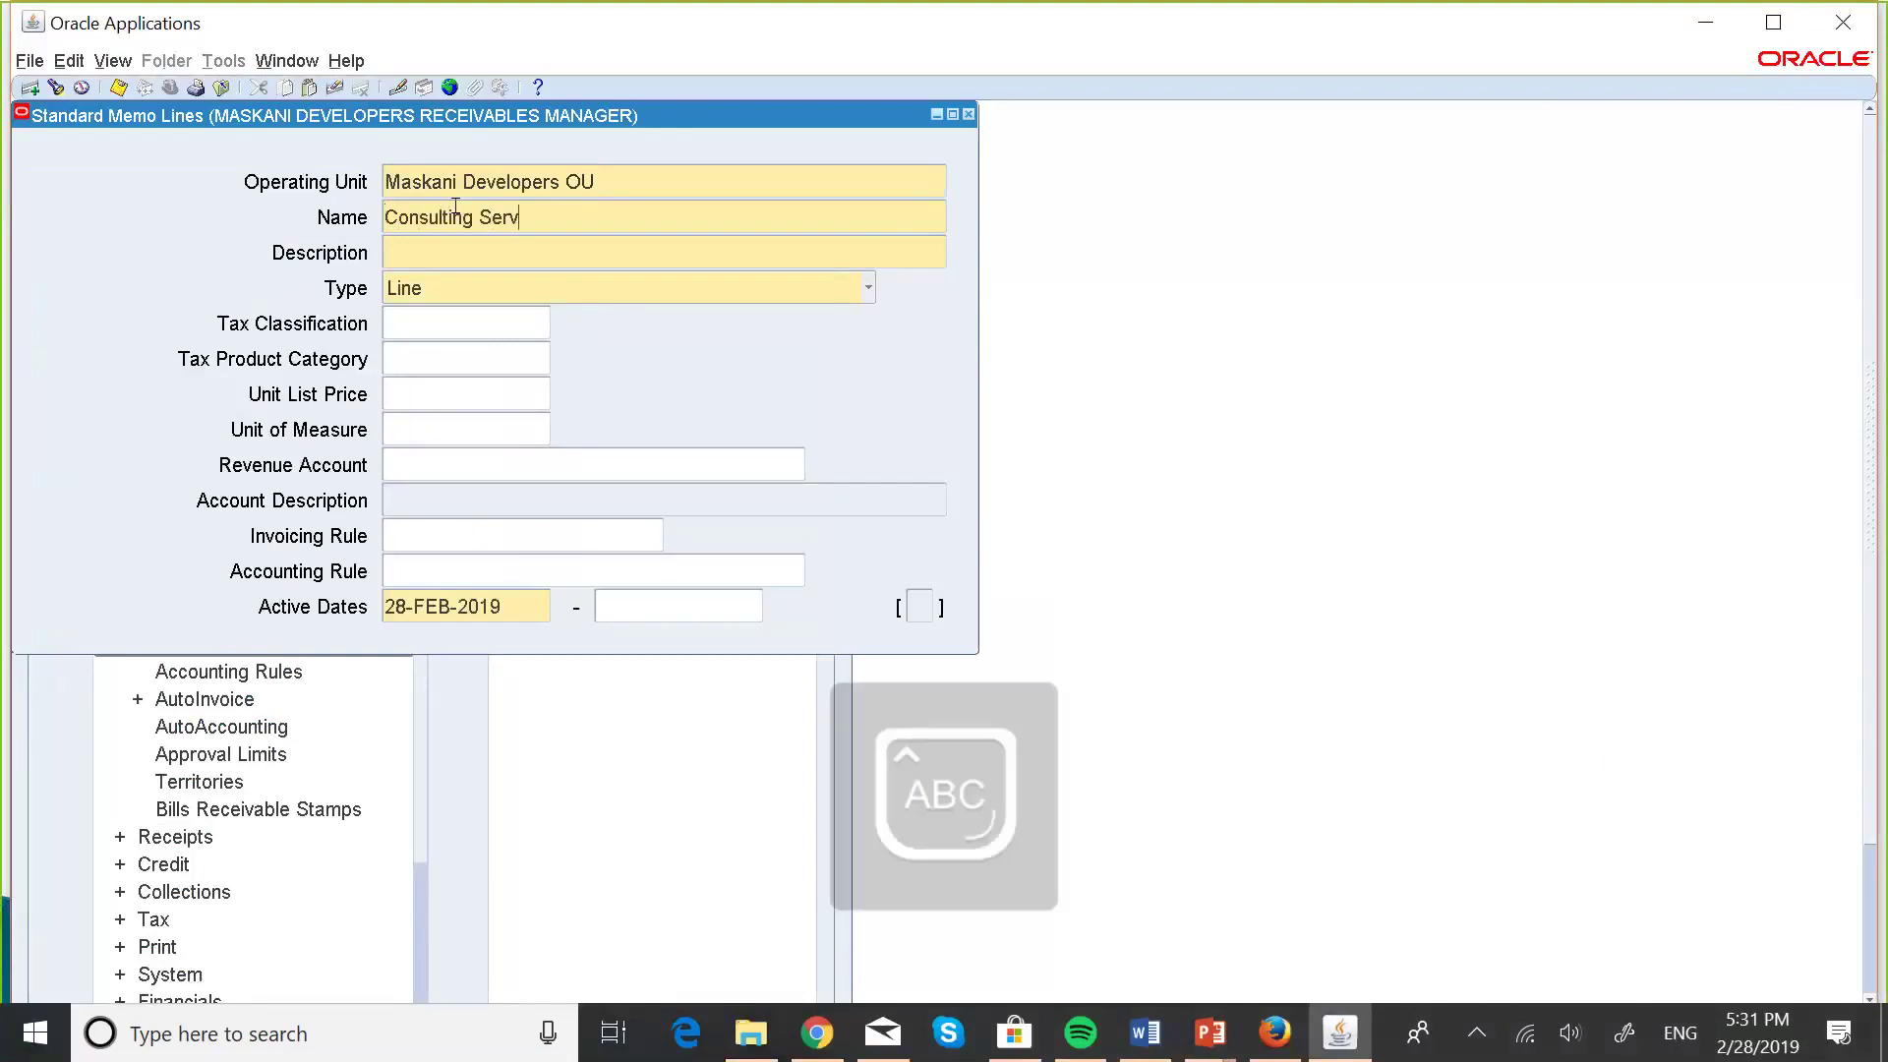
{"action": "key", "text": "Caps_Lock"}
{"action": "type", "text": "ices"}
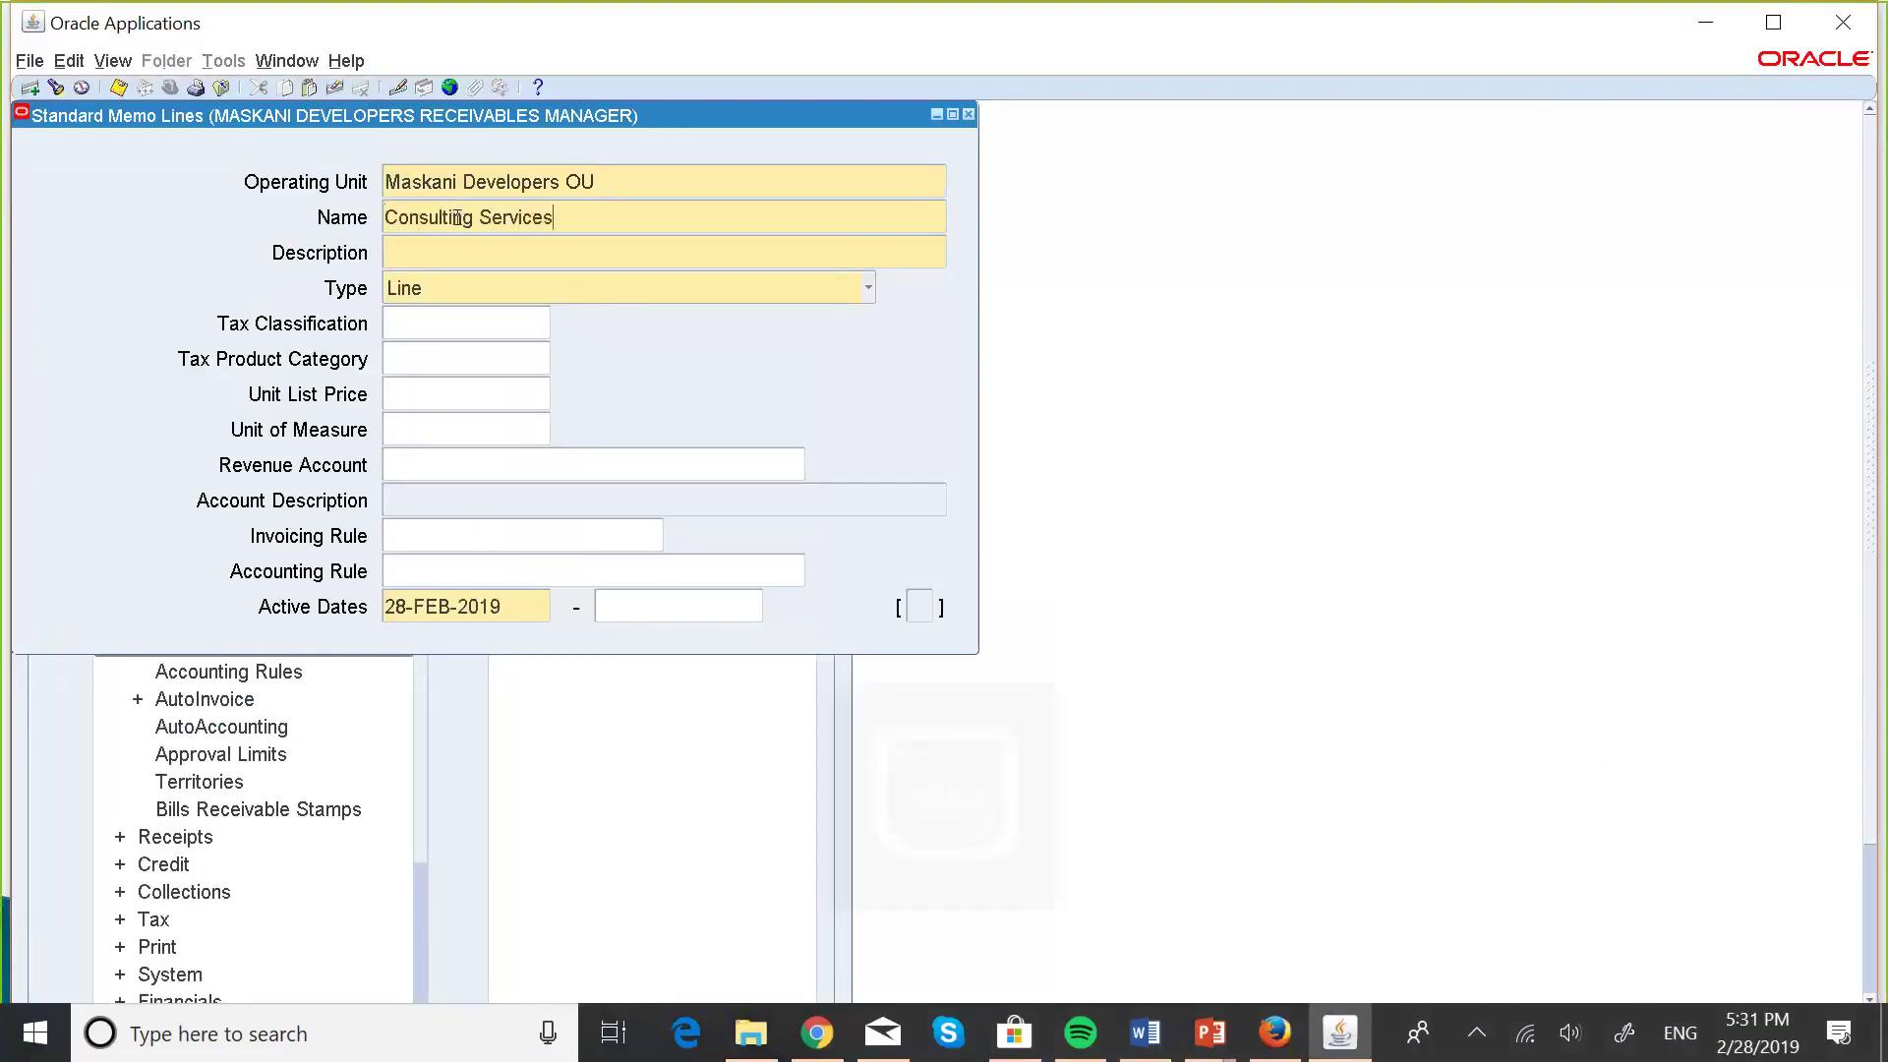
- Reuse the memo line's name to enter the description Consulting Services Revenue, and select Line as the type
{"action": "left_click", "coordinate": [457, 254]}
{"action": "left_click", "coordinate": [541, 217]}
{"action": "key", "text": "ctrl+c"}
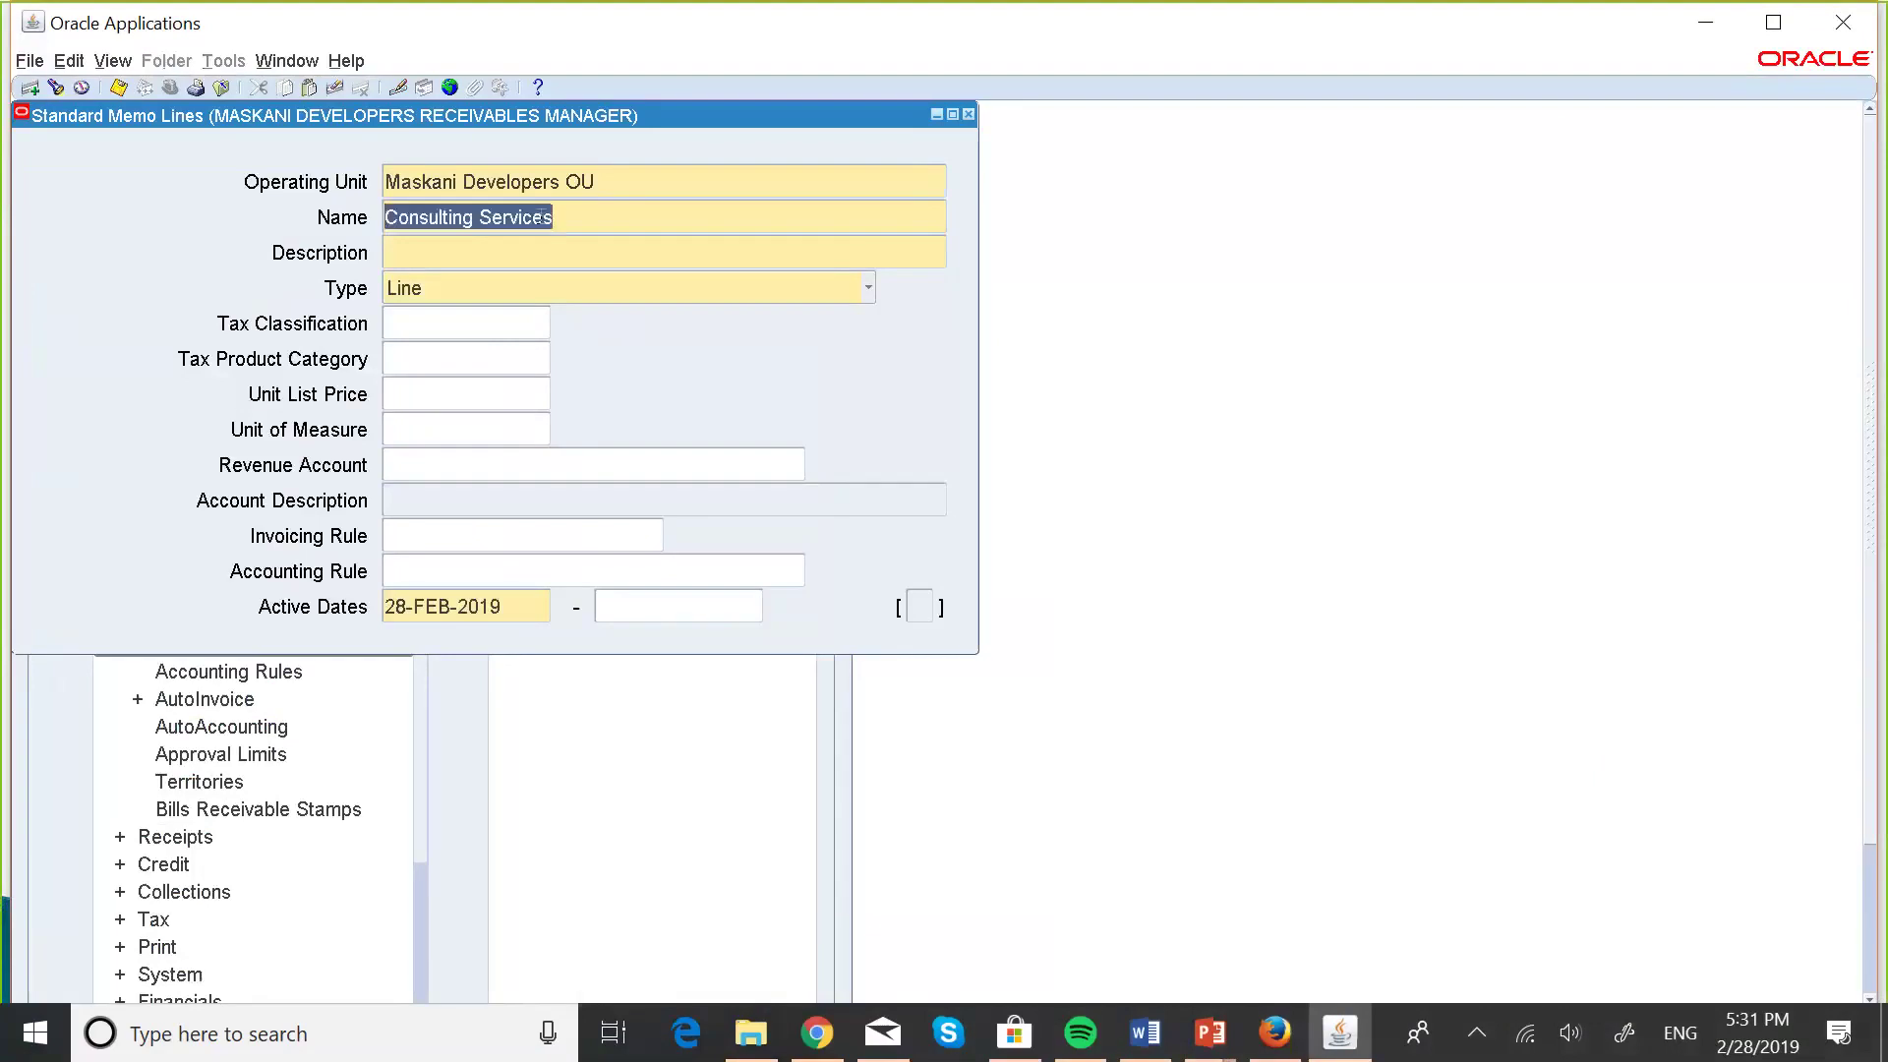
{"action": "left_click", "coordinate": [472, 250]}
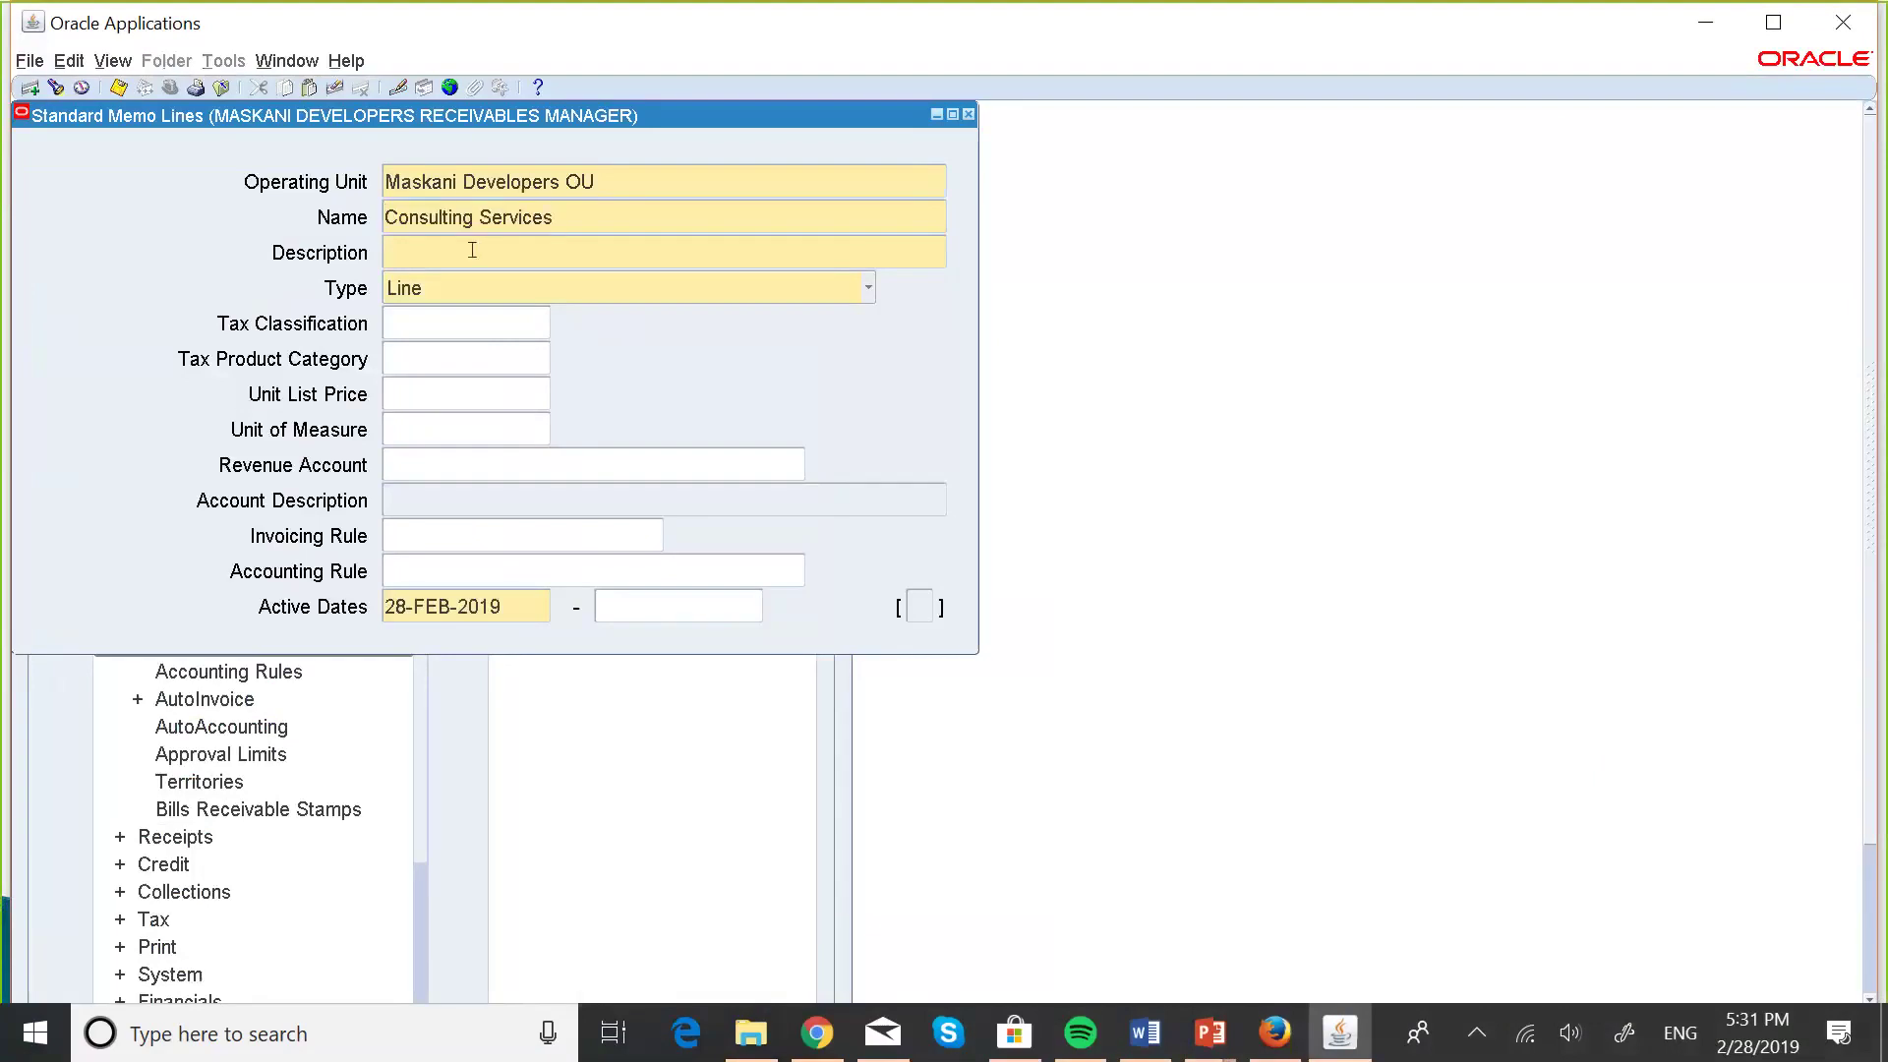
{"action": "key", "text": "ctrl+v"}
{"action": "key", "text": "Caps_Lock"}
{"action": "type", "text": "R"}
{"action": "key", "text": "Caps_Lock"}
{"action": "type", "text": "eve"}
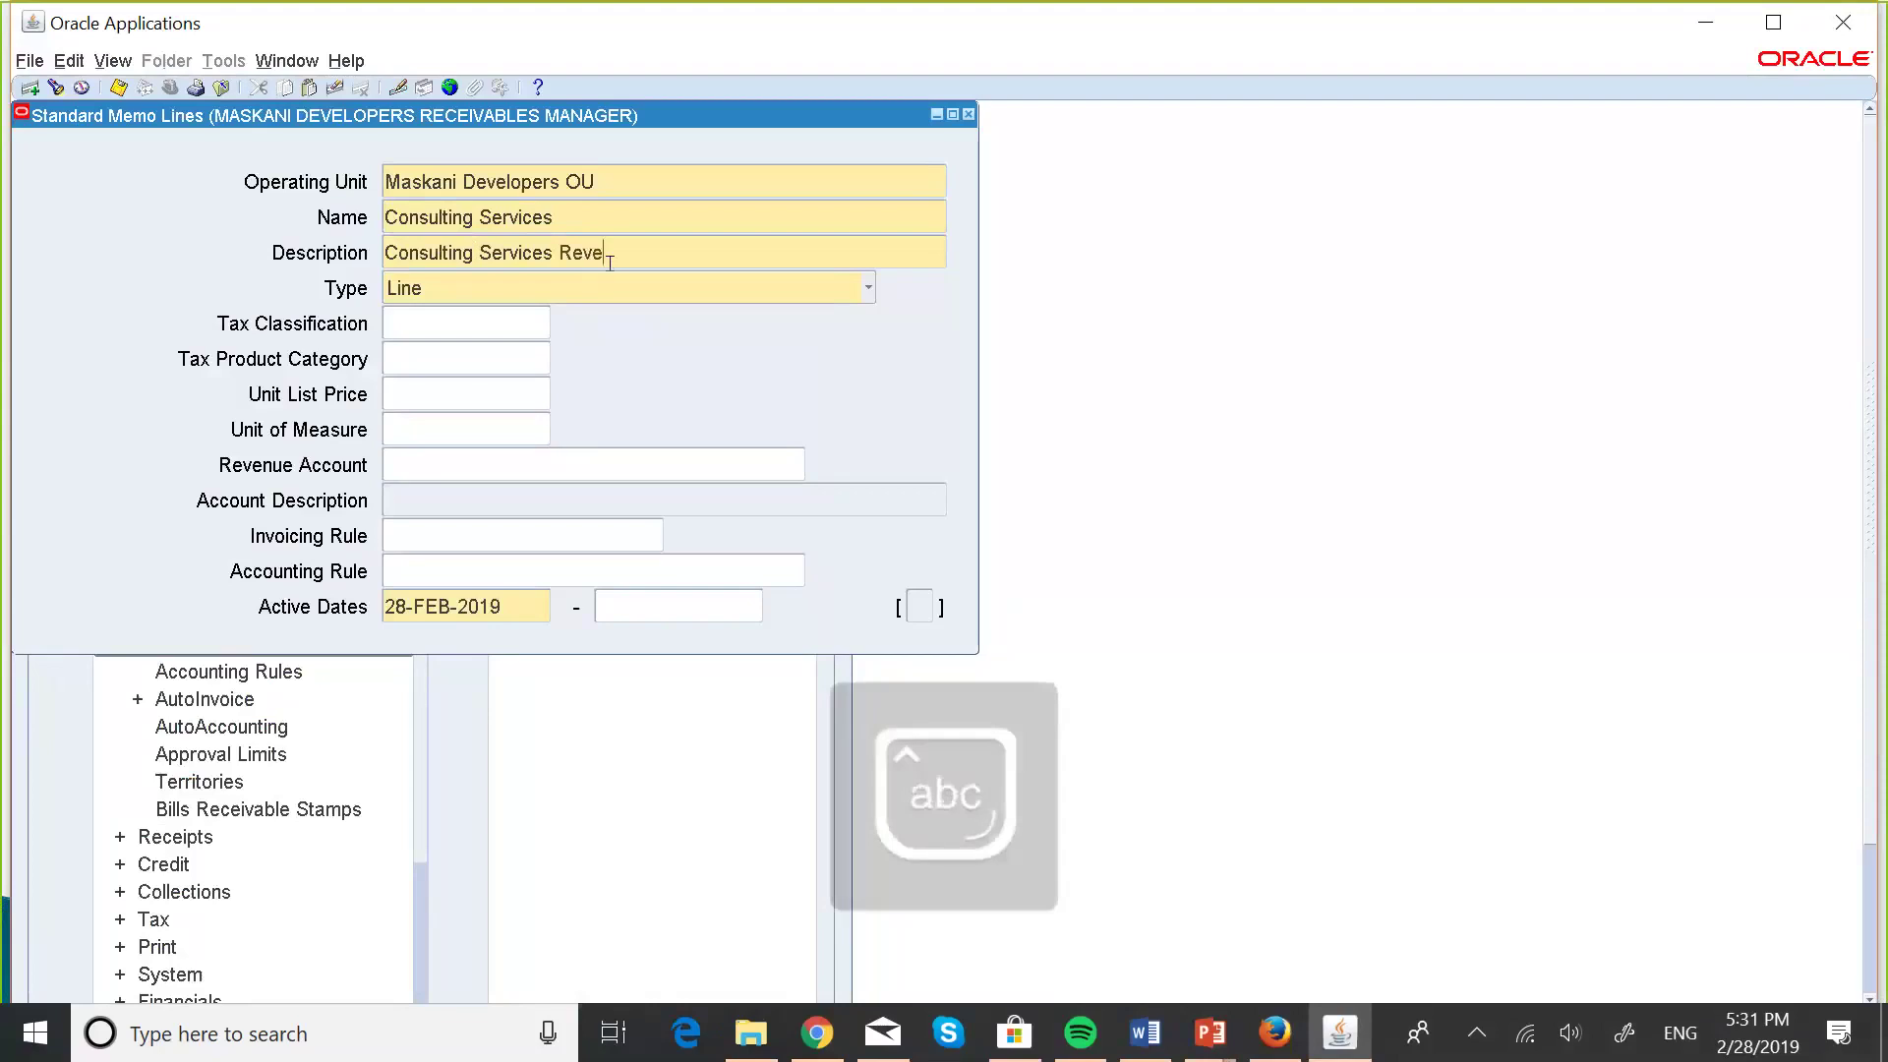
{"action": "type", "text": "nue"}
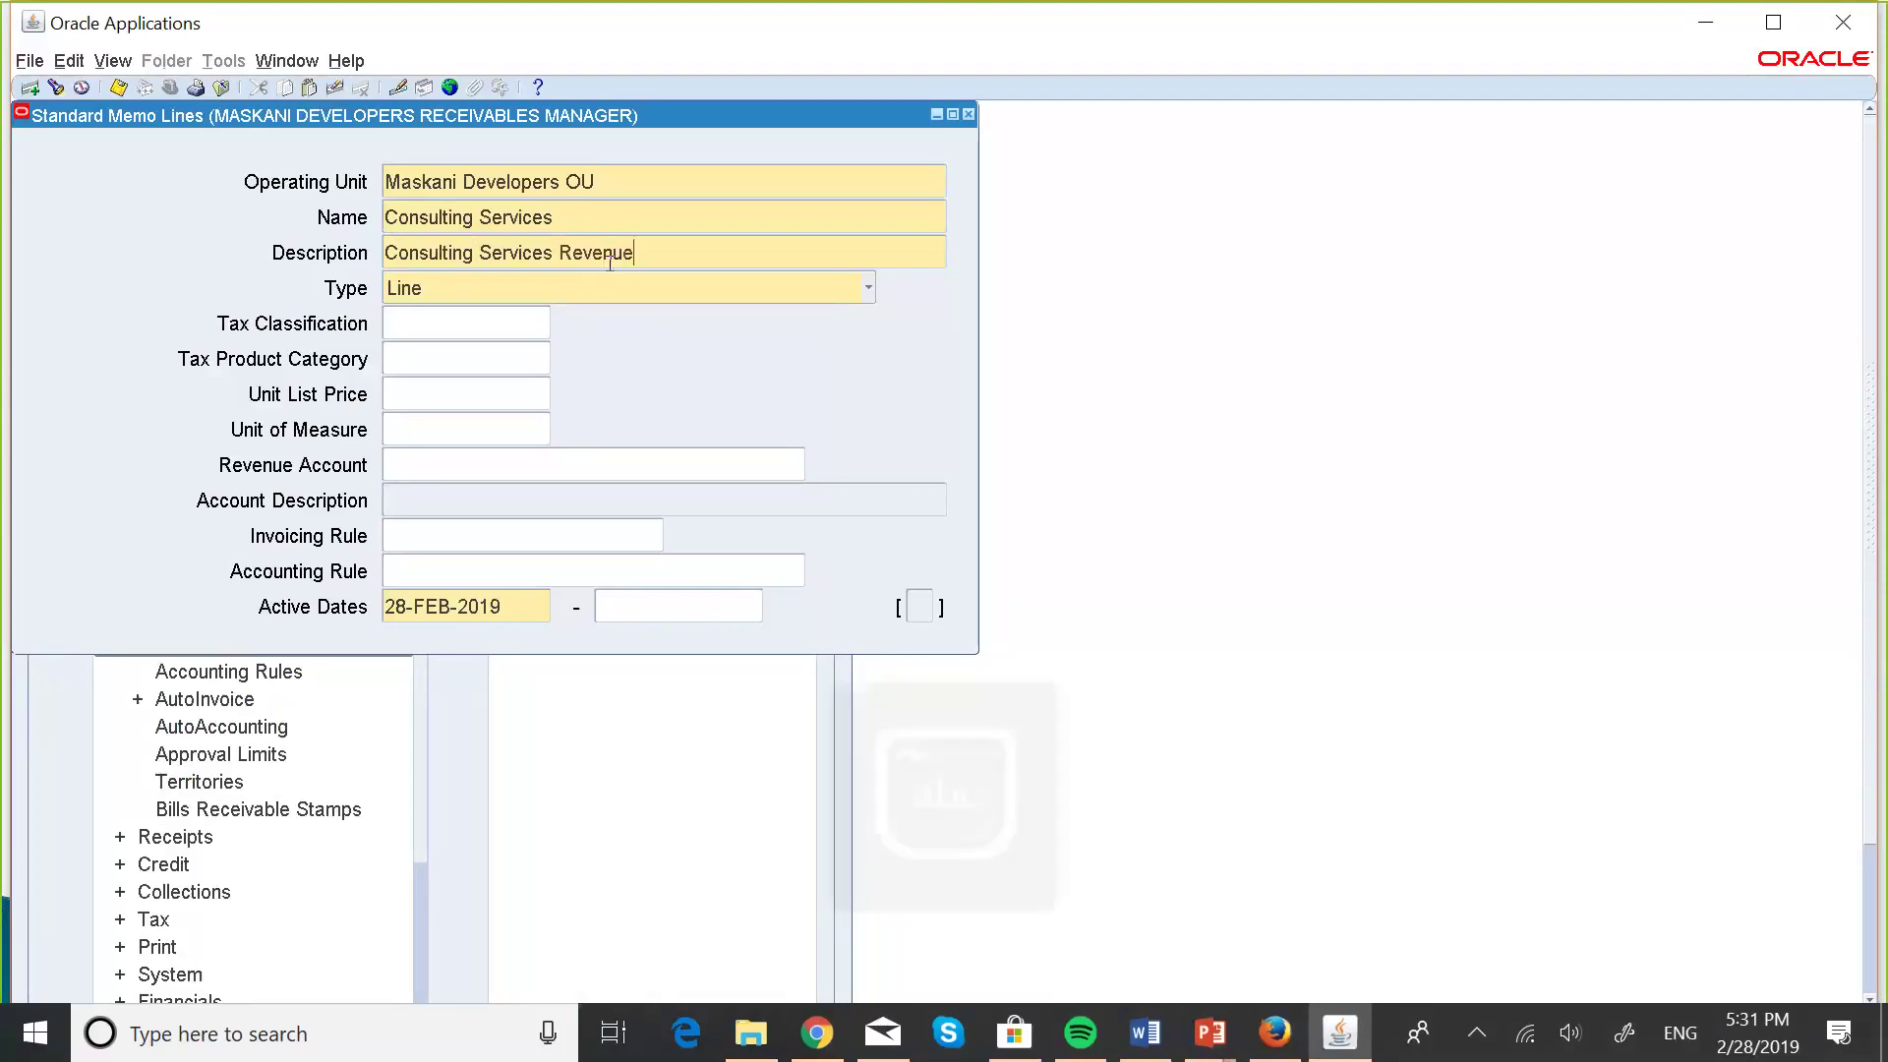
{"action": "left_click", "coordinate": [864, 302]}
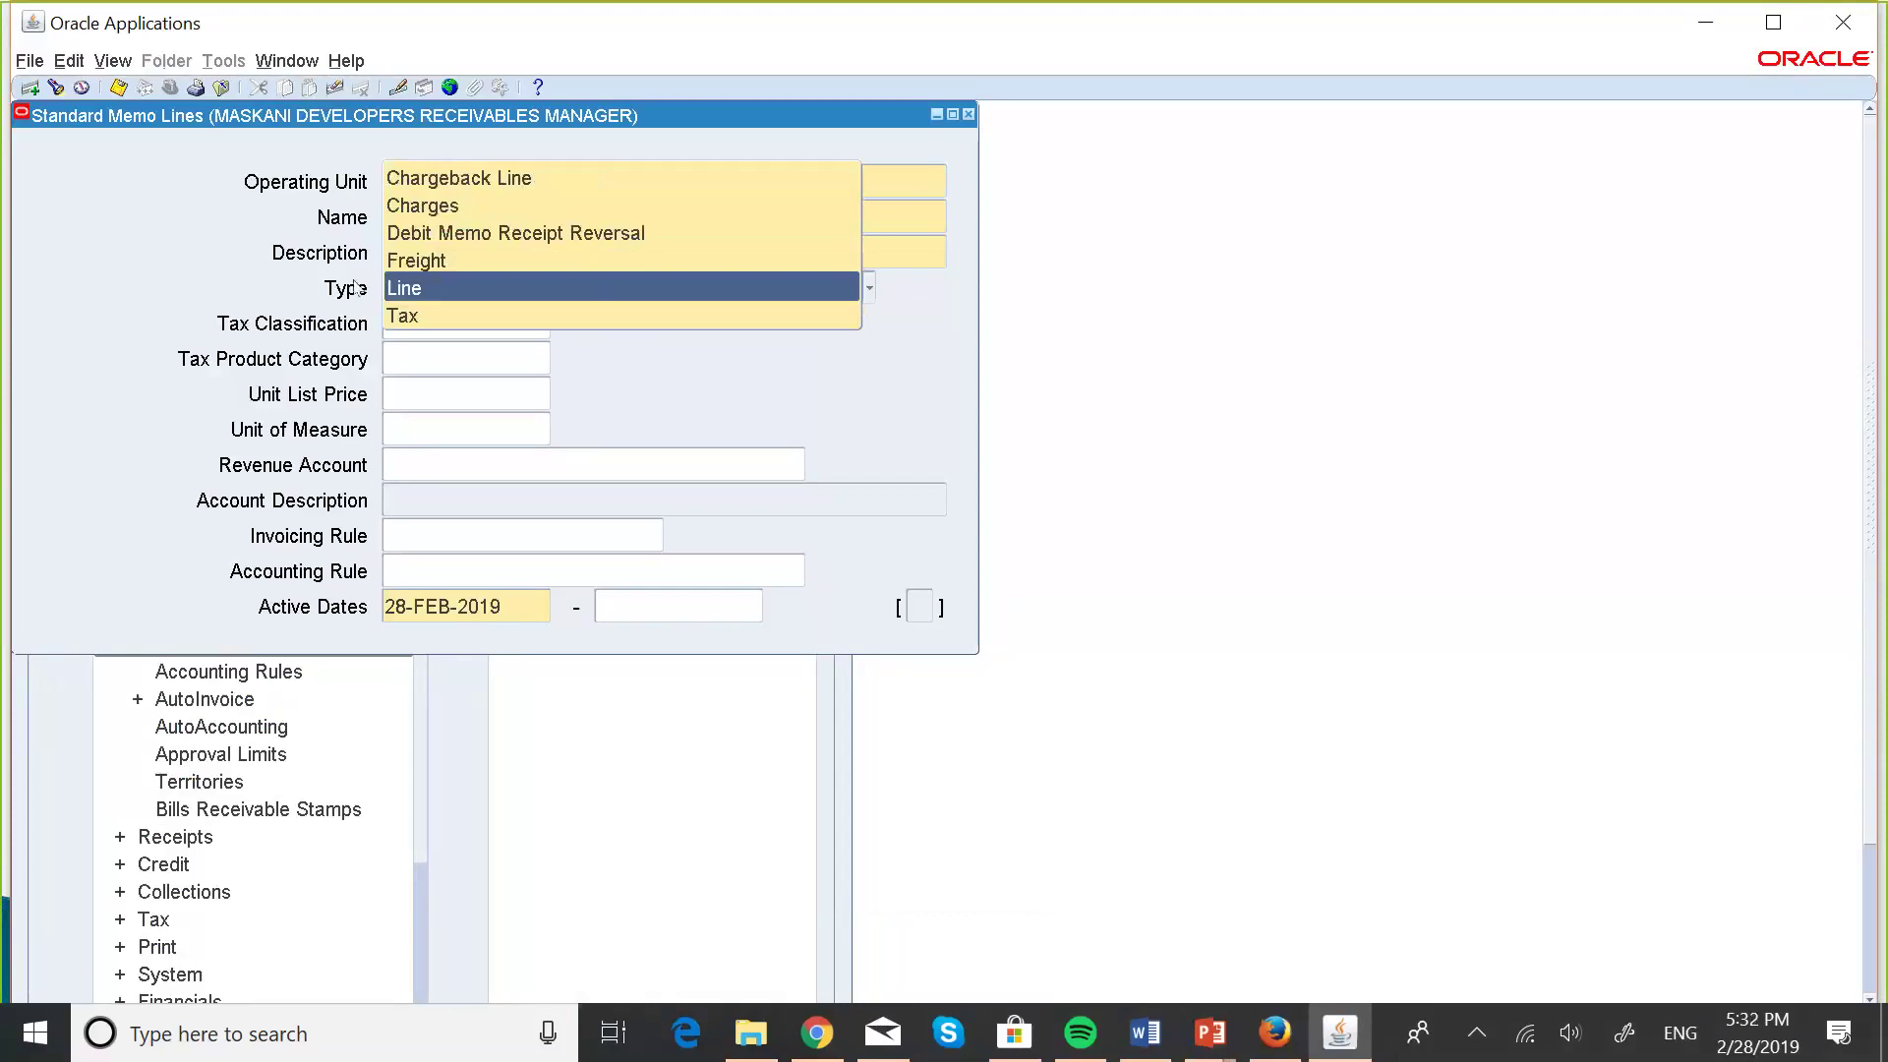
{"action": "left_click", "coordinate": [408, 291]}
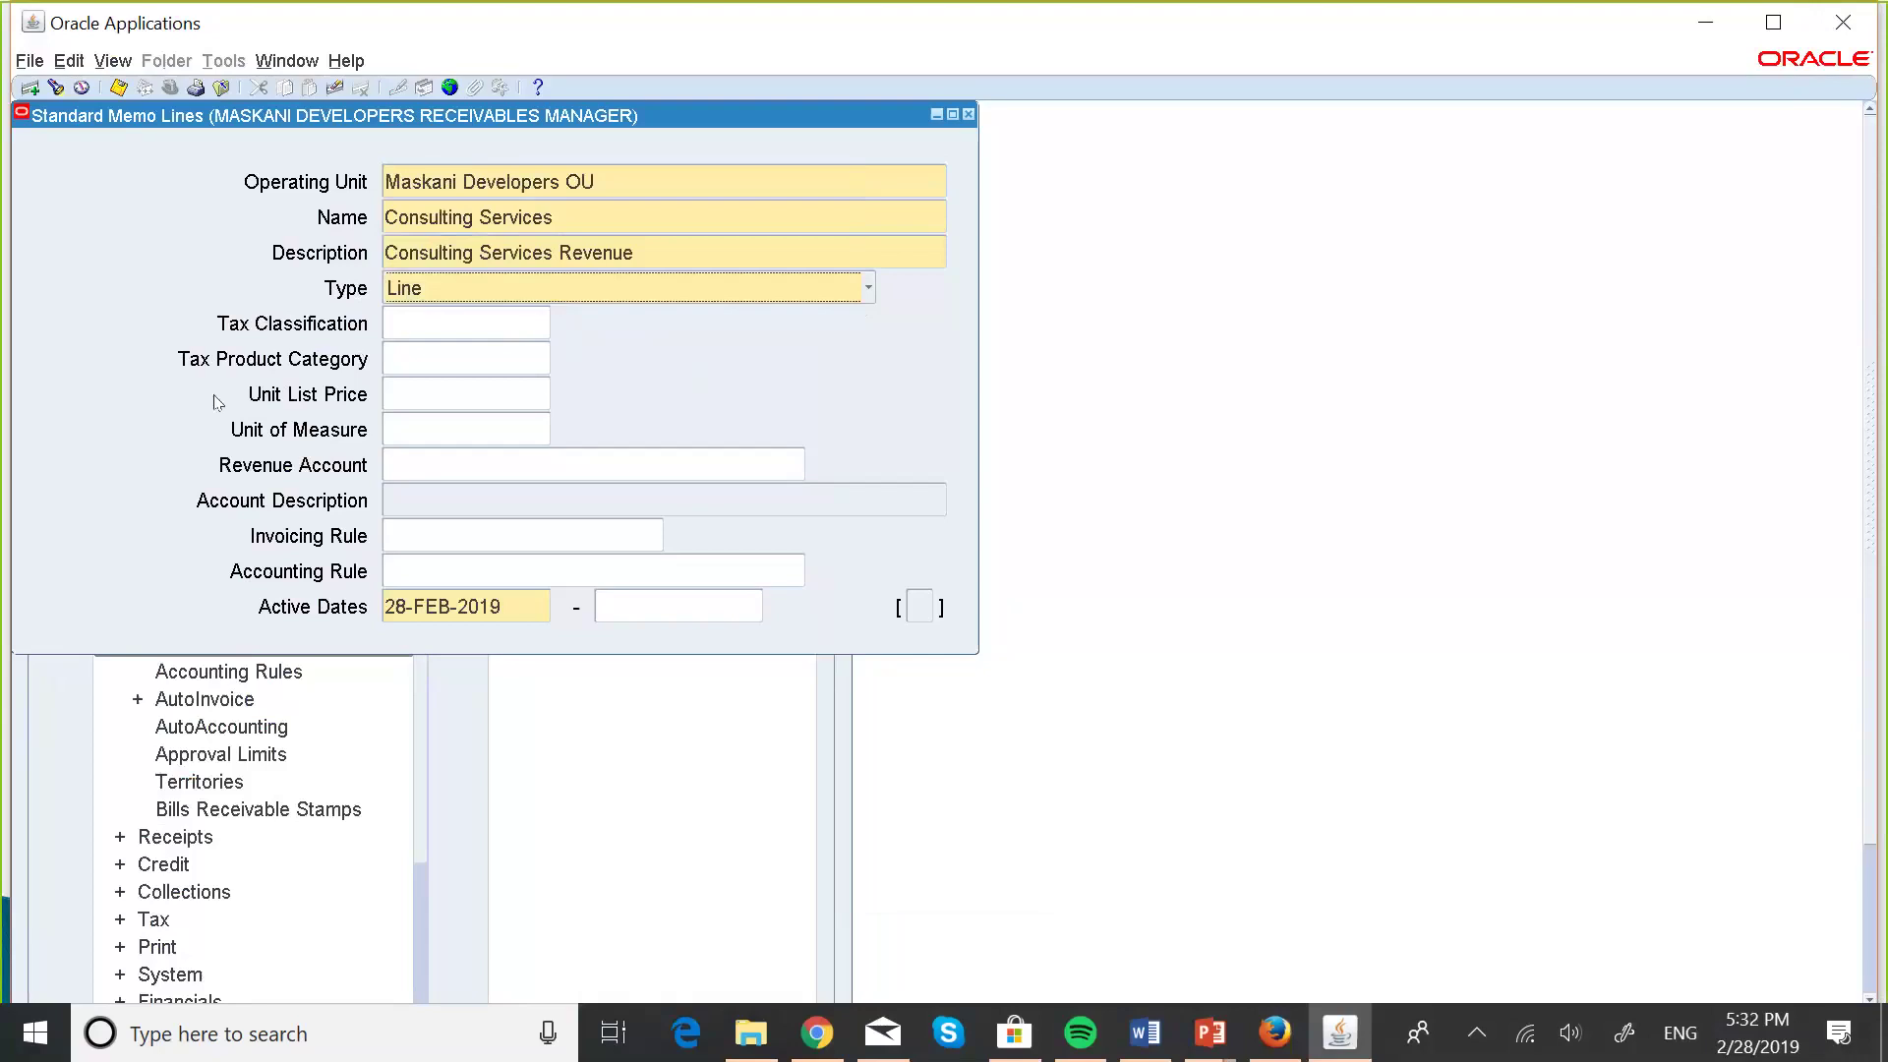
- Start the memo line's revenue account with company 001 and account 004020, Consulting Services
{"action": "left_click", "coordinate": [418, 458]}
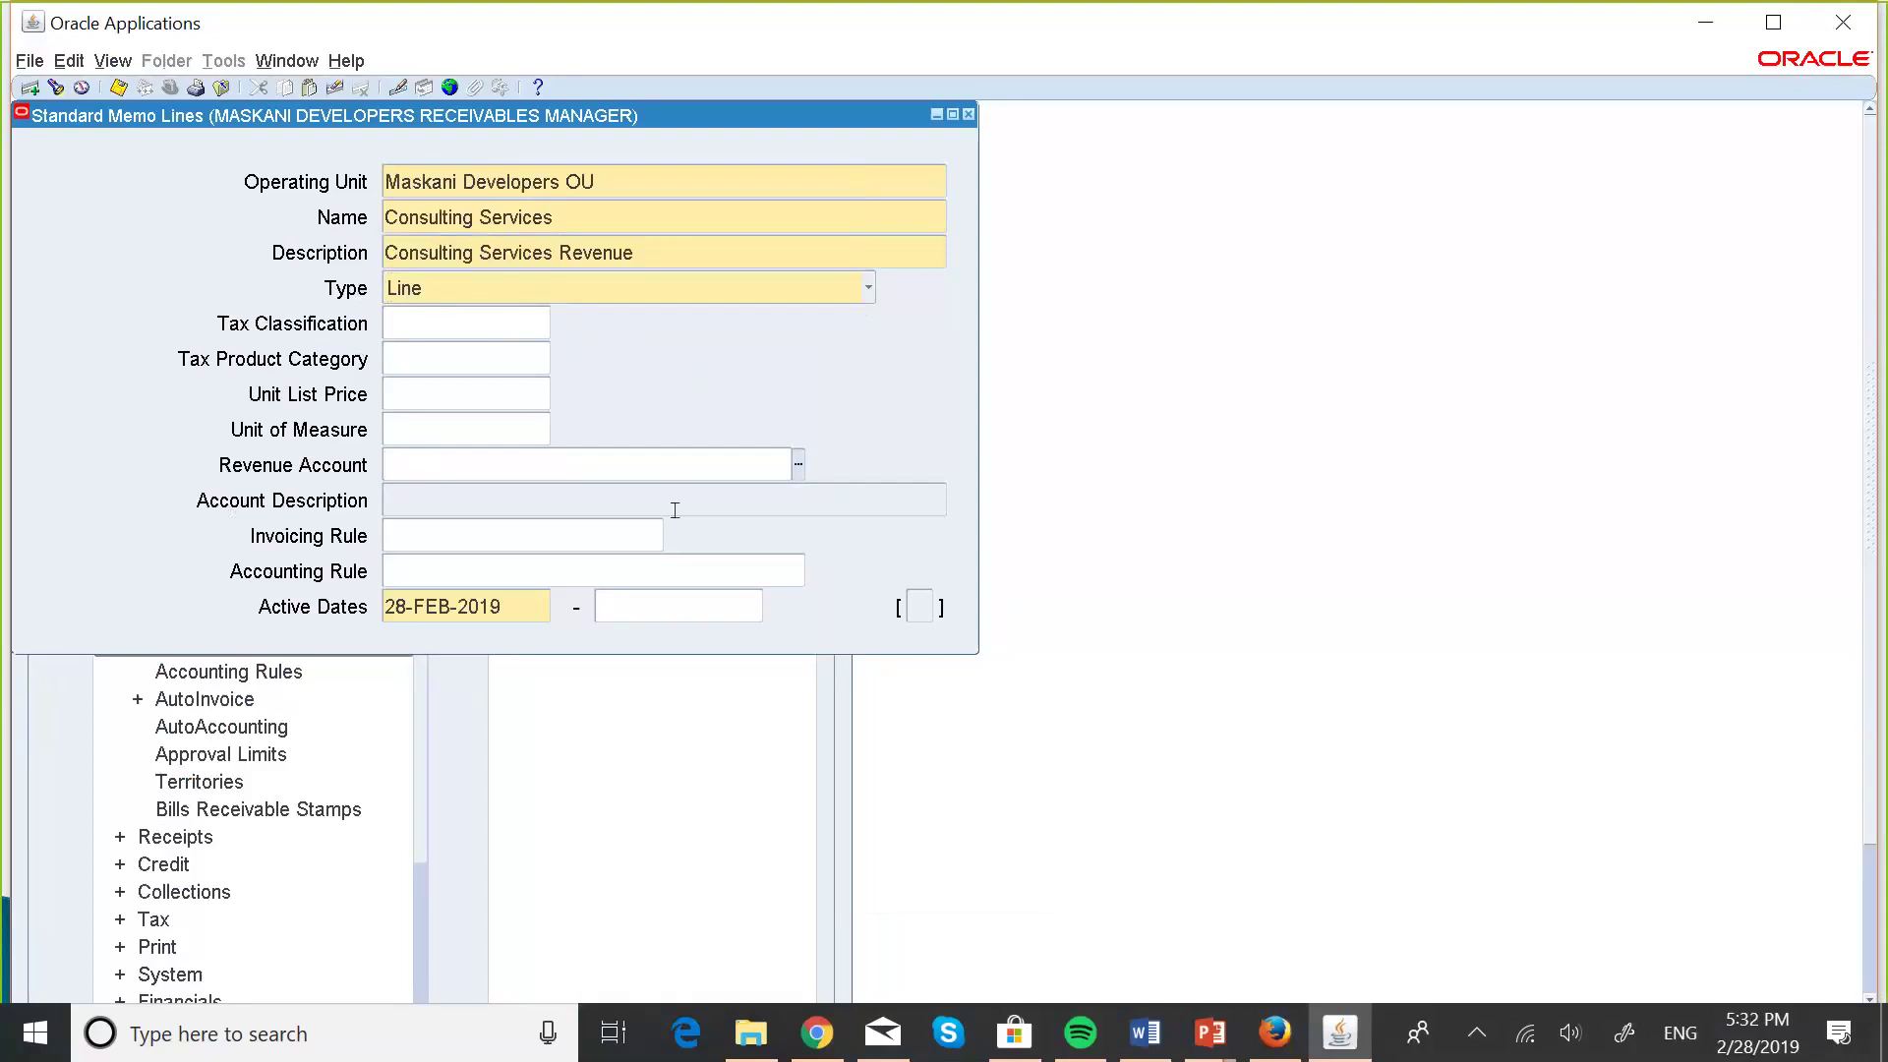
{"action": "left_click", "coordinate": [799, 474]}
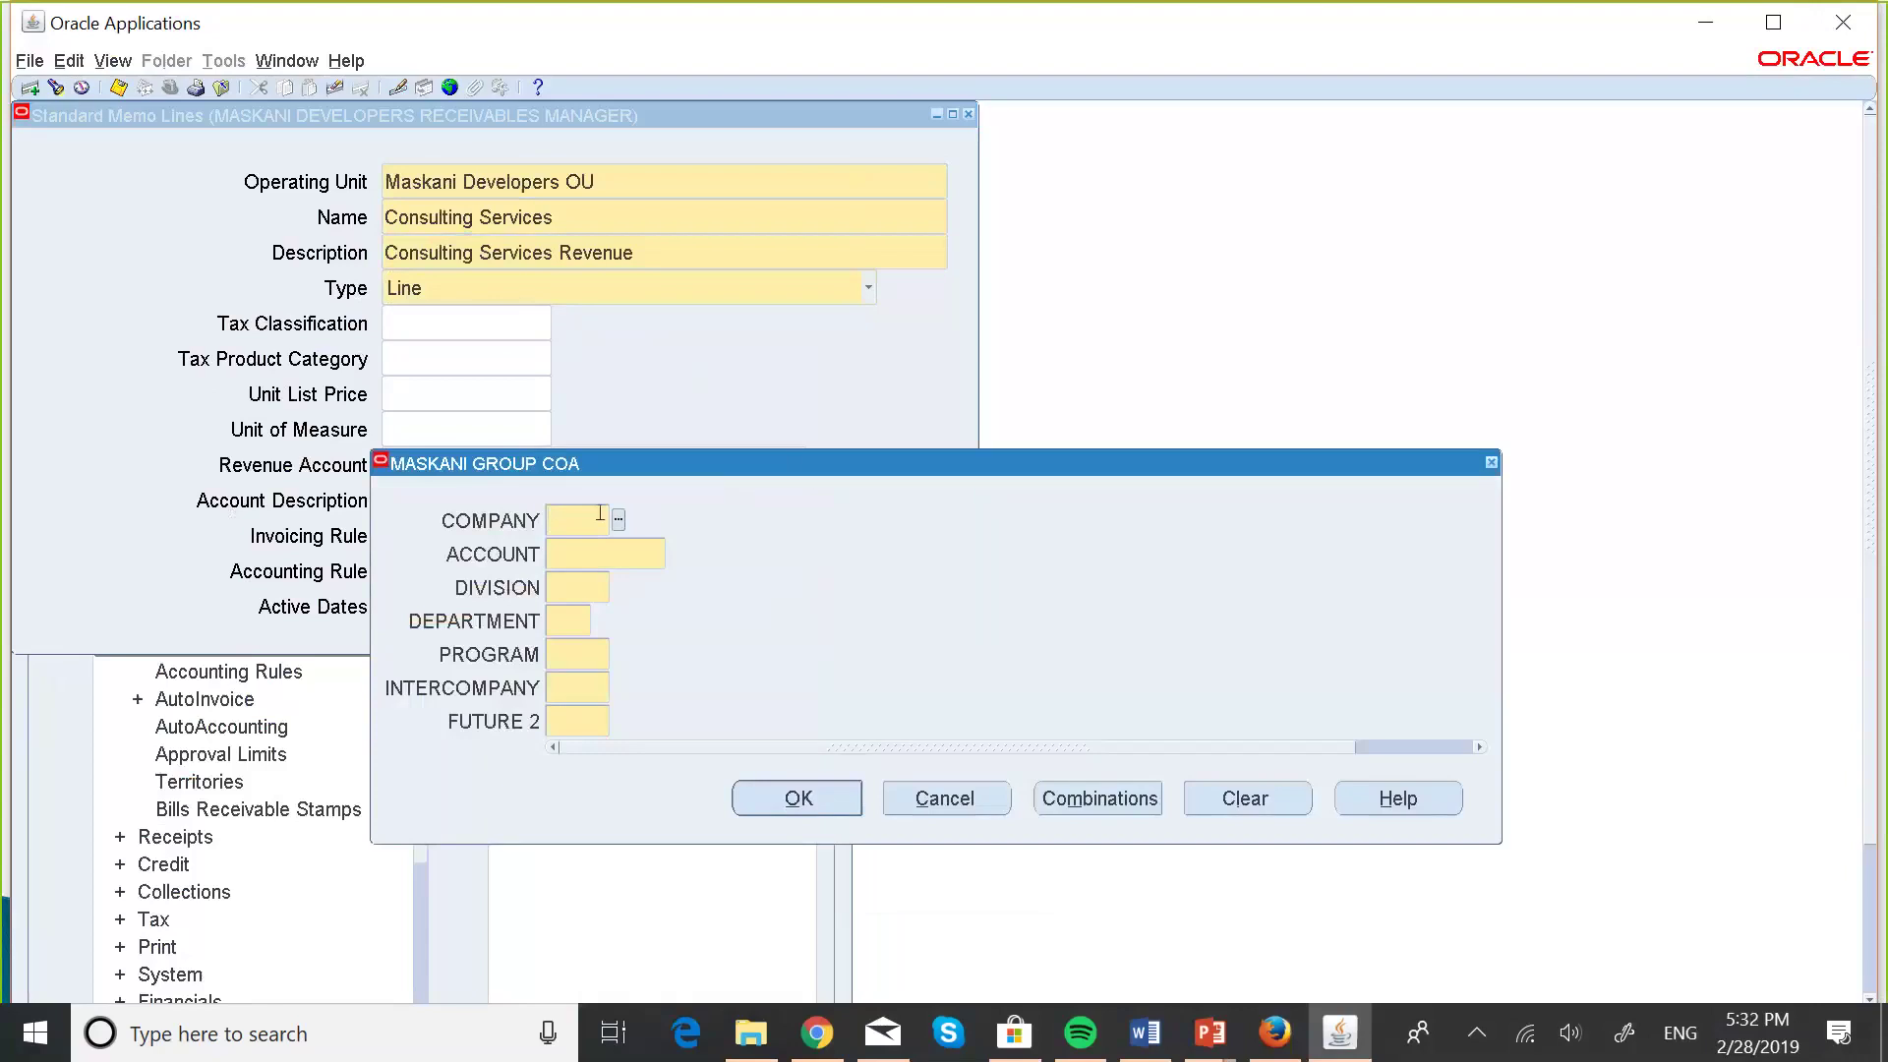
{"action": "type", "text": "001"}
{"action": "key", "text": "Tab"}
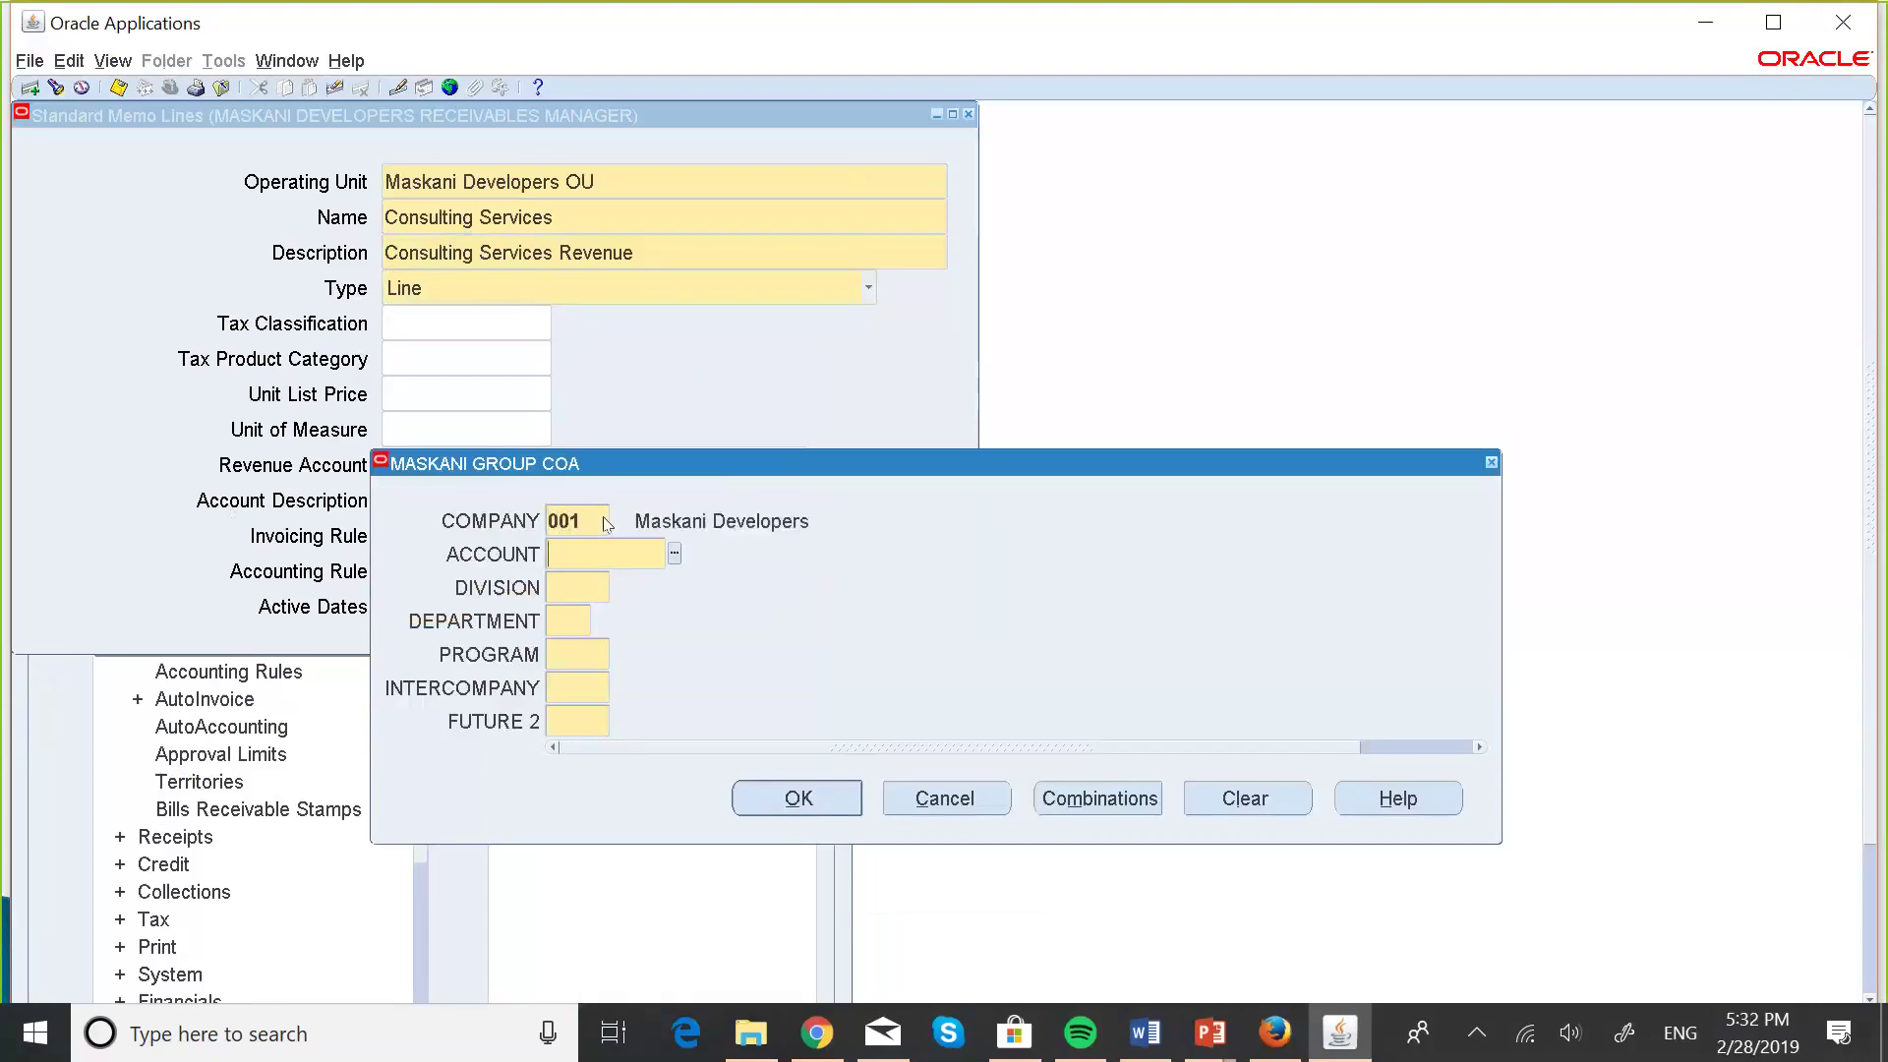
{"action": "left_click", "coordinate": [672, 553]}
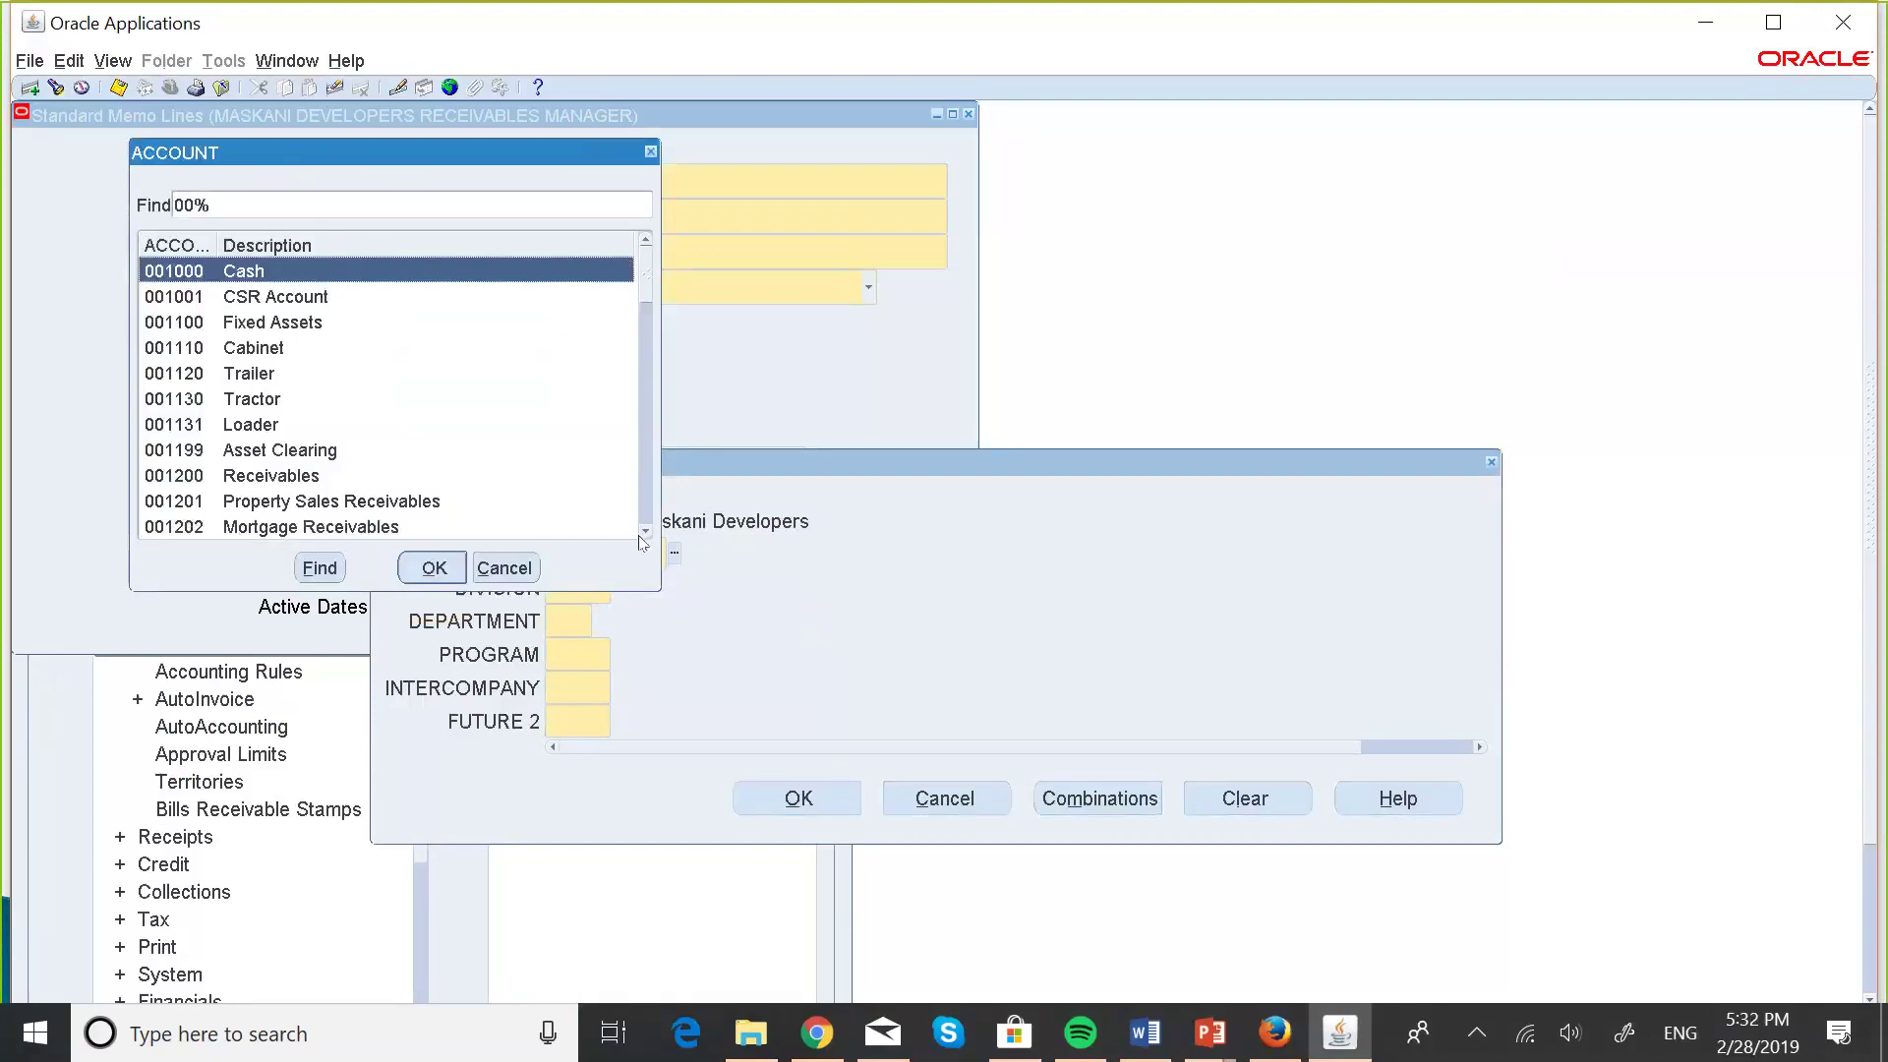
{"action": "scroll", "coordinate": [647, 537], "scroll_direction": "down", "scroll_amount": 6}
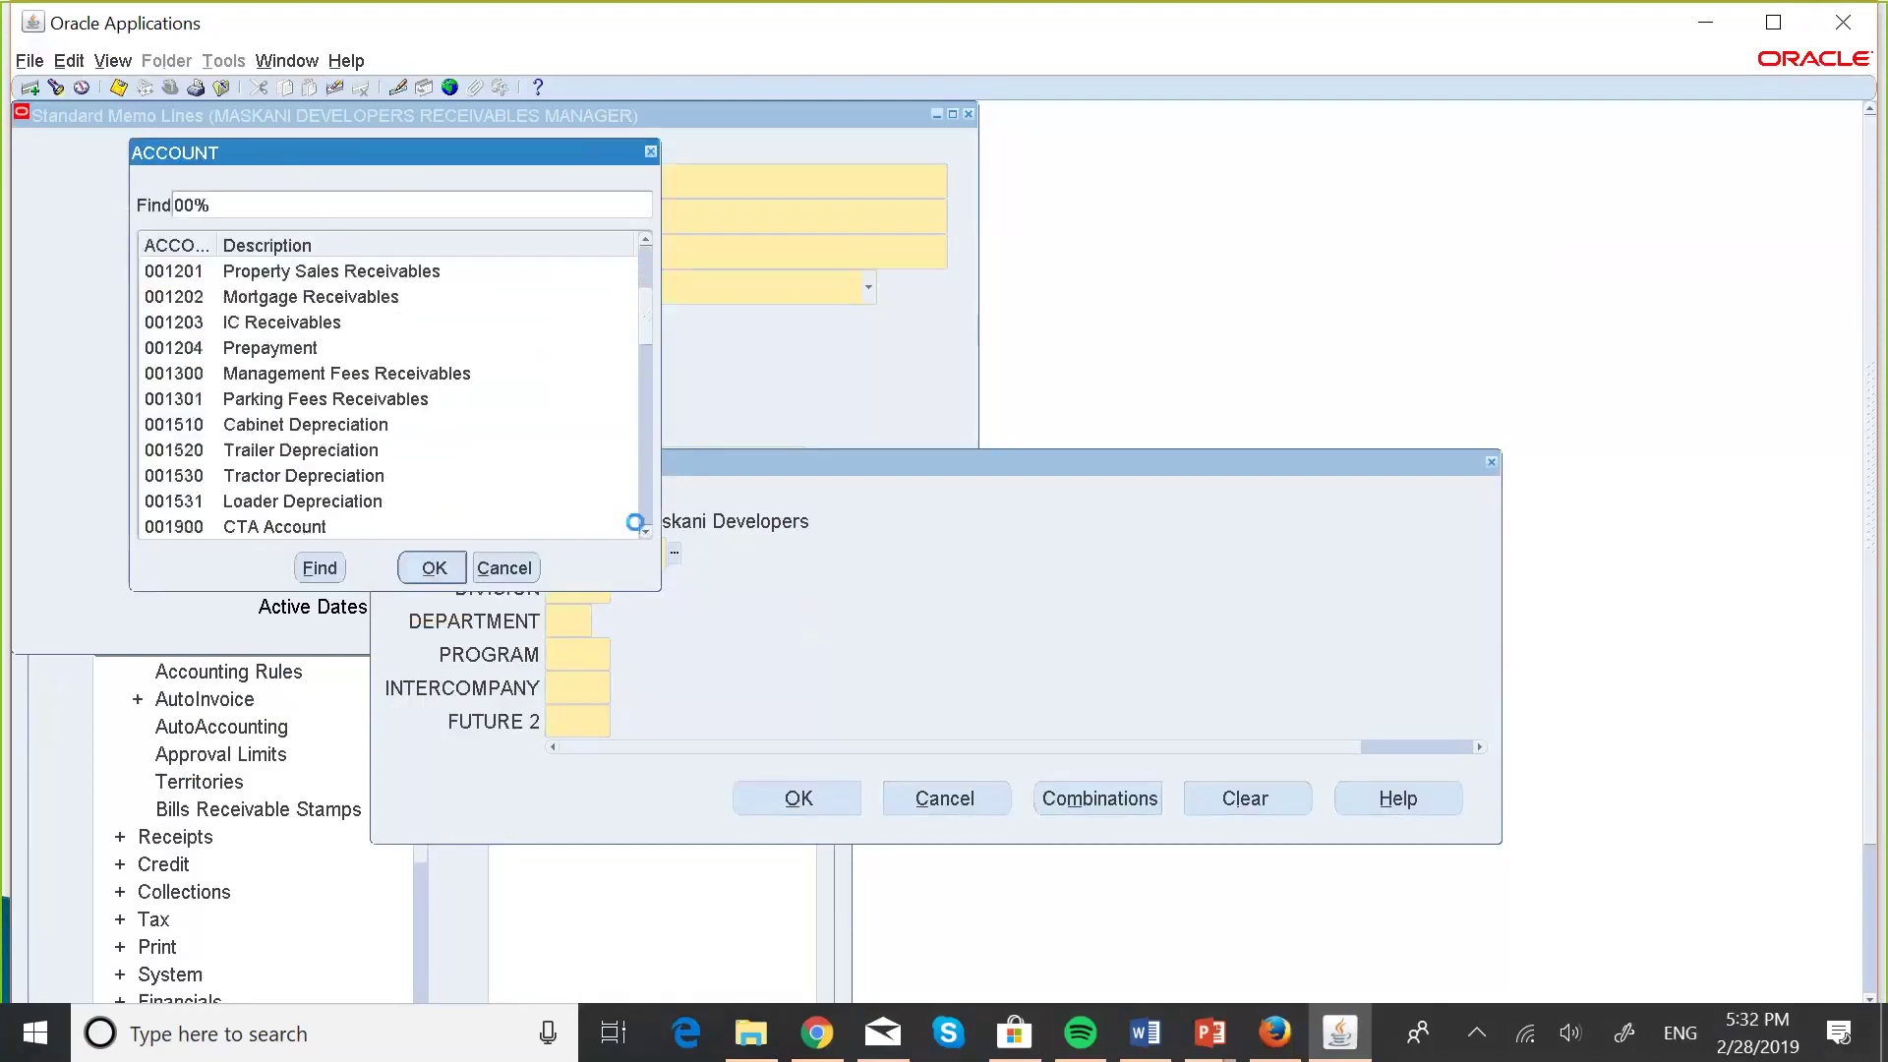
{"action": "scroll", "coordinate": [645, 537], "scroll_direction": "down", "scroll_amount": 4}
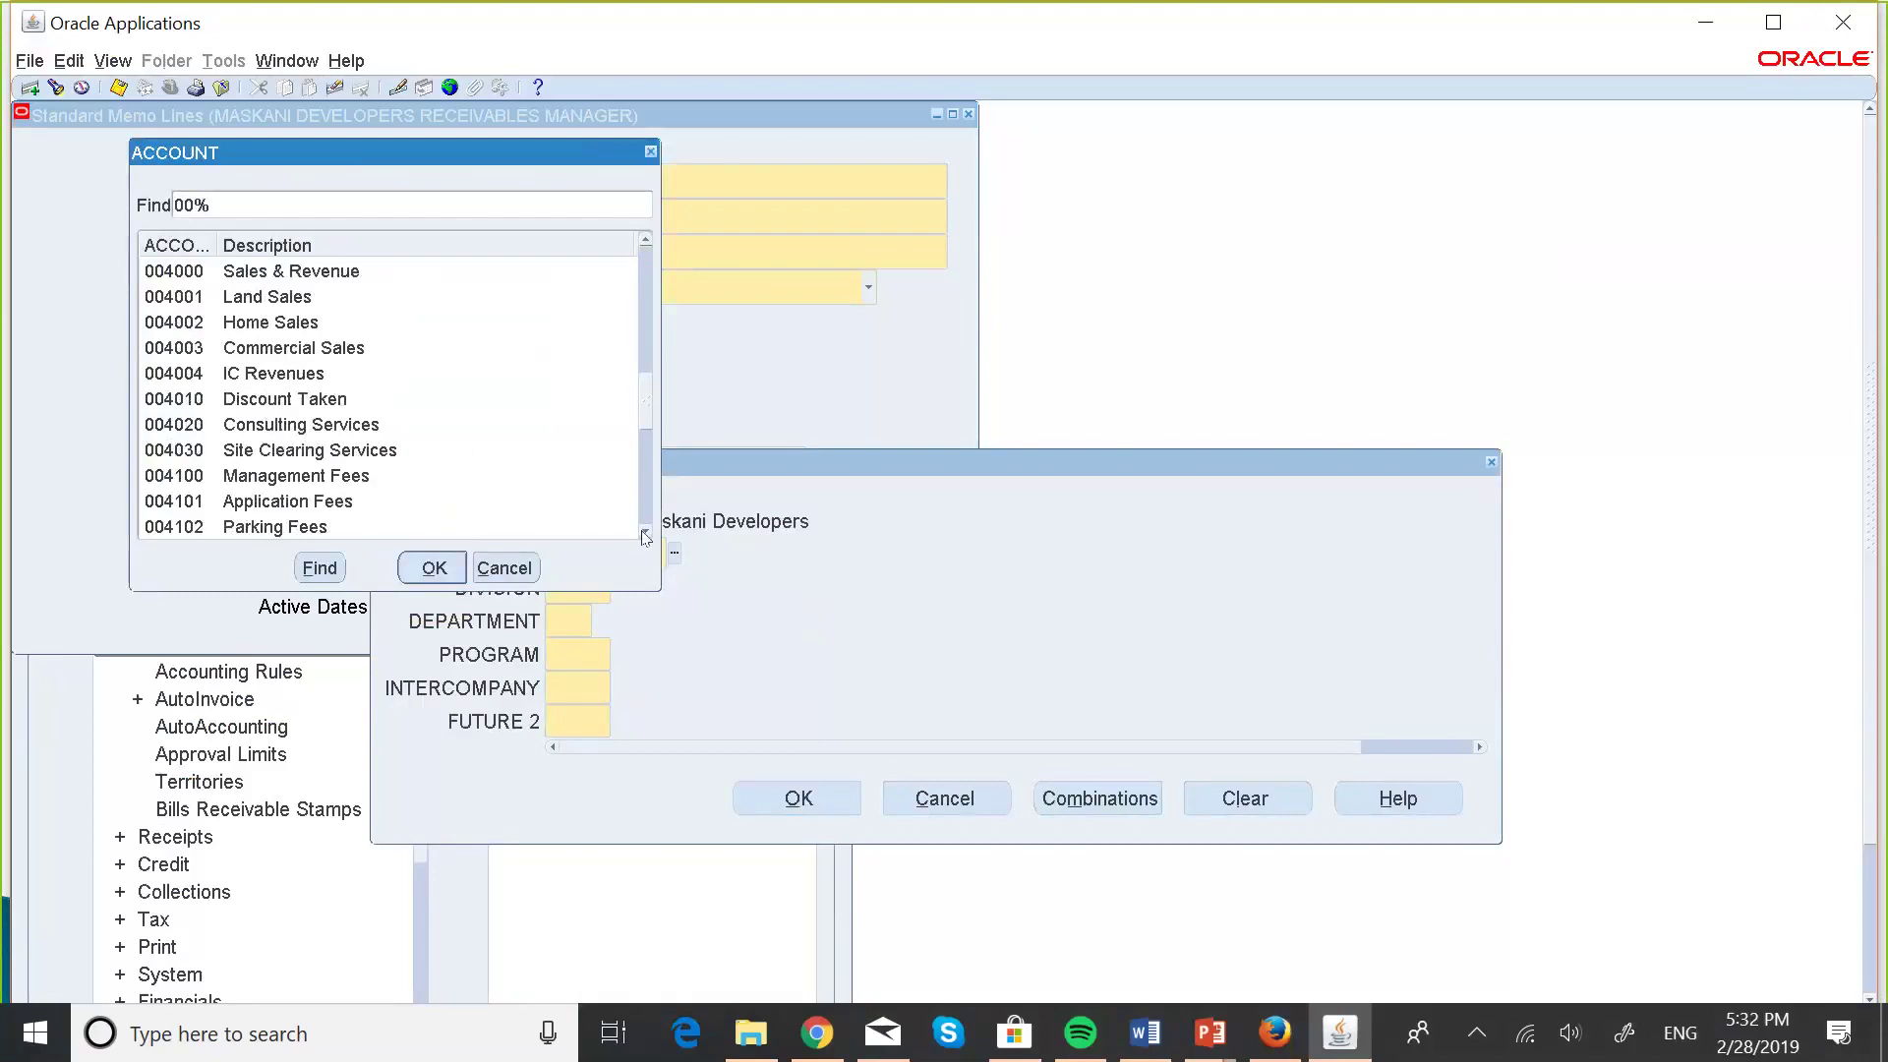
{"action": "left_click", "coordinate": [242, 431]}
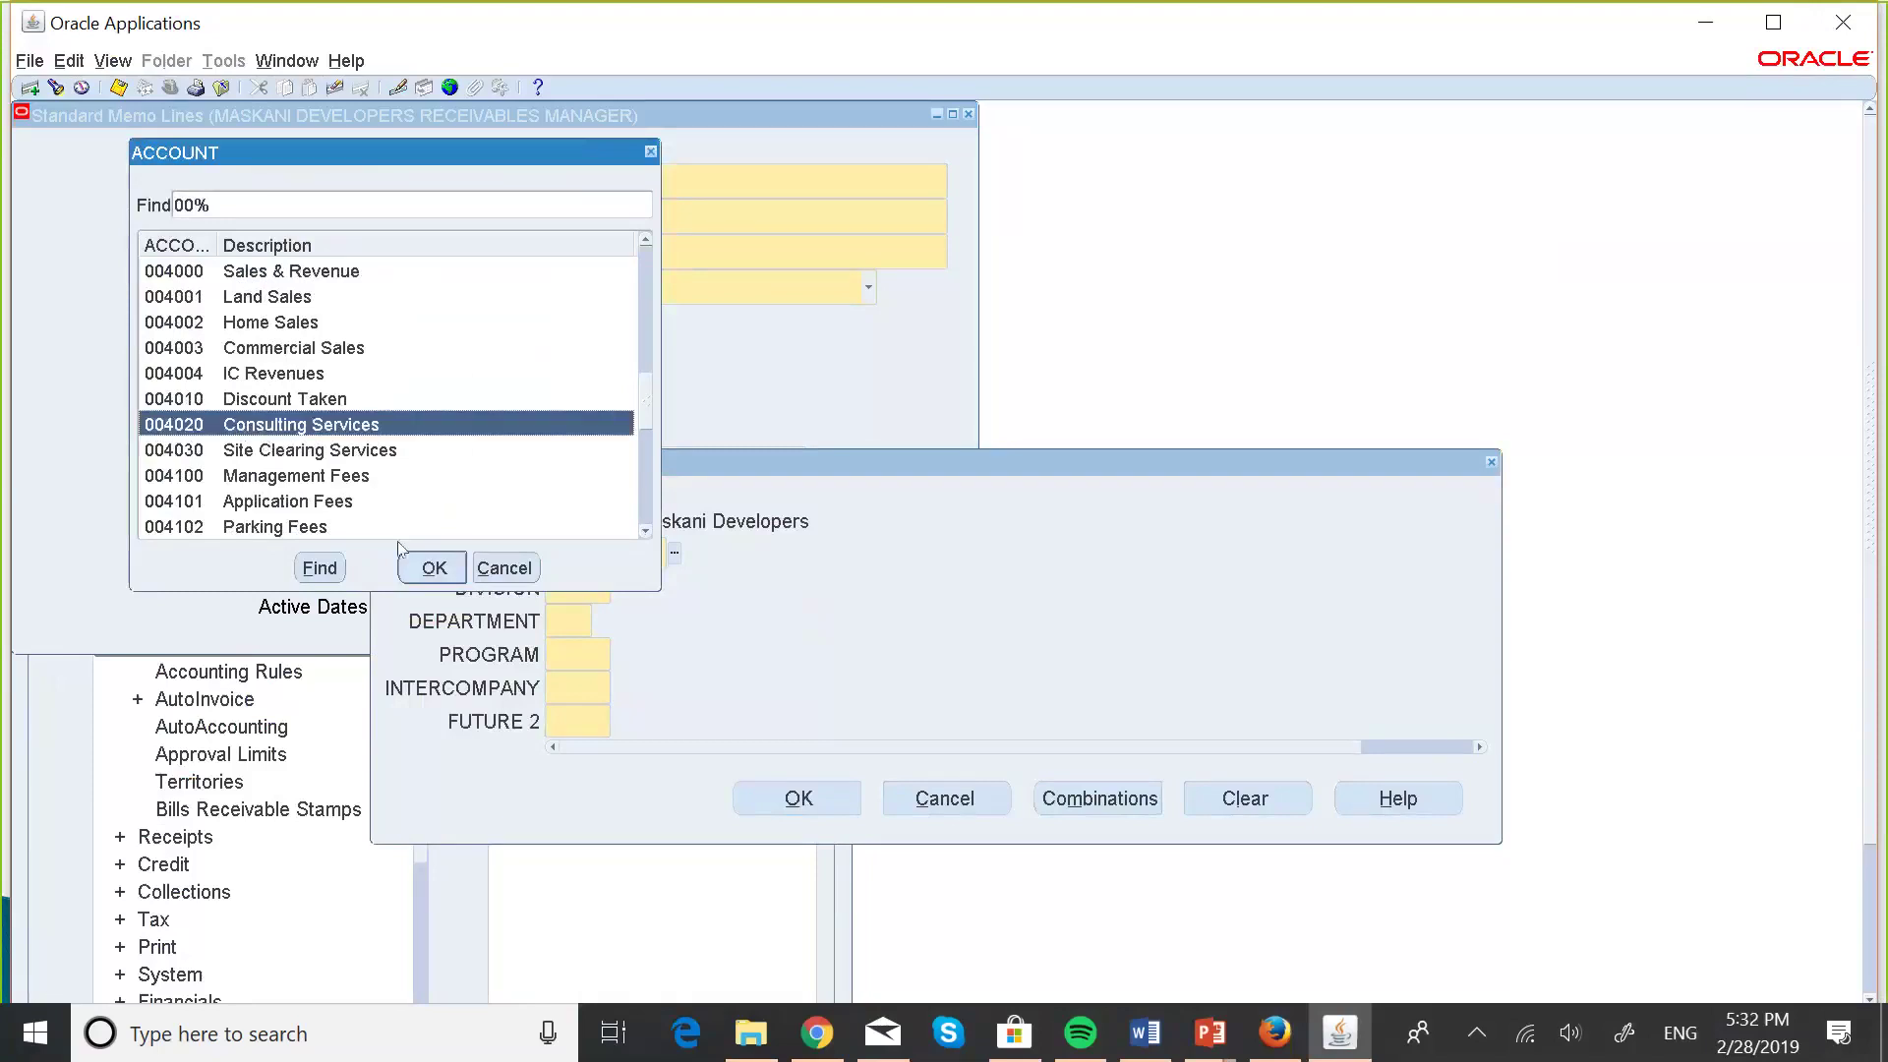
{"action": "left_click", "coordinate": [432, 568]}
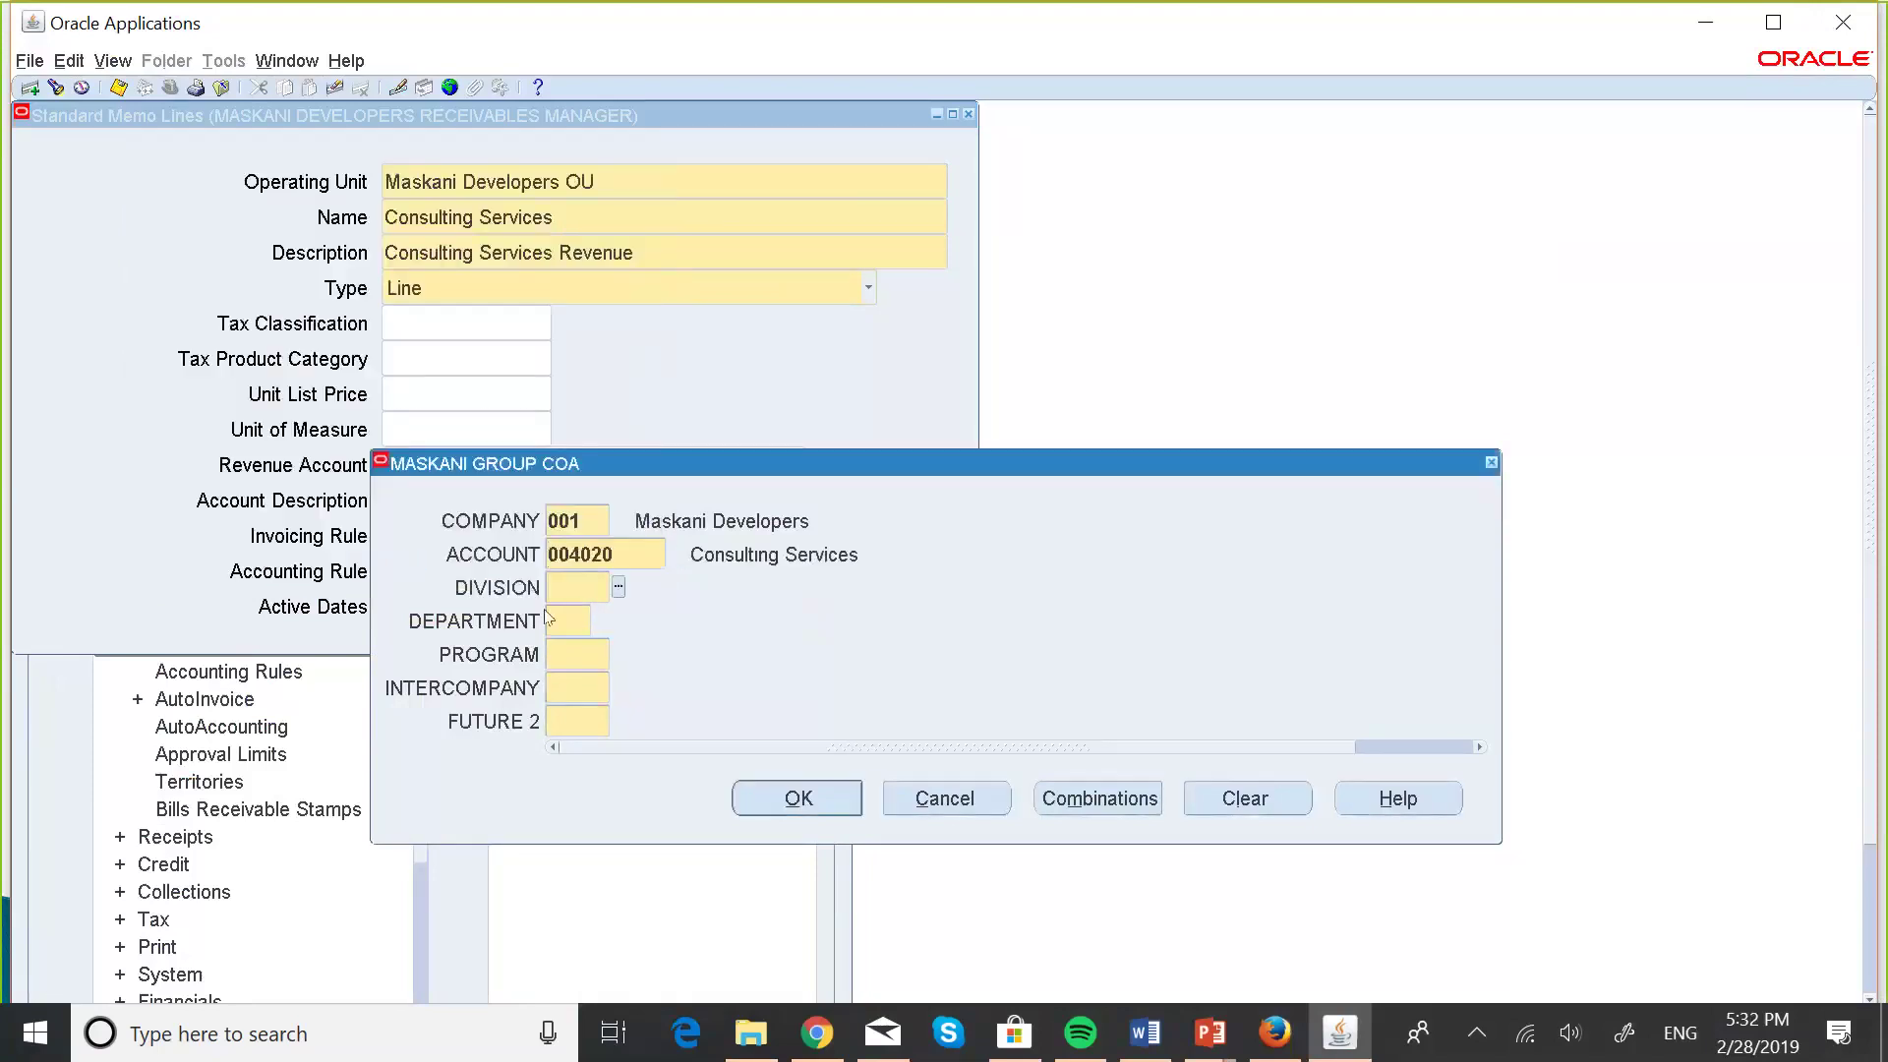
- Complete the revenue account with division 000, department 00, and 000 for program, intercompany and future 2, then save the memo line
{"action": "type", "text": "00"}
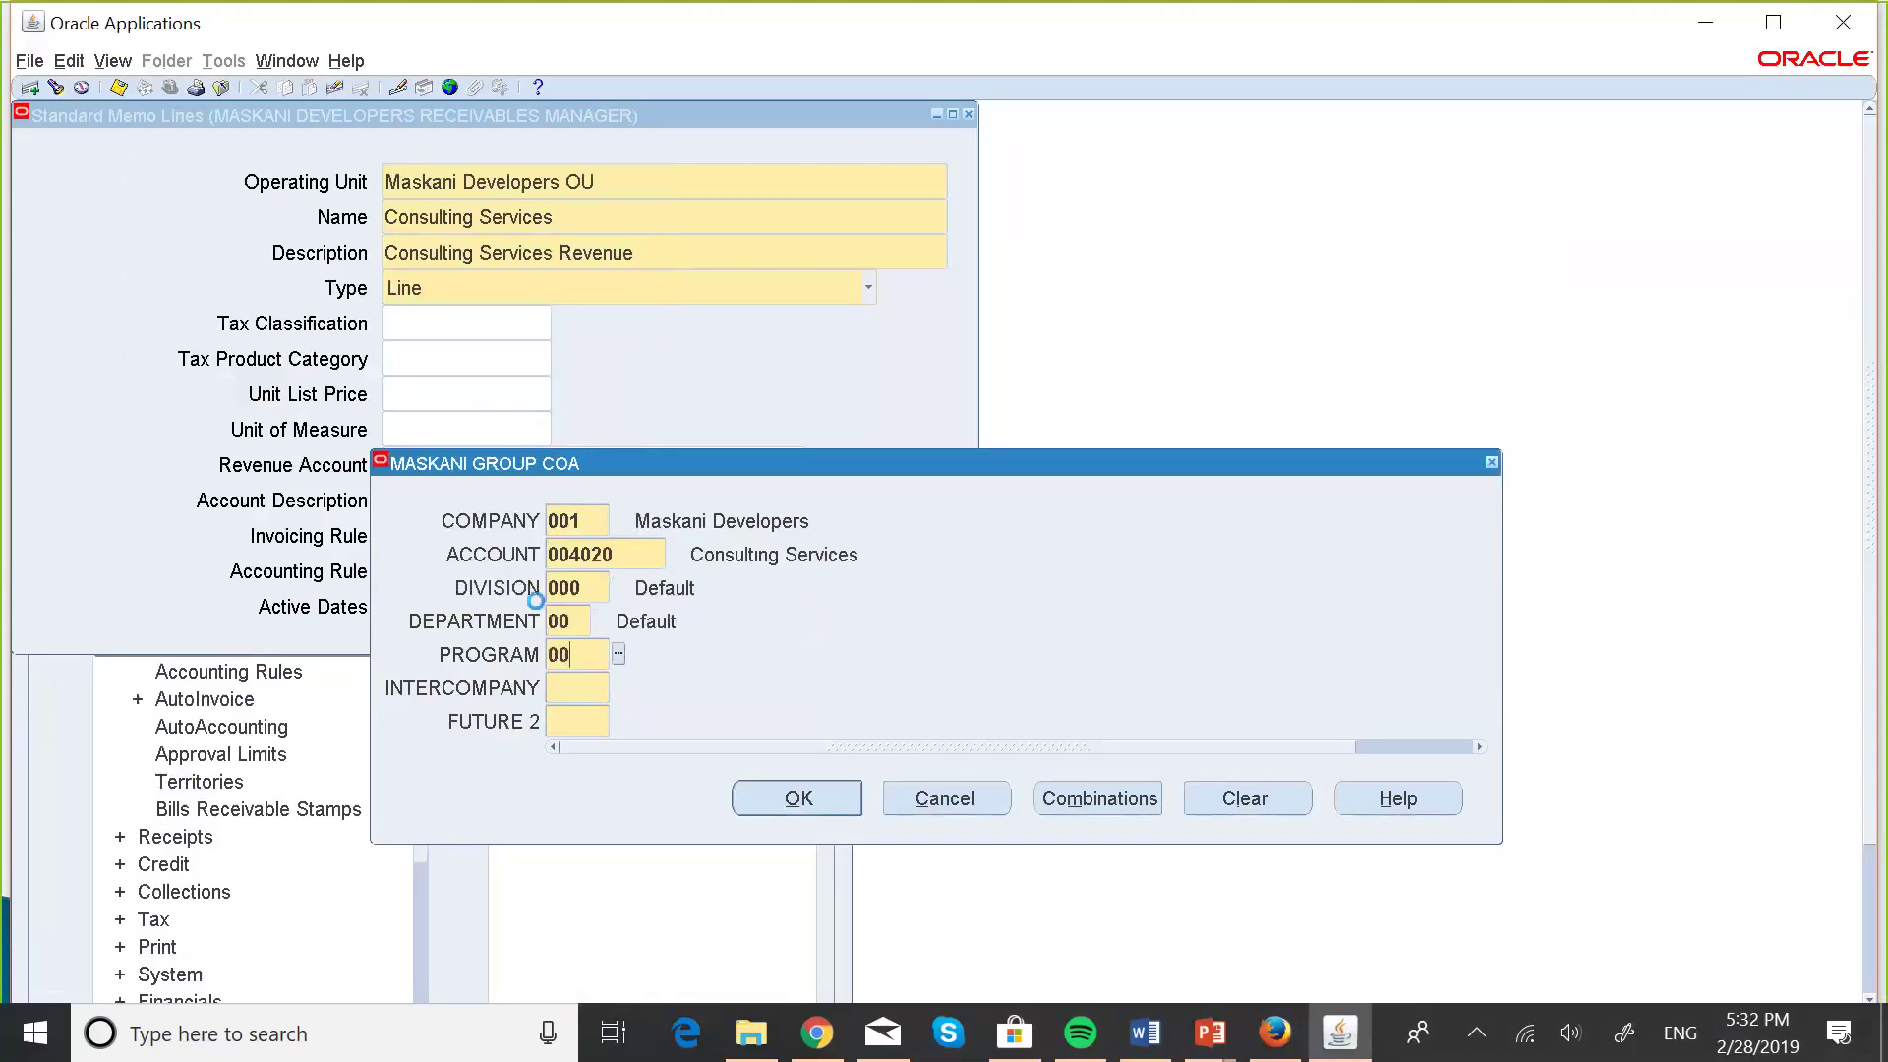
{"action": "type", "text": "000000000000"}
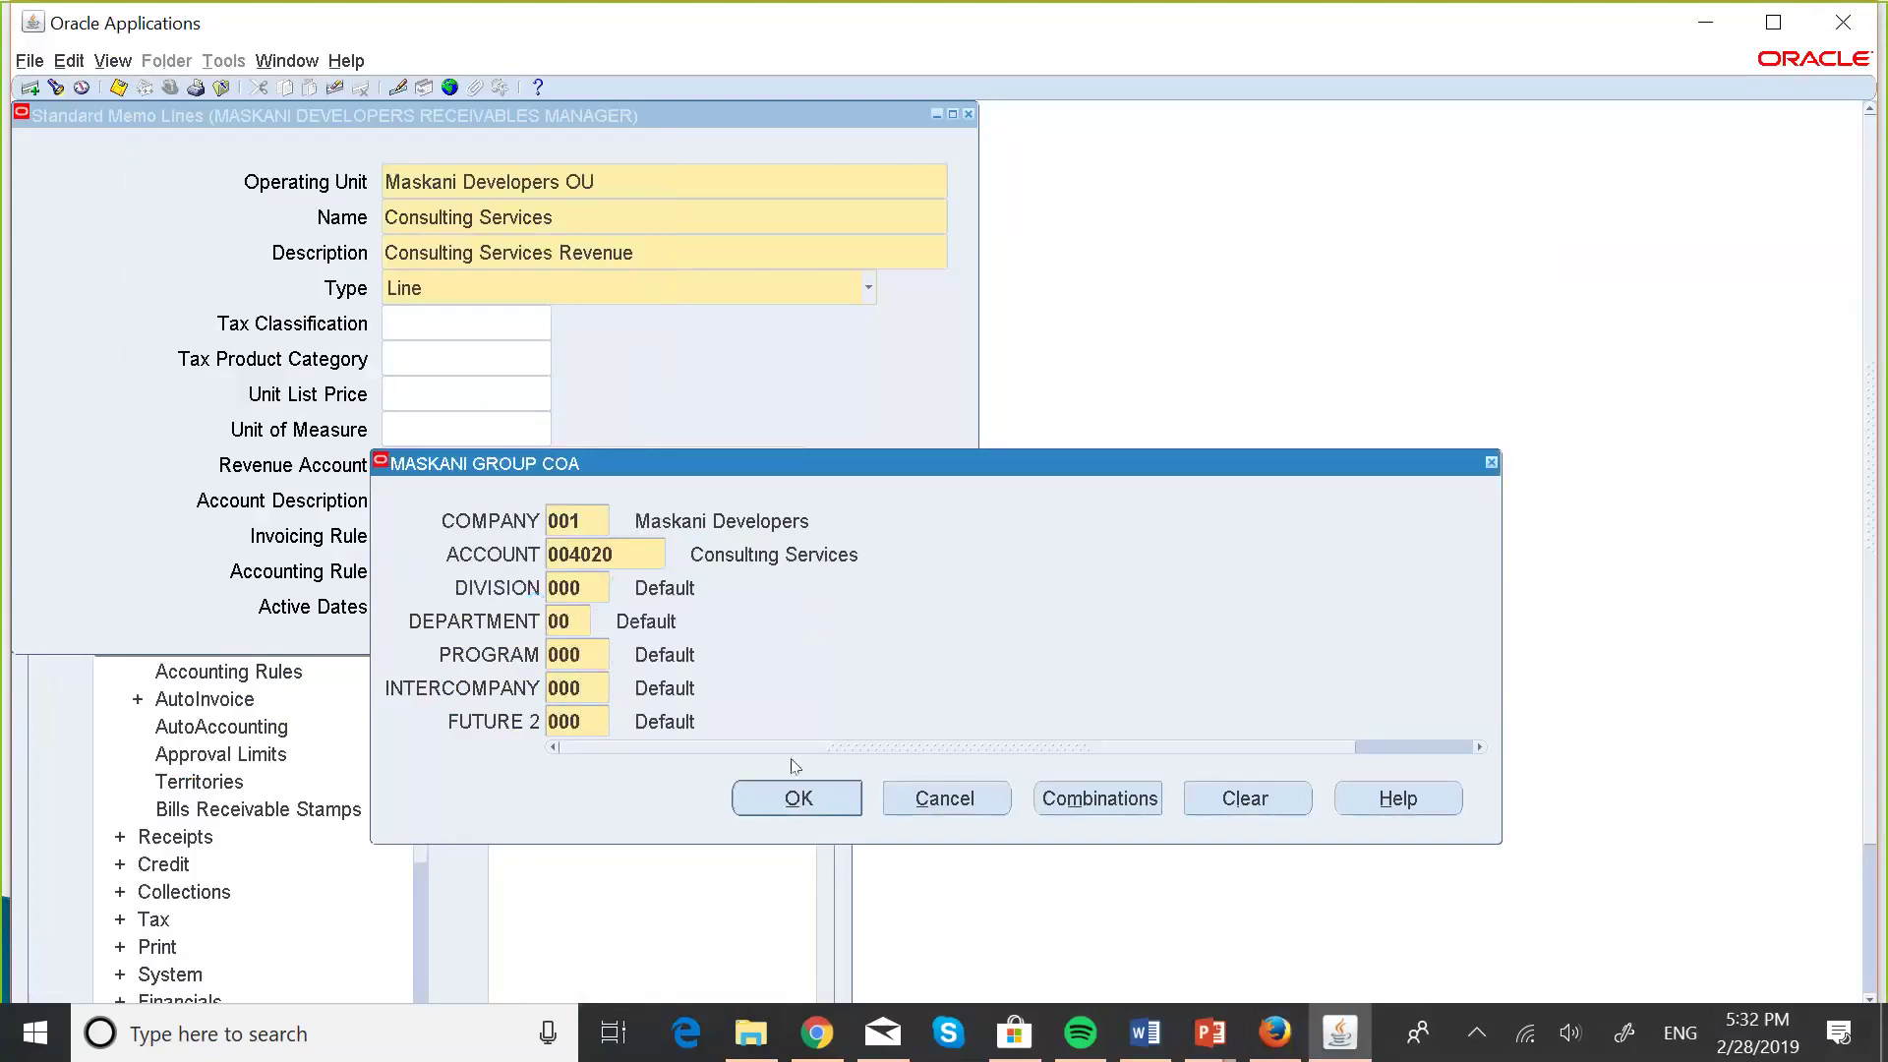
{"action": "left_click", "coordinate": [802, 797]}
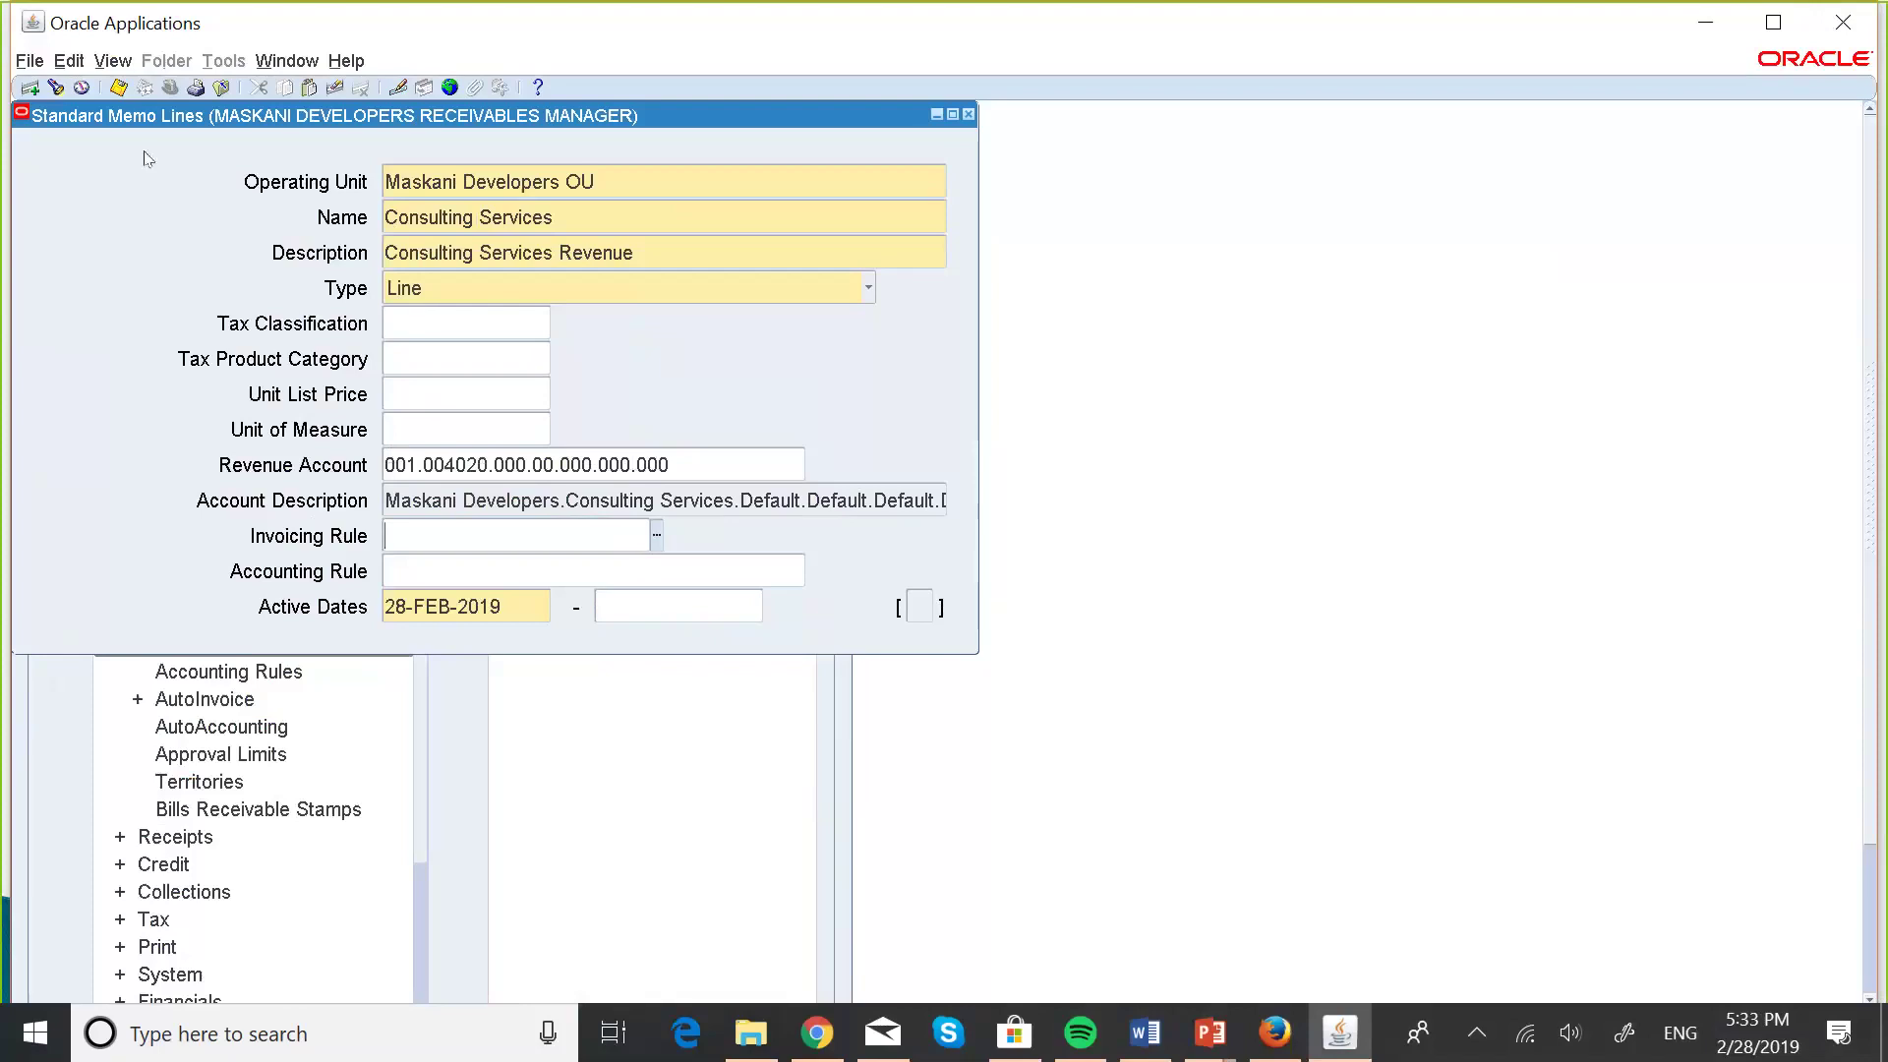
{"action": "left_click", "coordinate": [120, 88]}
- Create another standard memo line and name it Site Clearing Services
{"action": "left_click", "coordinate": [31, 89]}
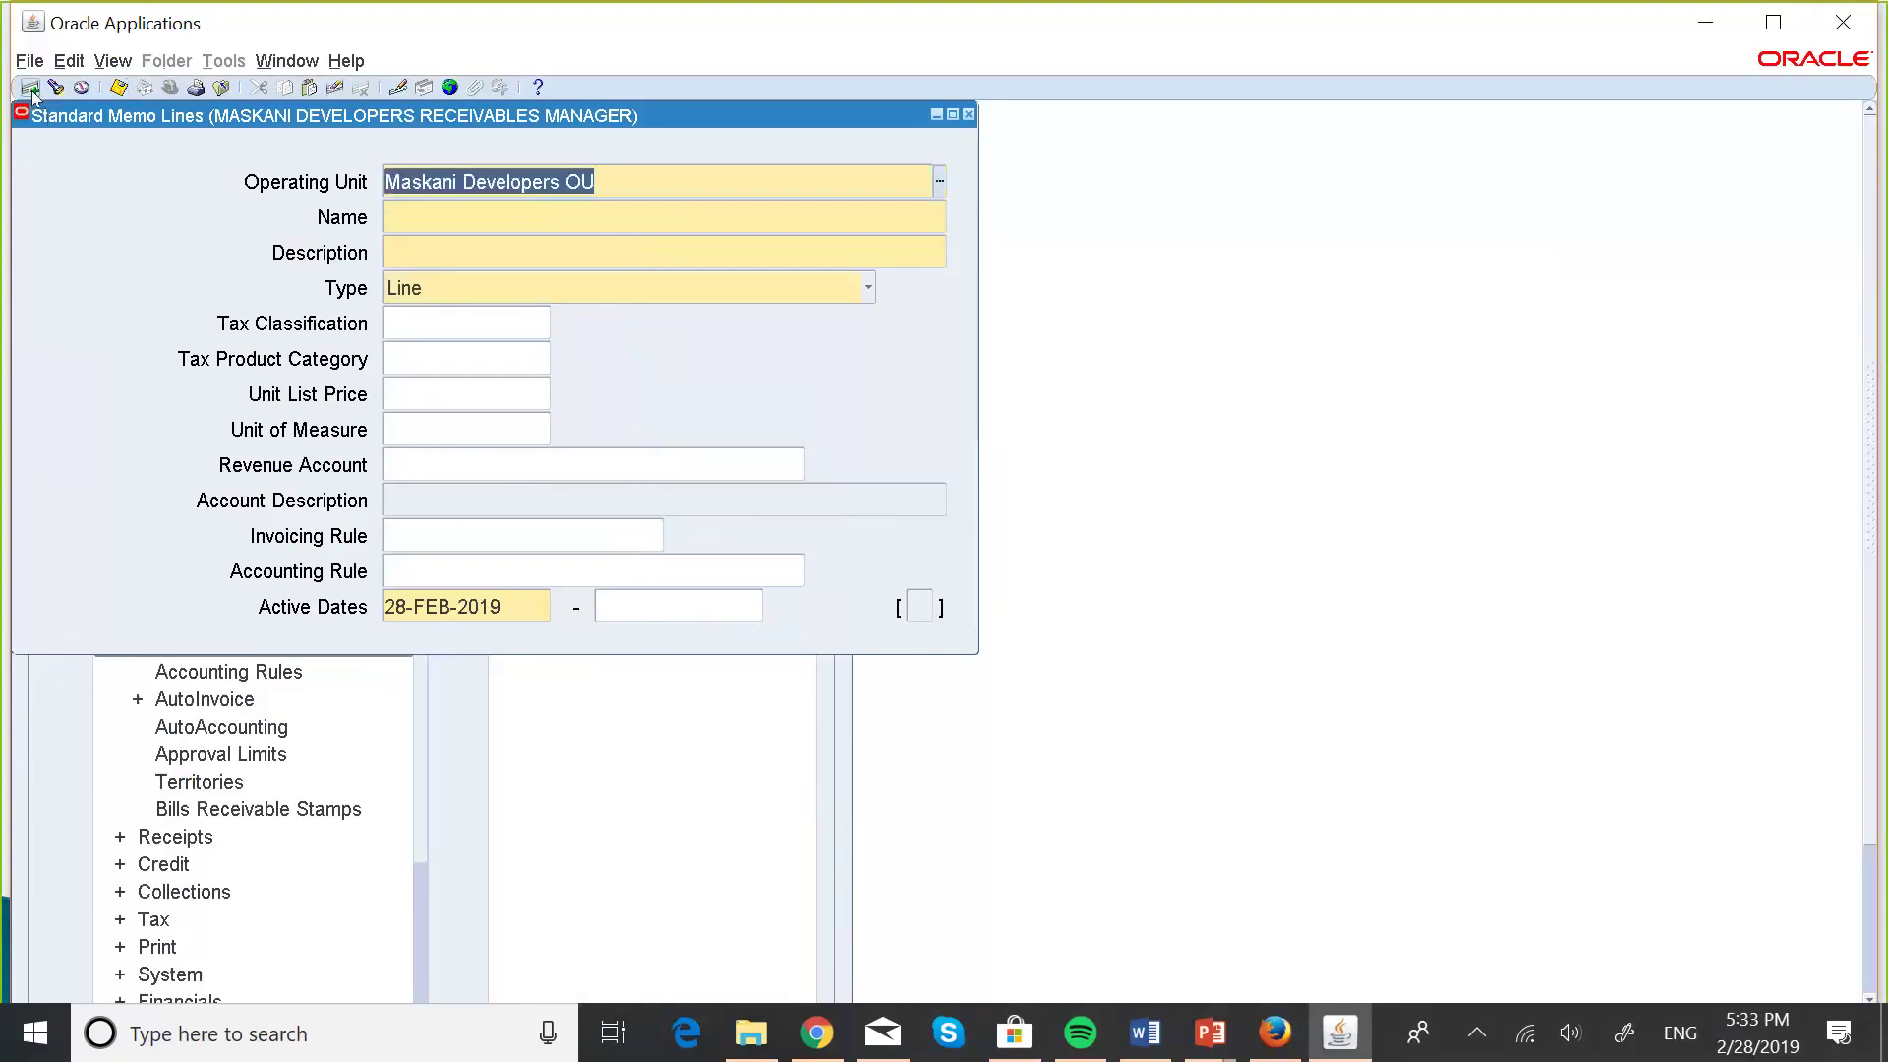
{"action": "left_click", "coordinate": [469, 203]}
{"action": "key", "text": "Caps_Lock"}
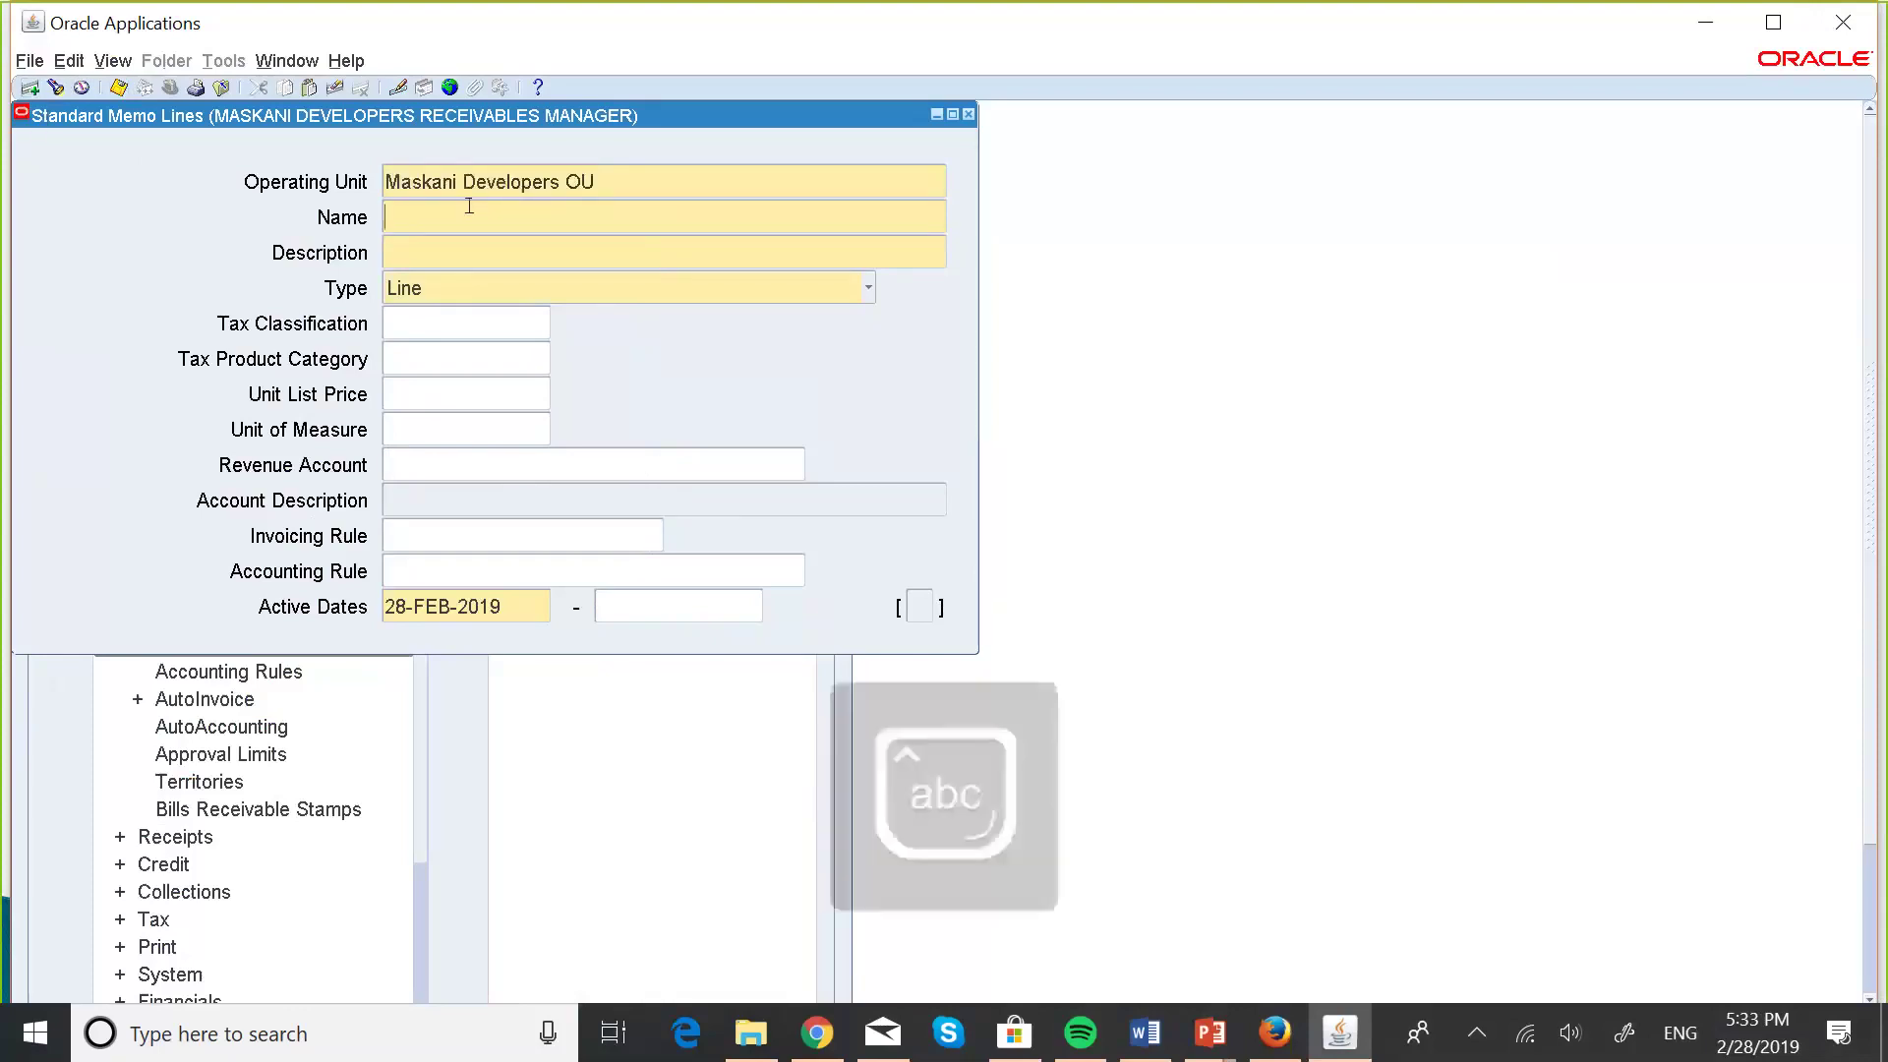
{"action": "type", "text": "Site"}
{"action": "key", "text": "Caps_Lock"}
{"action": "type", "text": "C"}
{"action": "key", "text": "Caps_Lock"}
{"action": "type", "text": "learing"}
{"action": "key", "text": "Caps_Lock"}
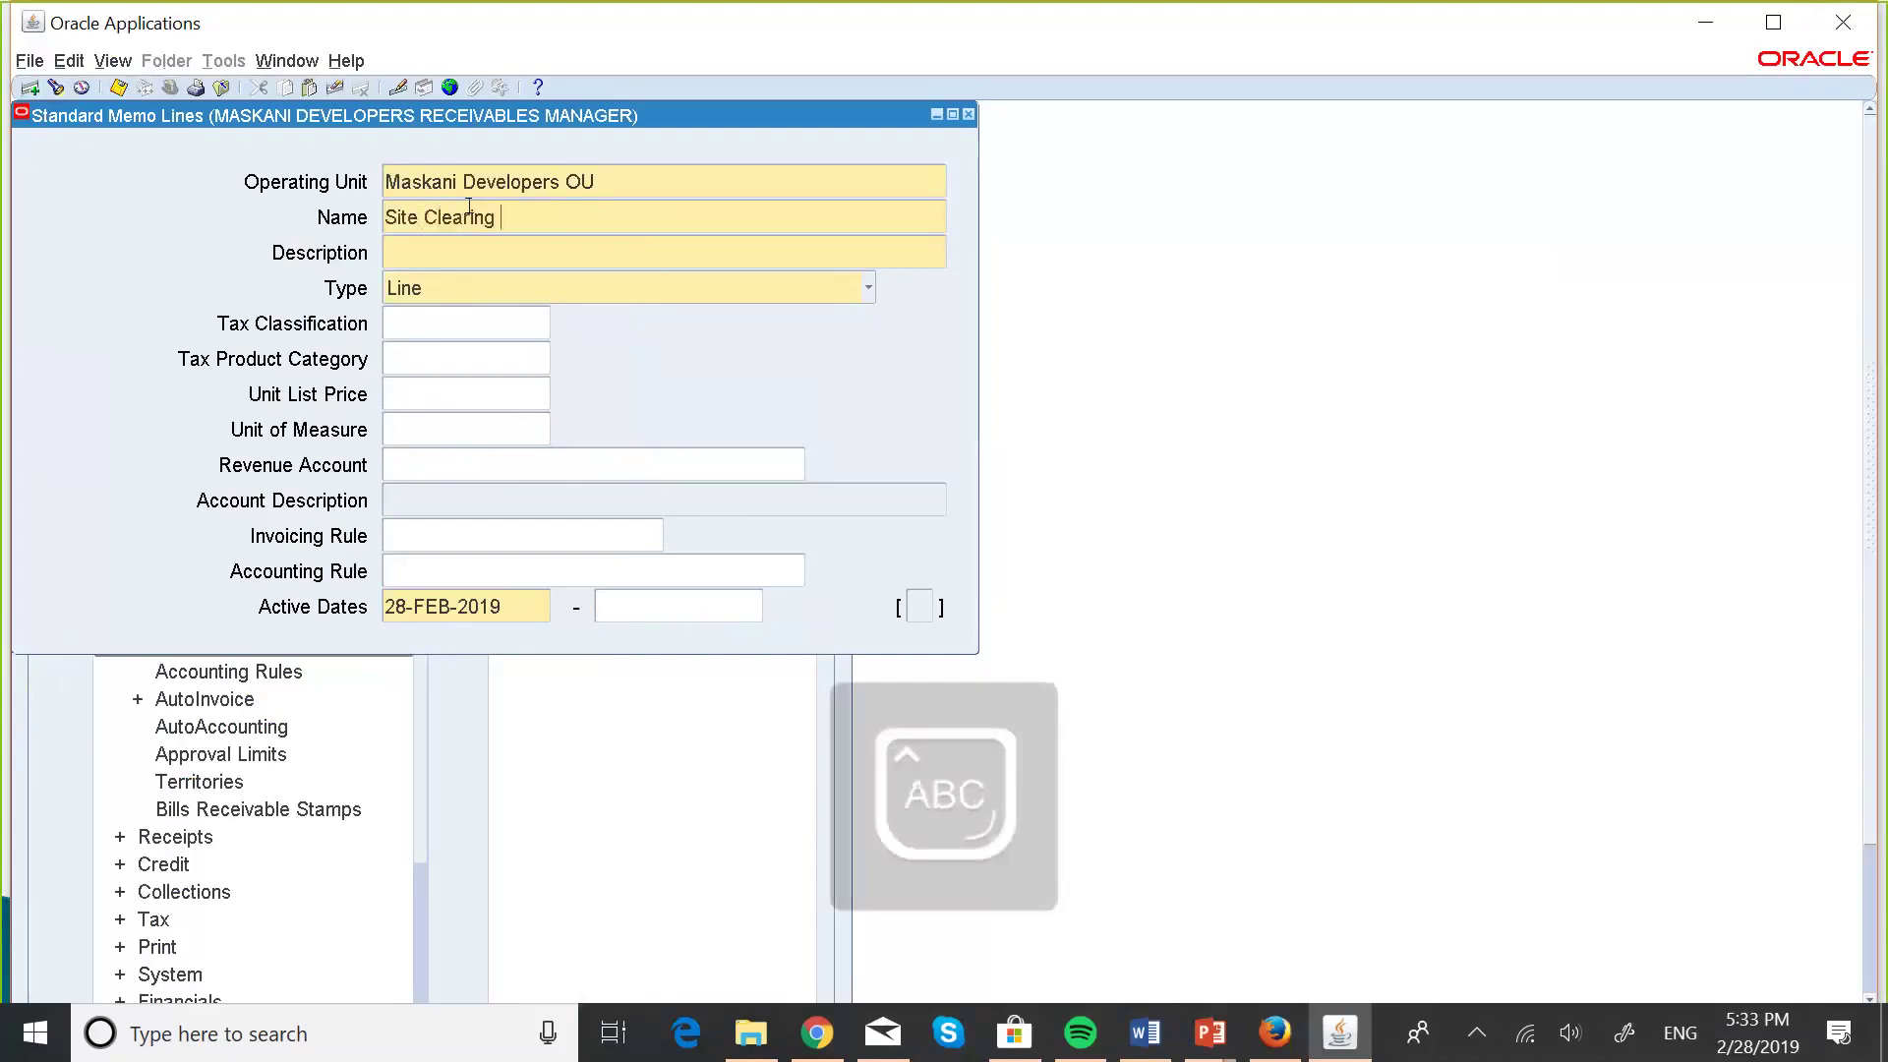
{"action": "type", "text": "S"}
{"action": "key", "text": "Caps_Lock"}
{"action": "type", "text": "ervices"}
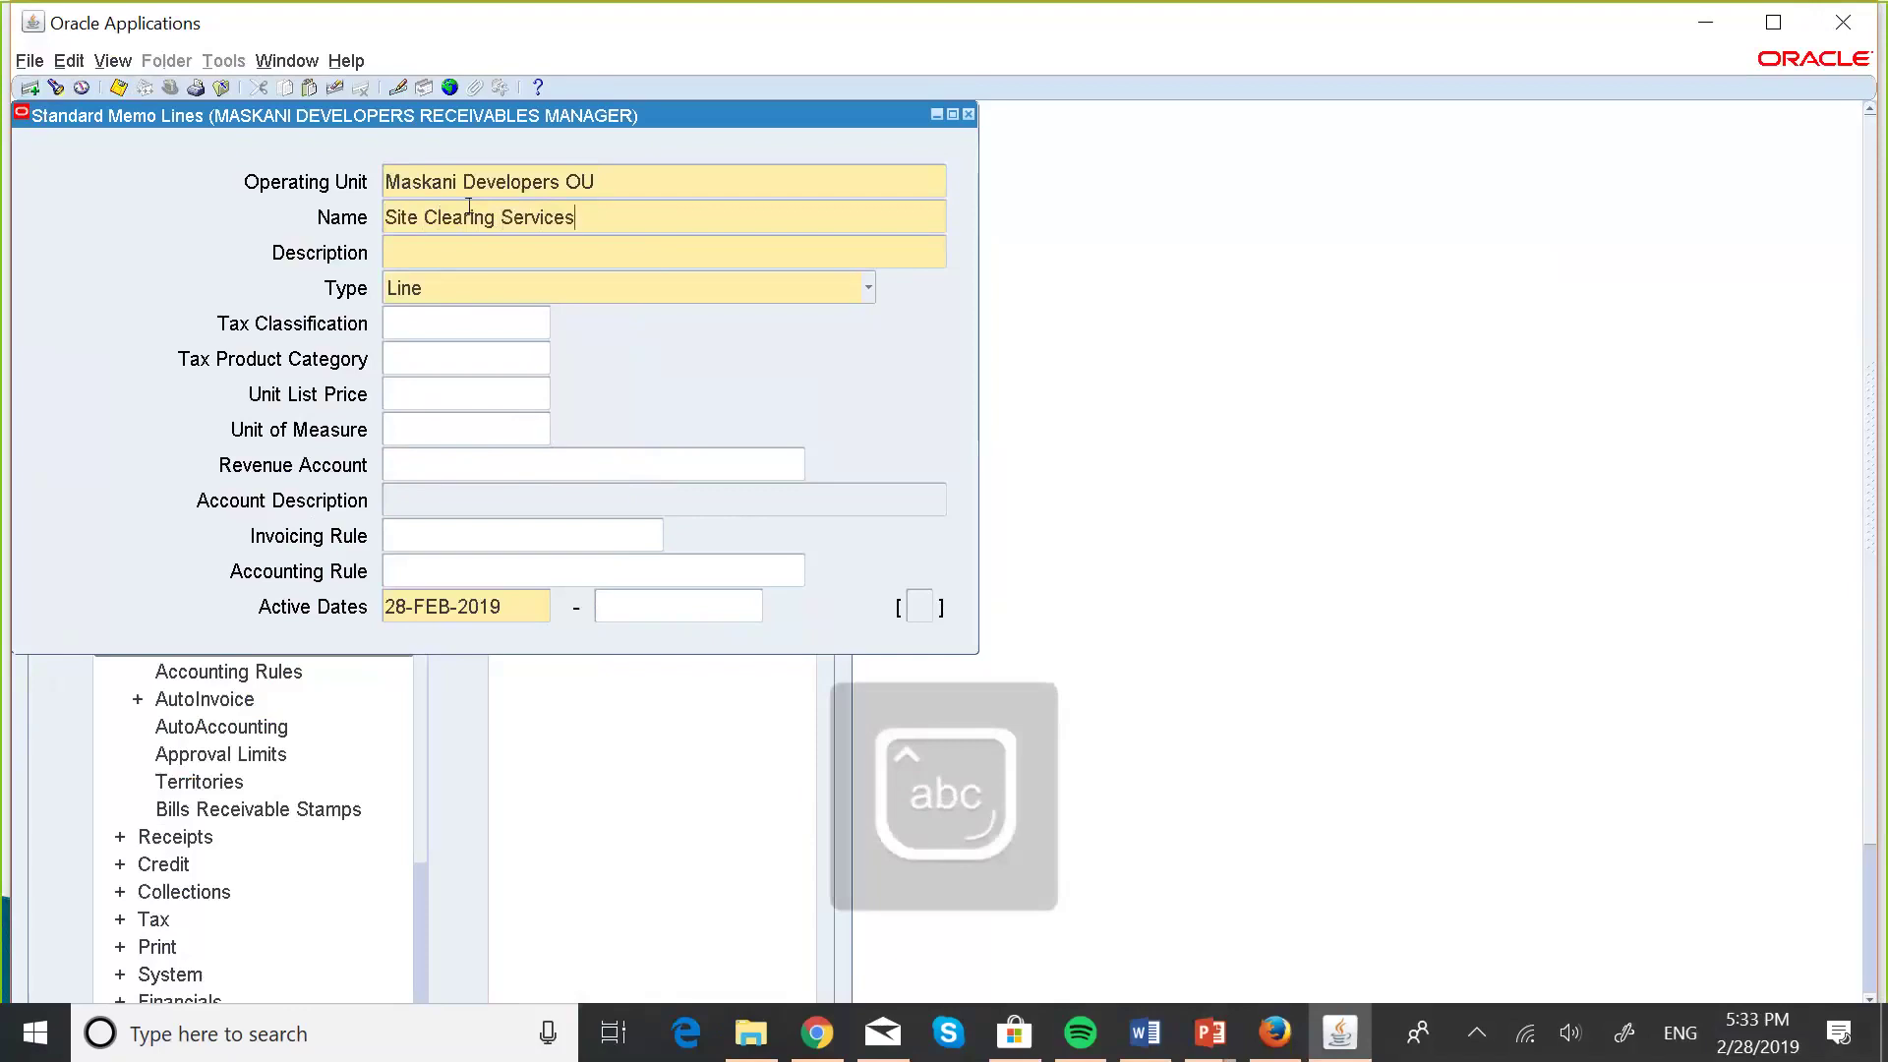
- Copy the memo line's name into its description and extend it to read Site Clearing Services Revenue
{"action": "left_click", "coordinate": [433, 246]}
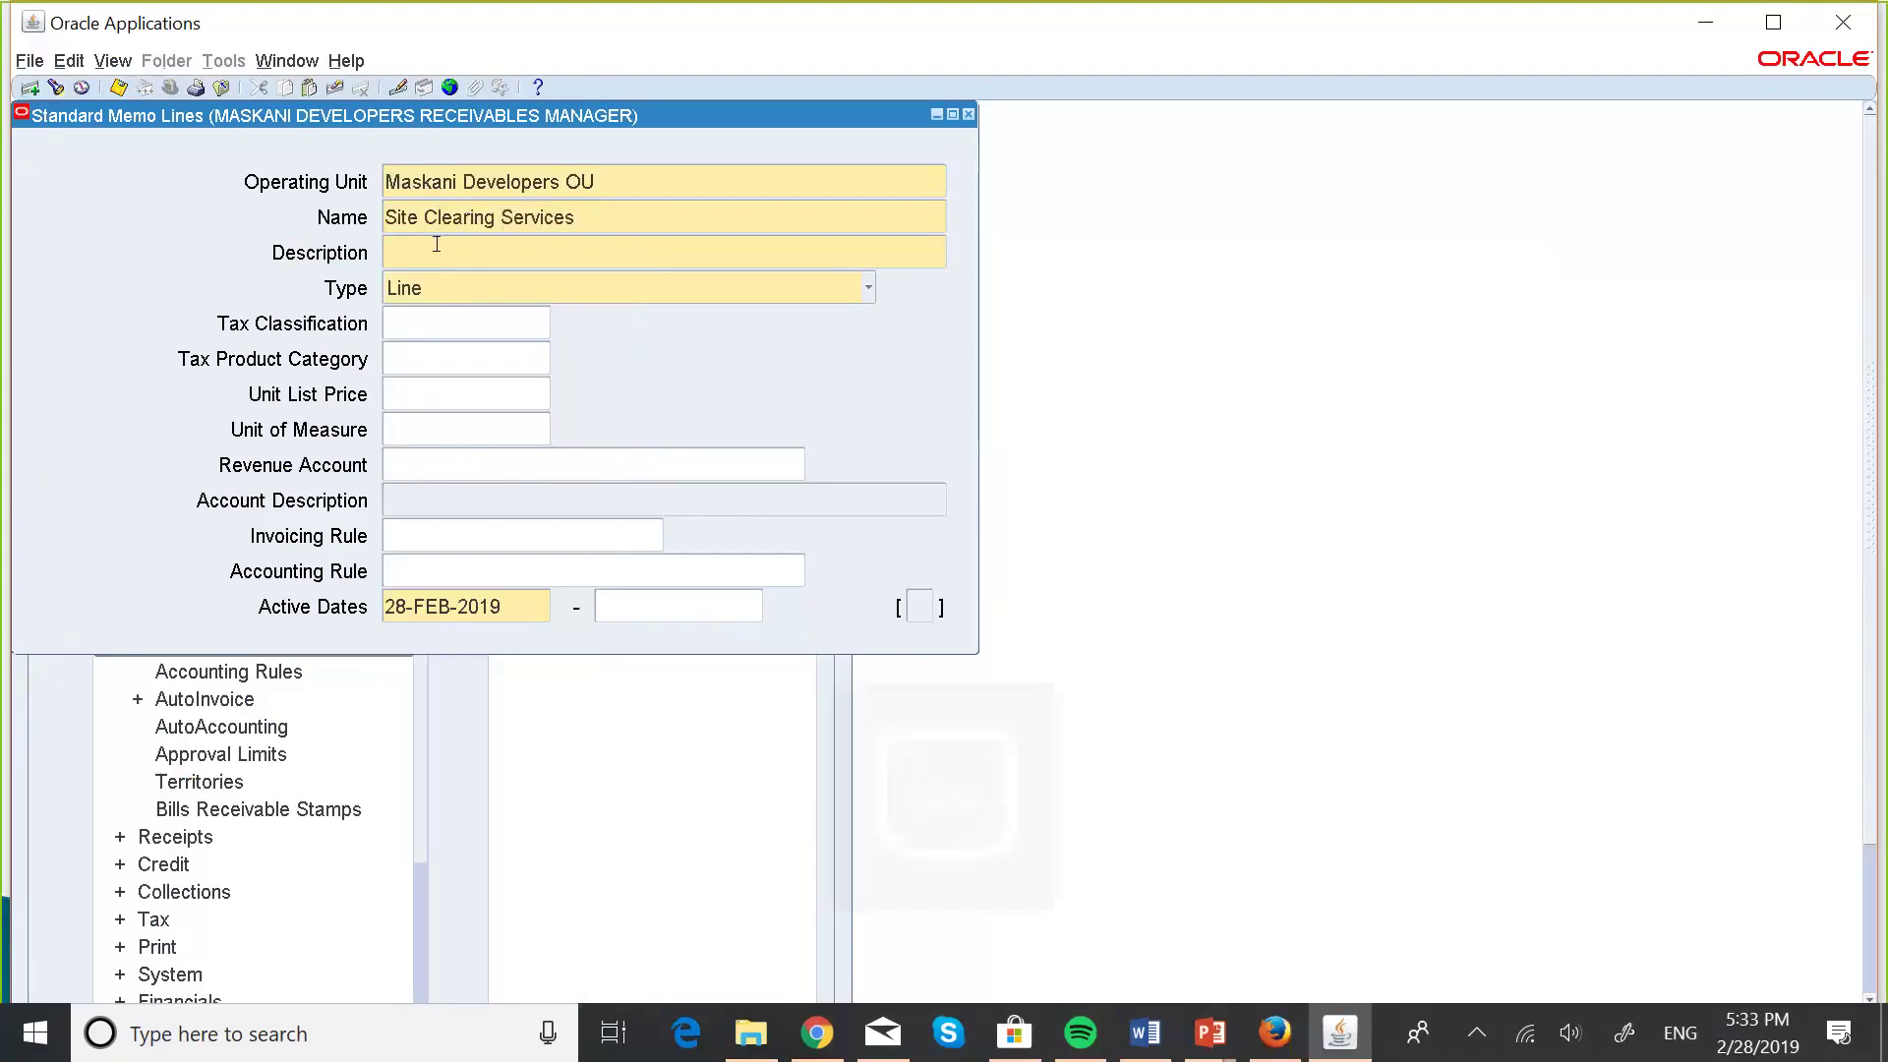
{"action": "left_click", "coordinate": [564, 203]}
{"action": "key", "text": "ctrl+c"}
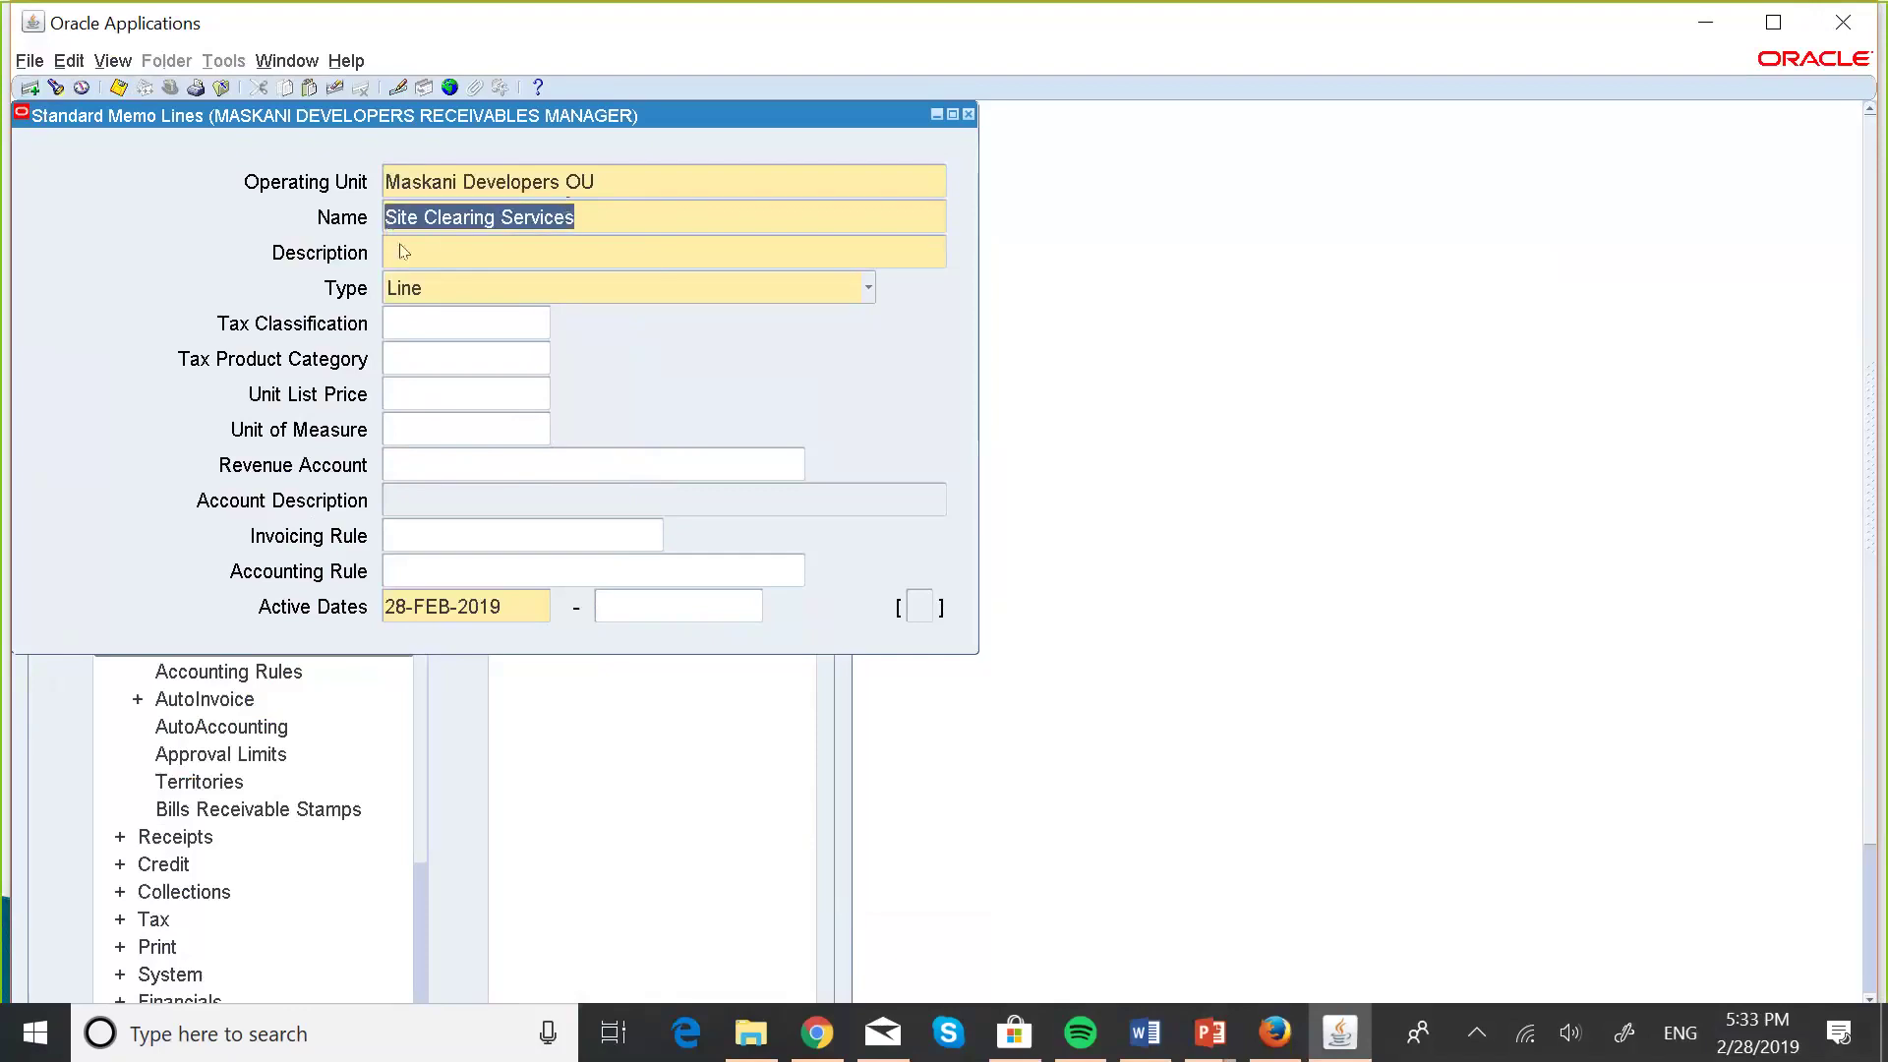
{"action": "left_click", "coordinate": [396, 242]}
{"action": "key", "text": "ctrl+v"}
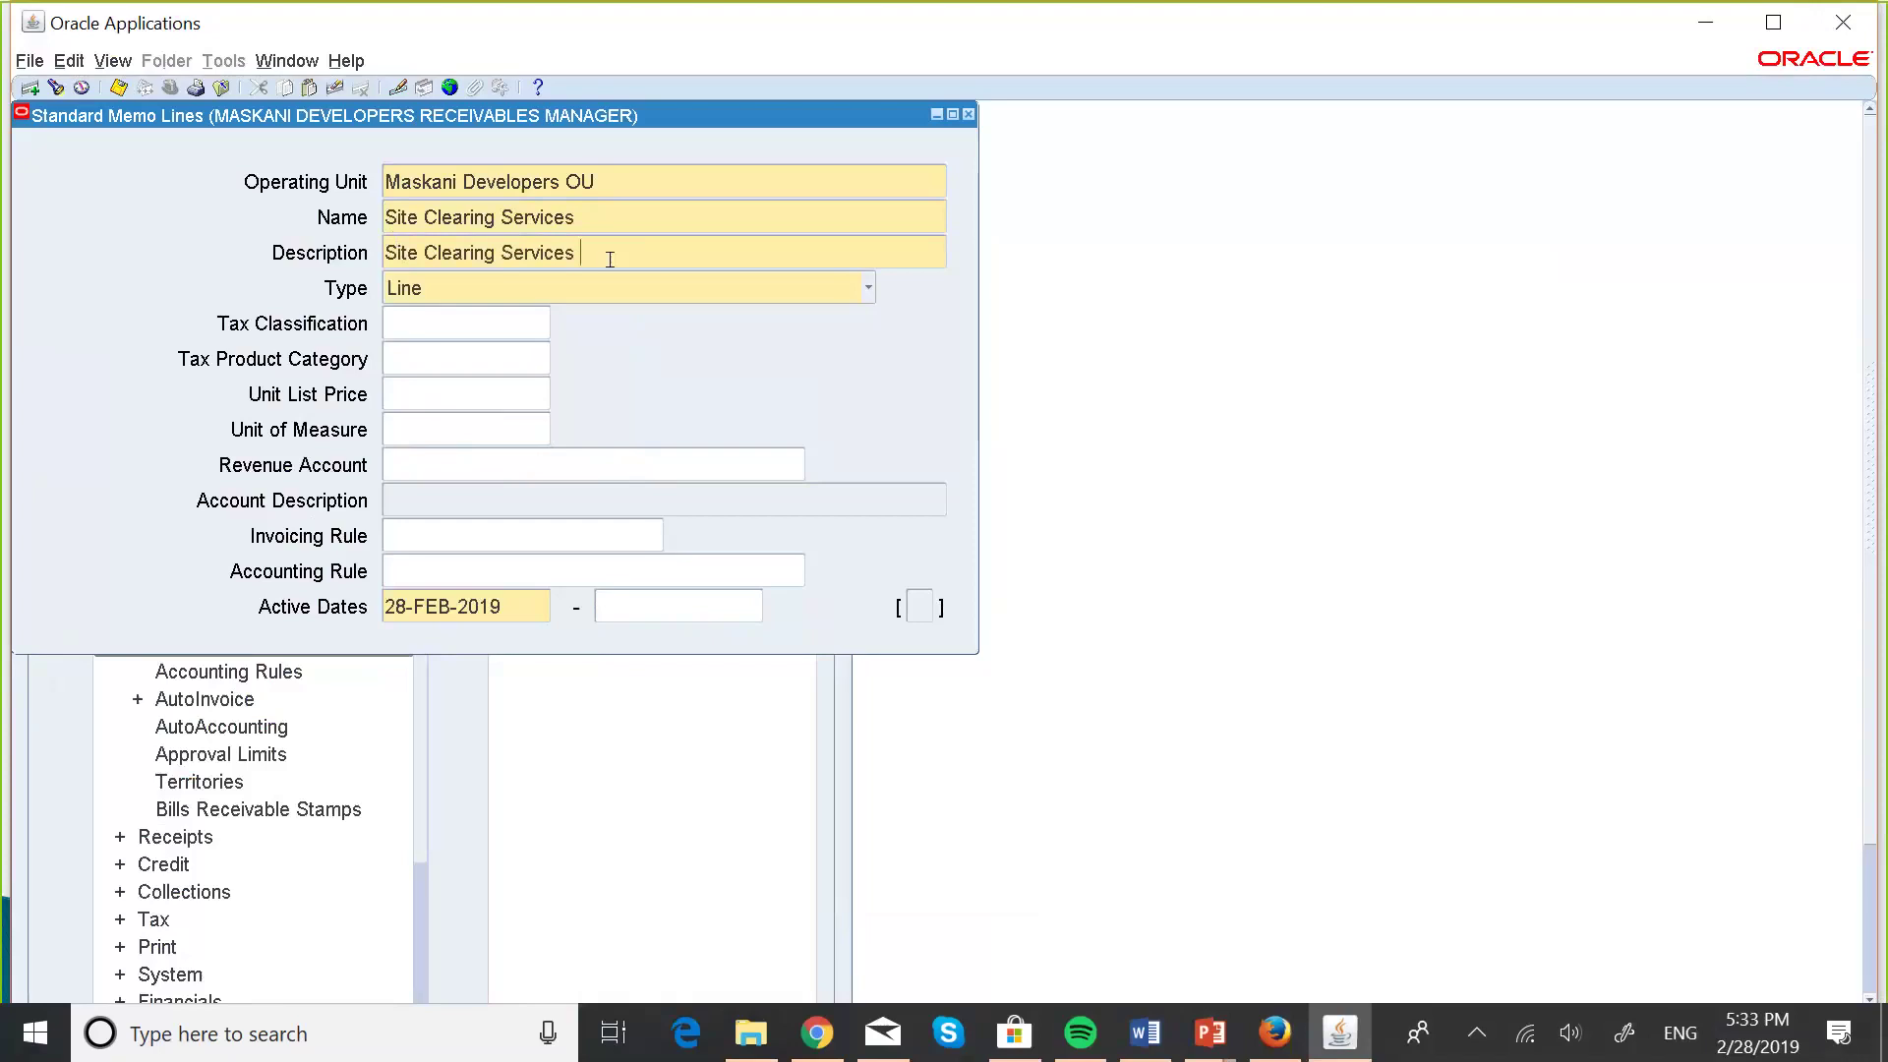
{"action": "type", "text": "Revenu"}
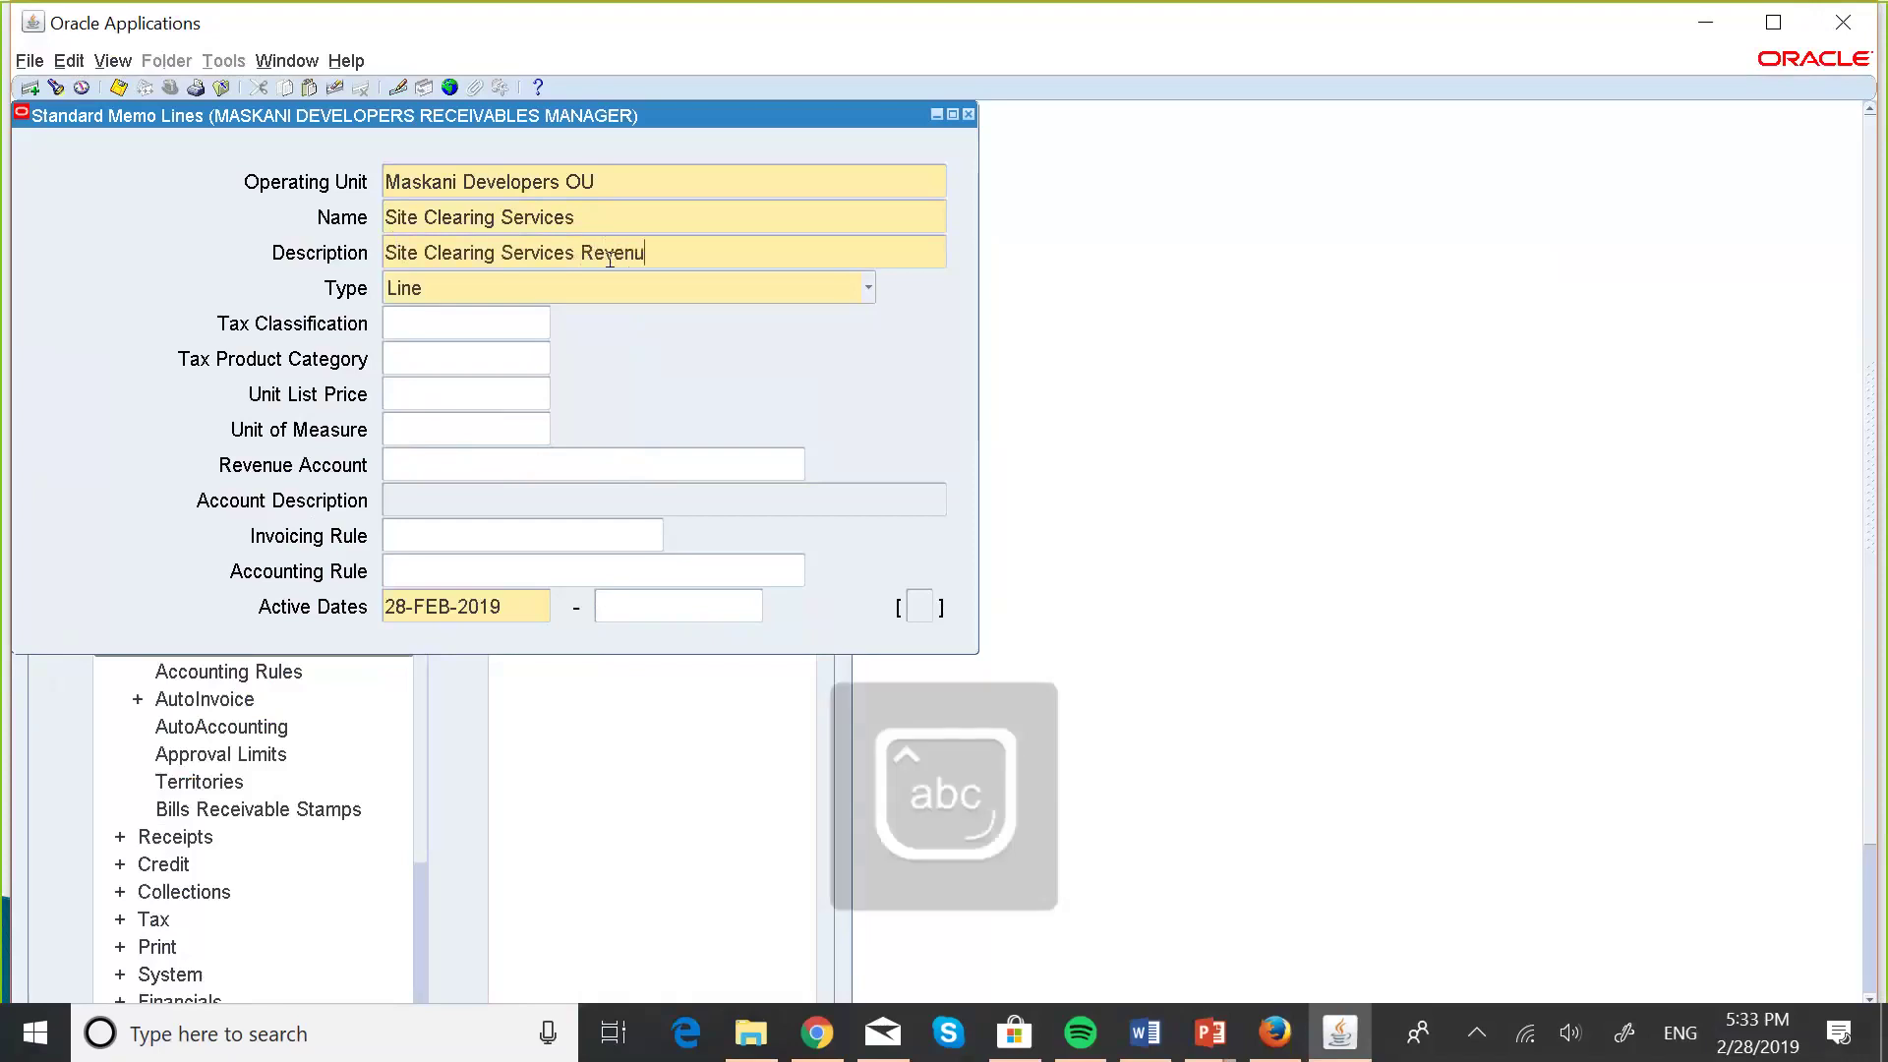
{"action": "type", "text": "e"}
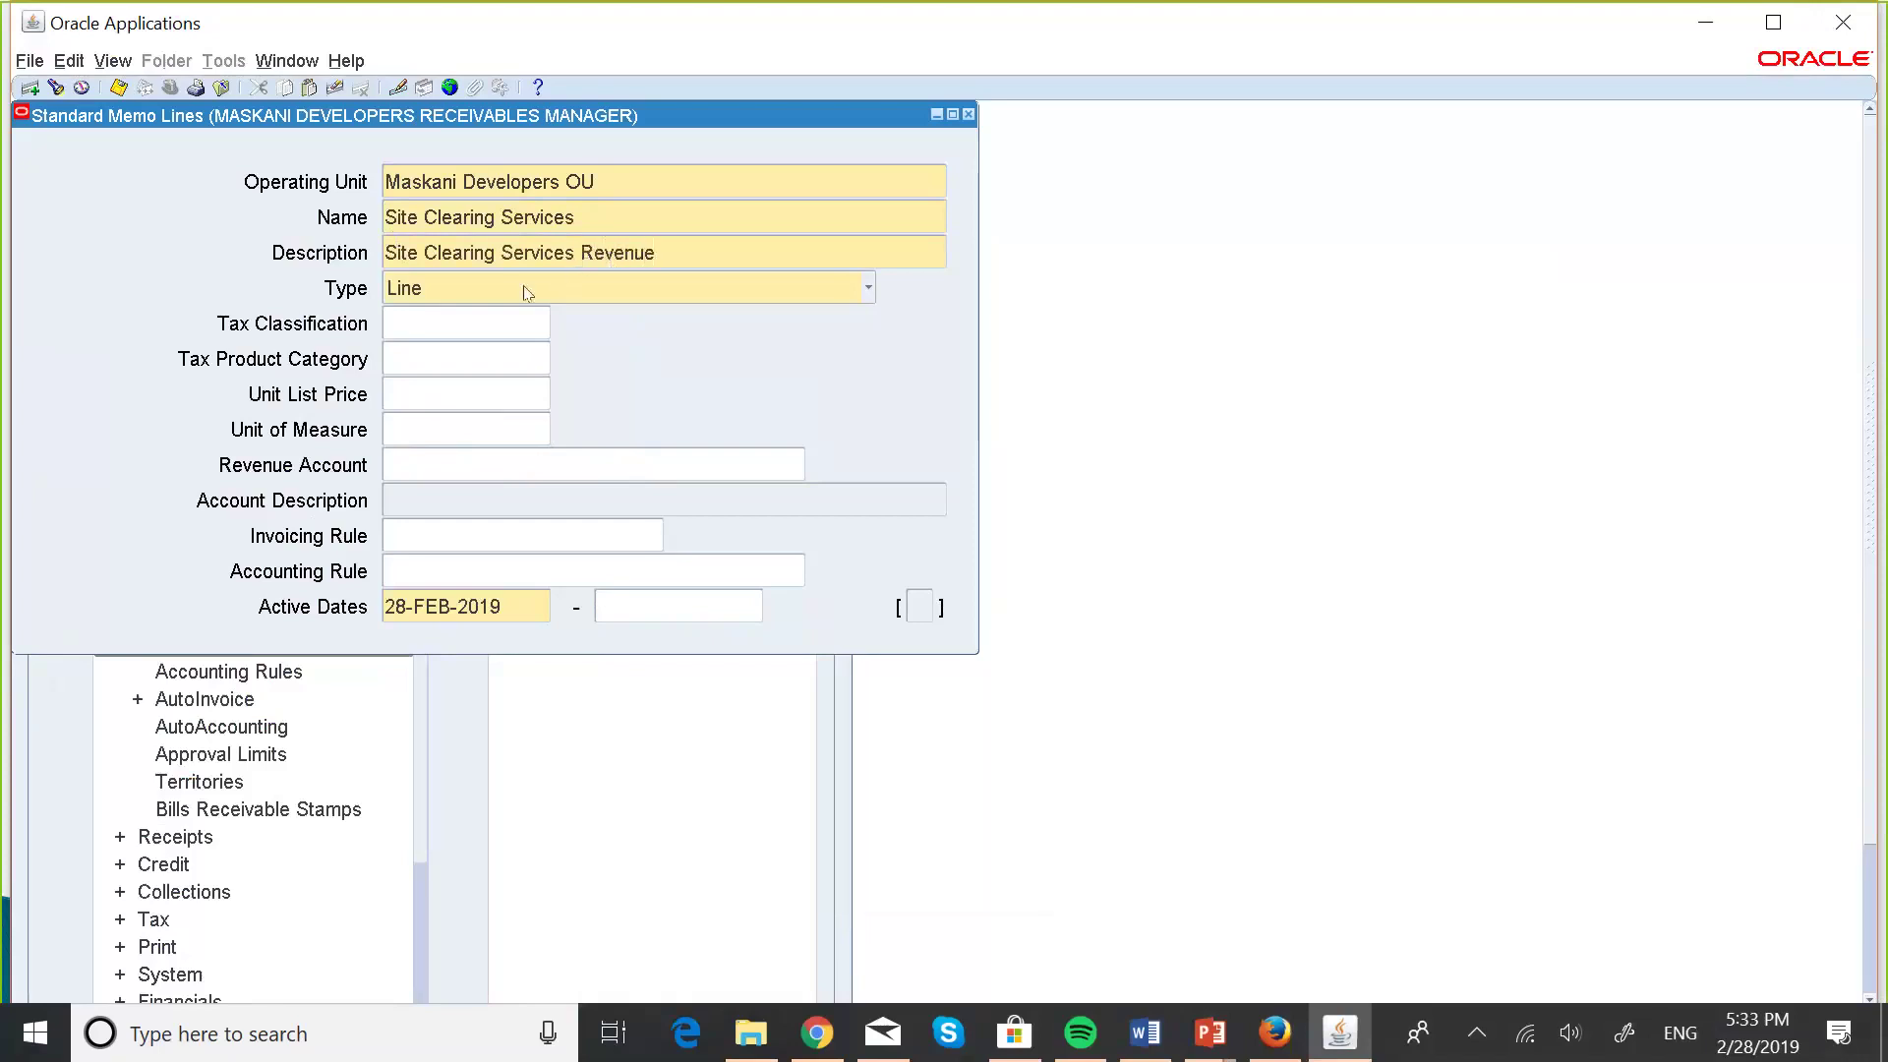
- Start the site clearing memo line's revenue account with company 001 and account 004030, Site Clearing Services
{"action": "left_click", "coordinate": [457, 459]}
{"action": "left_click", "coordinate": [799, 464]}
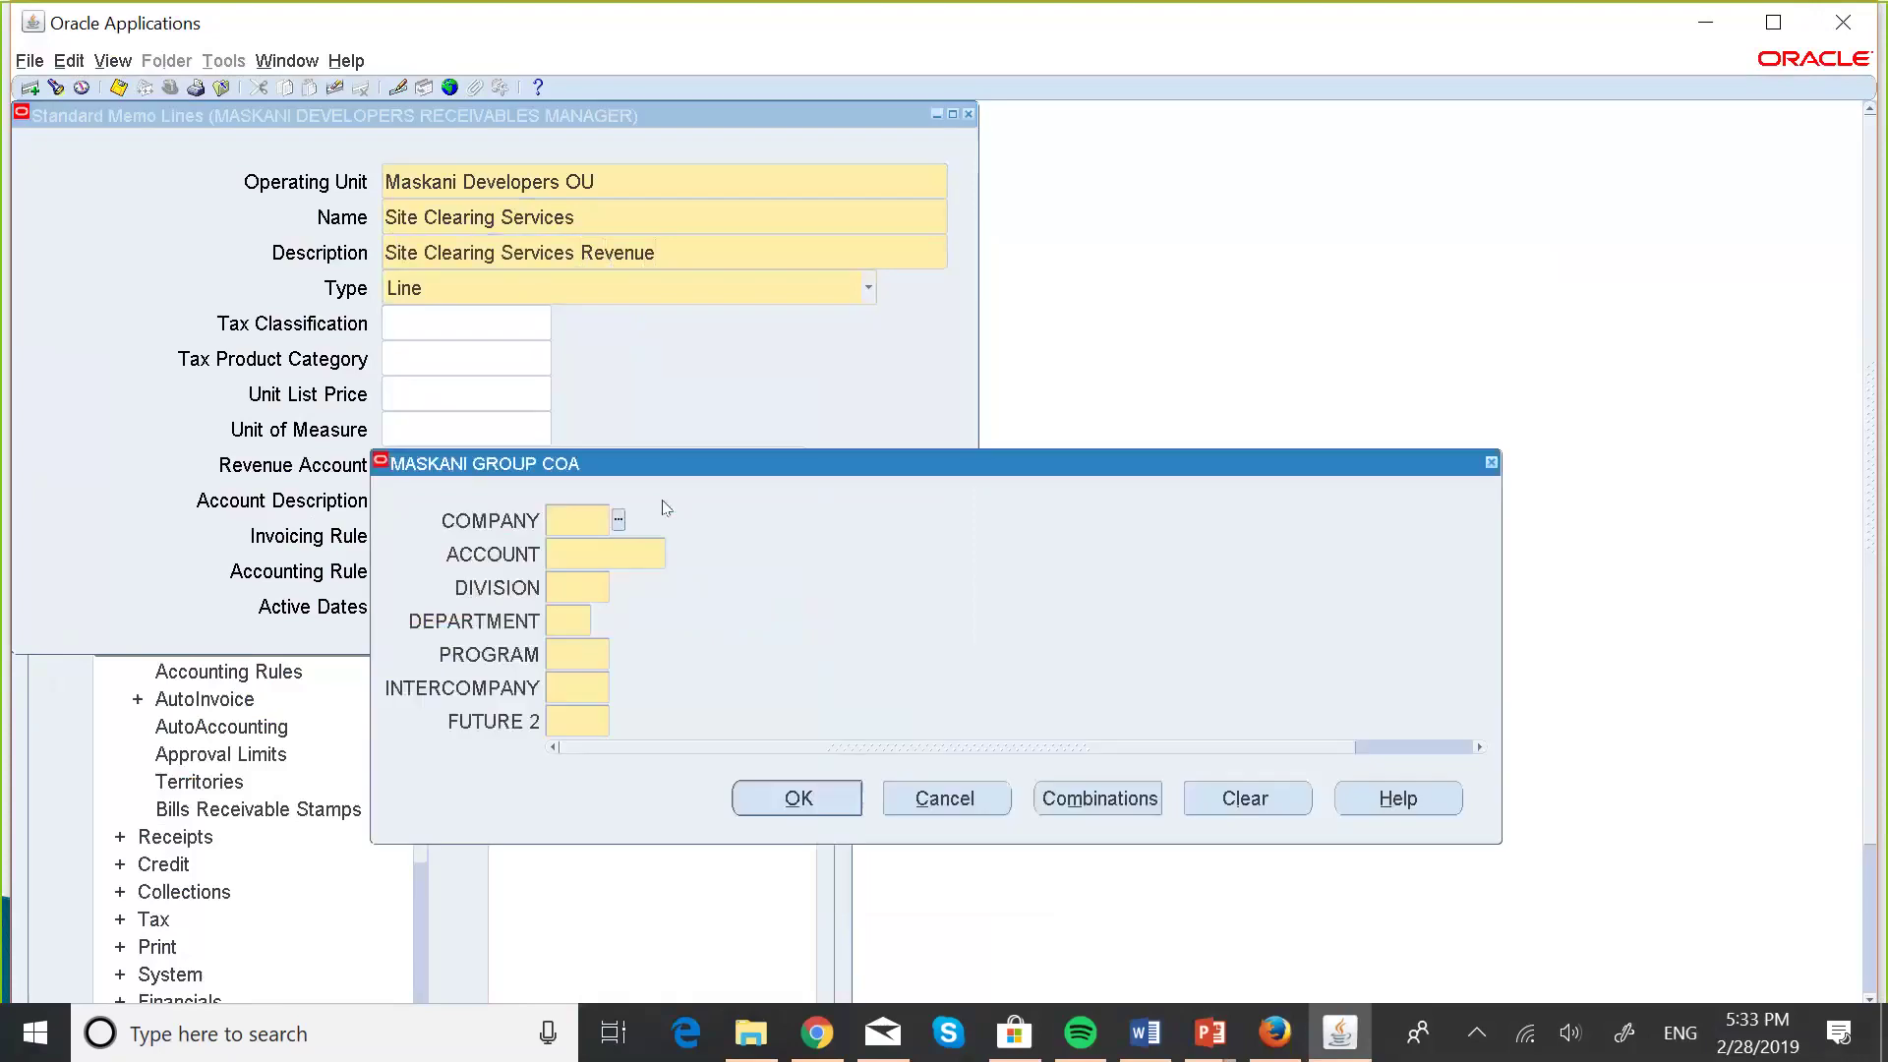
{"action": "type", "text": "001"}
{"action": "key", "text": "Tab"}
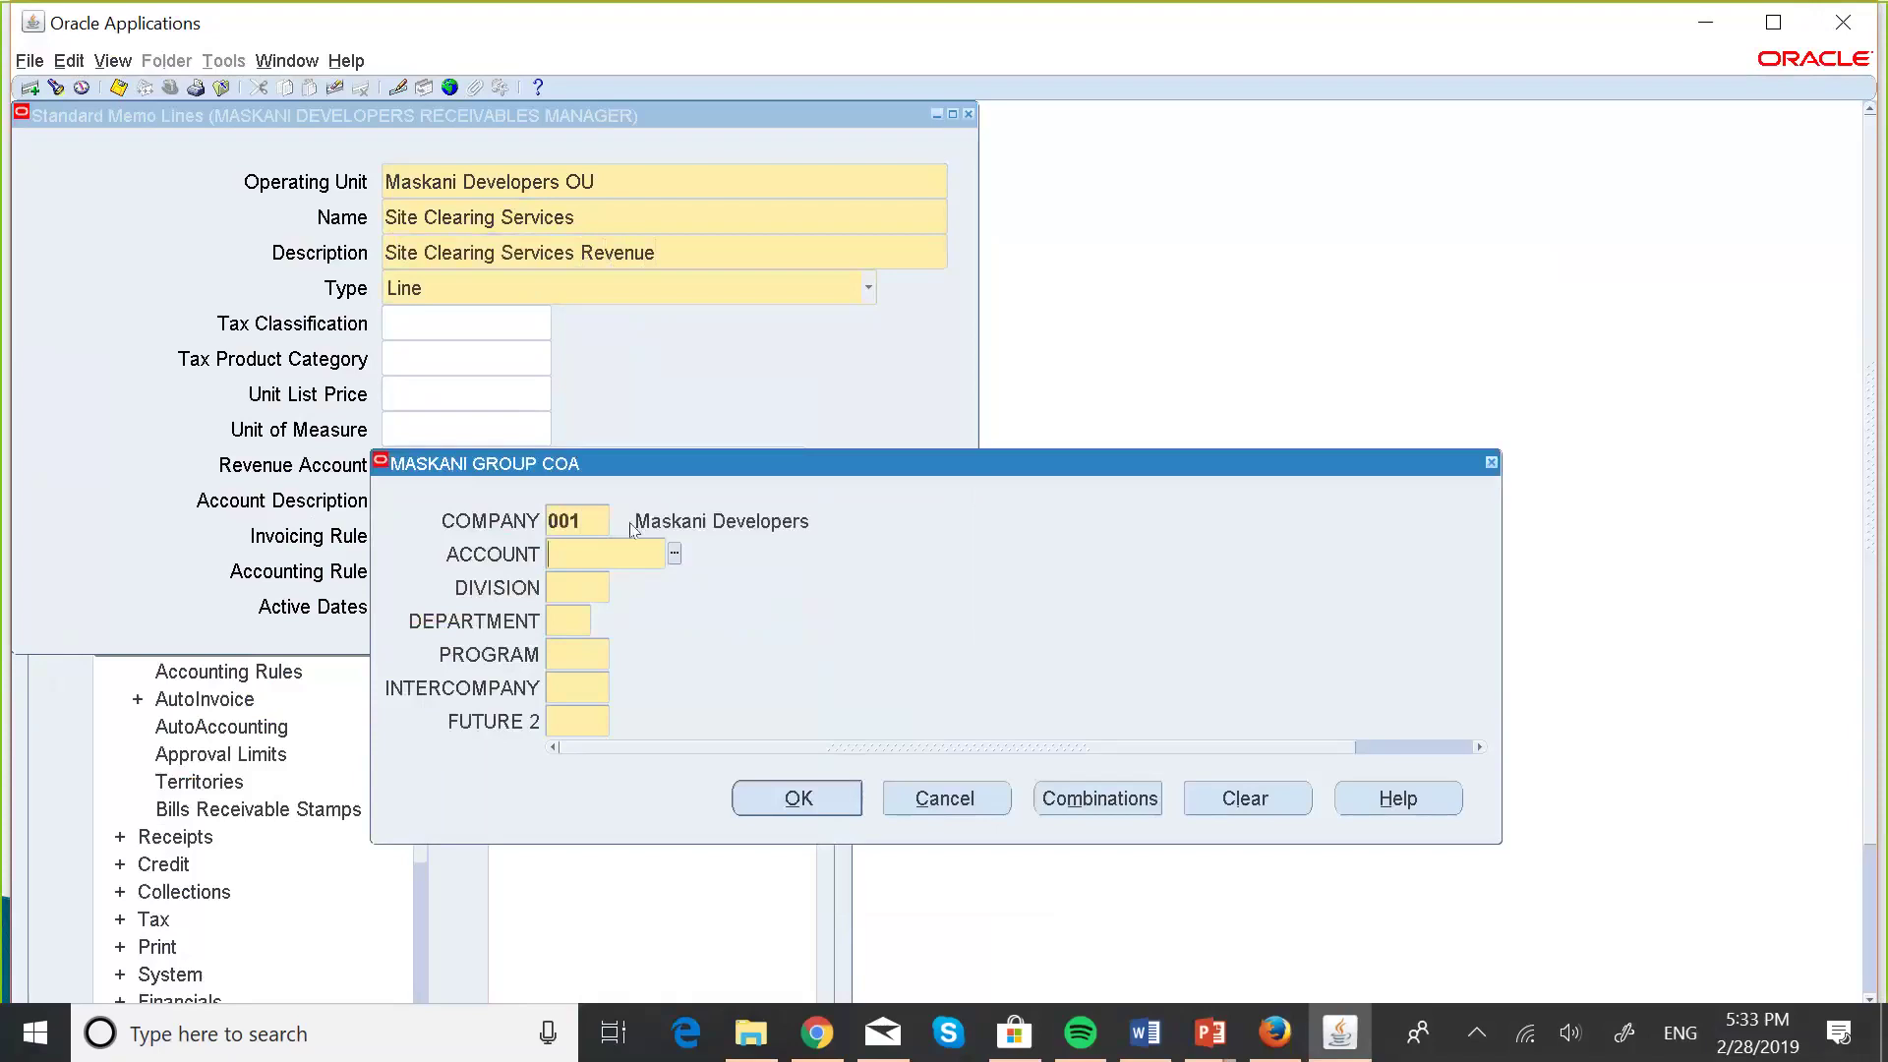
{"action": "left_click", "coordinate": [674, 554]}
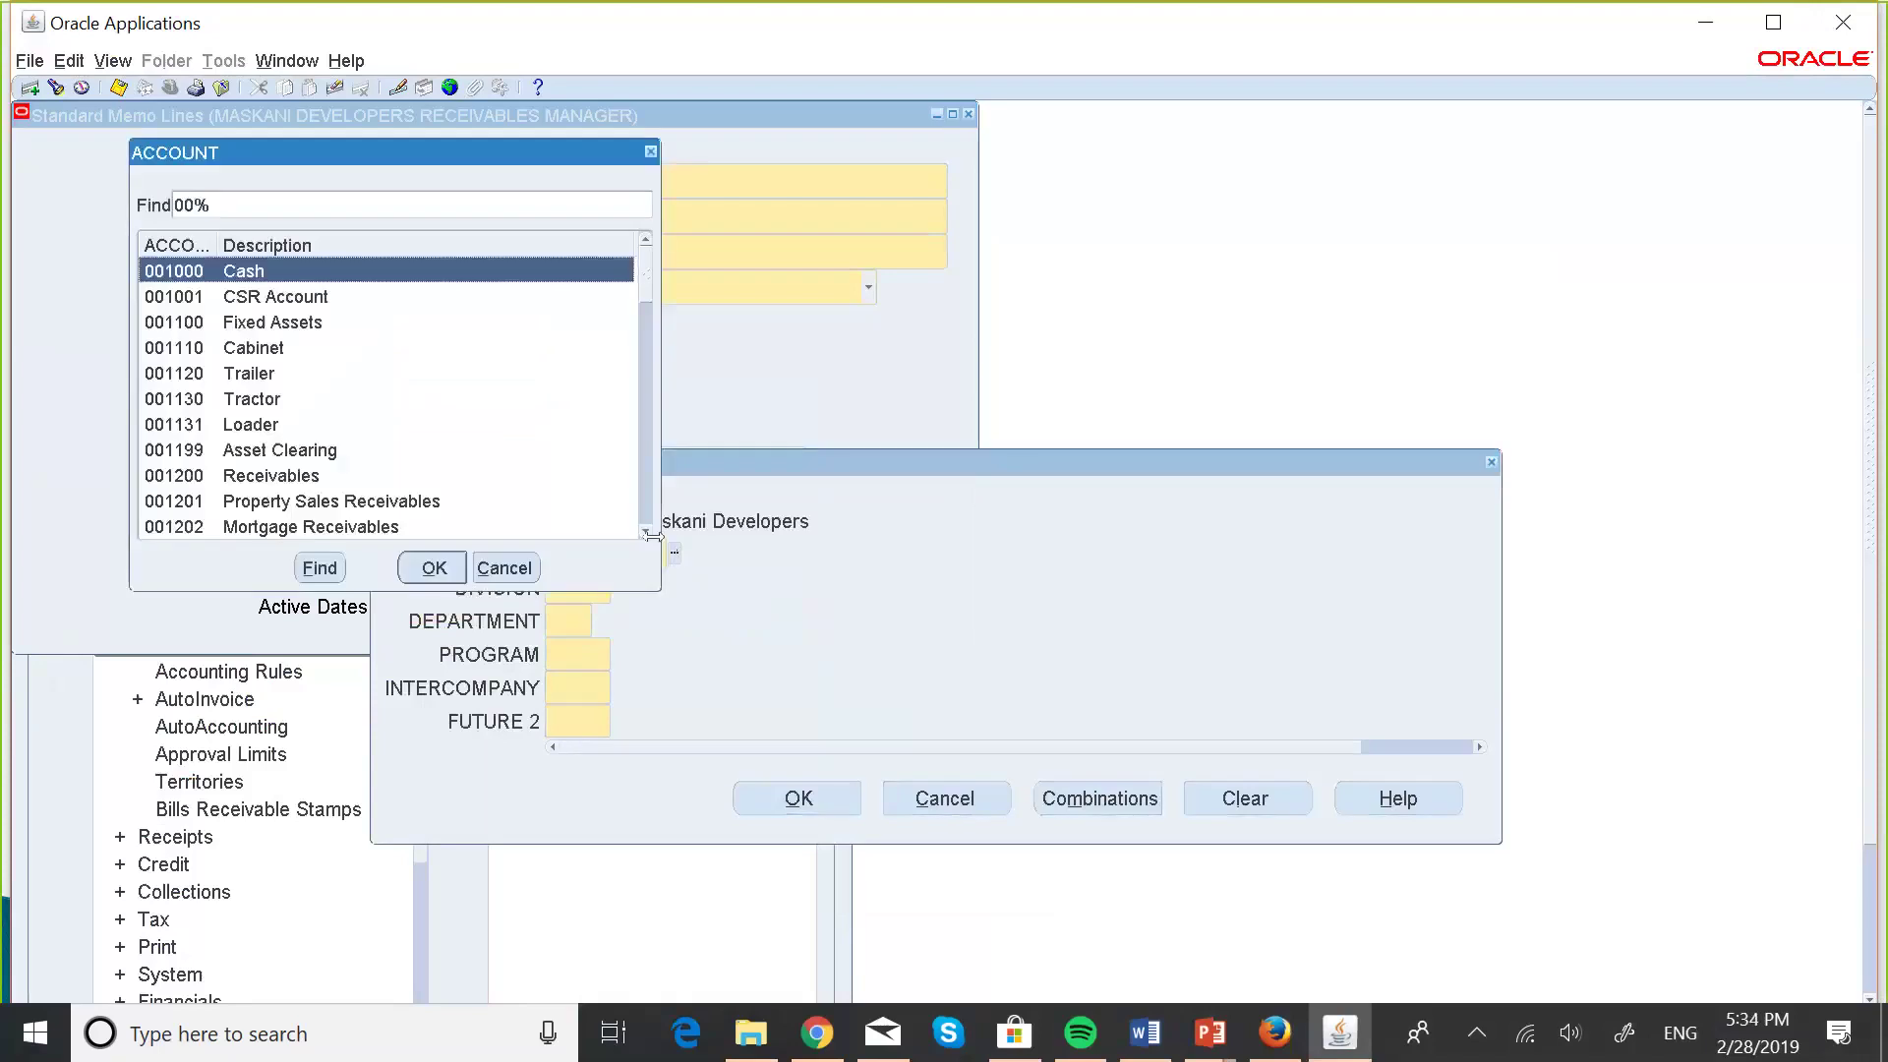
{"action": "scroll", "coordinate": [629, 521], "scroll_direction": "down", "scroll_amount": 5}
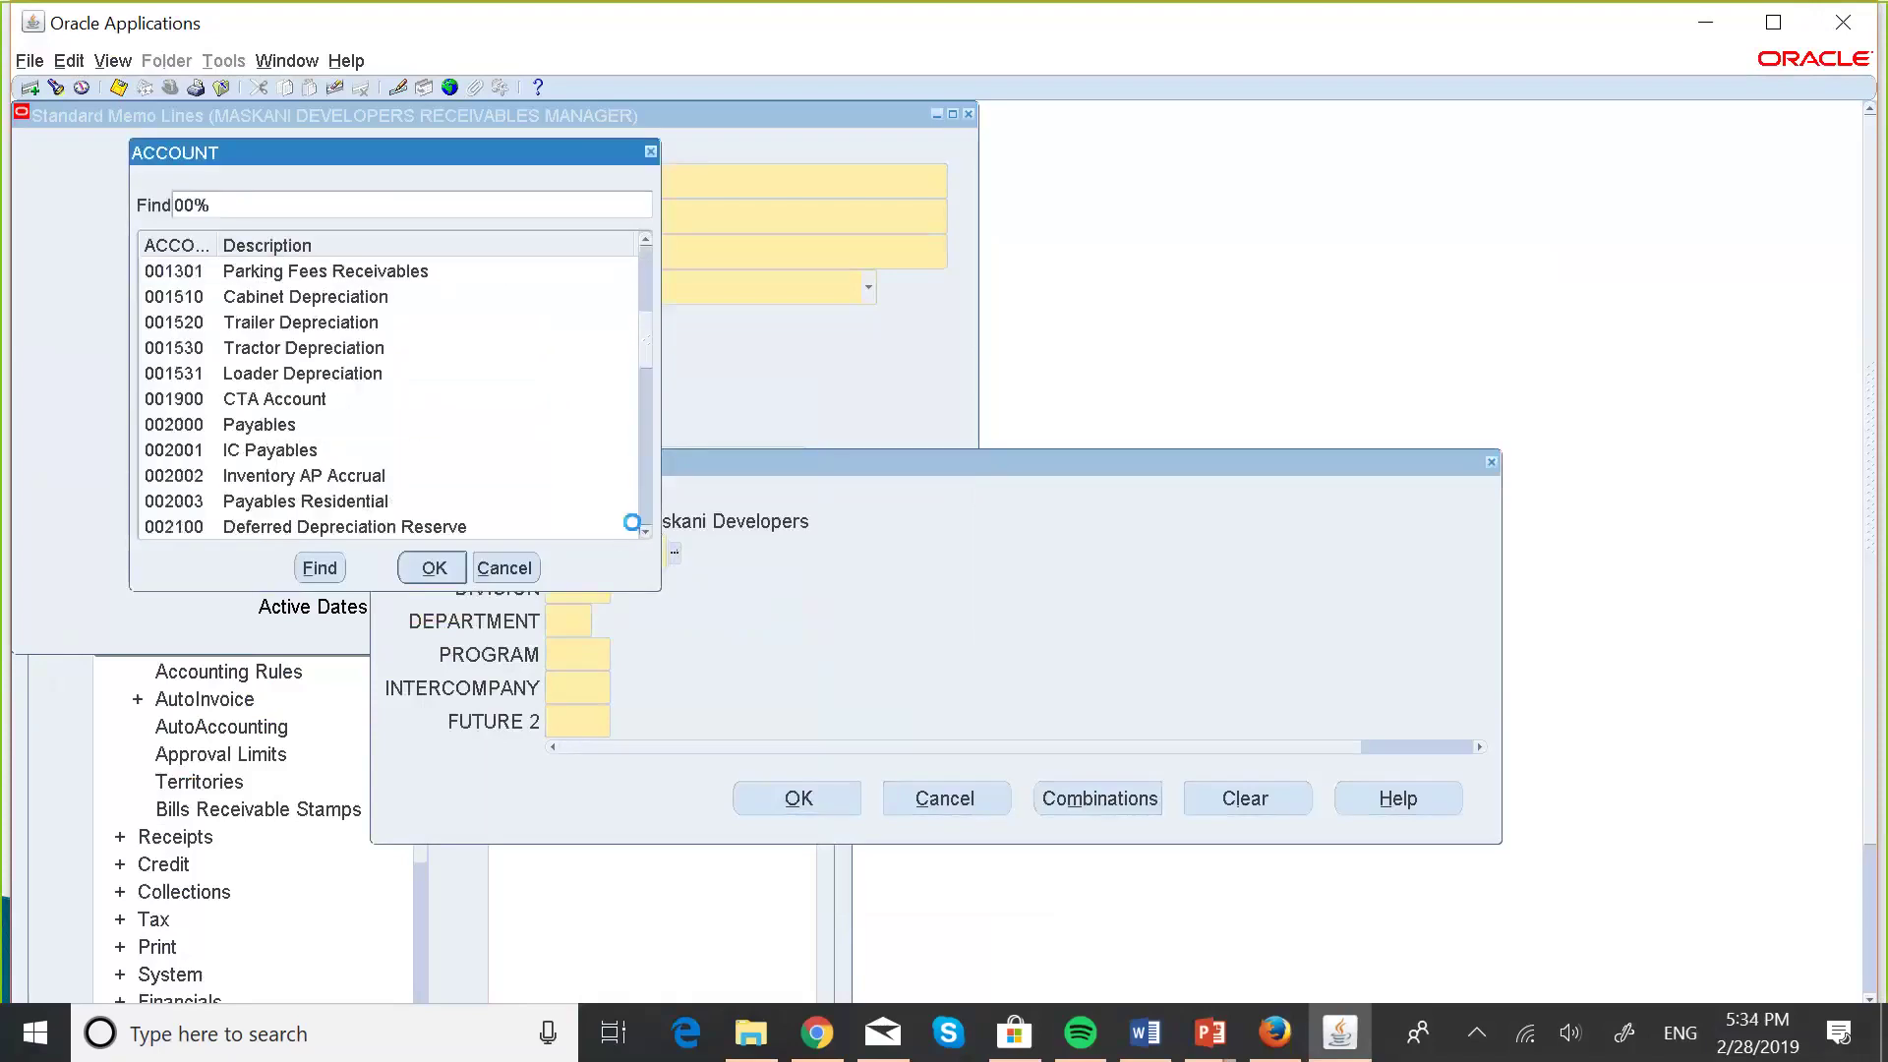
{"action": "scroll", "coordinate": [632, 522], "scroll_direction": "down", "scroll_amount": 3}
{"action": "scroll", "coordinate": [644, 536], "scroll_direction": "down", "scroll_amount": 2}
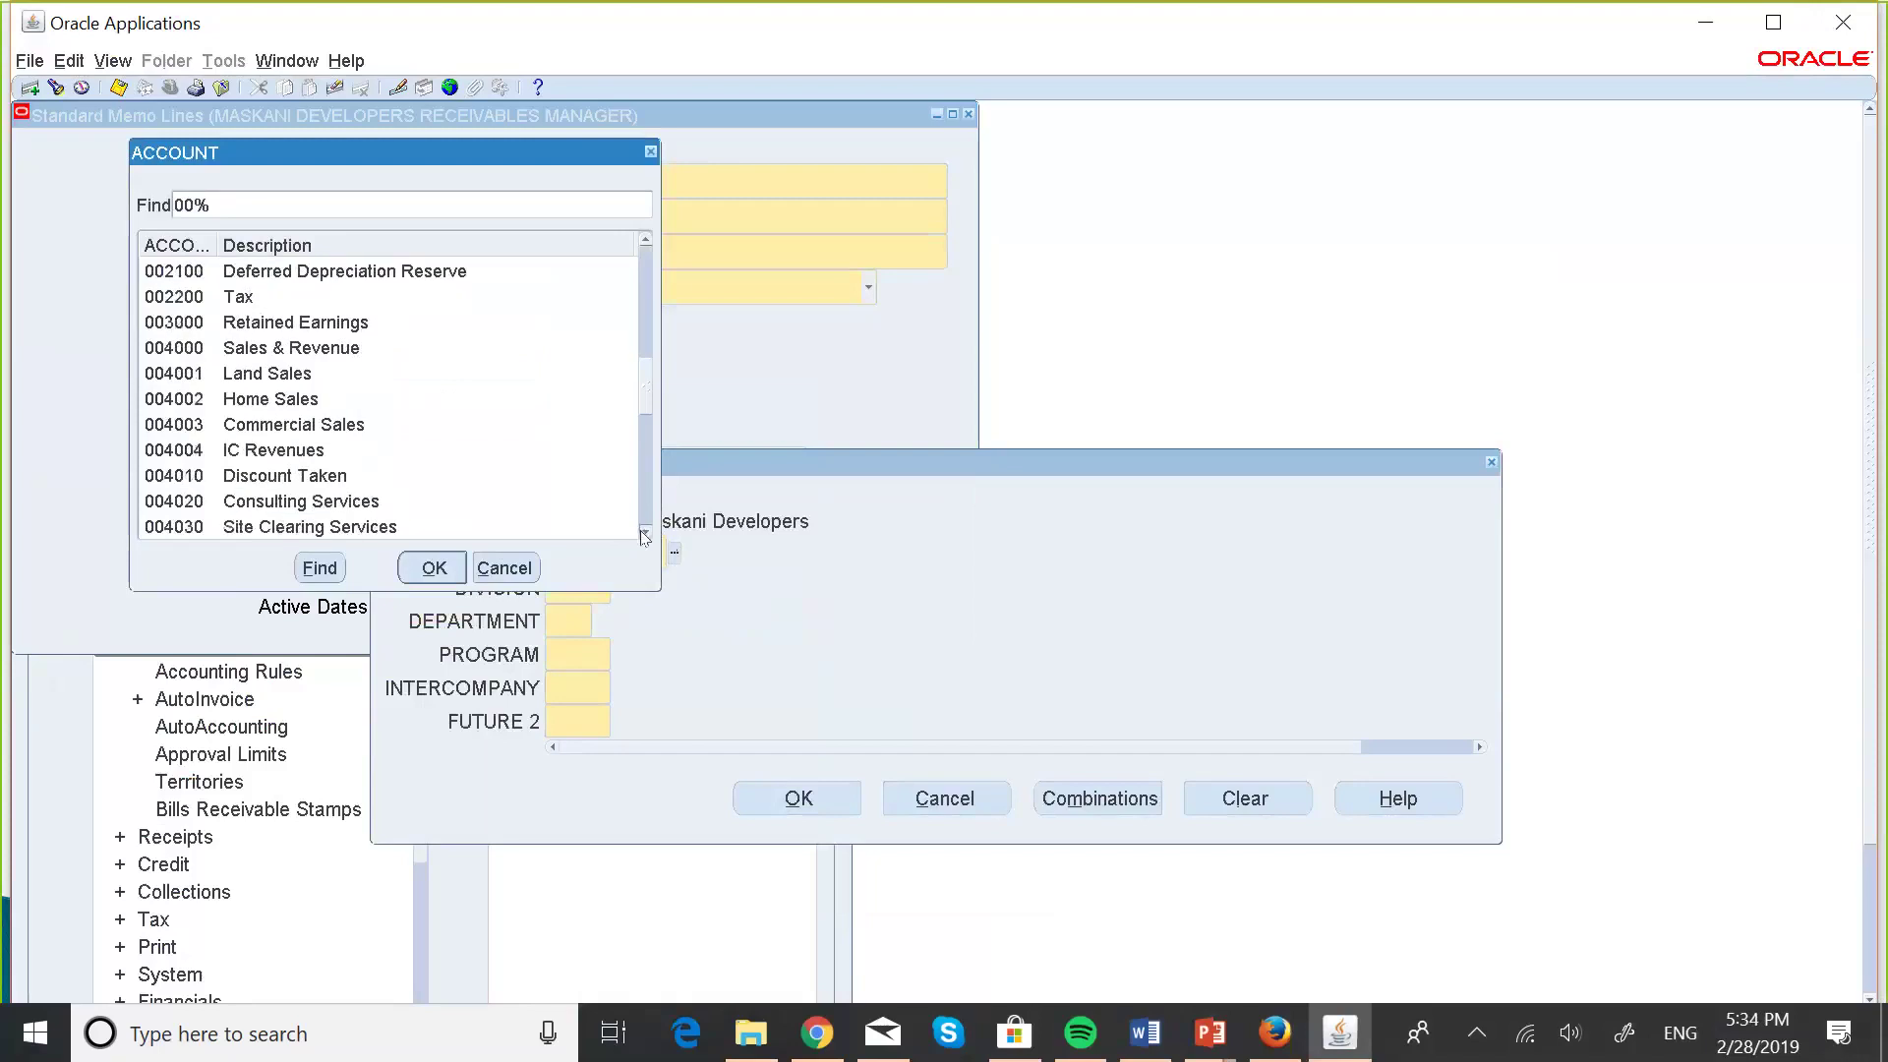
{"action": "left_click", "coordinate": [371, 501]}
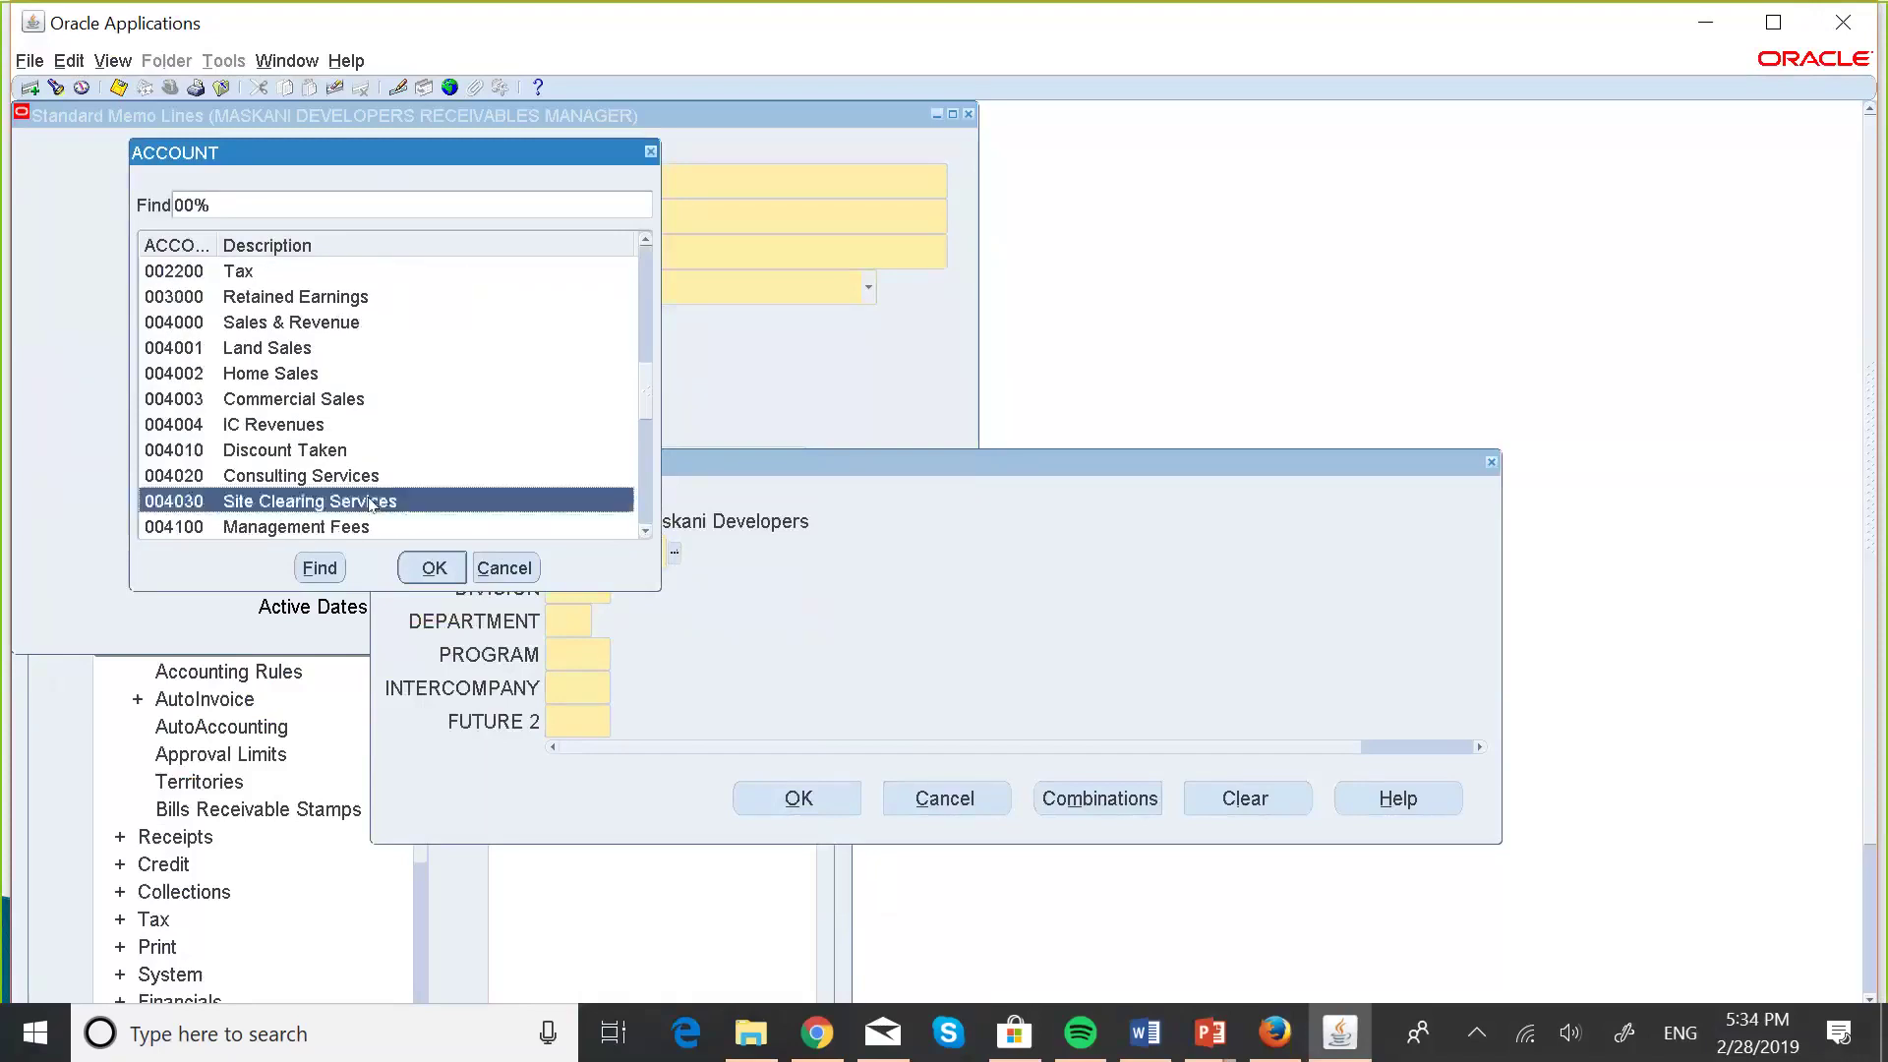
{"action": "left_click", "coordinate": [433, 568]}
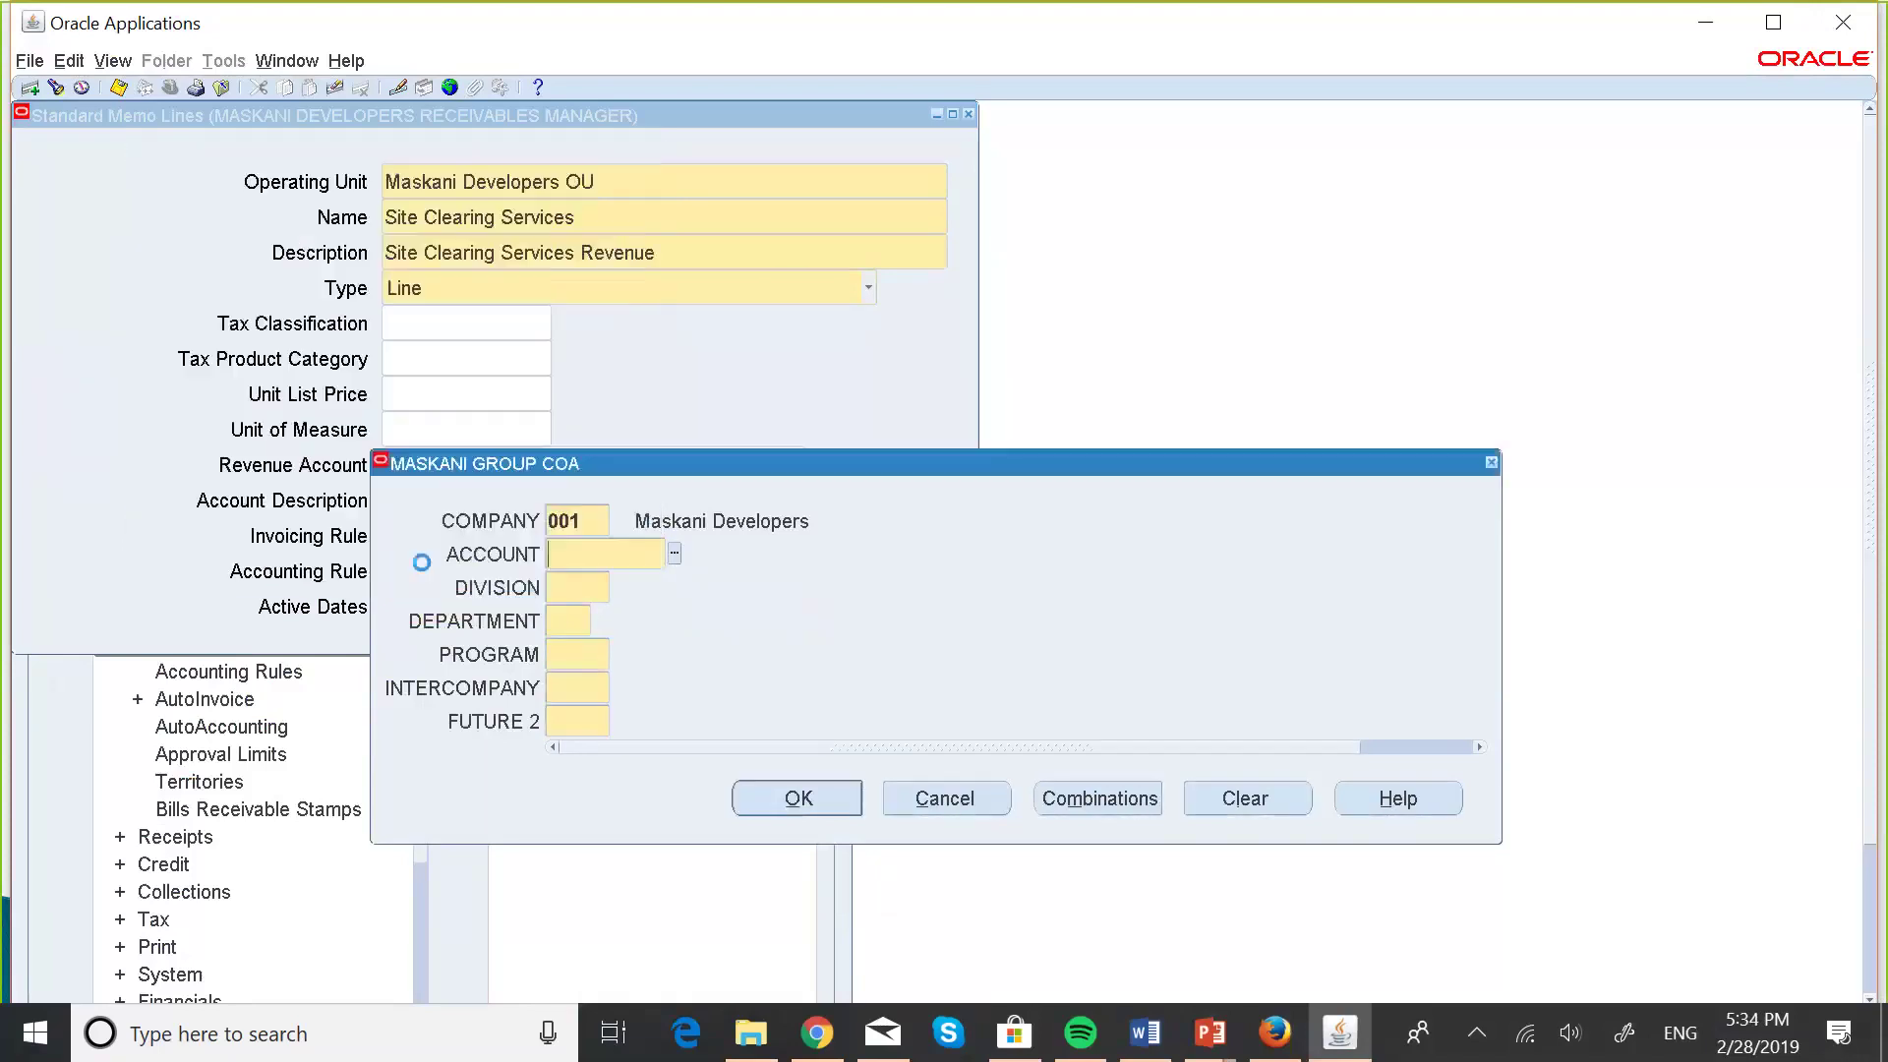
- Complete the revenue account with division 000, department 00, and 000 for program, intercompany and future 2, then save and close the memo line
{"action": "type", "text": "00"}
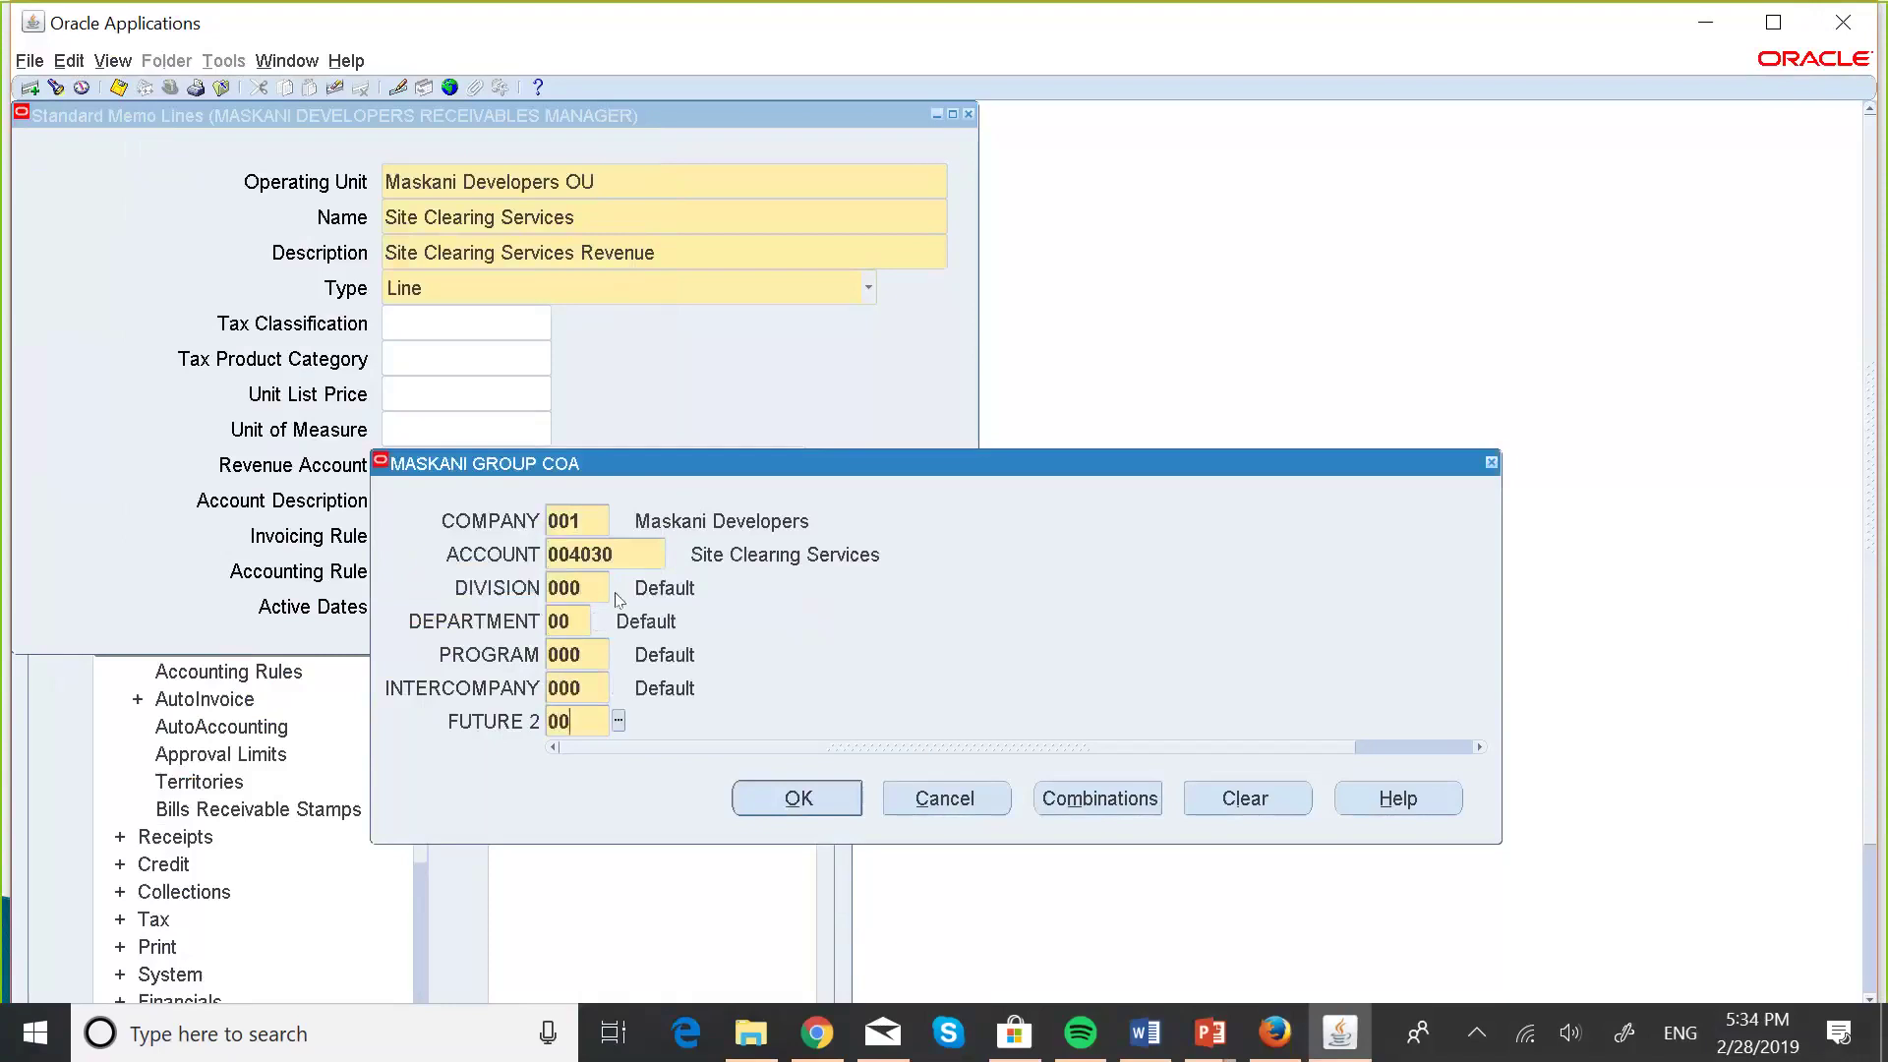
{"action": "type", "text": "000000000000"}
{"action": "left_click", "coordinate": [759, 792]}
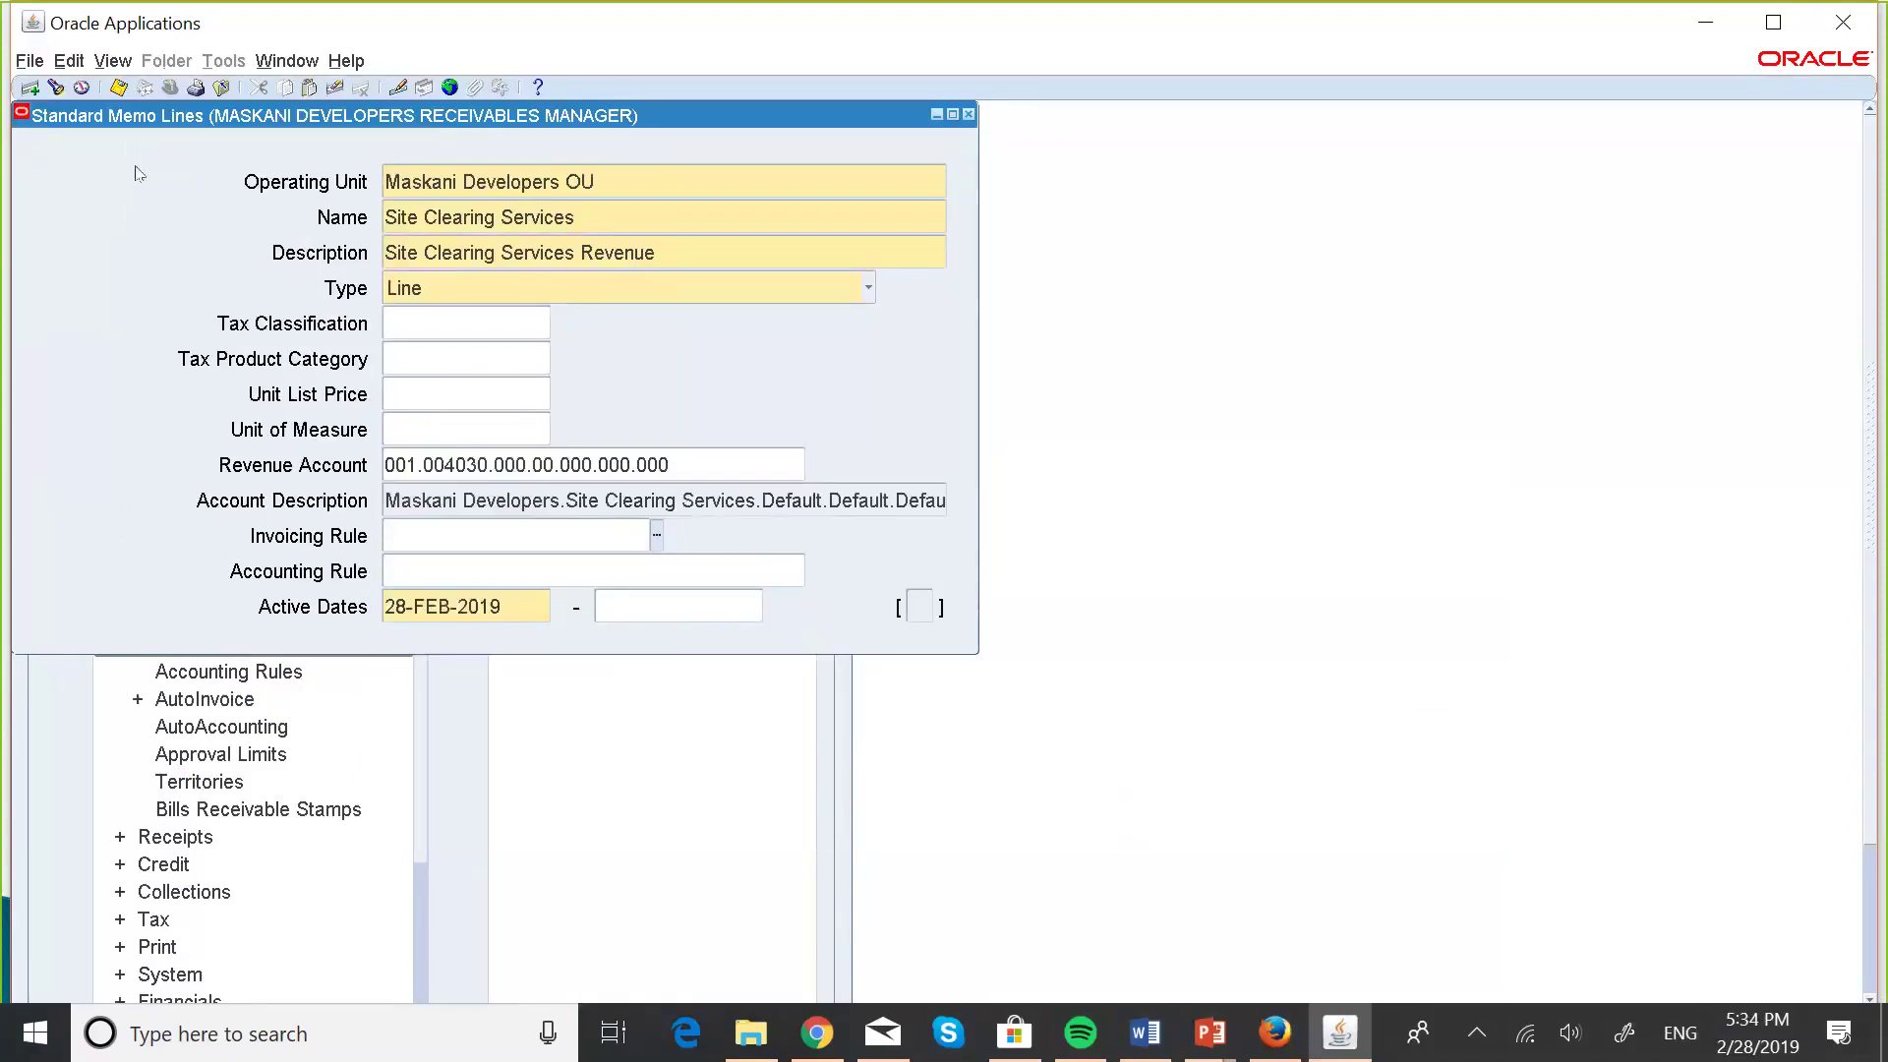
{"action": "left_click", "coordinate": [118, 87]}
{"action": "left_click", "coordinate": [969, 114]}
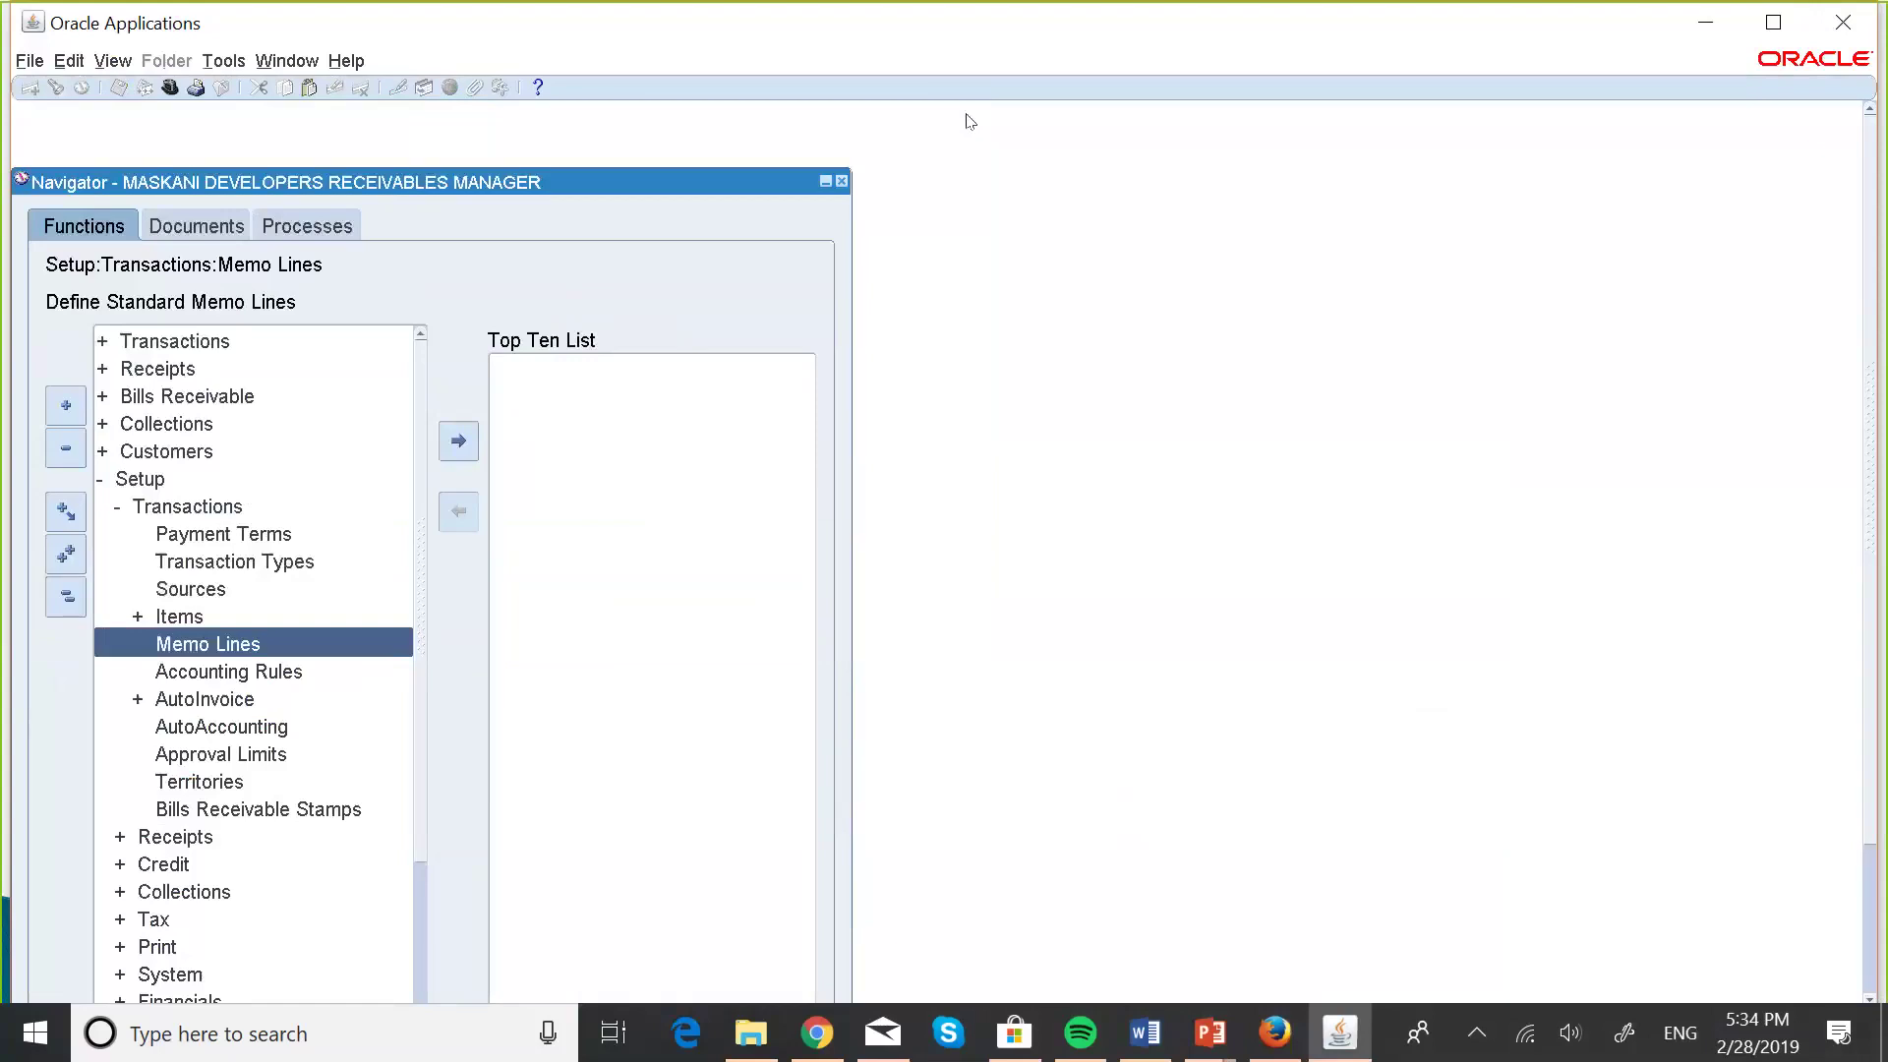
- Switch to the PowerPoint slide show to view the Auto Accounting slide, then return to Oracle Applications
{"action": "key", "text": "super+Tab"}
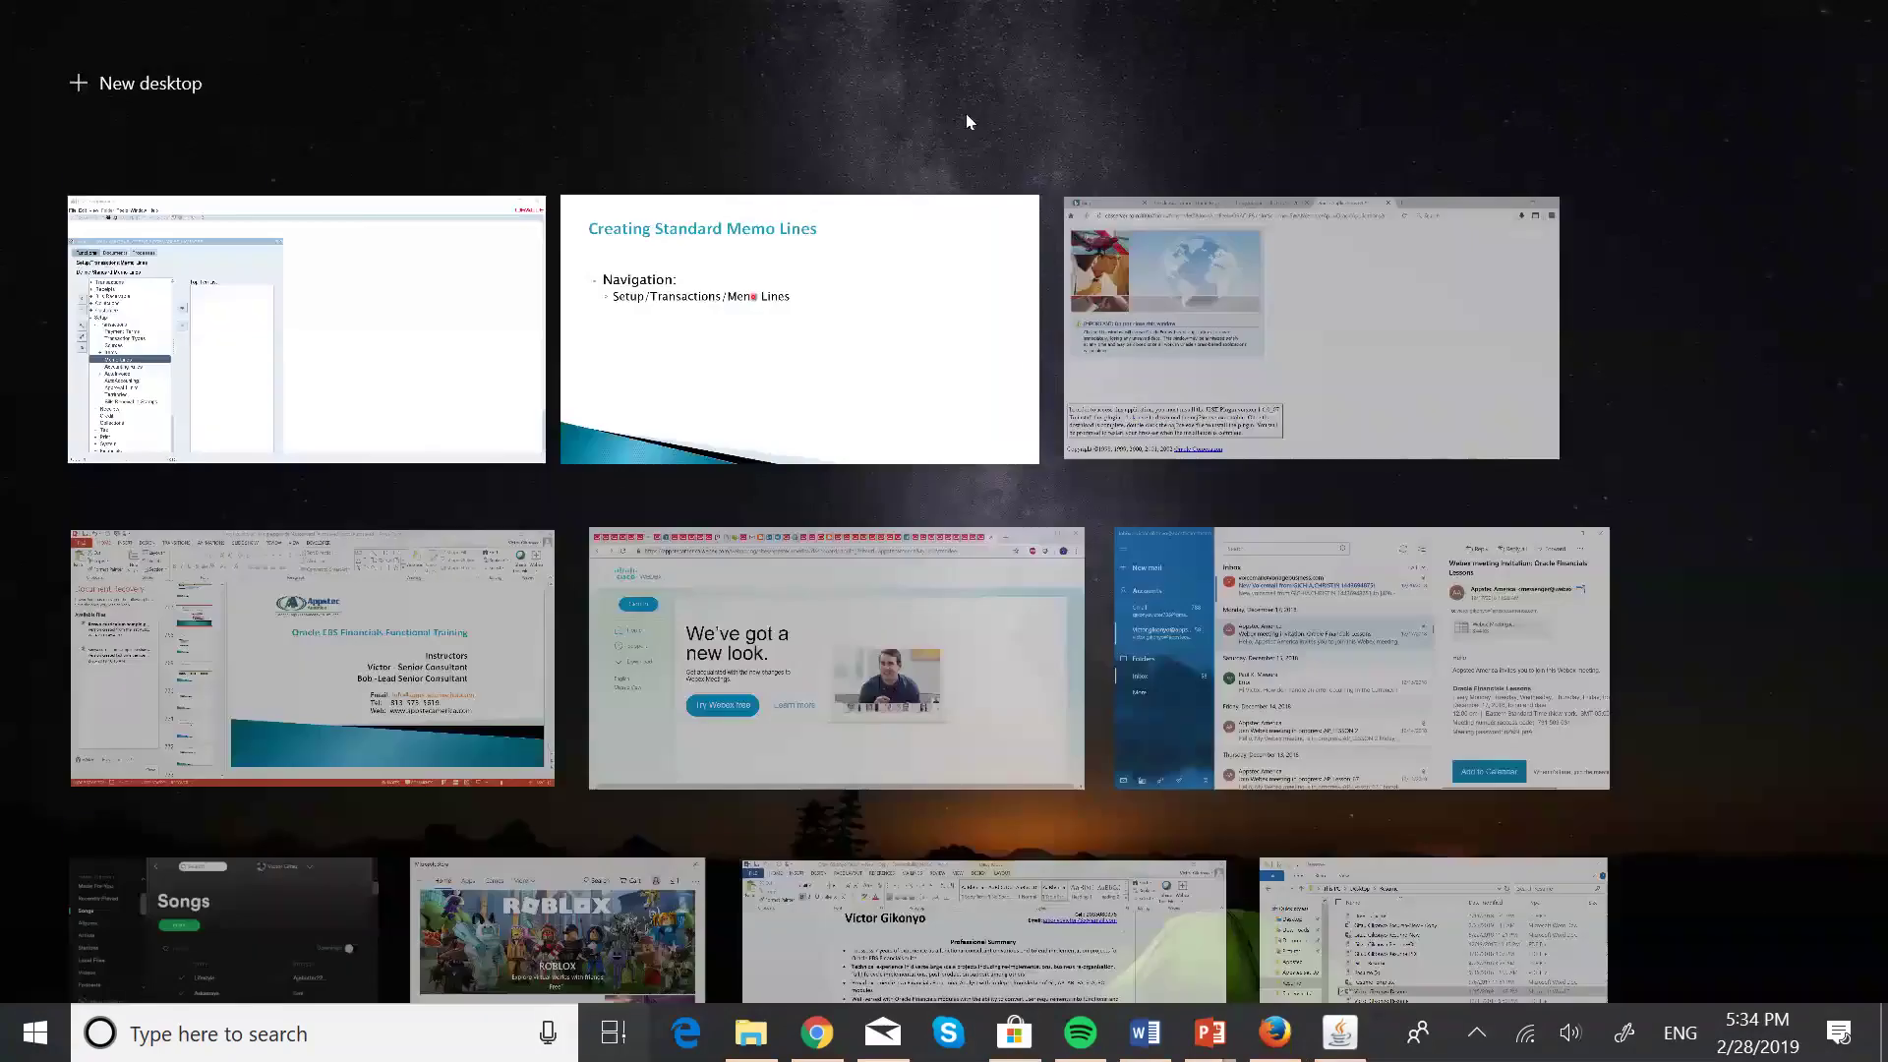
{"action": "left_click", "coordinate": [769, 304]}
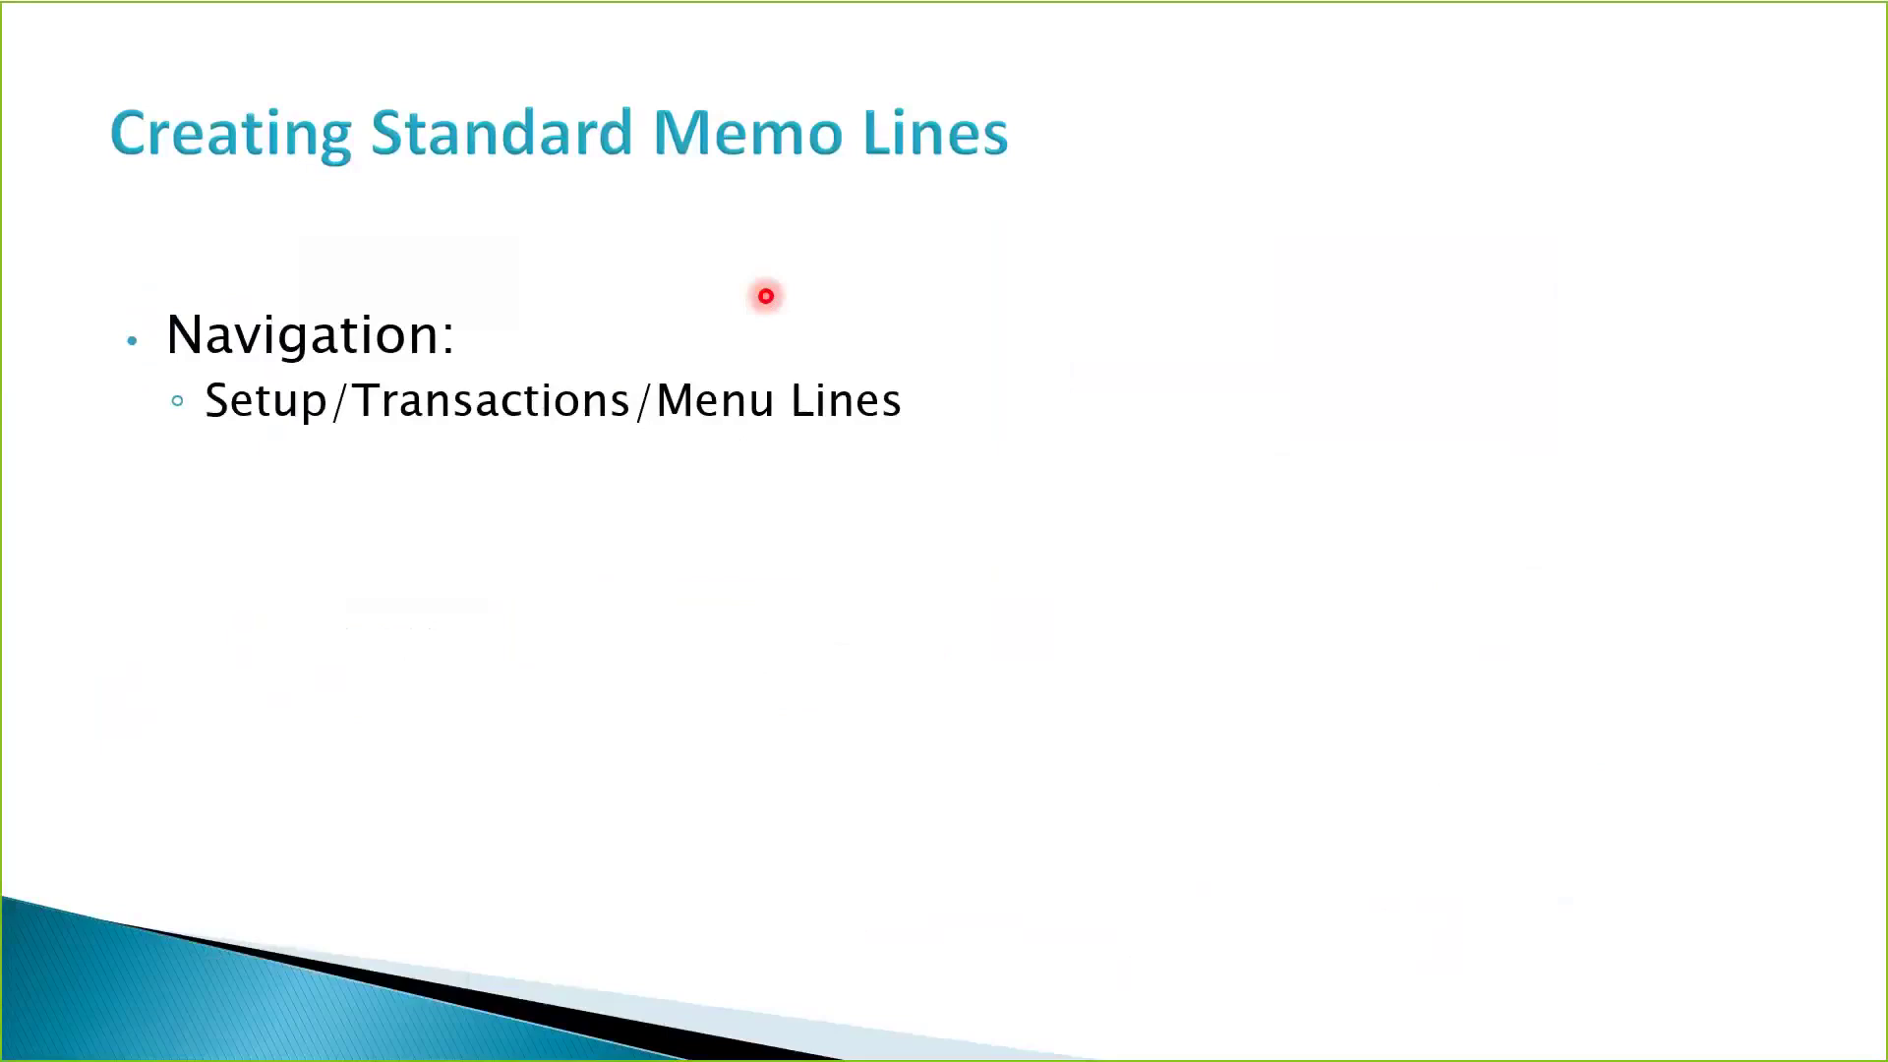
{"action": "key", "text": "Left"}
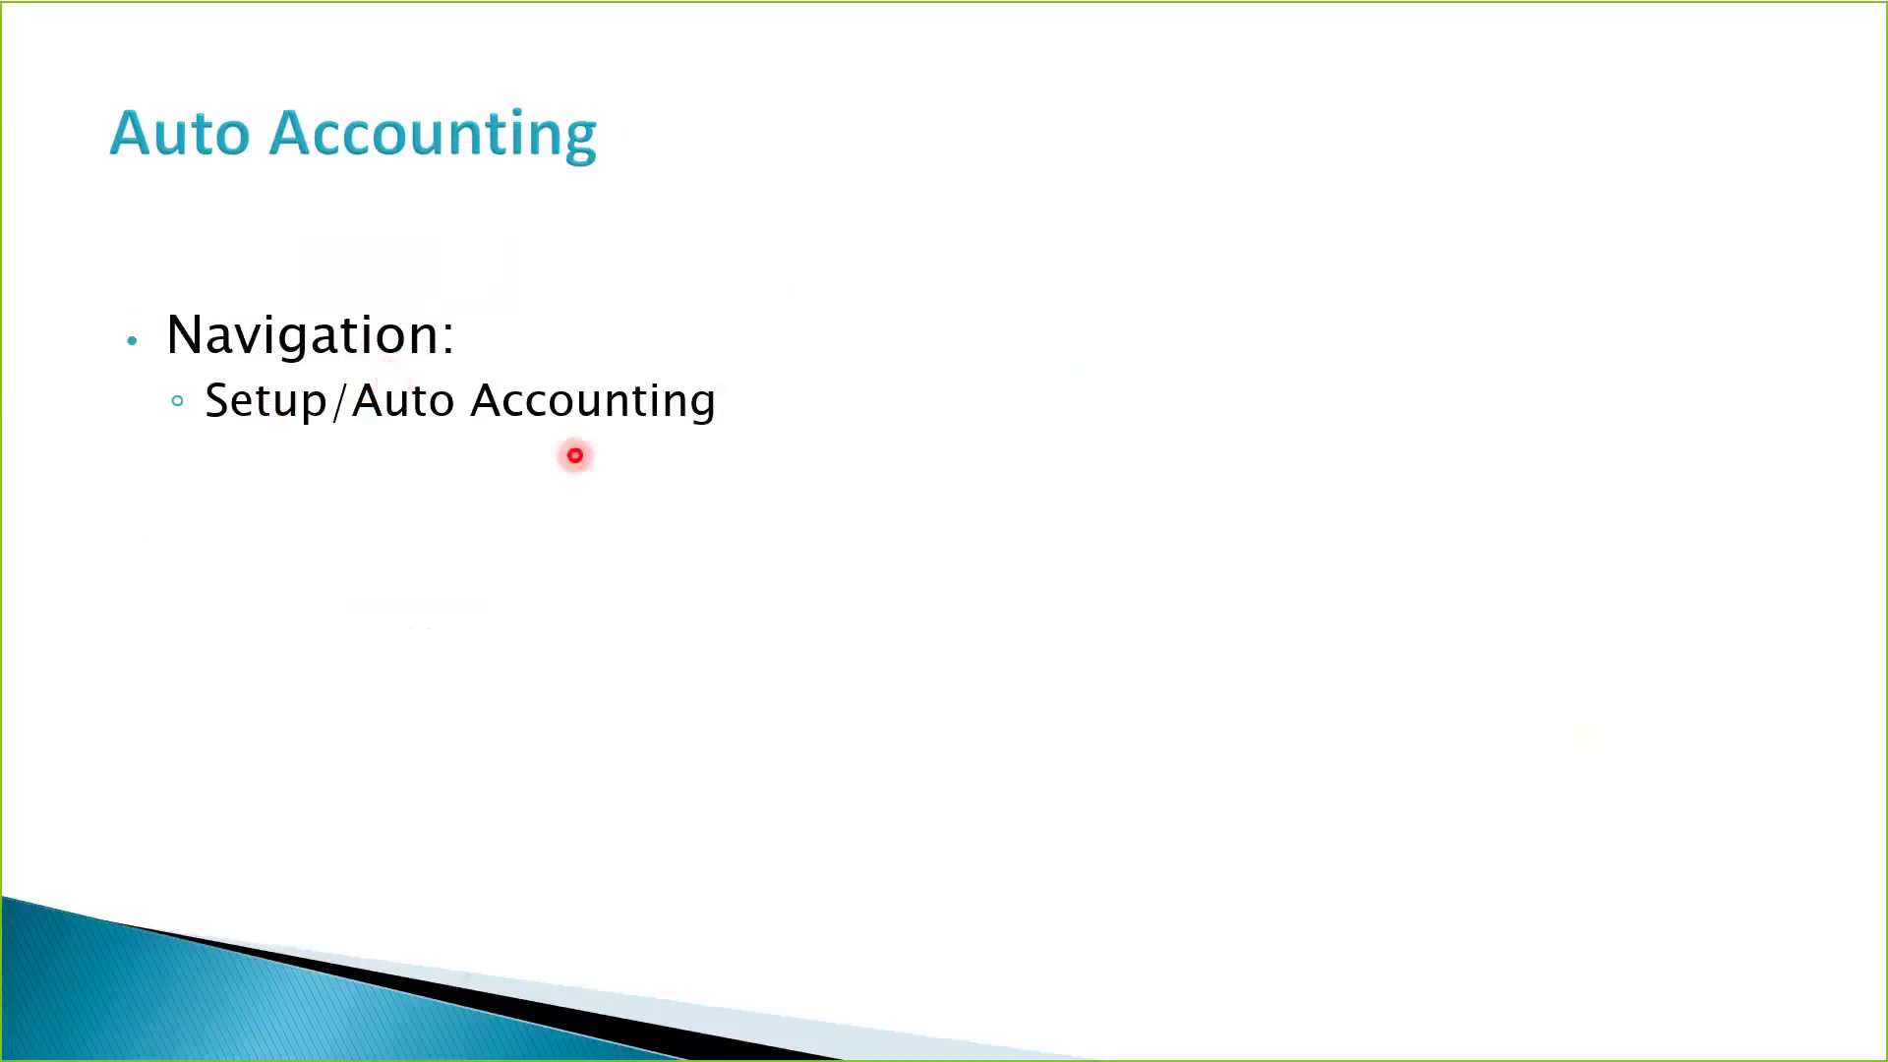
{"action": "key", "text": "super+Tab"}
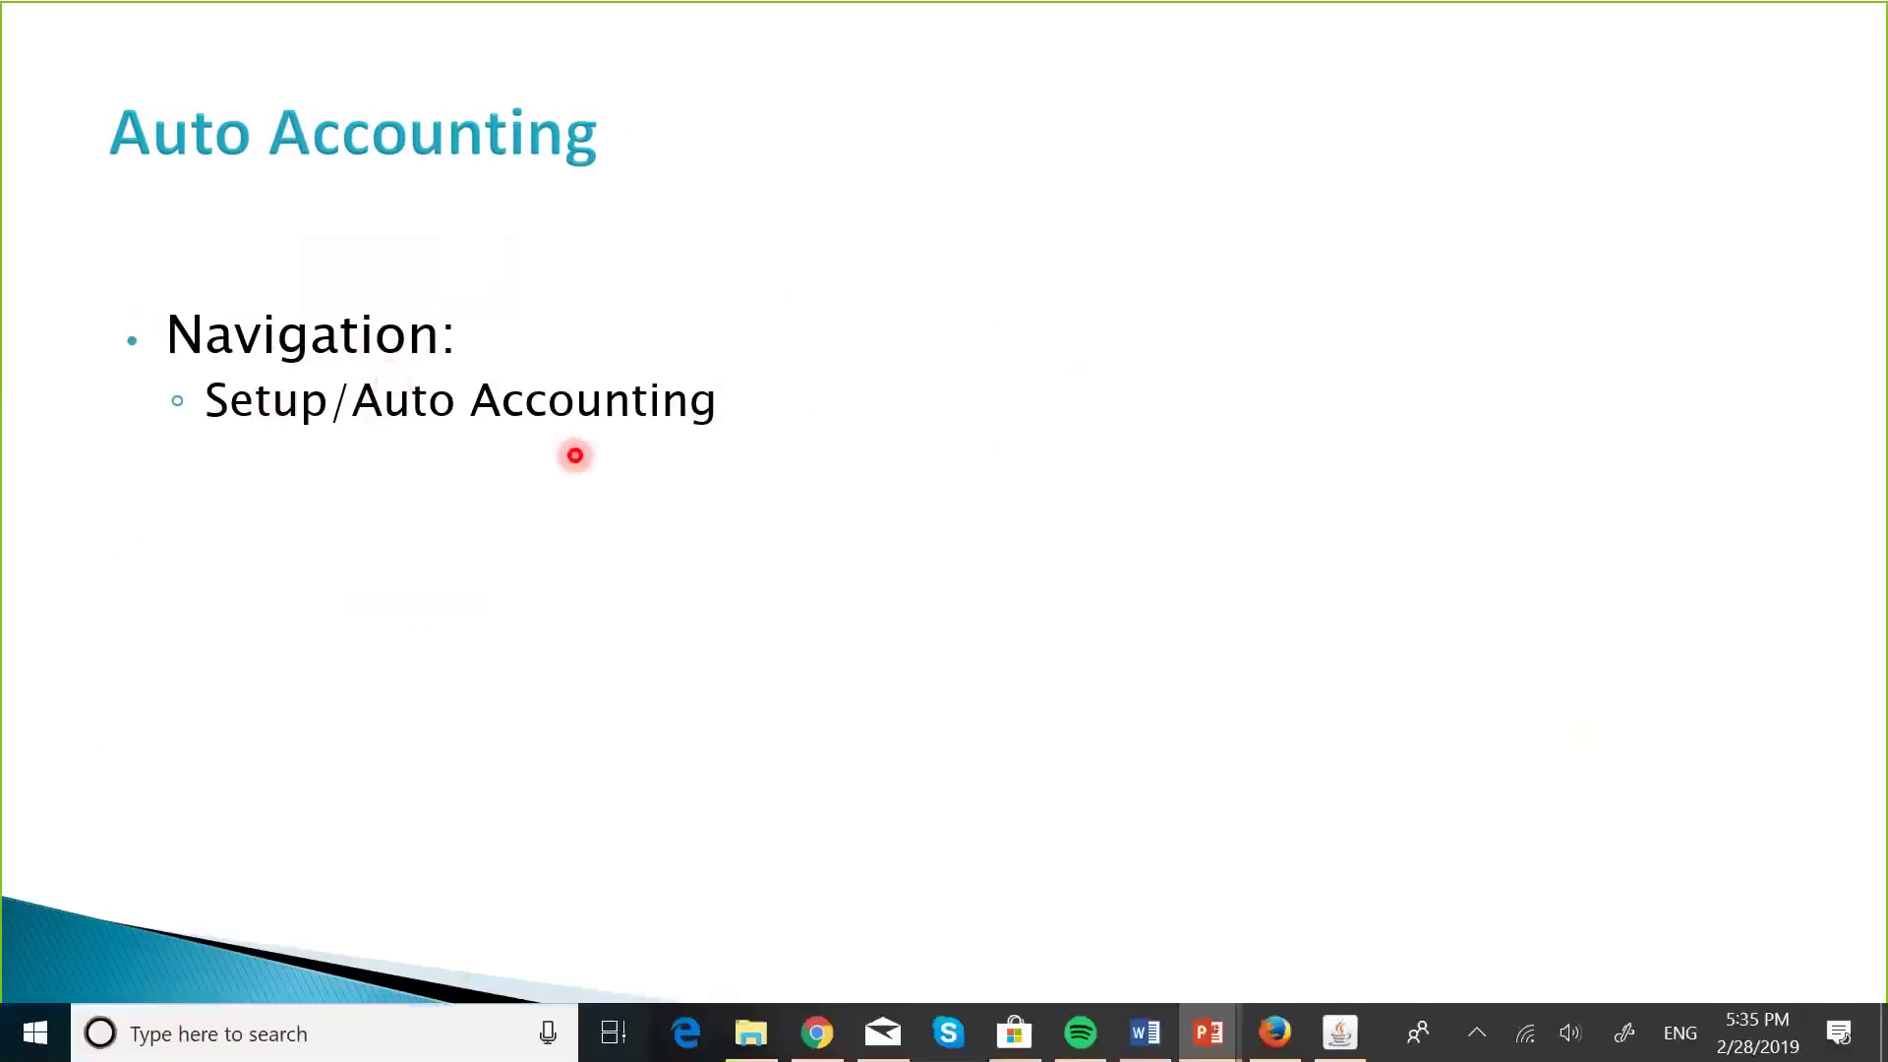
{"action": "left_click", "coordinate": [578, 454]}
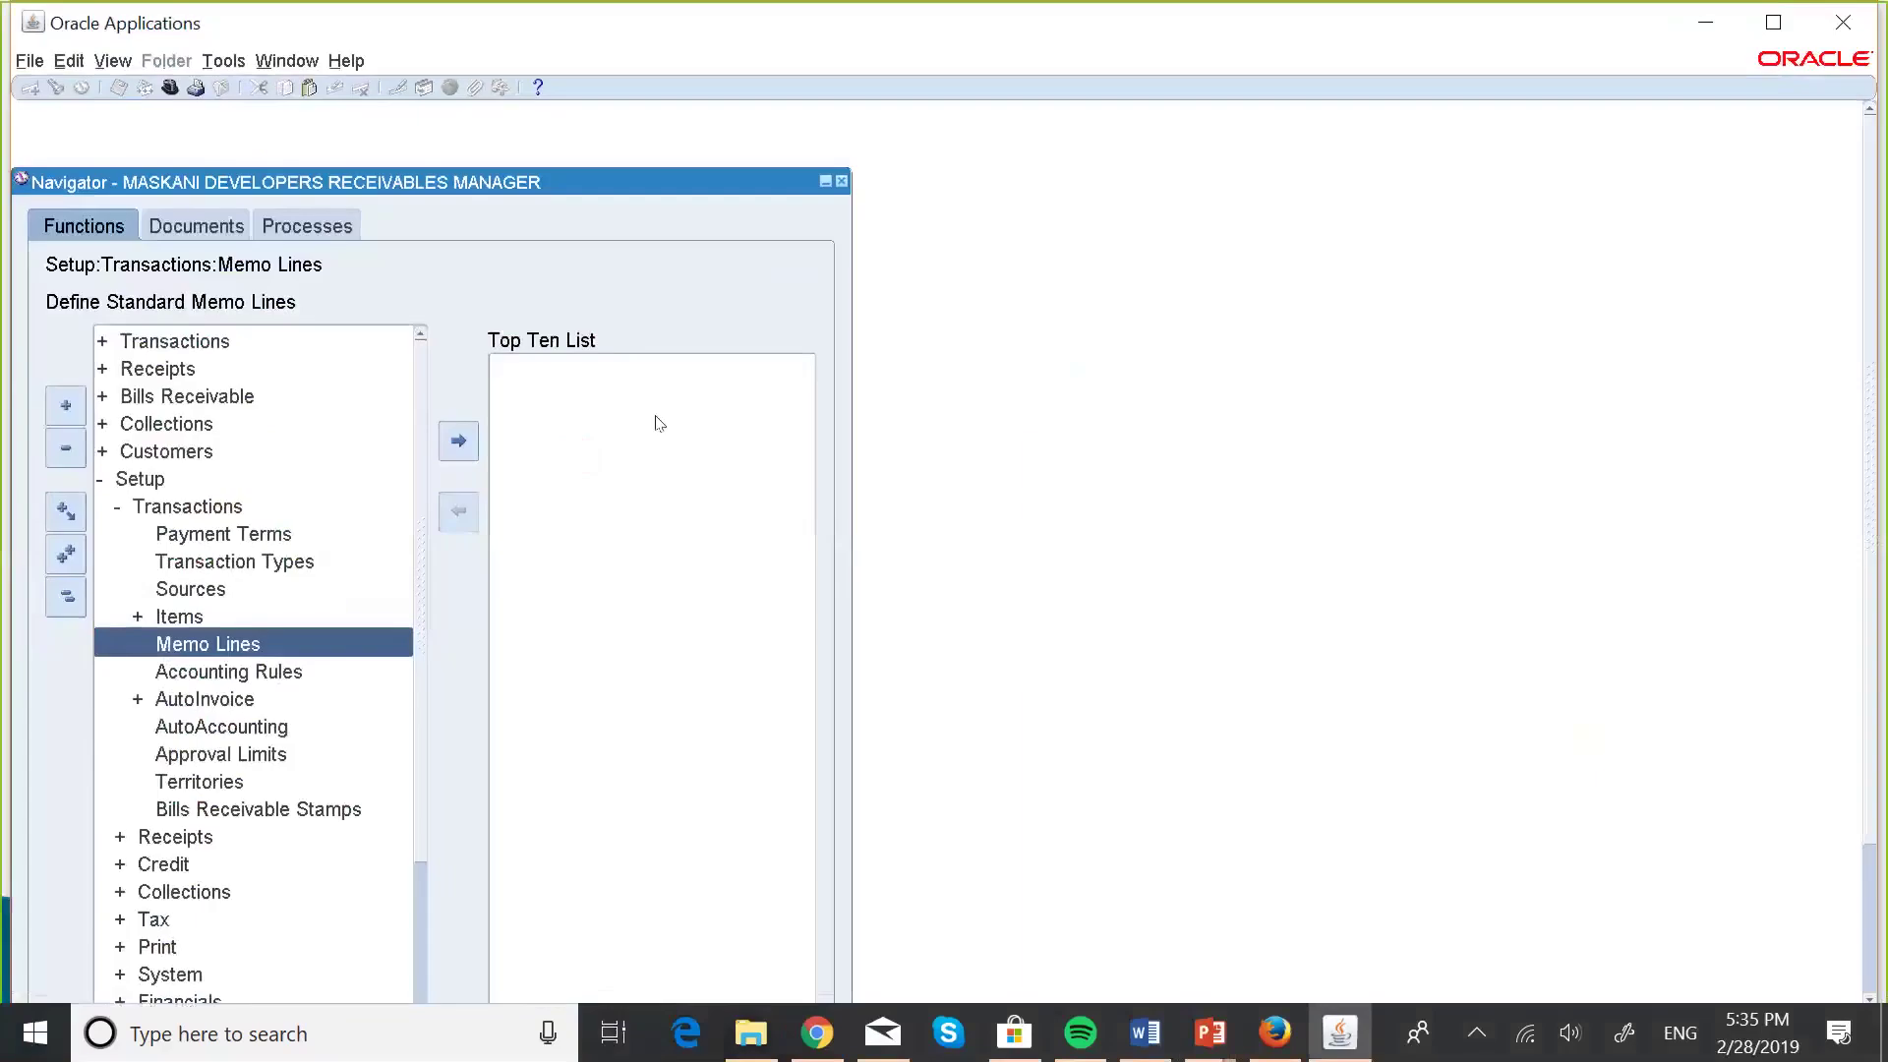
- Open the AutoAccounting form from the transactions setup functions
{"action": "left_click", "coordinate": [69, 609]}
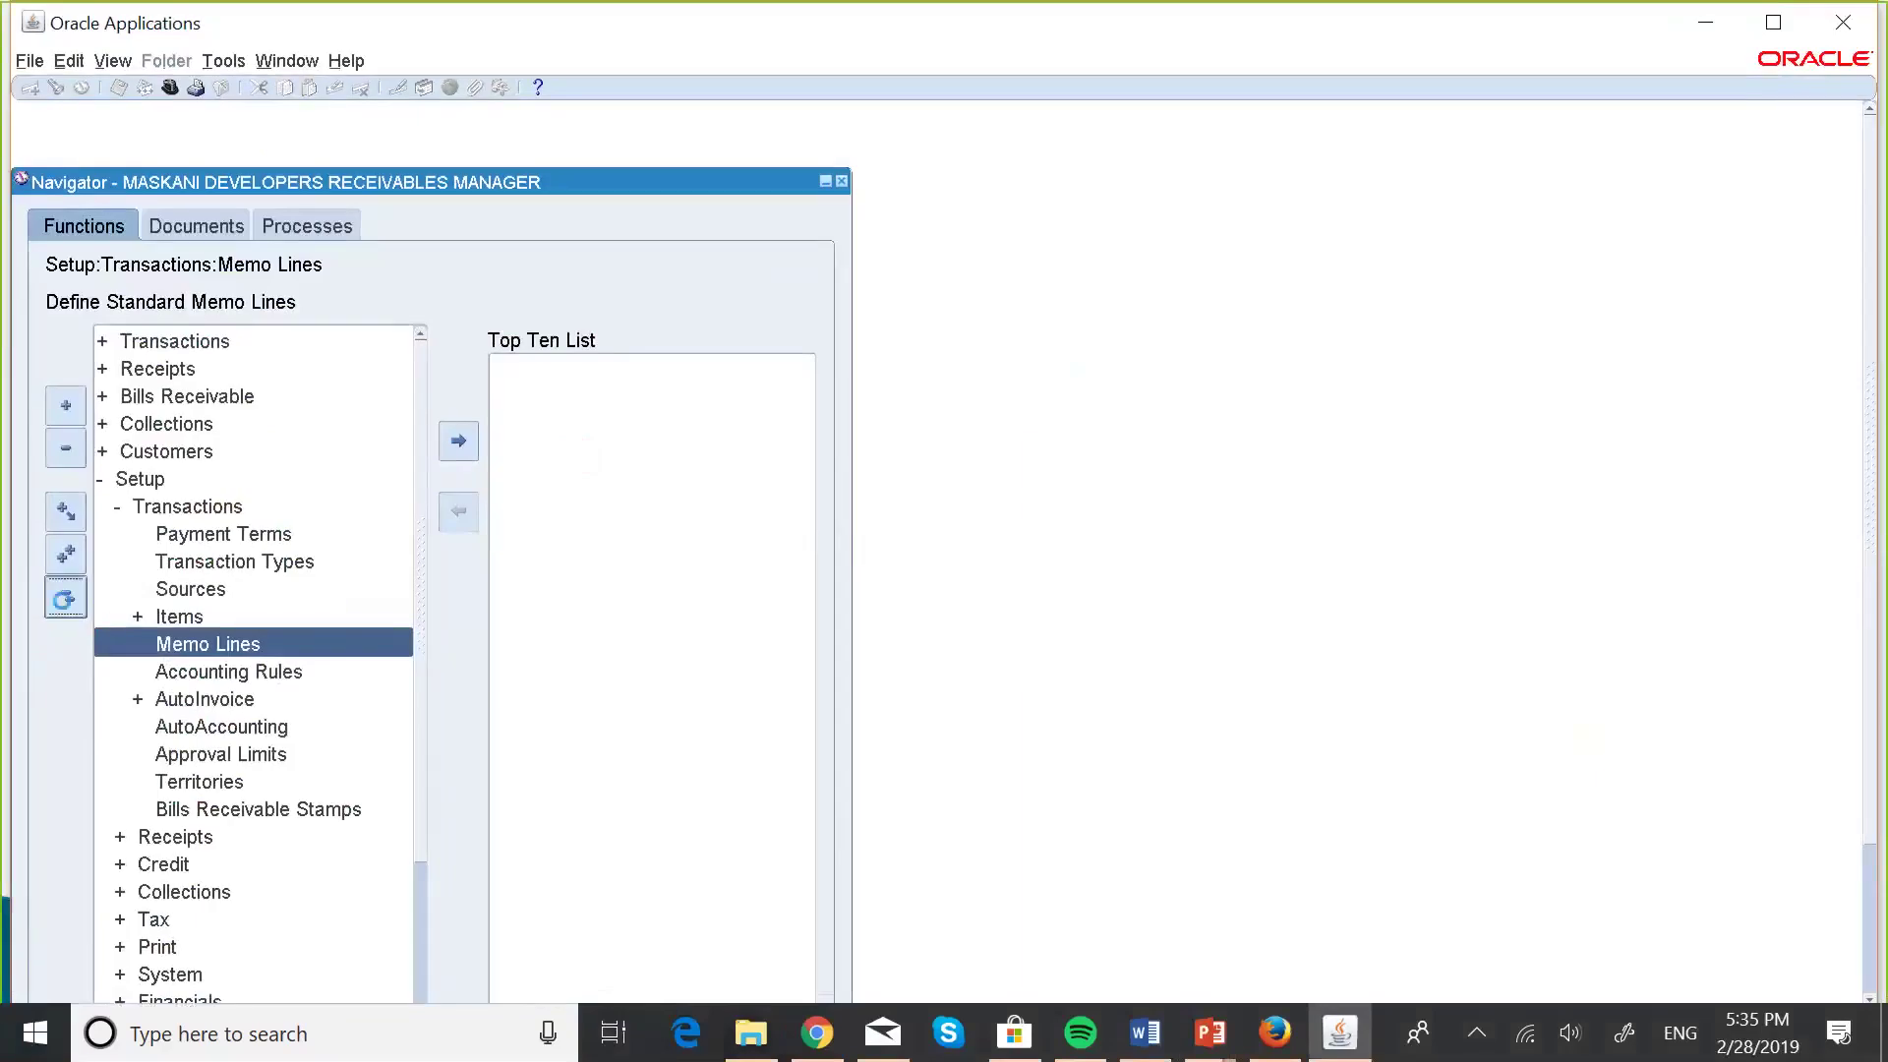
{"action": "left_click", "coordinate": [161, 484]}
{"action": "double_click", "coordinate": [161, 483]}
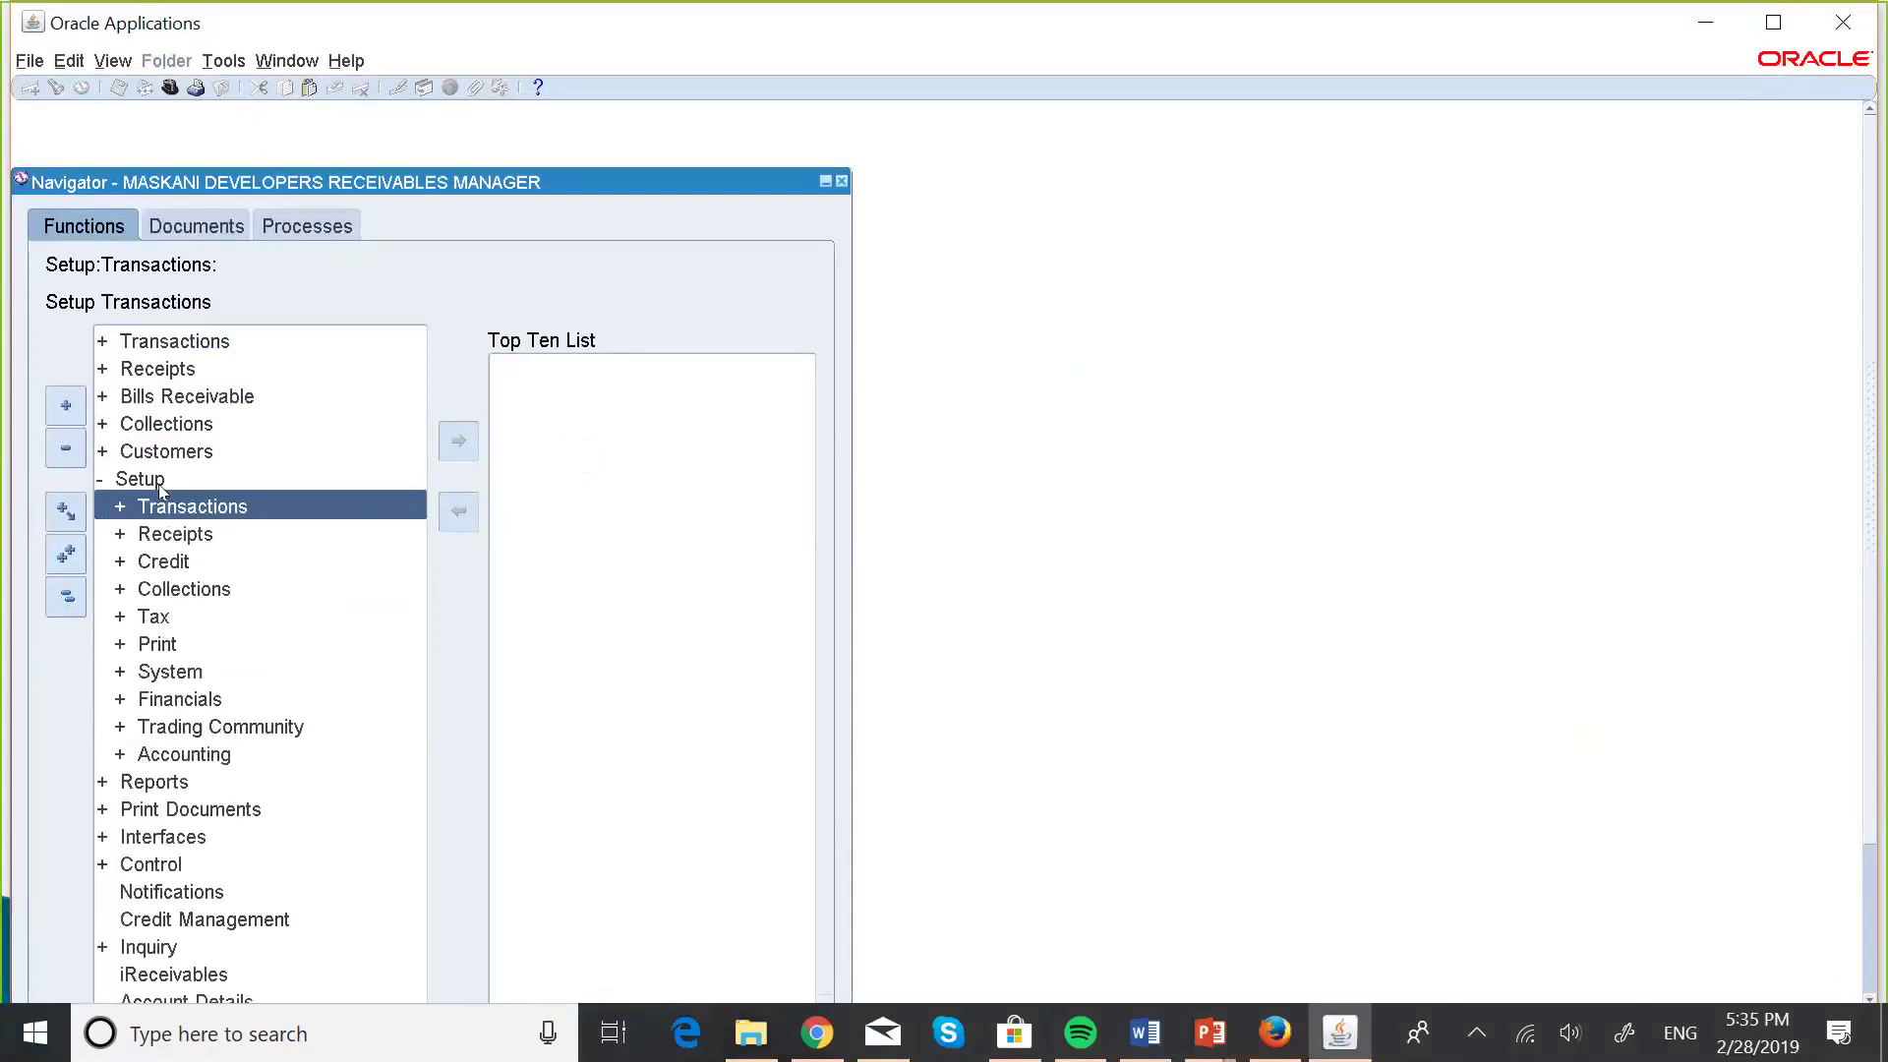
{"action": "double_click", "coordinate": [223, 507]}
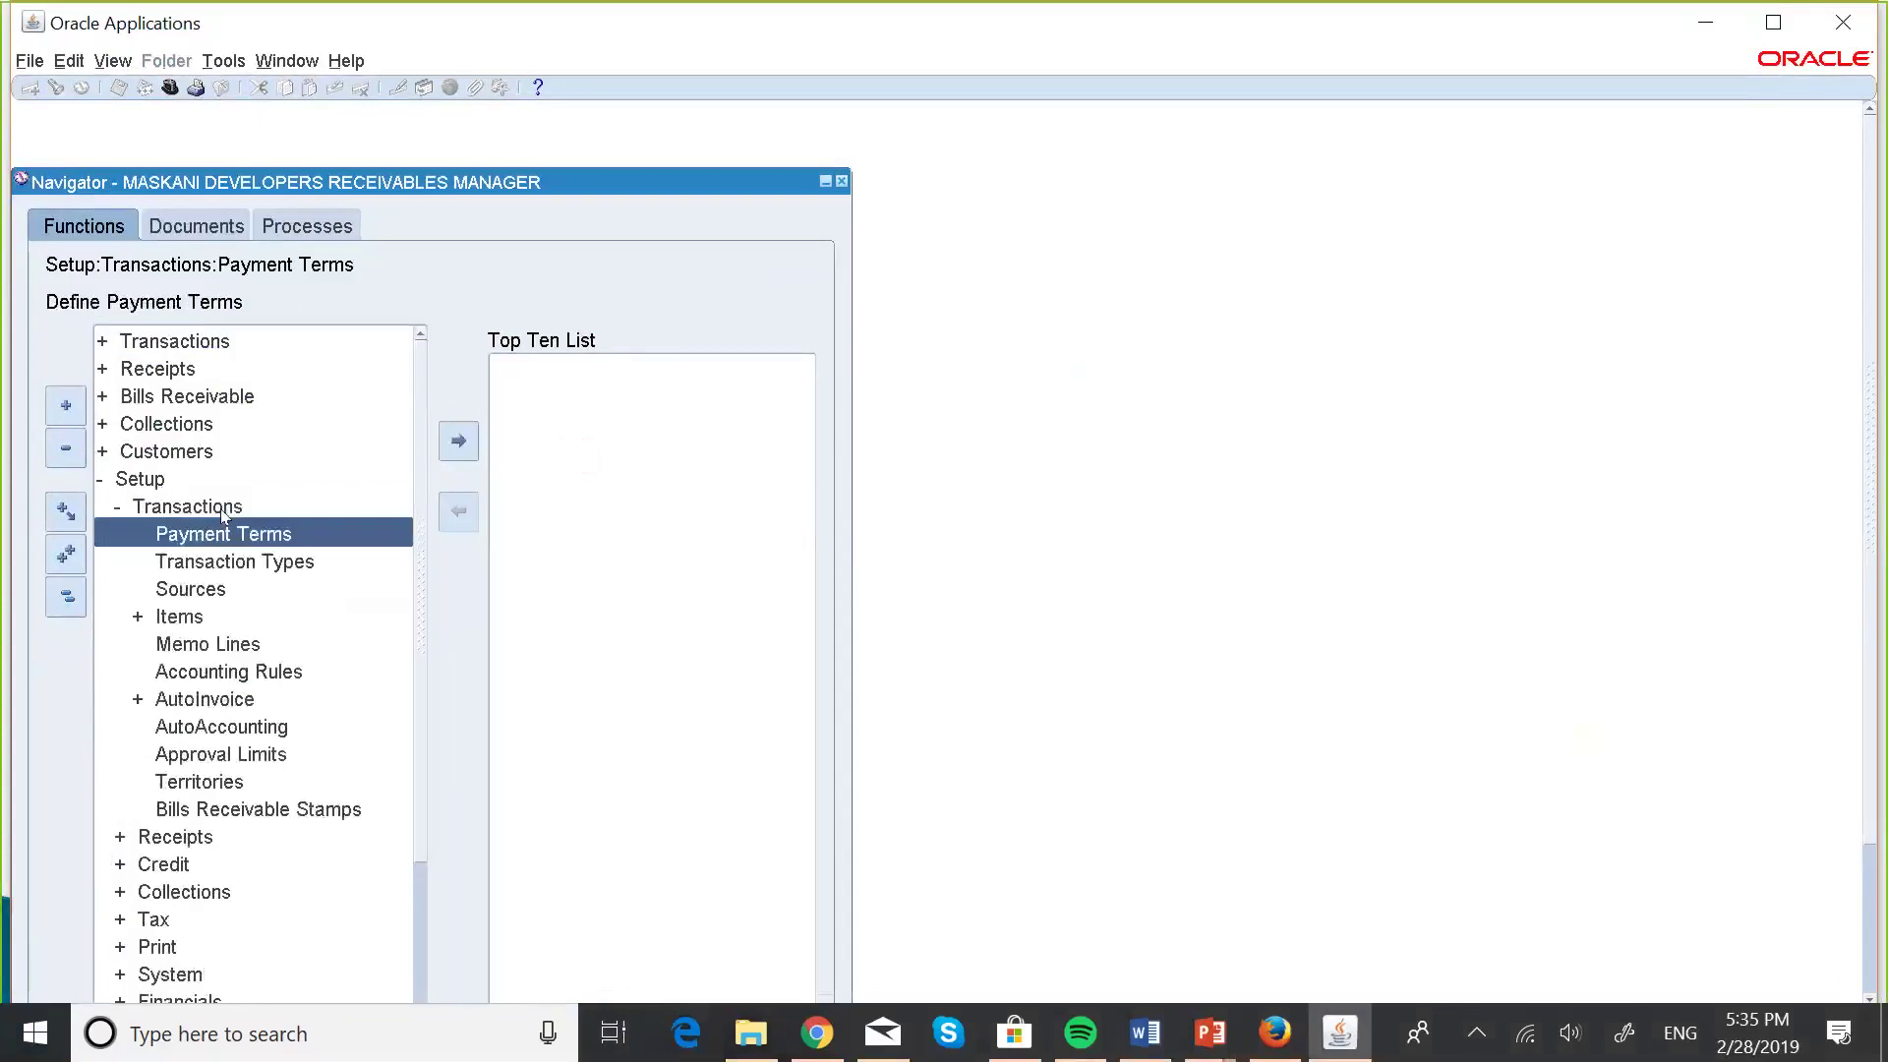
{"action": "left_click", "coordinate": [238, 729]}
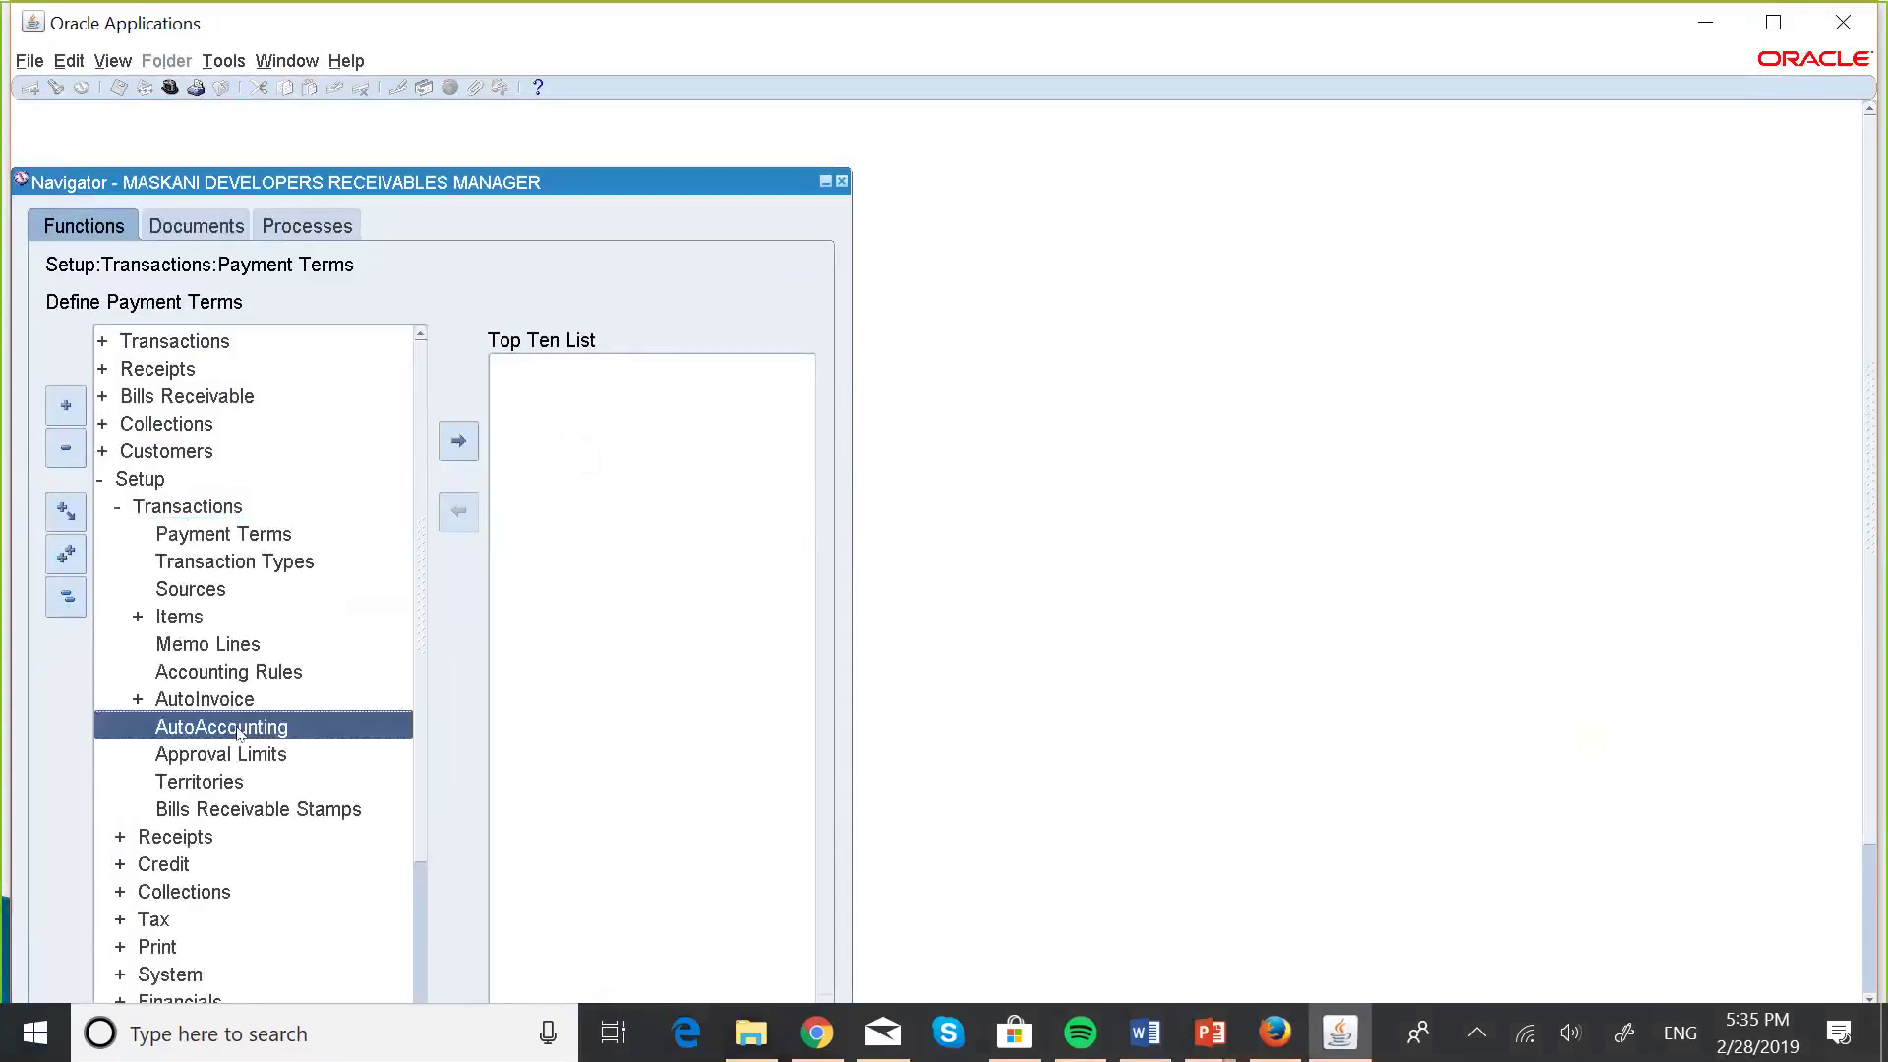
{"action": "double_click", "coordinate": [238, 728]}
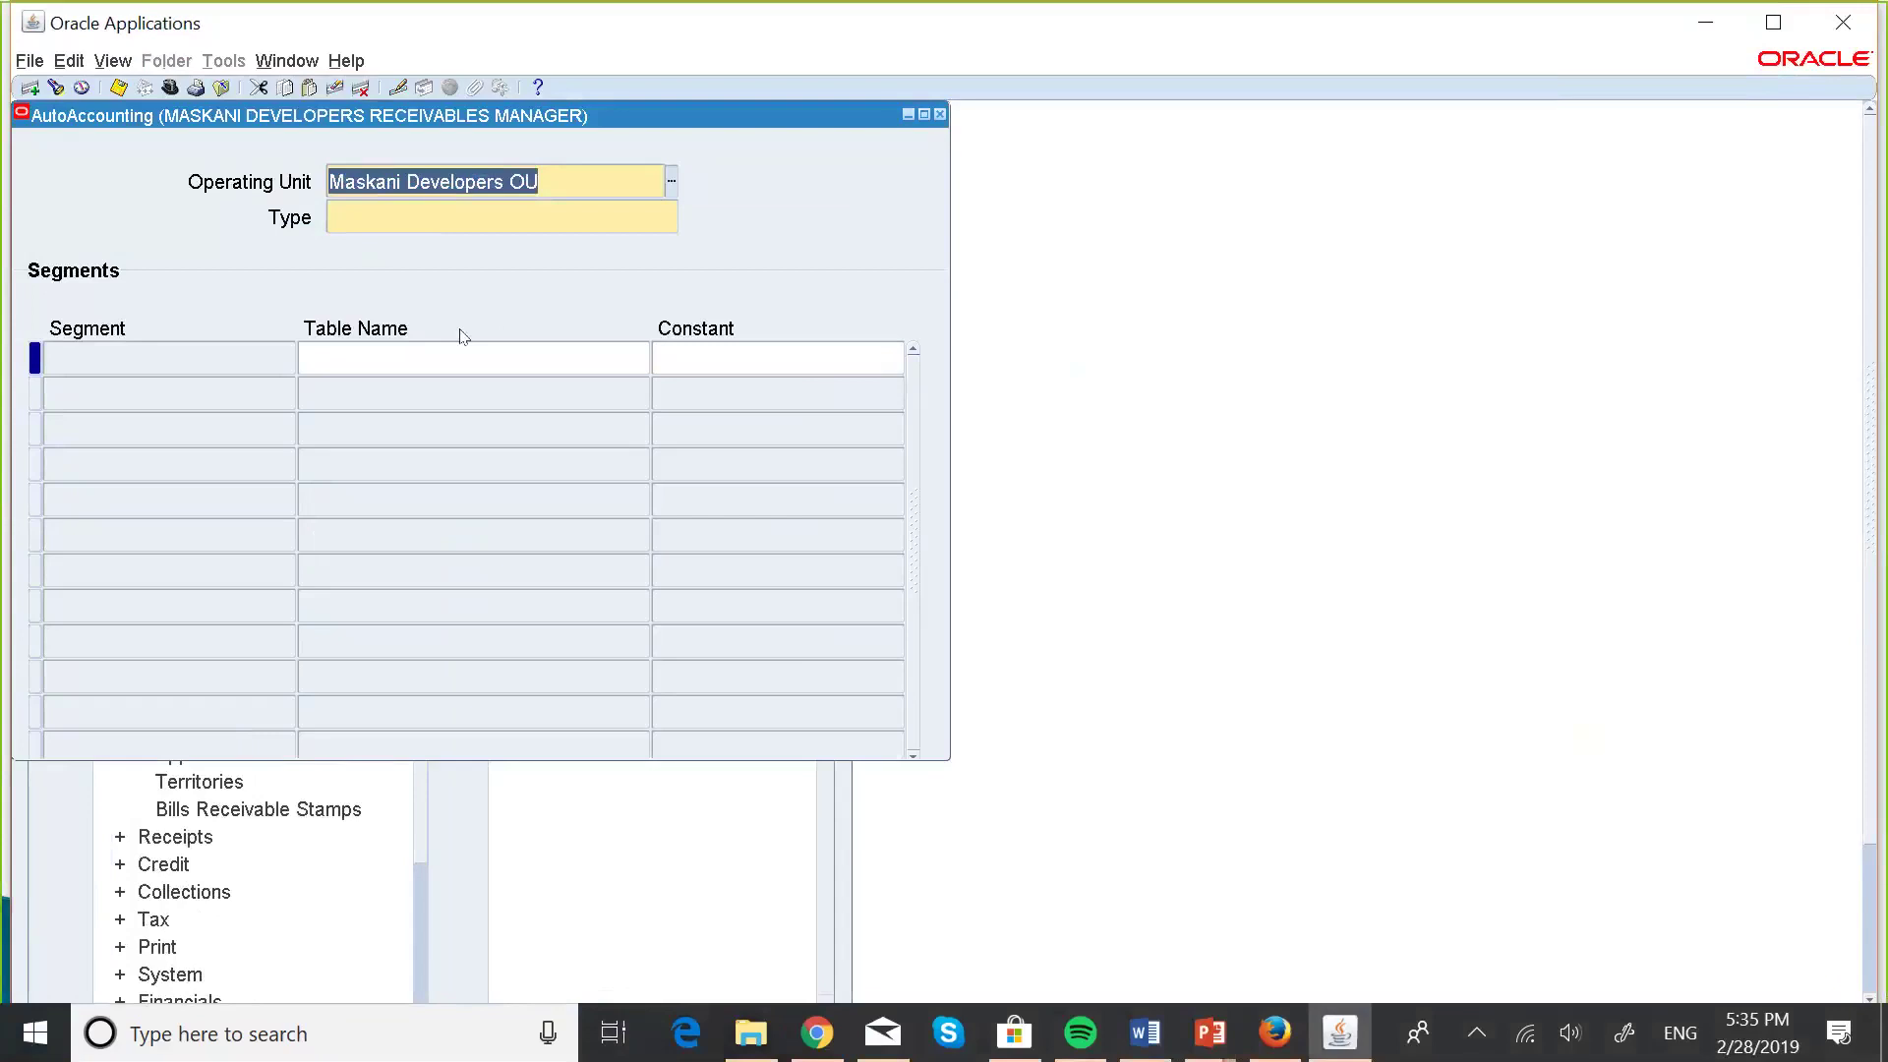
- Choose Receivable as the AutoAccounting type for Maskani Developers OU
{"action": "left_click", "coordinate": [383, 221]}
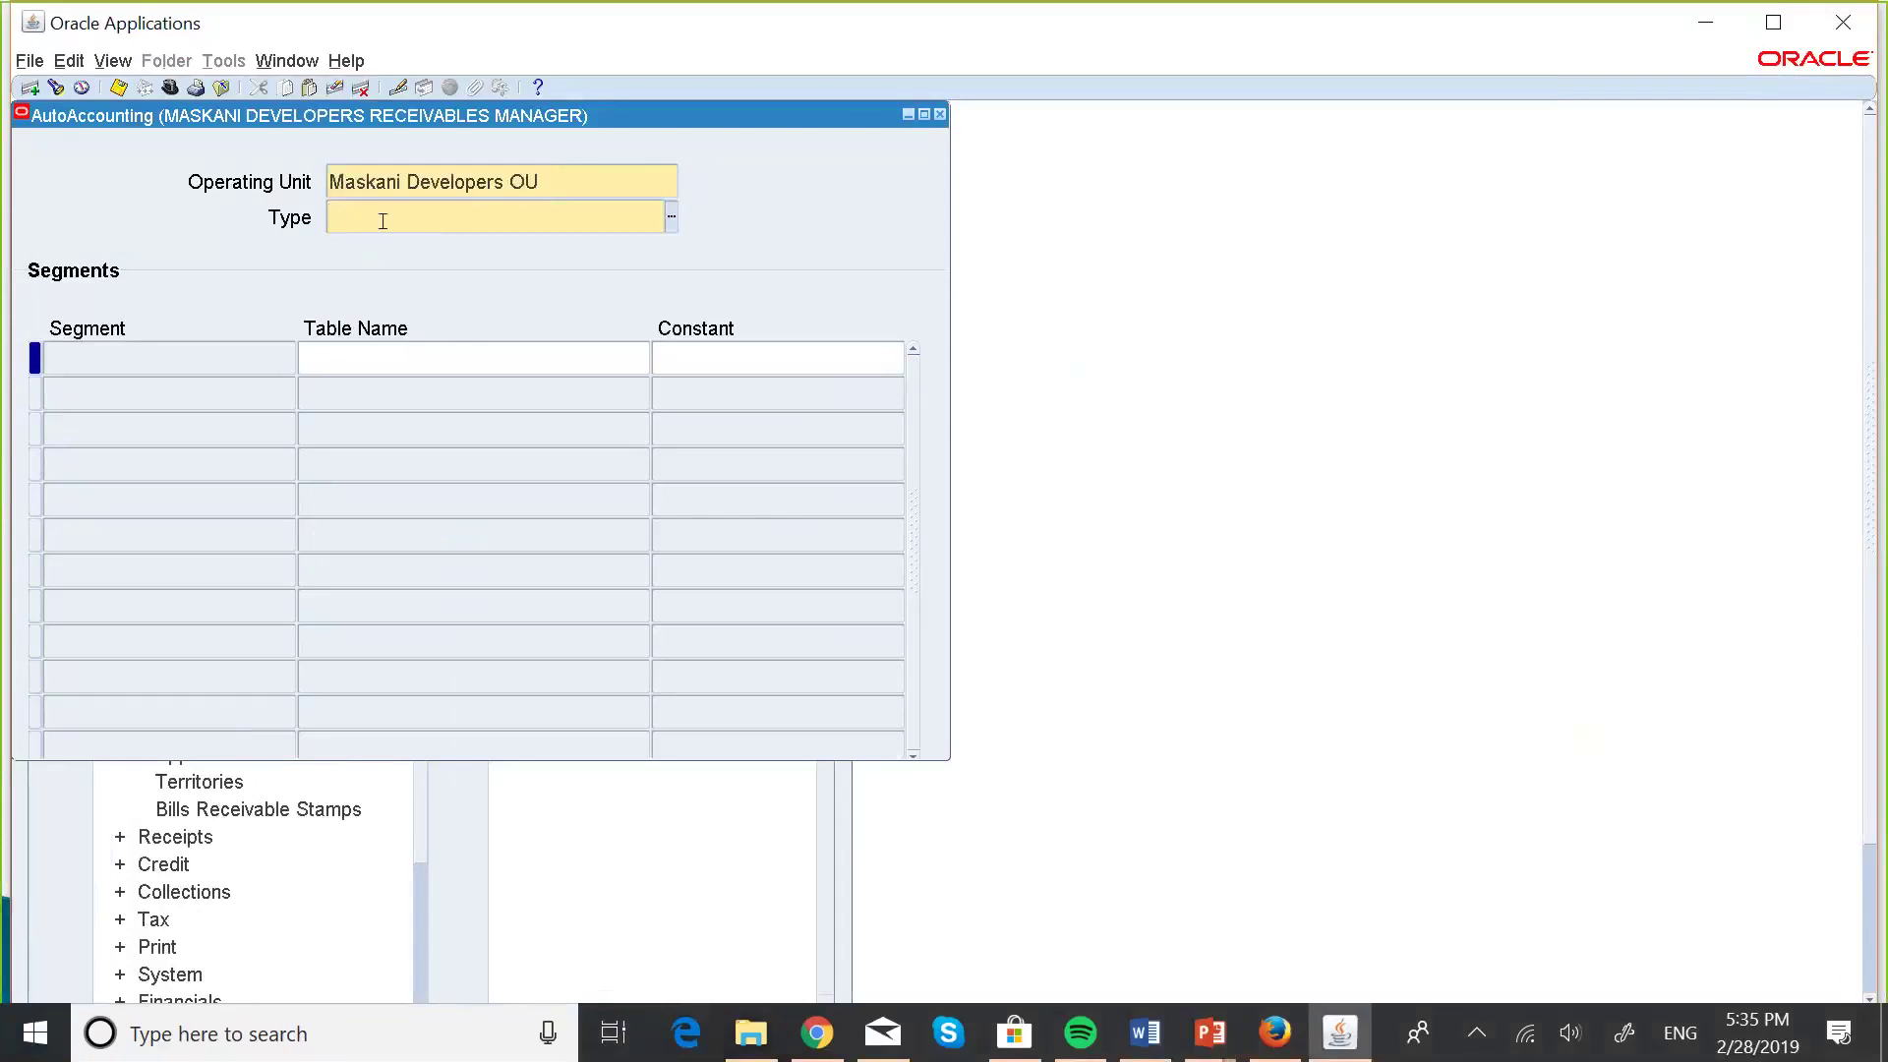
{"action": "left_click", "coordinate": [670, 216]}
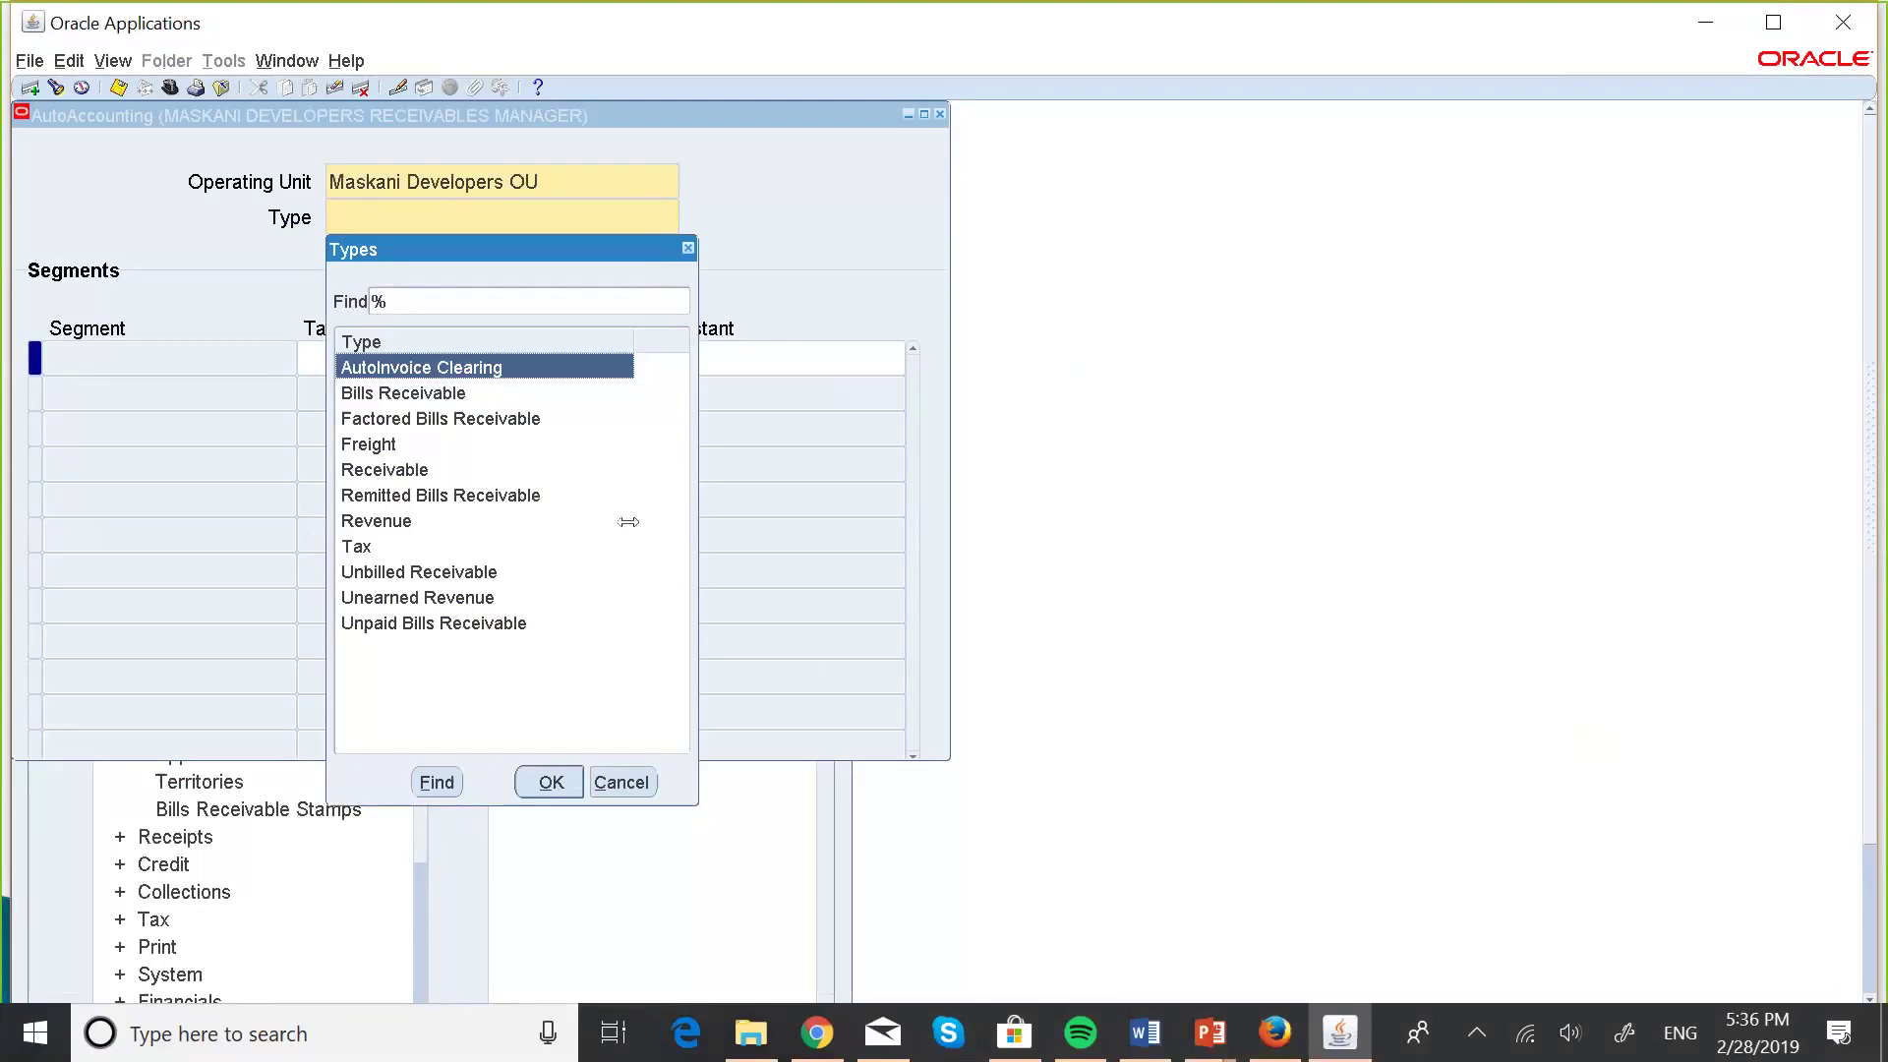
{"action": "left_click", "coordinate": [395, 474]}
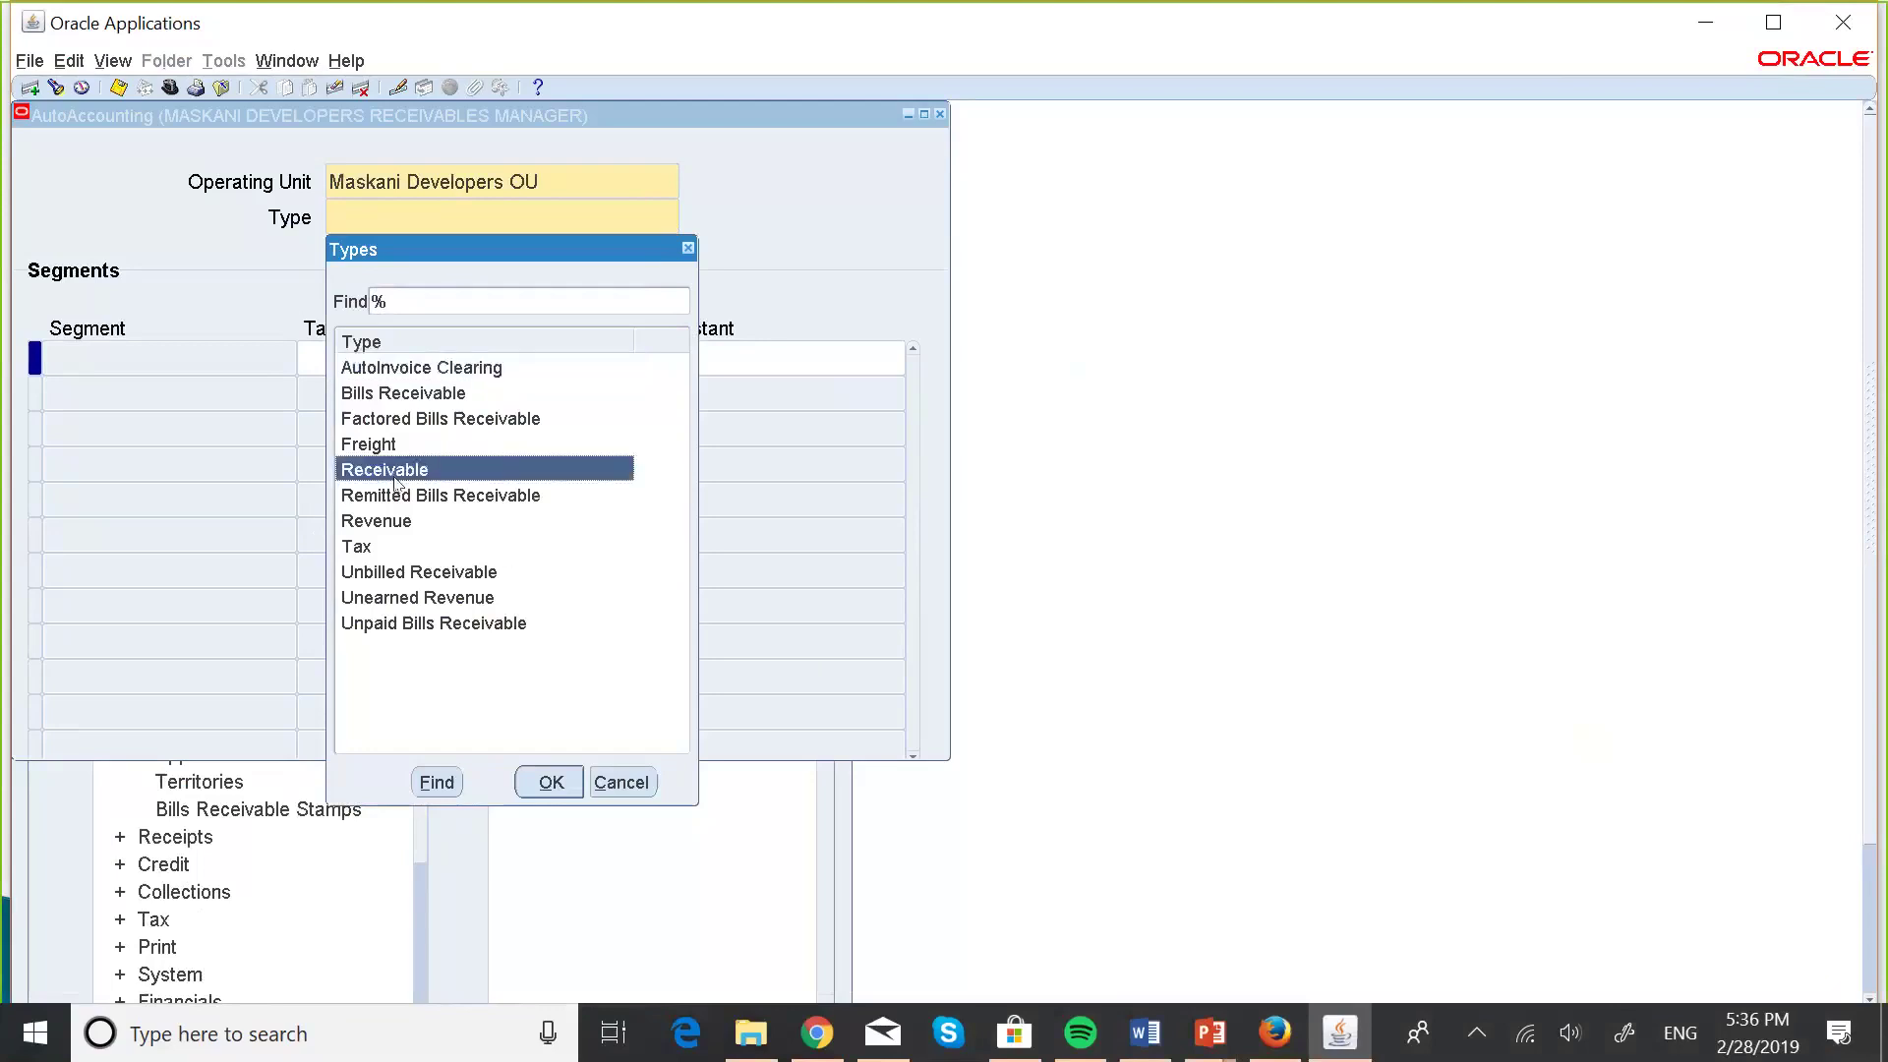
{"action": "left_click", "coordinate": [542, 784]}
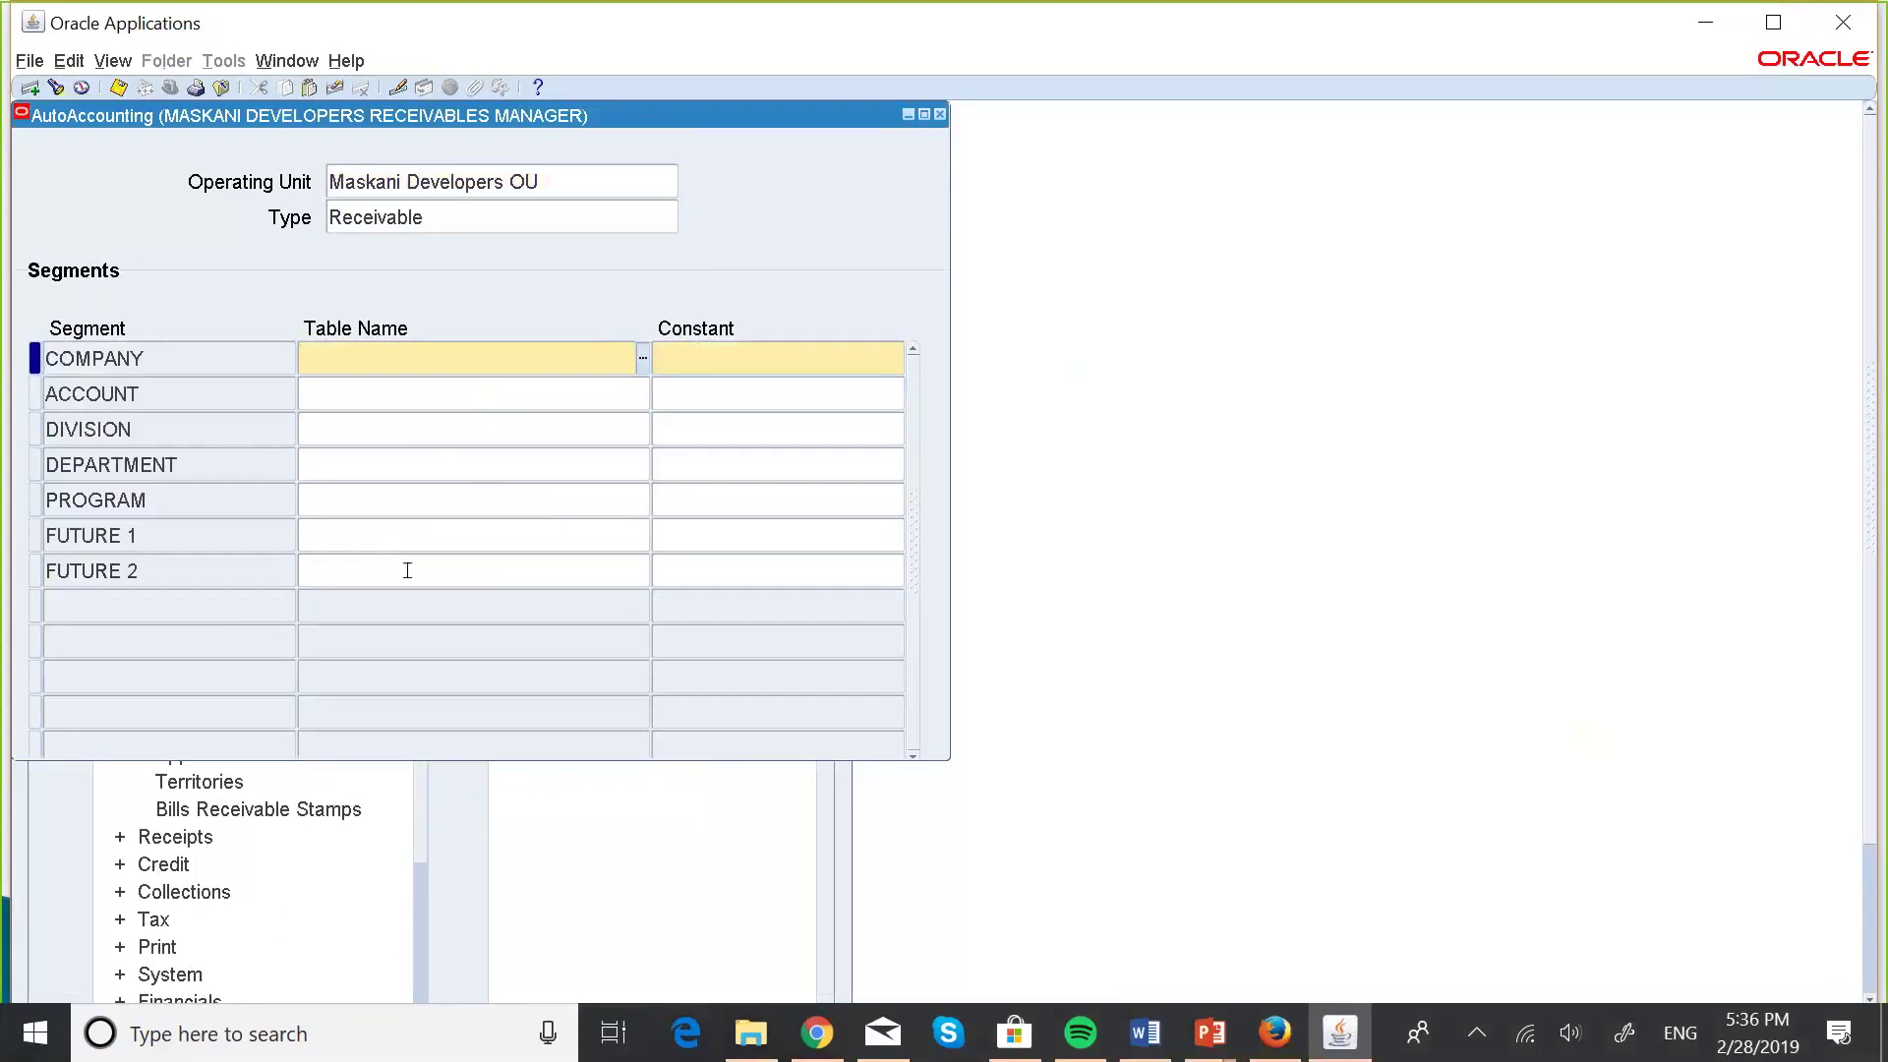
- Set Transaction Types as the table name for the COMPANY, ACCOUNT and DIVISION segments of the Receivable type
{"action": "left_click", "coordinate": [642, 361]}
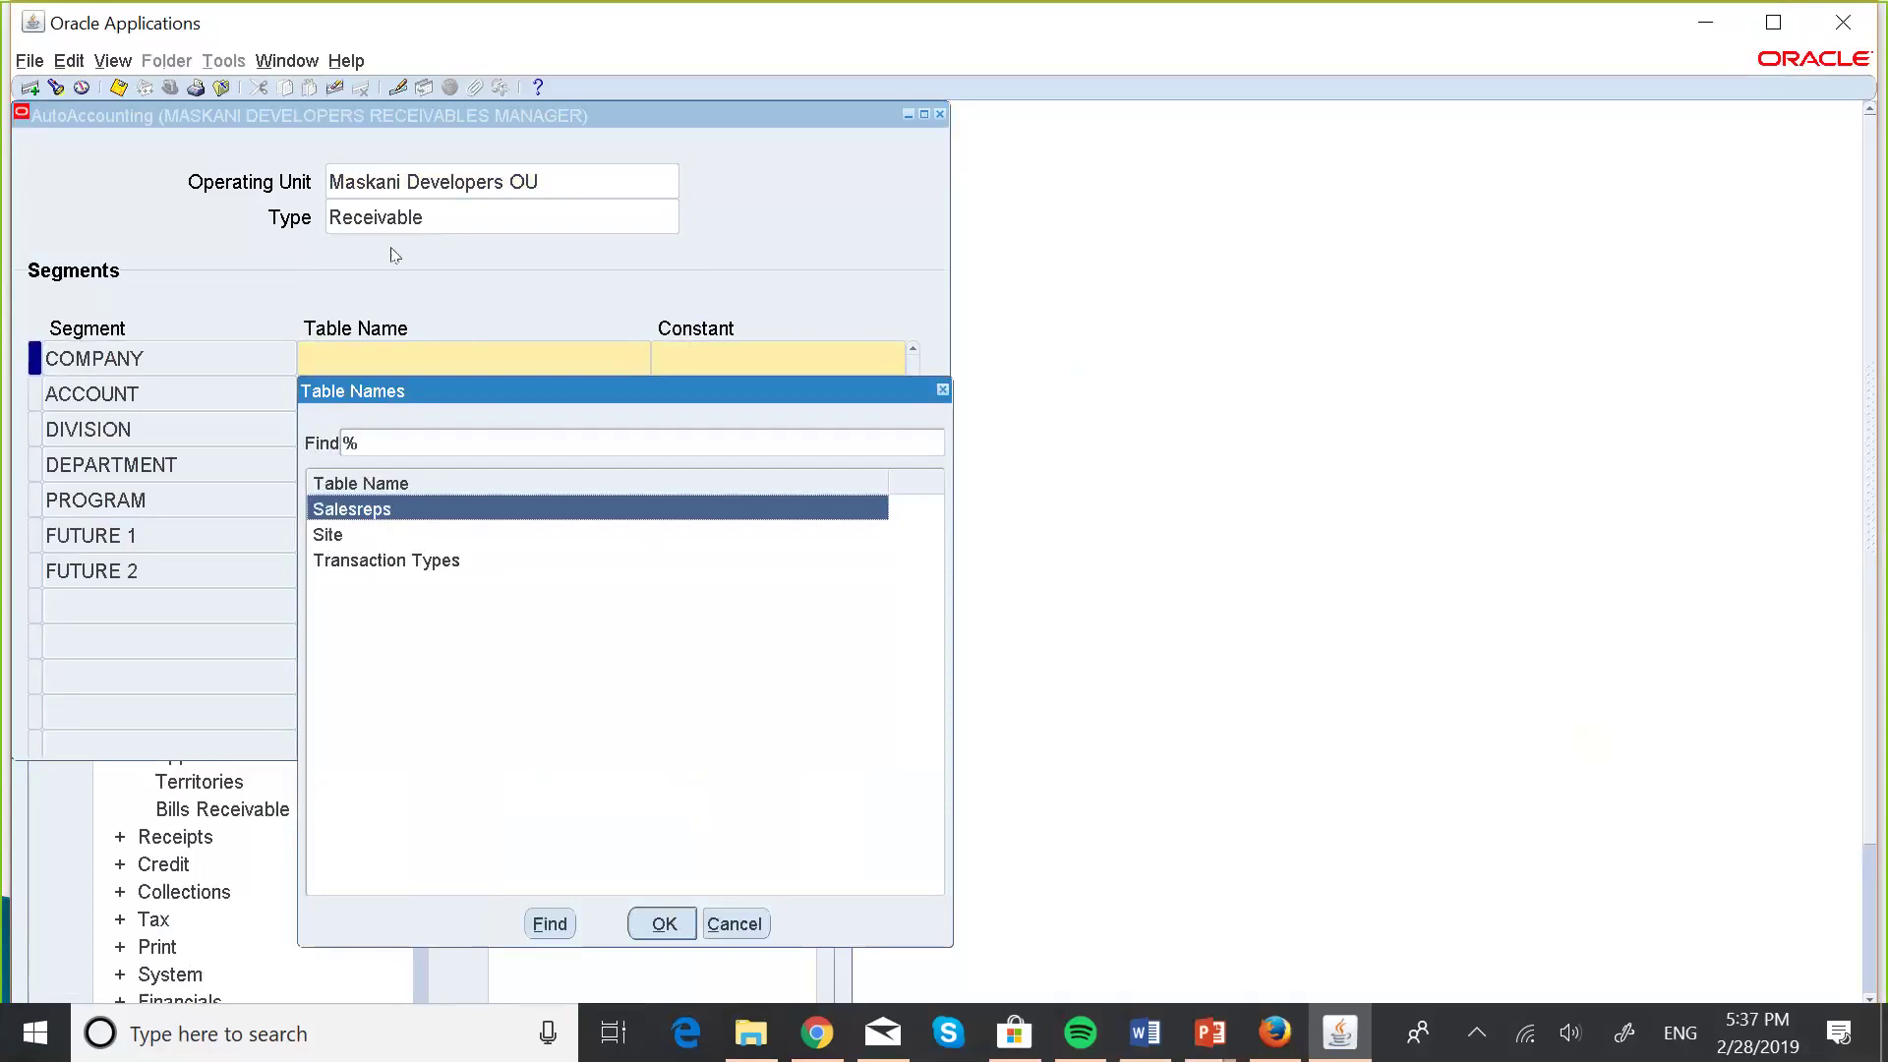
{"action": "left_click", "coordinate": [438, 565]}
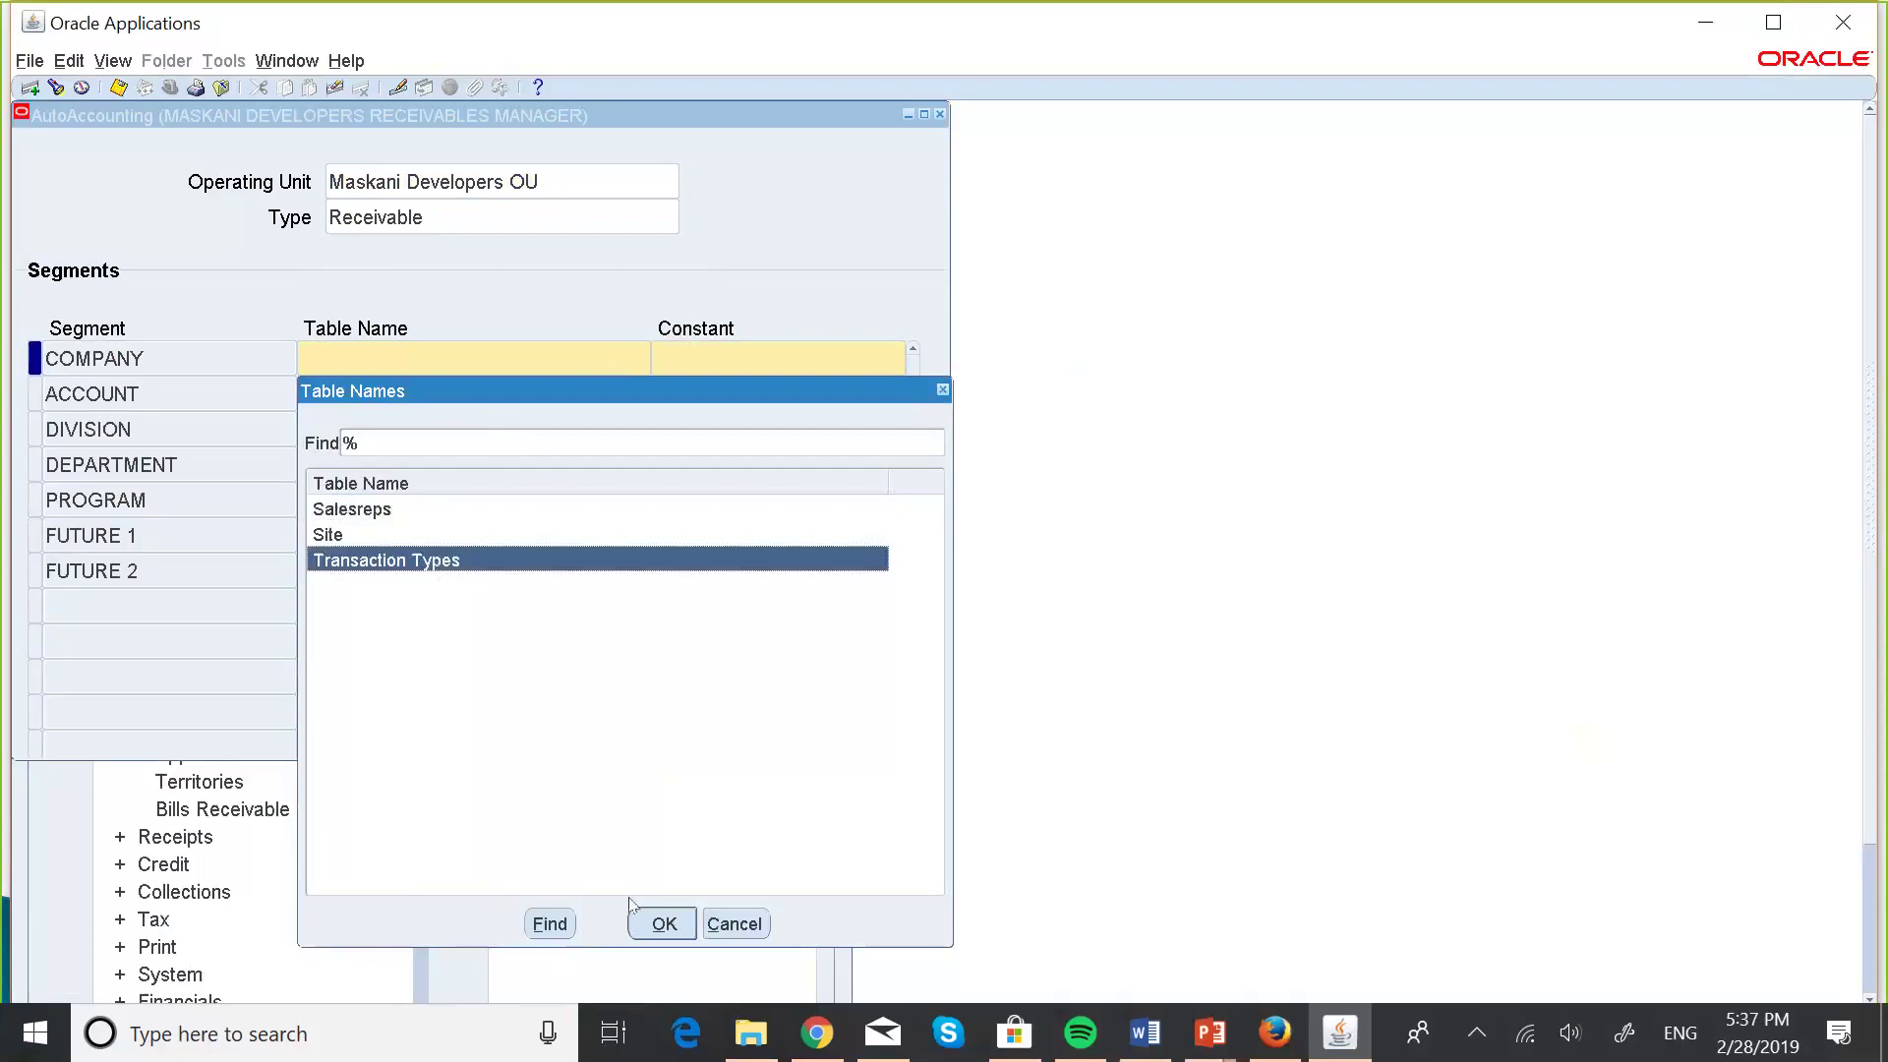
{"action": "left_click", "coordinate": [661, 924]}
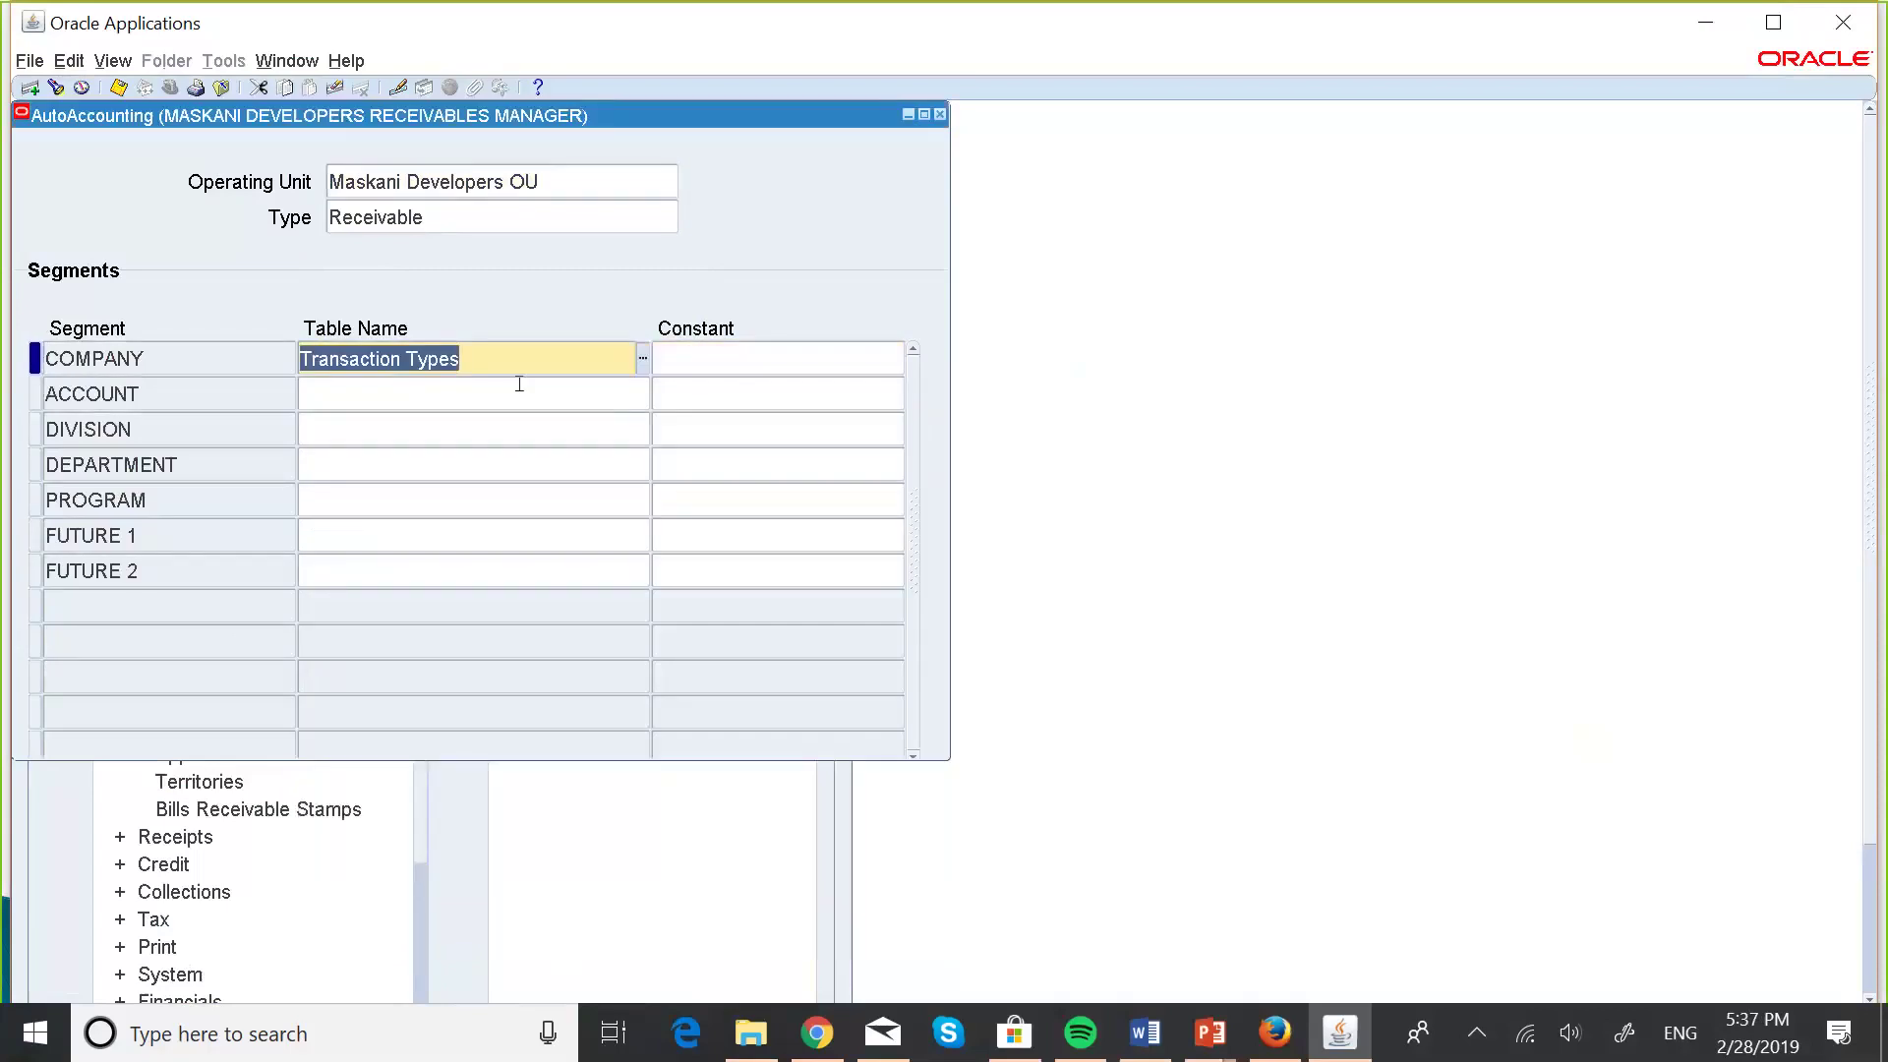
{"action": "left_click", "coordinate": [444, 384]}
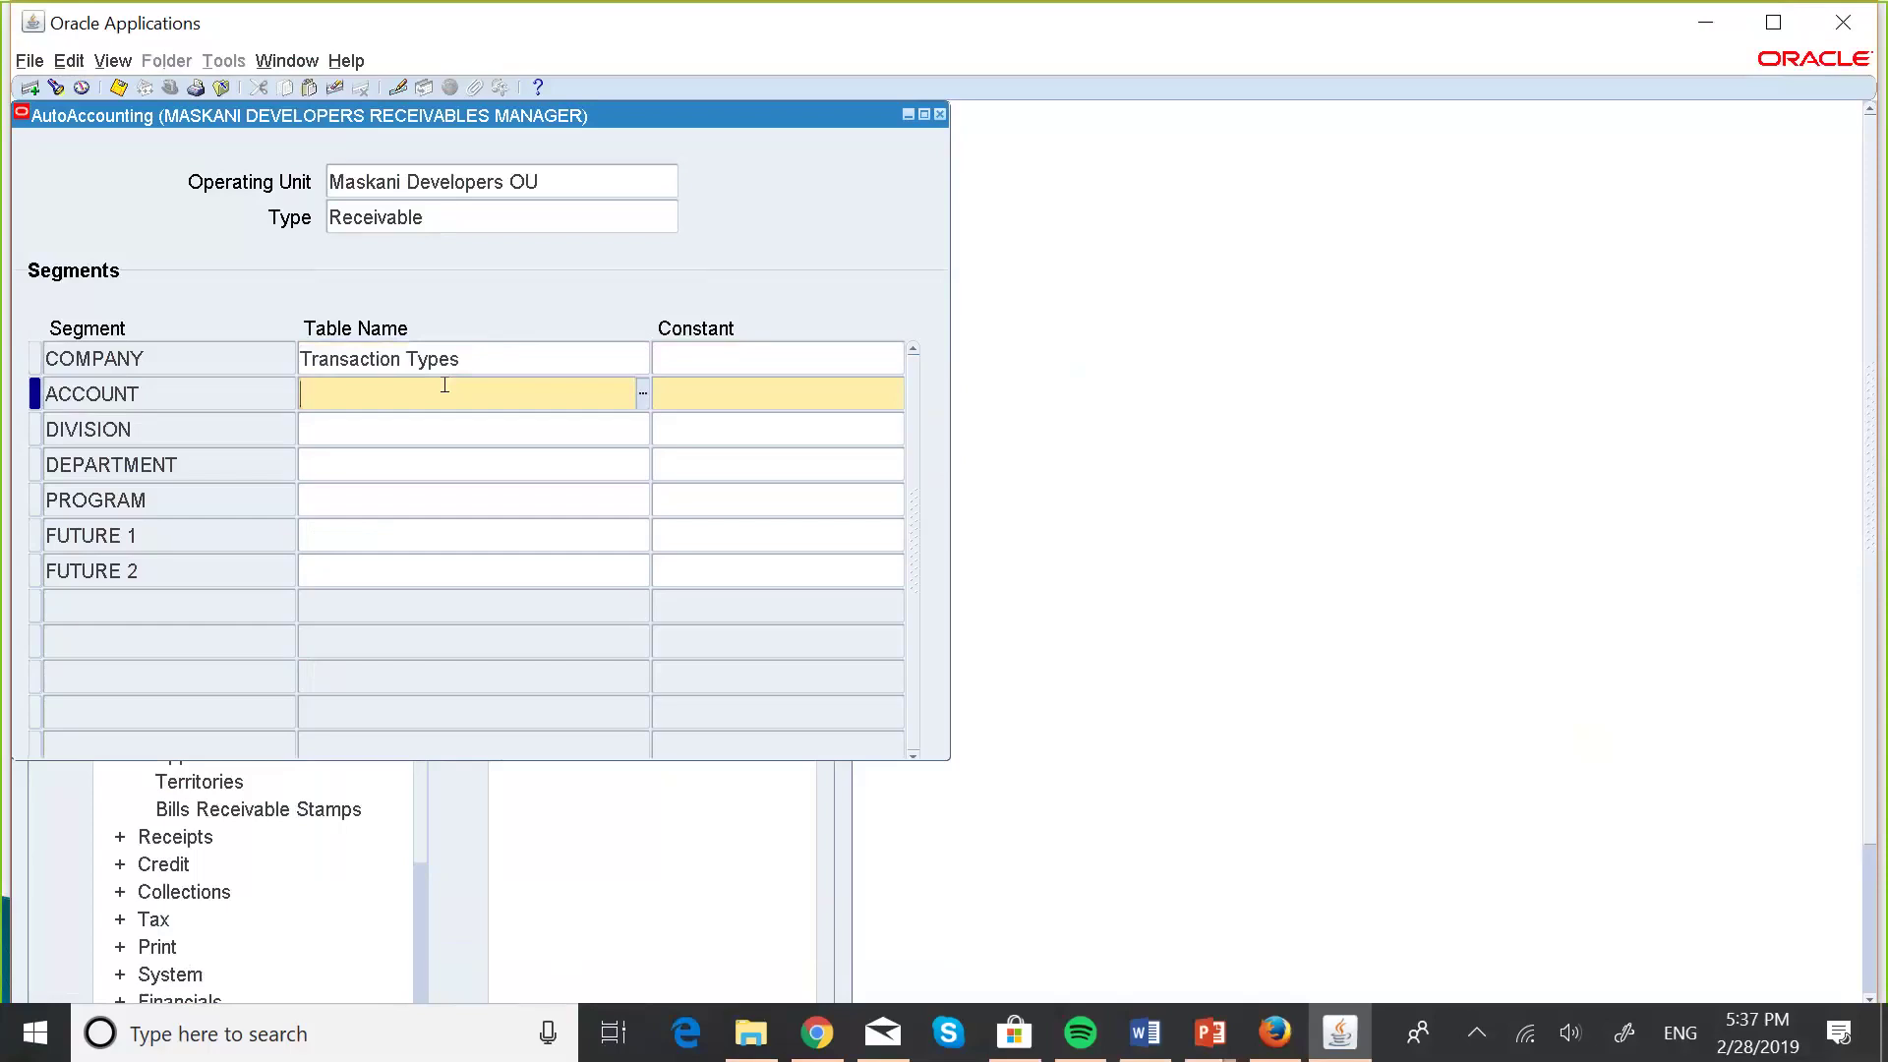
{"action": "key", "text": "shift+F5"}
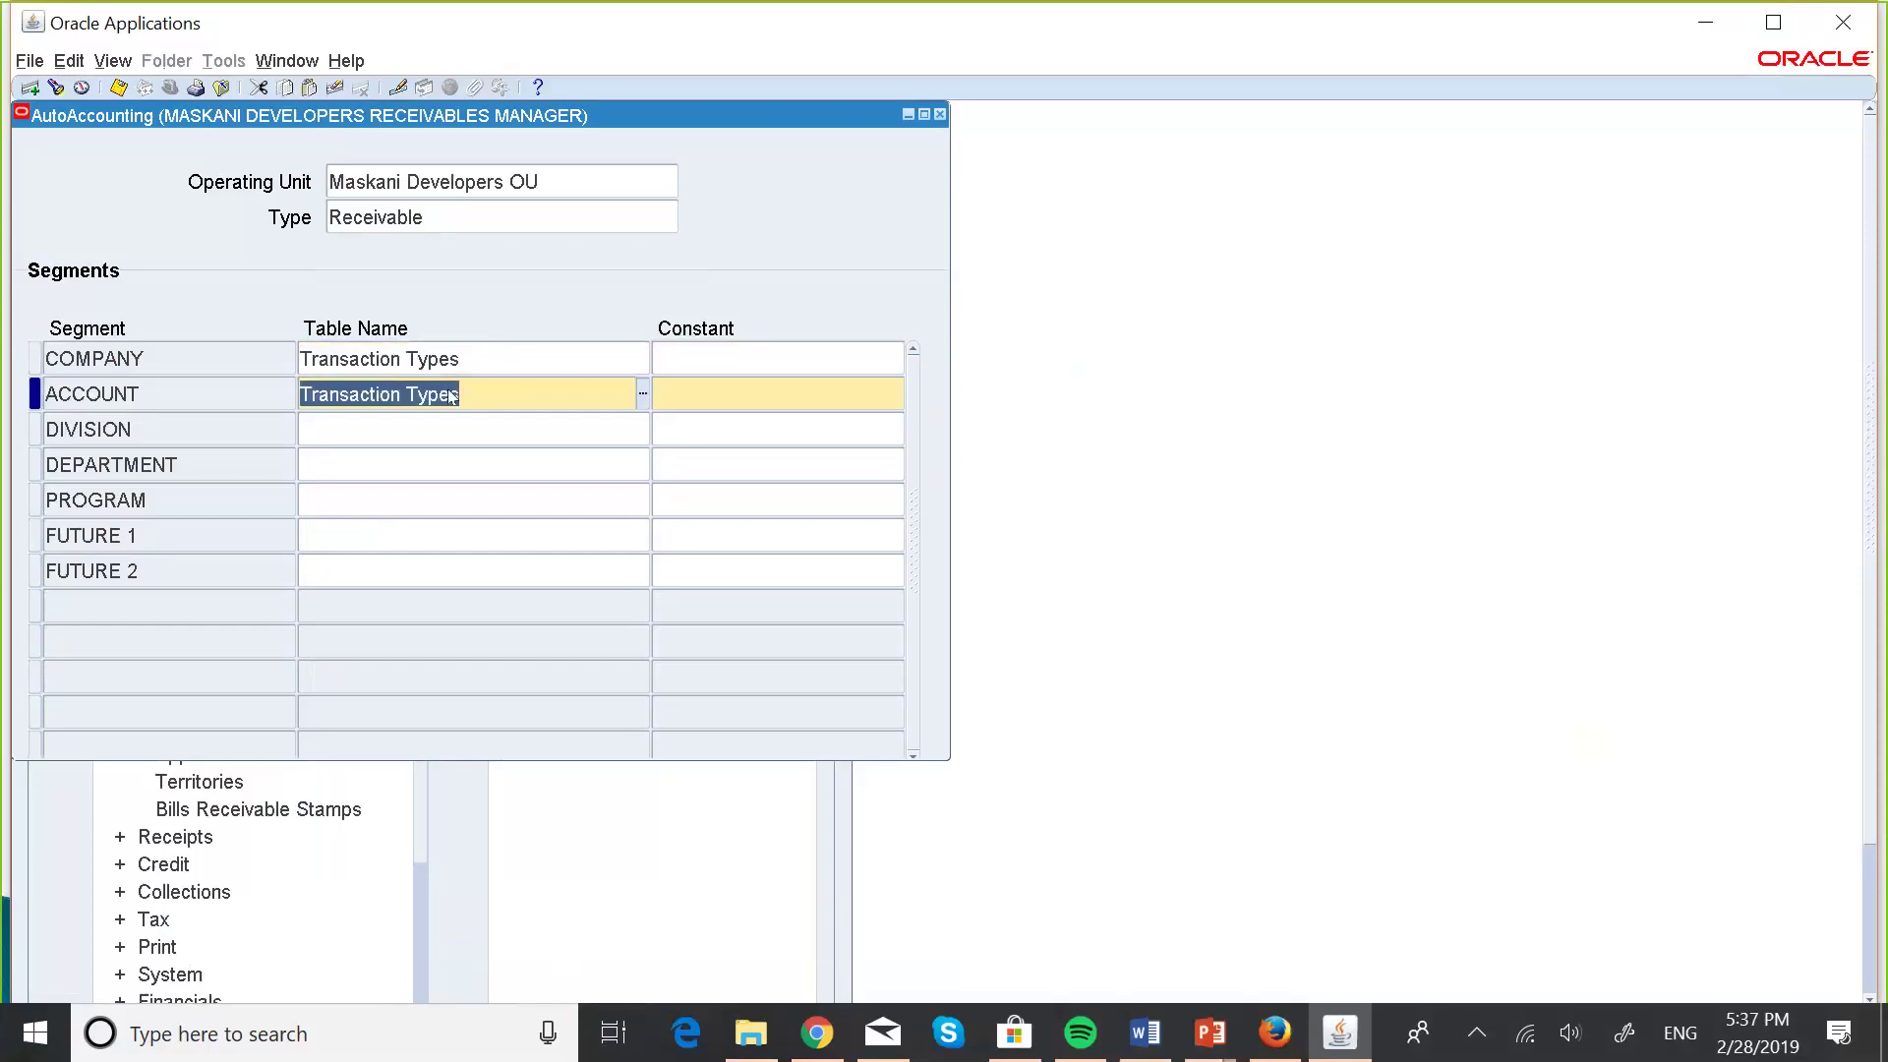
{"action": "left_click", "coordinate": [388, 423]}
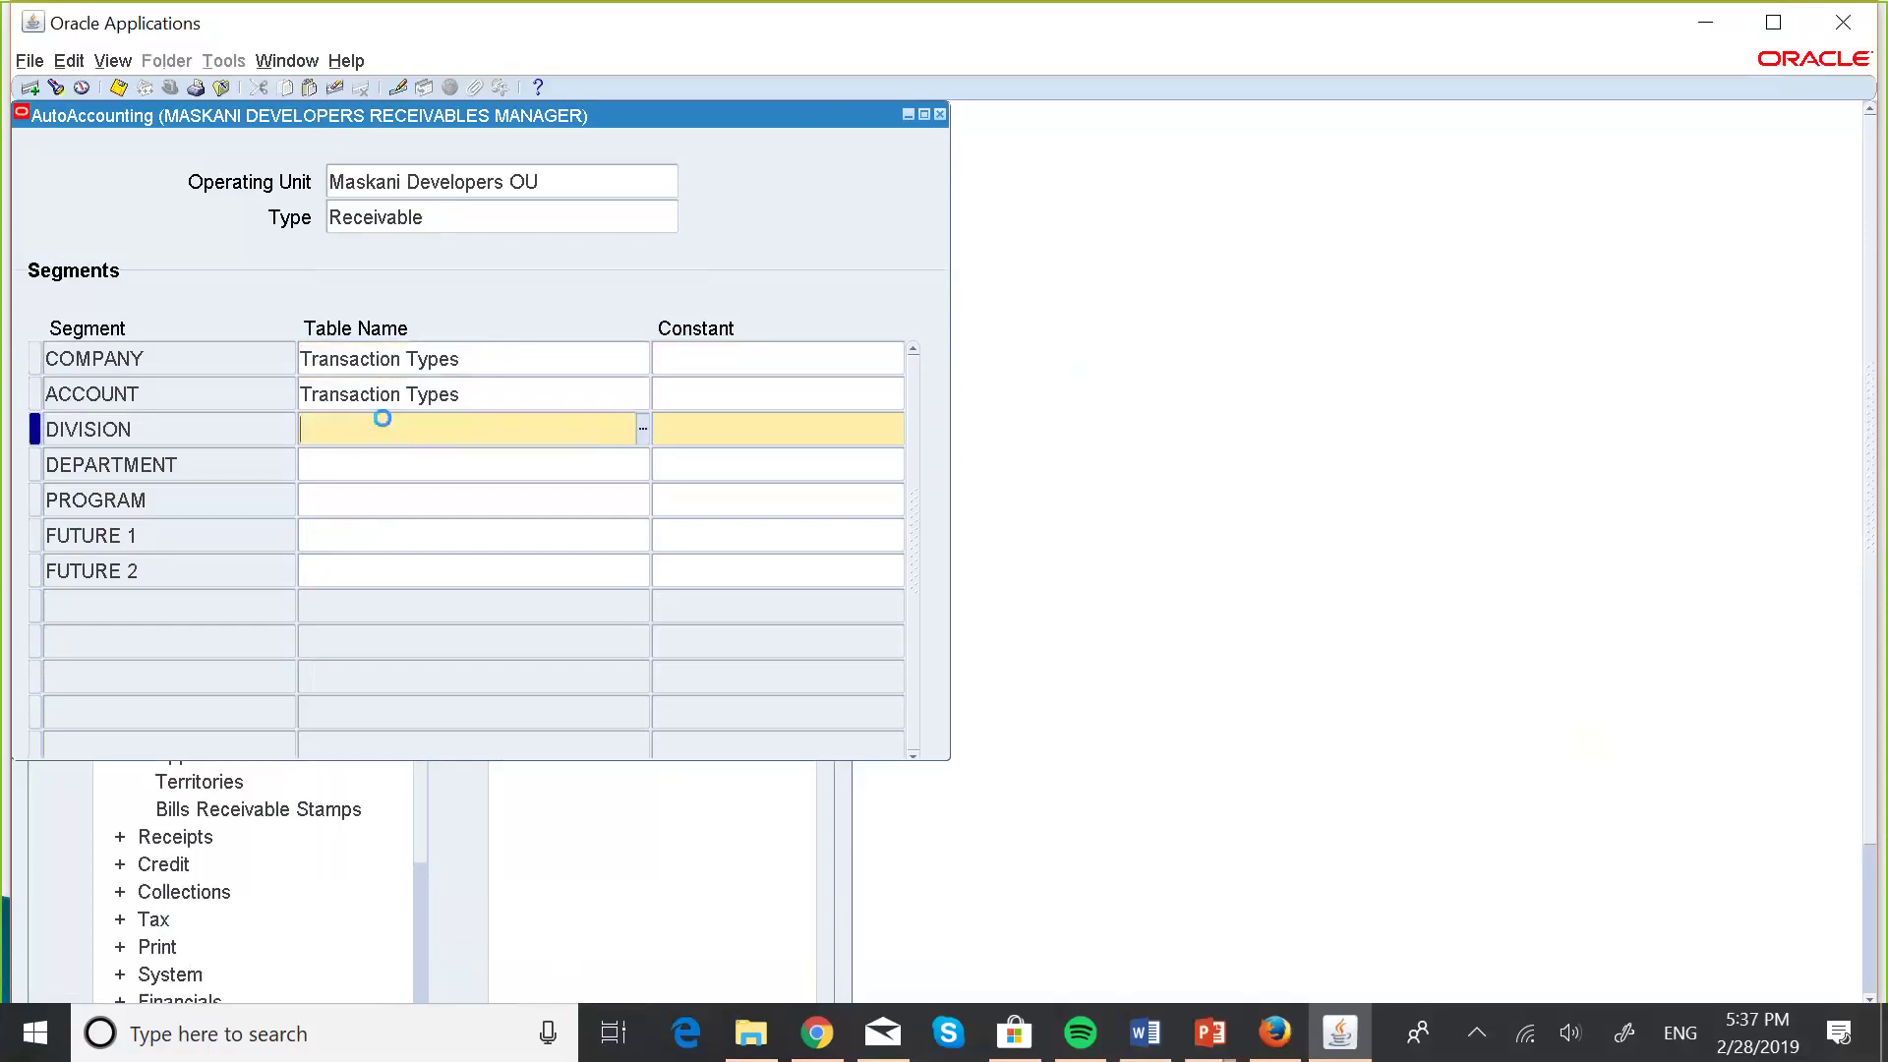
{"action": "key", "text": "shift+F5"}
- Assign the Transaction Types table to the DEPARTMENT, PROGRAM, FUTURE 1 and FUTURE 2 segments of the Receivable type
{"action": "left_click", "coordinate": [374, 462]}
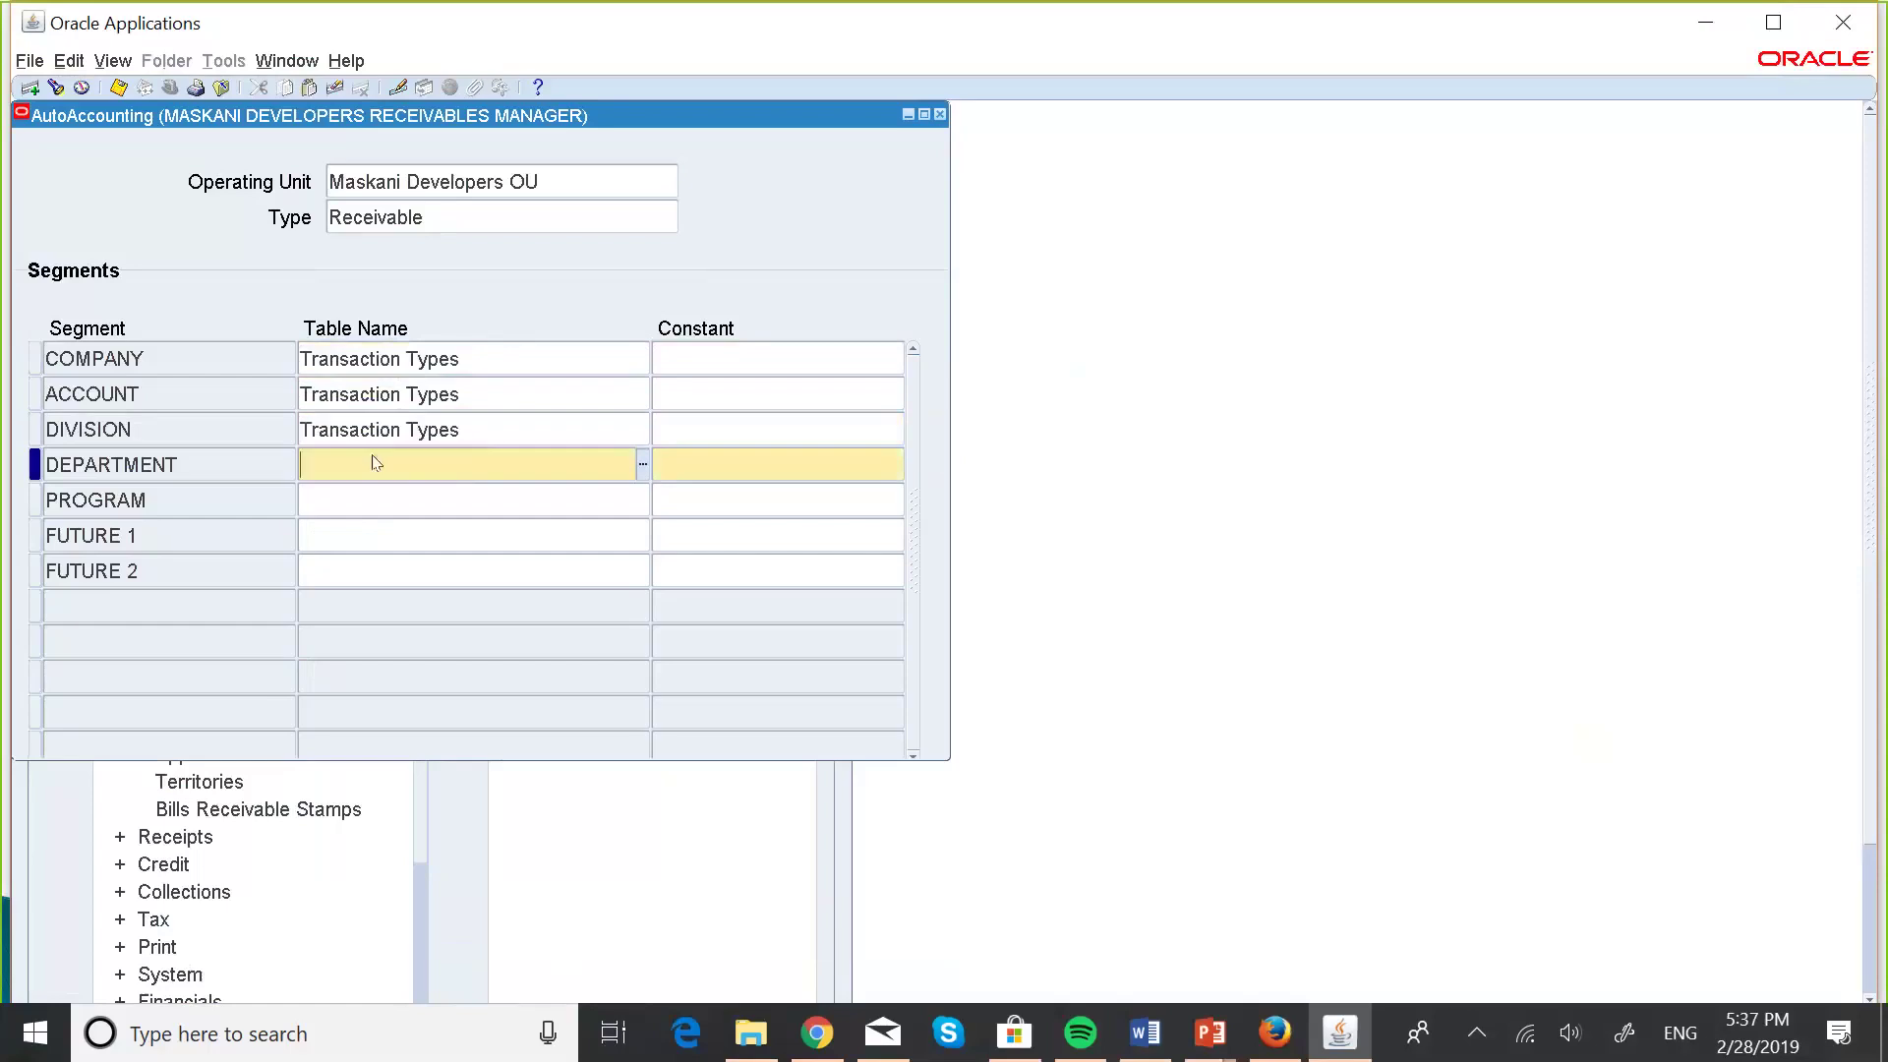
{"action": "key", "text": "shift+F5"}
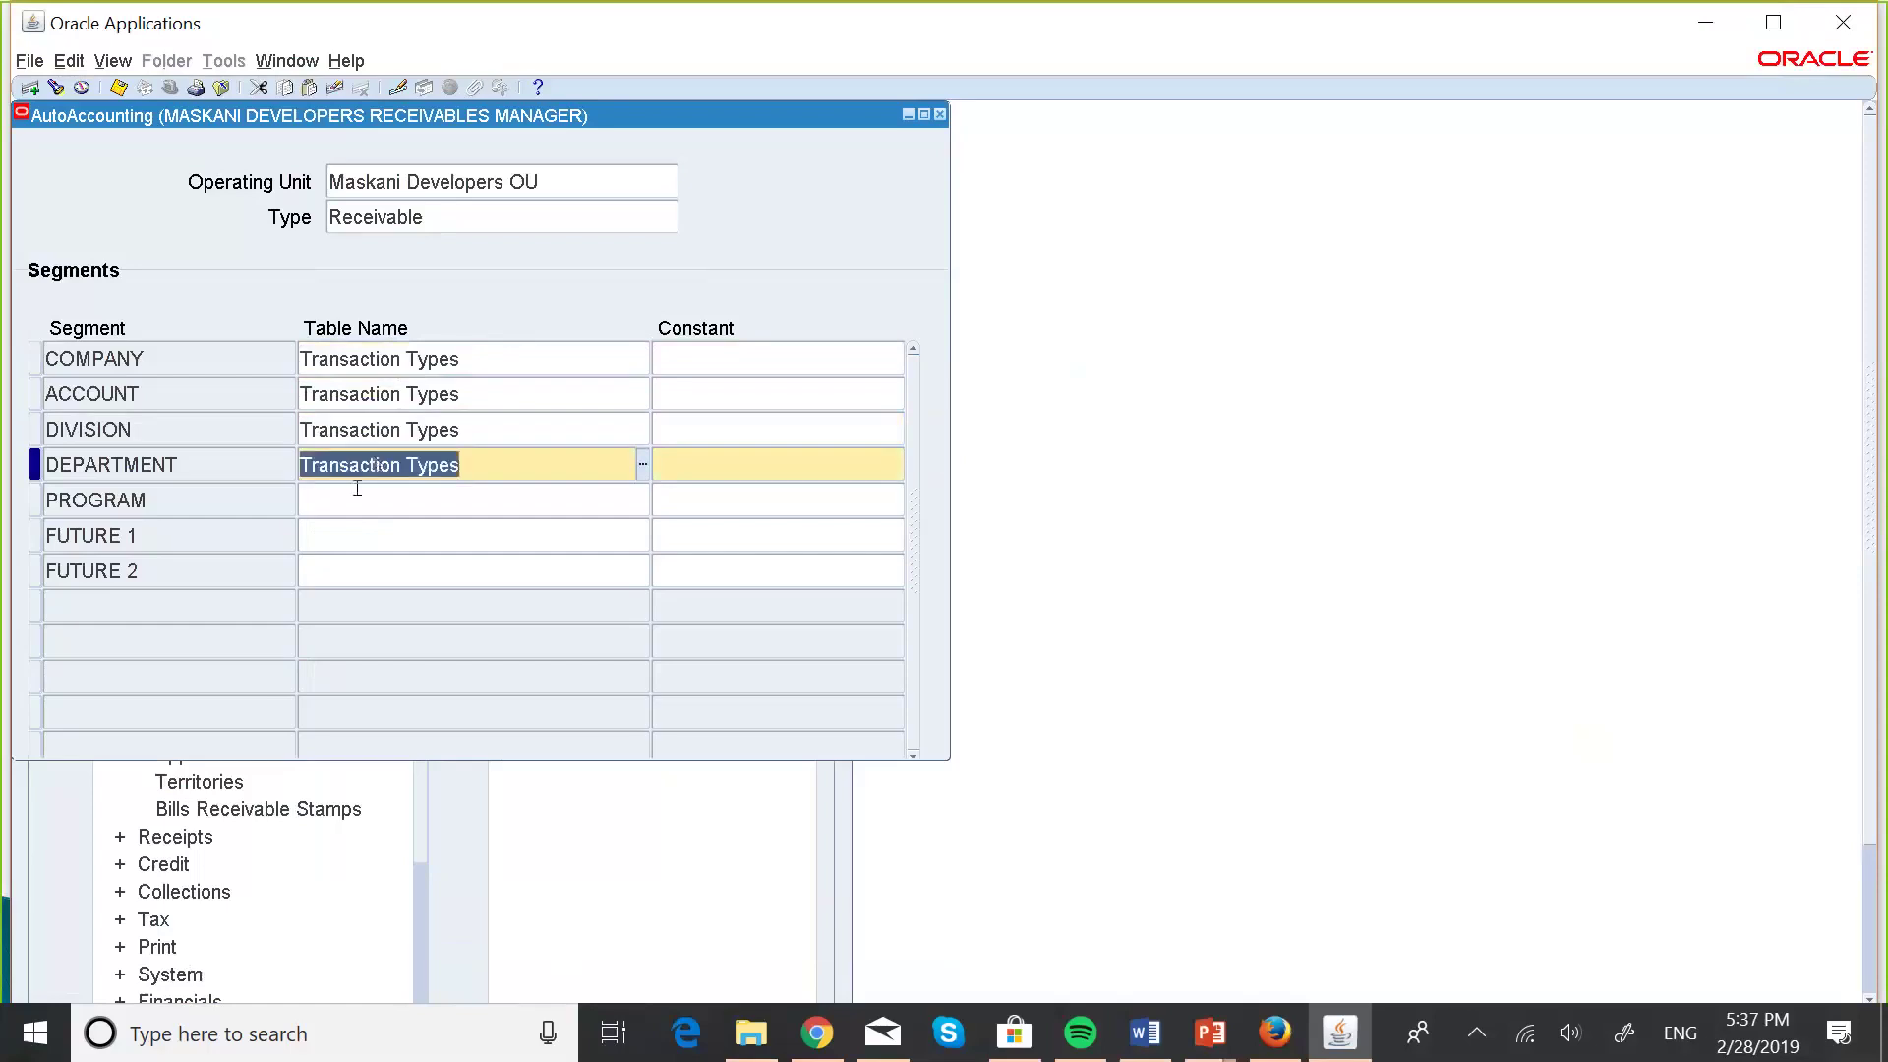
{"action": "left_click", "coordinate": [357, 488]}
{"action": "key", "text": "shift+F5"}
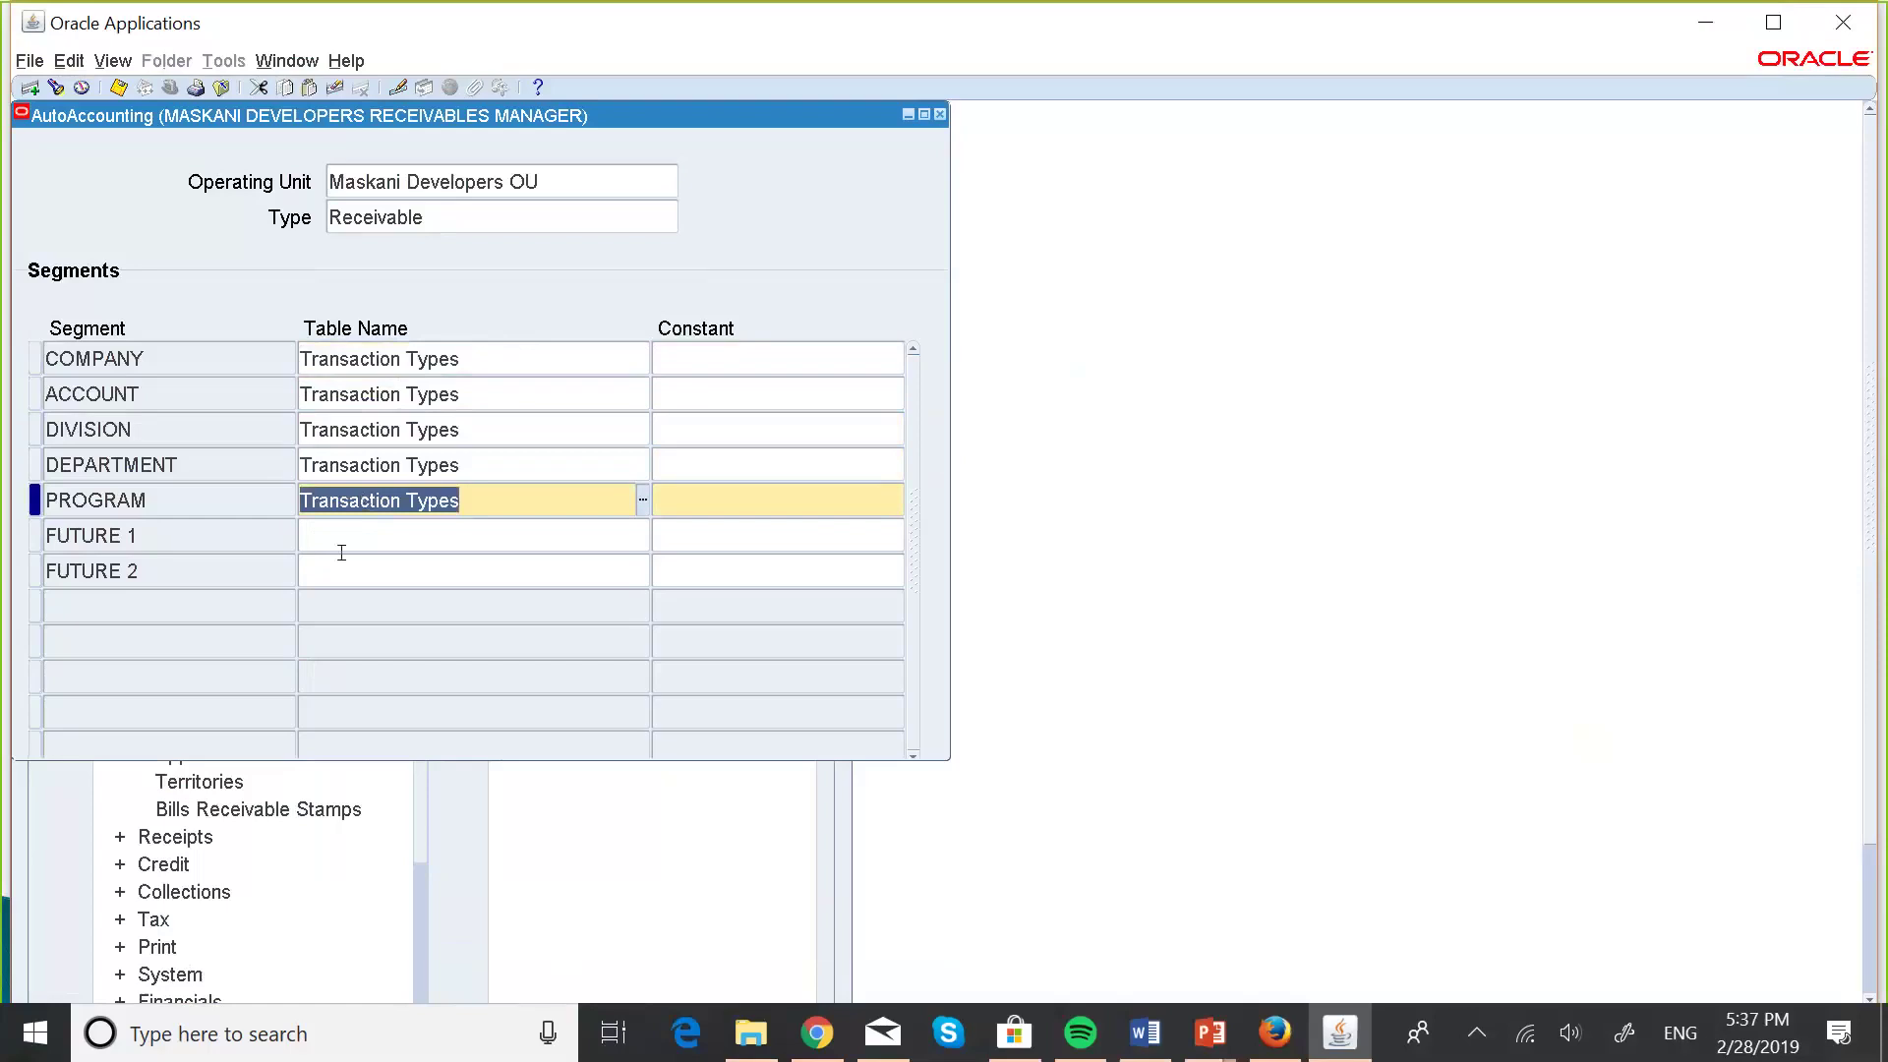
{"action": "left_click", "coordinate": [318, 531]}
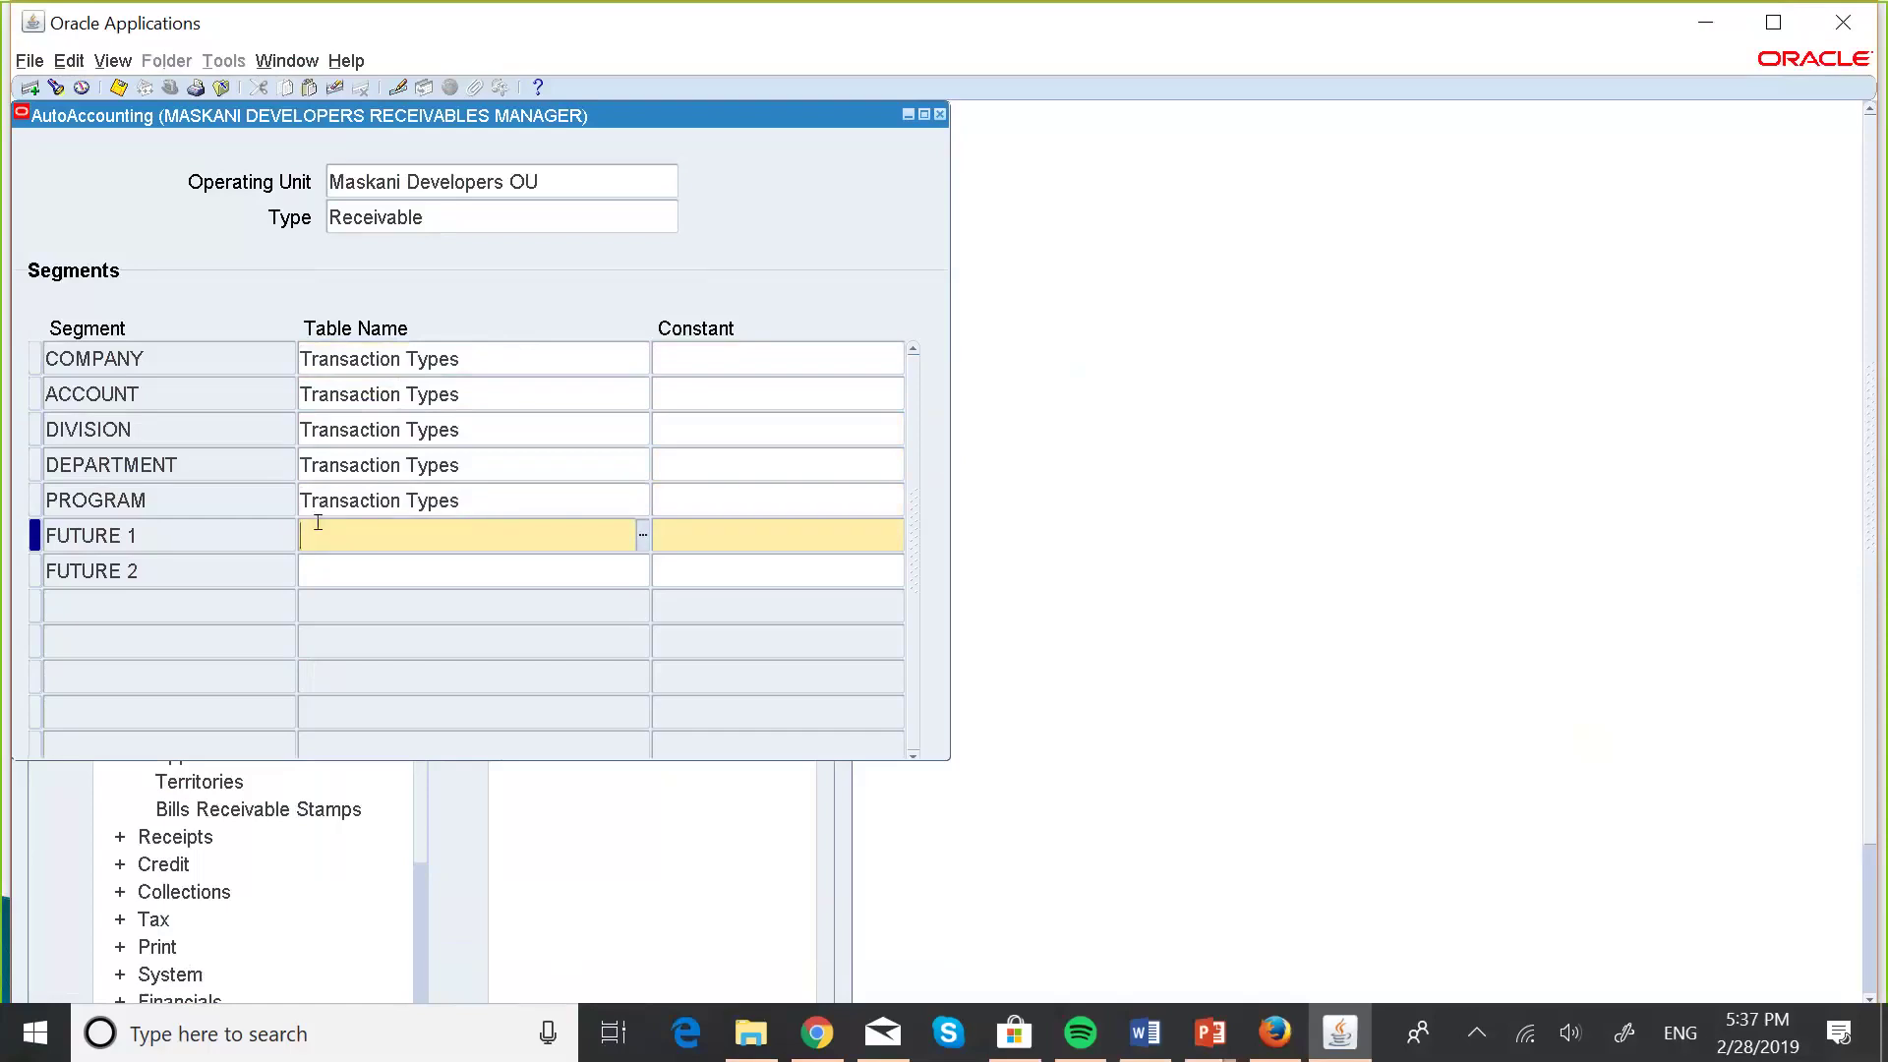
{"action": "key", "text": "shift+F5"}
{"action": "left_click", "coordinate": [322, 562]}
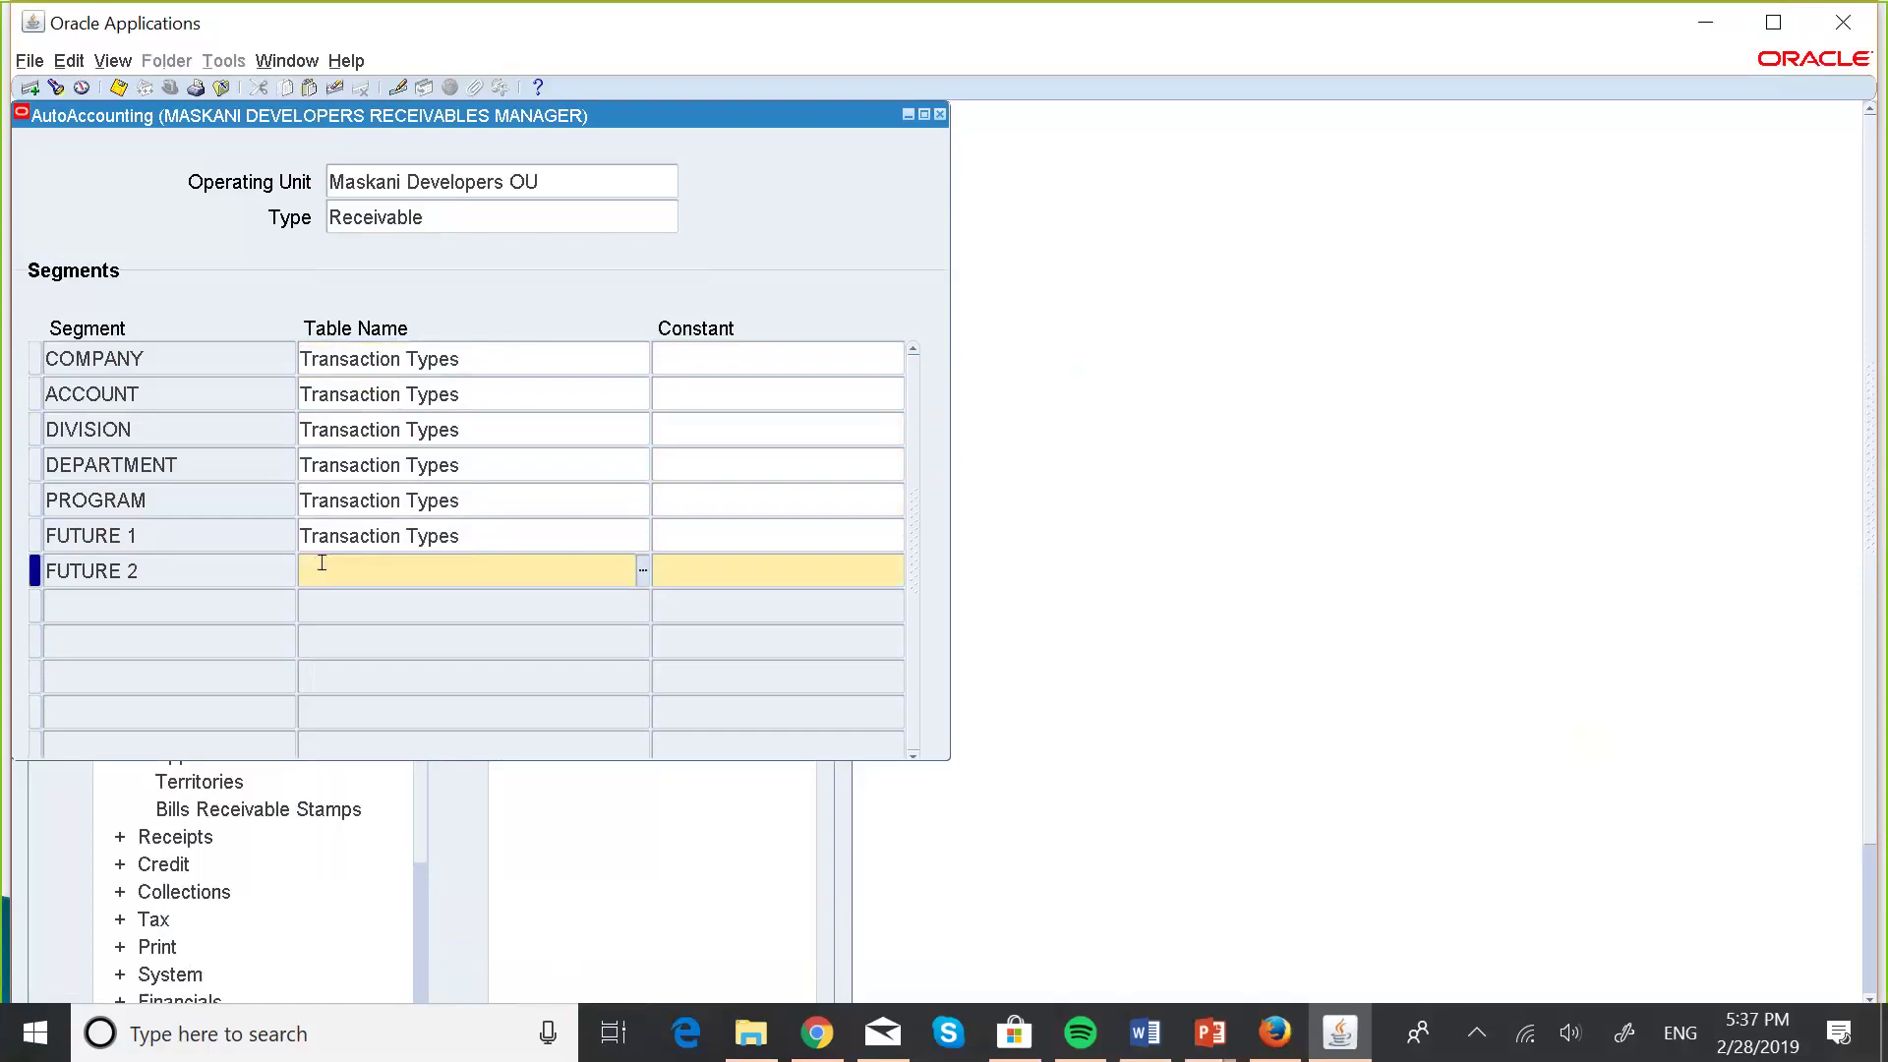
{"action": "key", "text": "shift+F5"}
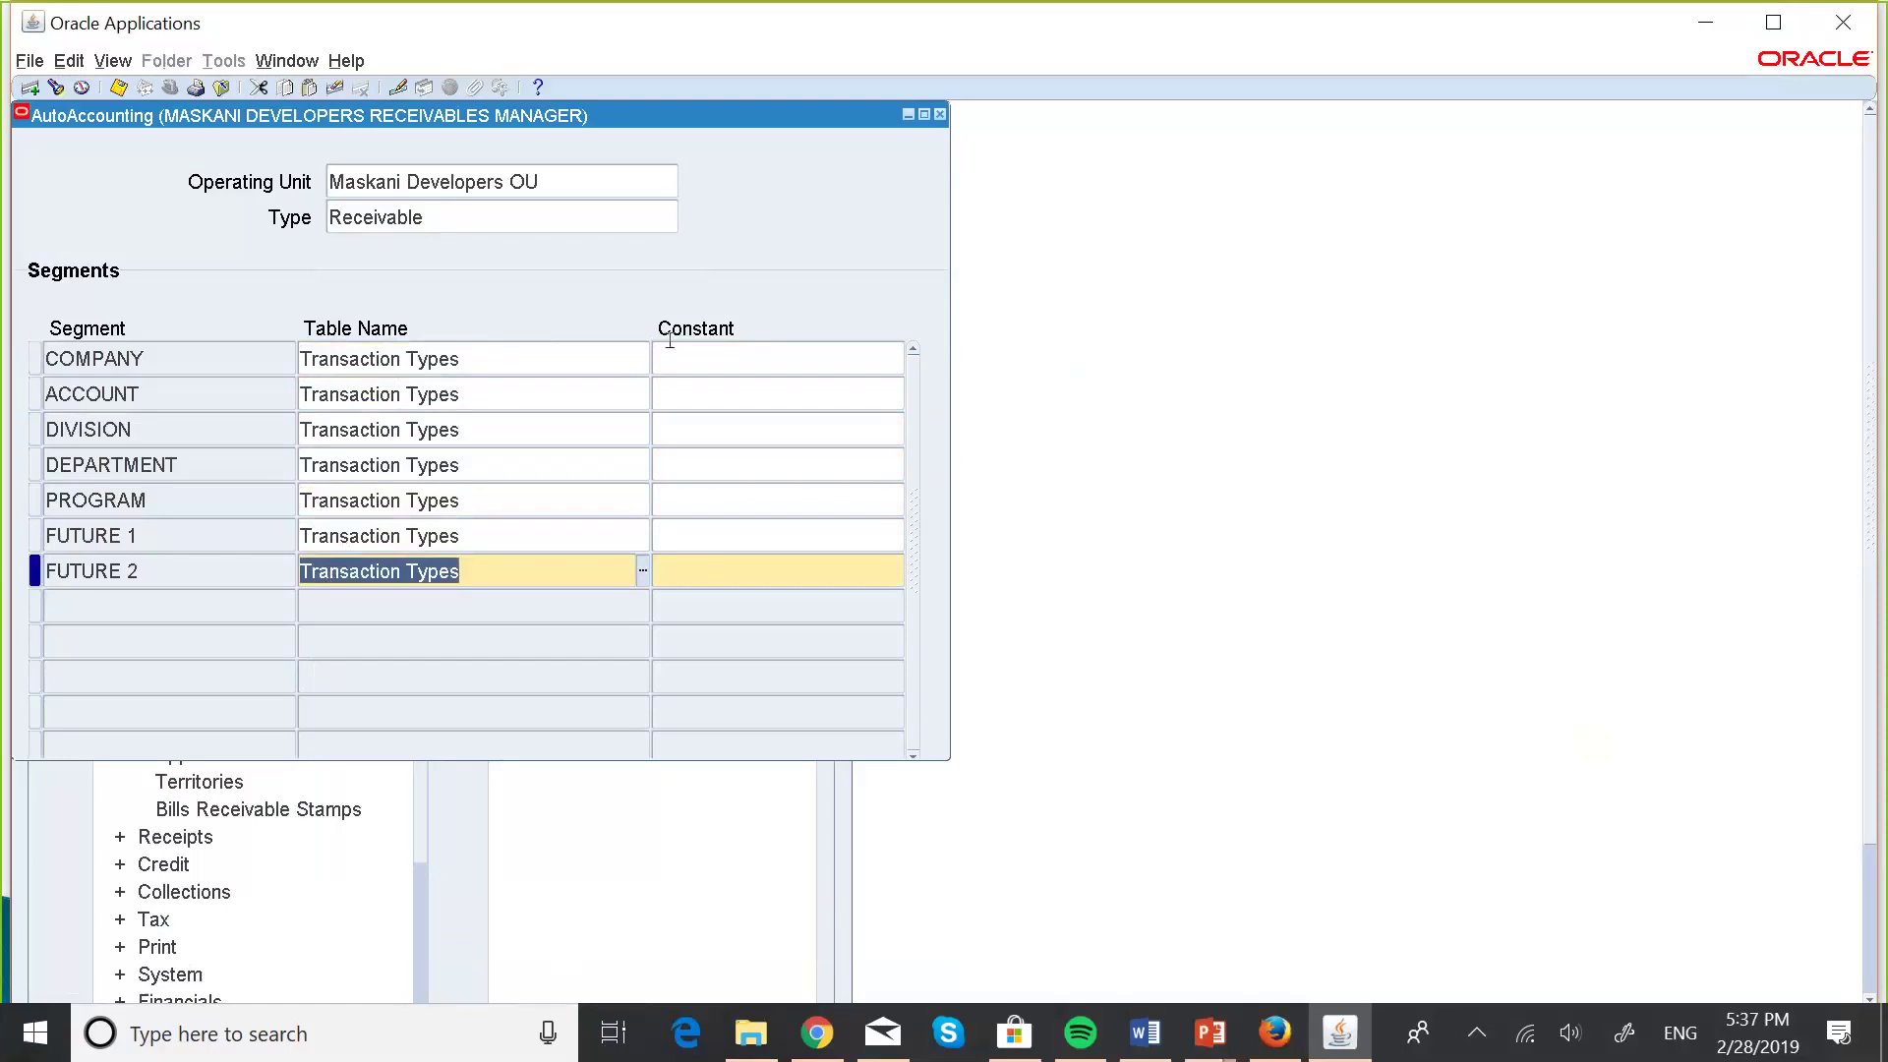
- View the available COMPANY constants without choosing one, then save the Receivable AutoAccounting rules
{"action": "left_click", "coordinate": [699, 351]}
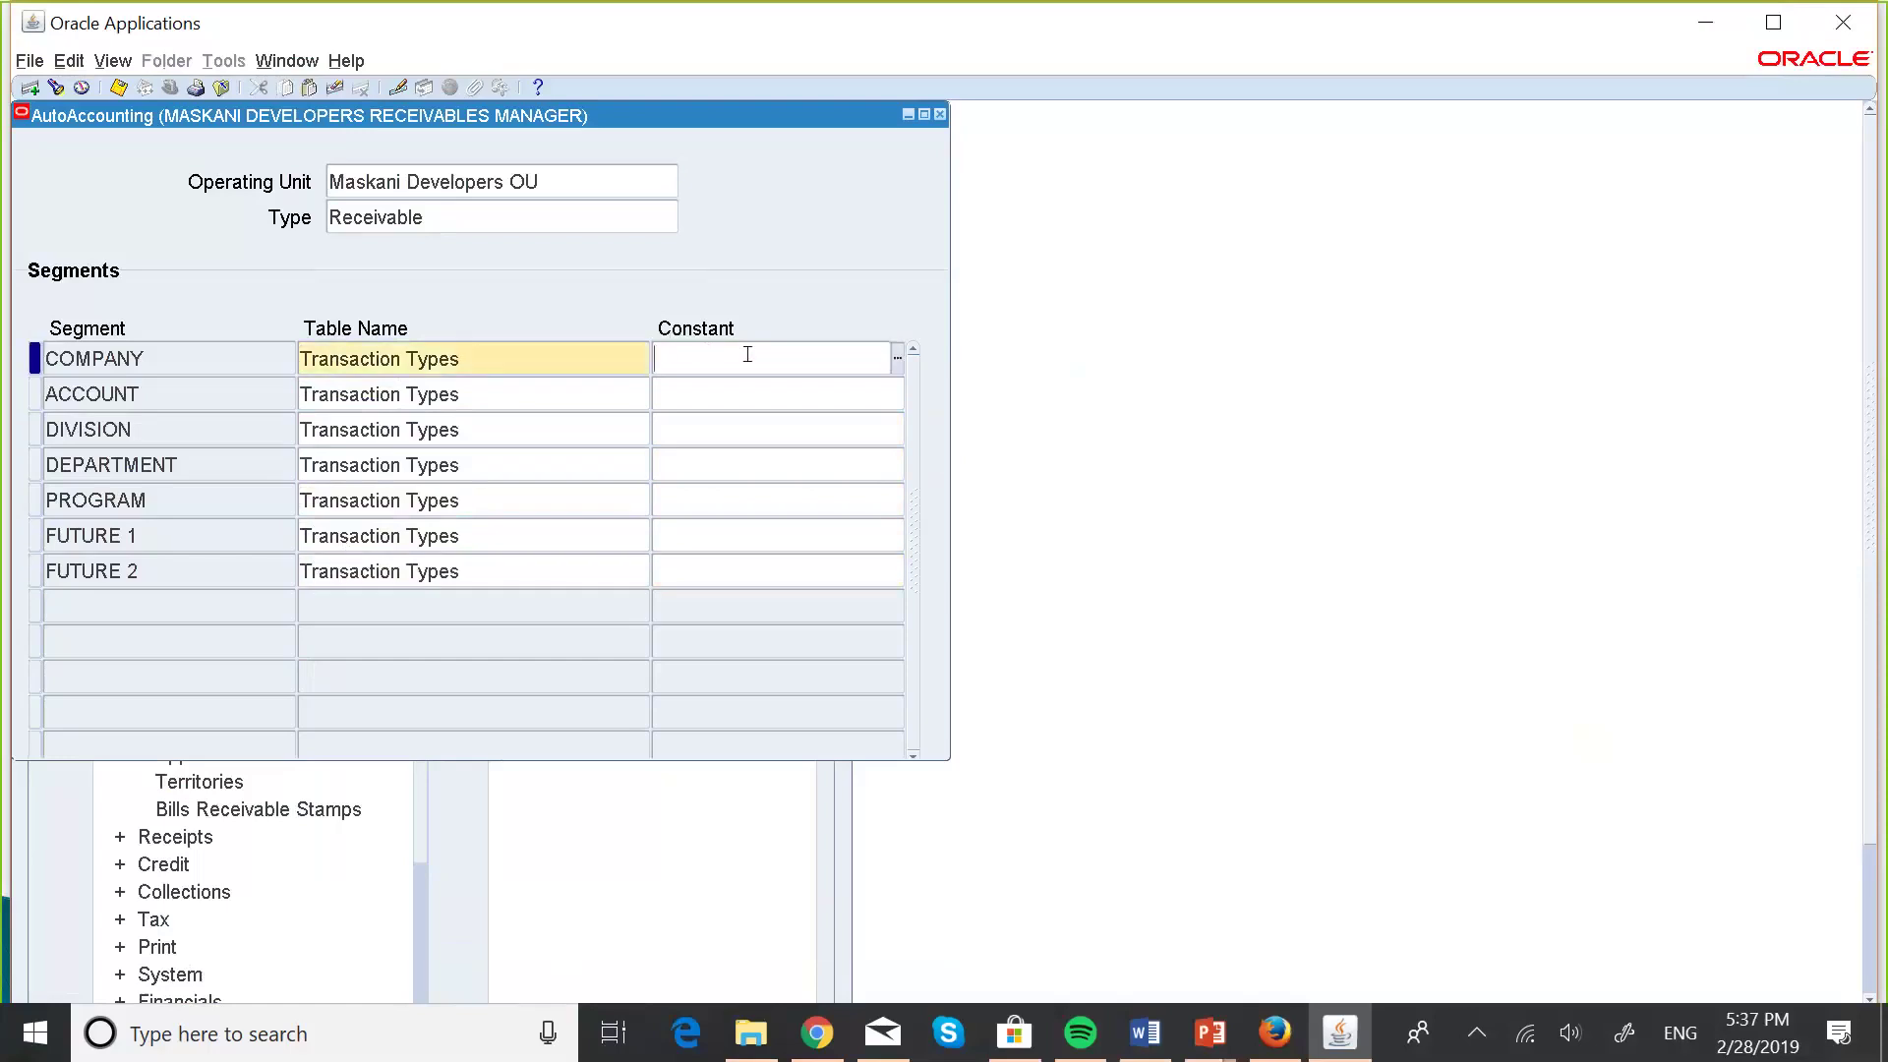
{"action": "left_click", "coordinate": [897, 360]}
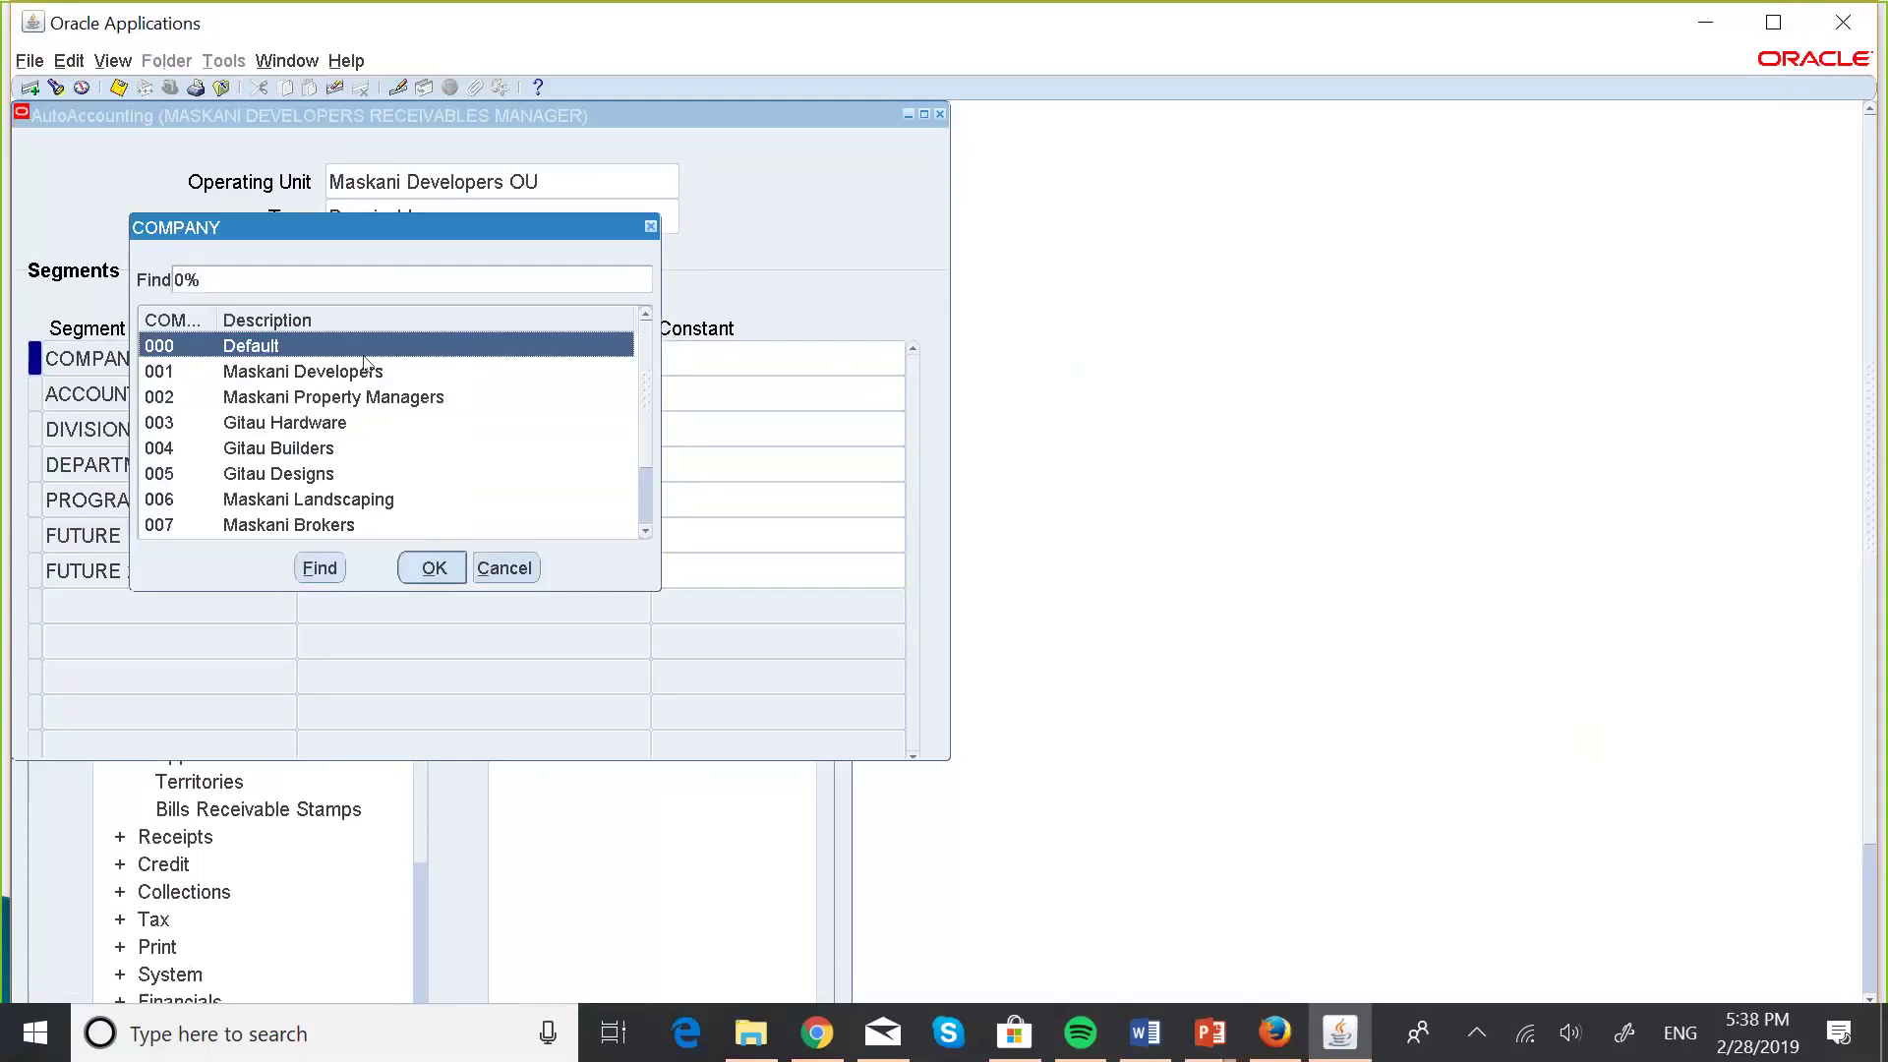
{"action": "left_click", "coordinate": [519, 568]}
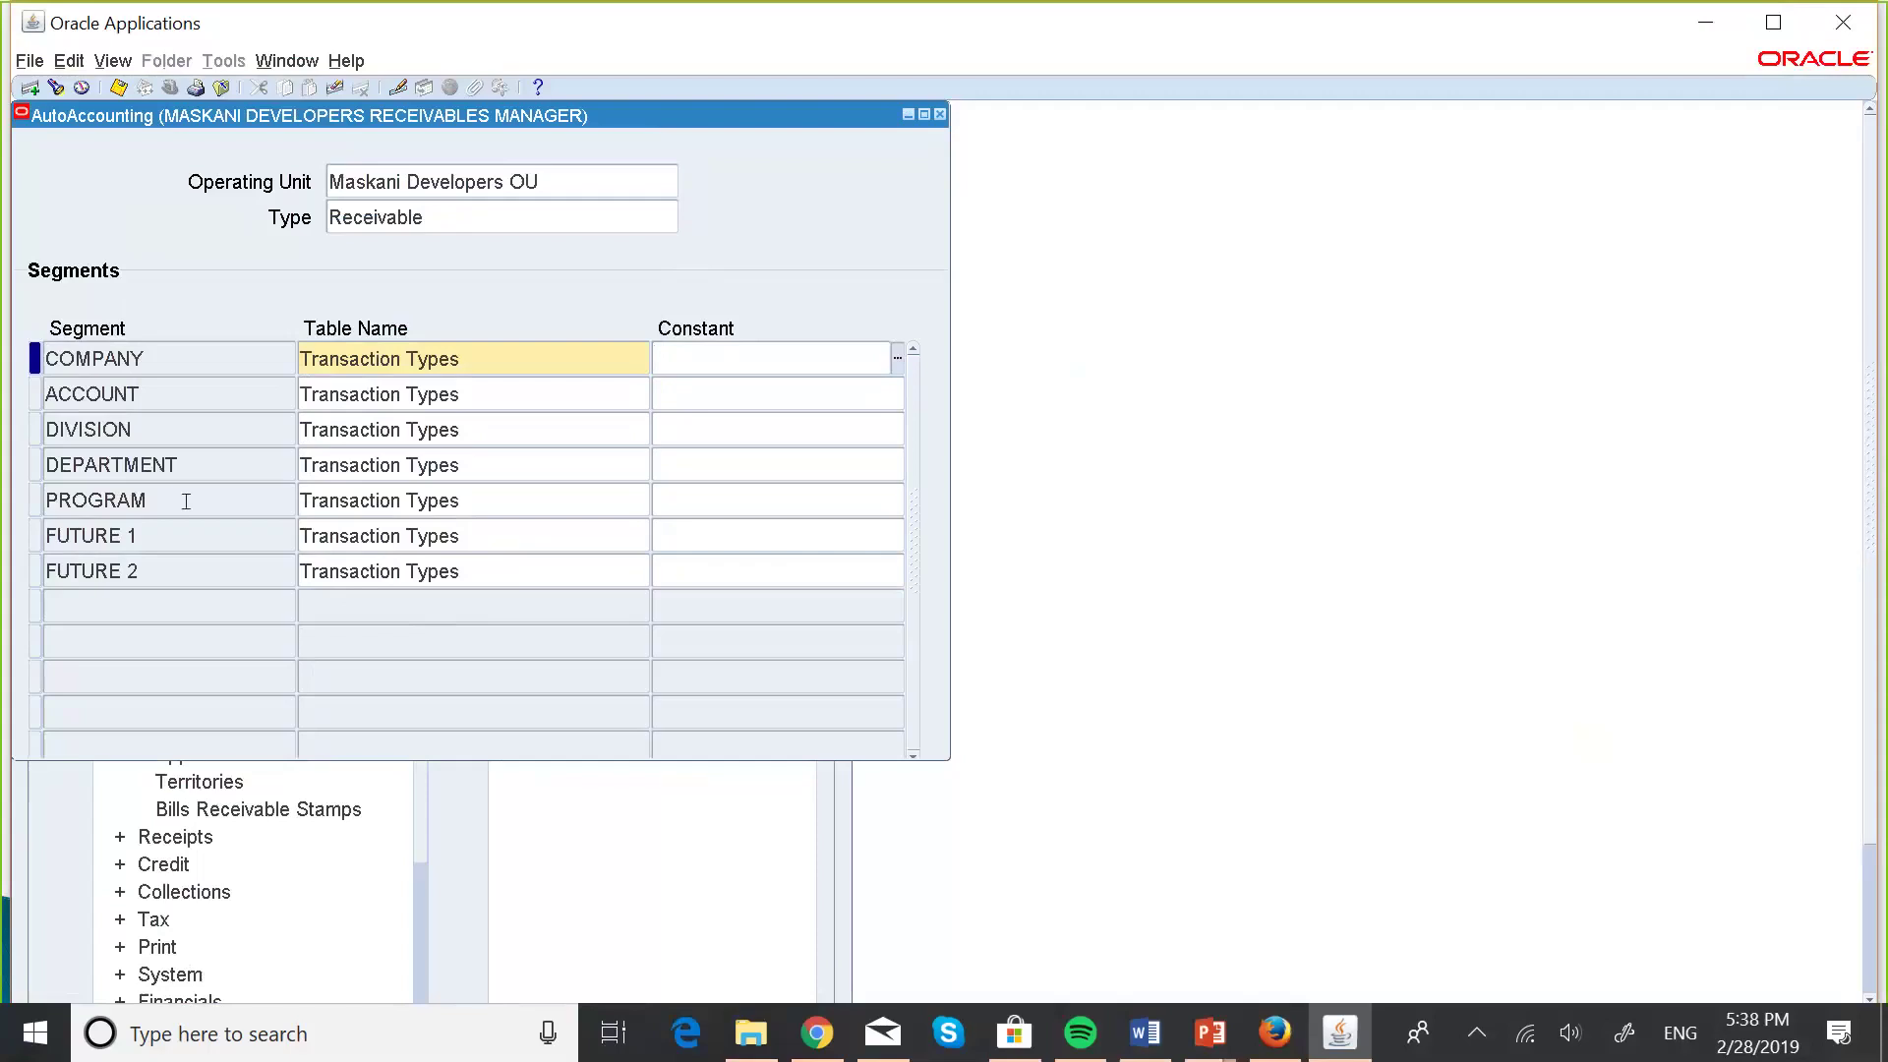
{"action": "left_click", "coordinate": [118, 88]}
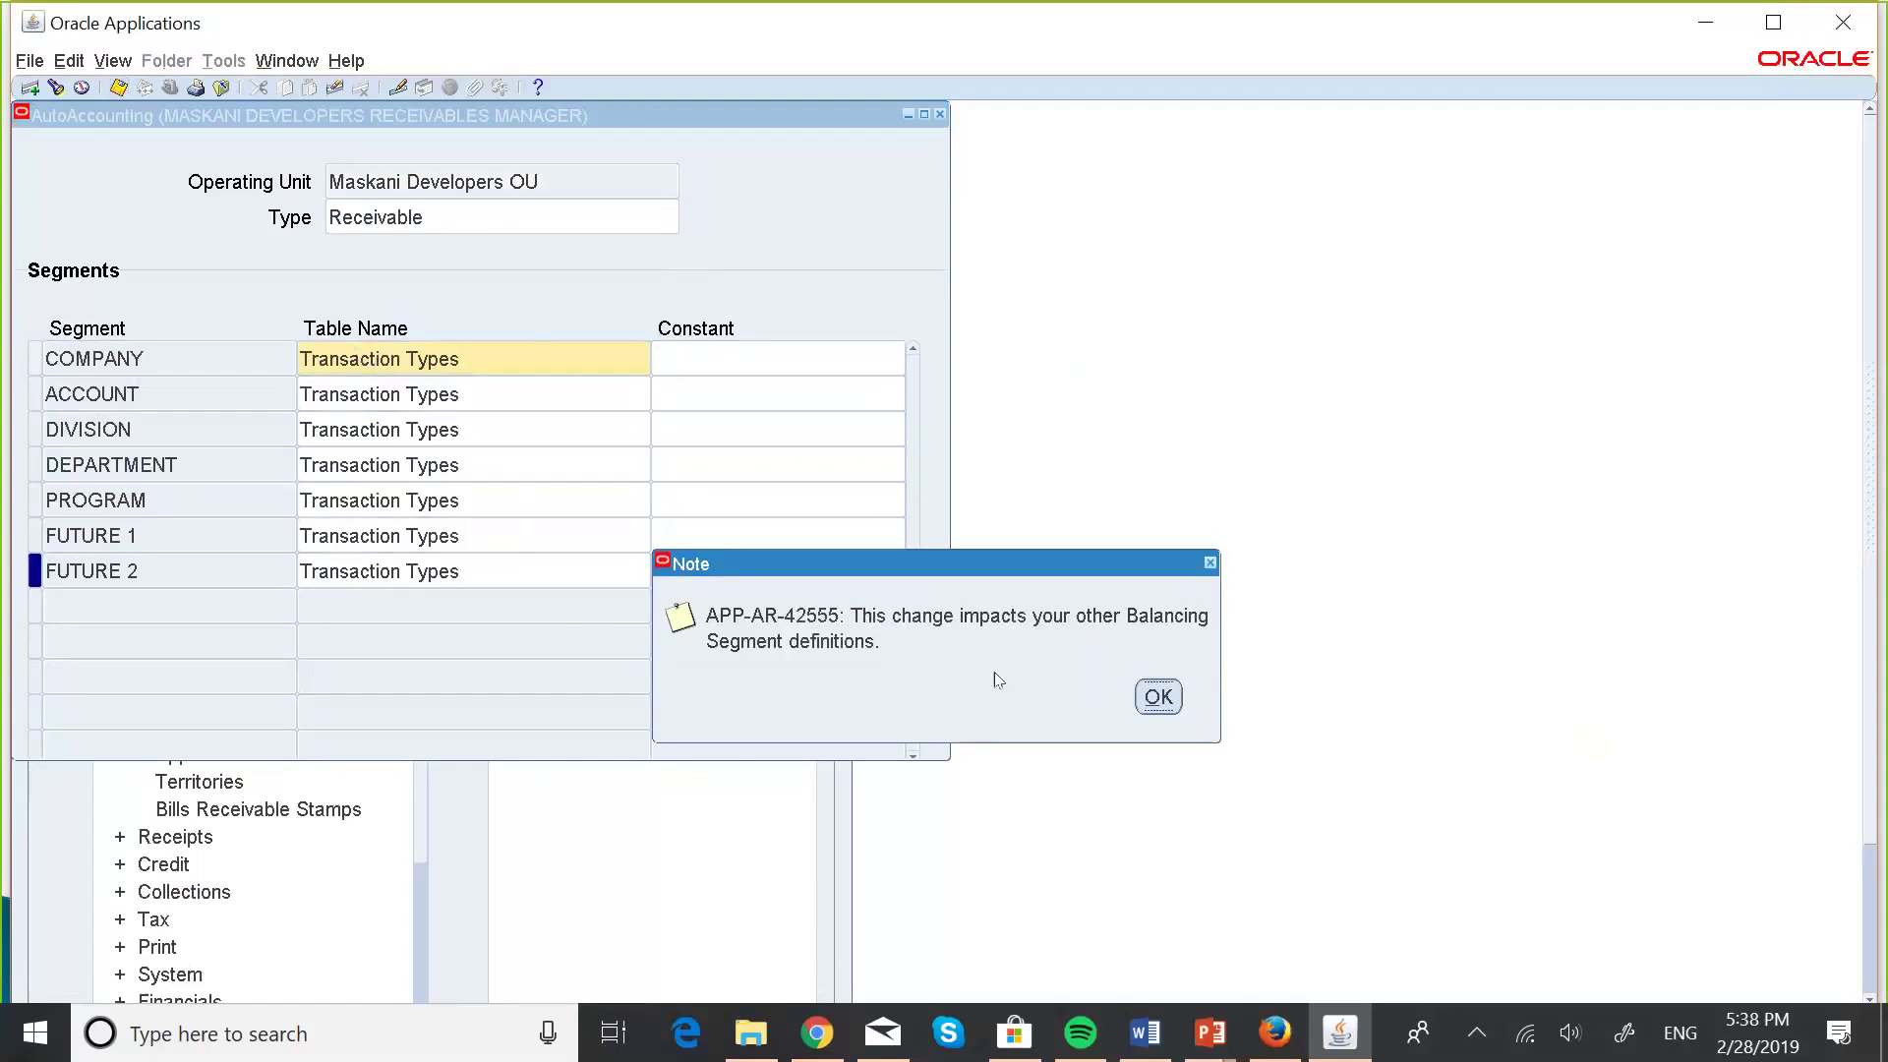
{"action": "left_click", "coordinate": [1151, 699]}
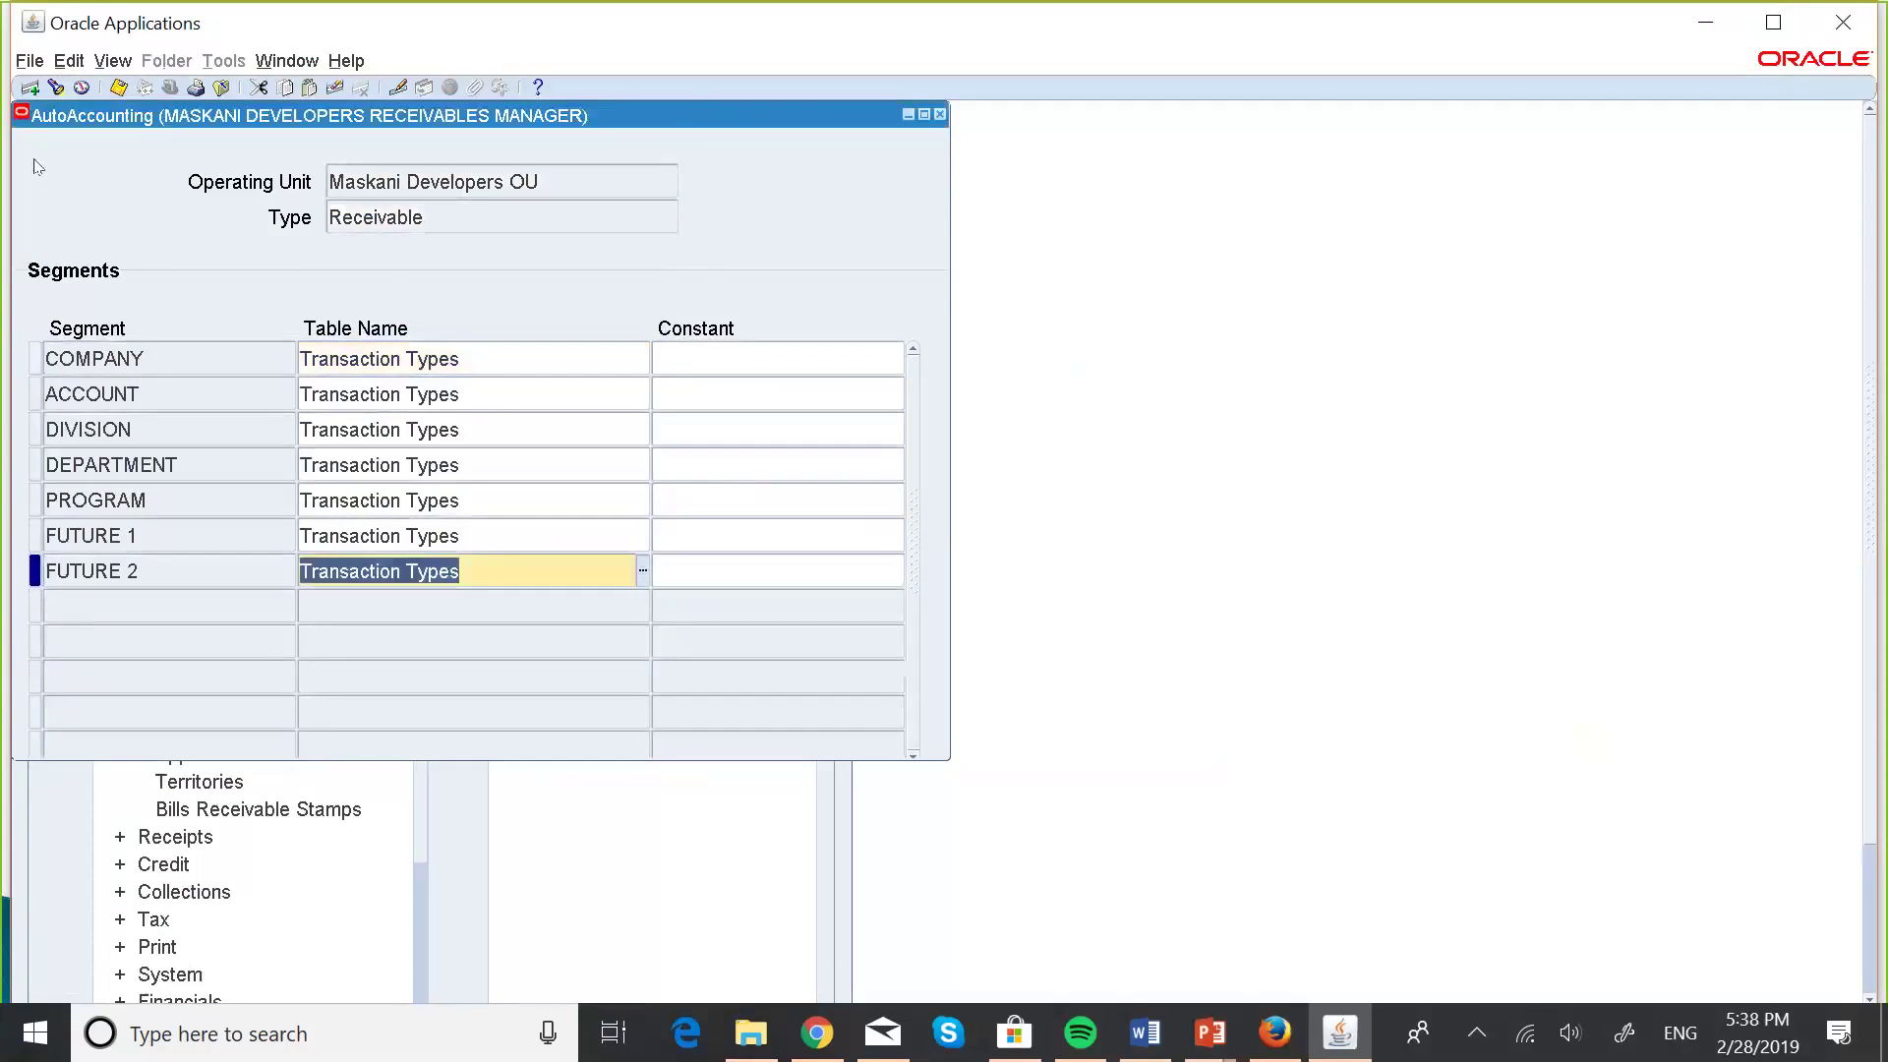
- Try to create a new AutoAccounting record while still in the segments block
{"action": "left_click", "coordinate": [31, 87]}
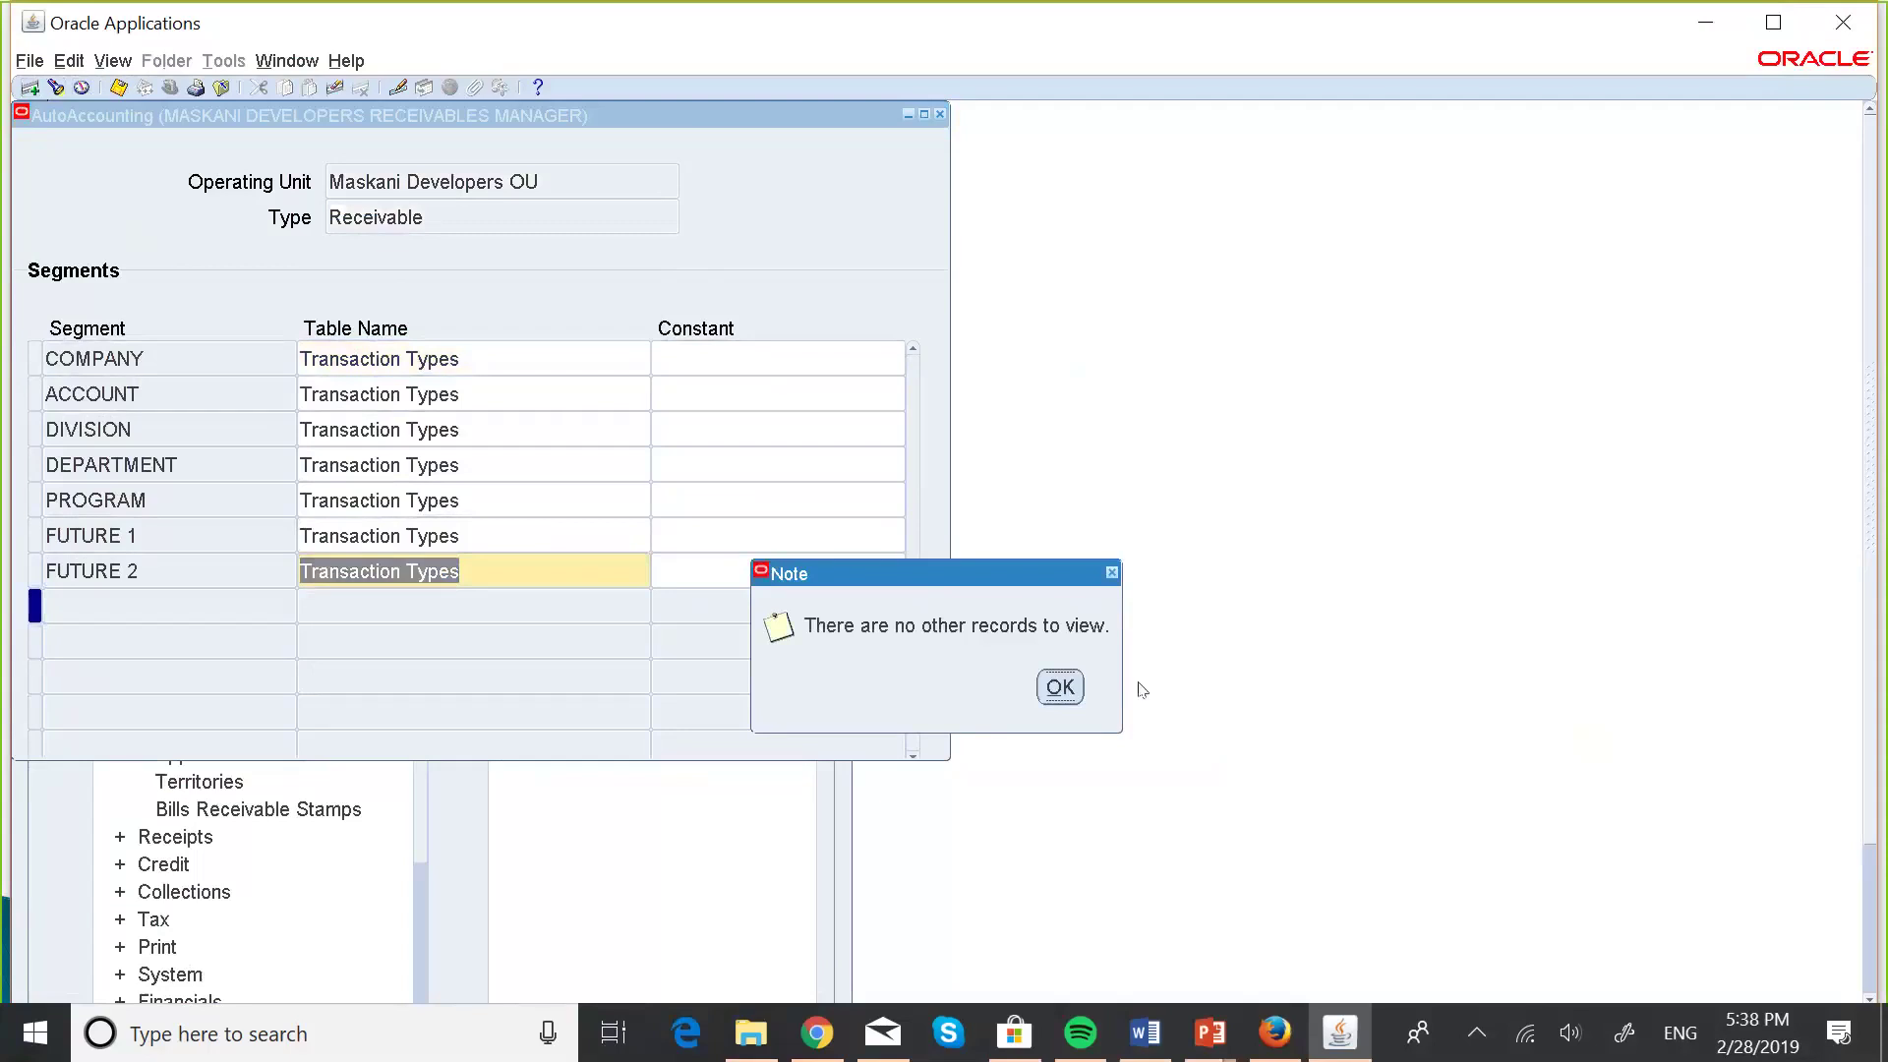
{"action": "left_click", "coordinate": [1062, 688]}
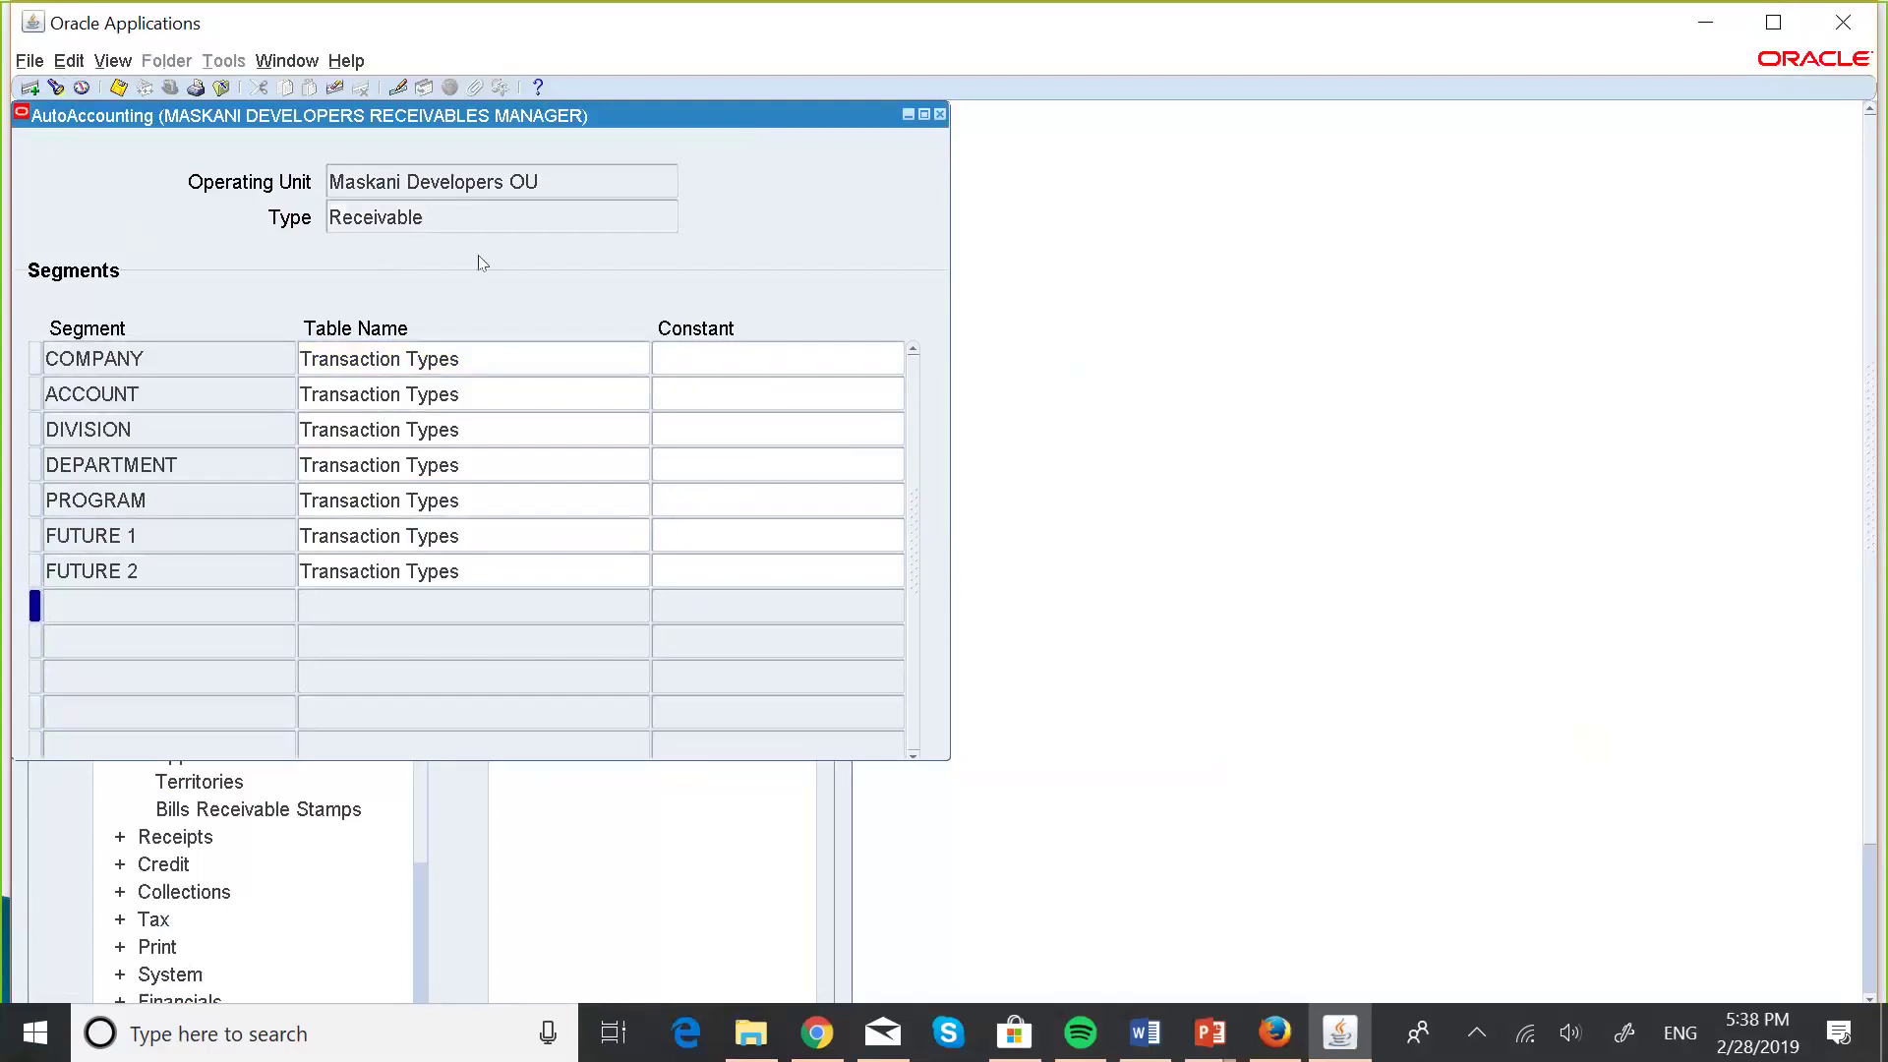
{"action": "left_click", "coordinate": [29, 89]}
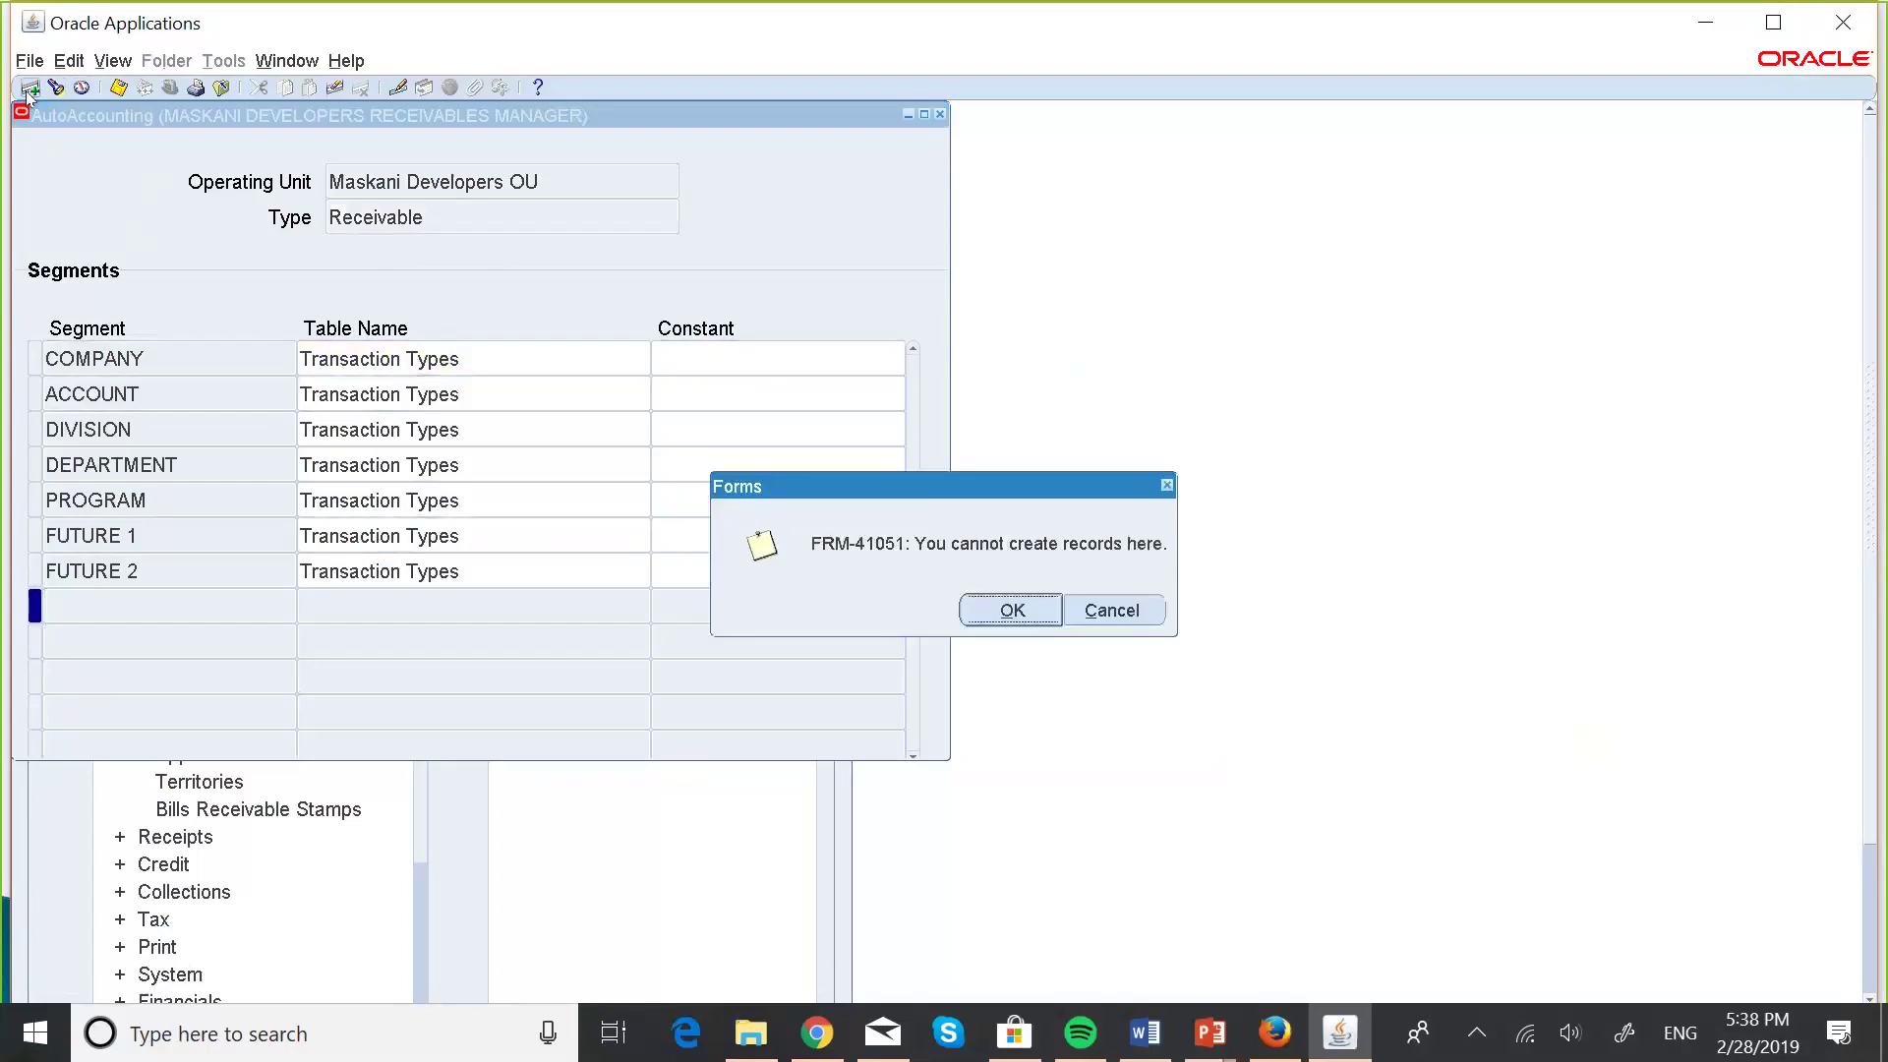
{"action": "left_click", "coordinate": [1097, 615]}
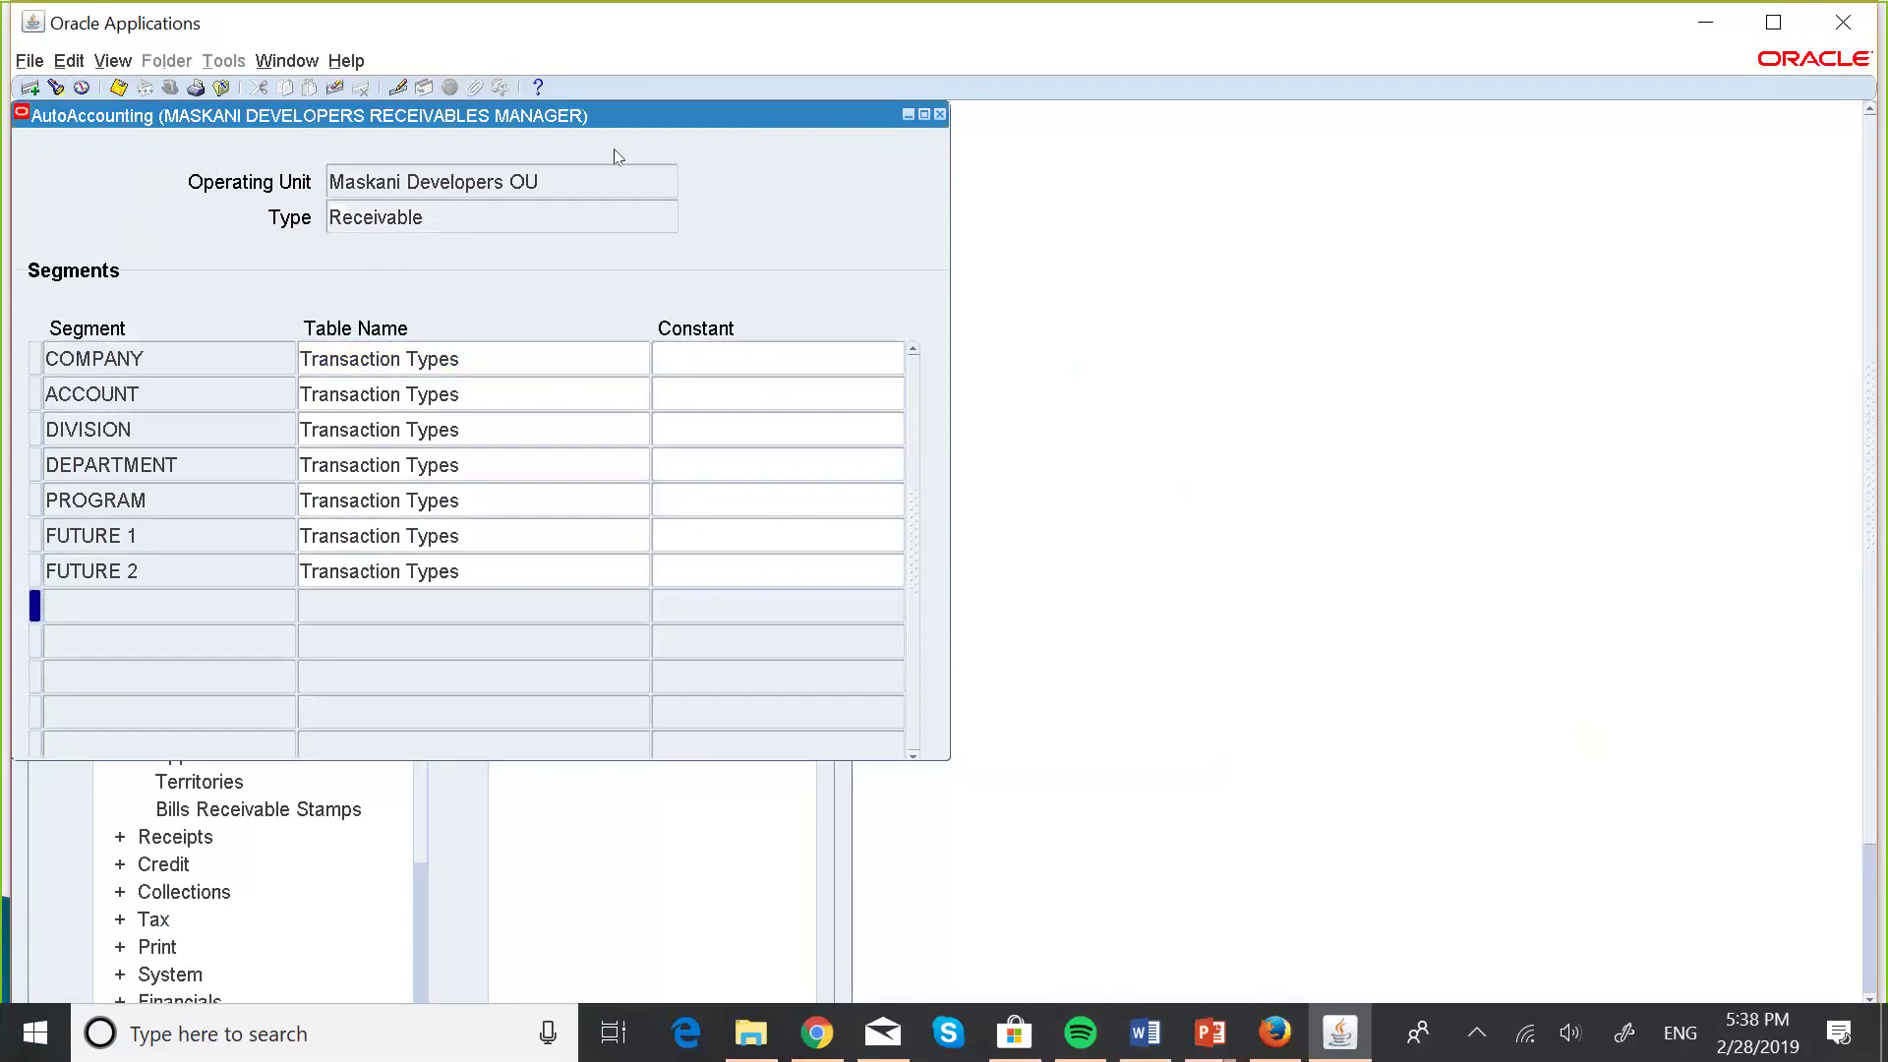
- Start a new AutoAccounting record for Maskani Developers OU and choose Revenue as its type
{"action": "left_click", "coordinate": [425, 177]}
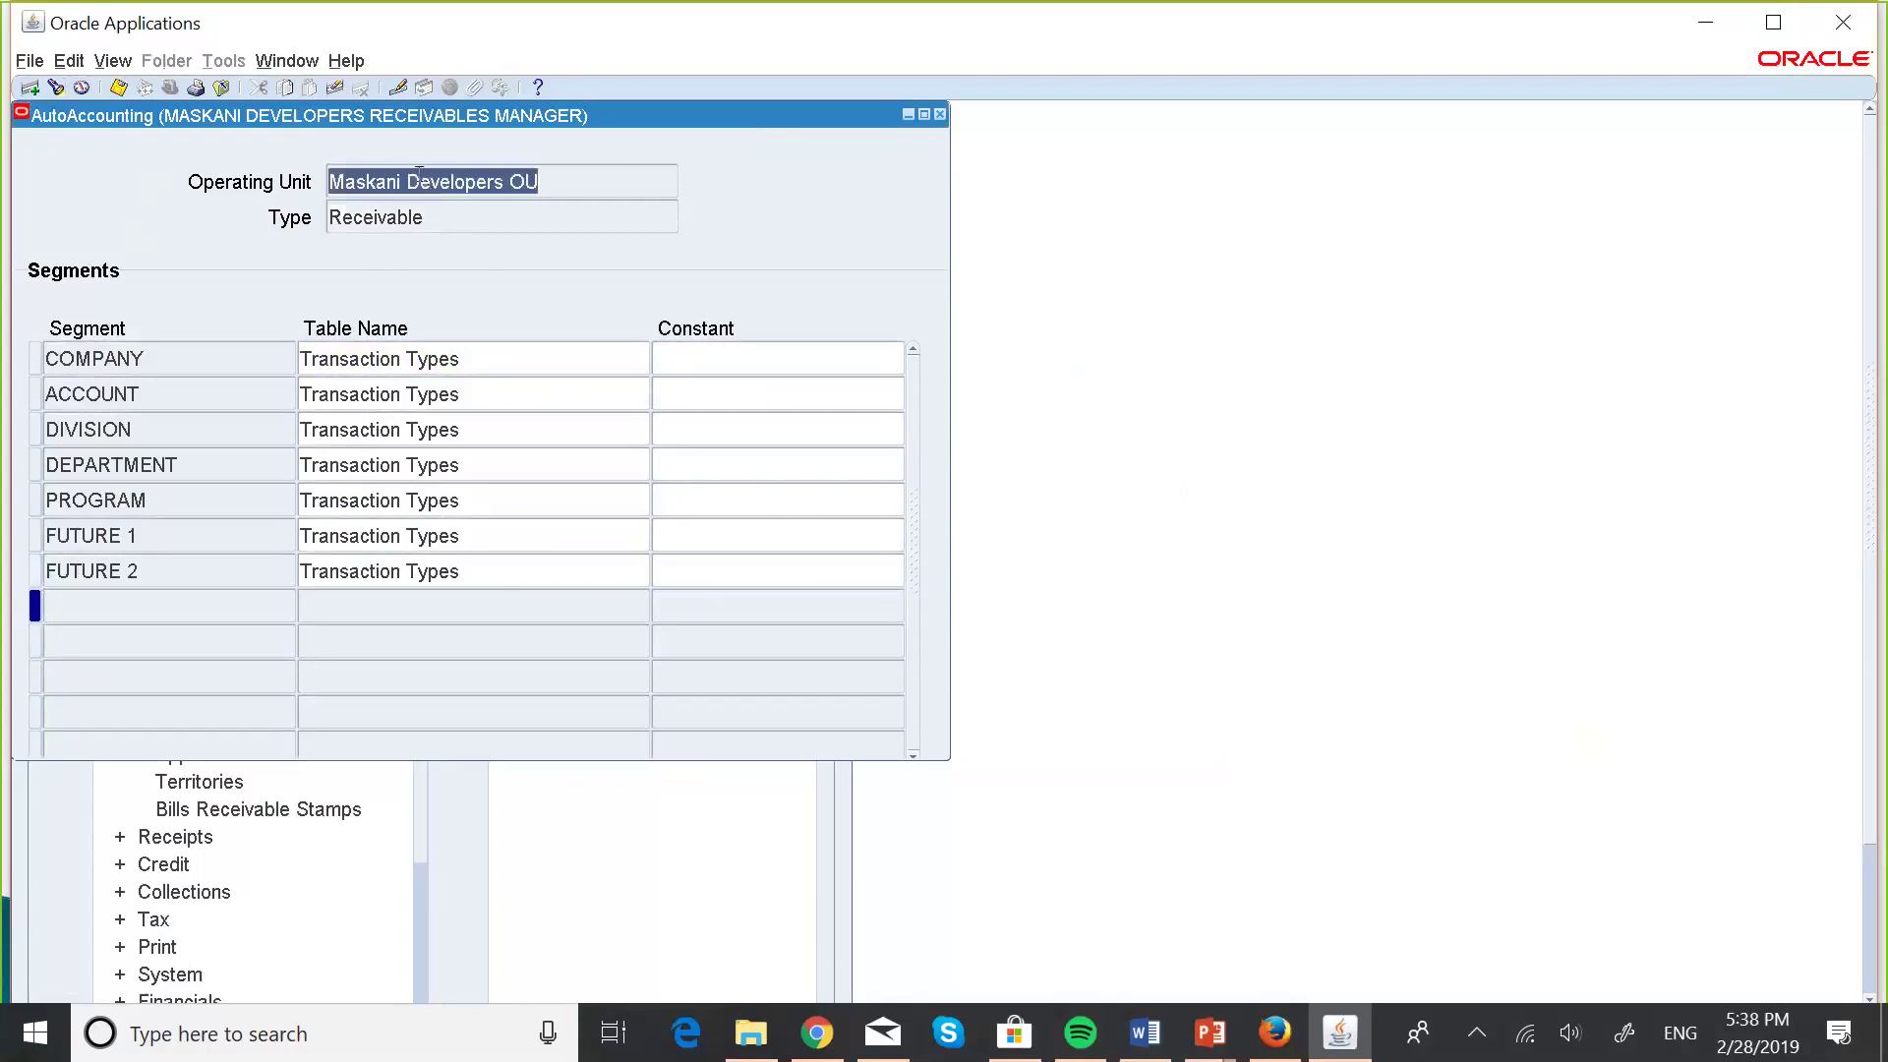
{"action": "left_click", "coordinate": [30, 89]}
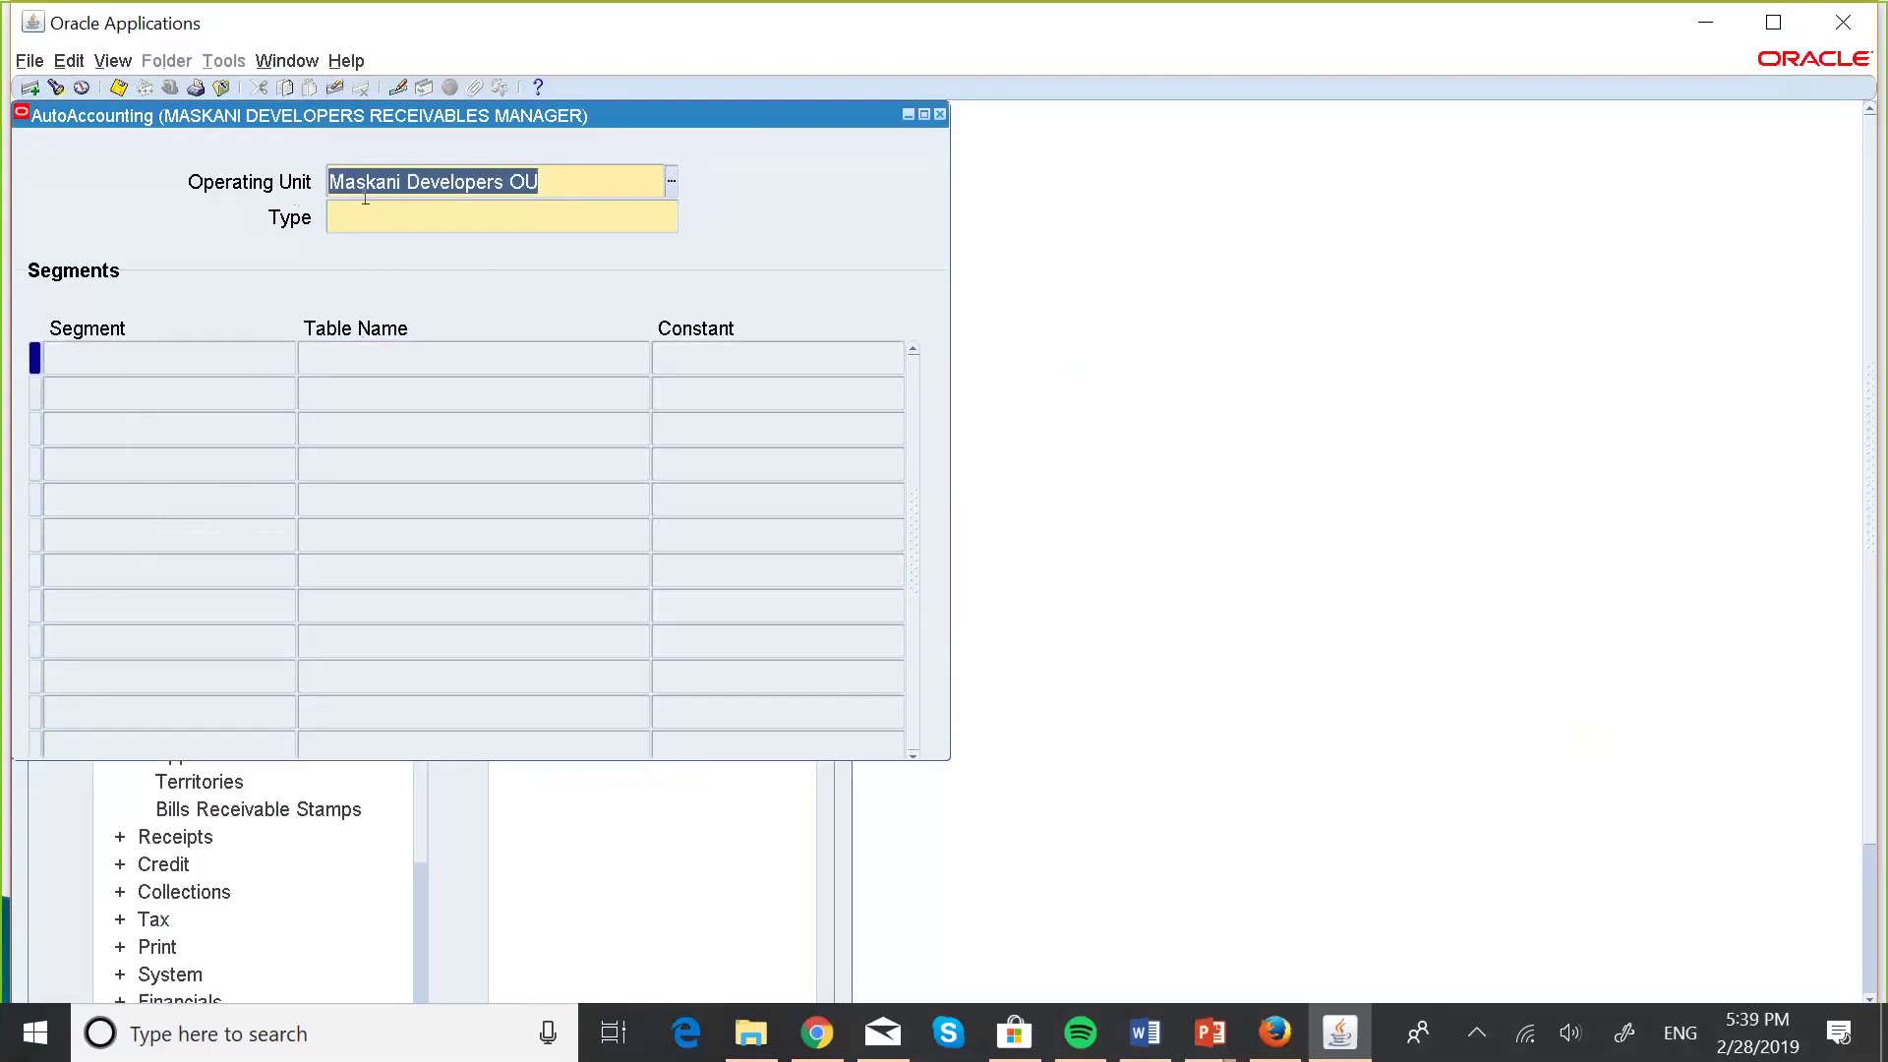
{"action": "key", "text": "Tab"}
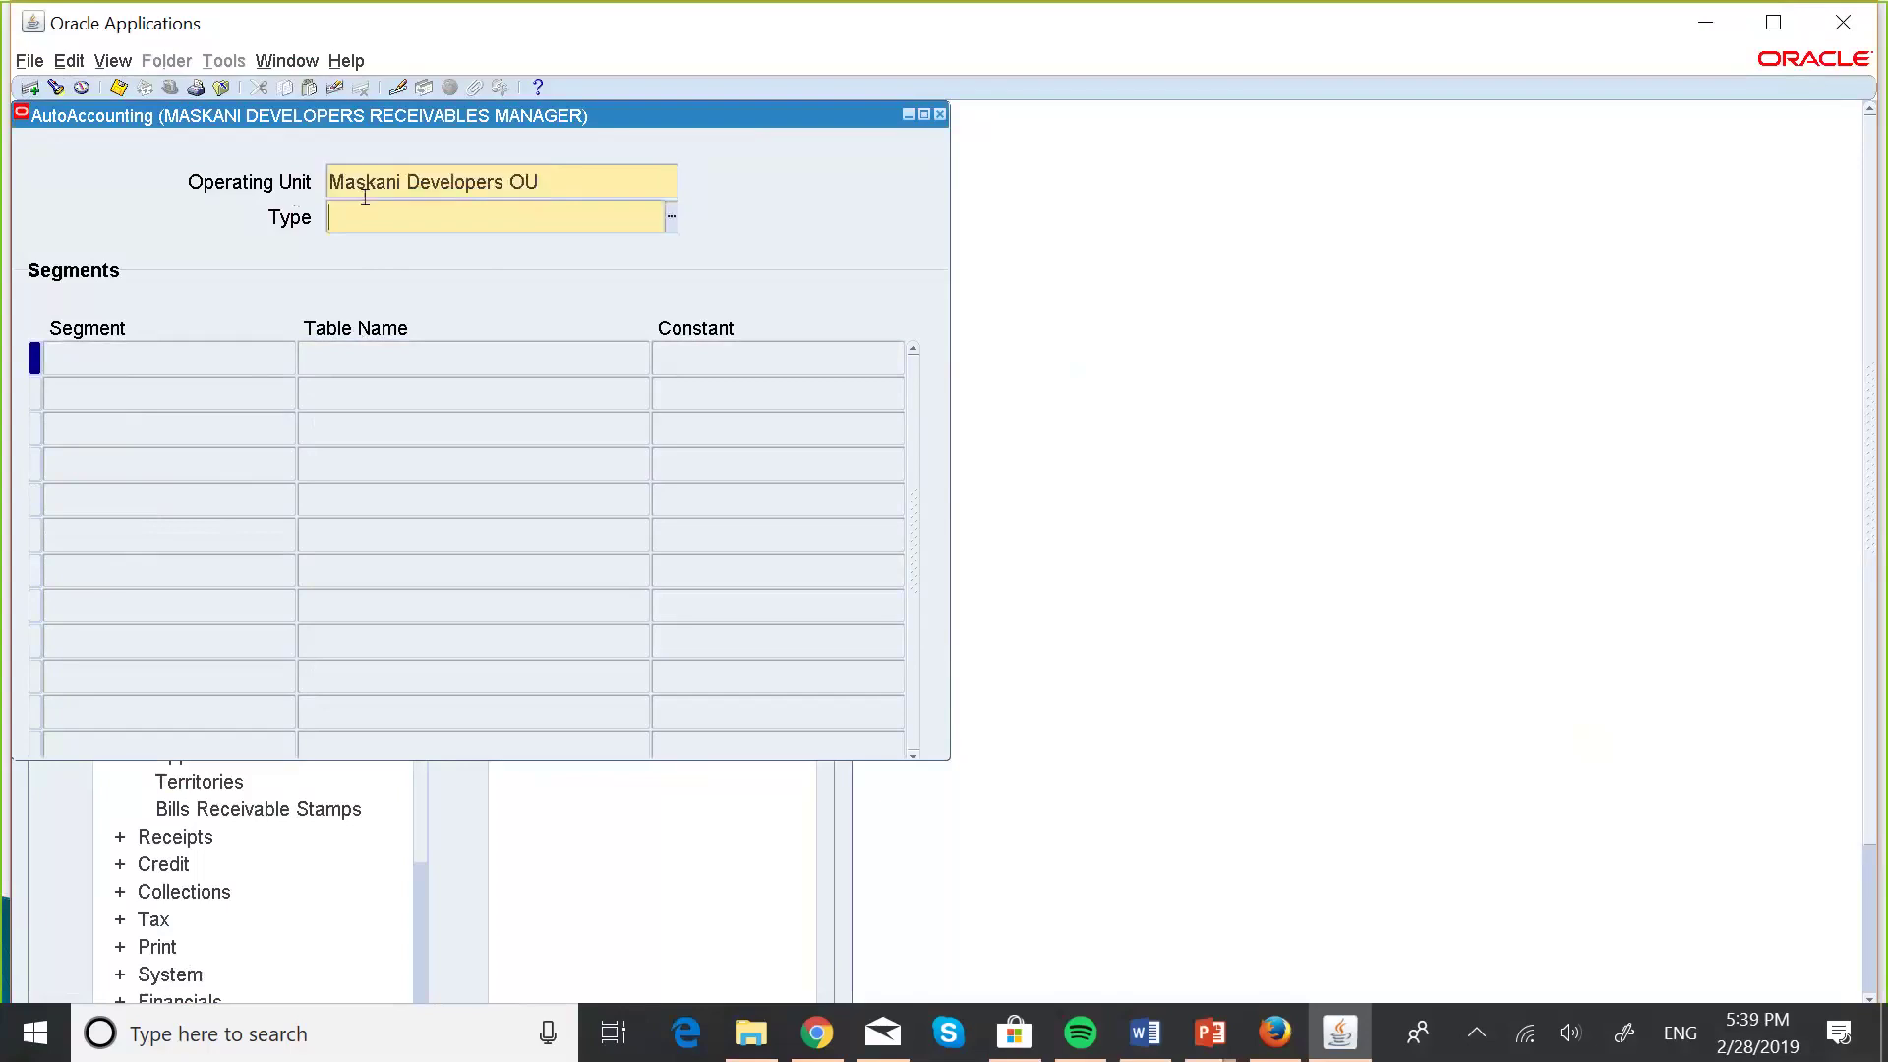
{"action": "left_click", "coordinate": [669, 223]}
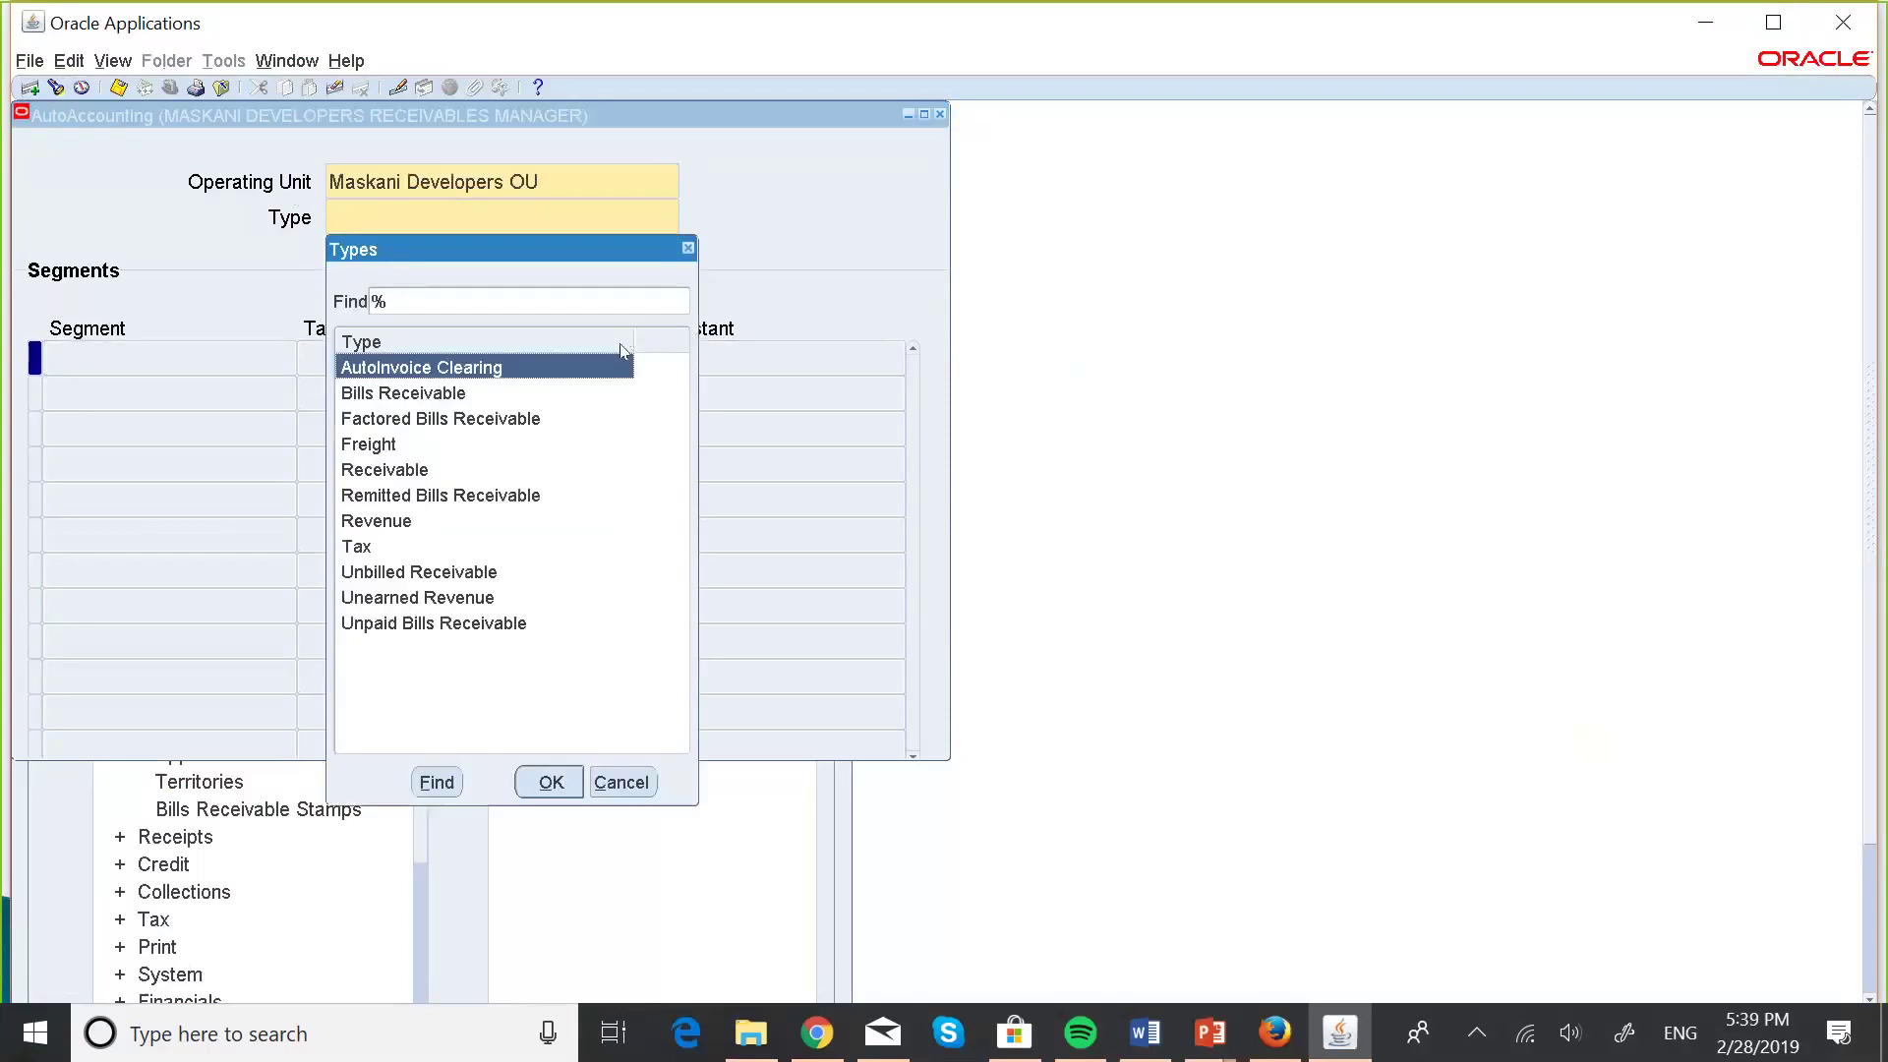
{"action": "left_click", "coordinate": [391, 521]}
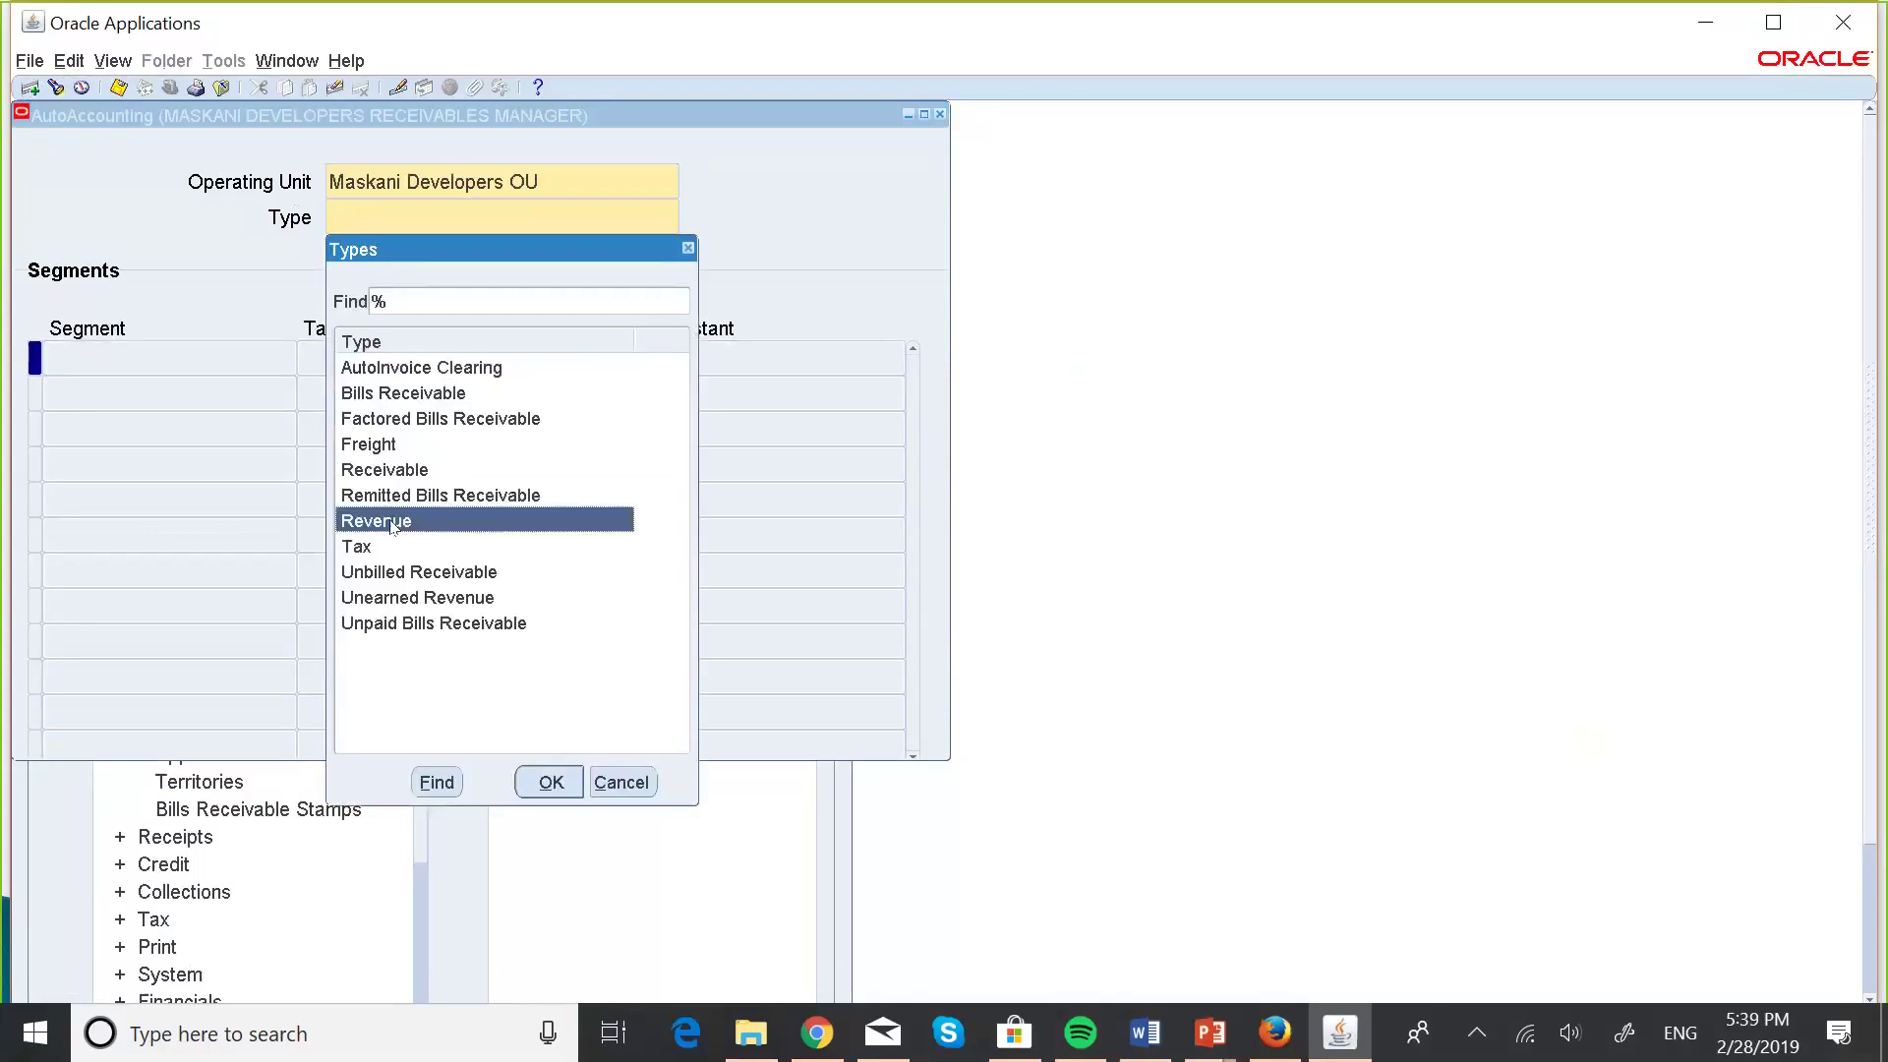
{"action": "left_click", "coordinate": [565, 781]}
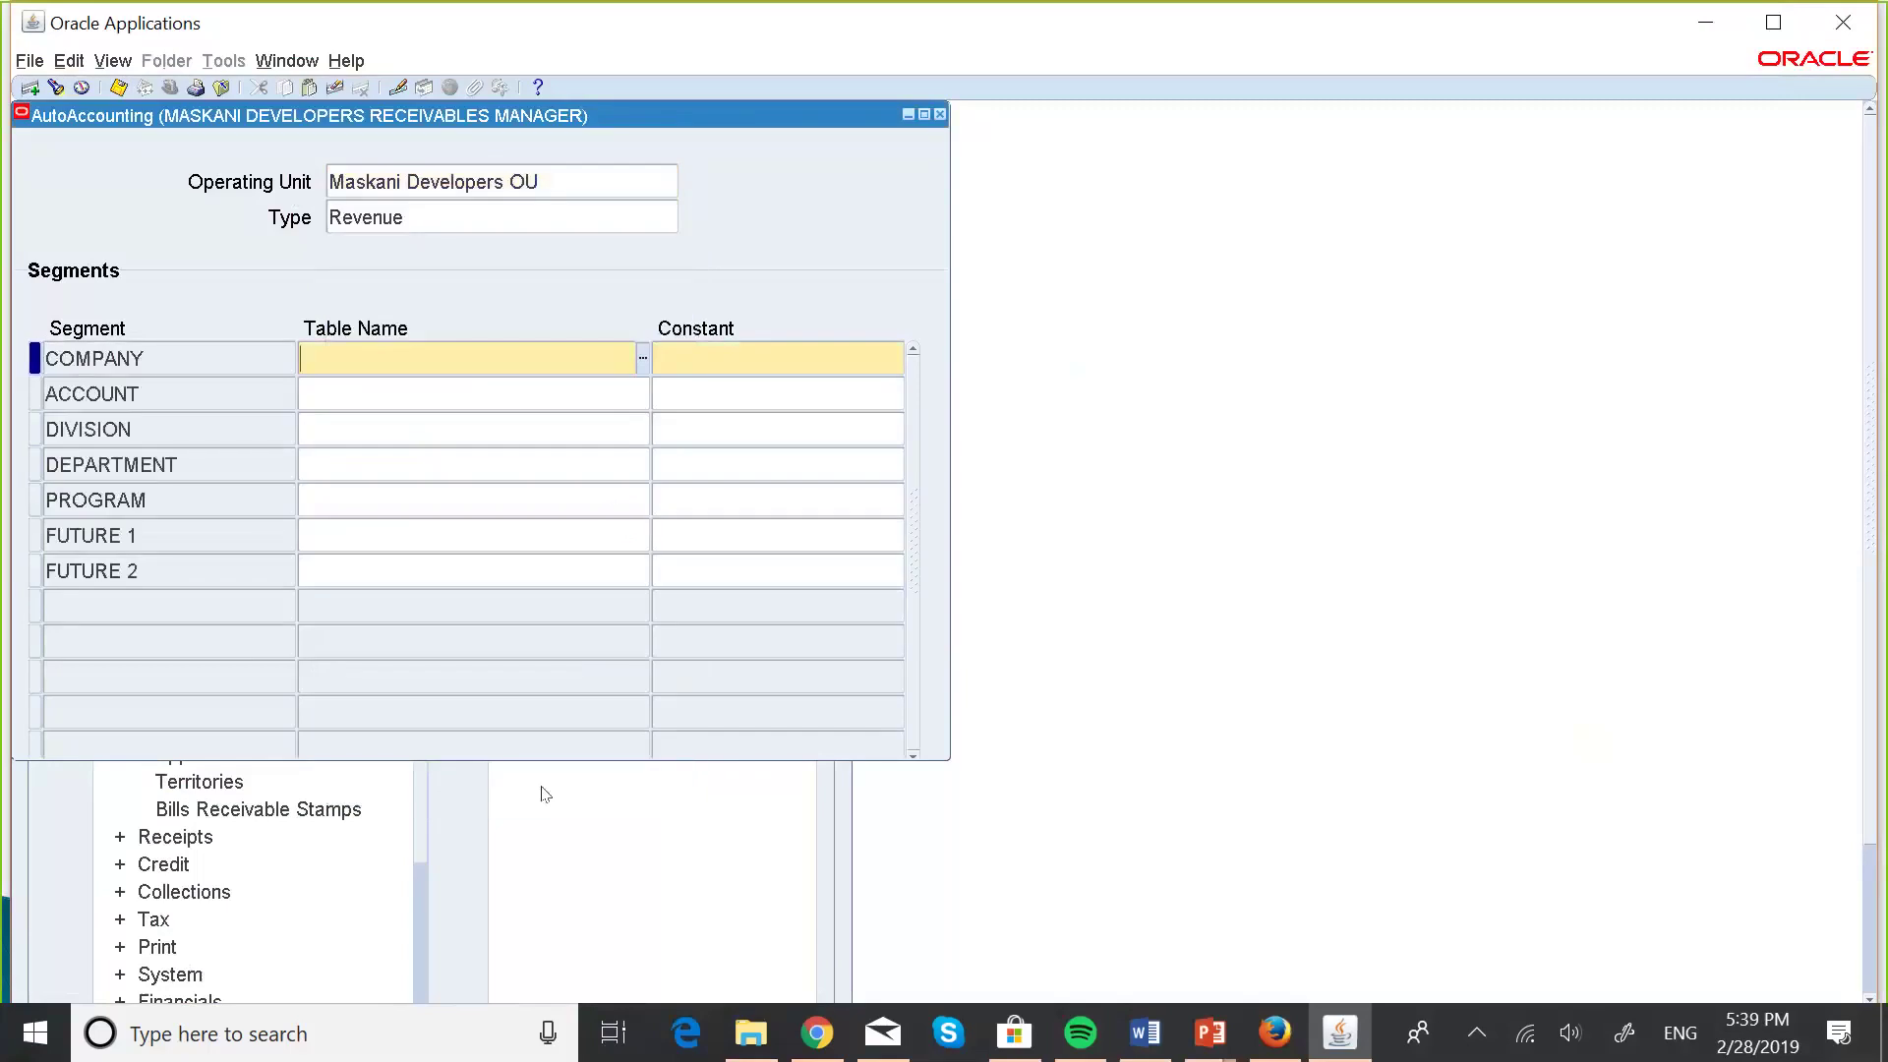
- Assign the Standard Lines table to the COMPANY, ACCOUNT and DIVISION segments of the Revenue type
{"action": "left_click", "coordinate": [645, 363]}
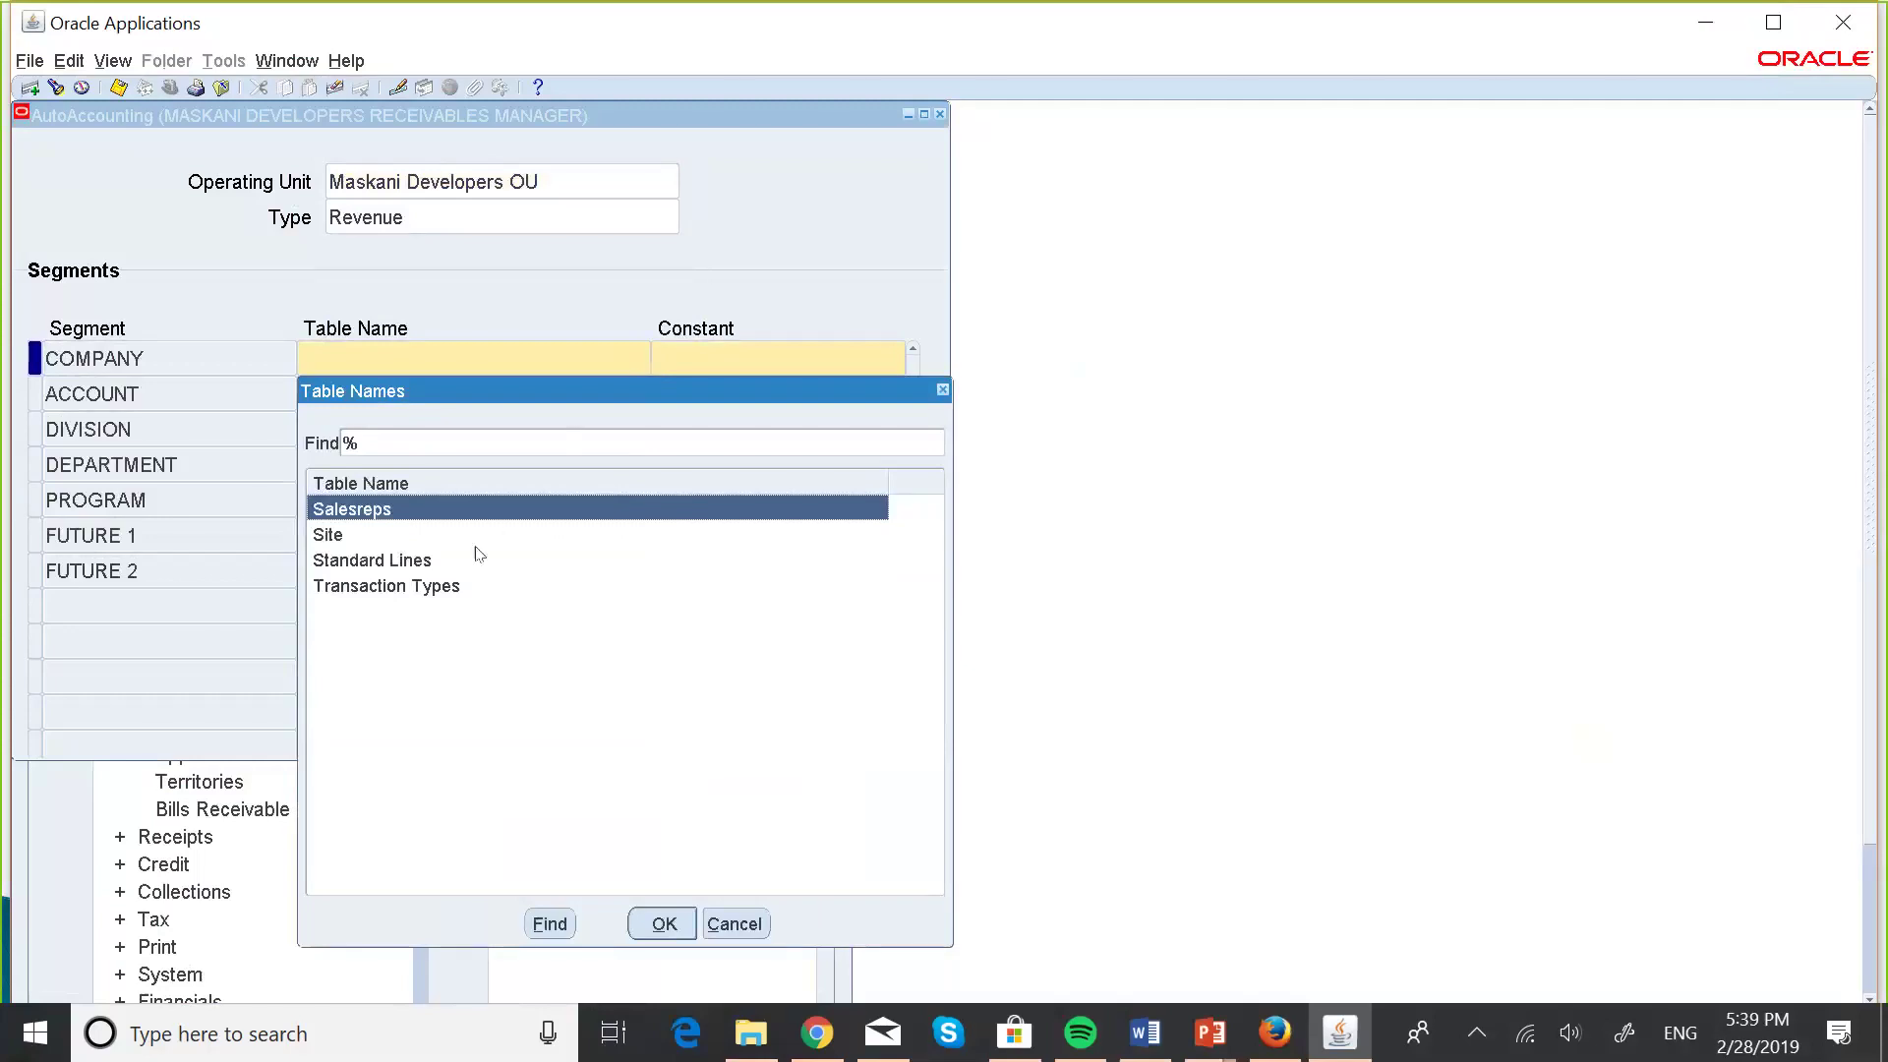
{"action": "left_click", "coordinate": [423, 562]}
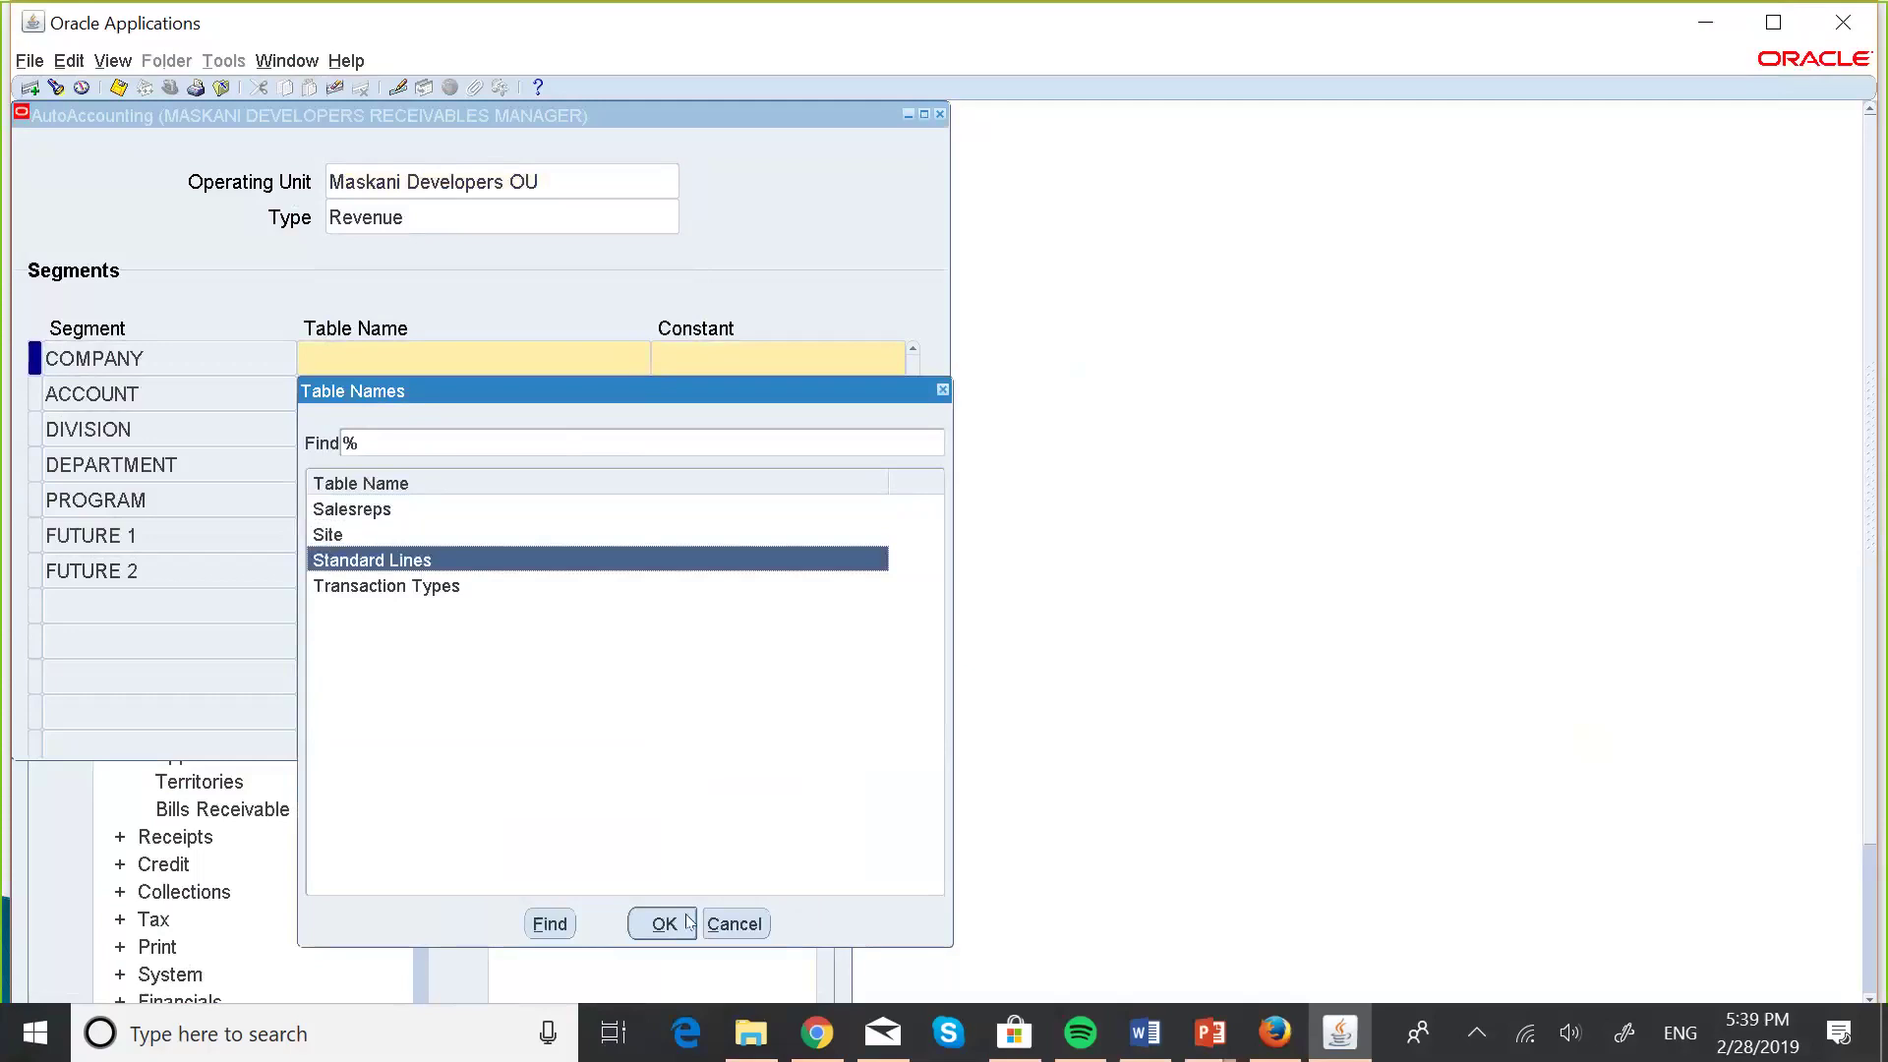
{"action": "left_click", "coordinate": [654, 934]}
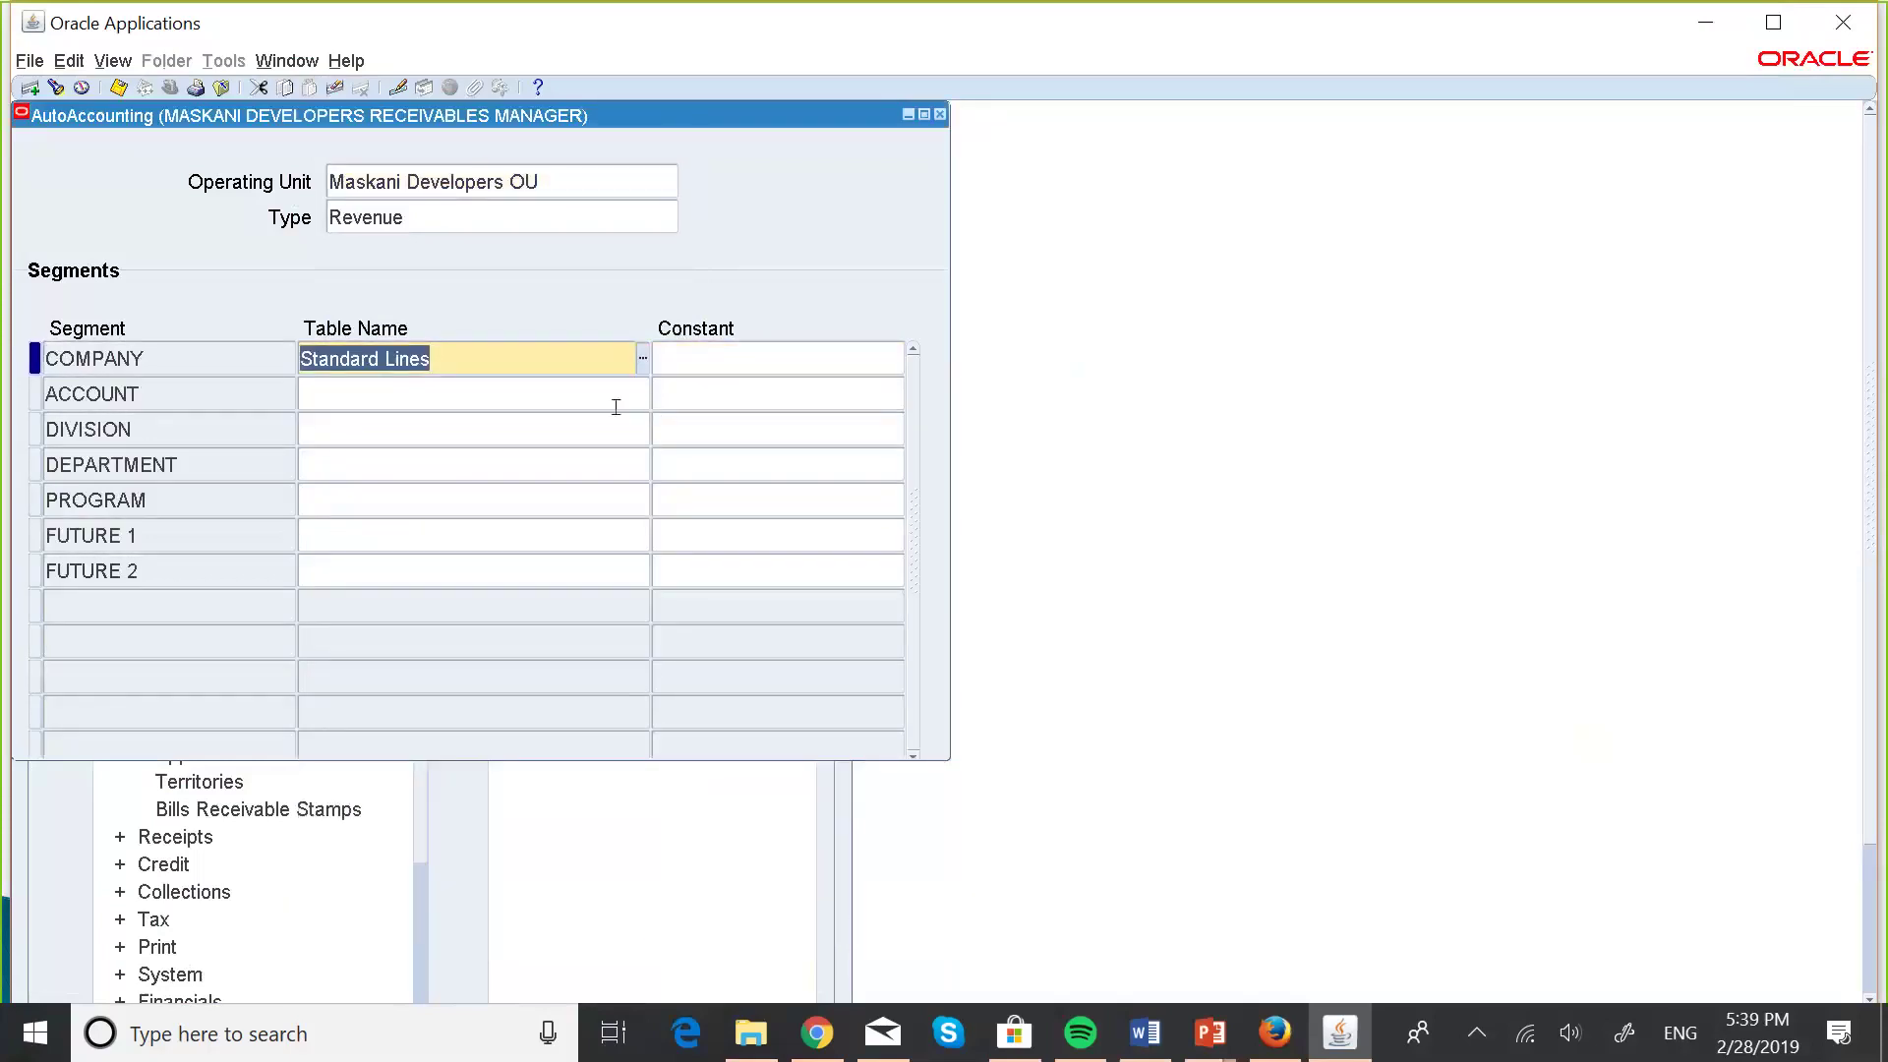
{"action": "left_click", "coordinate": [329, 394]}
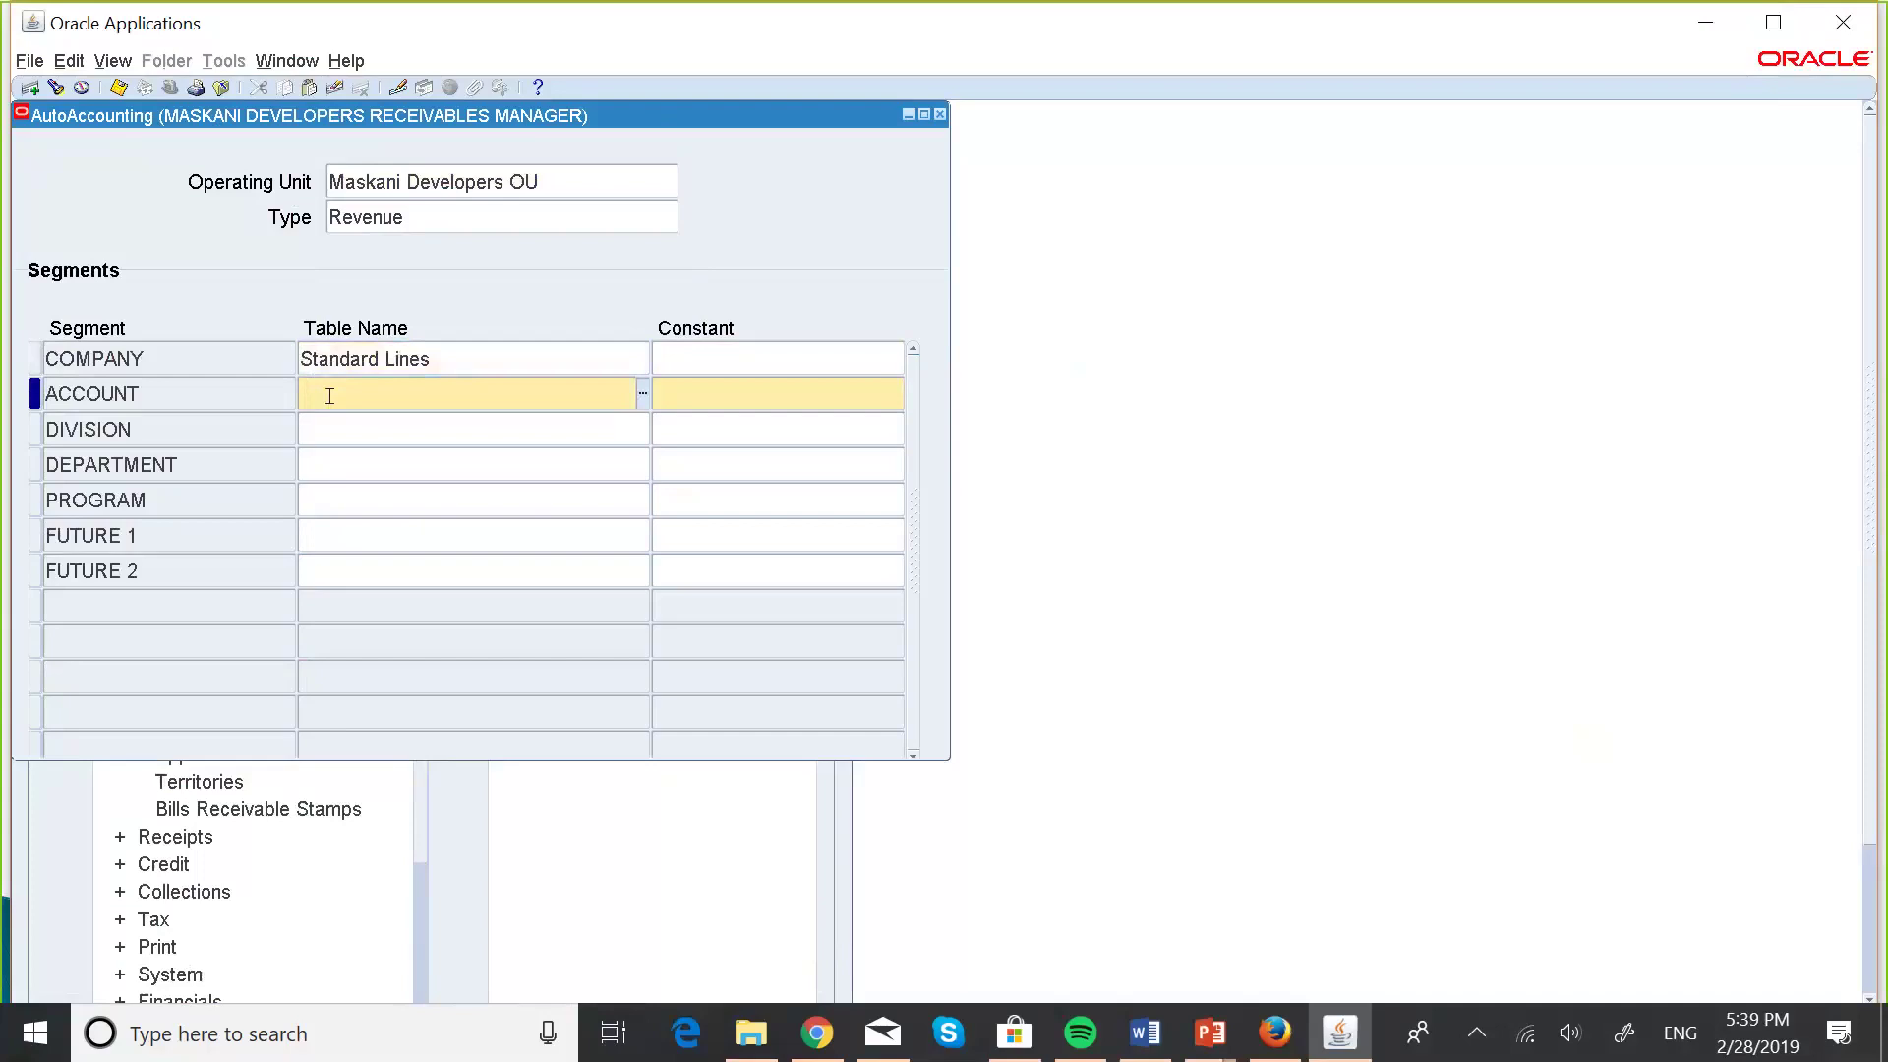
{"action": "key", "text": "shift+F5"}
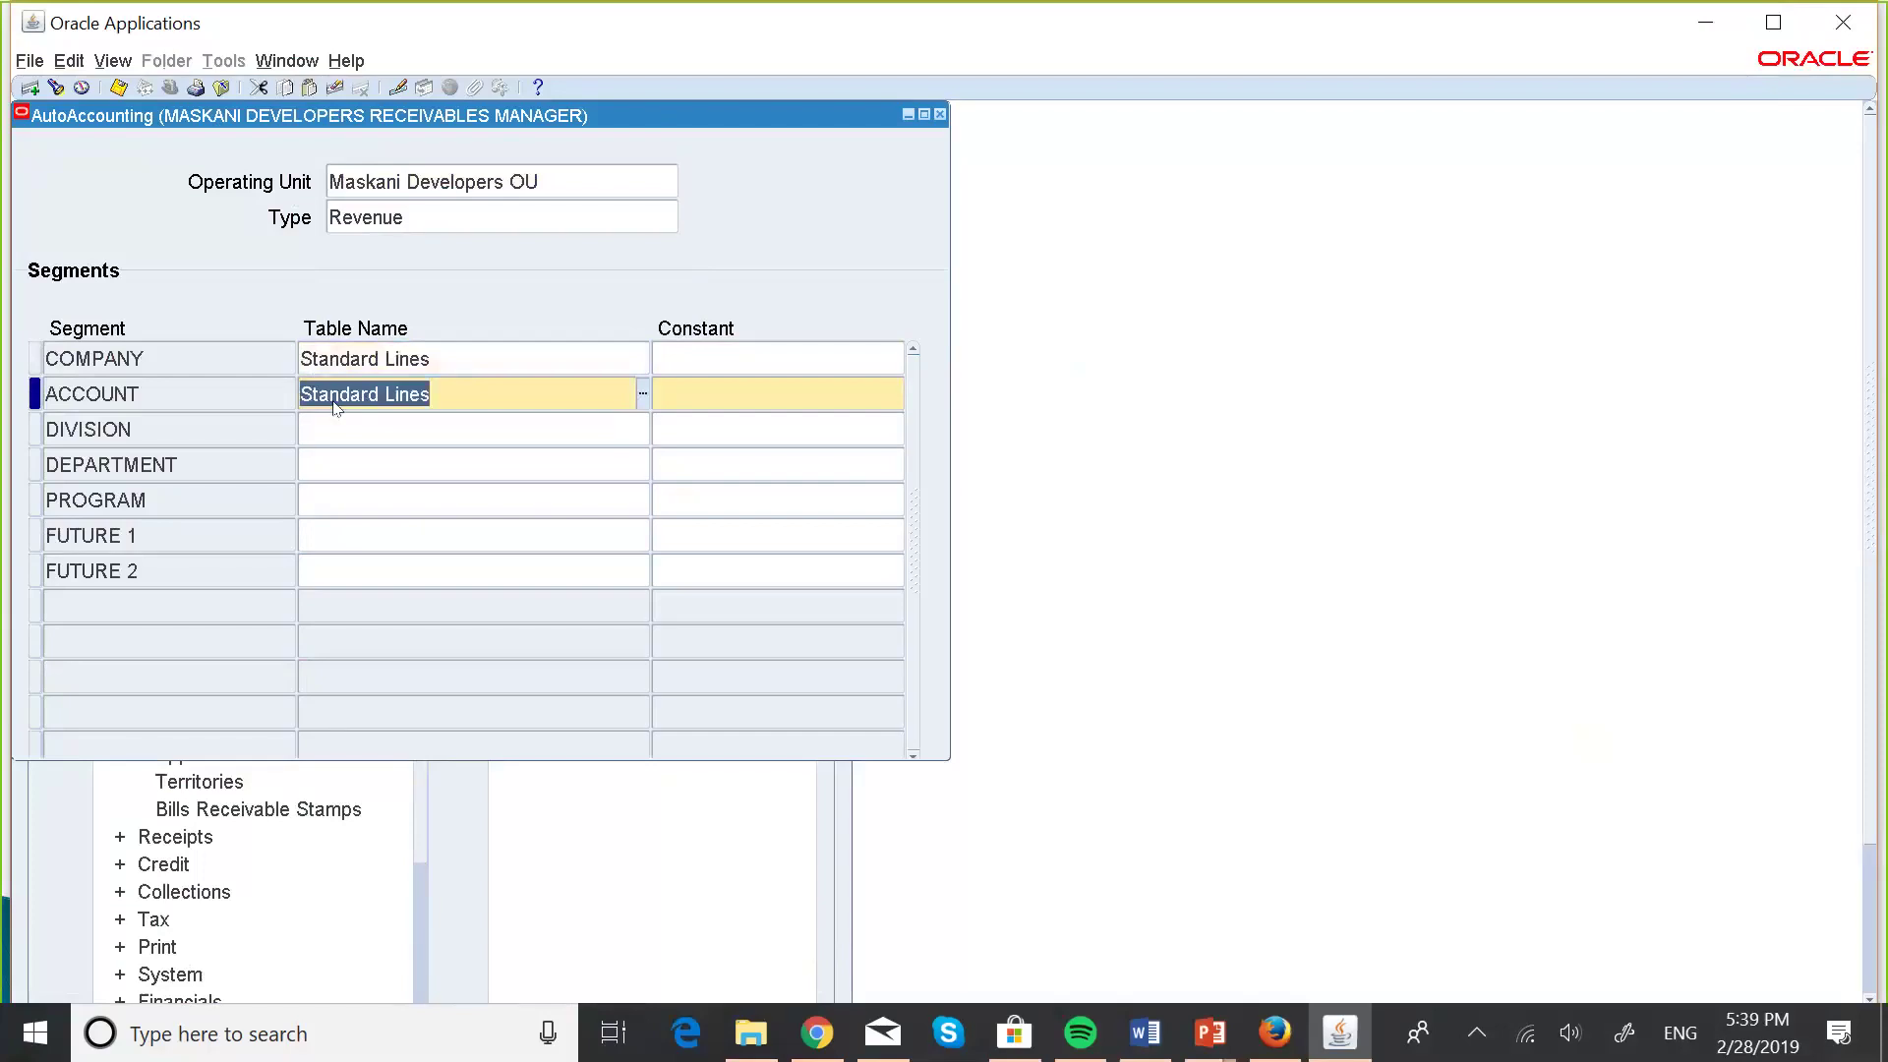
{"action": "left_click", "coordinate": [328, 428]}
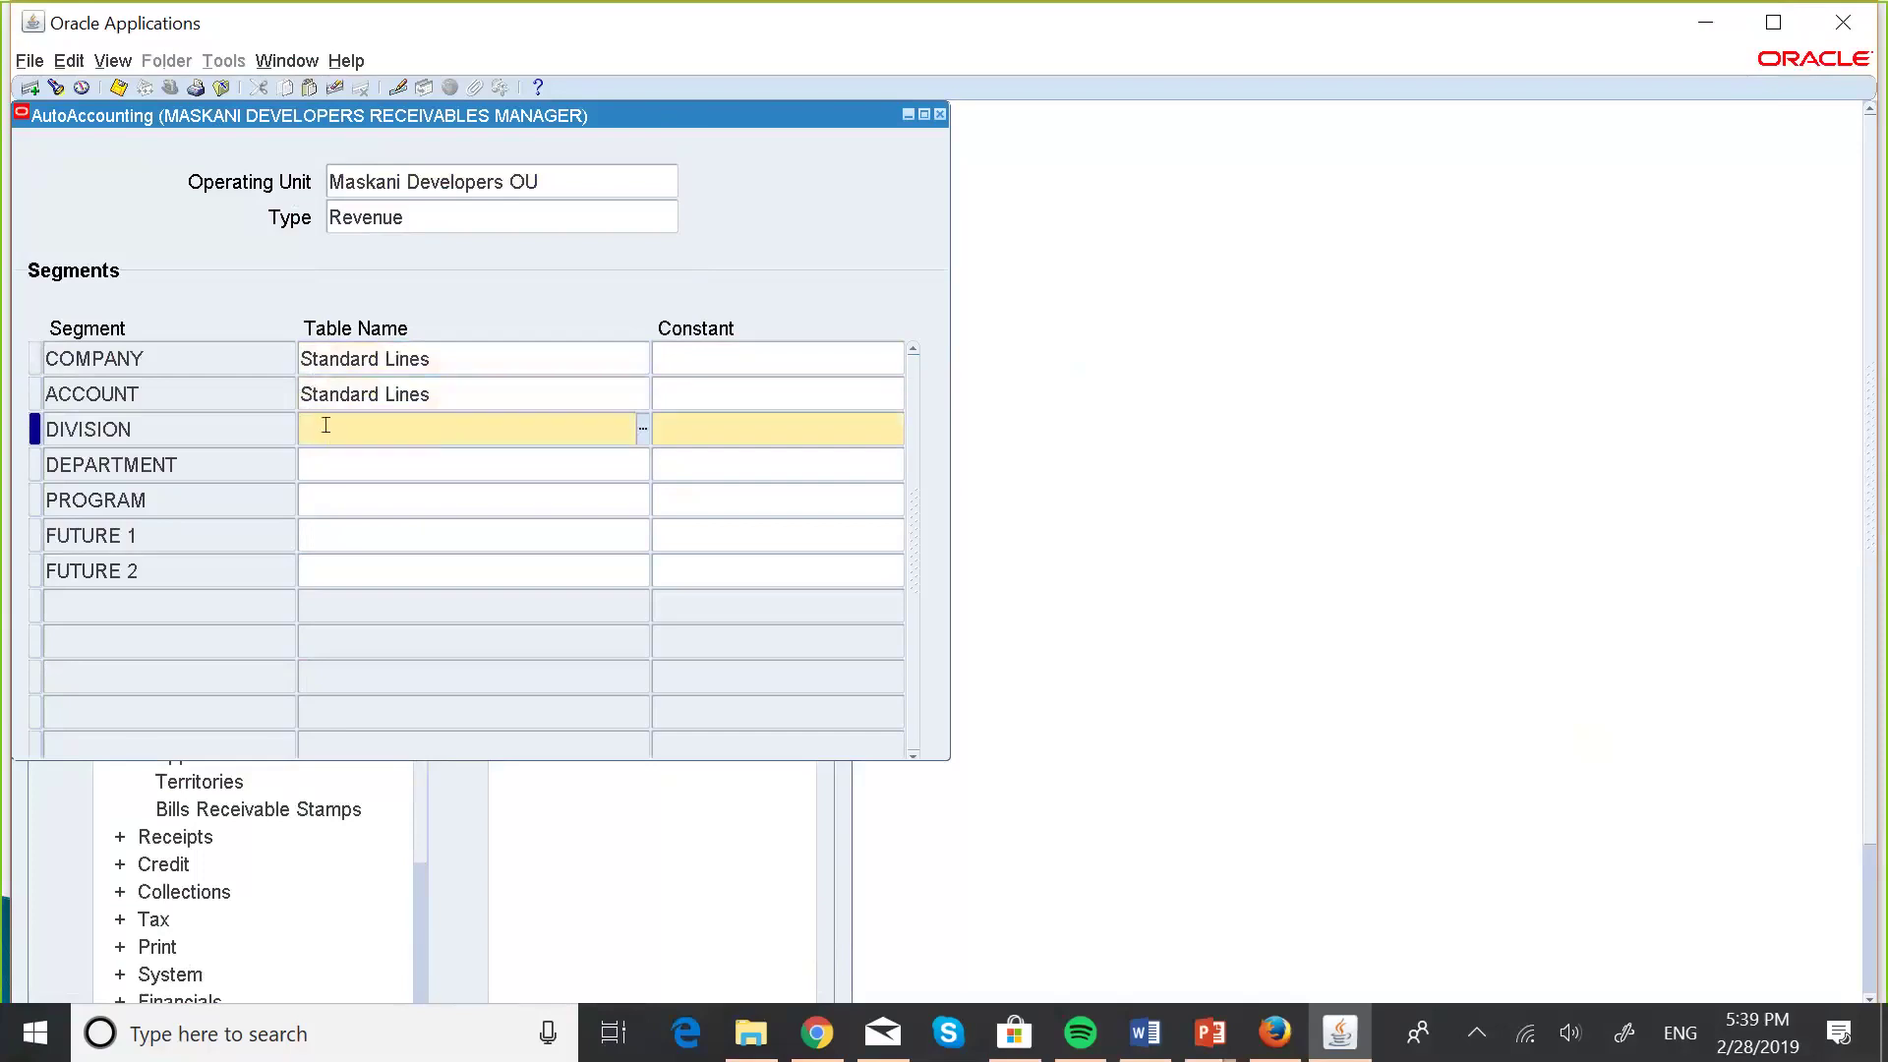
{"action": "key", "text": "shift+F5"}
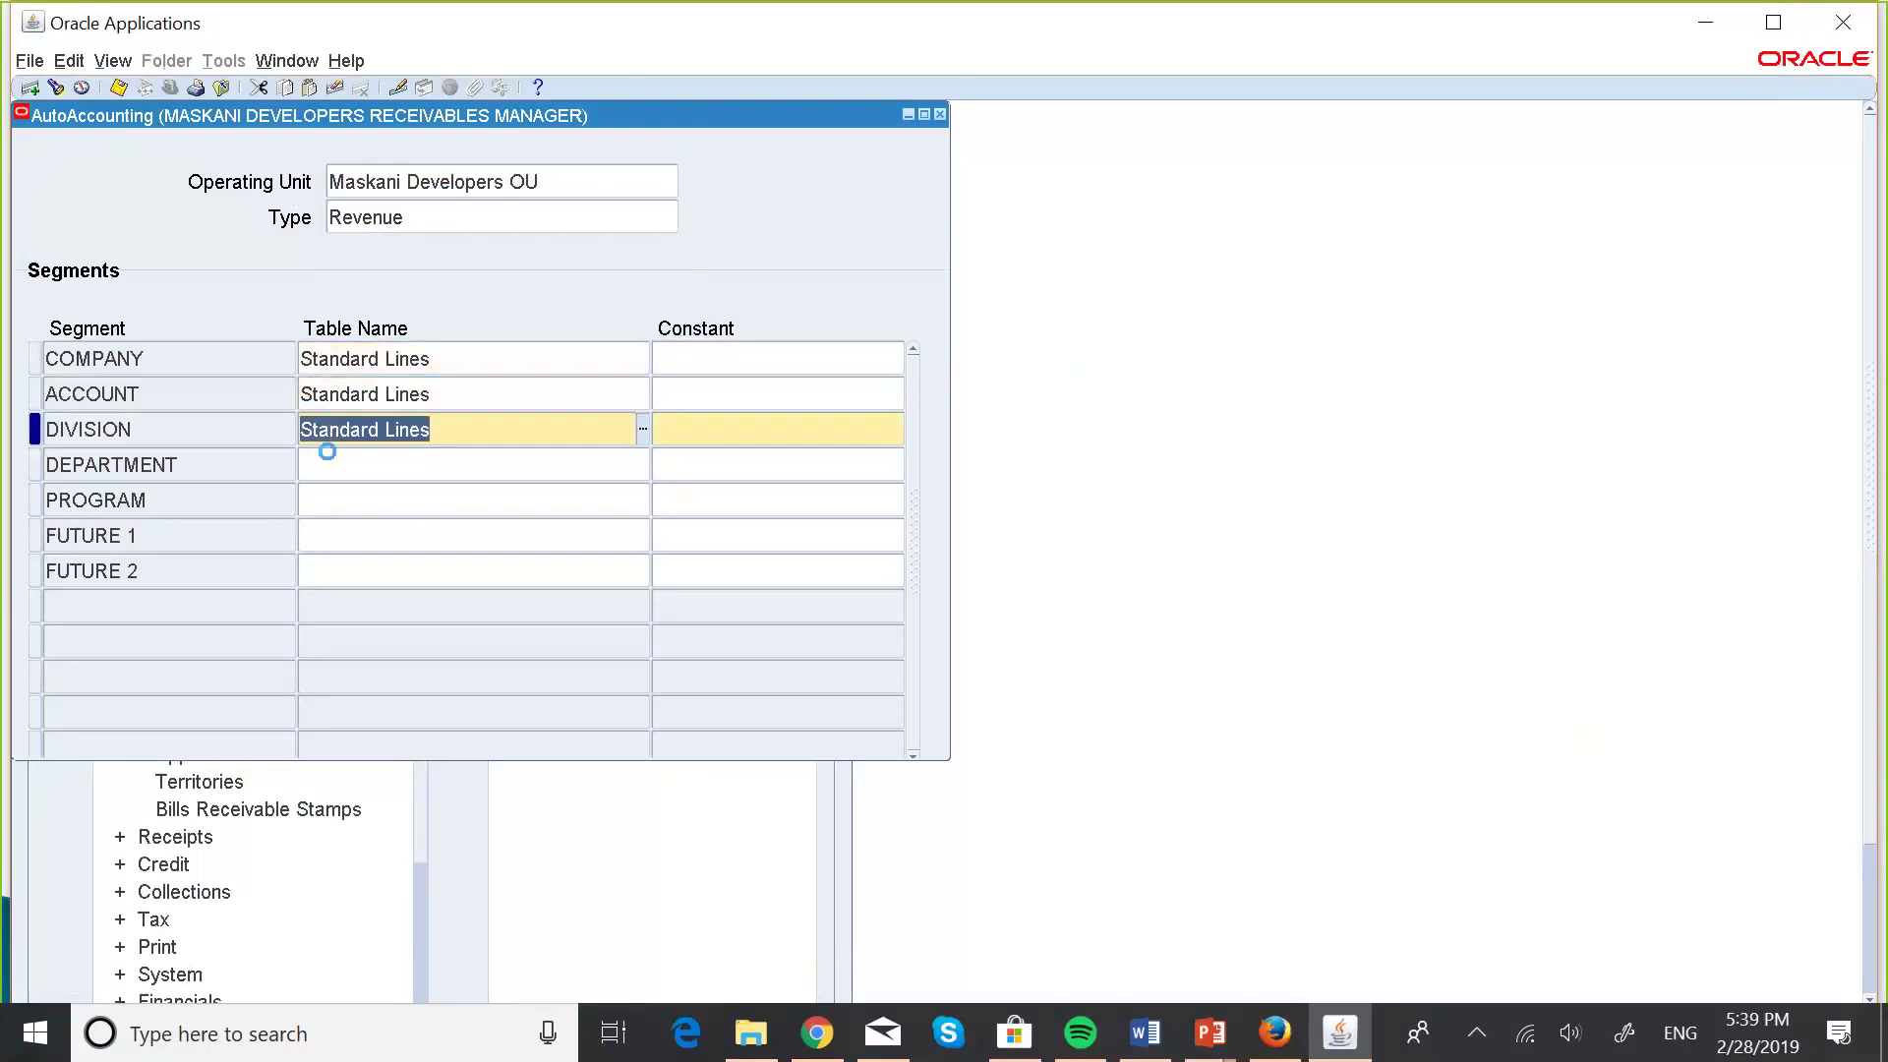
- Assign the Standard Lines table to the DEPARTMENT, PROGRAM, FUTURE 1 and FUTURE 2 segments of the Revenue type
{"action": "left_click", "coordinate": [333, 457]}
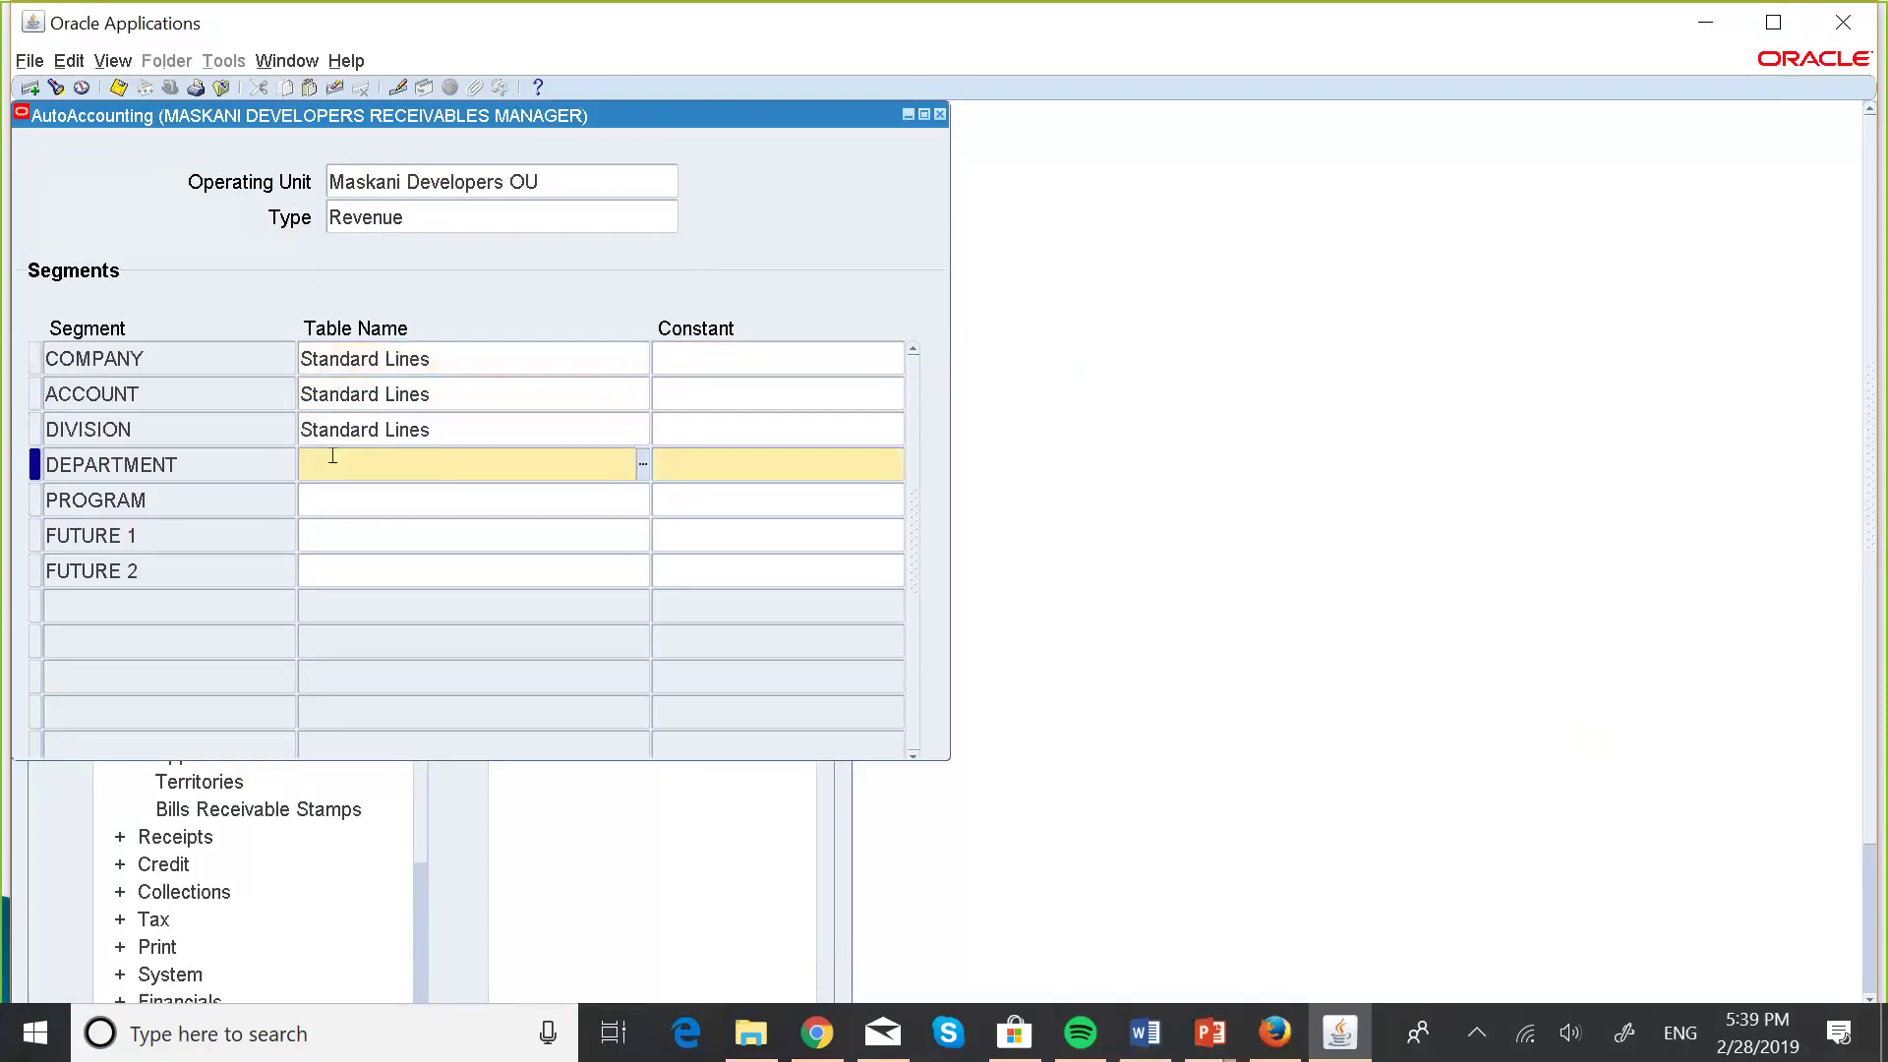
{"action": "key", "text": "shift+F5"}
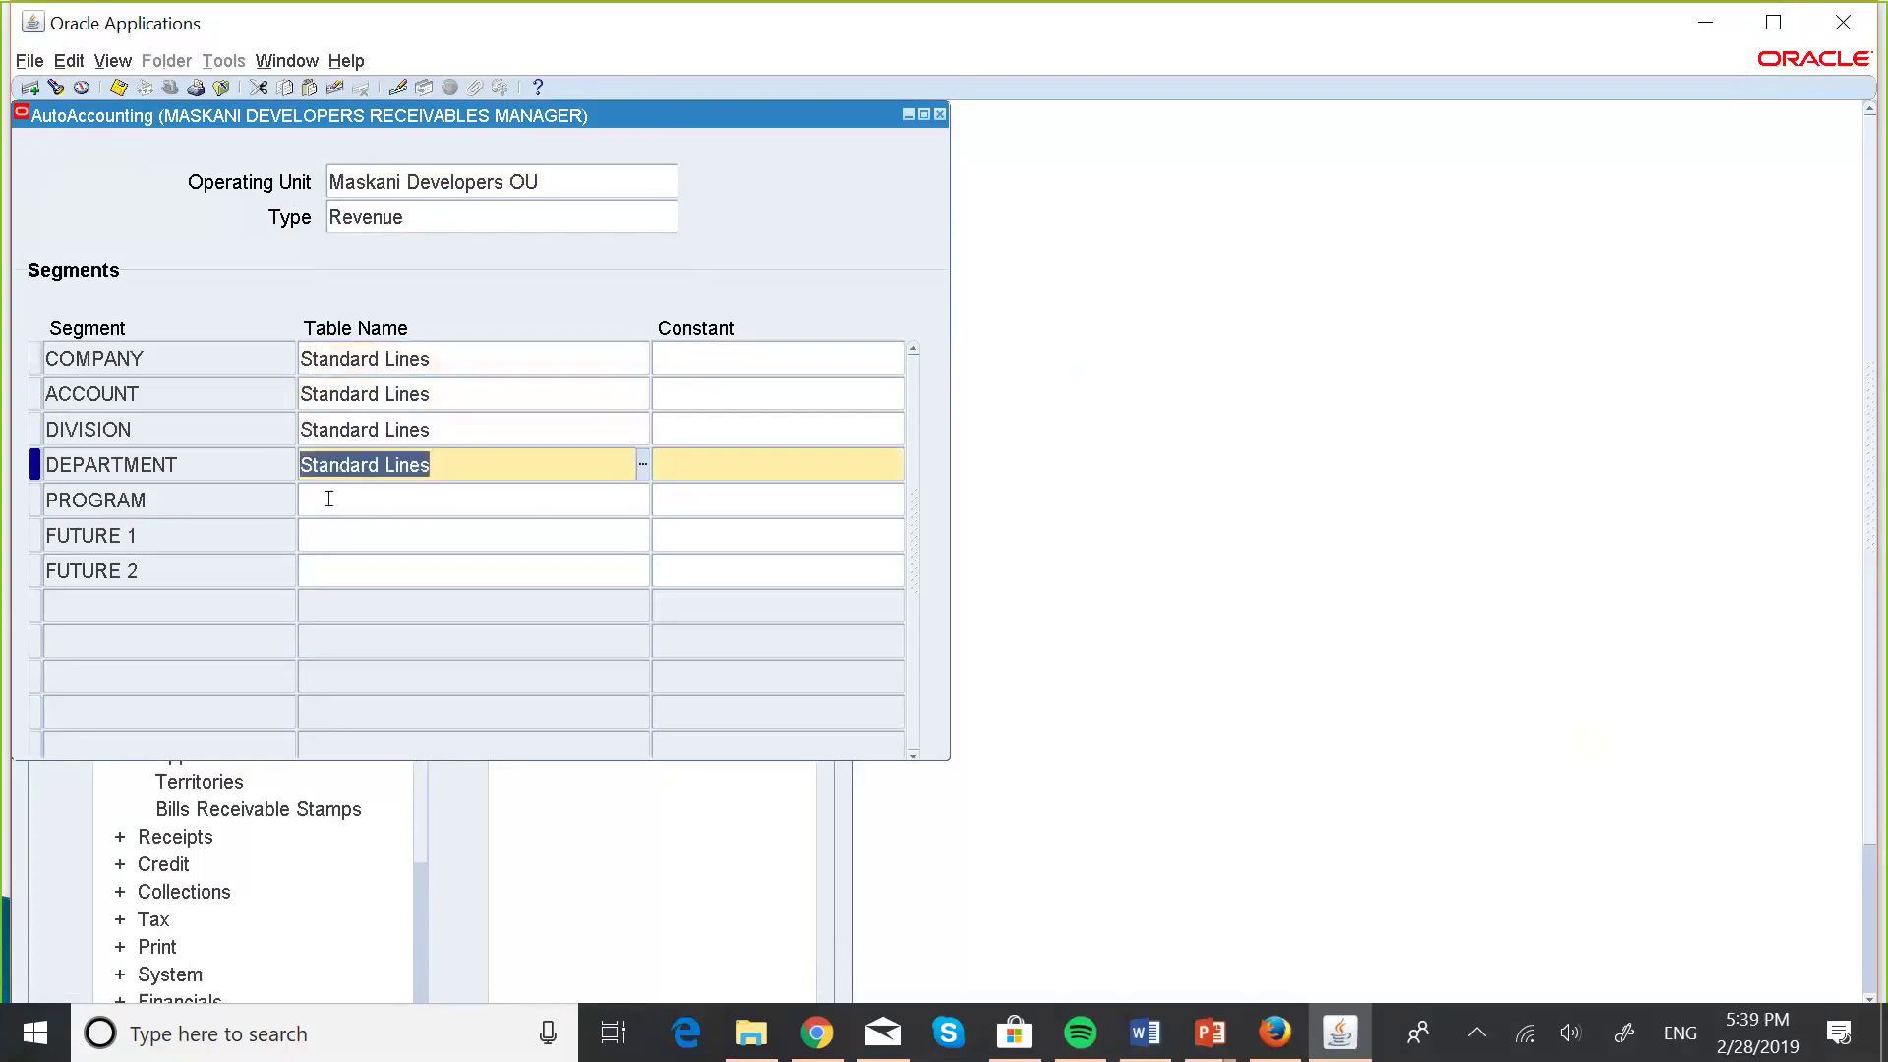
{"action": "left_click", "coordinate": [329, 498]}
{"action": "key", "text": "shift+F5"}
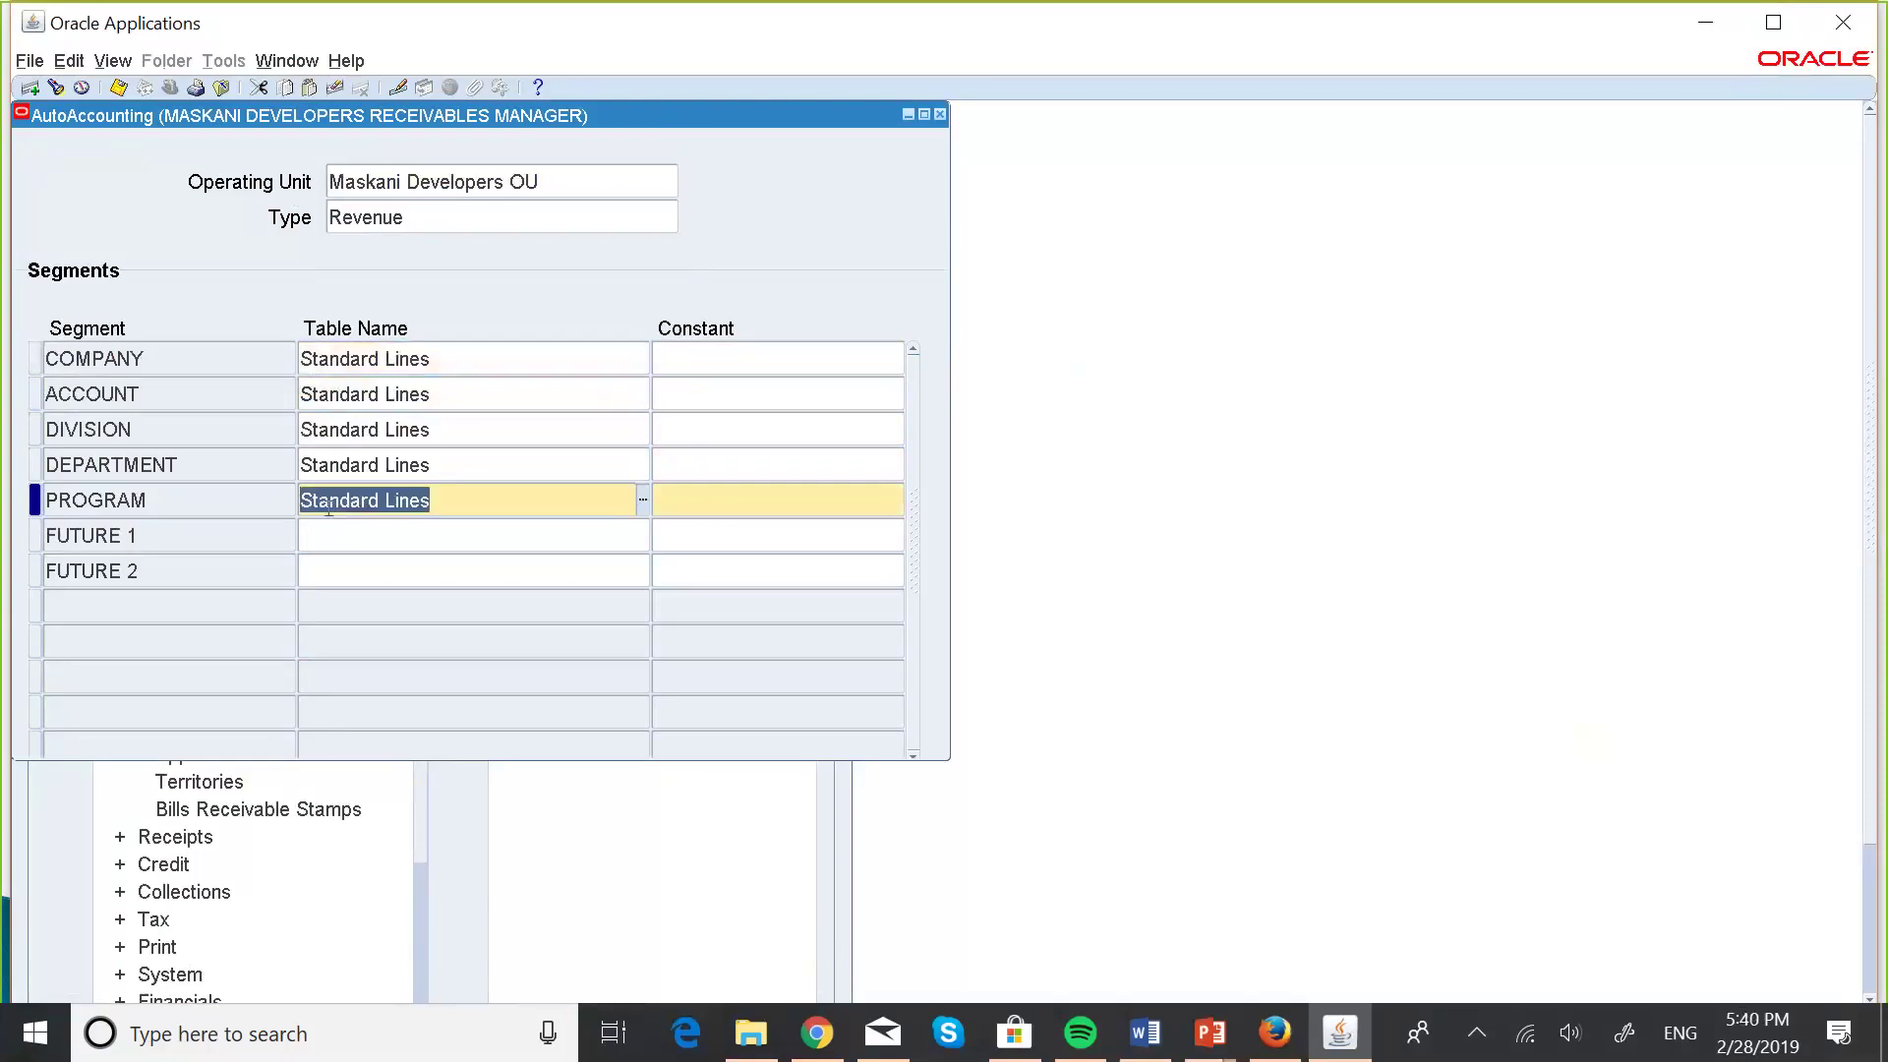
{"action": "left_click", "coordinate": [325, 531]}
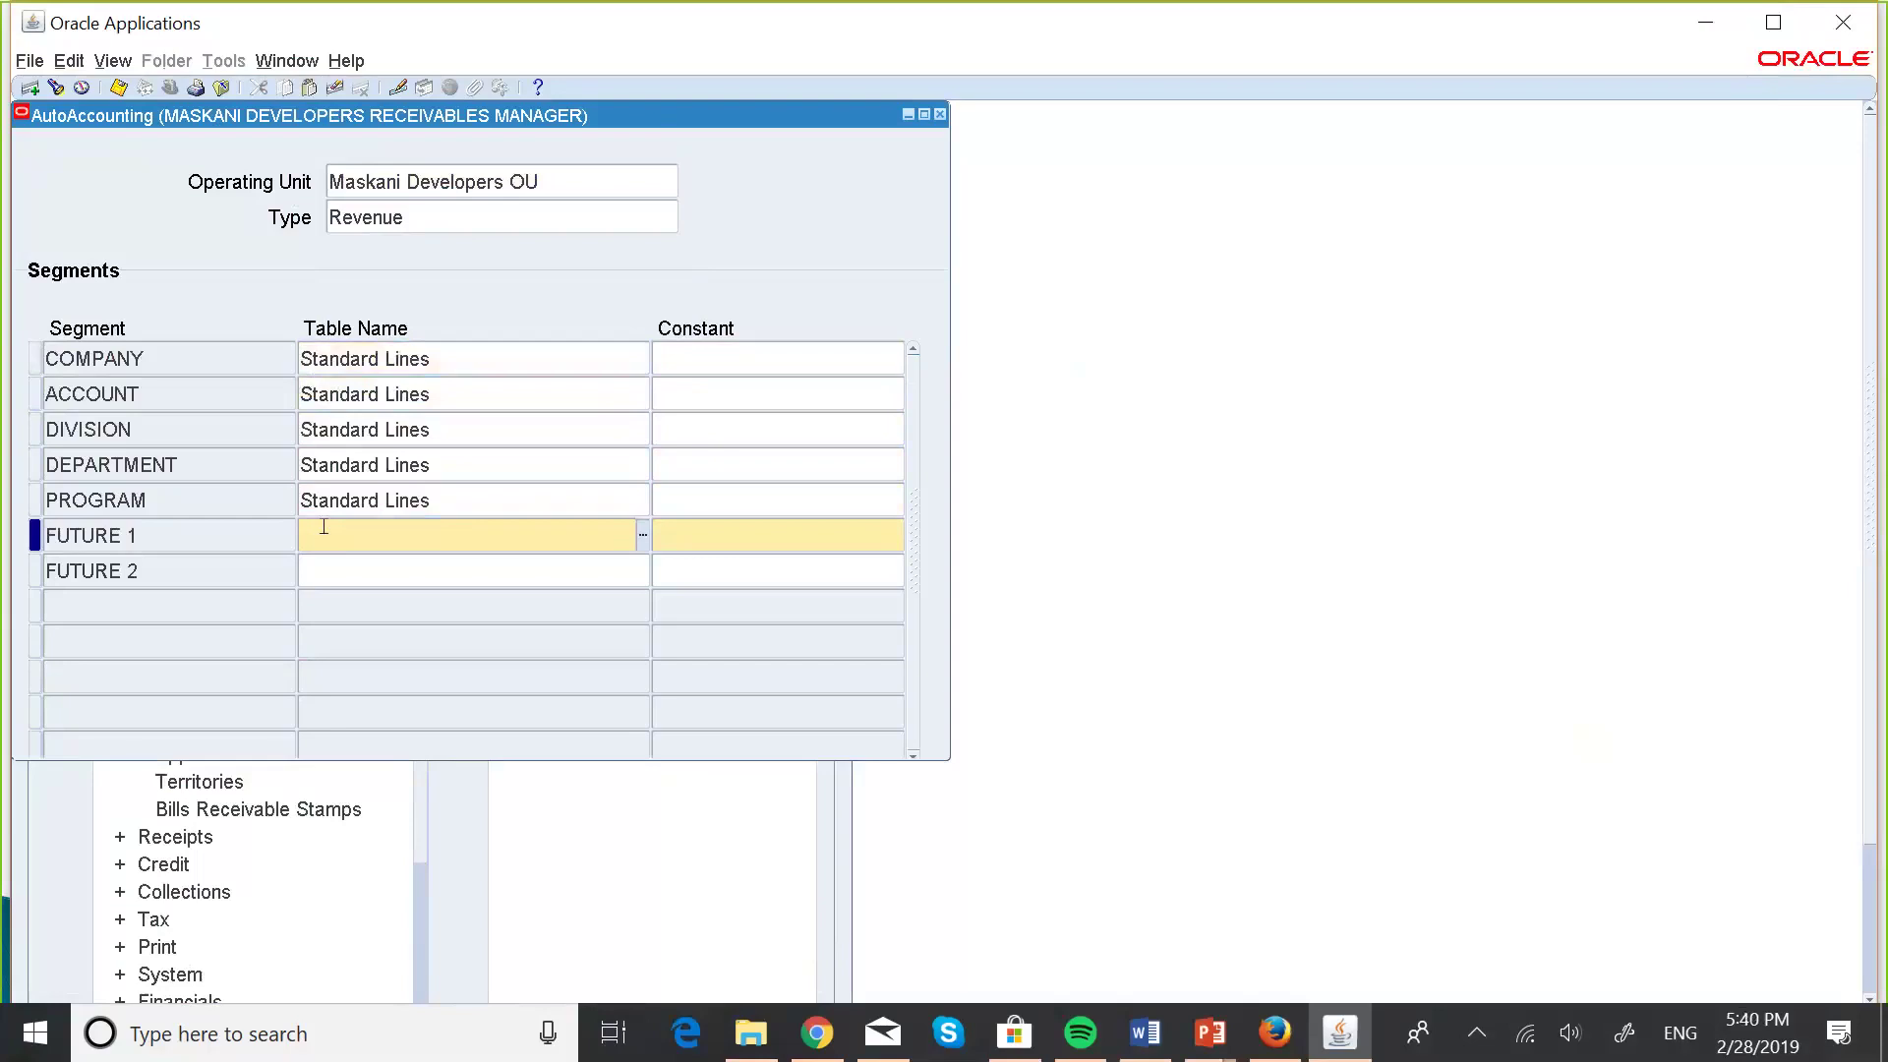
{"action": "key", "text": "shift+F5"}
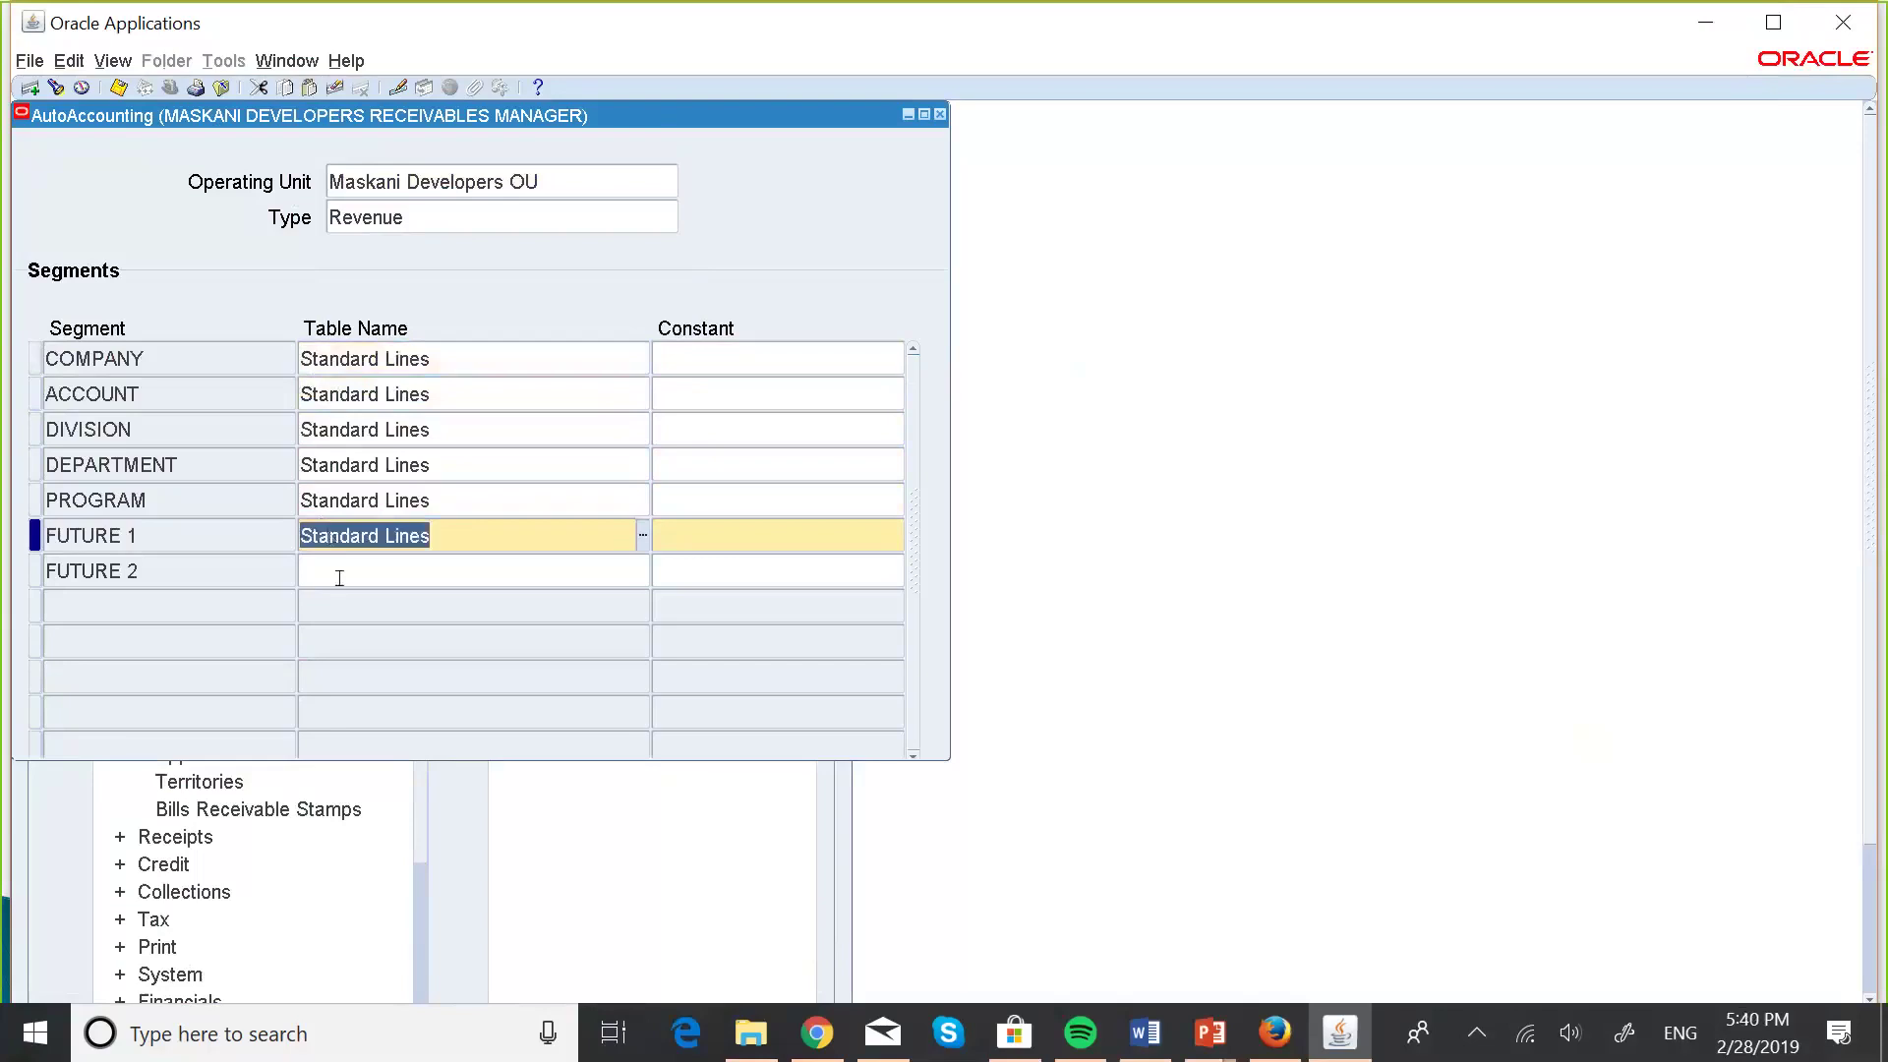
{"action": "left_click", "coordinate": [339, 578]}
{"action": "key", "text": "shift+F5"}
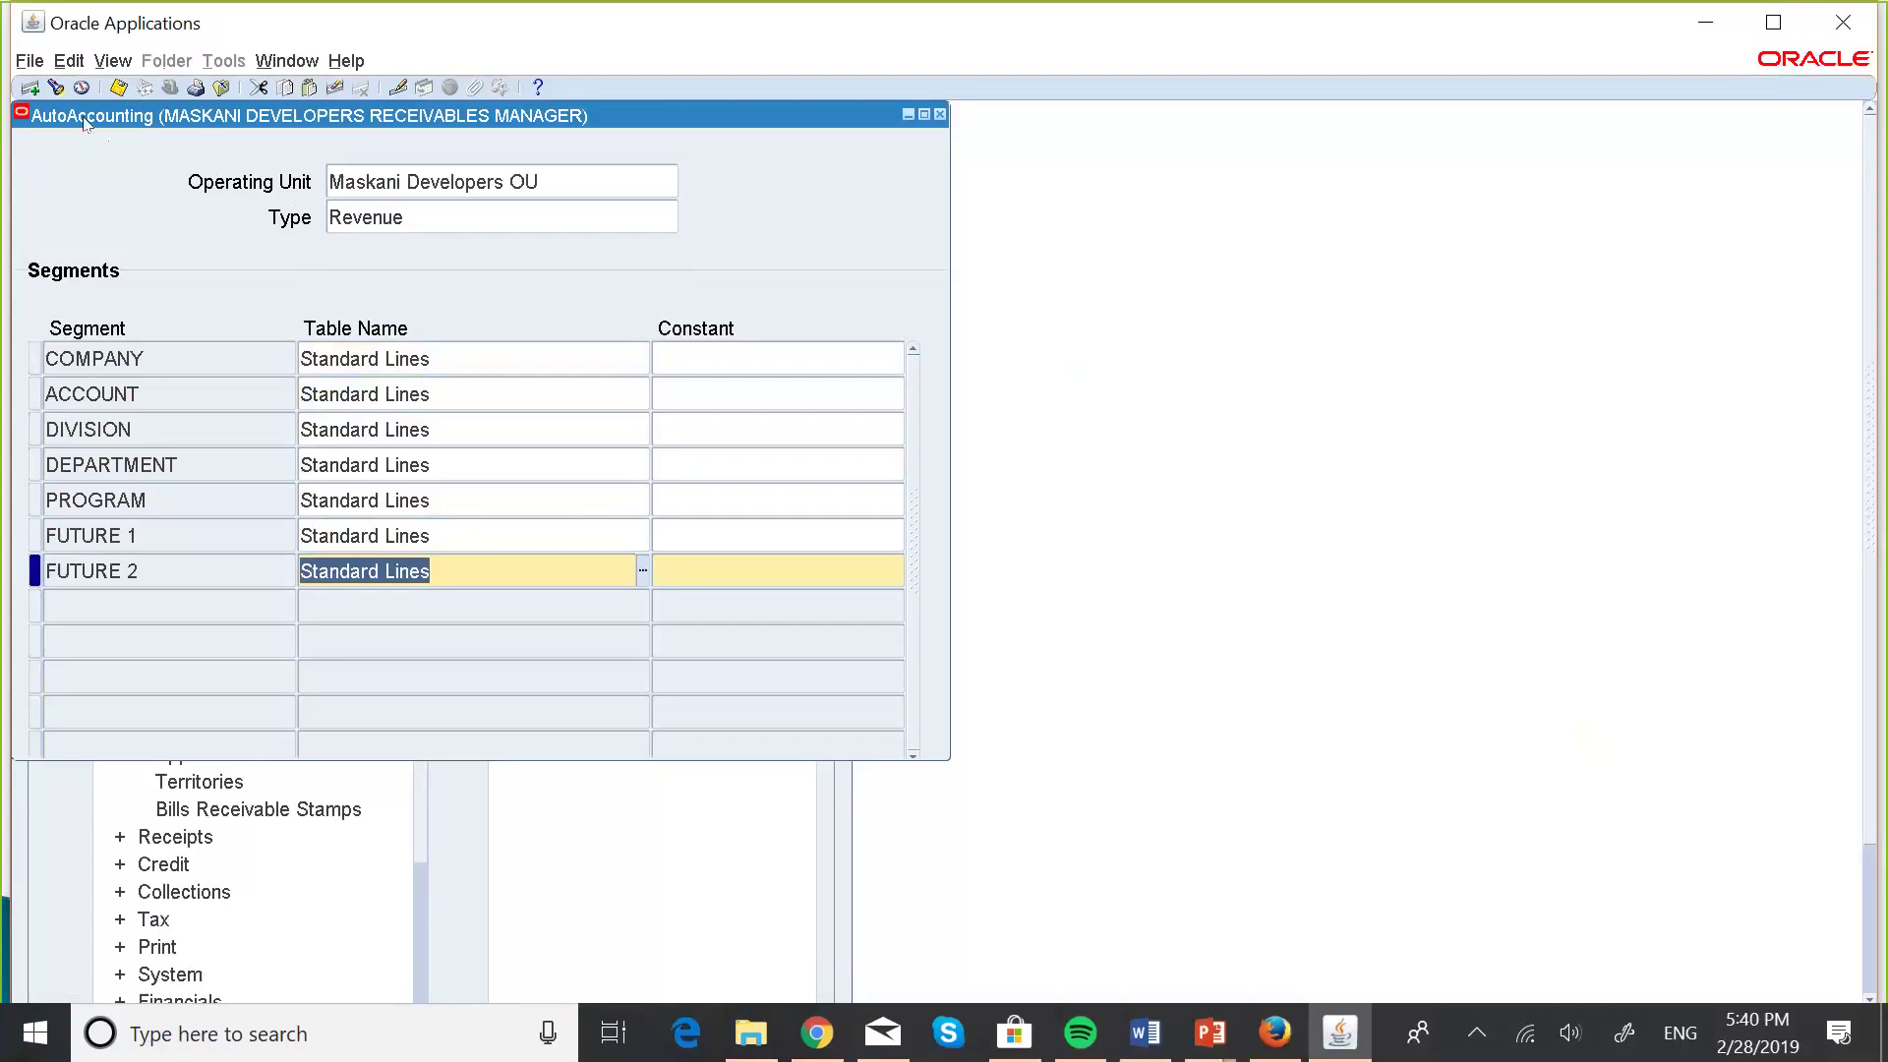
- Save the Revenue AutoAccounting rules, acknowledge the note and close the AutoAccounting form
{"action": "left_click", "coordinate": [118, 88]}
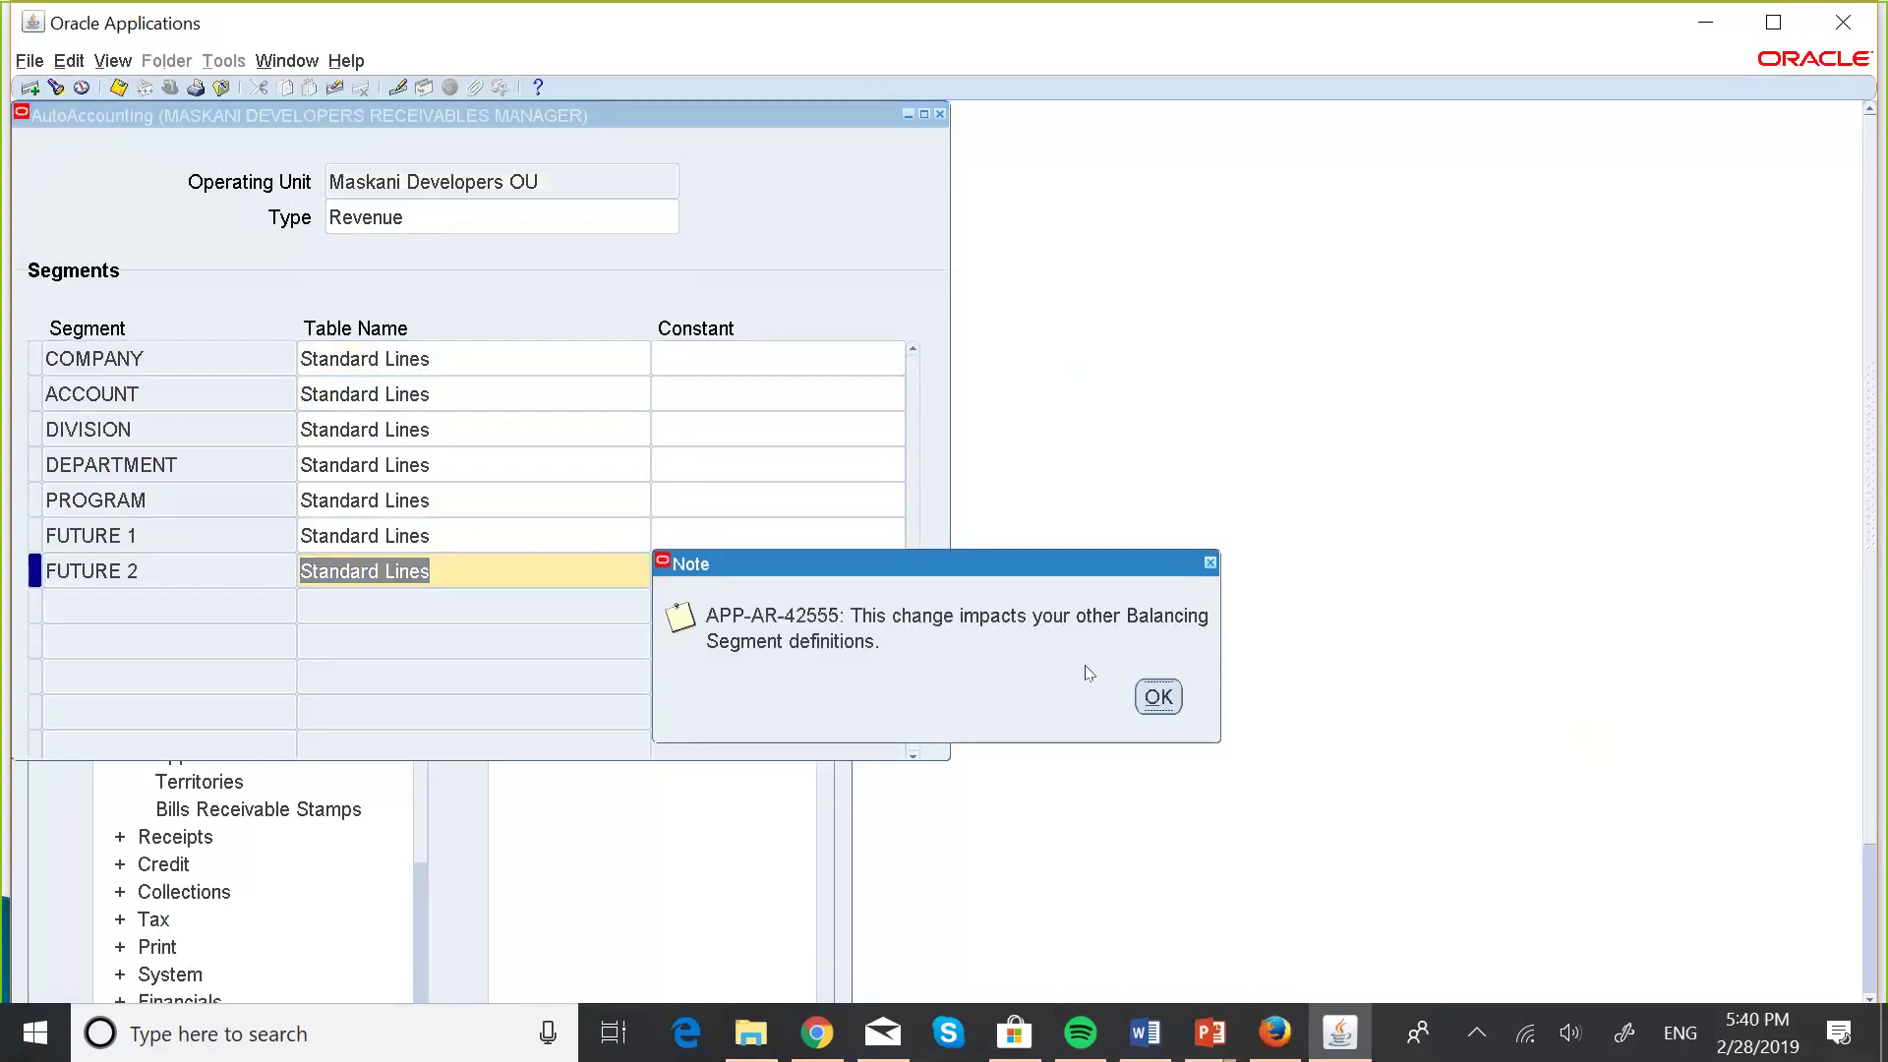
{"action": "left_click", "coordinate": [1158, 696]}
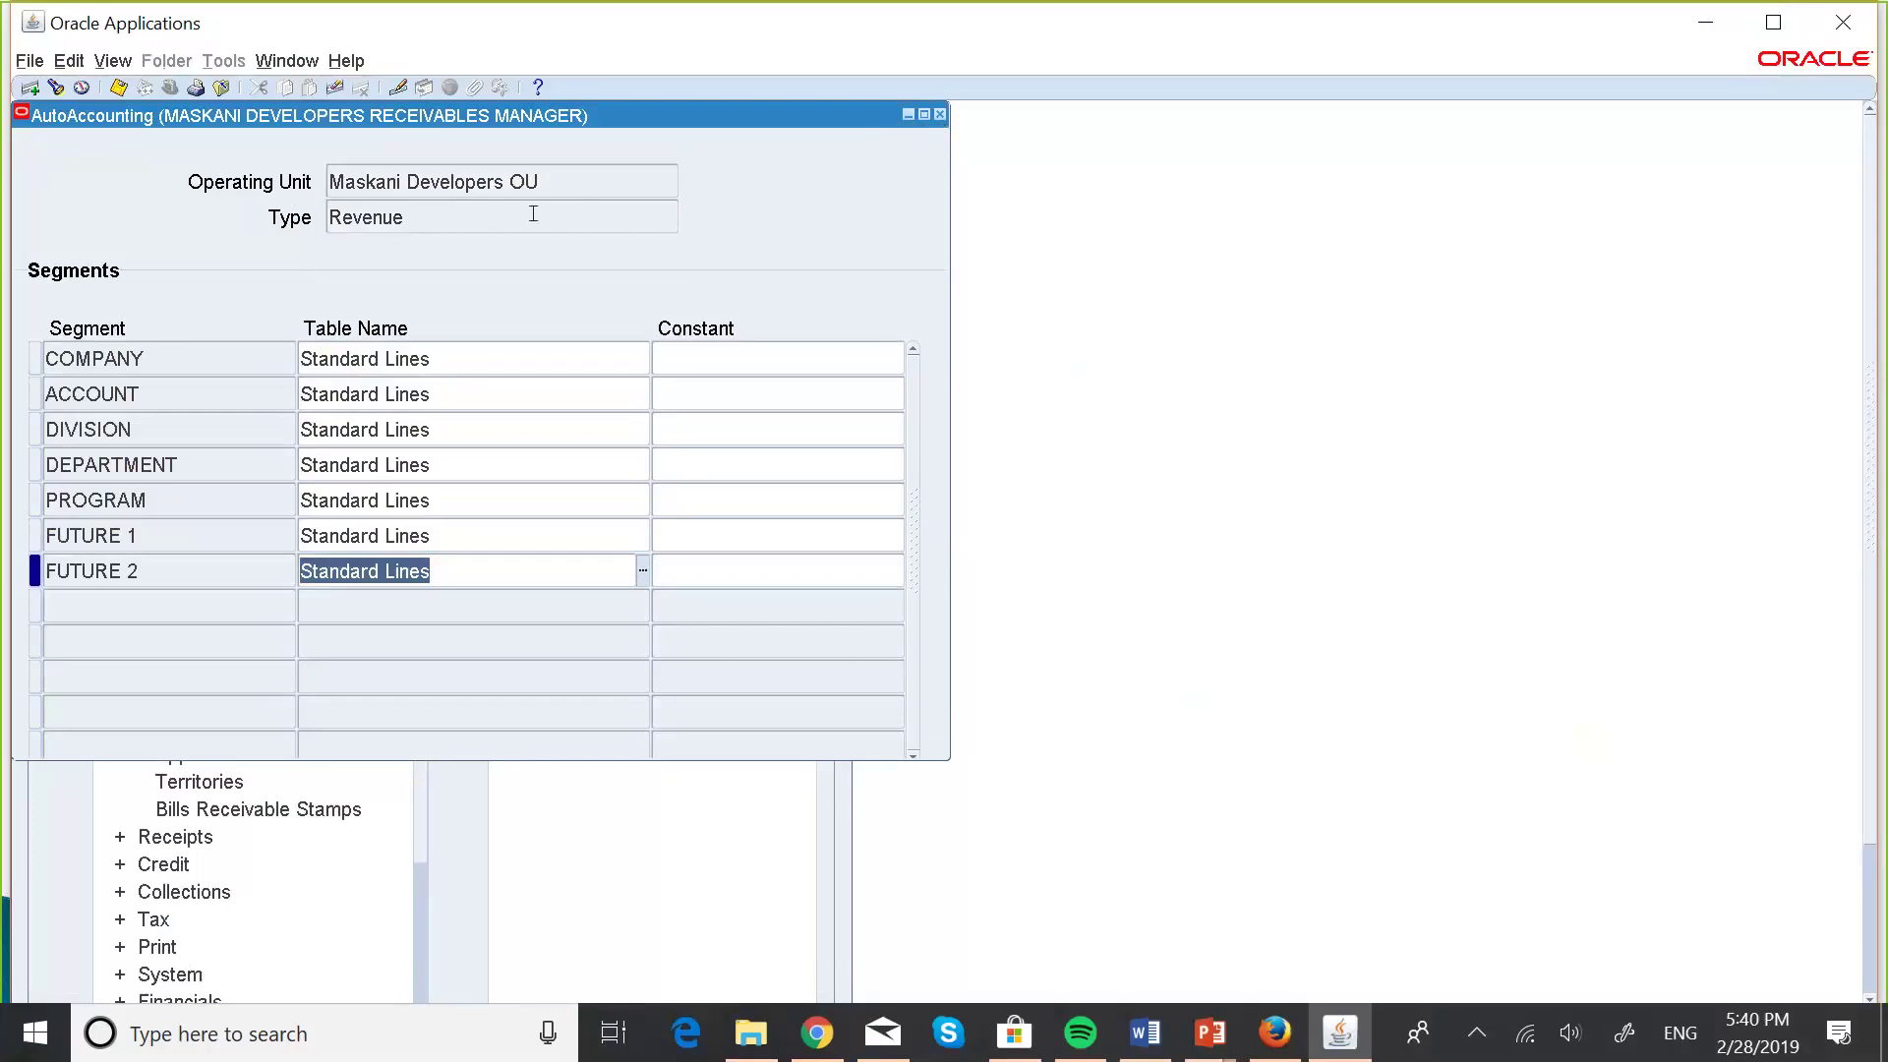
{"action": "left_click", "coordinate": [942, 117]}
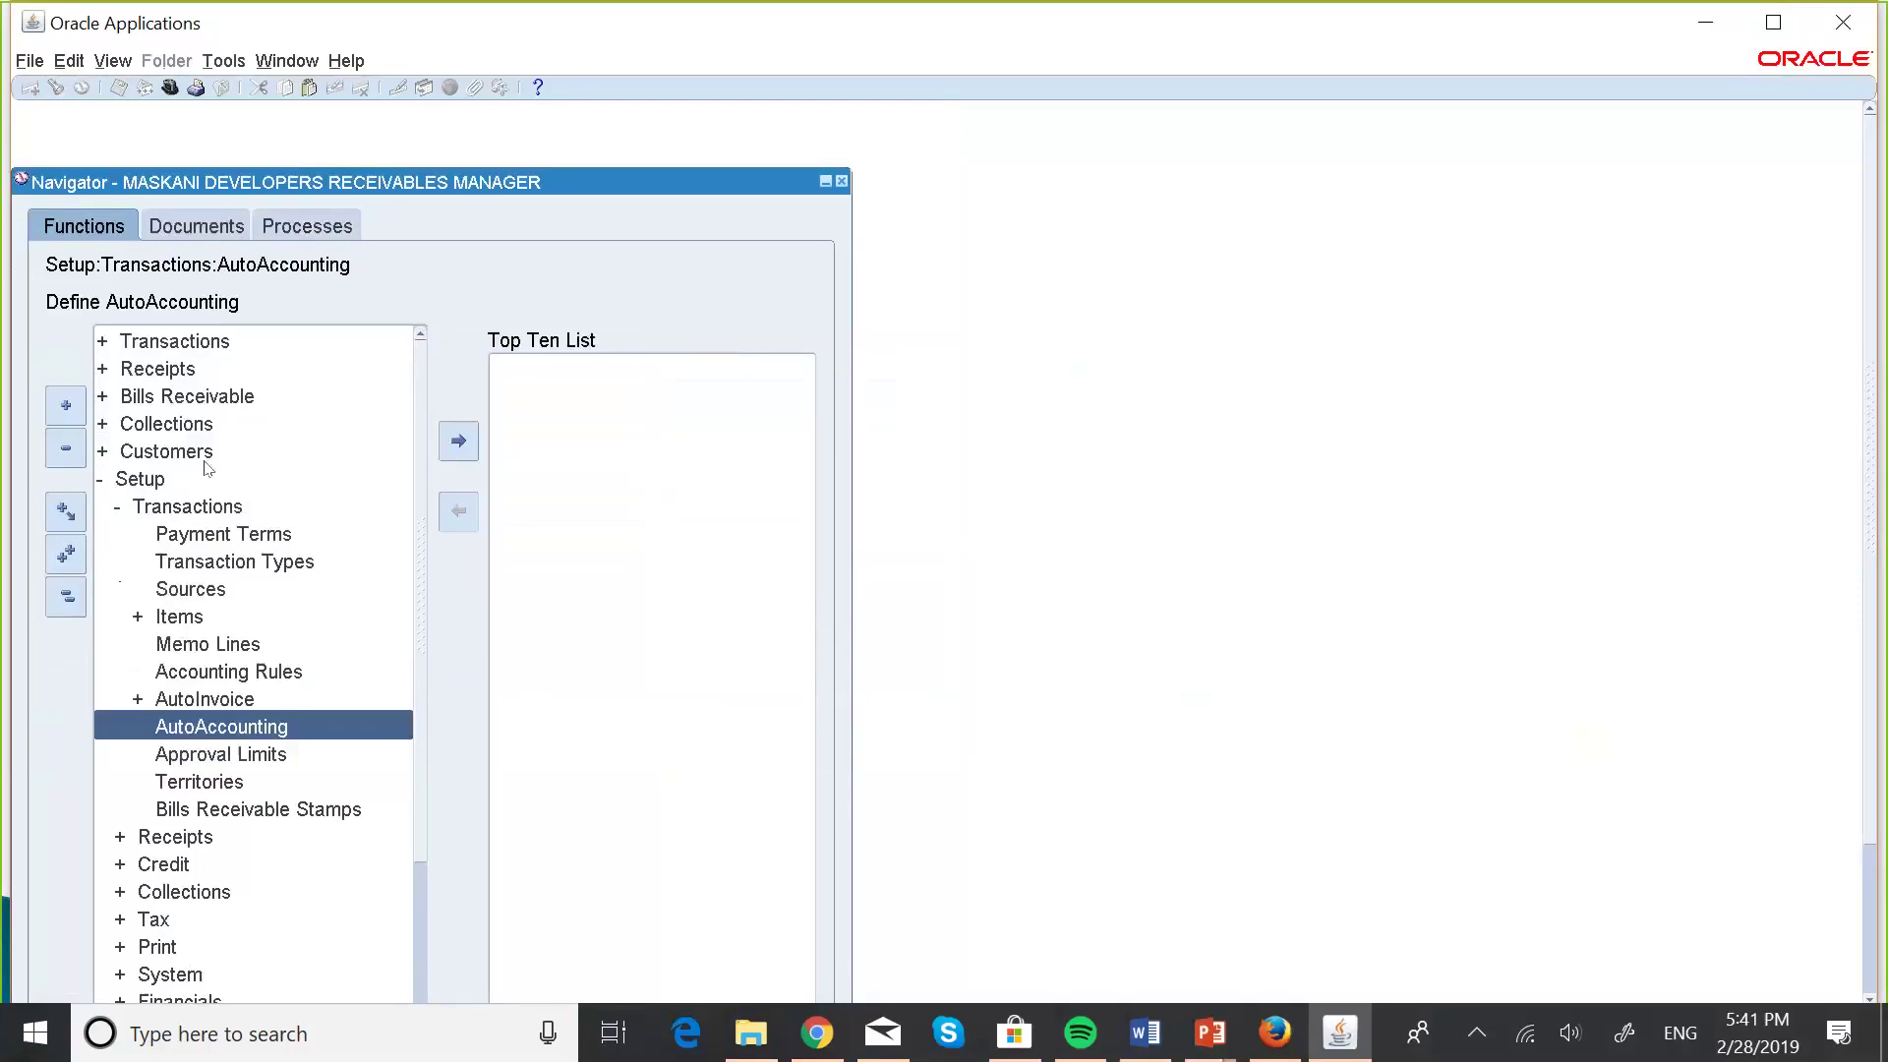
- Collapse the Setup functions and open the Transactions entry form, declining to block the Java components
{"action": "left_click", "coordinate": [66, 595]}
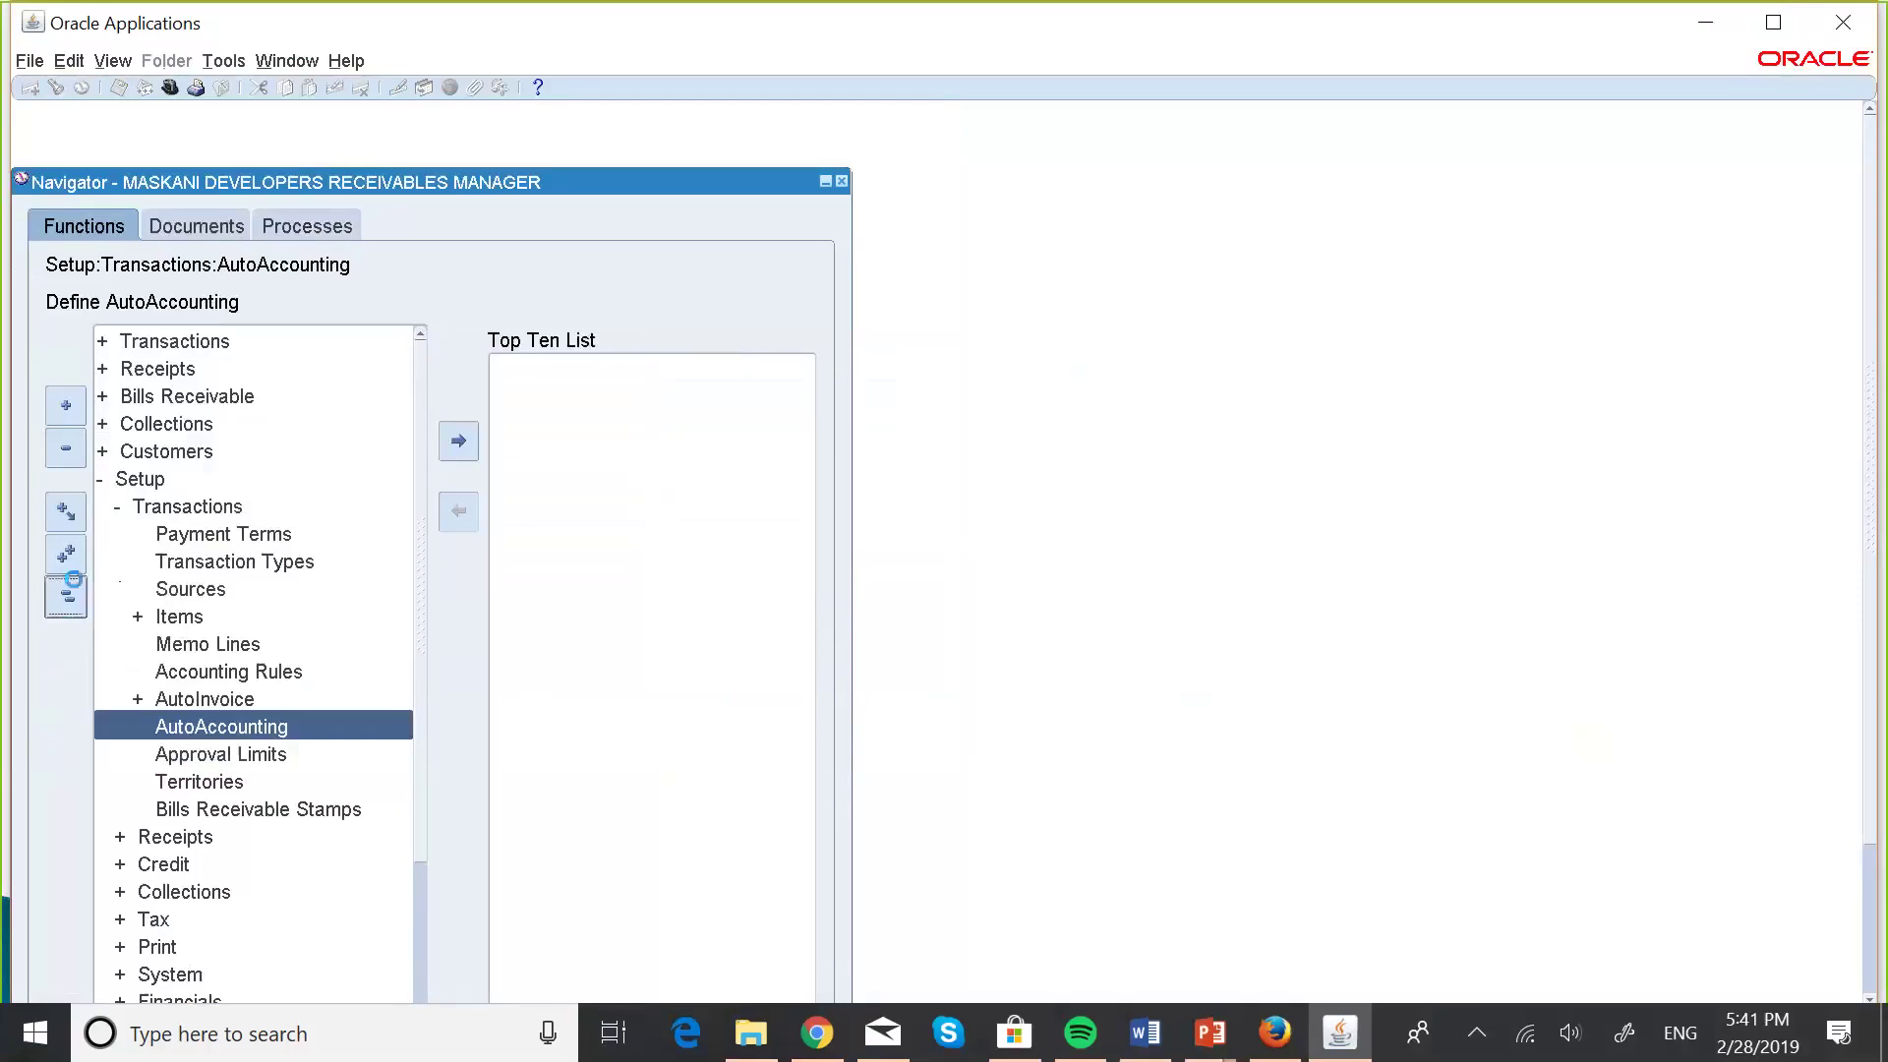
{"action": "double_click", "coordinate": [164, 344]}
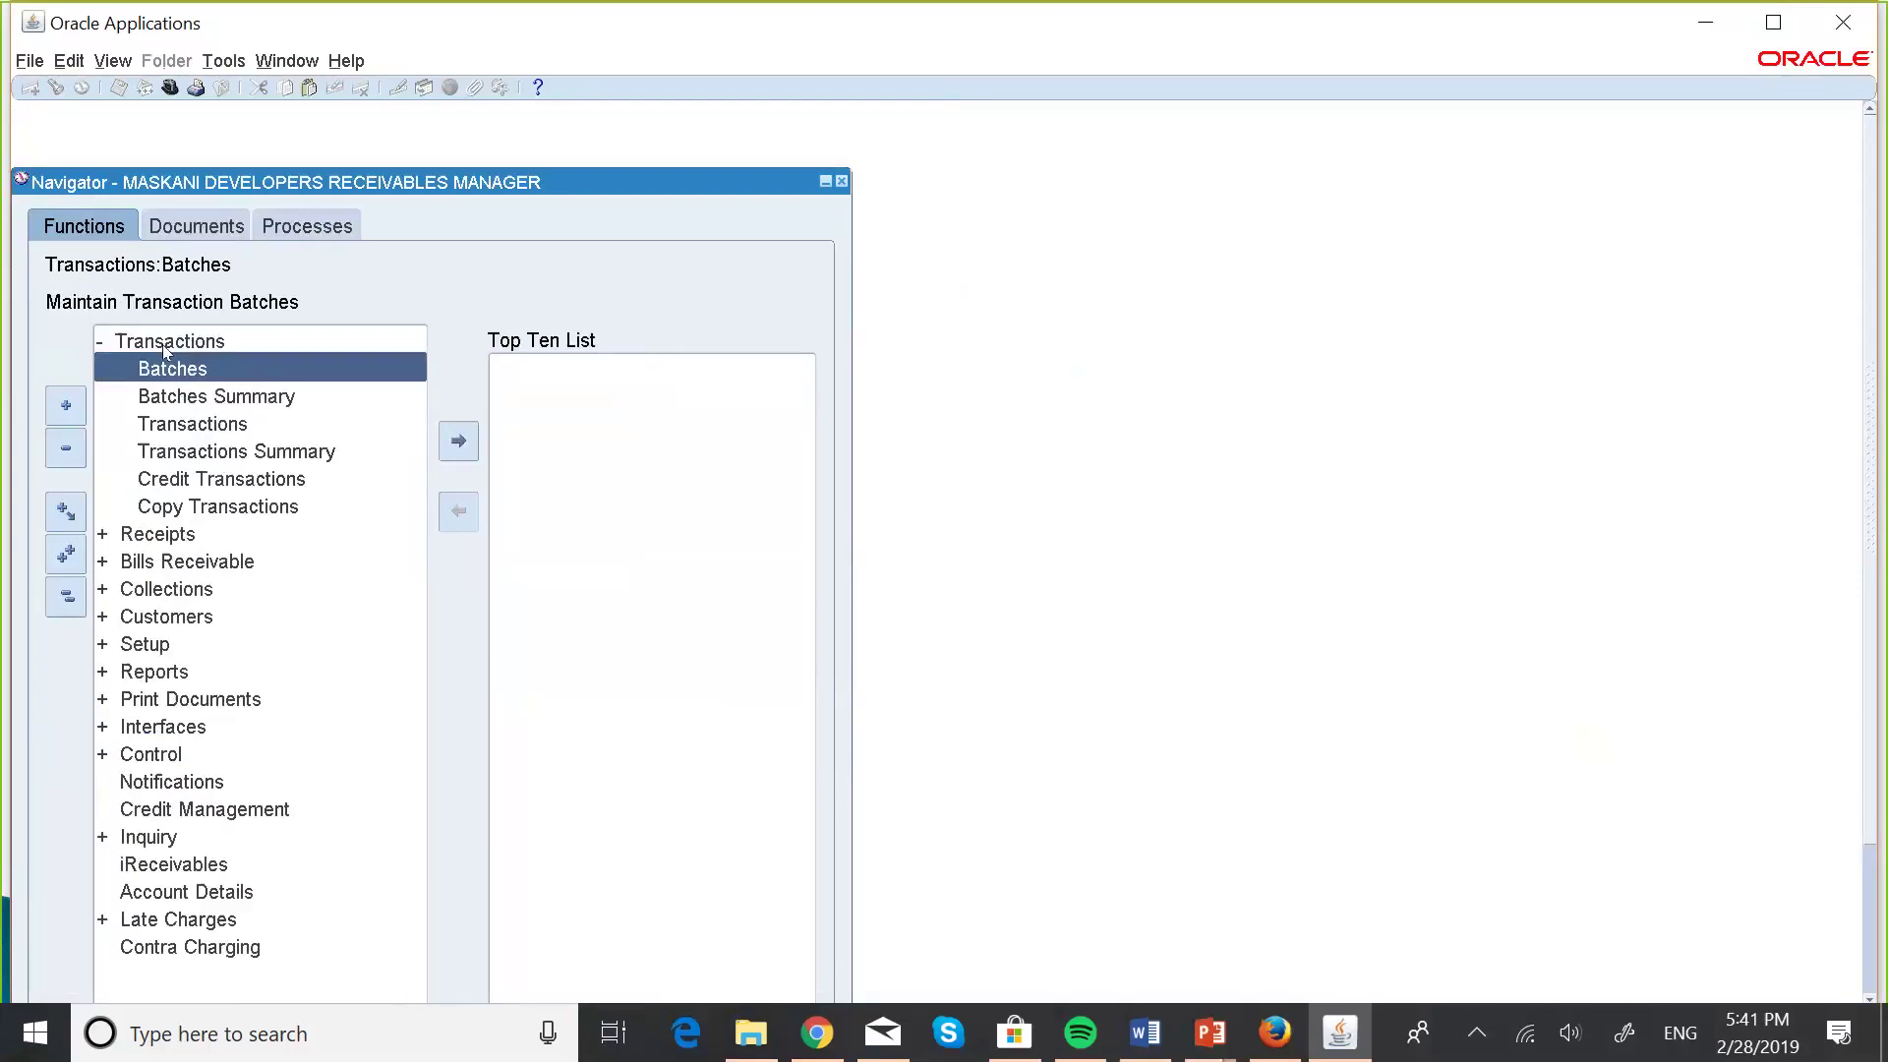
{"action": "key", "text": "Down"}
{"action": "key", "text": "Down"}
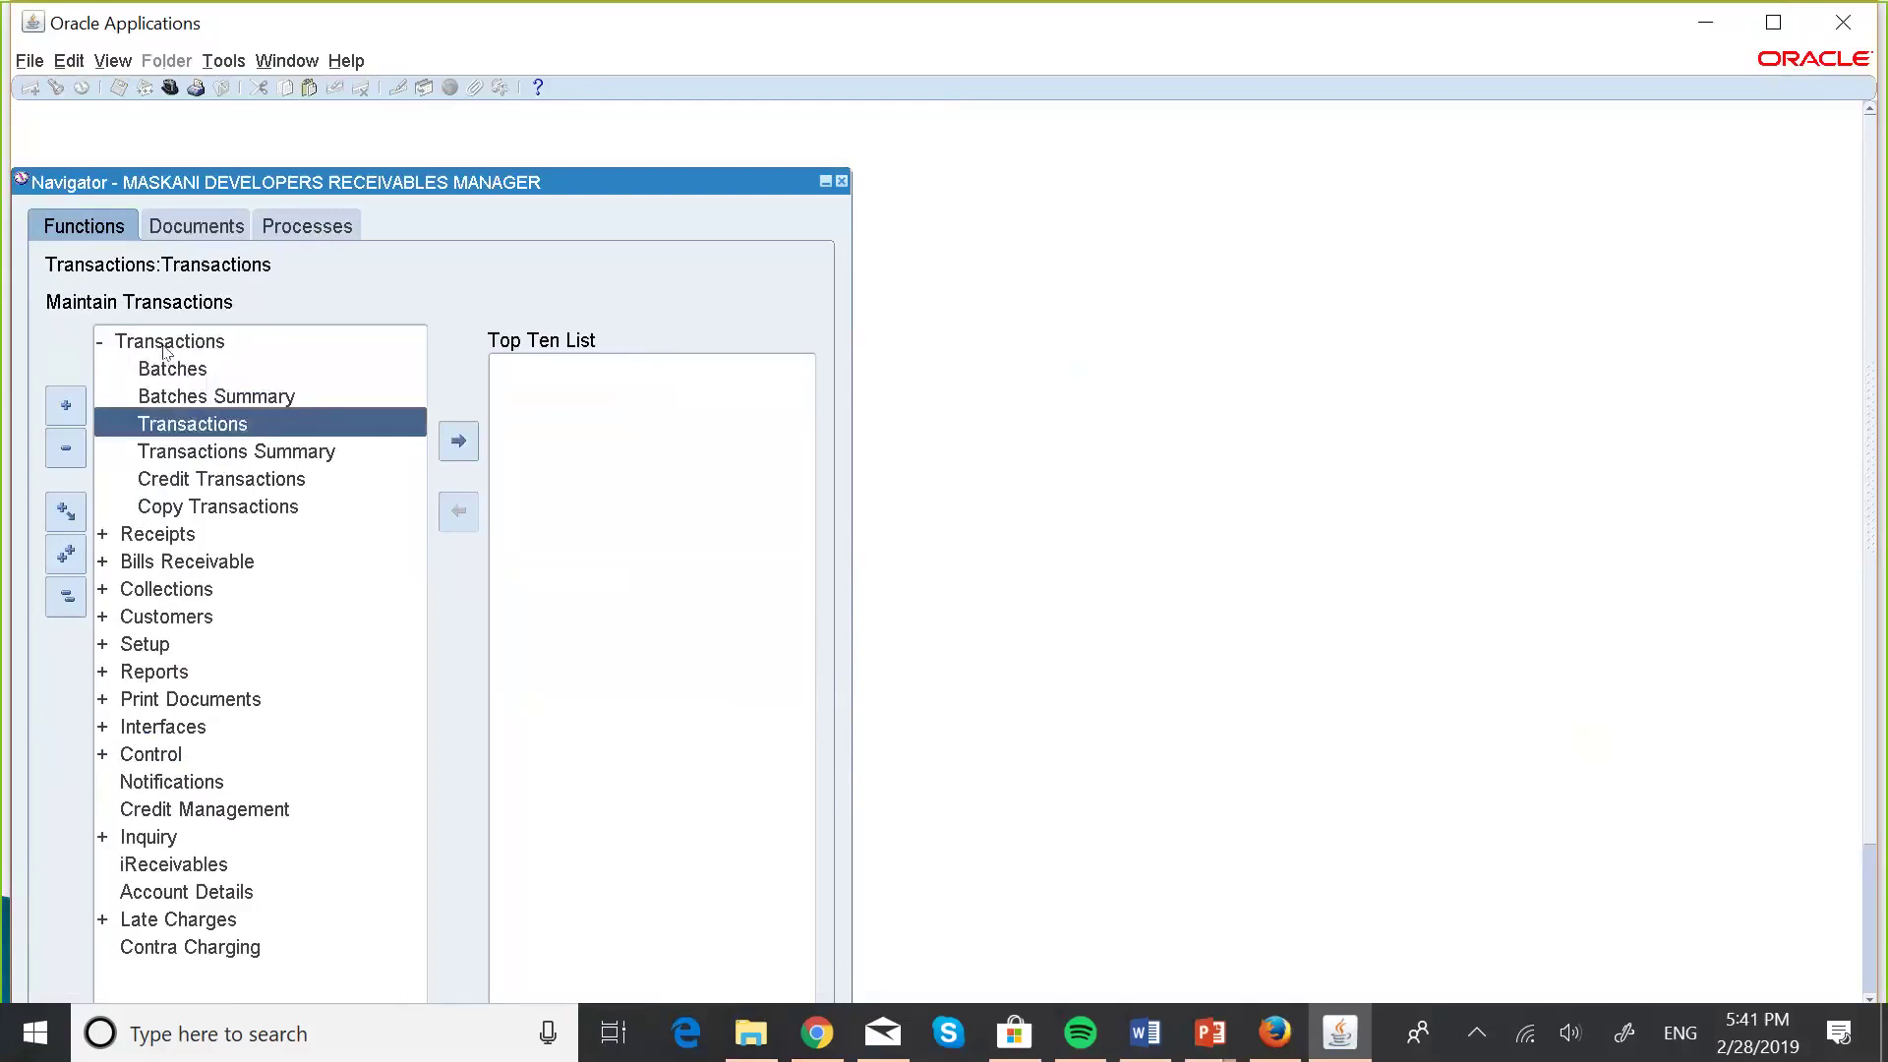
{"action": "key", "text": "Return"}
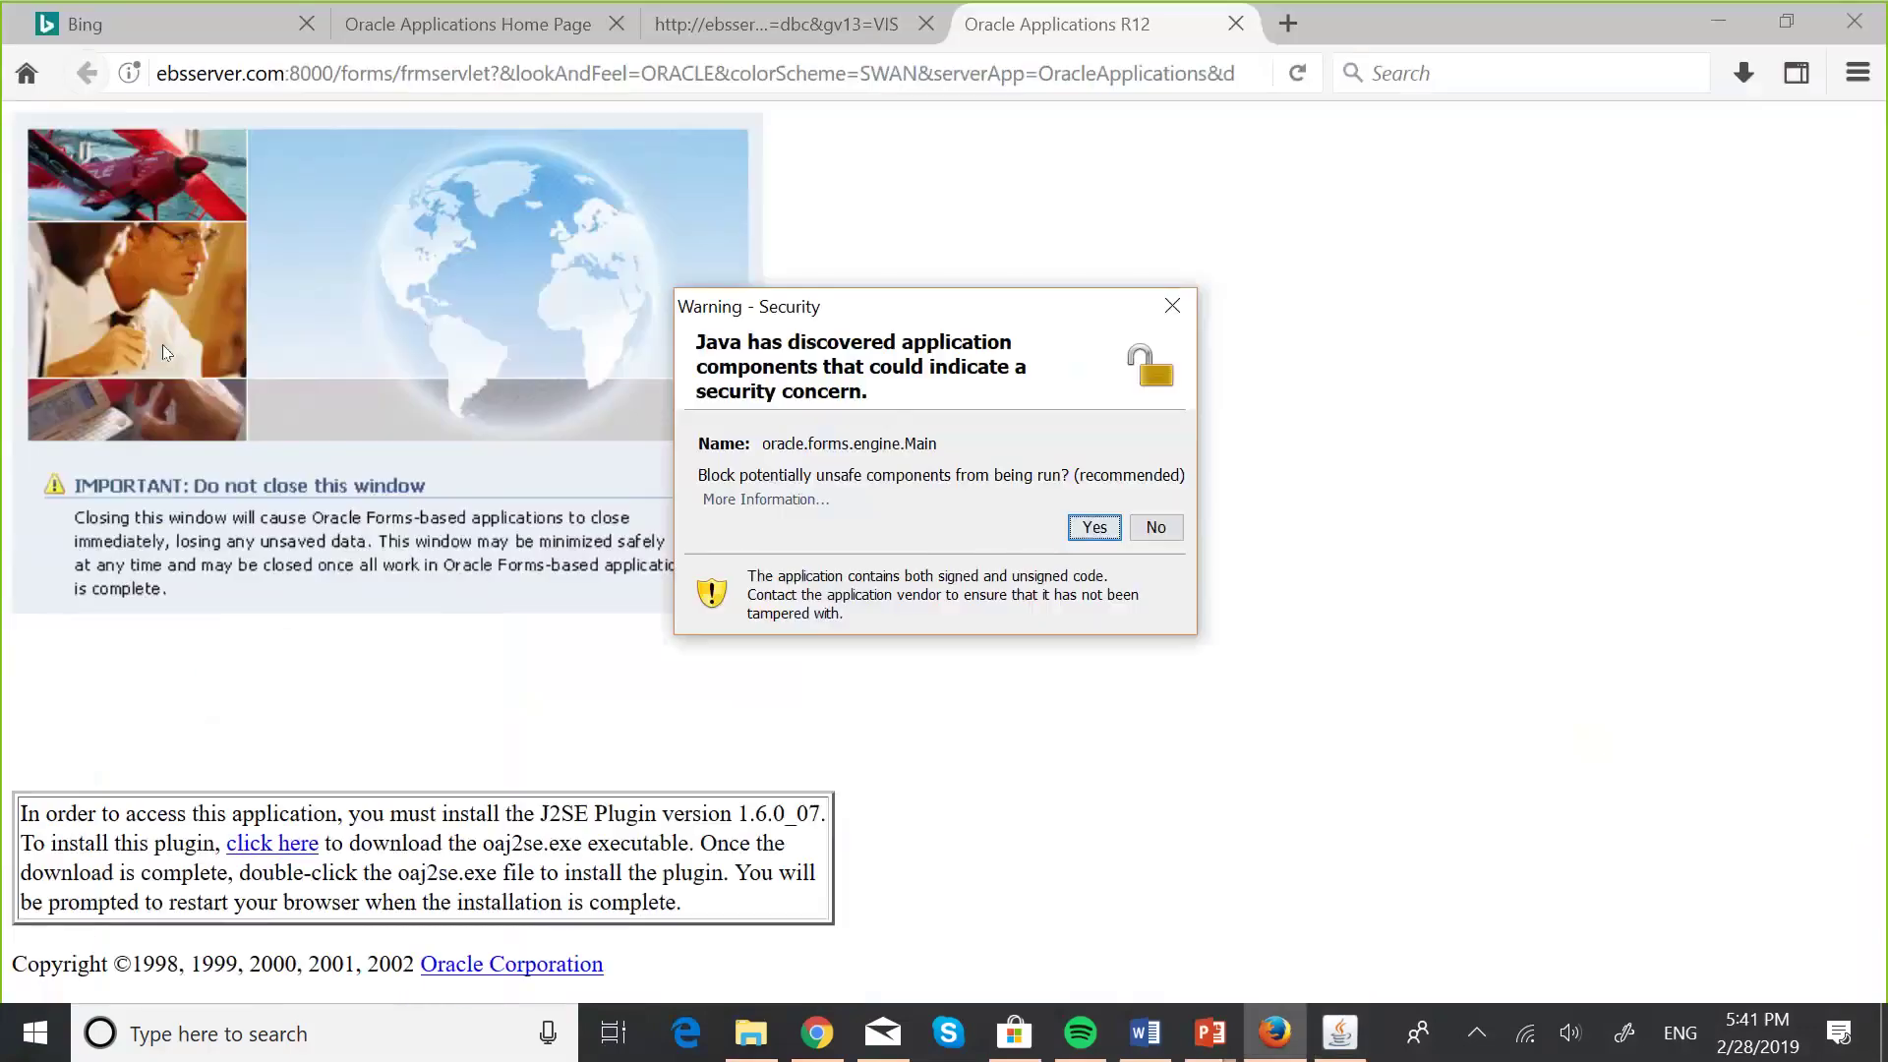
{"action": "left_click", "coordinate": [1158, 531]}
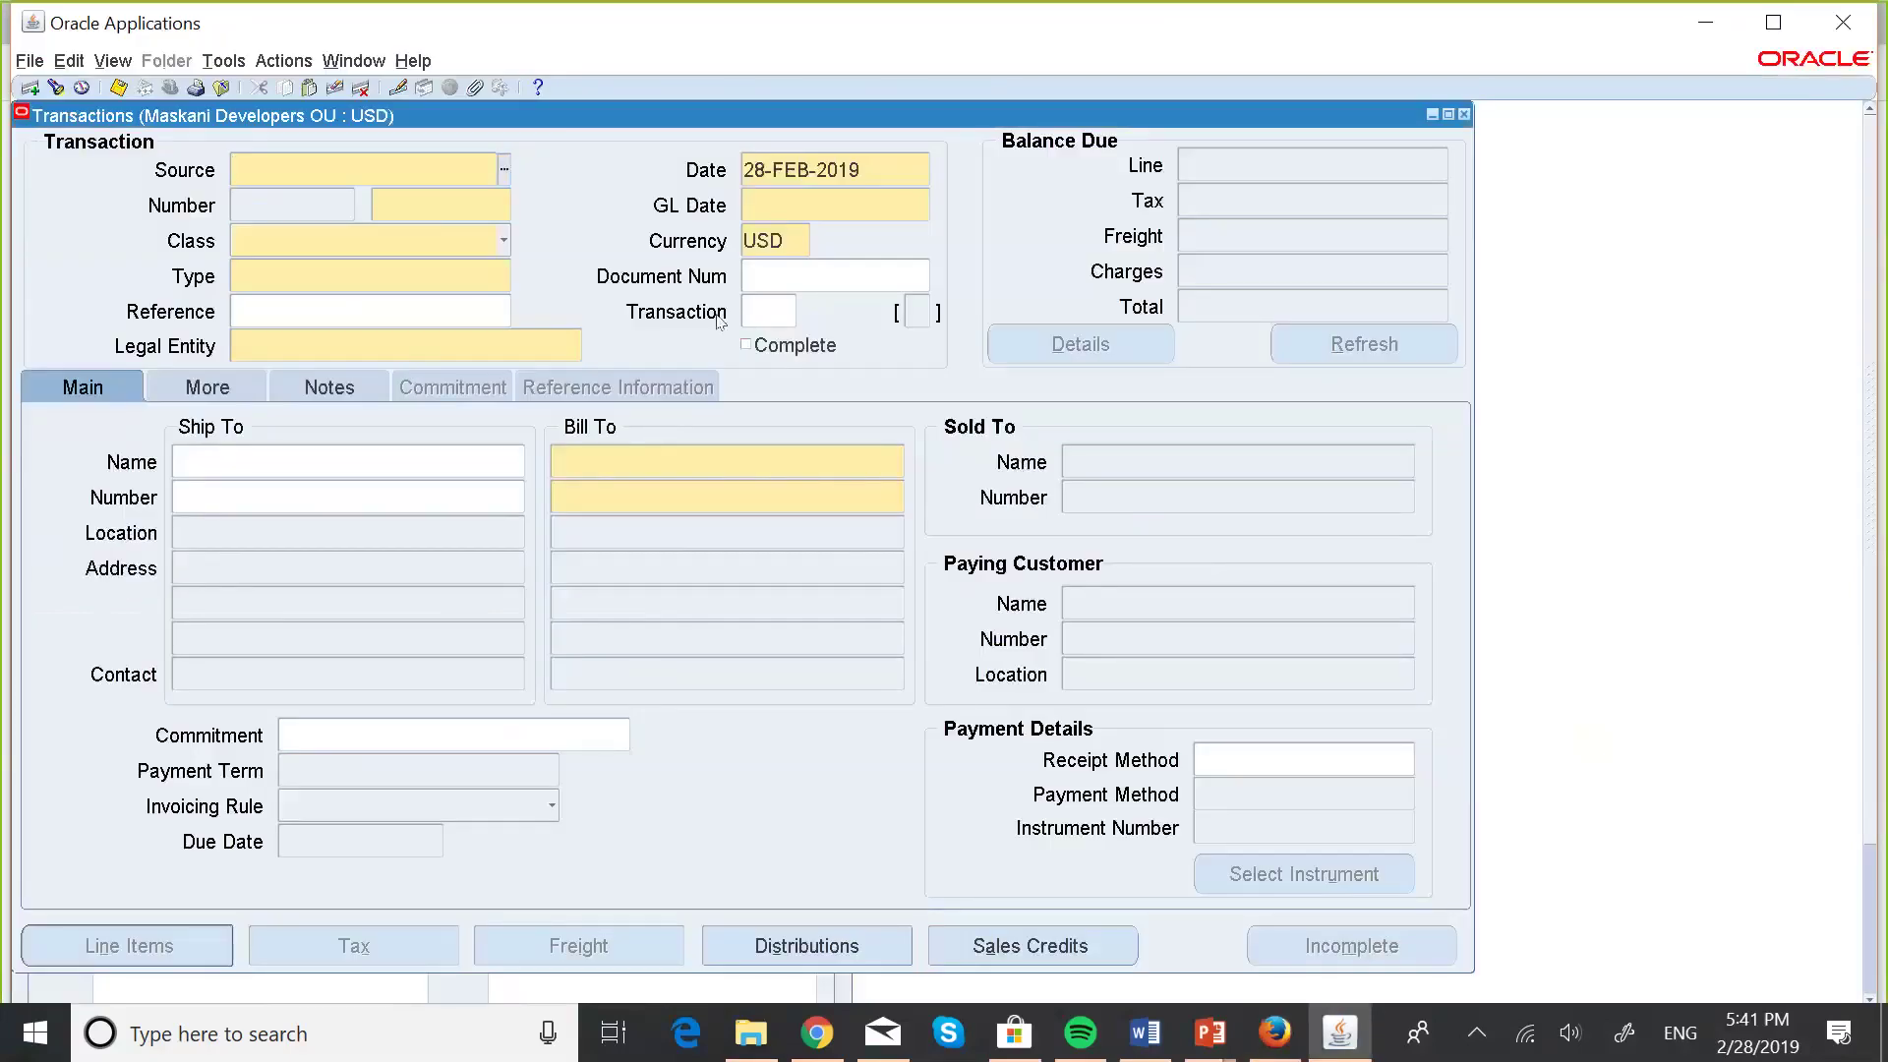
- Choose Maskani Developers Manual as the source of the new transaction
{"action": "left_click", "coordinate": [504, 169]}
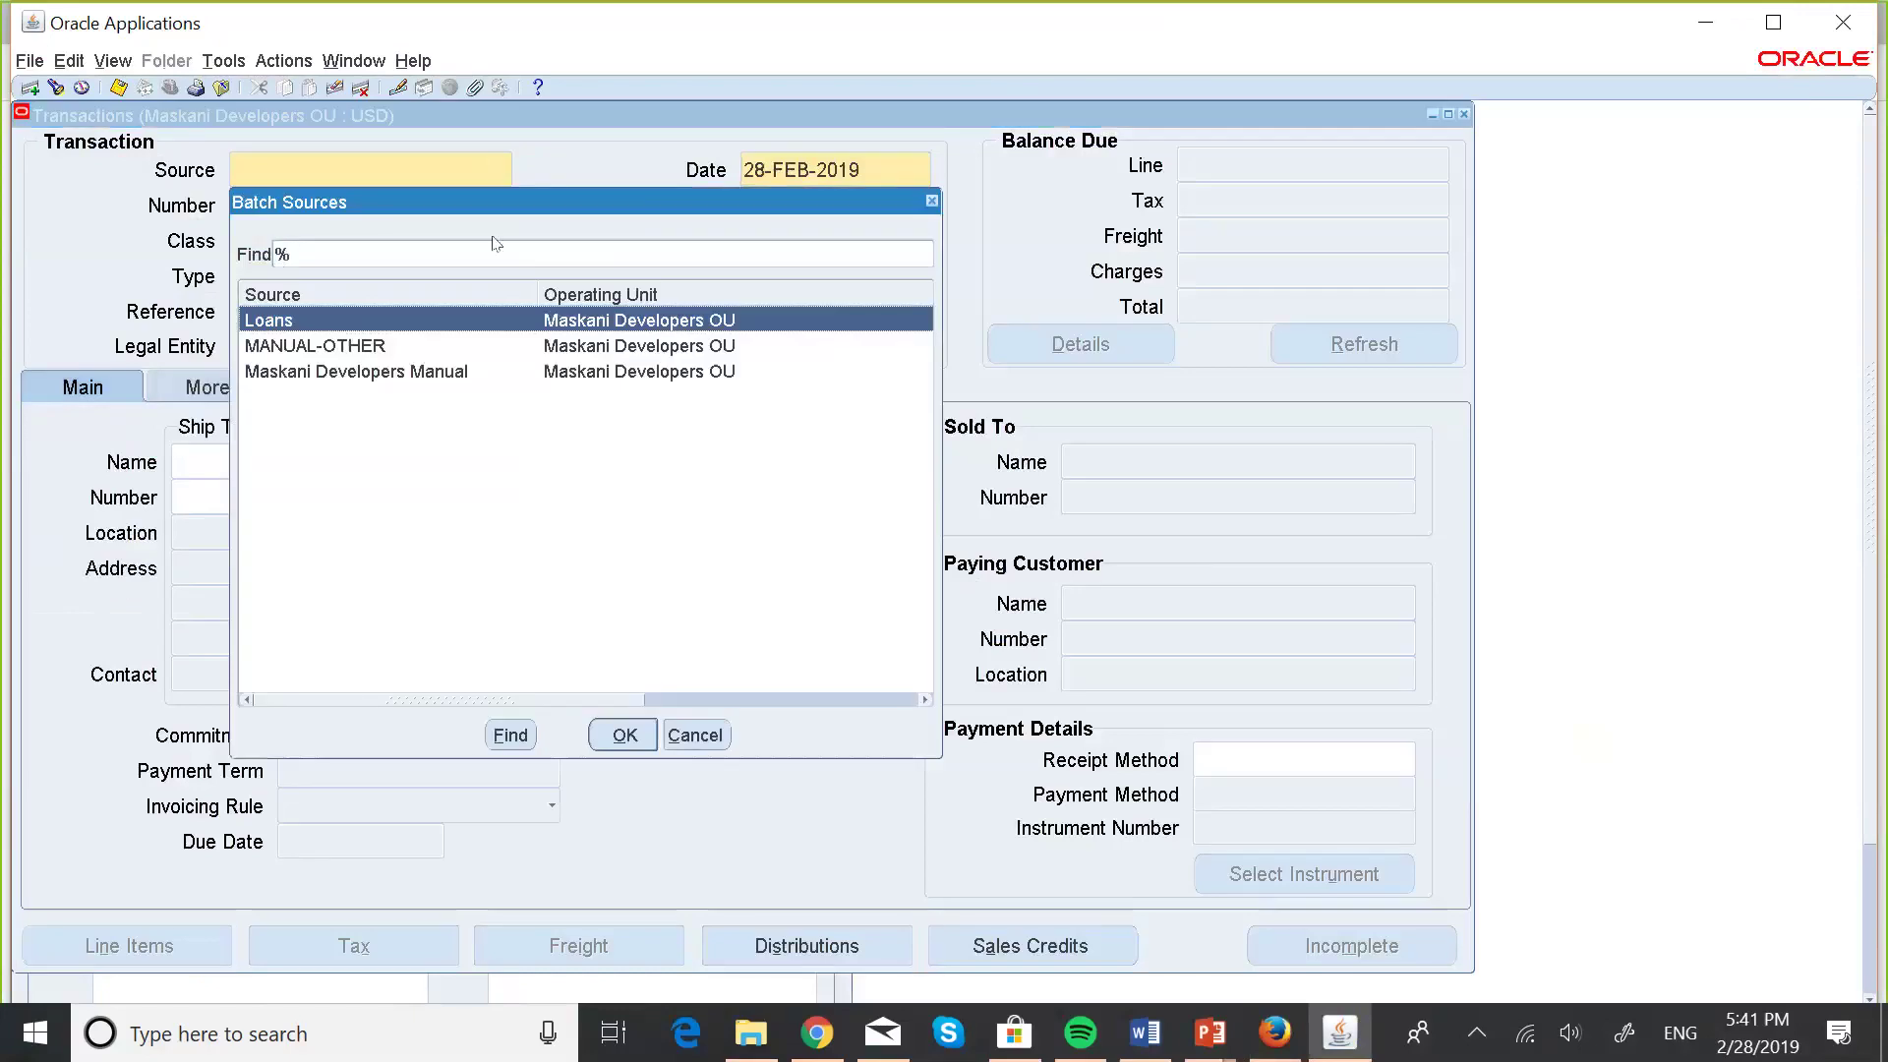
{"action": "left_click", "coordinate": [354, 375]}
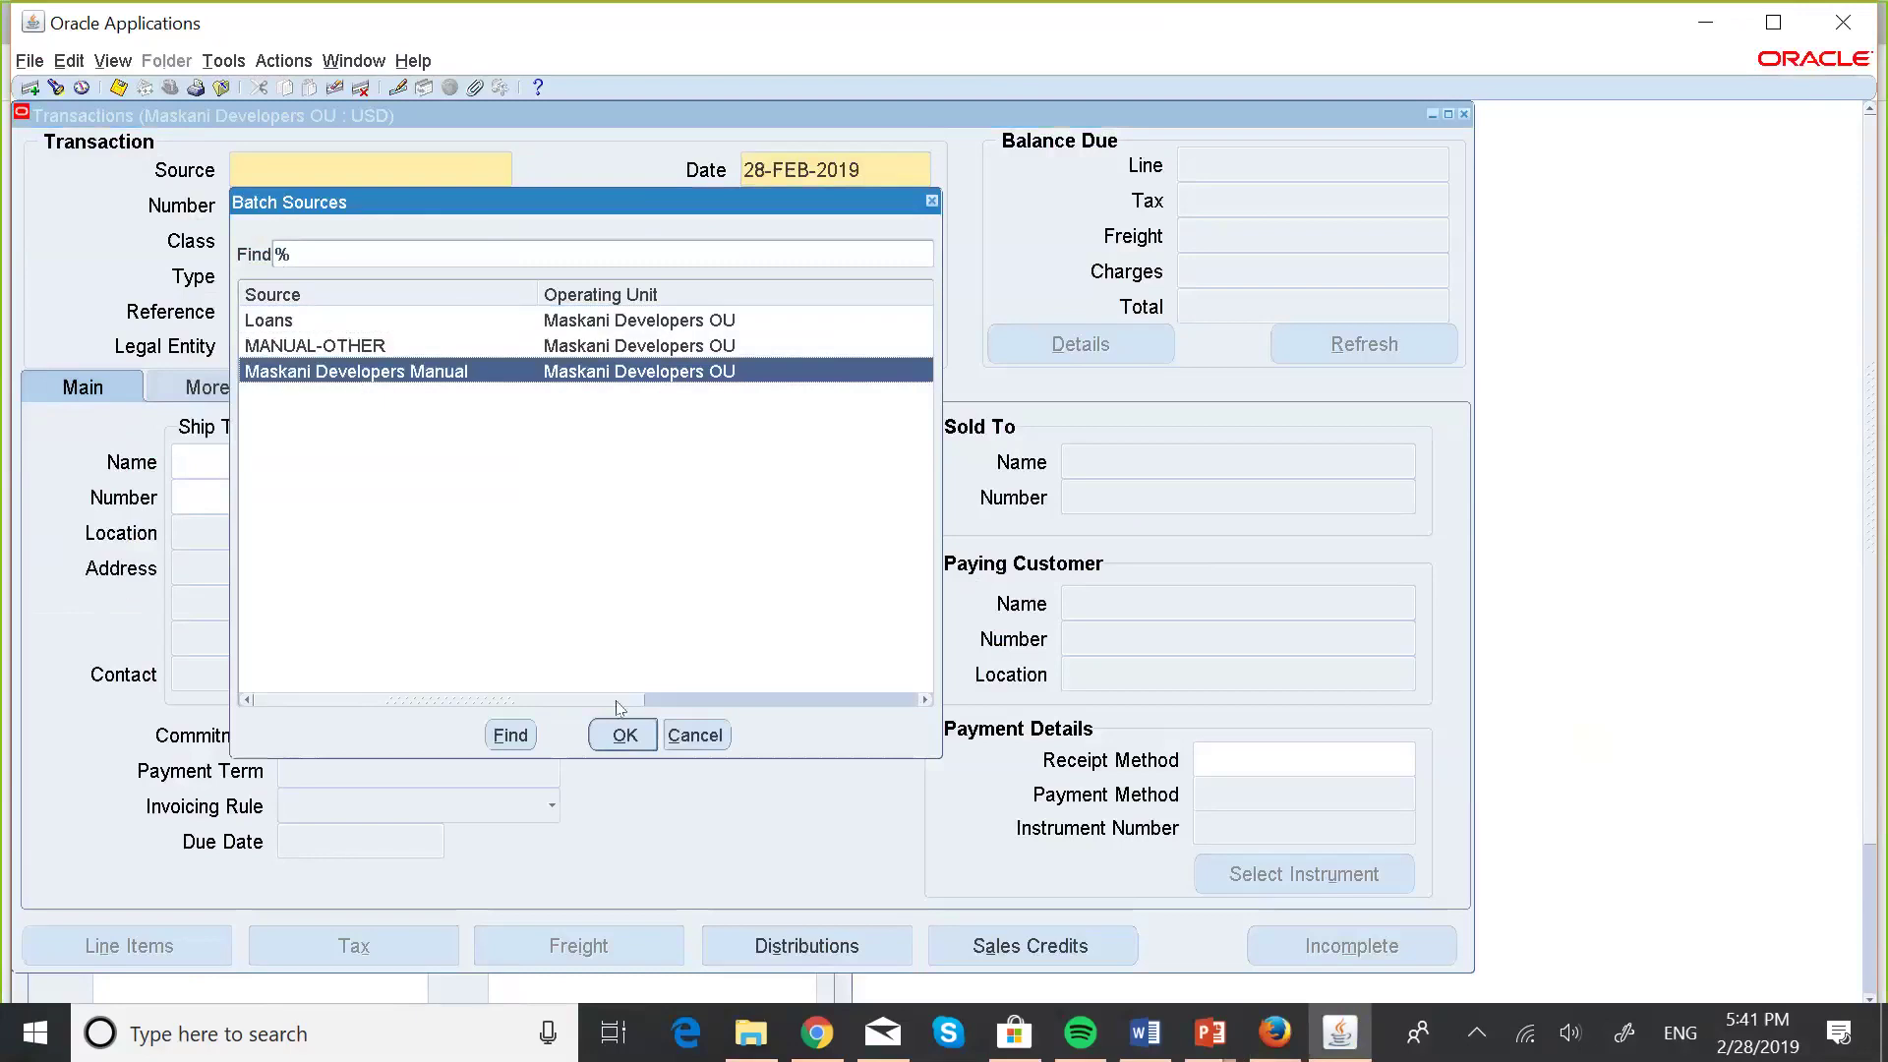
{"action": "left_click", "coordinate": [625, 733]}
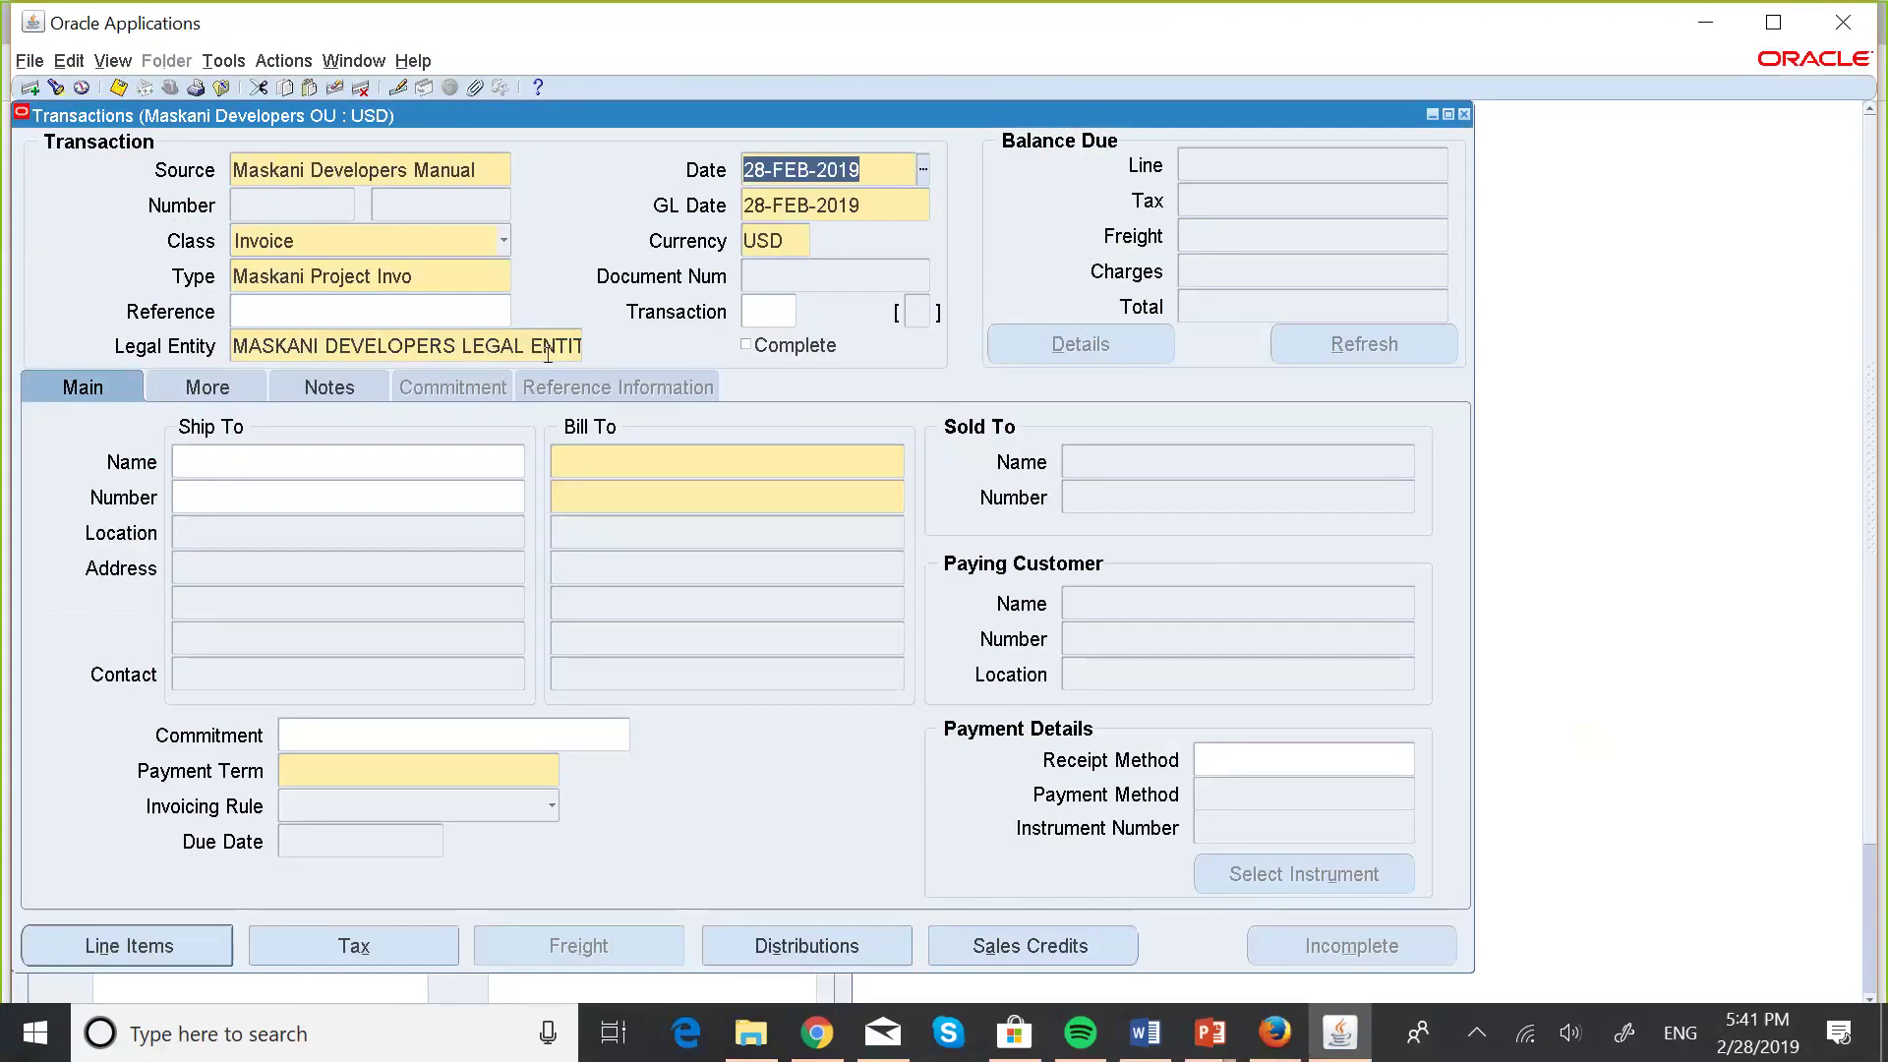
- Set the invoice's bill-to customer to Real-Mart Stores, looking it up with "Rea"
{"action": "left_click", "coordinate": [595, 454]}
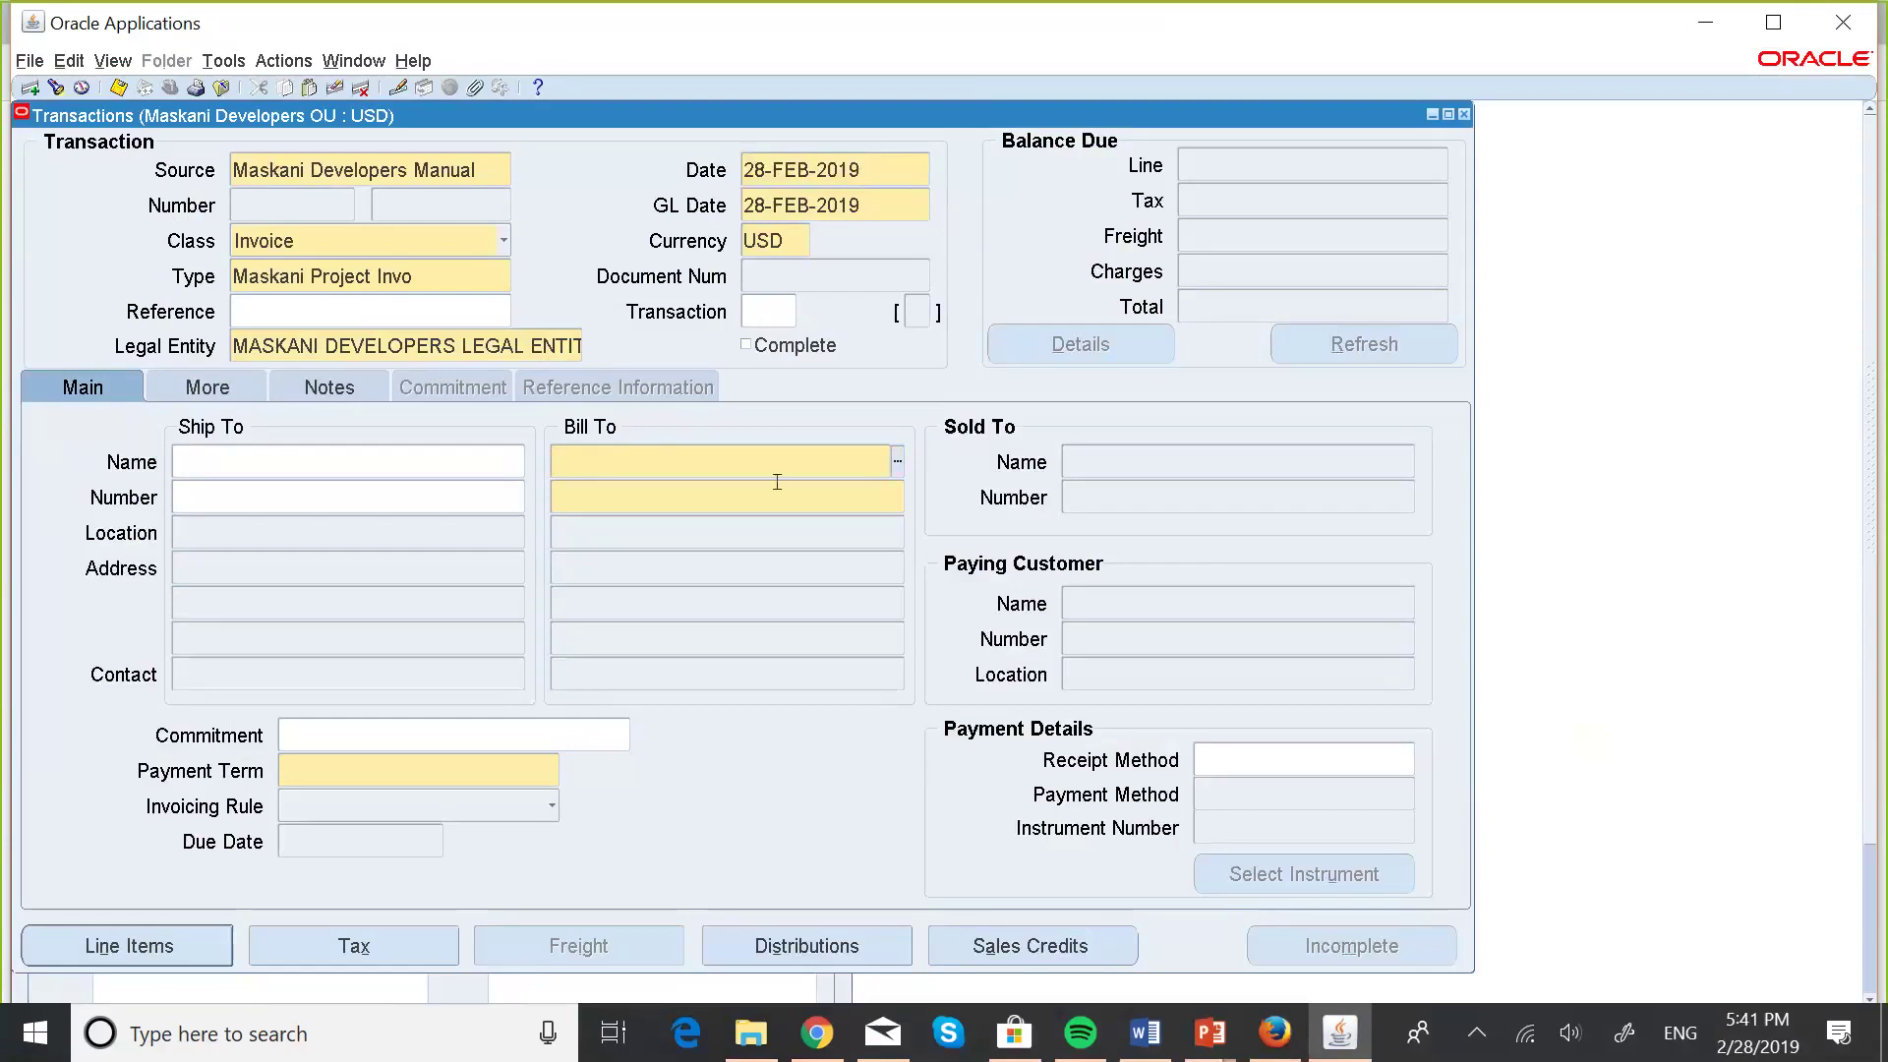
{"action": "key", "text": "Caps_Lock"}
{"action": "type", "text": "R"}
{"action": "key", "text": "Caps_Lock"}
{"action": "type", "text": "ea"}
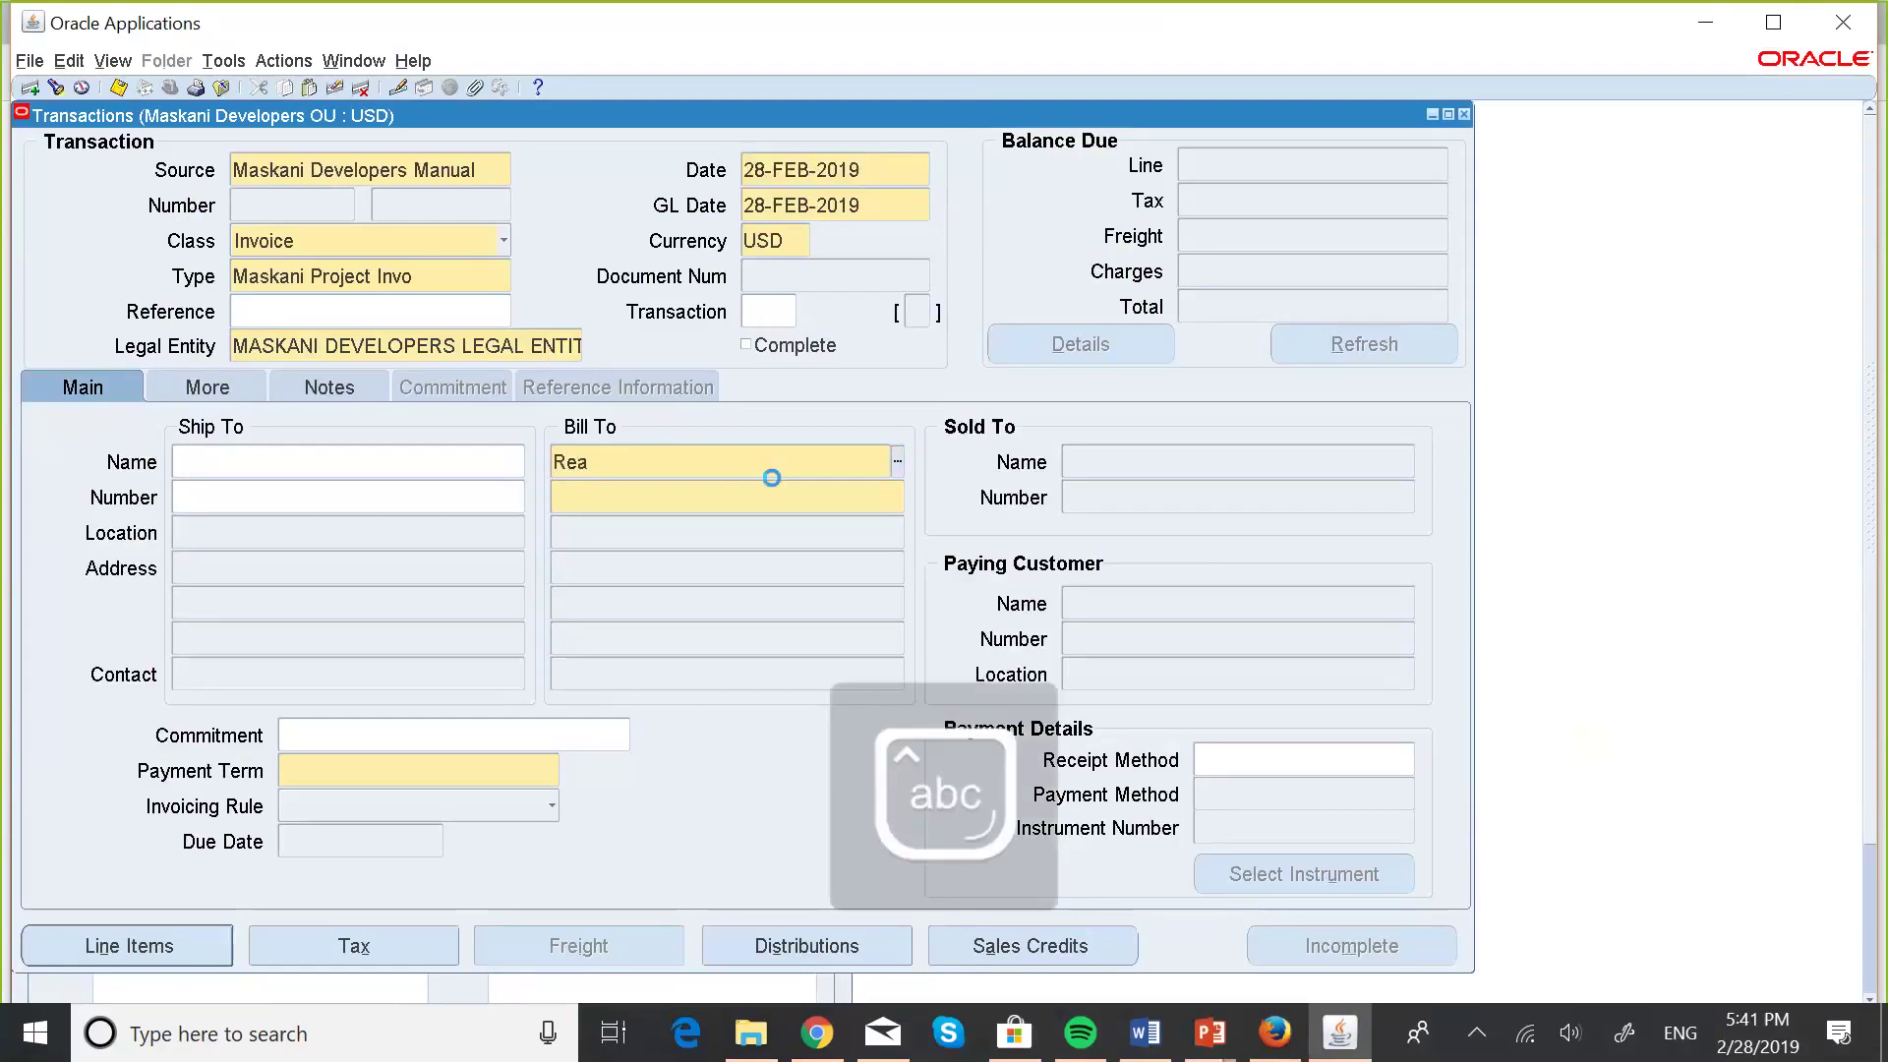
{"action": "key", "text": "Tab"}
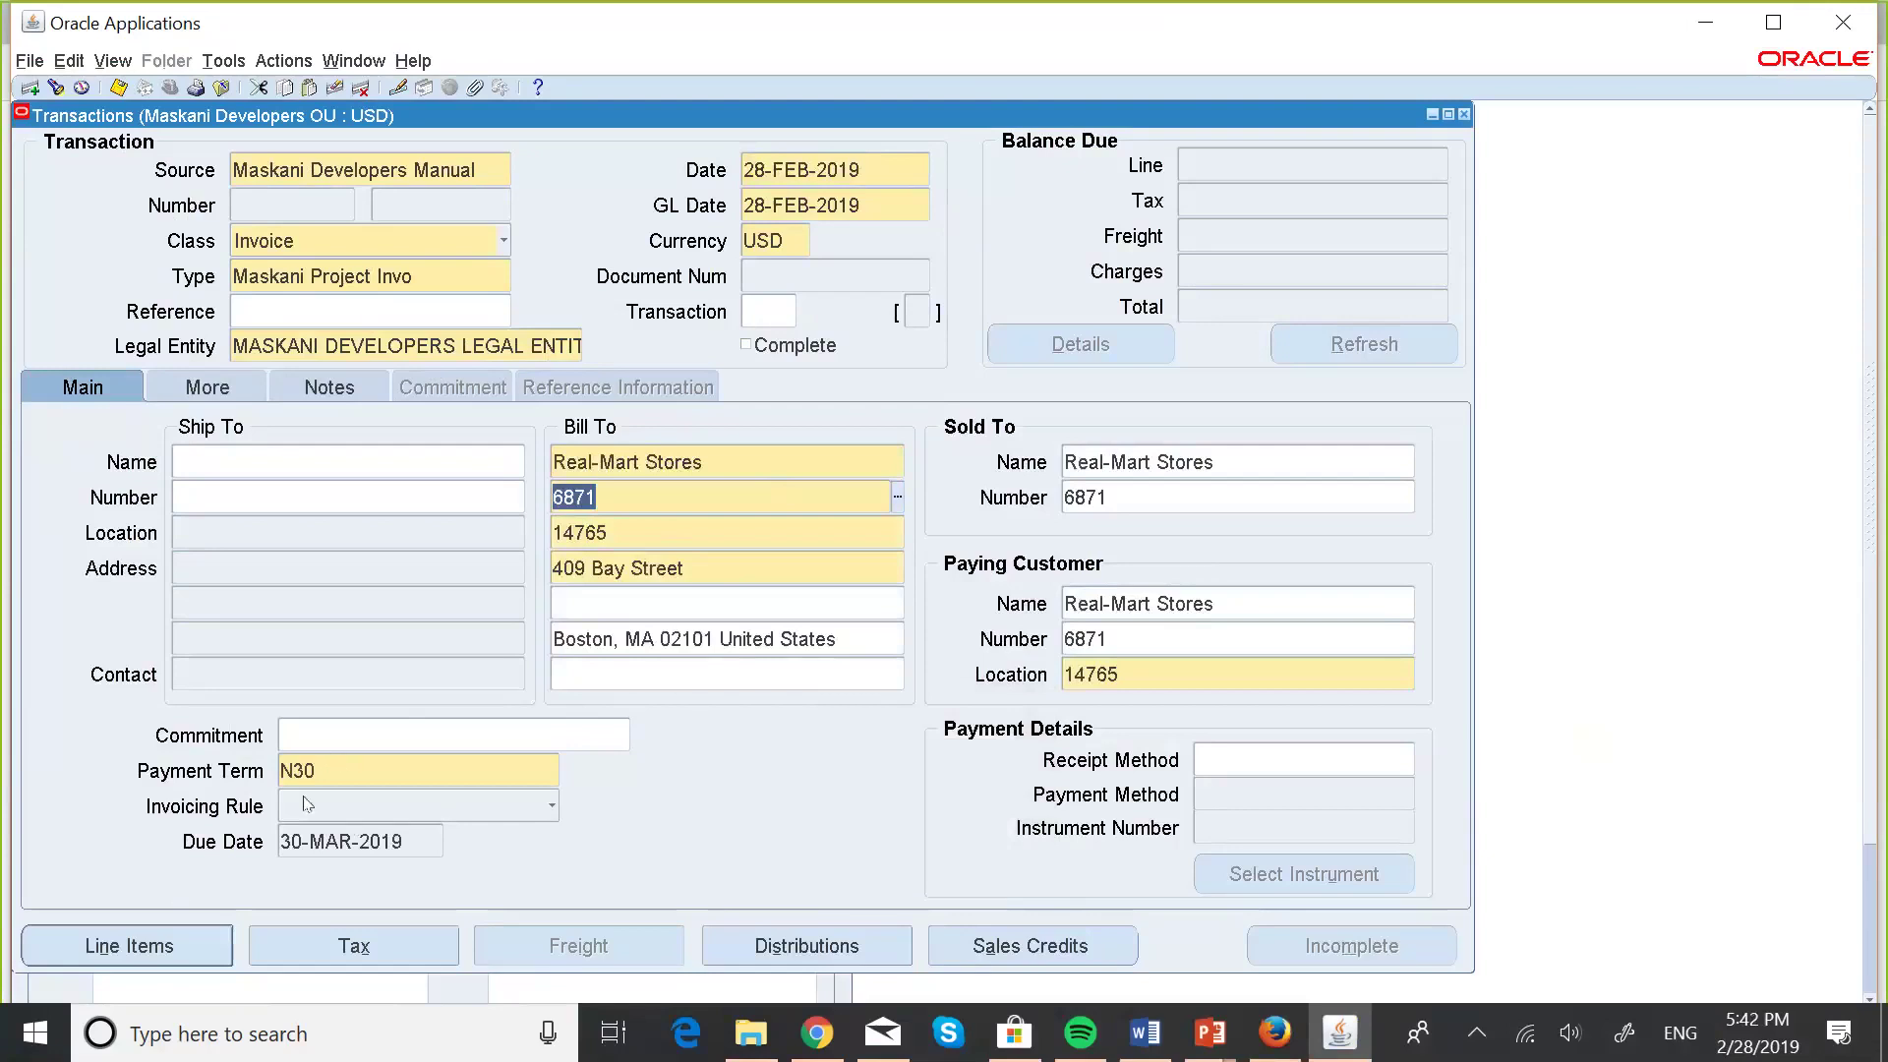
- Open the invoice's line items and set line 1's description to the standard memo line Consulting Services Revenue, searching for "Con%"
{"action": "left_click", "coordinate": [114, 946]}
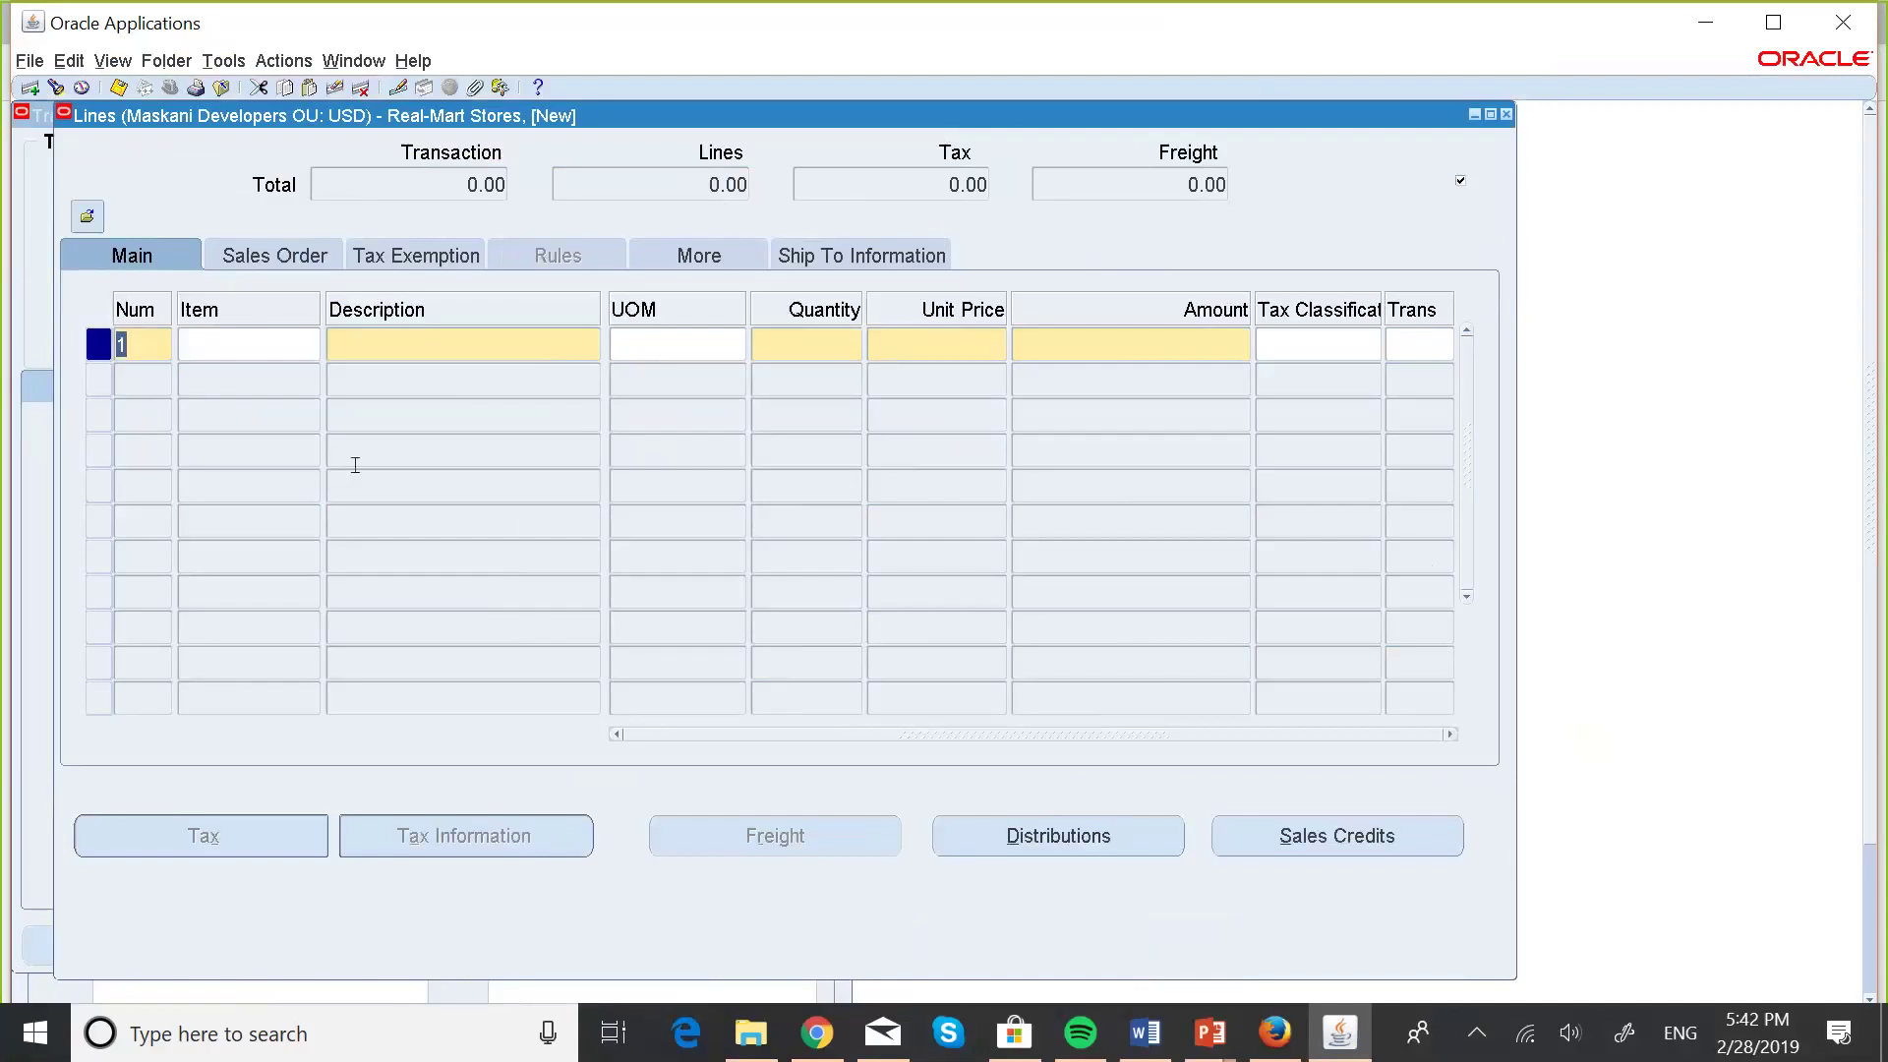
{"action": "left_click", "coordinate": [345, 337]}
{"action": "left_click", "coordinate": [593, 343]}
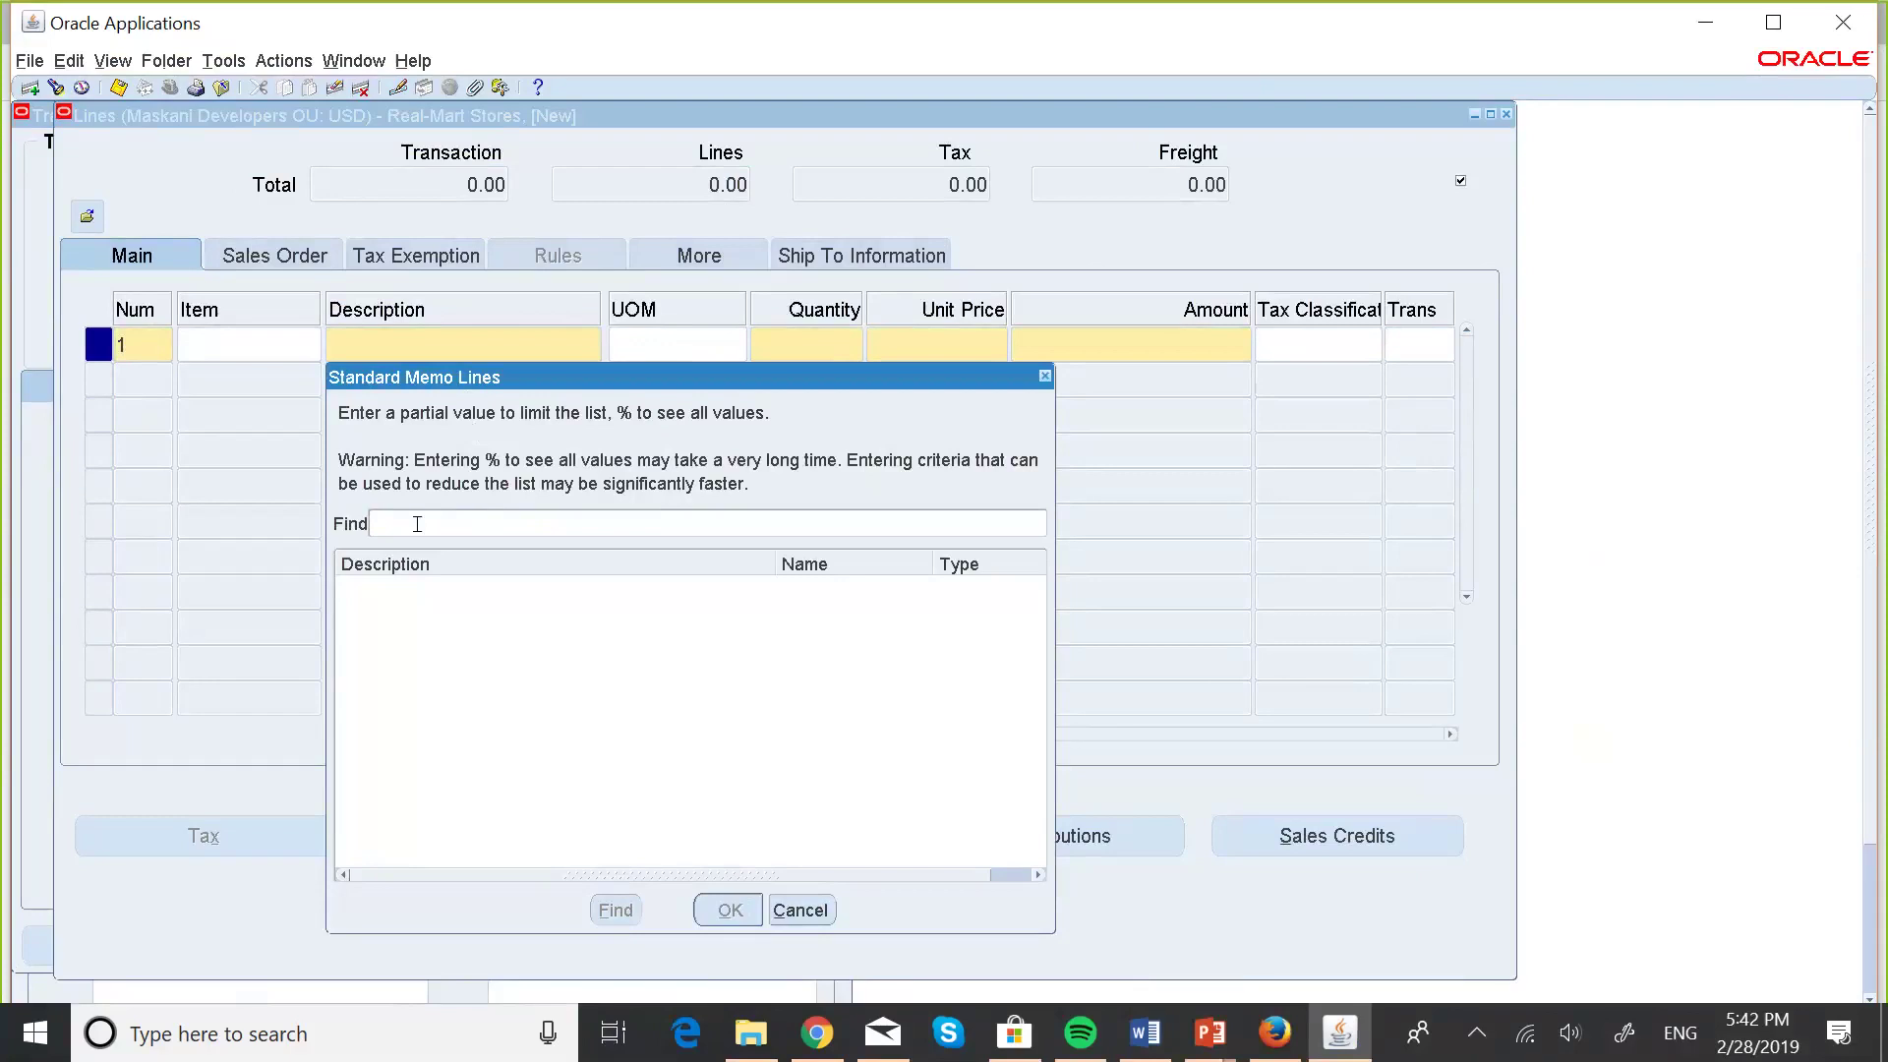
{"action": "key", "text": "Caps_Lock"}
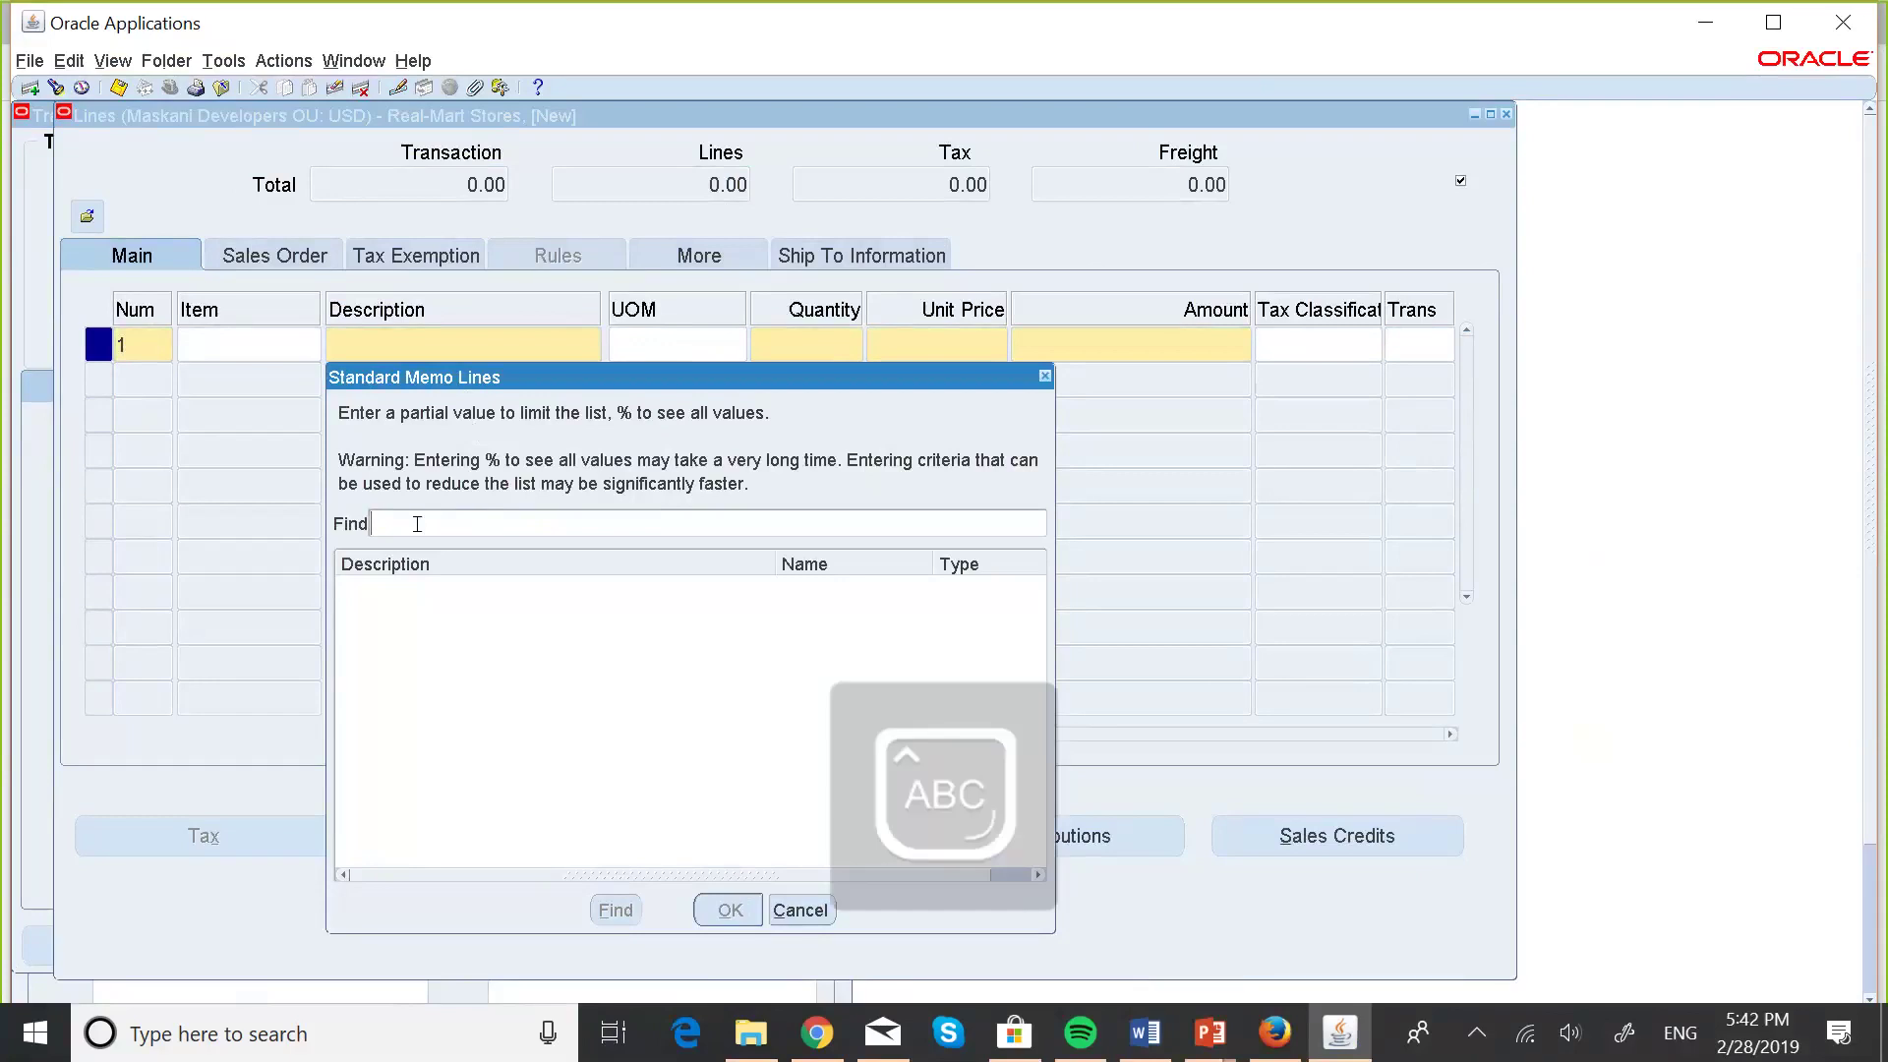
{"action": "type", "text": "C"}
{"action": "key", "text": "Caps_Lock"}
{"action": "type", "text": "on"}
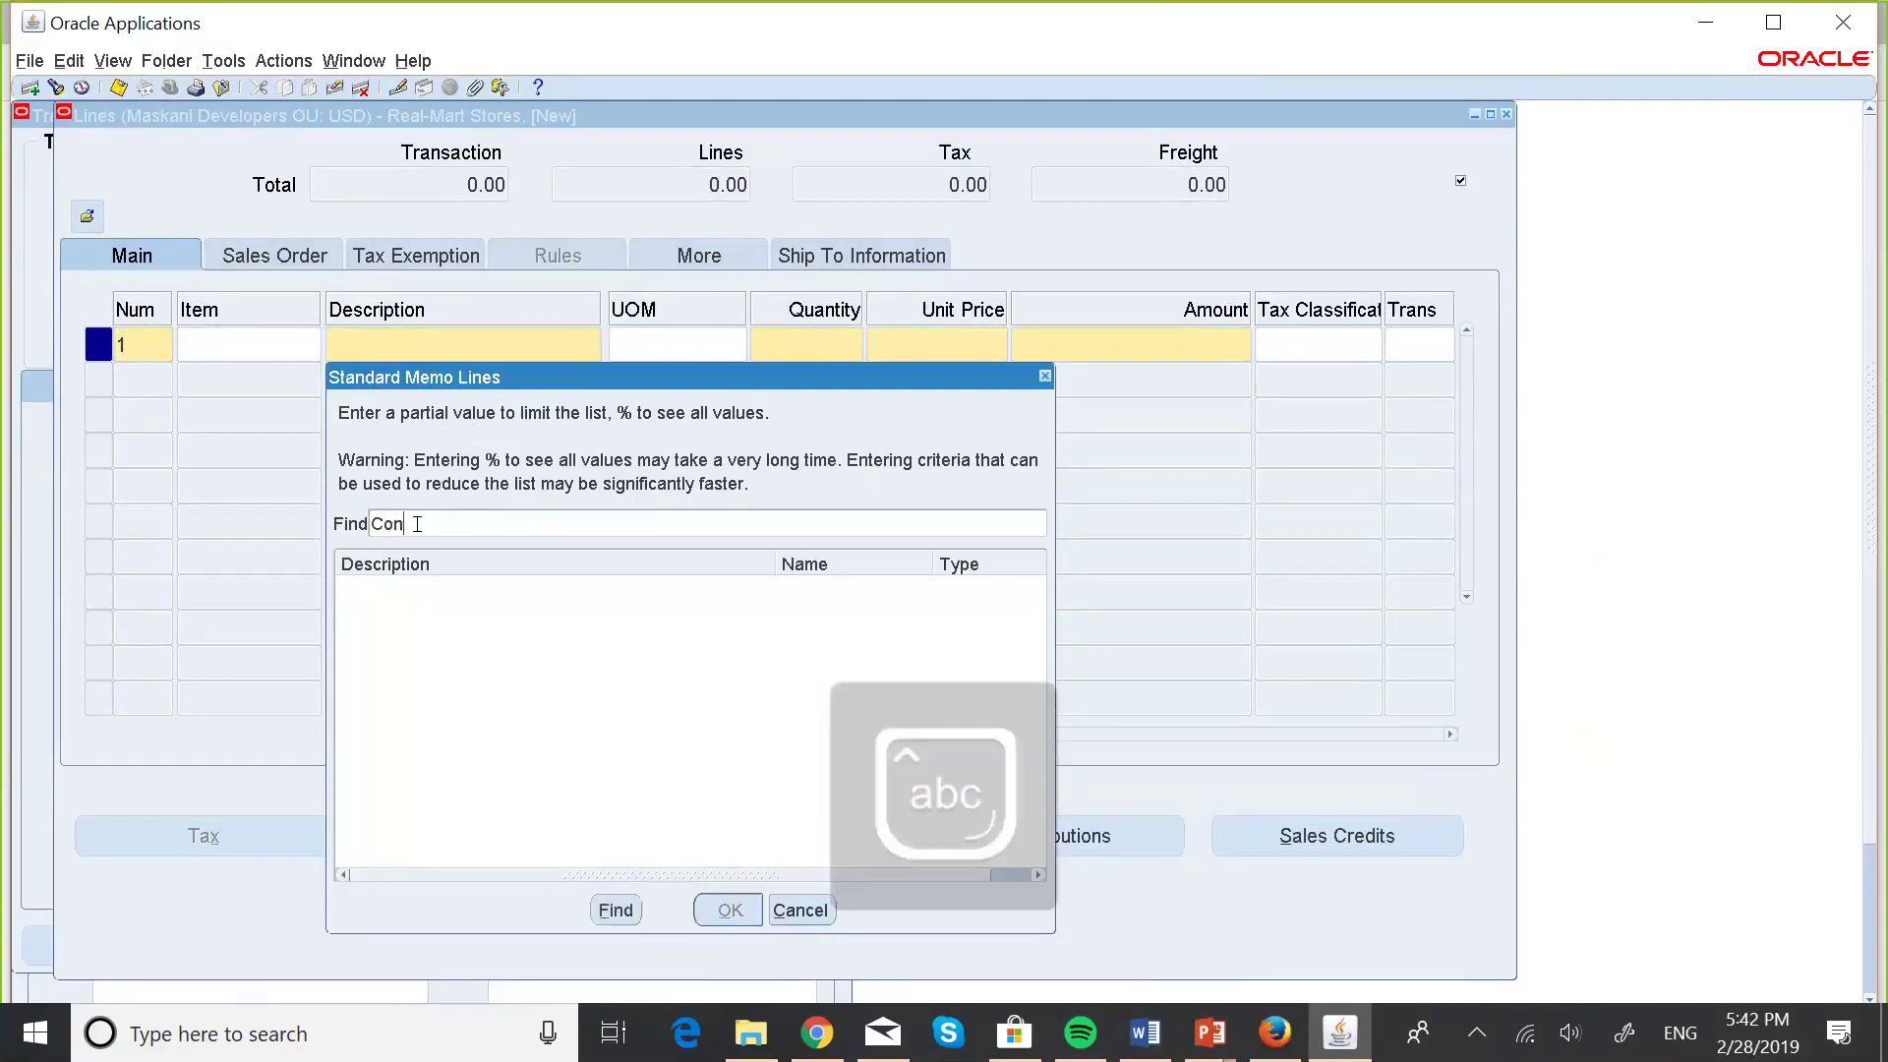
{"action": "type", "text": "%"}
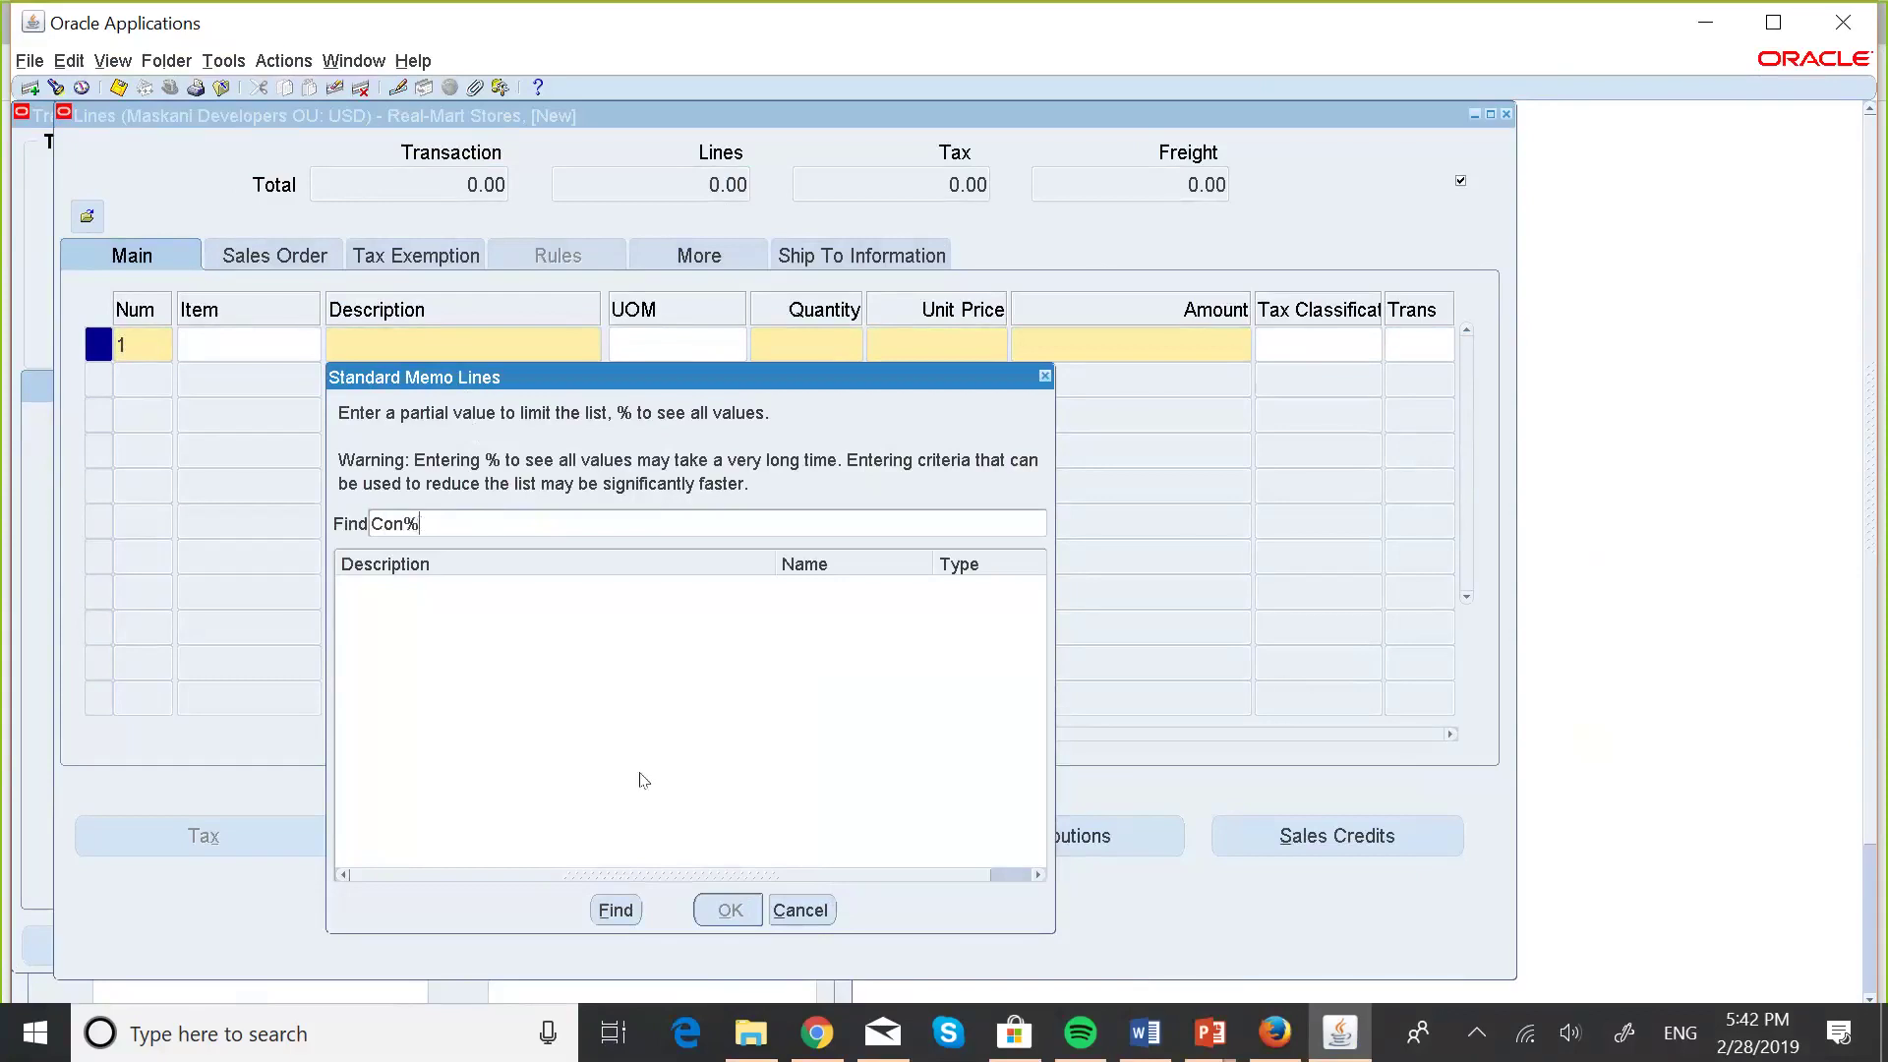
{"action": "left_click", "coordinate": [616, 911]}
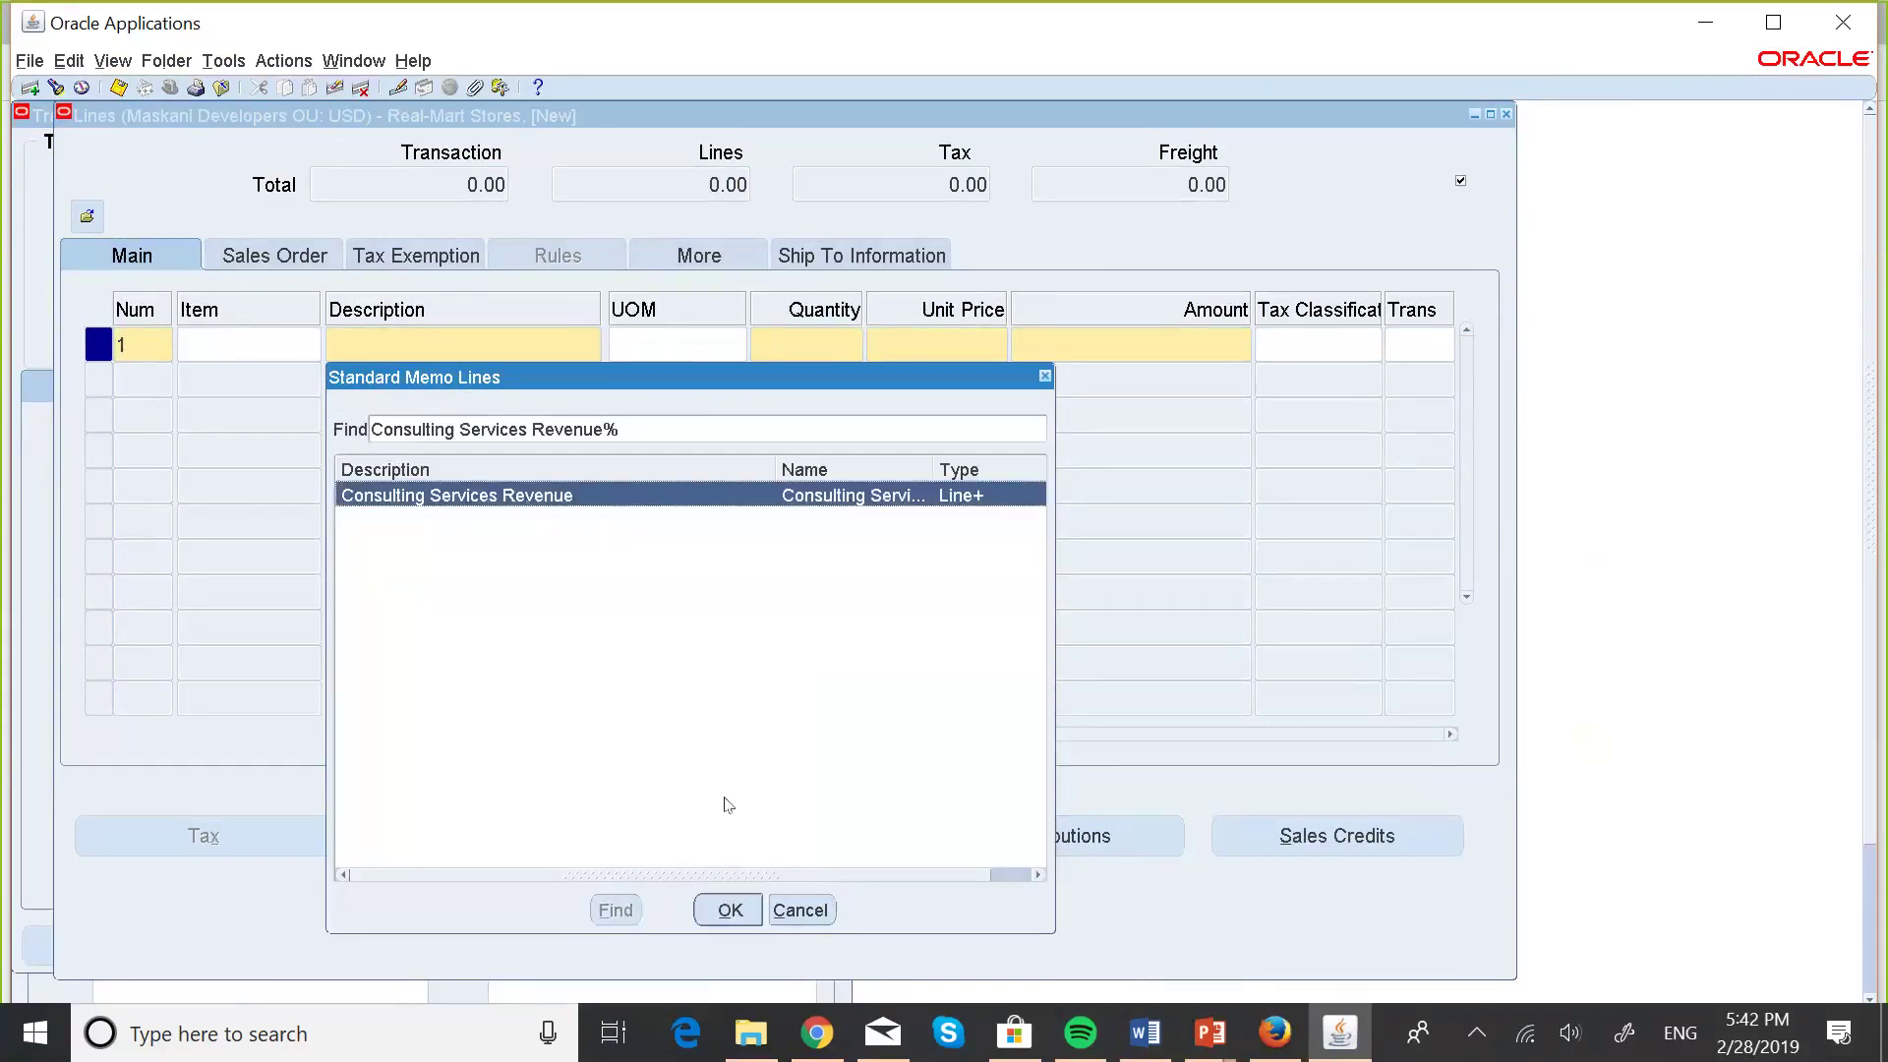
{"action": "left_click", "coordinate": [730, 911]}
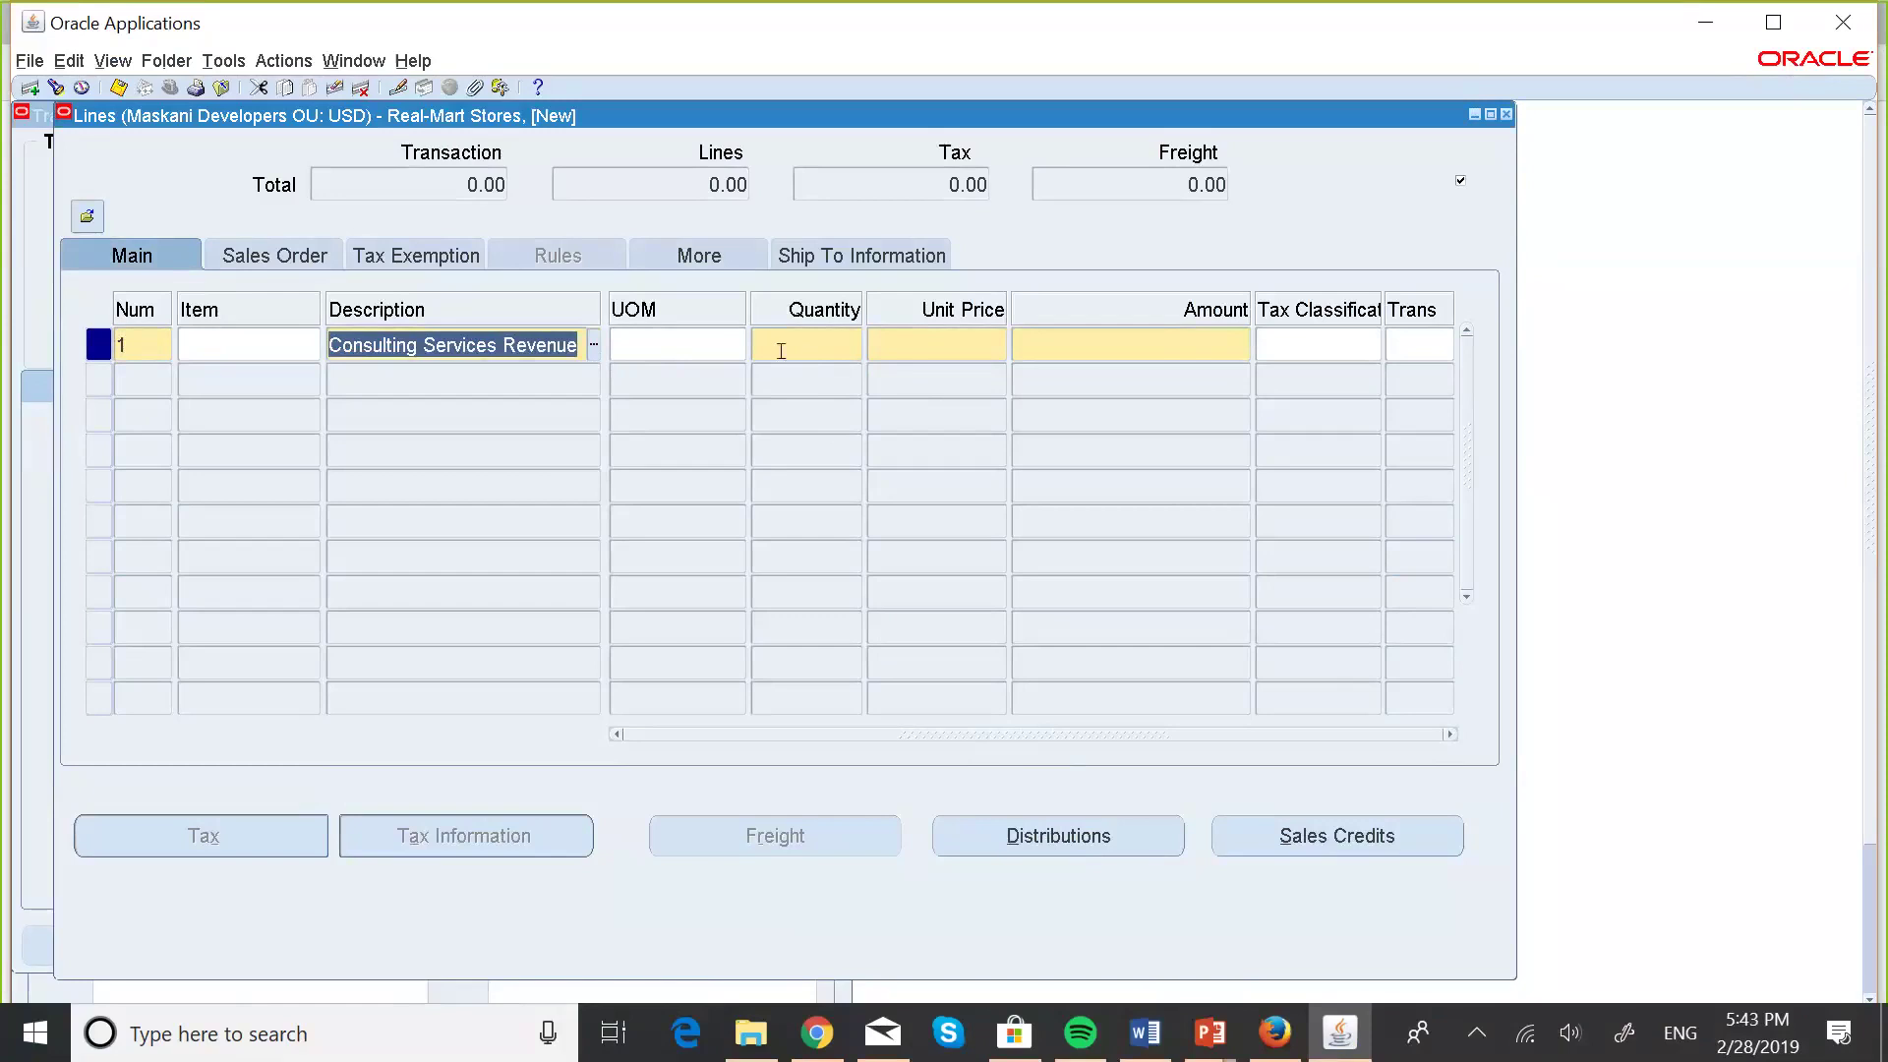
- Set line 1's quantity to 5 and its unit price to 200, and start a second invoice line at its description
{"action": "left_click", "coordinate": [843, 339]}
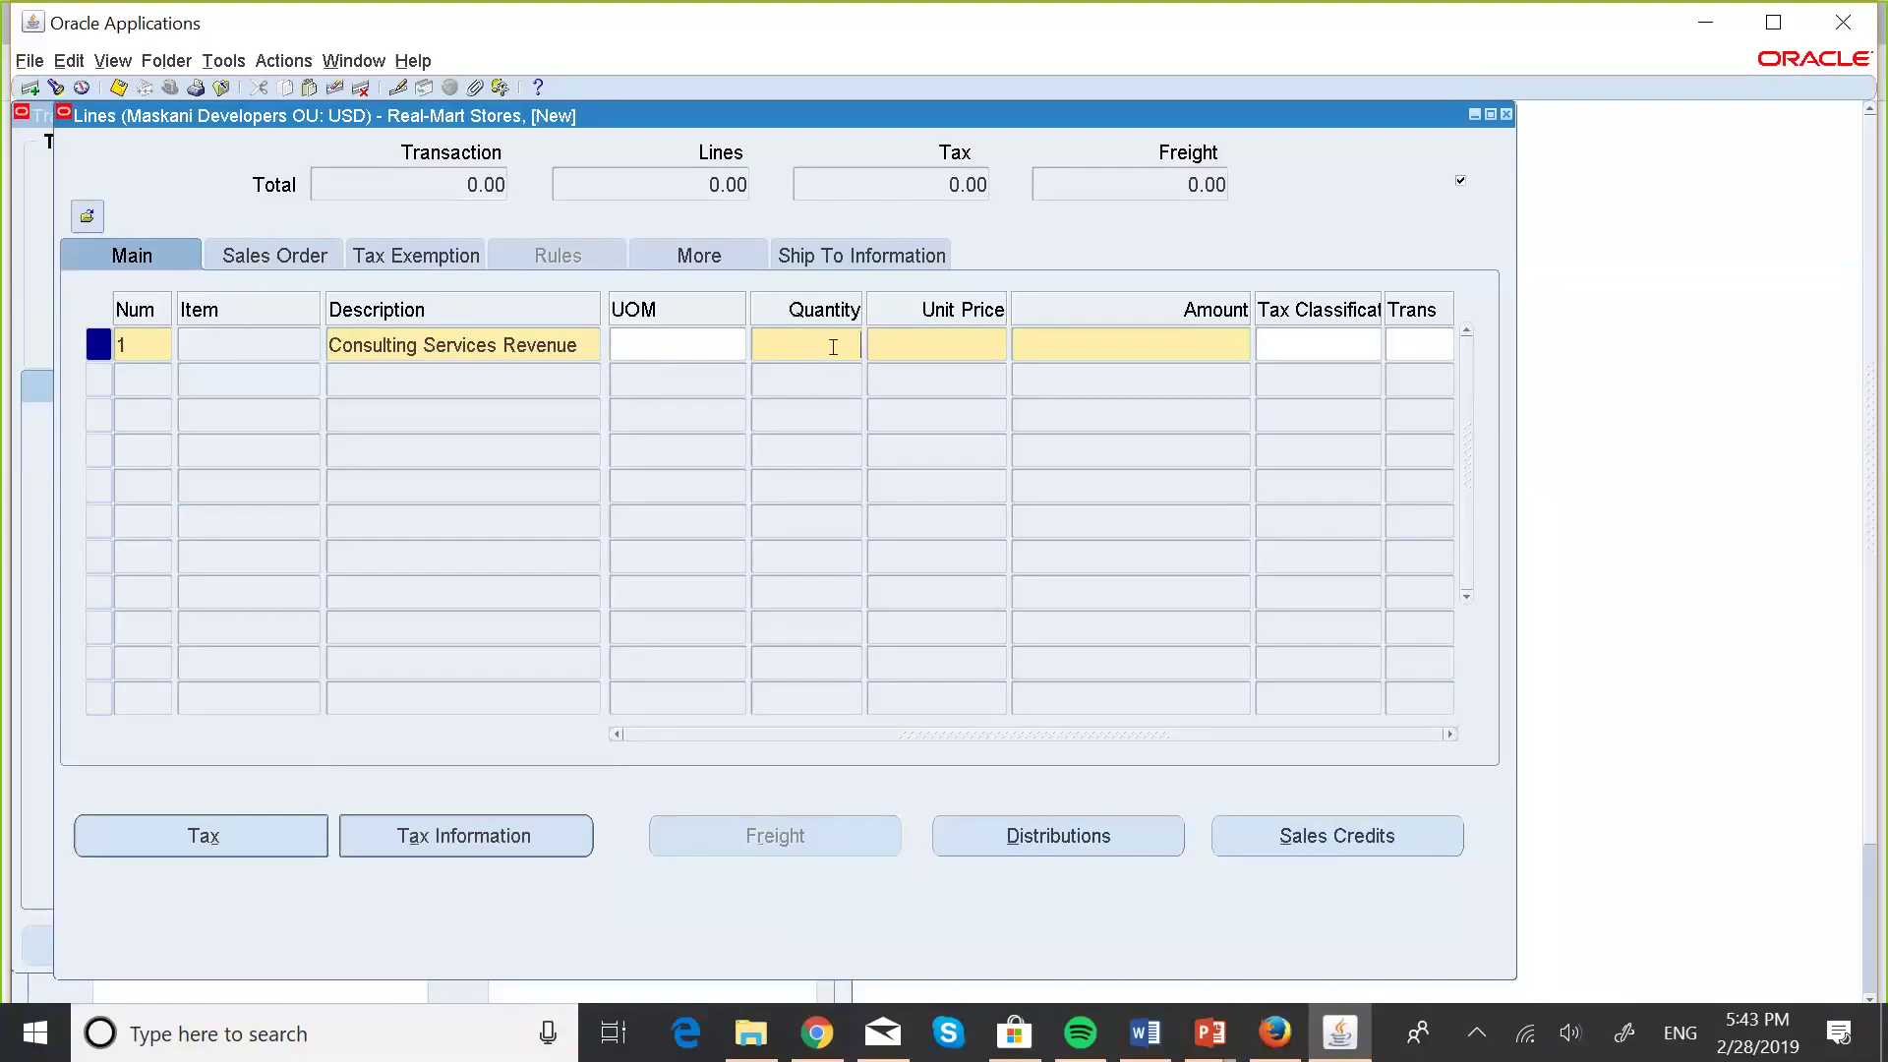
{"action": "type", "text": "5"}
{"action": "left_click", "coordinate": [932, 345]}
{"action": "type", "text": "200"}
{"action": "left_click", "coordinate": [1085, 338]}
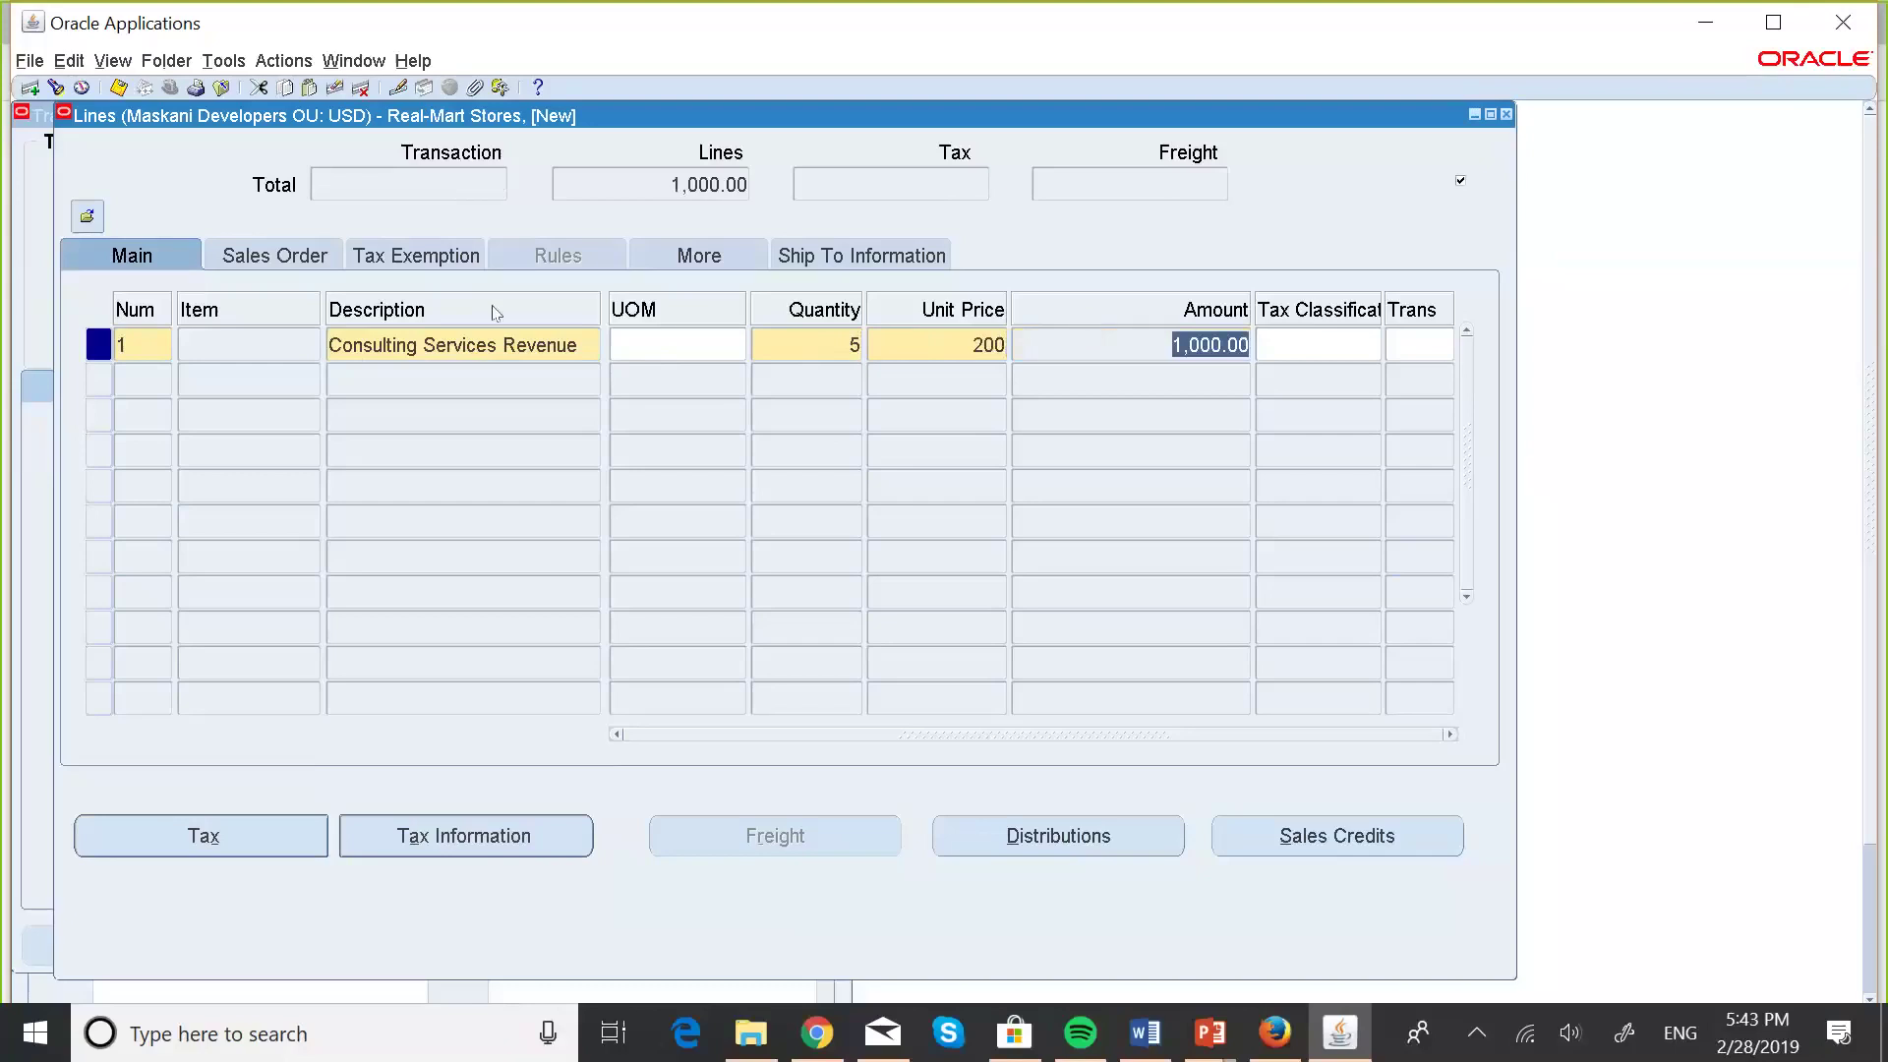
{"action": "left_click", "coordinate": [165, 377]}
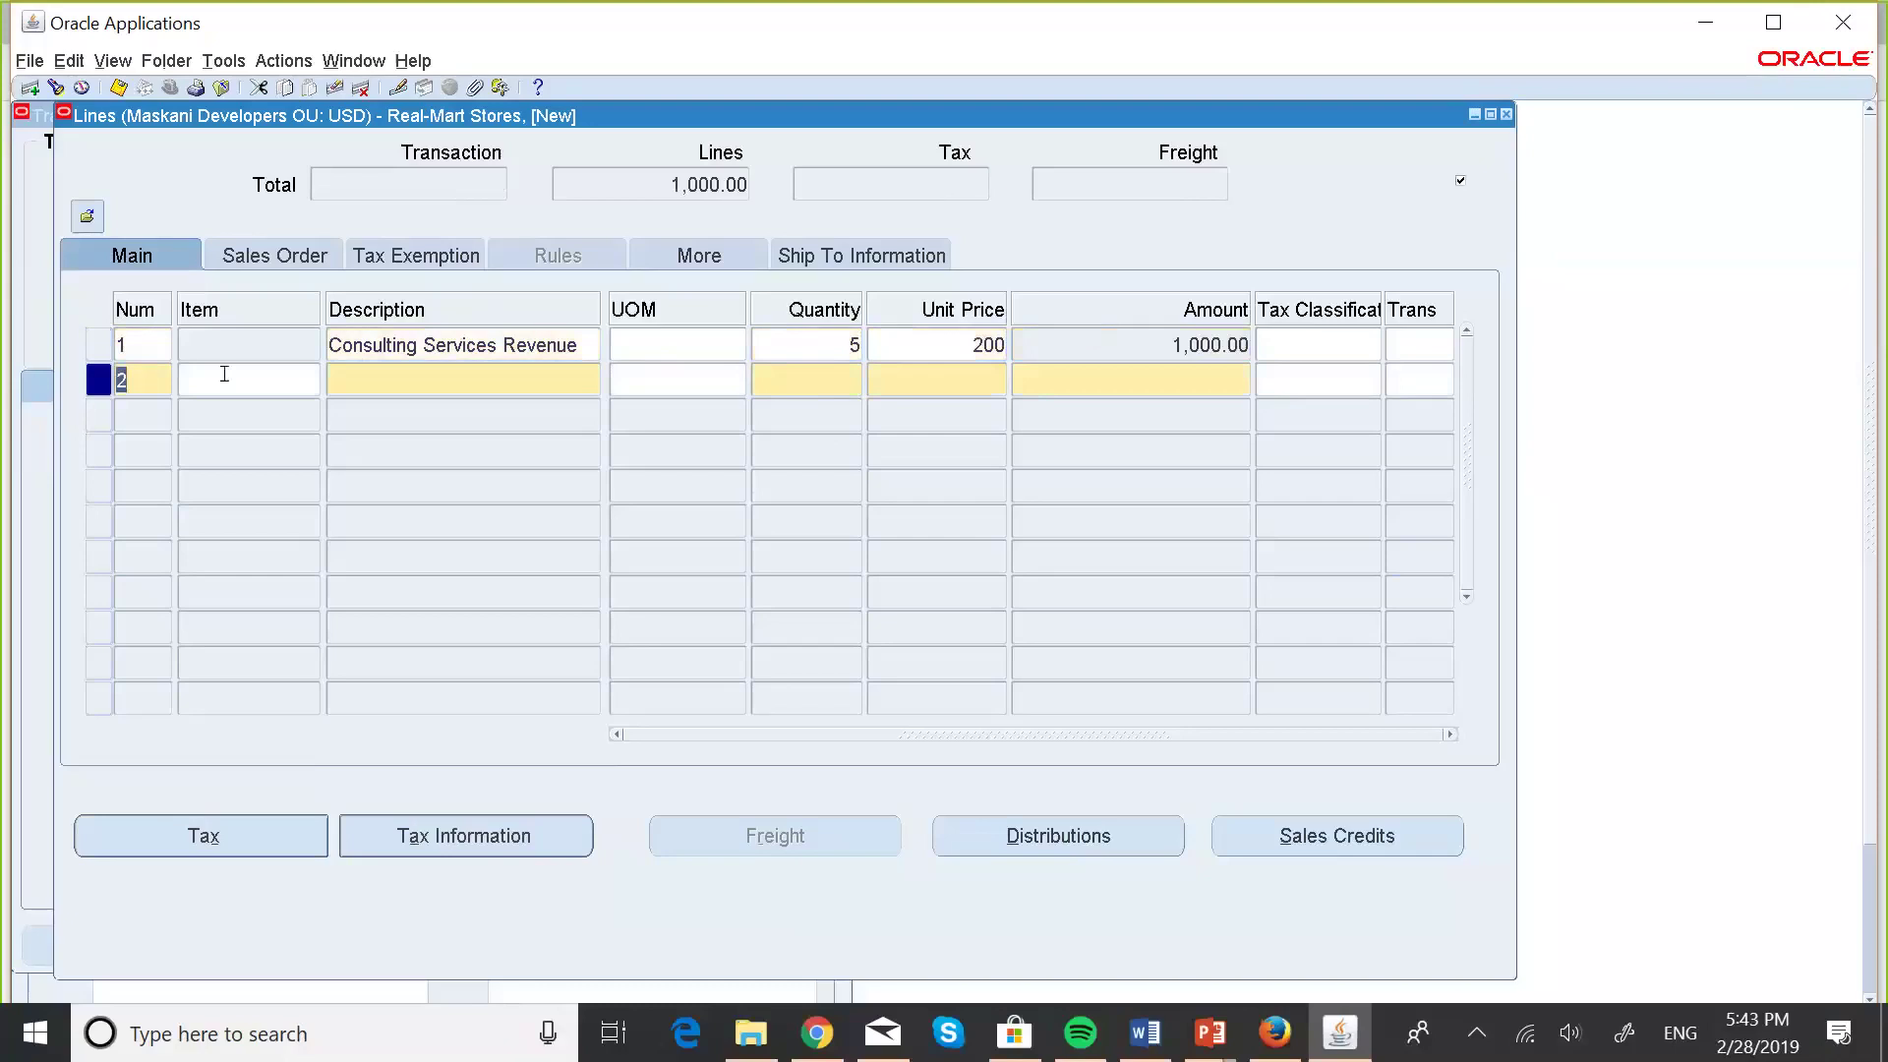
{"action": "left_click", "coordinate": [391, 381]}
{"action": "type", "text": "Site"}
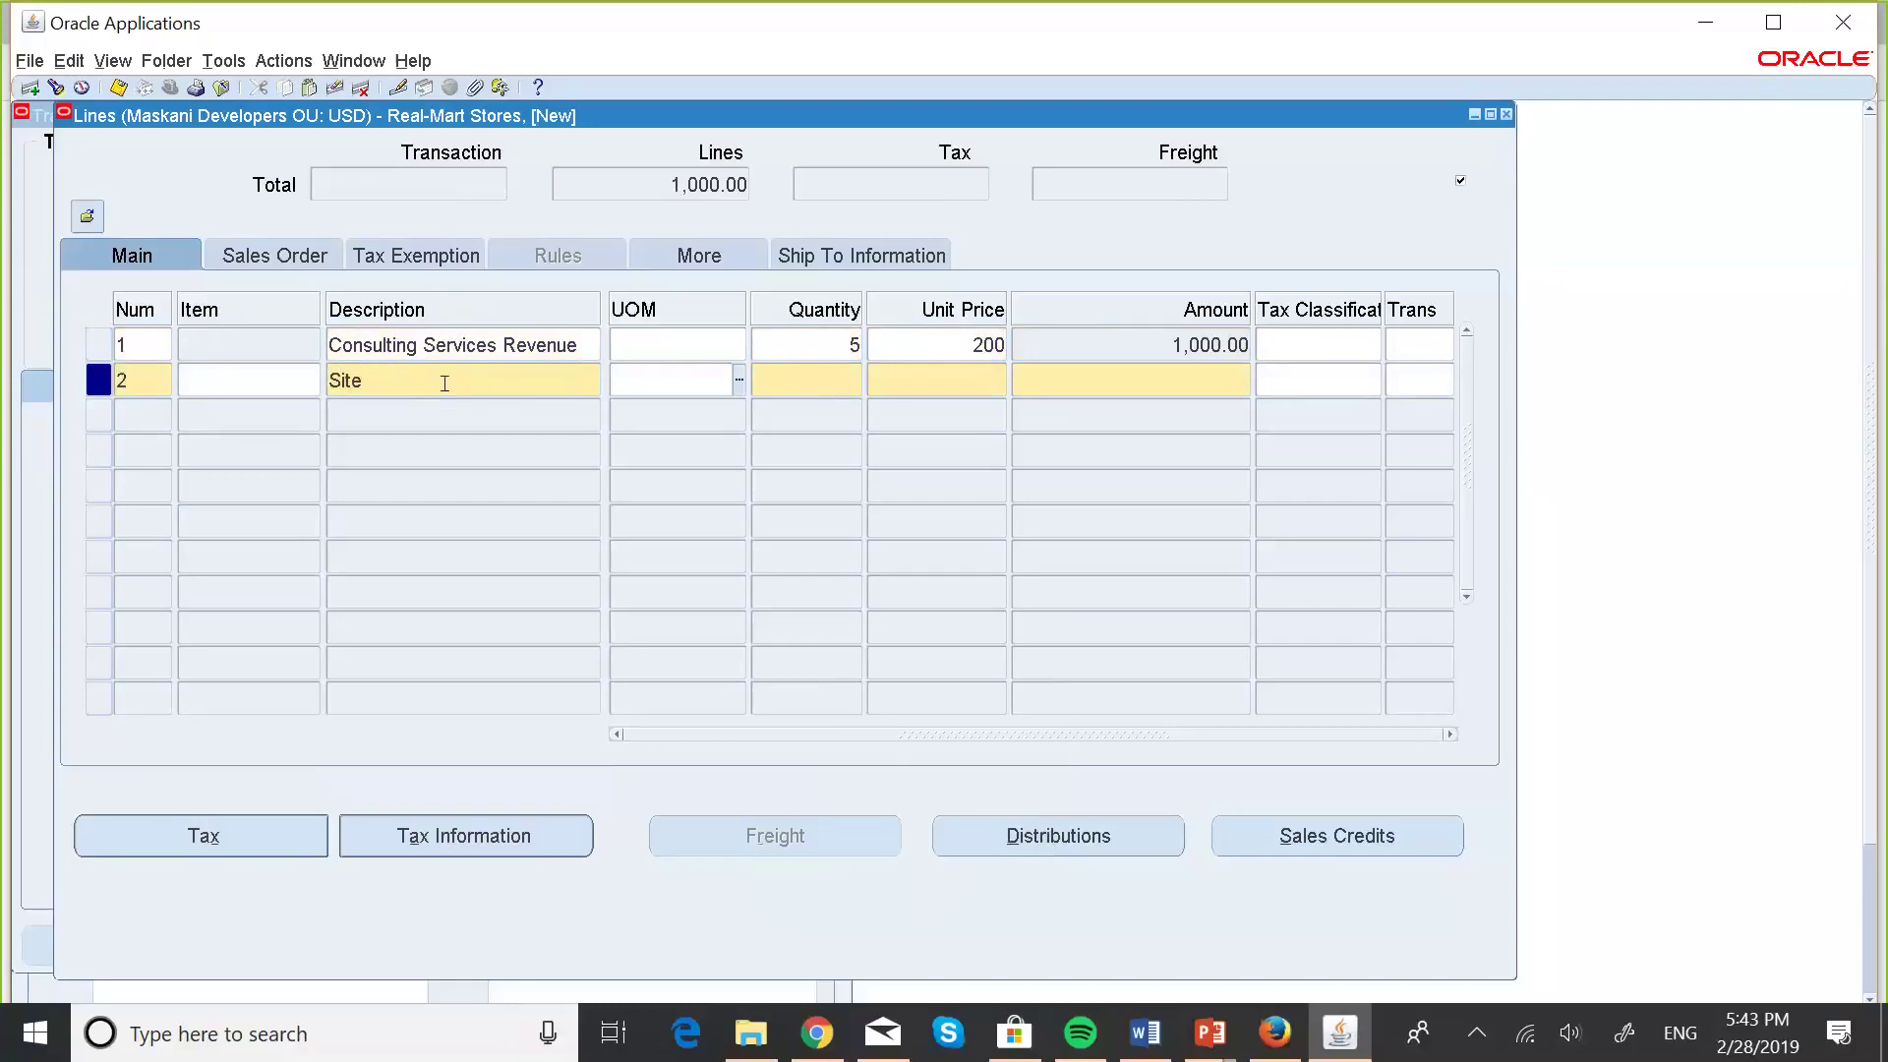
{"action": "double_click", "coordinate": [445, 383]}
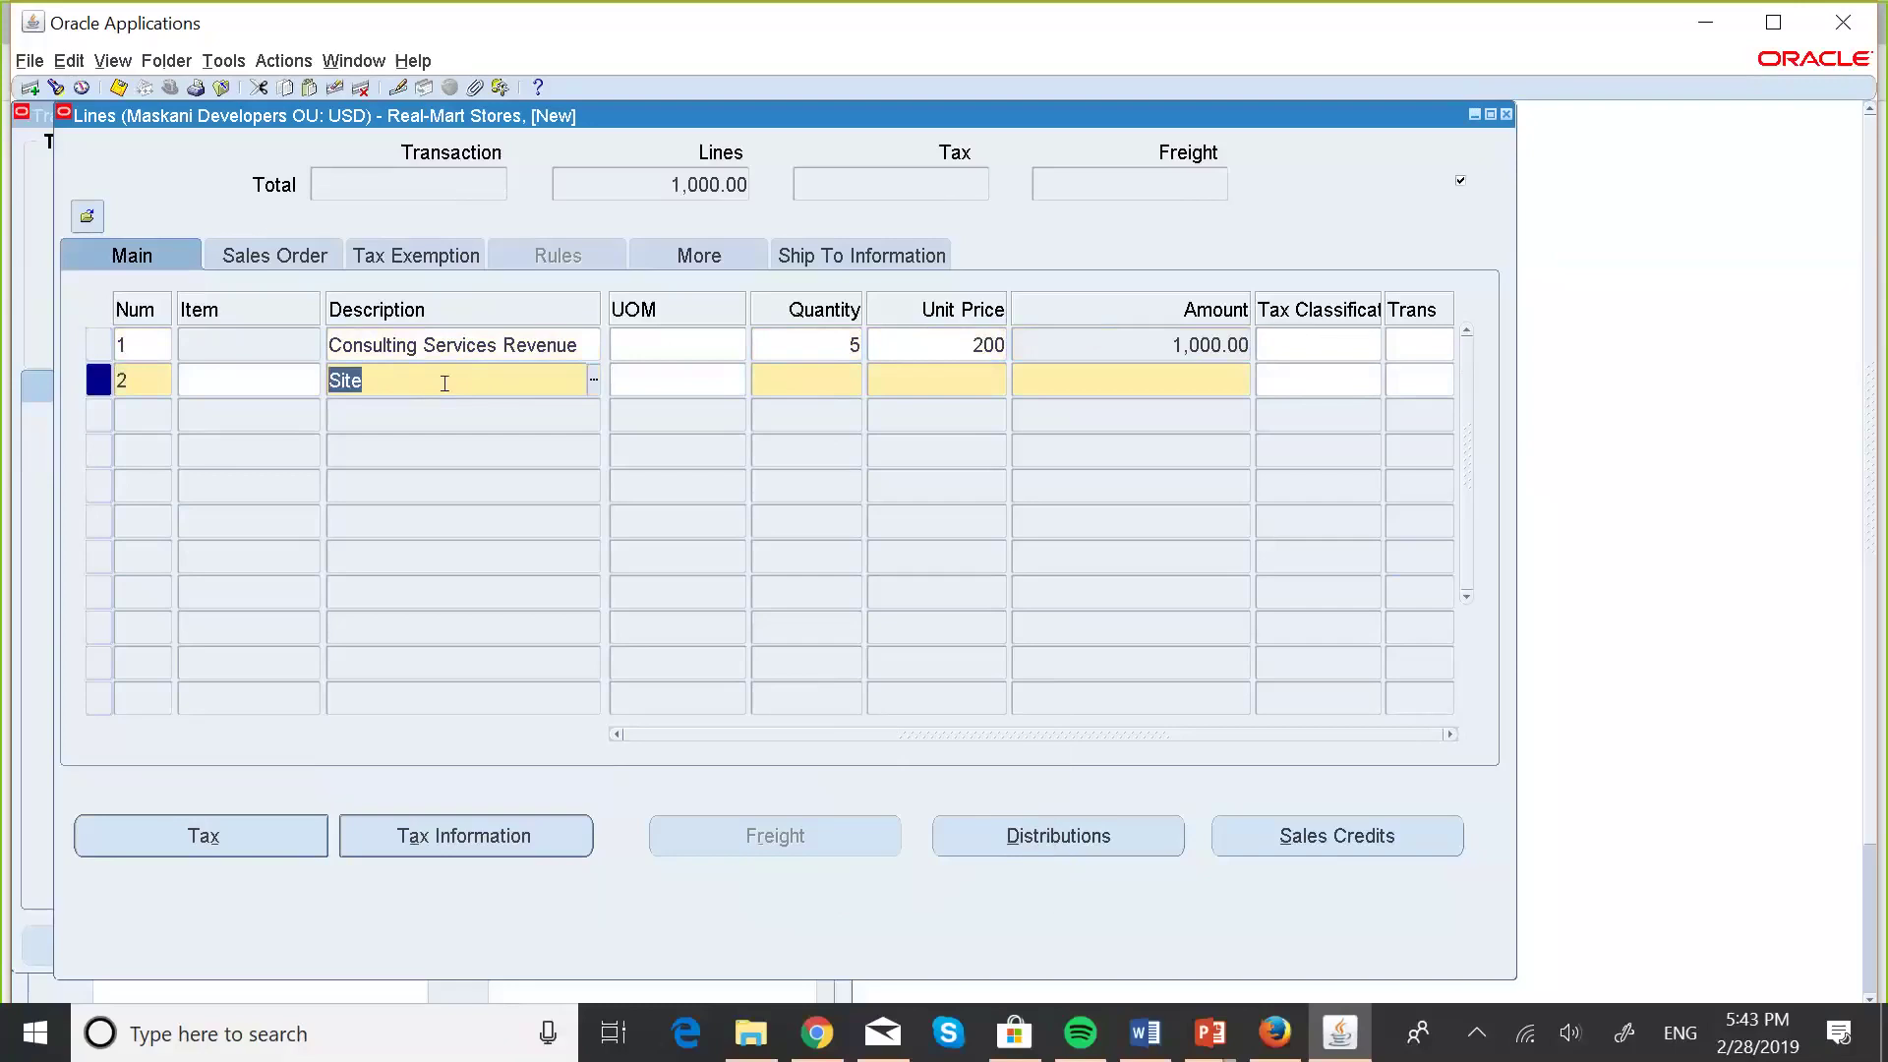
{"action": "key", "text": "Delete"}
- Set line 2's description to the standard memo line Site Clearing Services Revenue, searching for "Site%"
{"action": "left_click", "coordinate": [588, 381]}
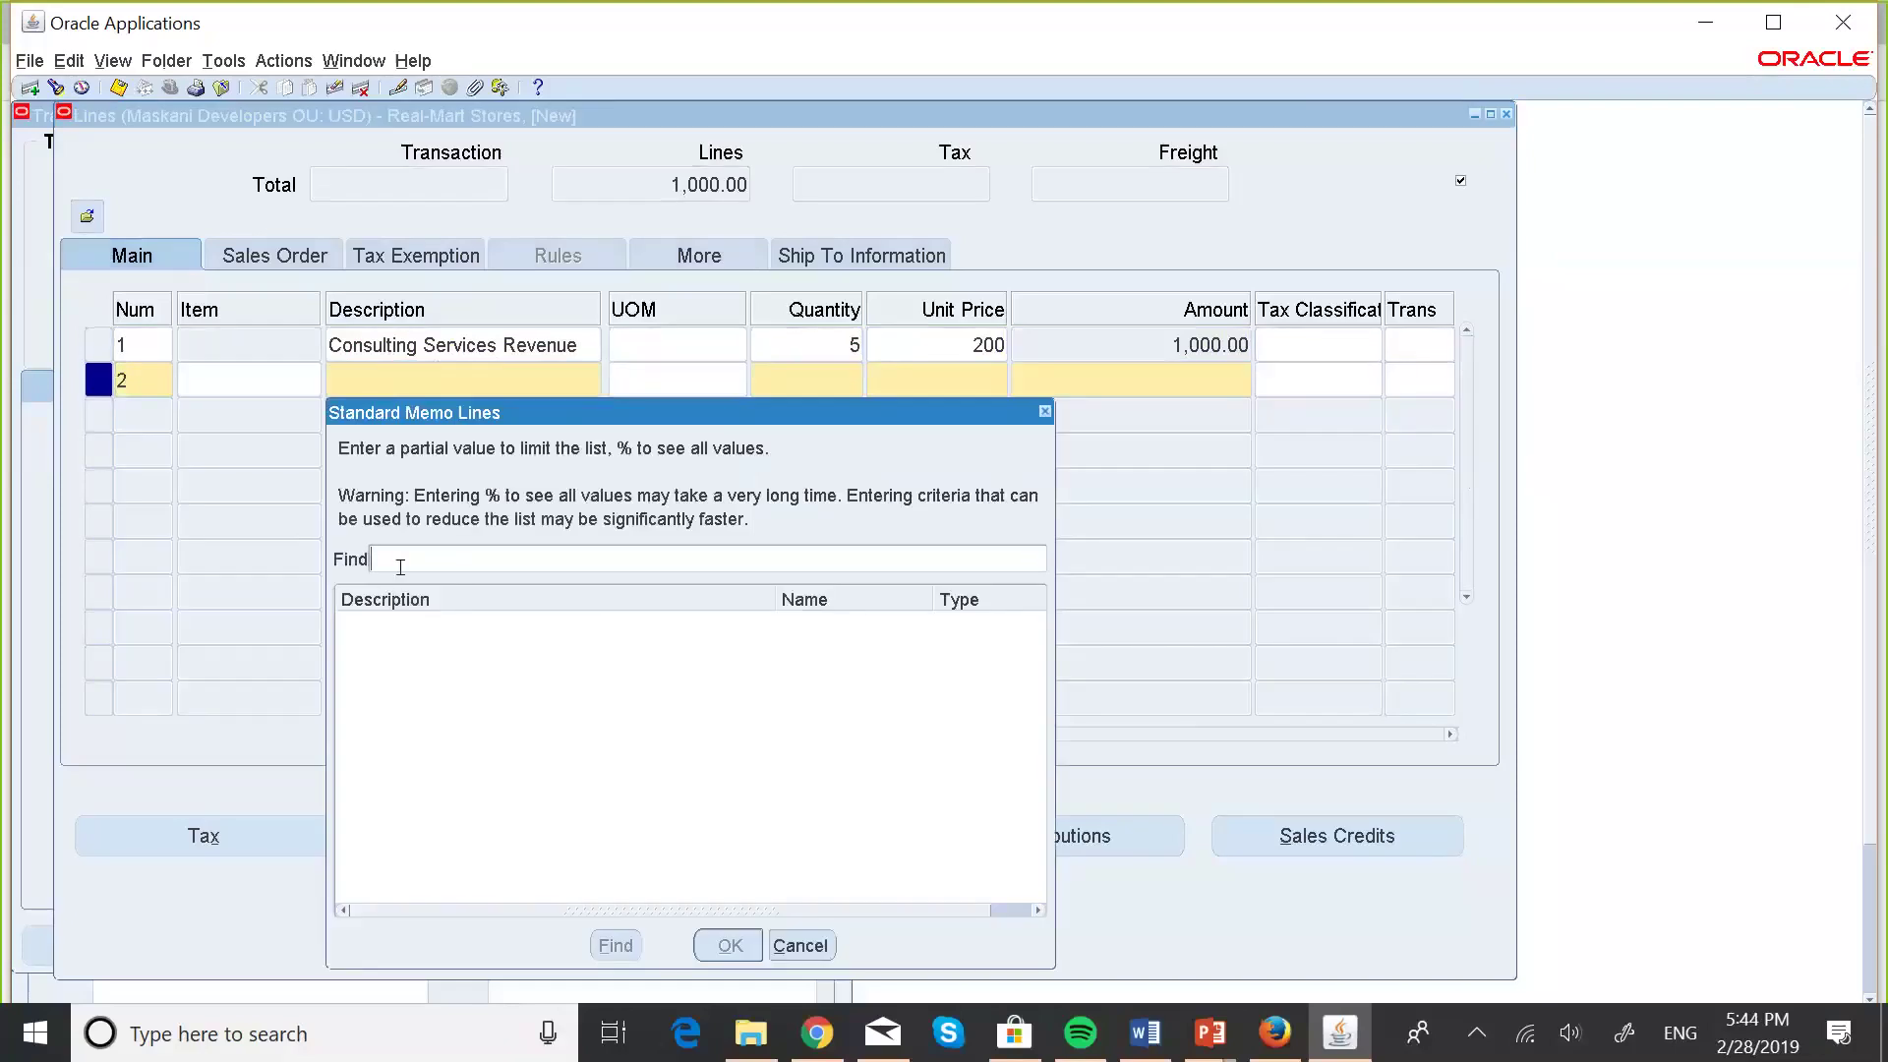
{"action": "key", "text": "Caps_Lock"}
{"action": "type", "text": "S"}
{"action": "key", "text": "Caps_Lock"}
{"action": "type", "text": "ite"}
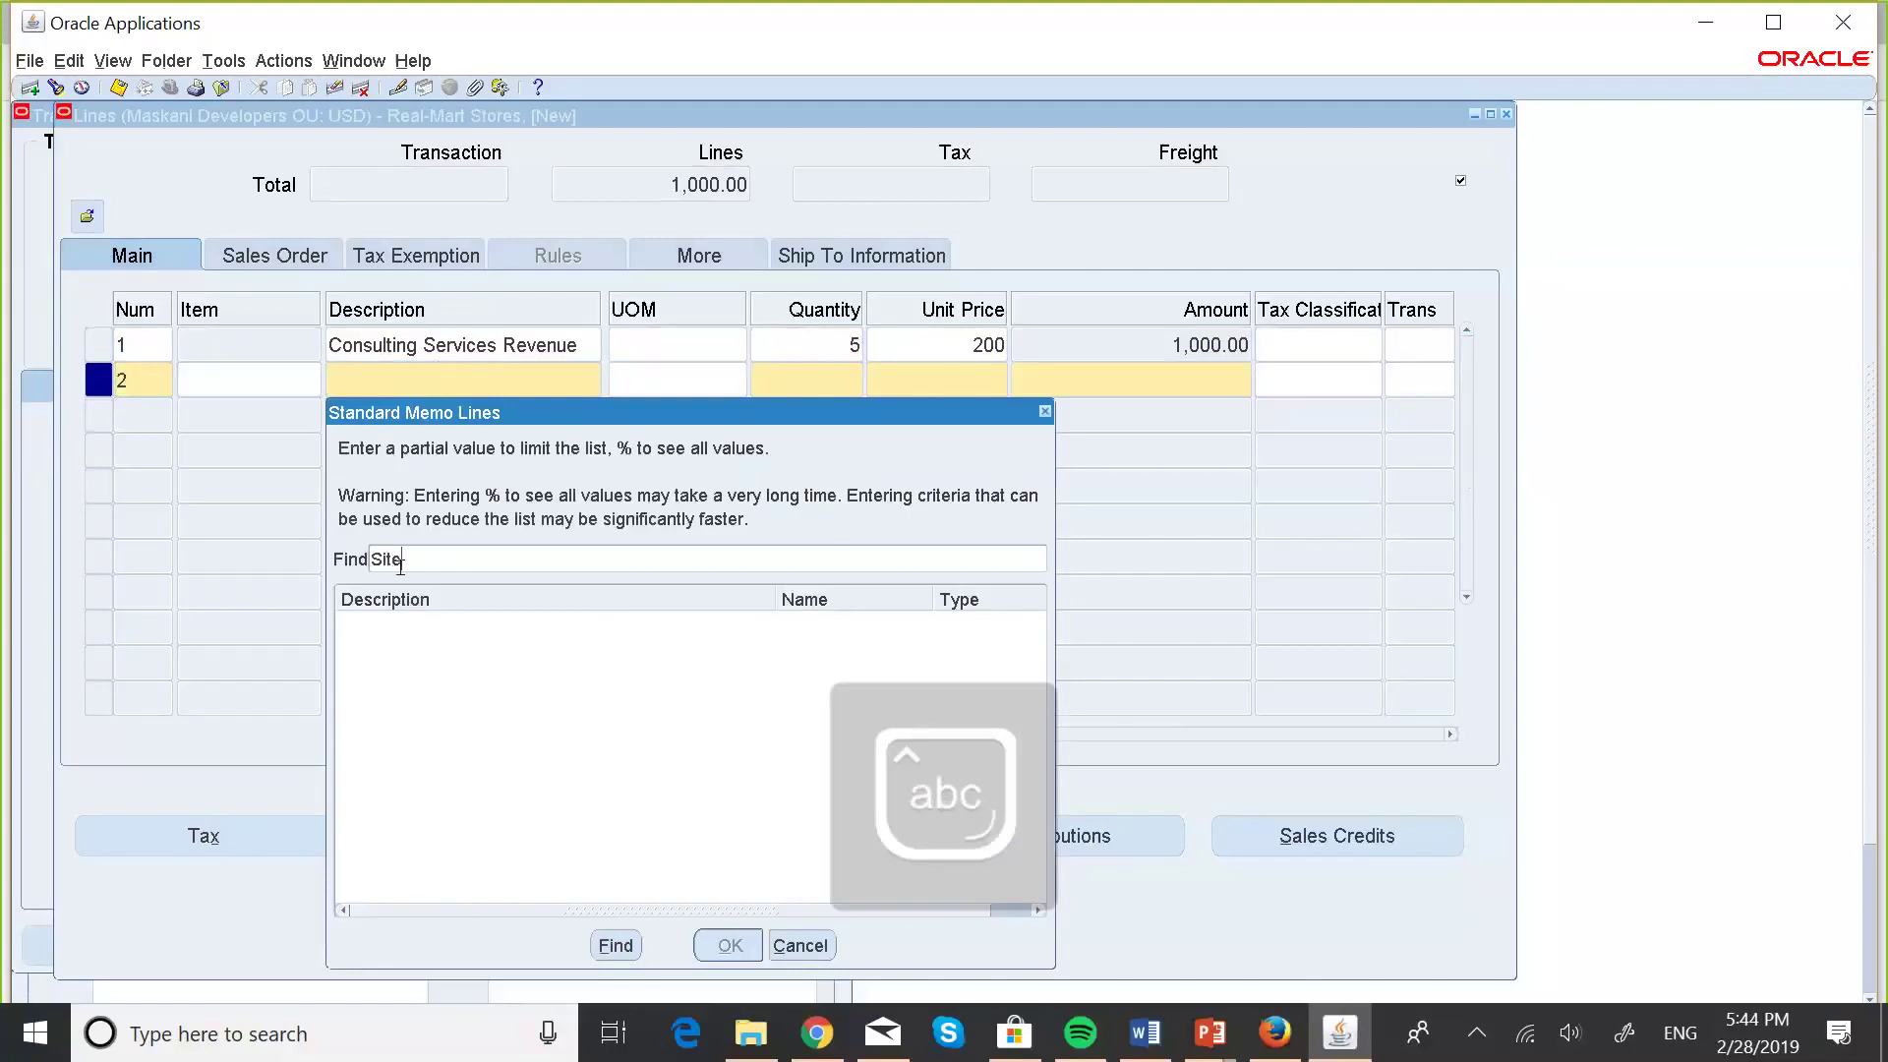
{"action": "type", "text": "%"}
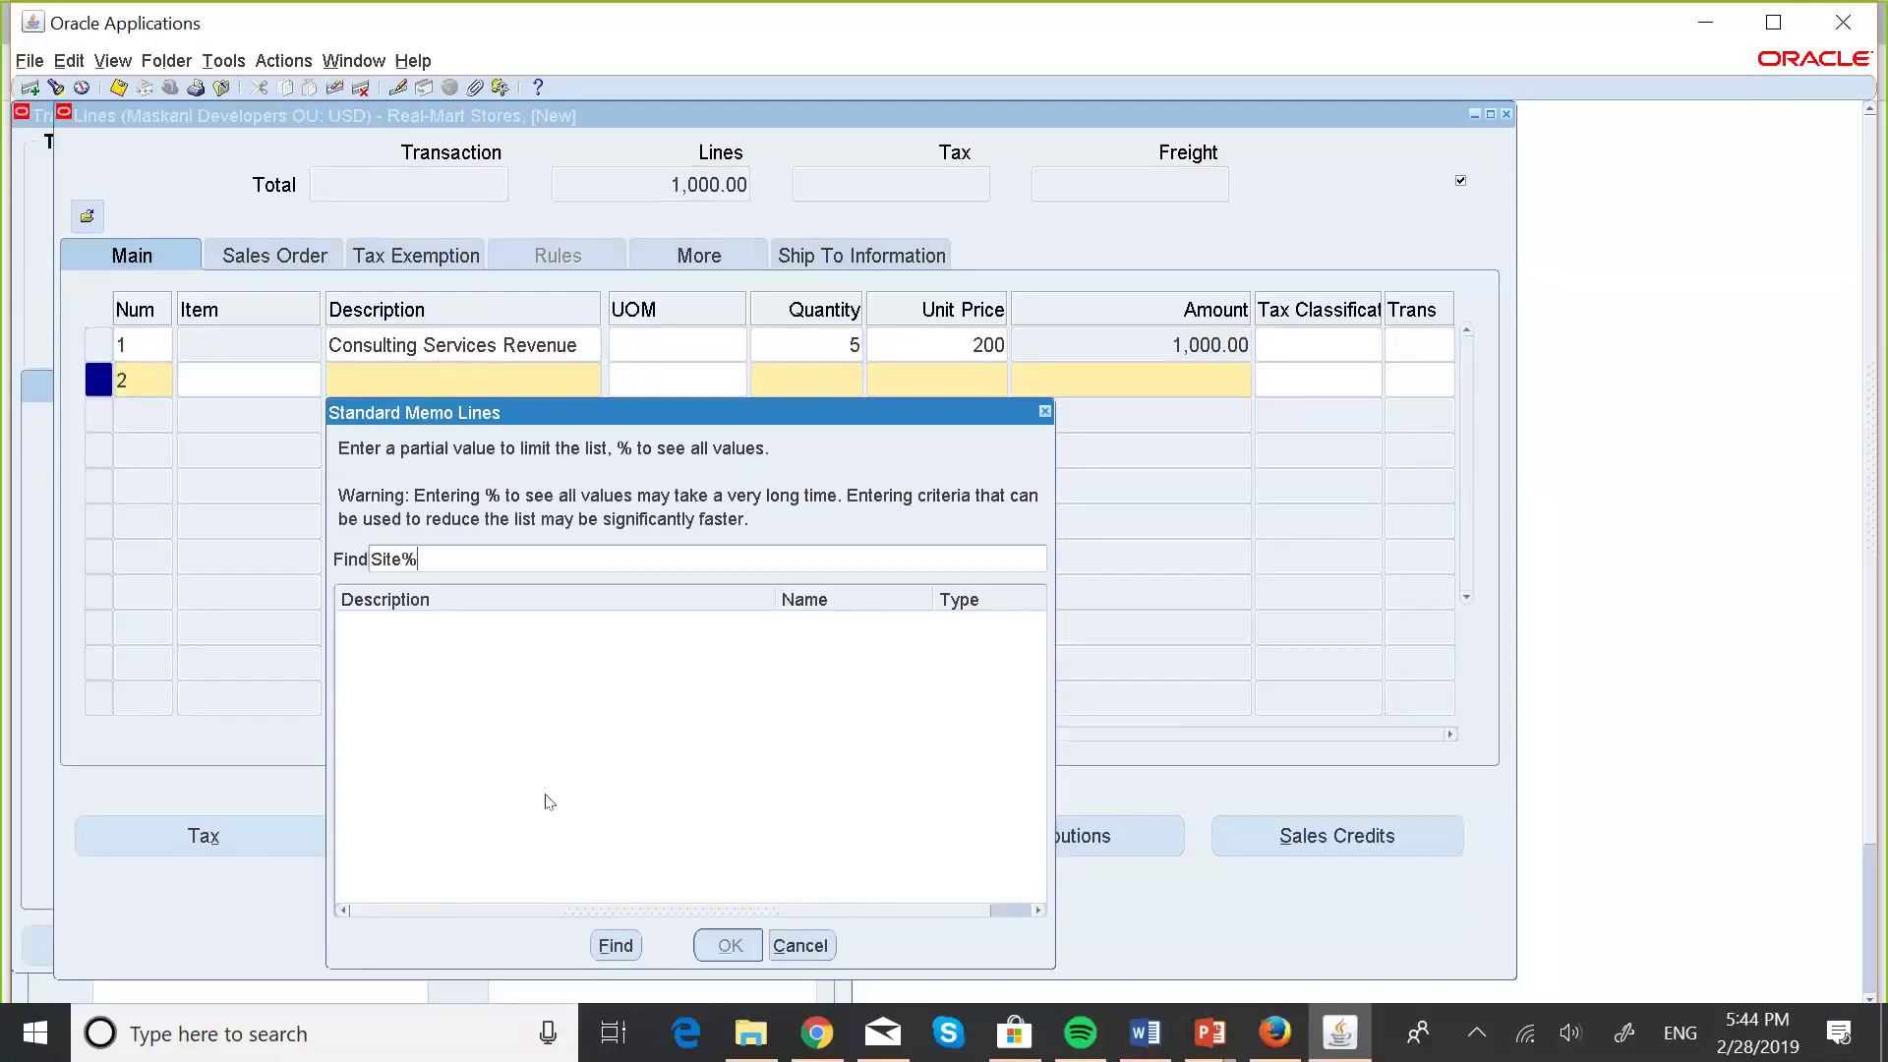
{"action": "left_click", "coordinate": [617, 947]}
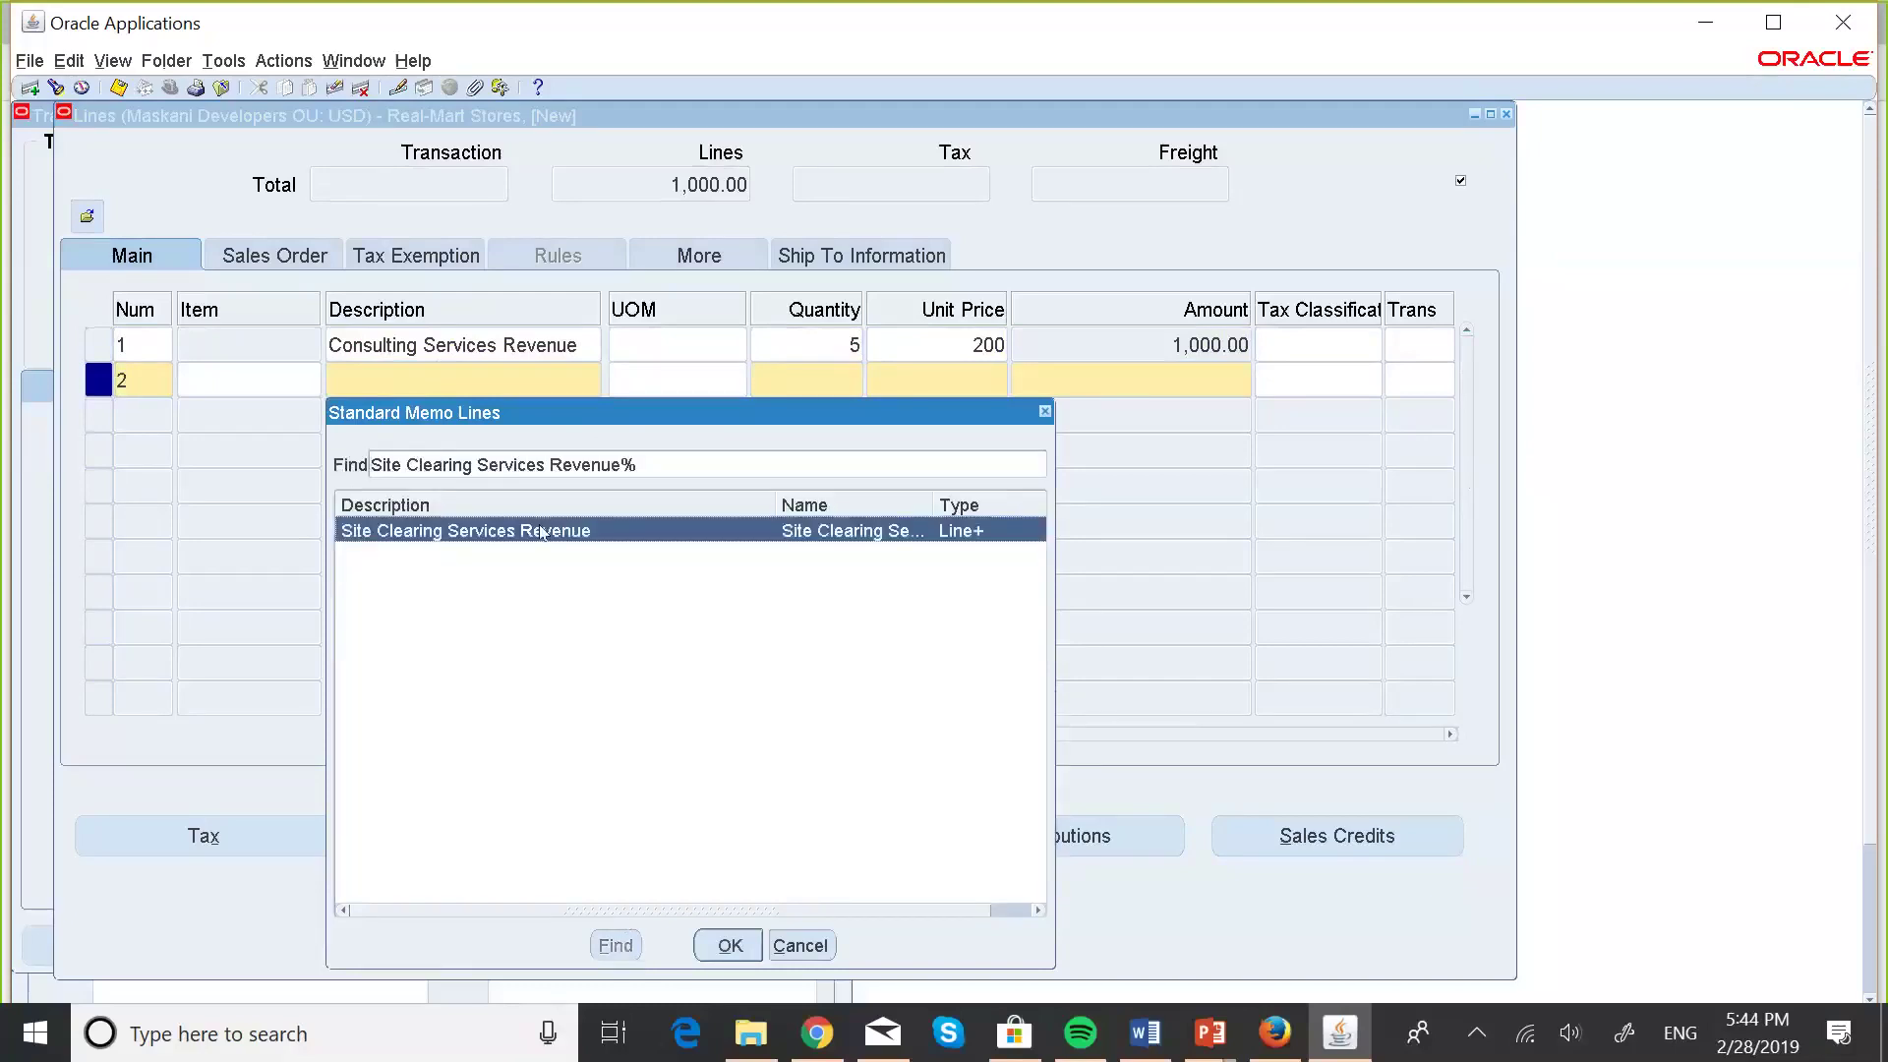
{"action": "left_click", "coordinate": [728, 946]}
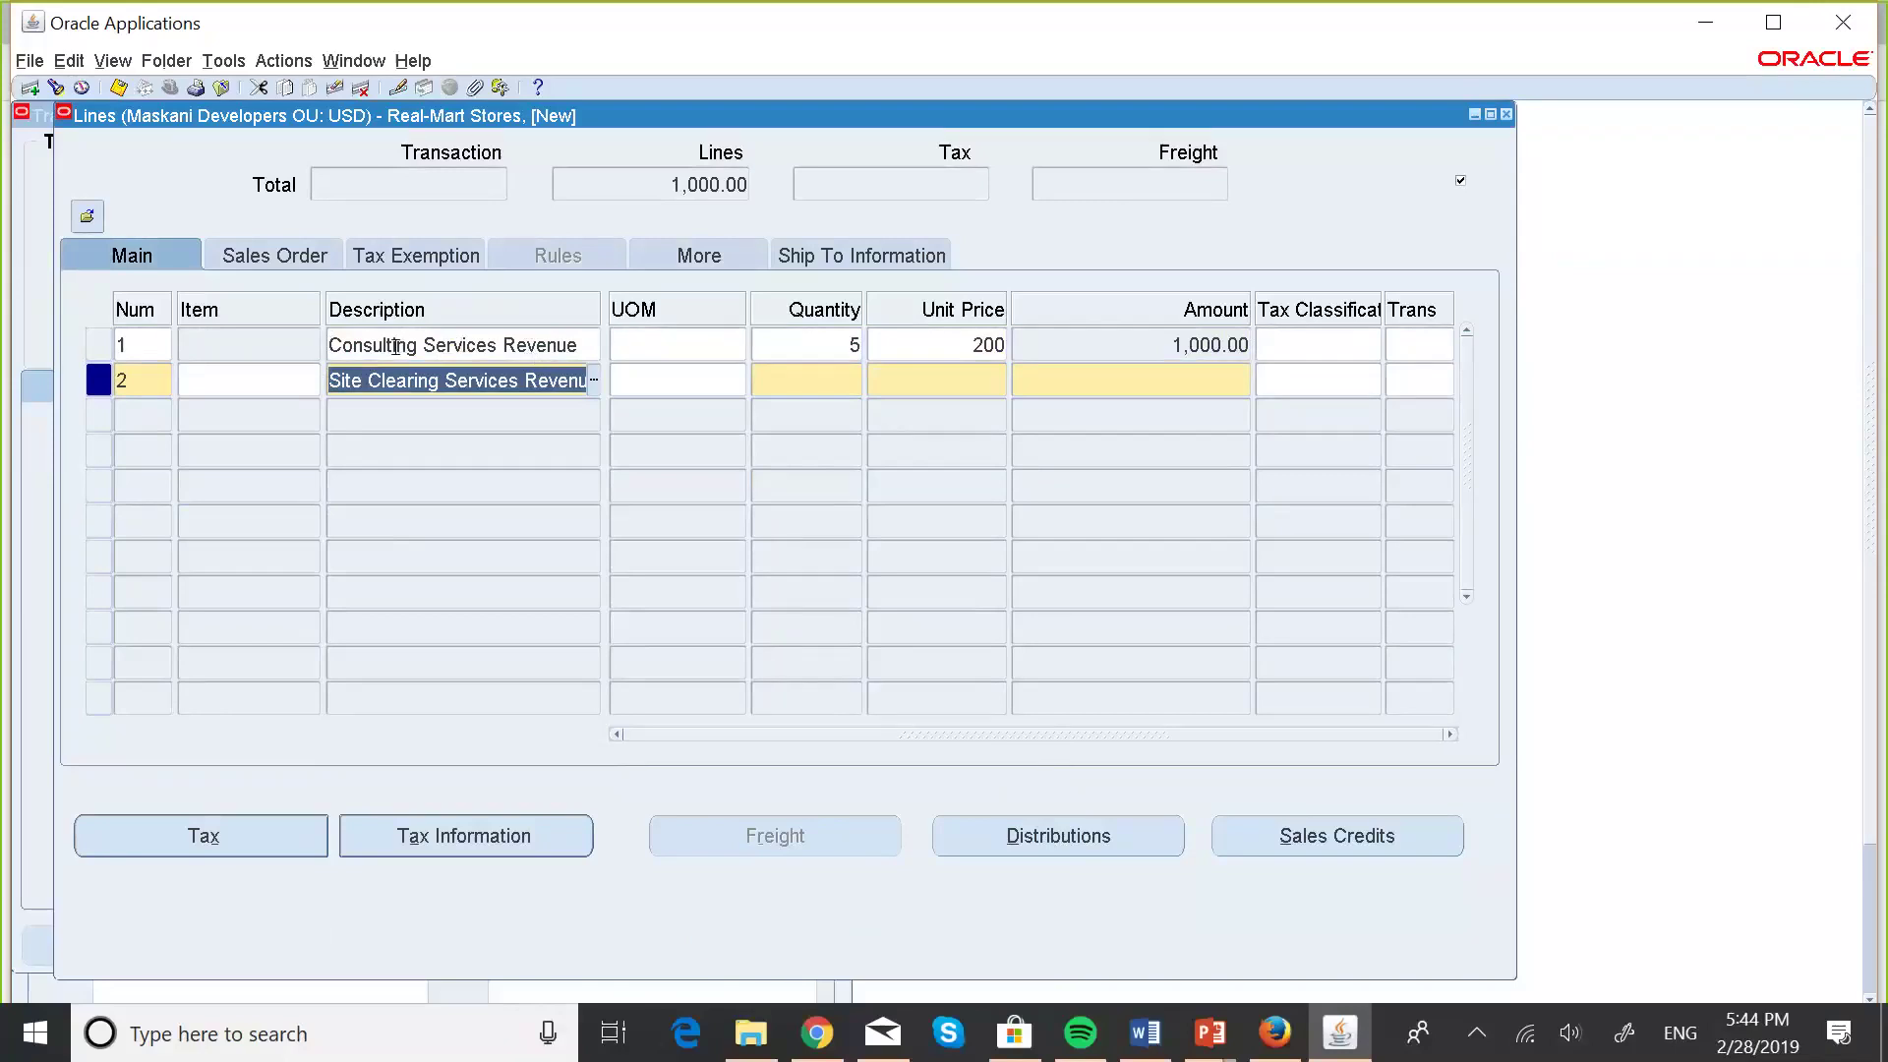
- Set the quantity of the Site Clearing Services Revenue line to 5 and its unit price to 200
{"action": "left_click", "coordinate": [804, 366]}
{"action": "type", "text": "5"}
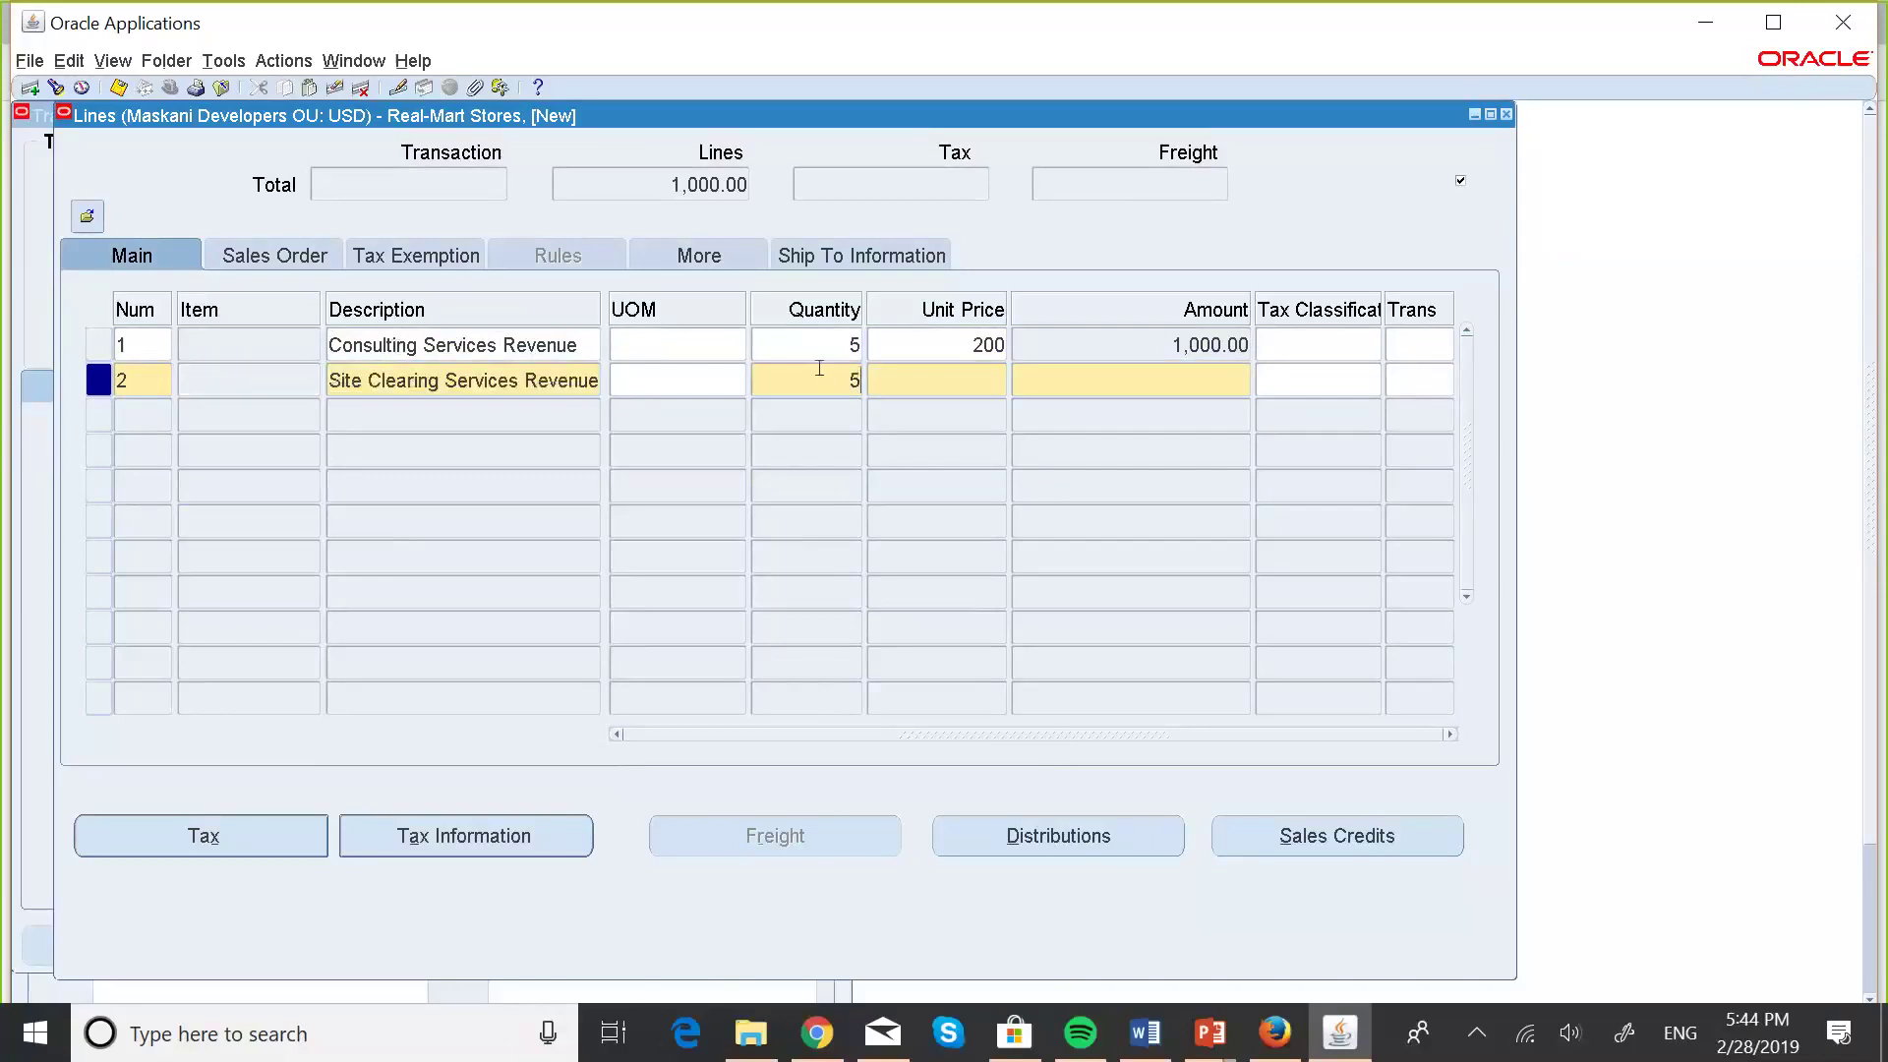
{"action": "left_click", "coordinate": [922, 377]}
{"action": "type", "text": "200"}
{"action": "key", "text": "Tab"}
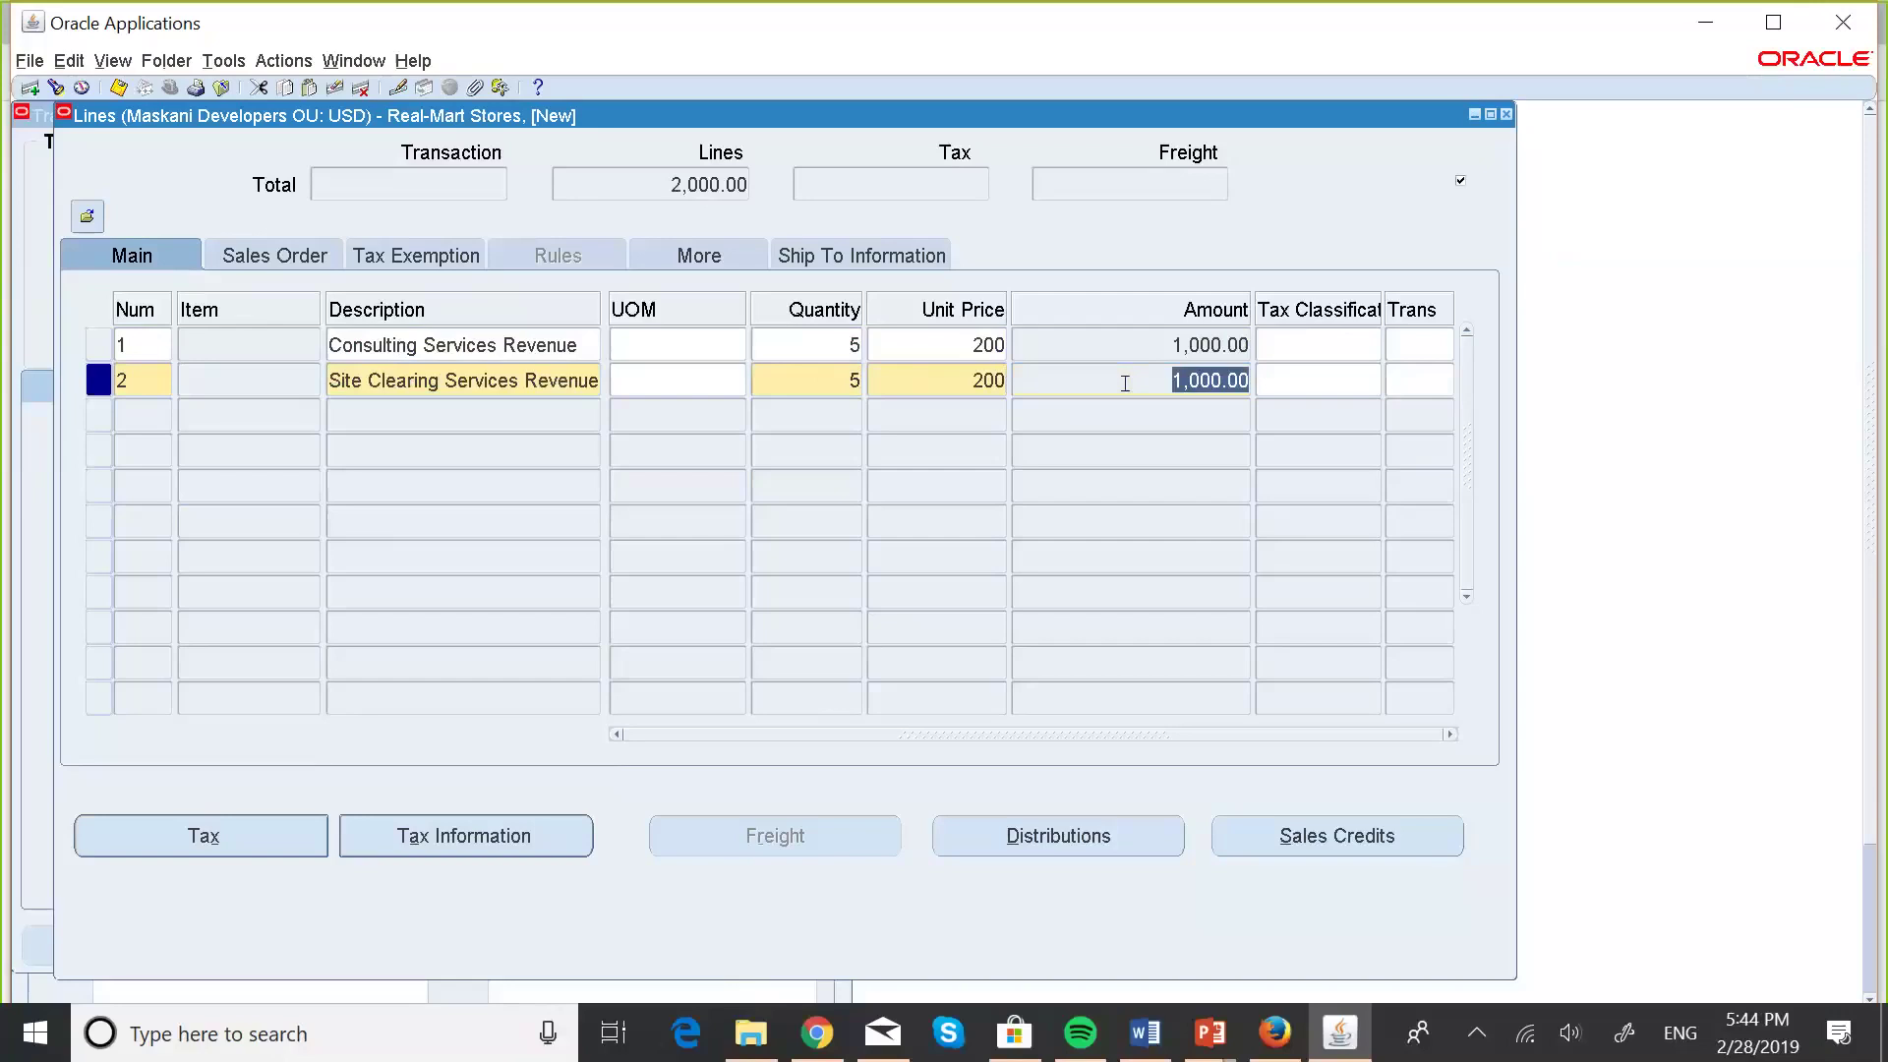
- Examine the GL account distributions for line 1 and for all lines of the invoice, and return to the transaction header
{"action": "left_click", "coordinate": [466, 339]}
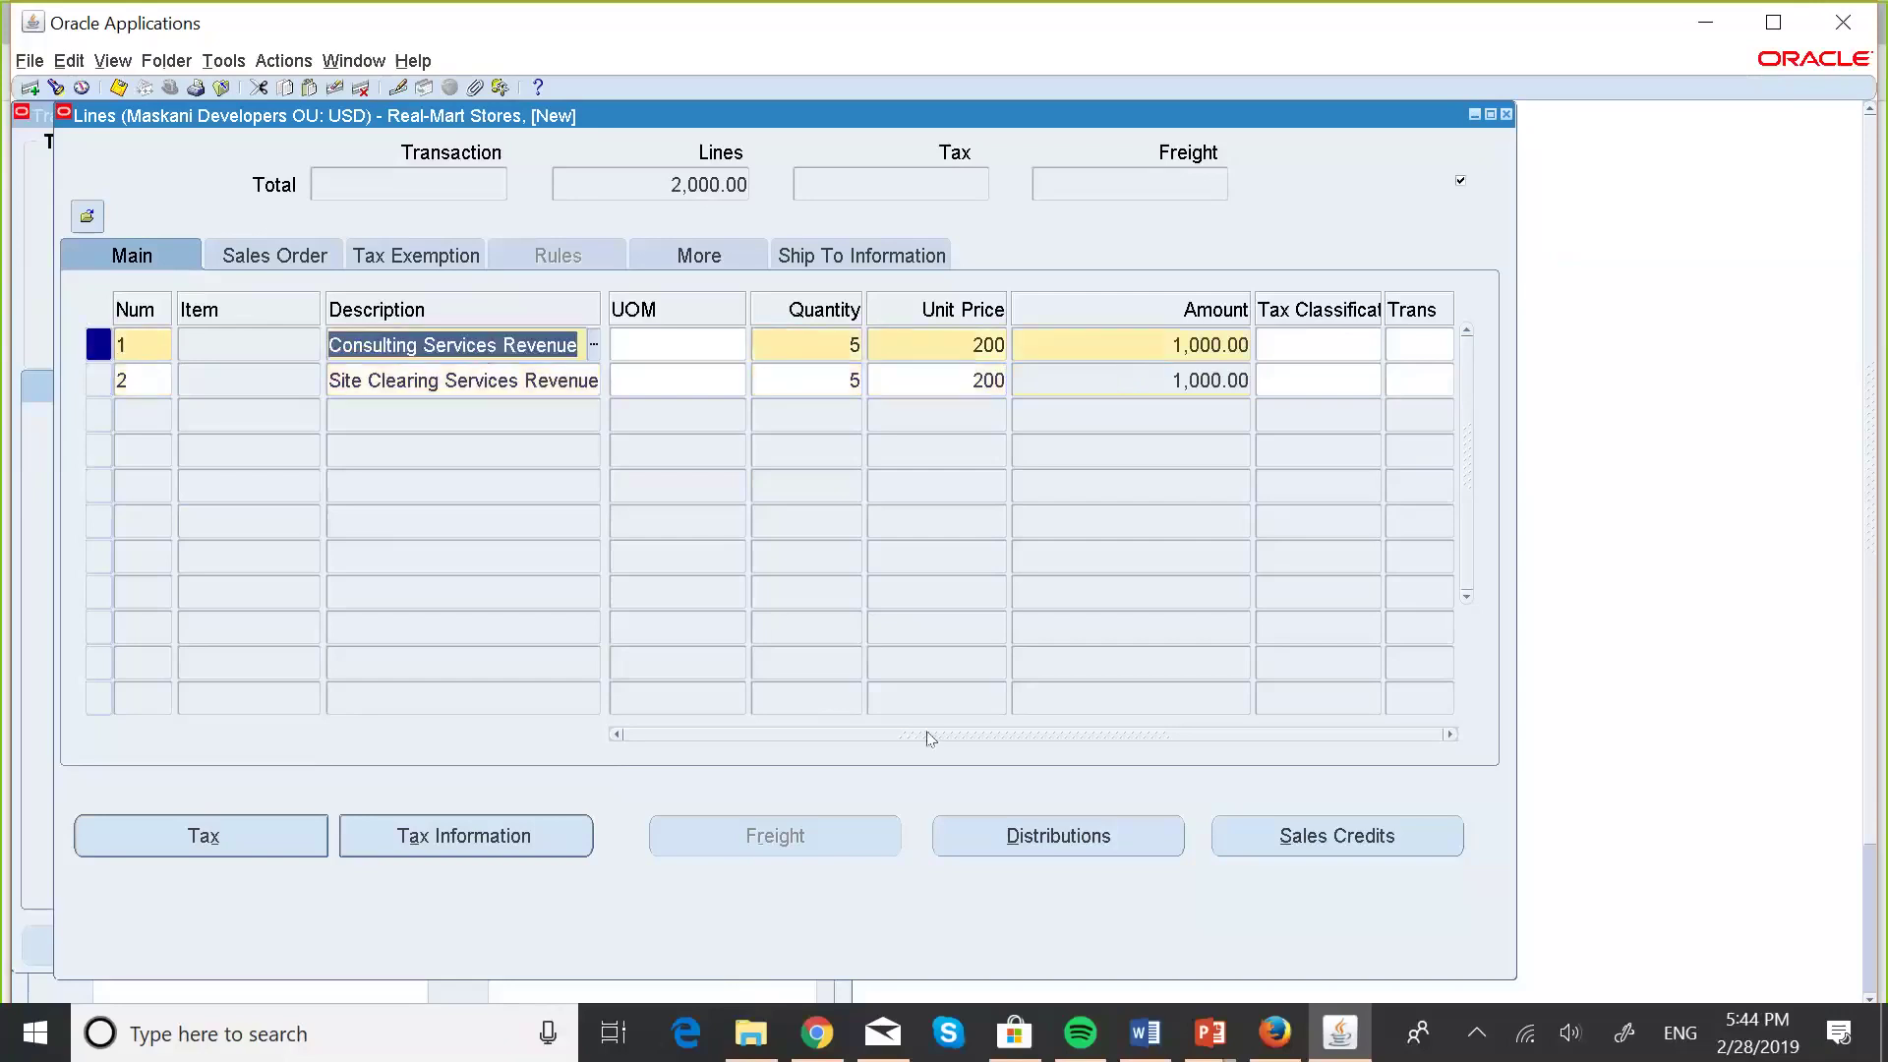
{"action": "left_click", "coordinate": [1058, 836]}
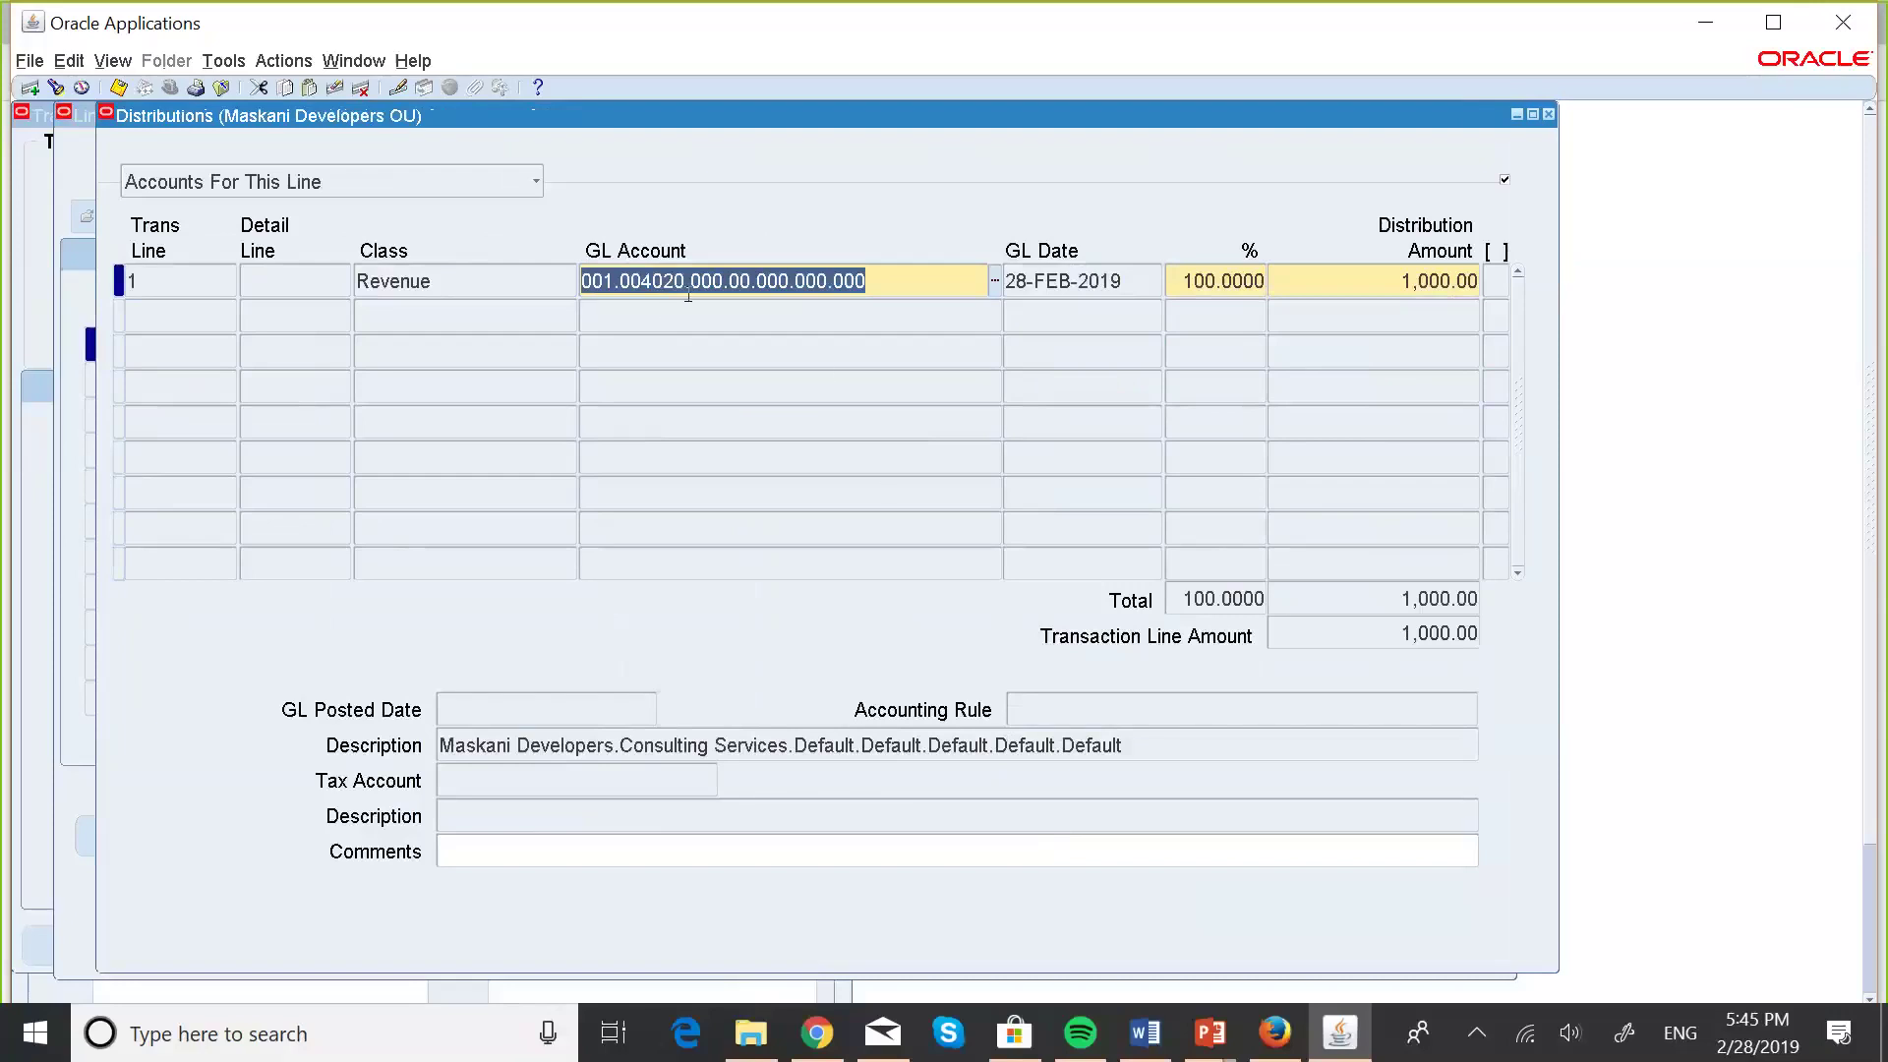
{"action": "left_click", "coordinate": [533, 181]}
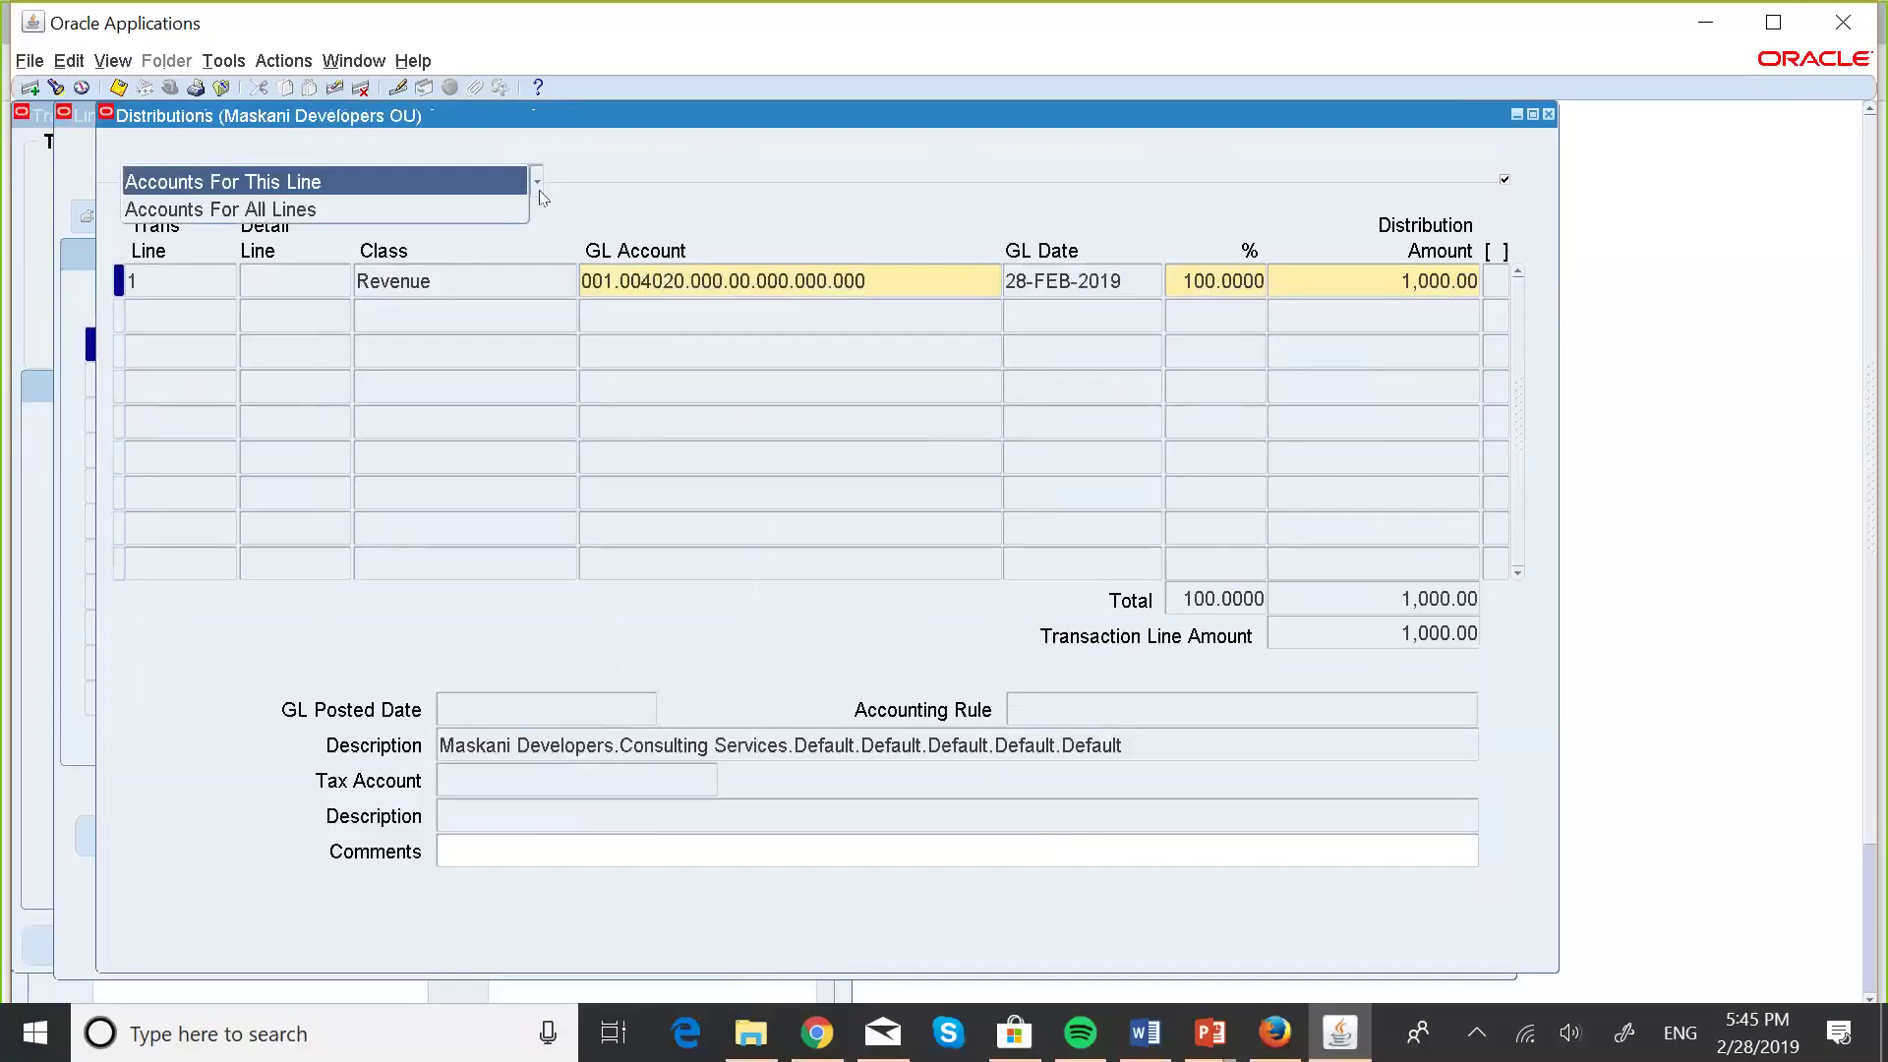
{"action": "left_click", "coordinate": [269, 210]}
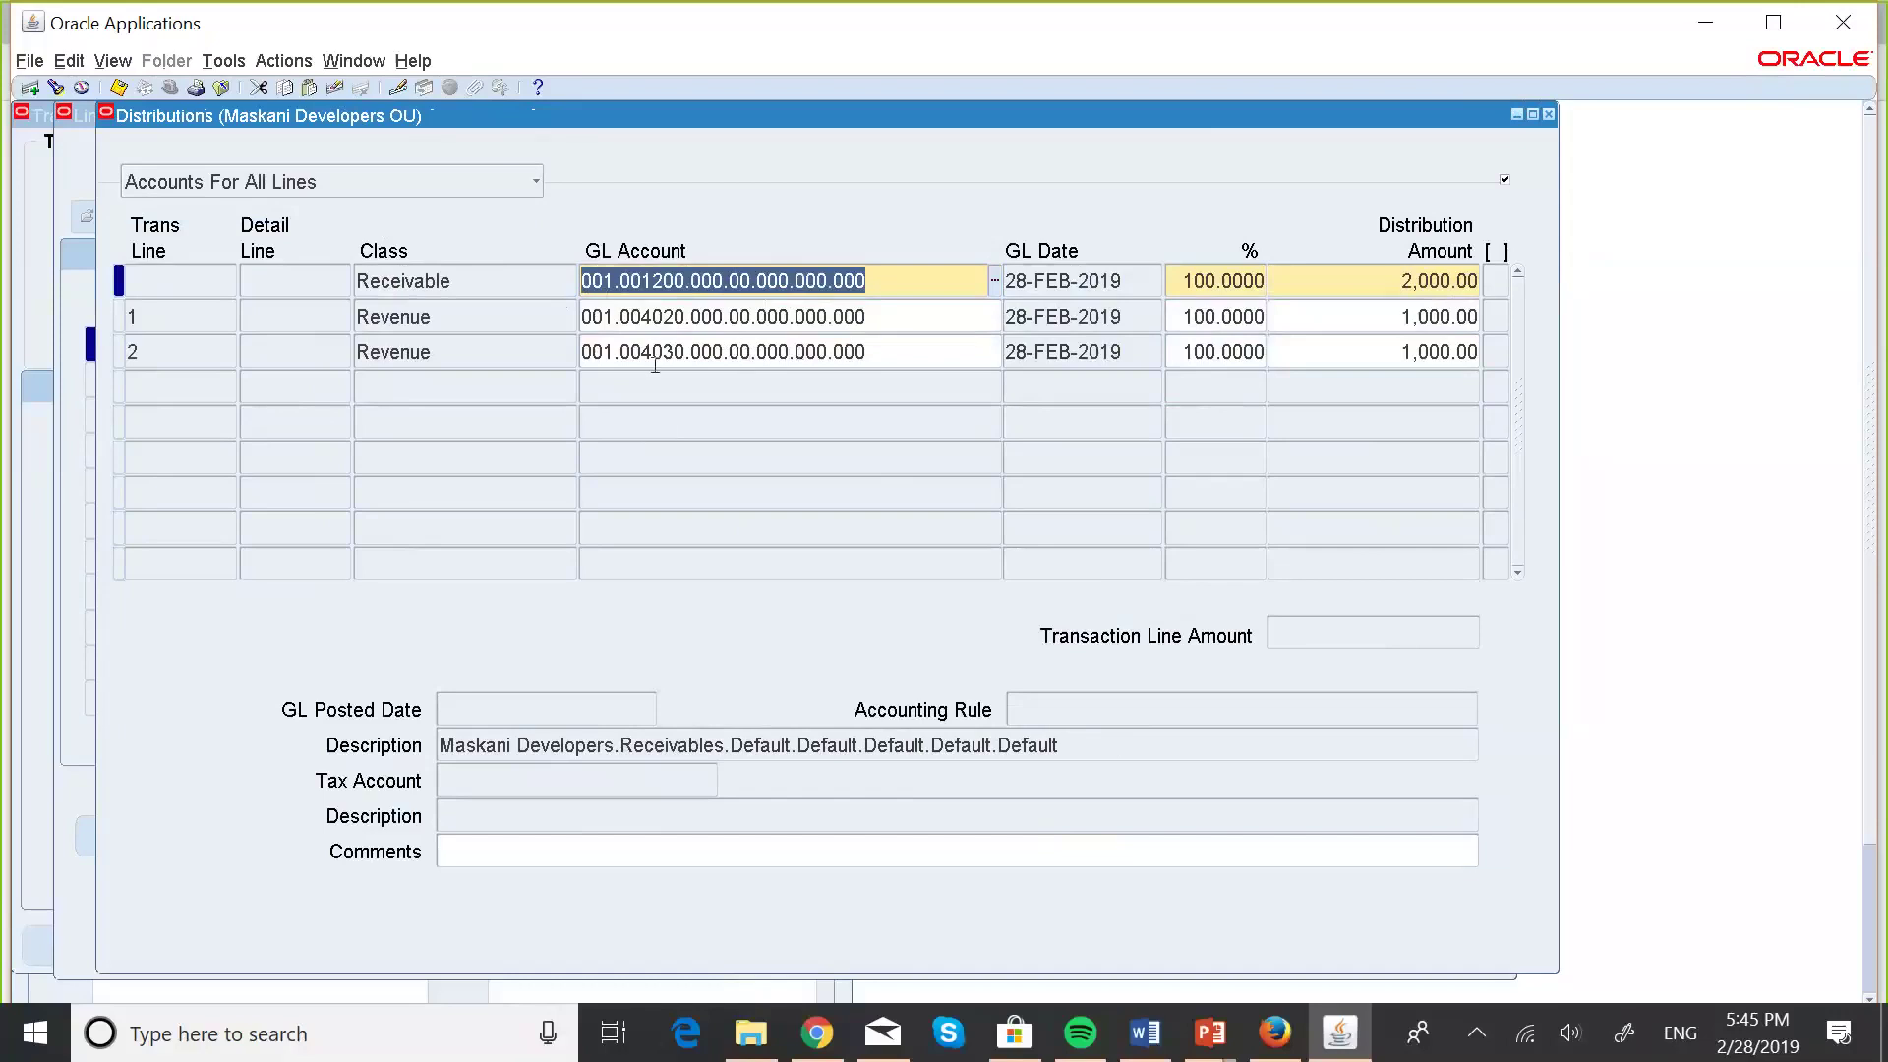
{"action": "left_click", "coordinate": [615, 354]}
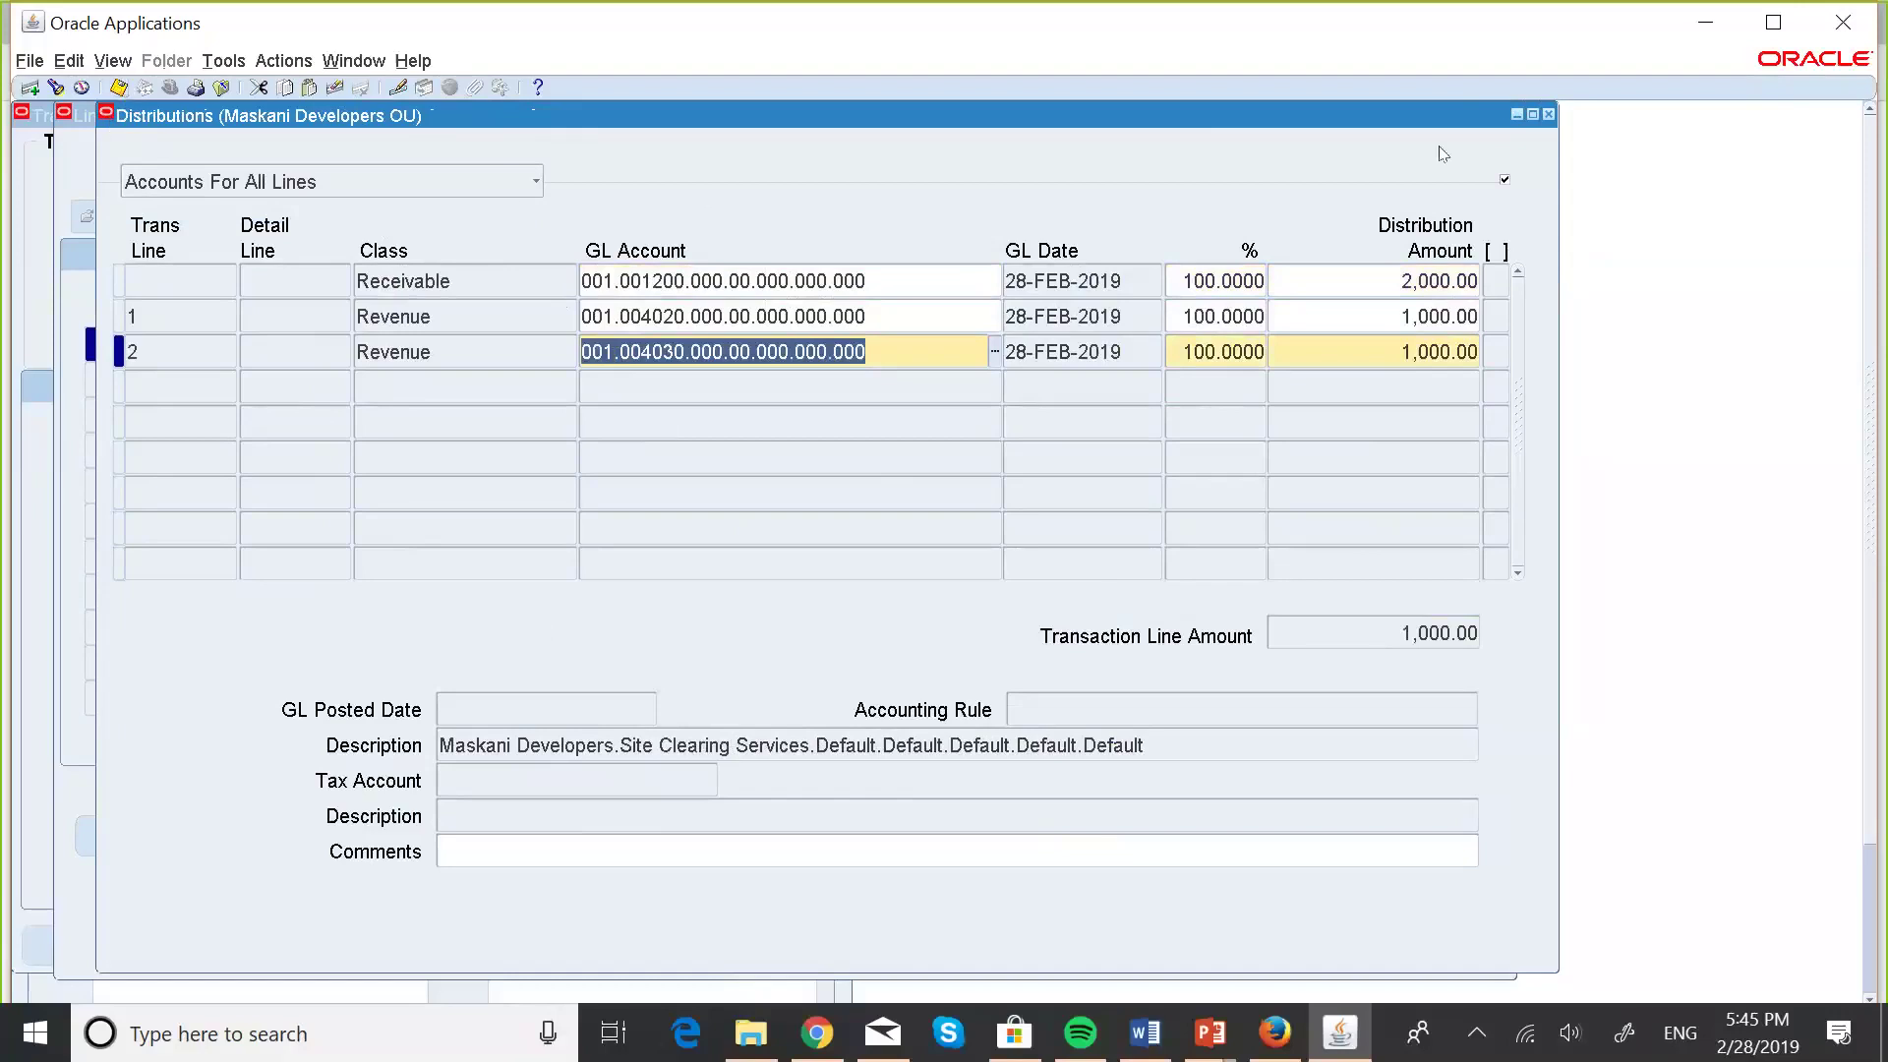
{"action": "left_click", "coordinate": [1549, 115]}
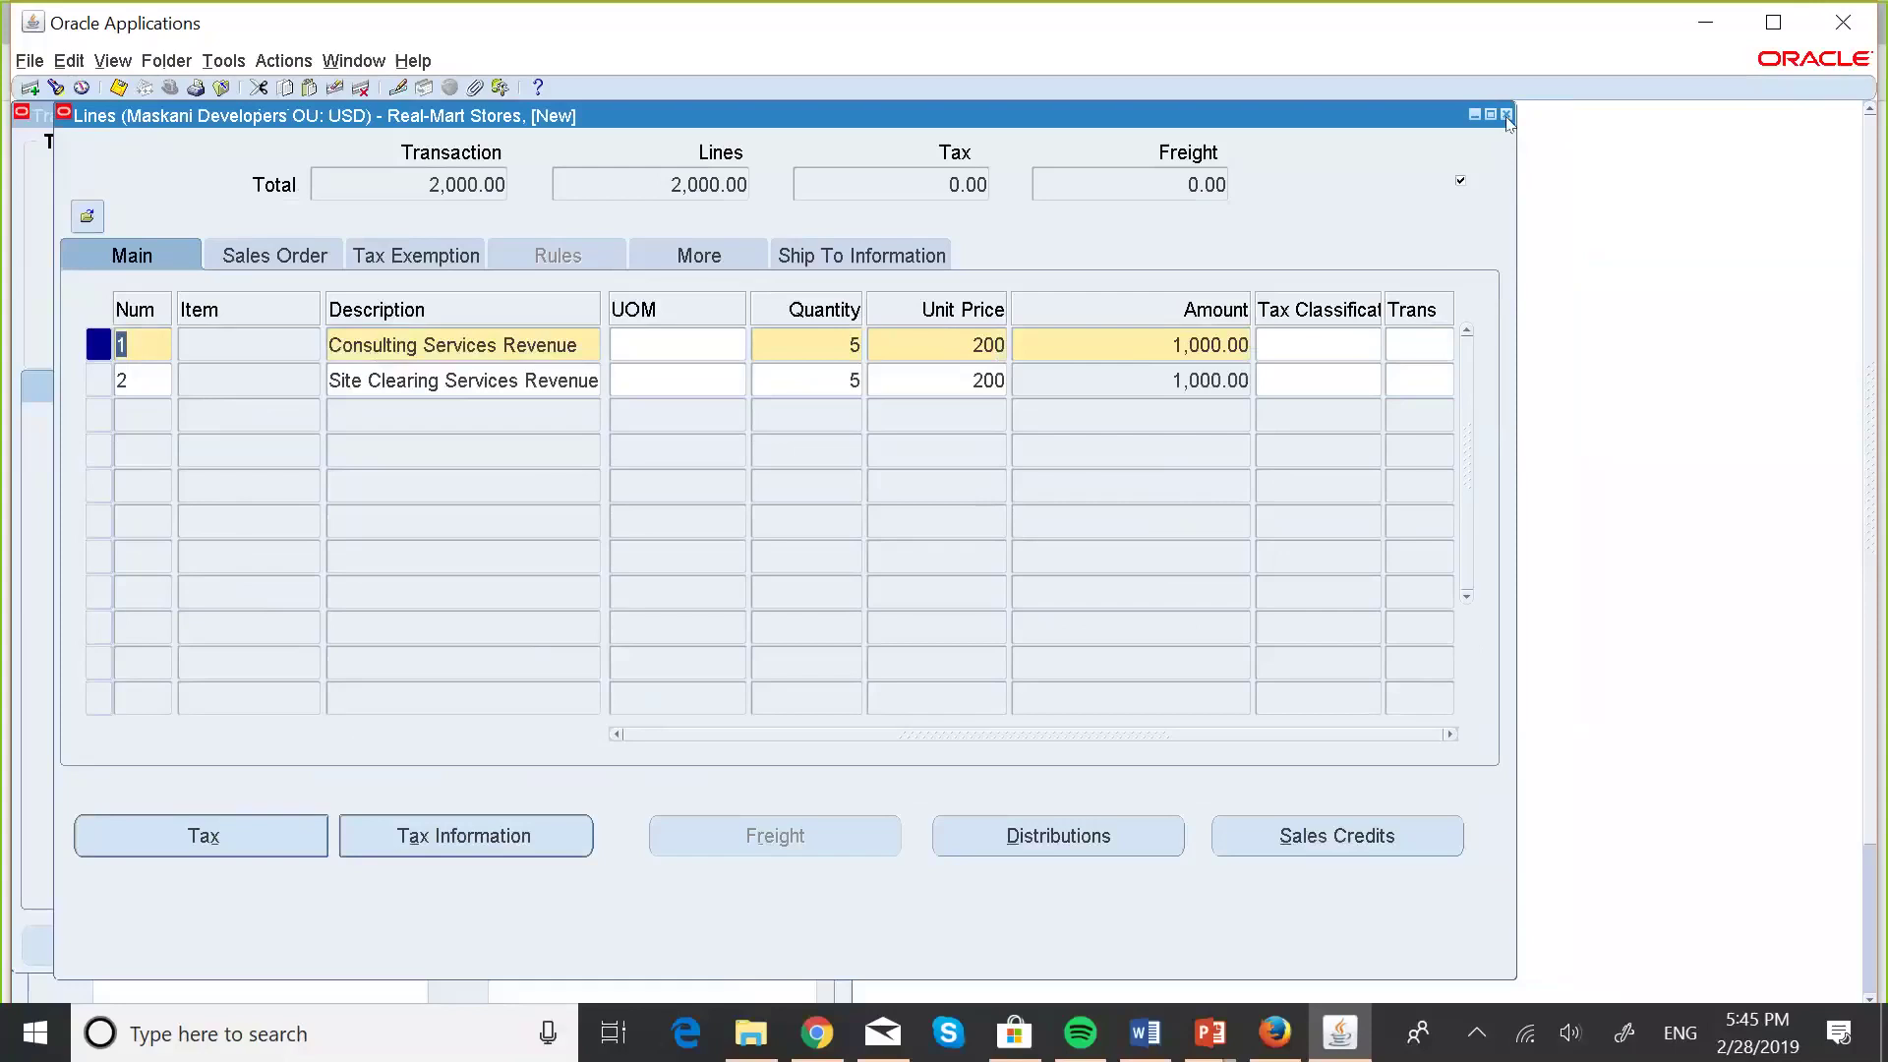
{"action": "left_click", "coordinate": [1506, 115]}
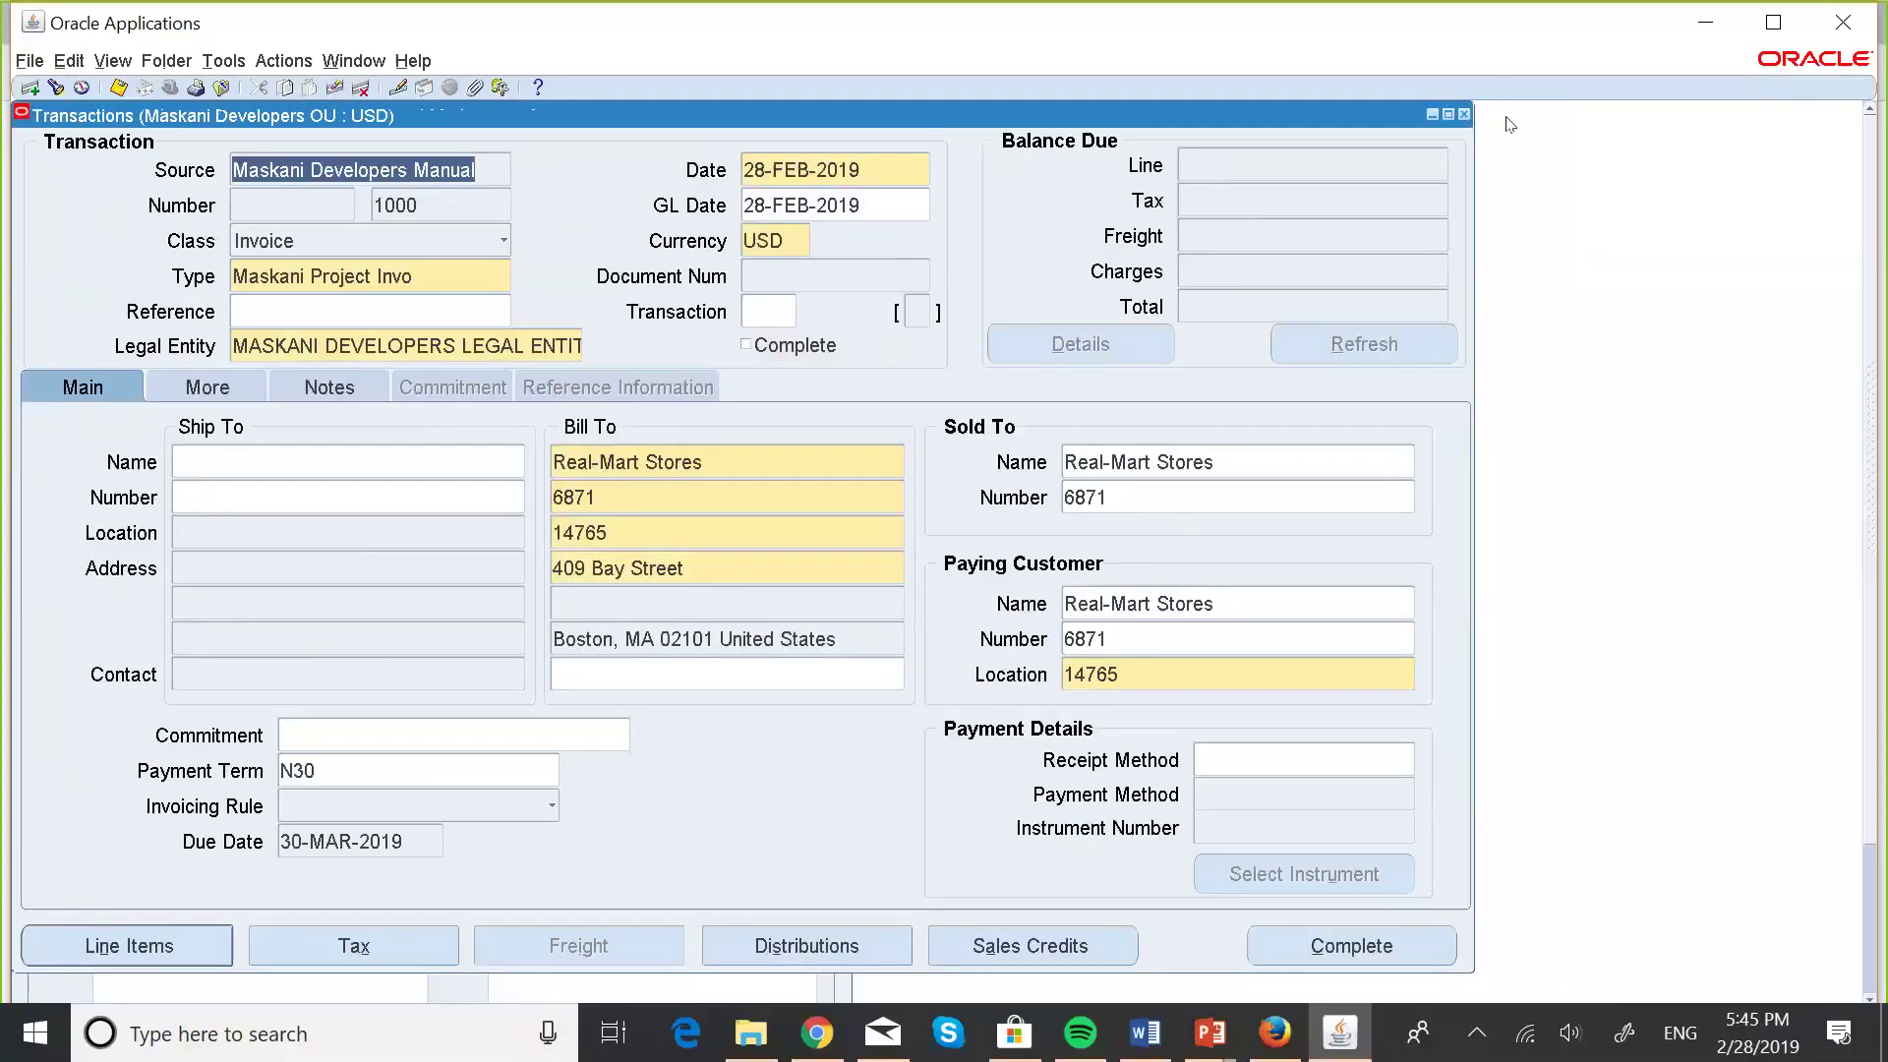